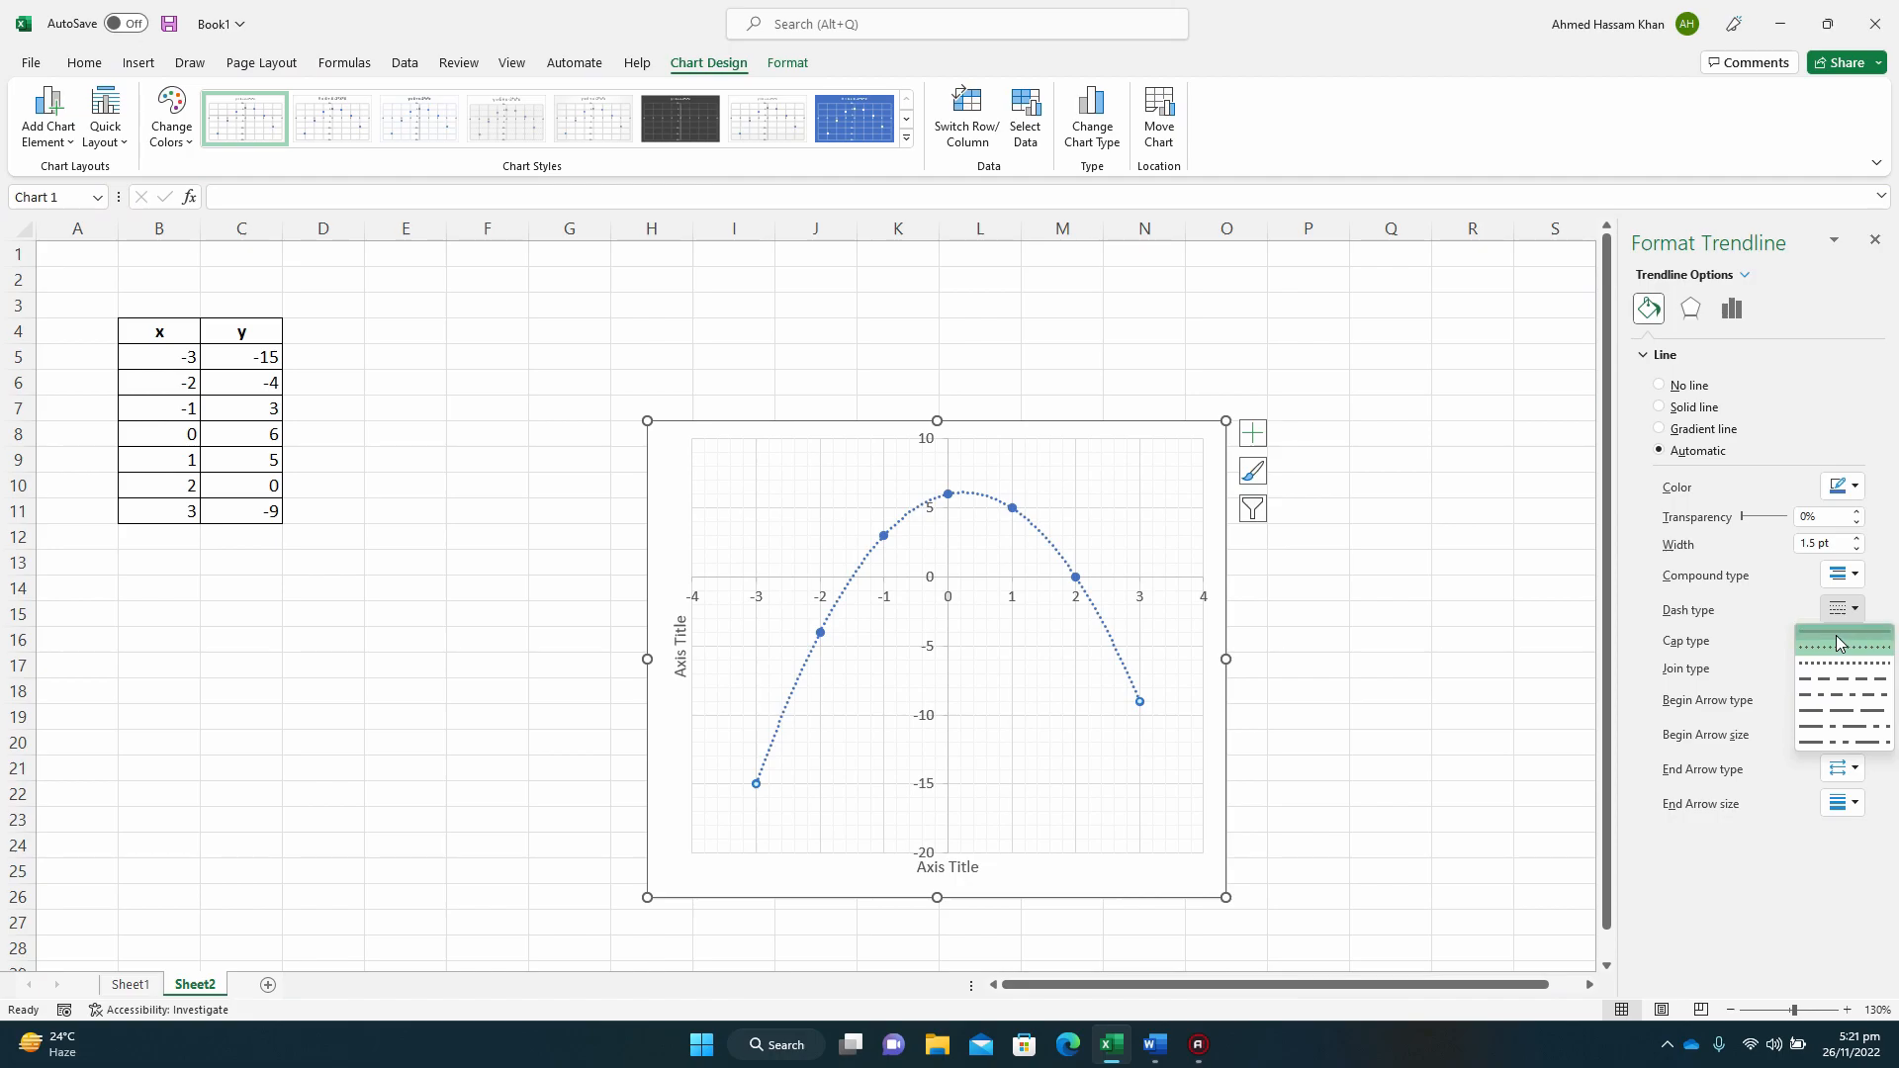
Step: Change the trendline's line color to black
{"action": "left_click", "coordinate": [1854, 487]}
{"action": "left_click", "coordinate": [1752, 538]}
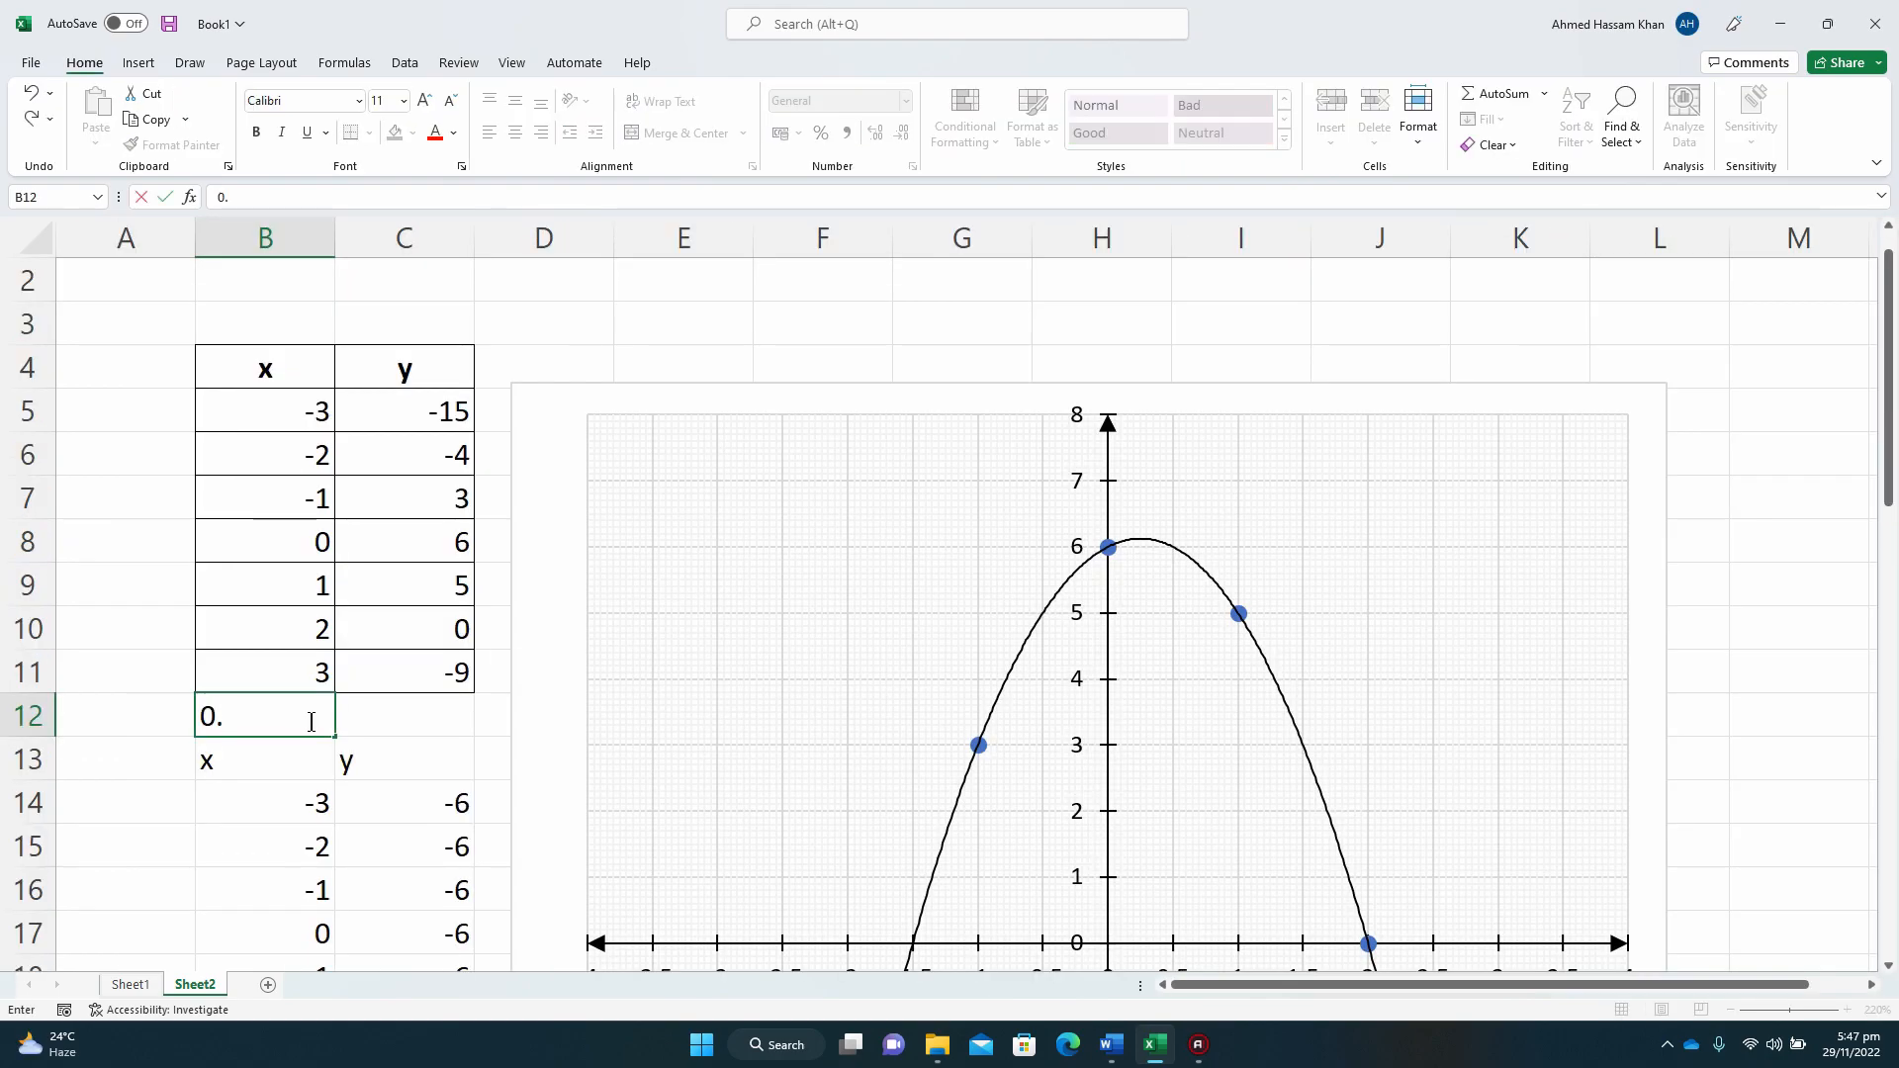
Step: Enter 0.25 in cell B12 below the x values
{"action": "type", "text": "25"}
{"action": "key", "text": "Return"}
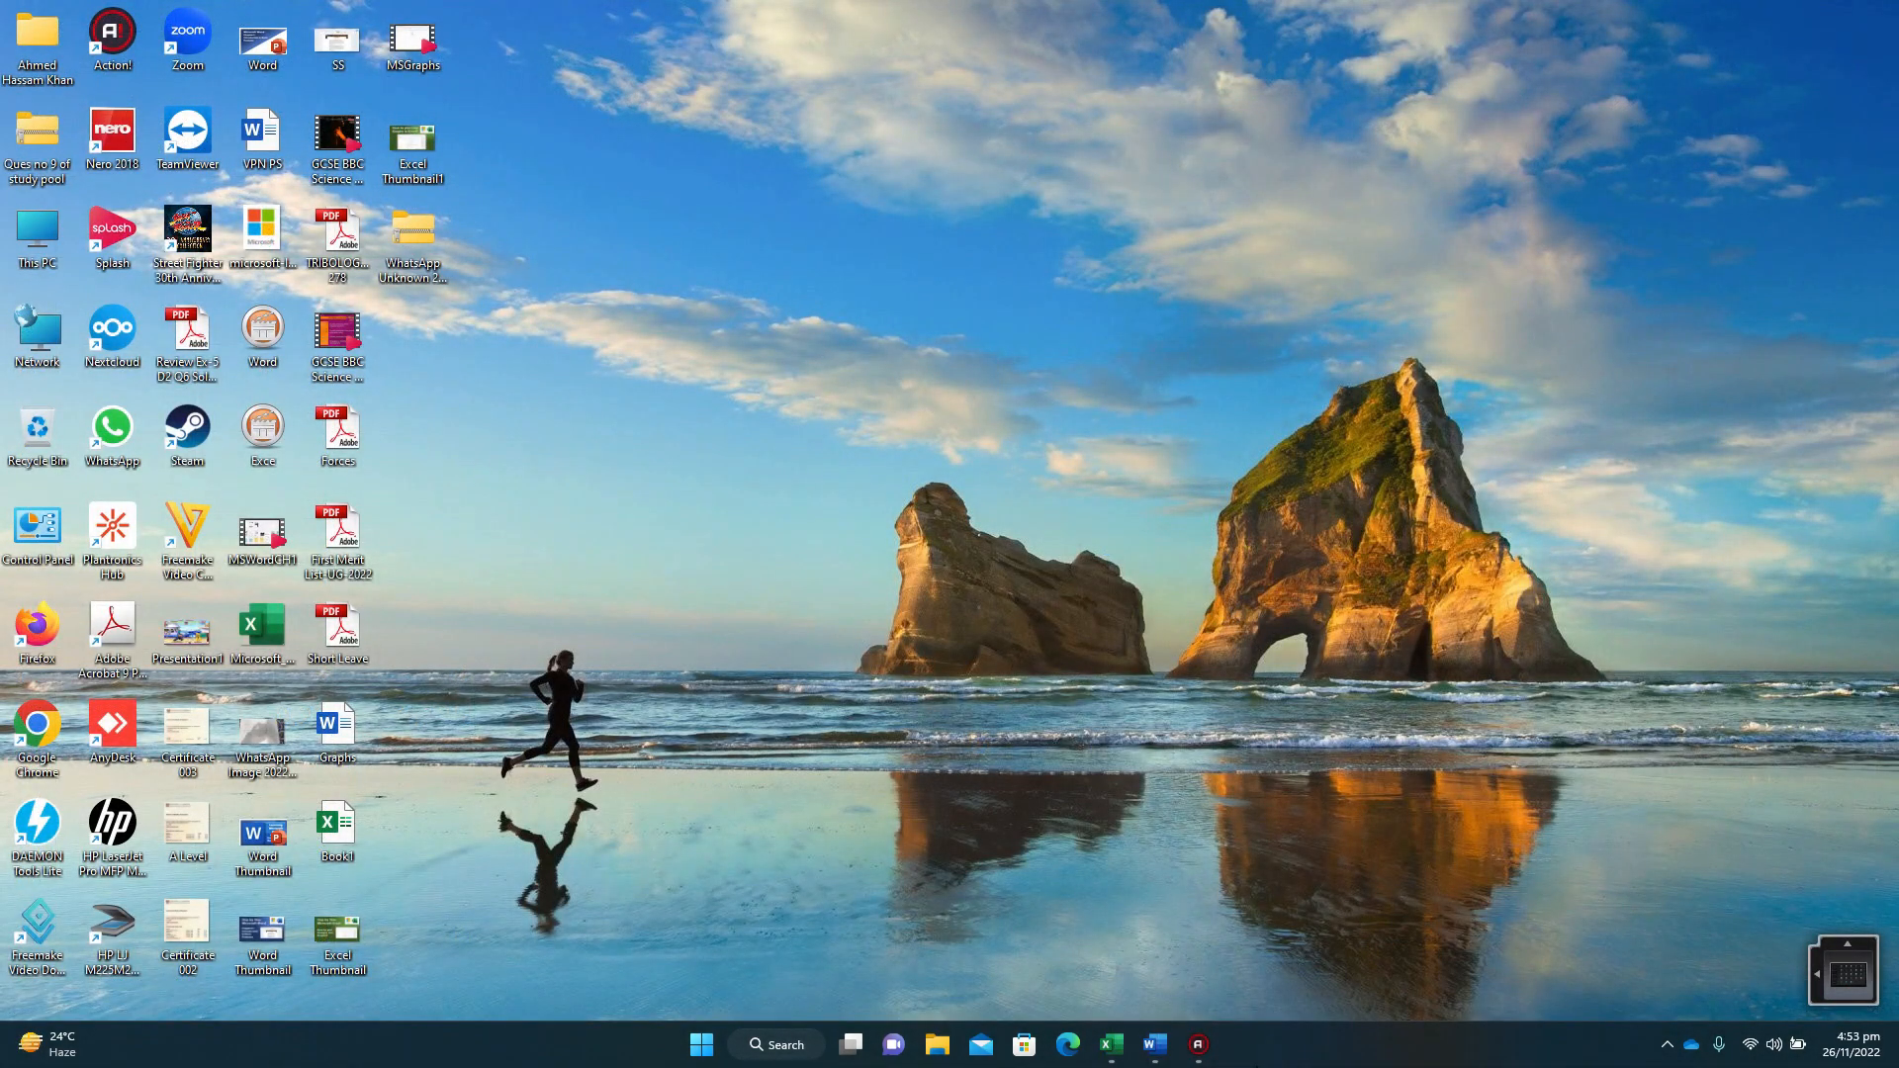
Step: Switch to Word to read the graph question, and return to Excel to open Sheet2 at 130% zoom
{"action": "left_click", "coordinate": [1154, 1044]}
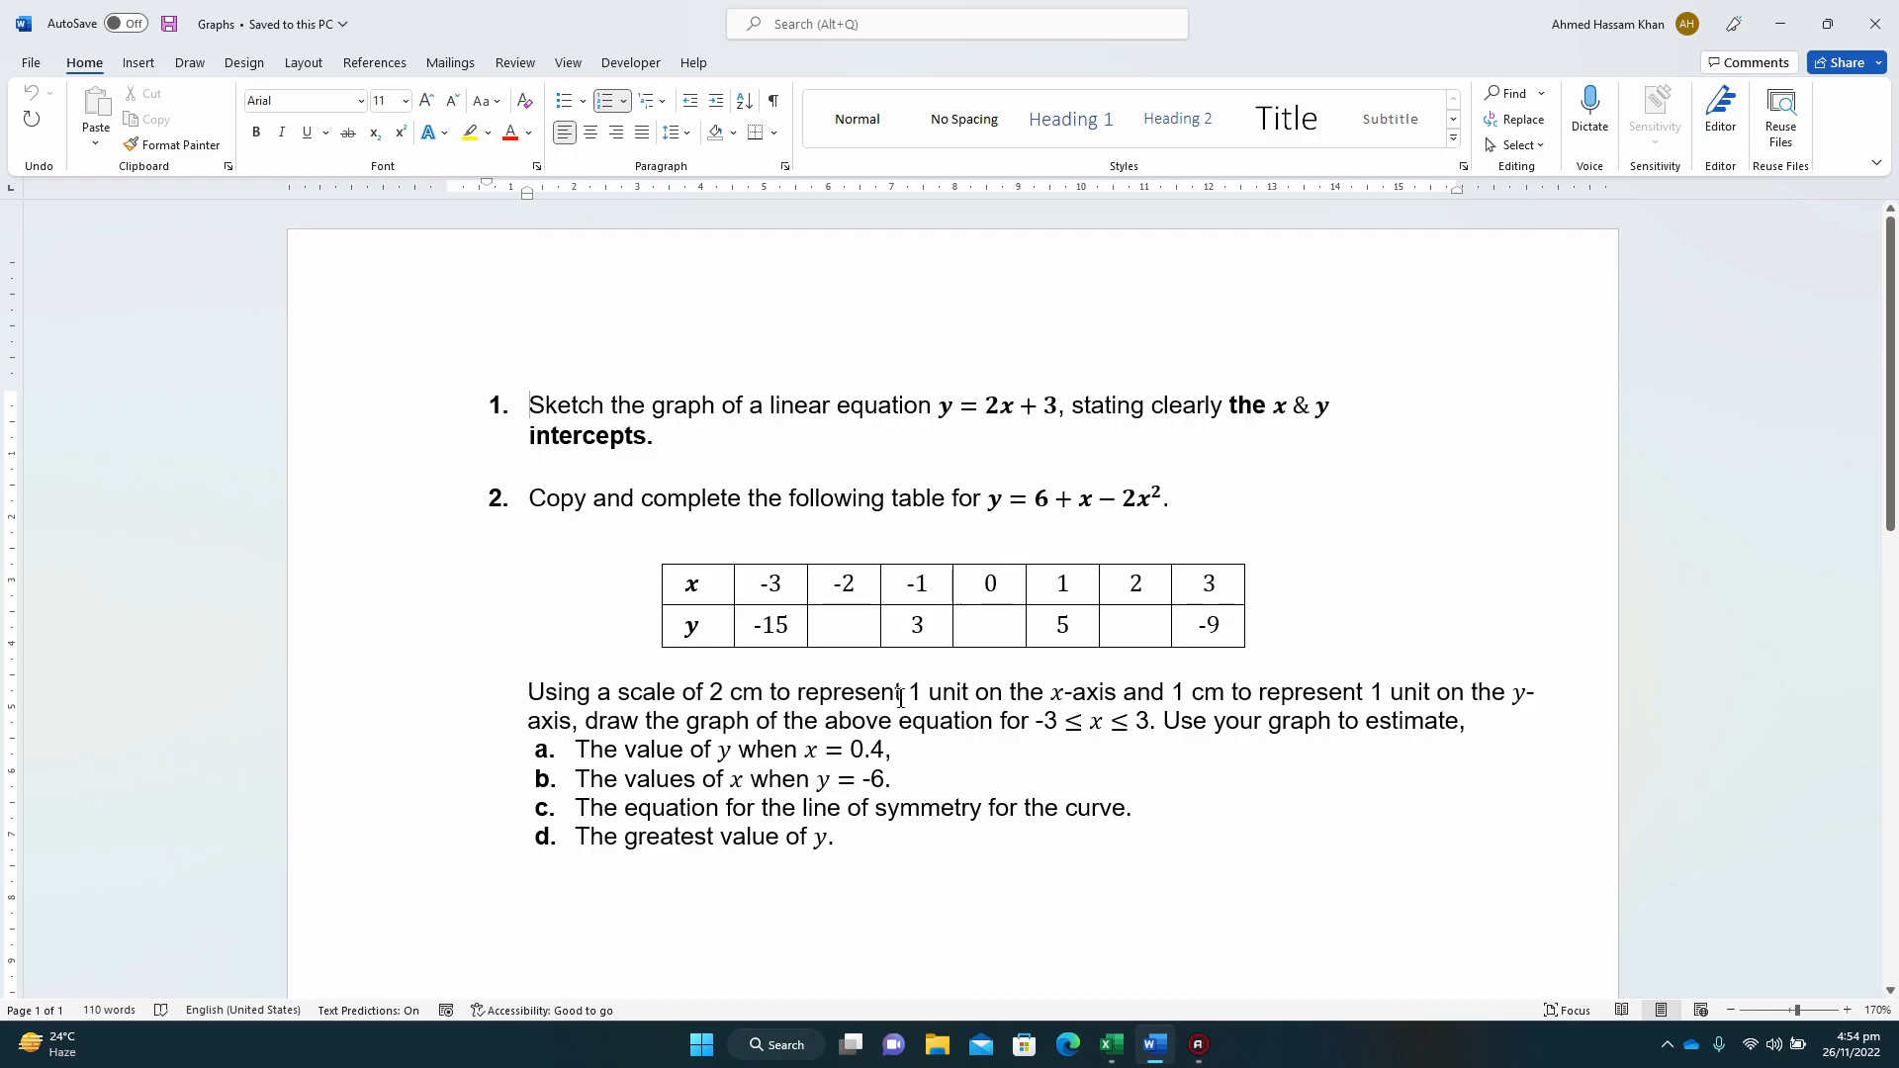
{"action": "left_click", "coordinate": [1112, 1044]}
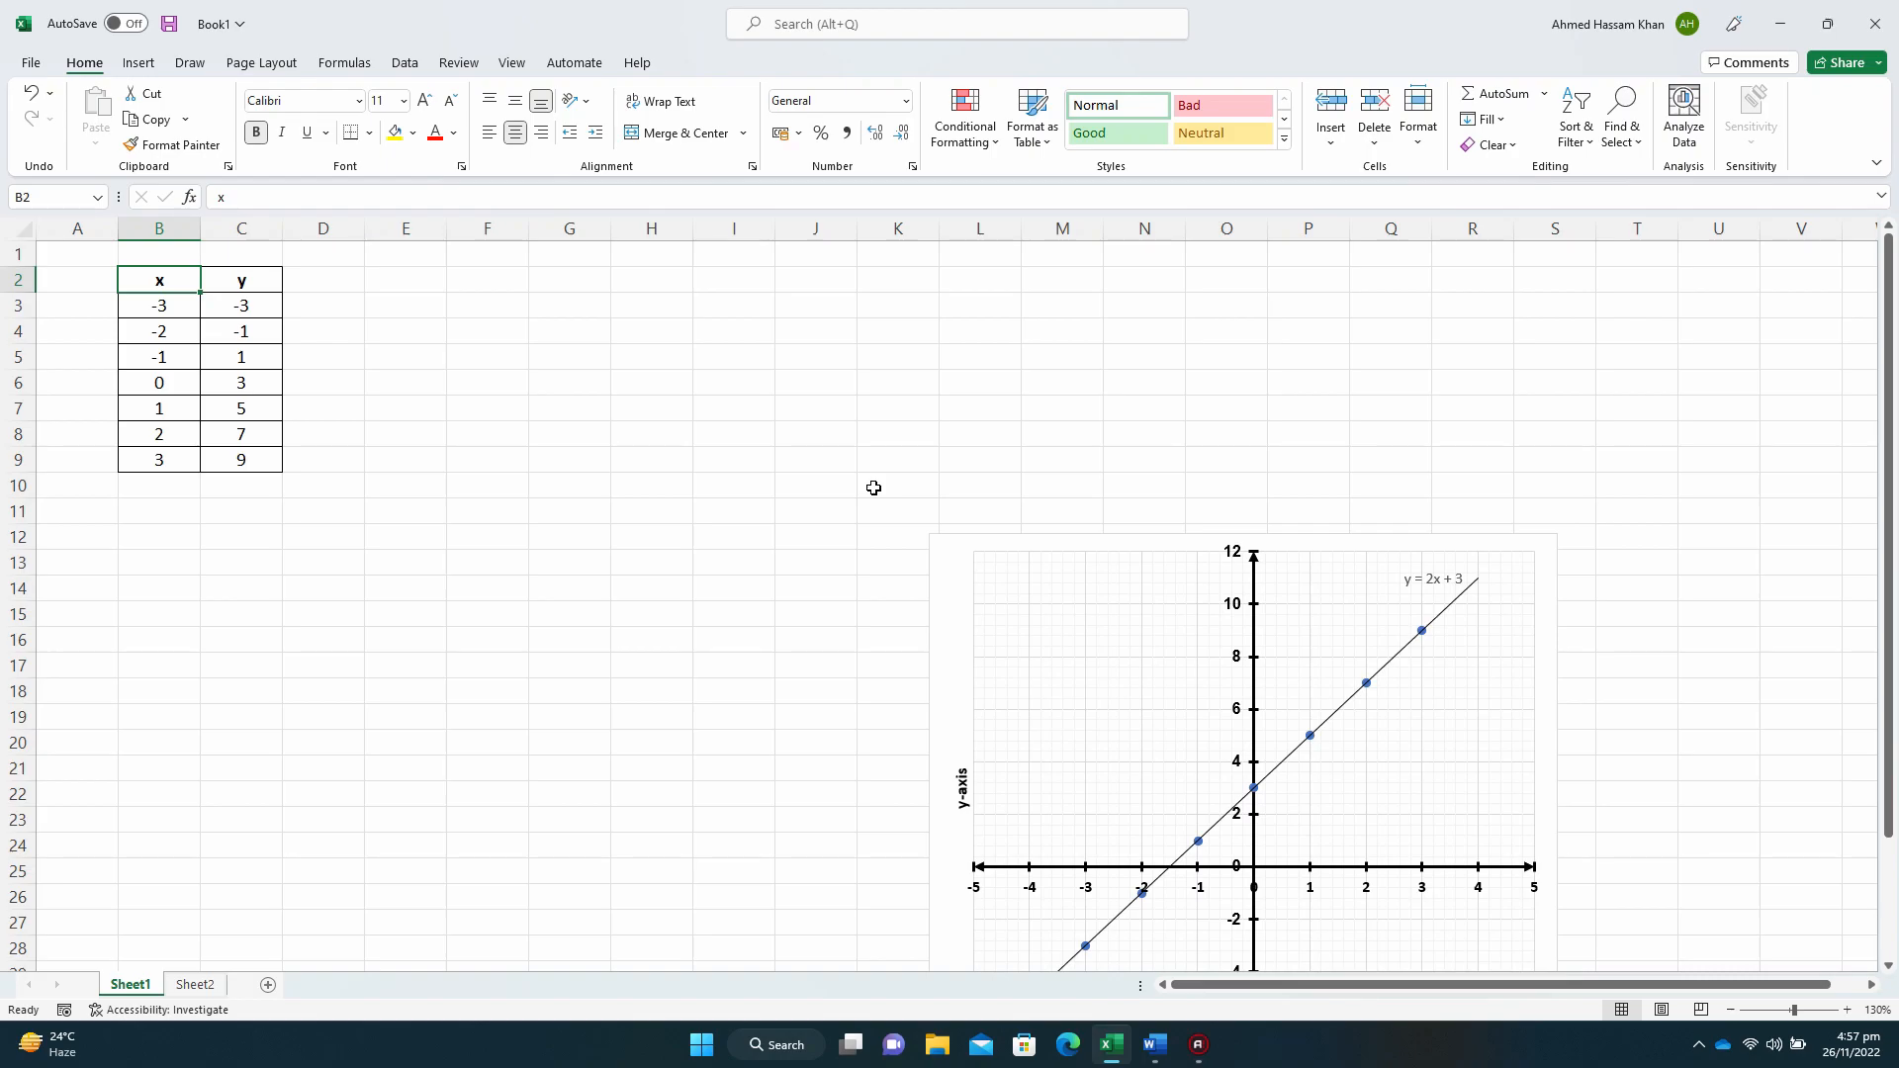
{"action": "left_click", "coordinate": [207, 991]}
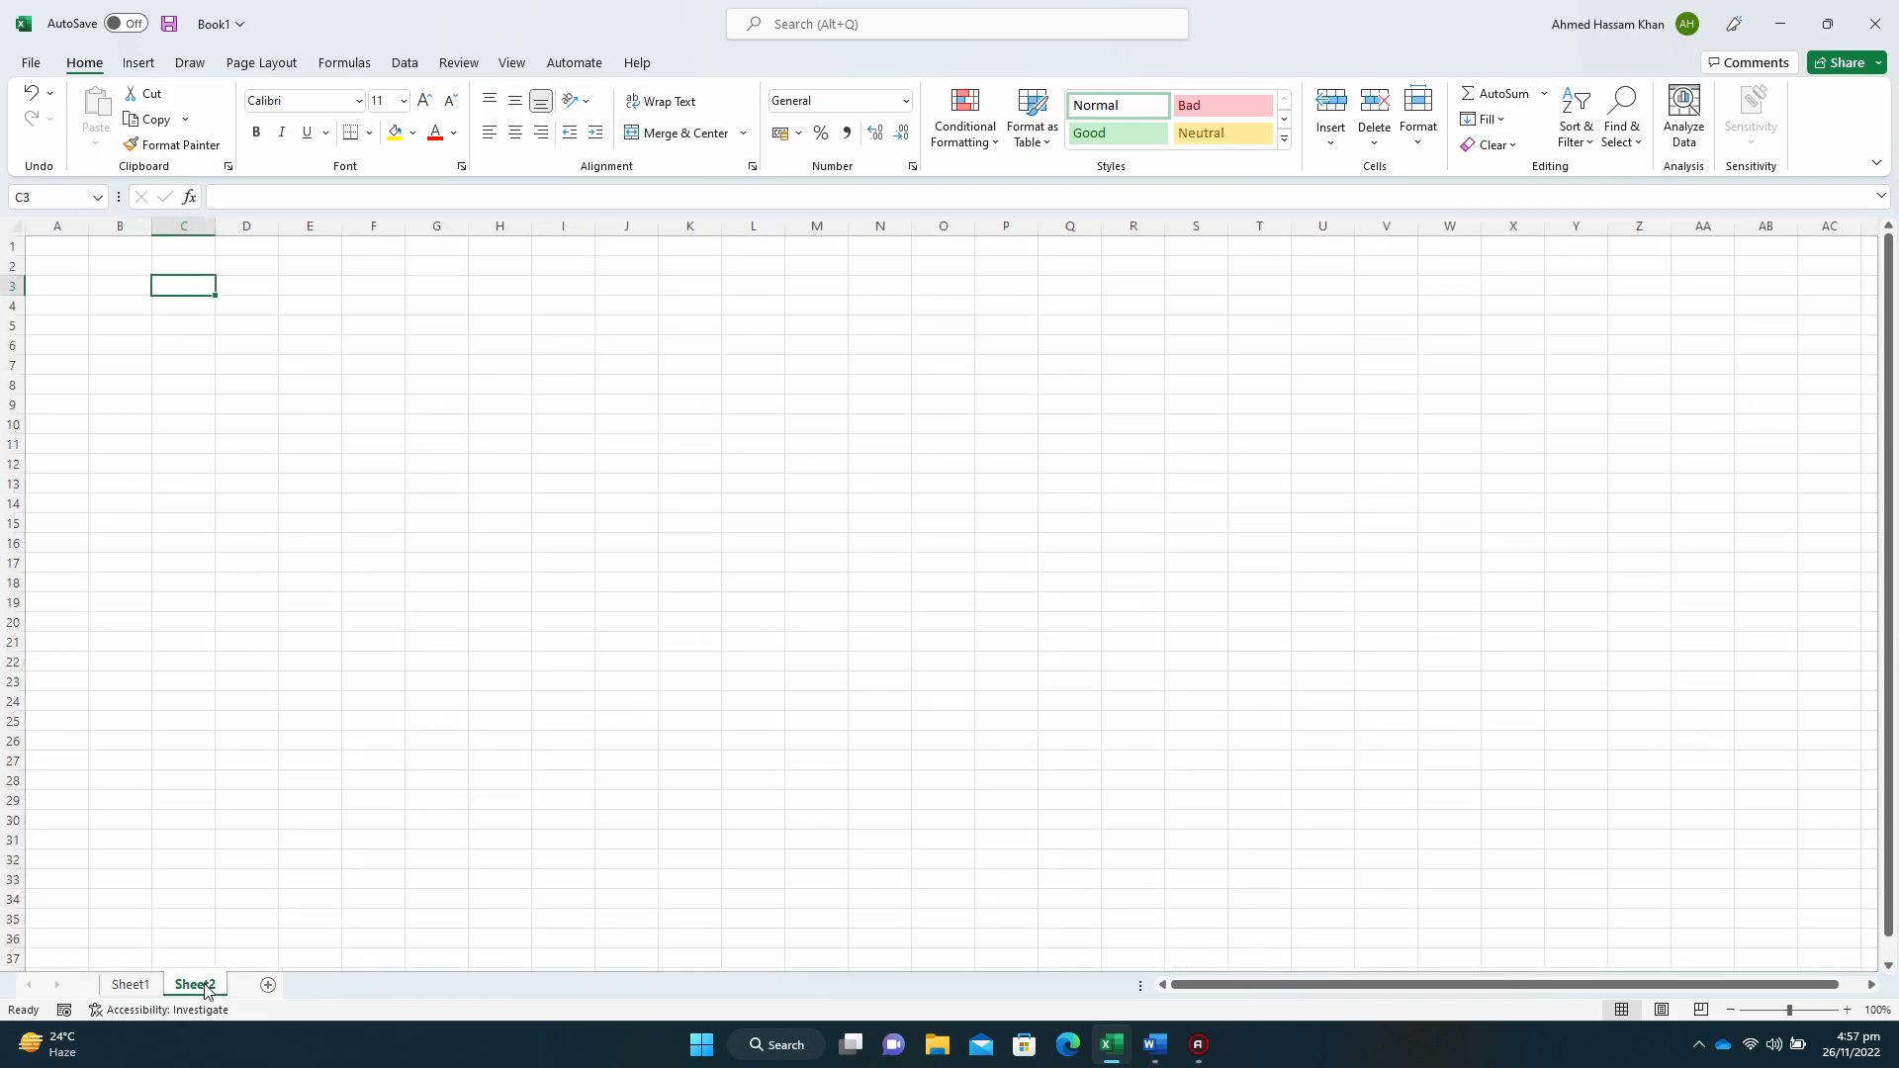
{"action": "left_click", "coordinate": [1845, 1013]}
{"action": "left_click", "coordinate": [1845, 1013]}
{"action": "left_click", "coordinate": [1845, 1013]}
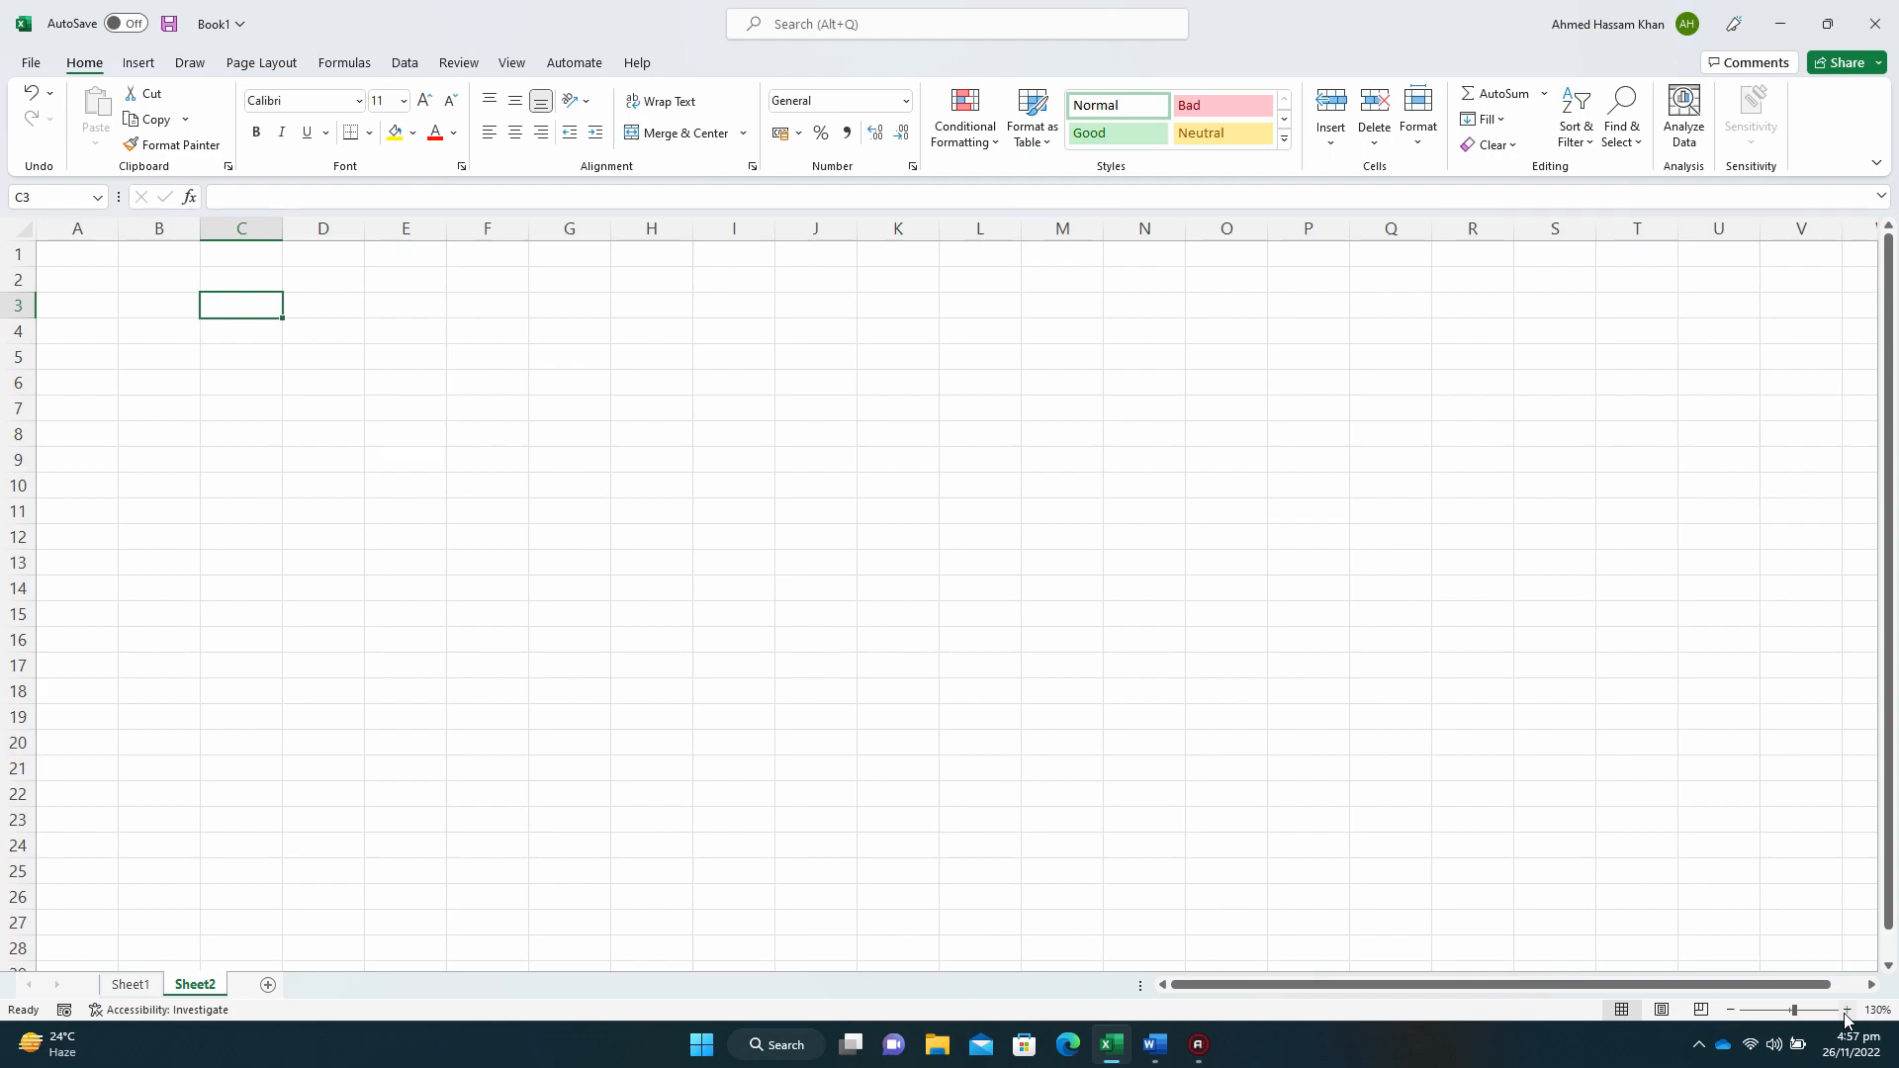
{"action": "key", "text": "Down"}
{"action": "key", "text": "Down"}
{"action": "key", "text": "Left"}
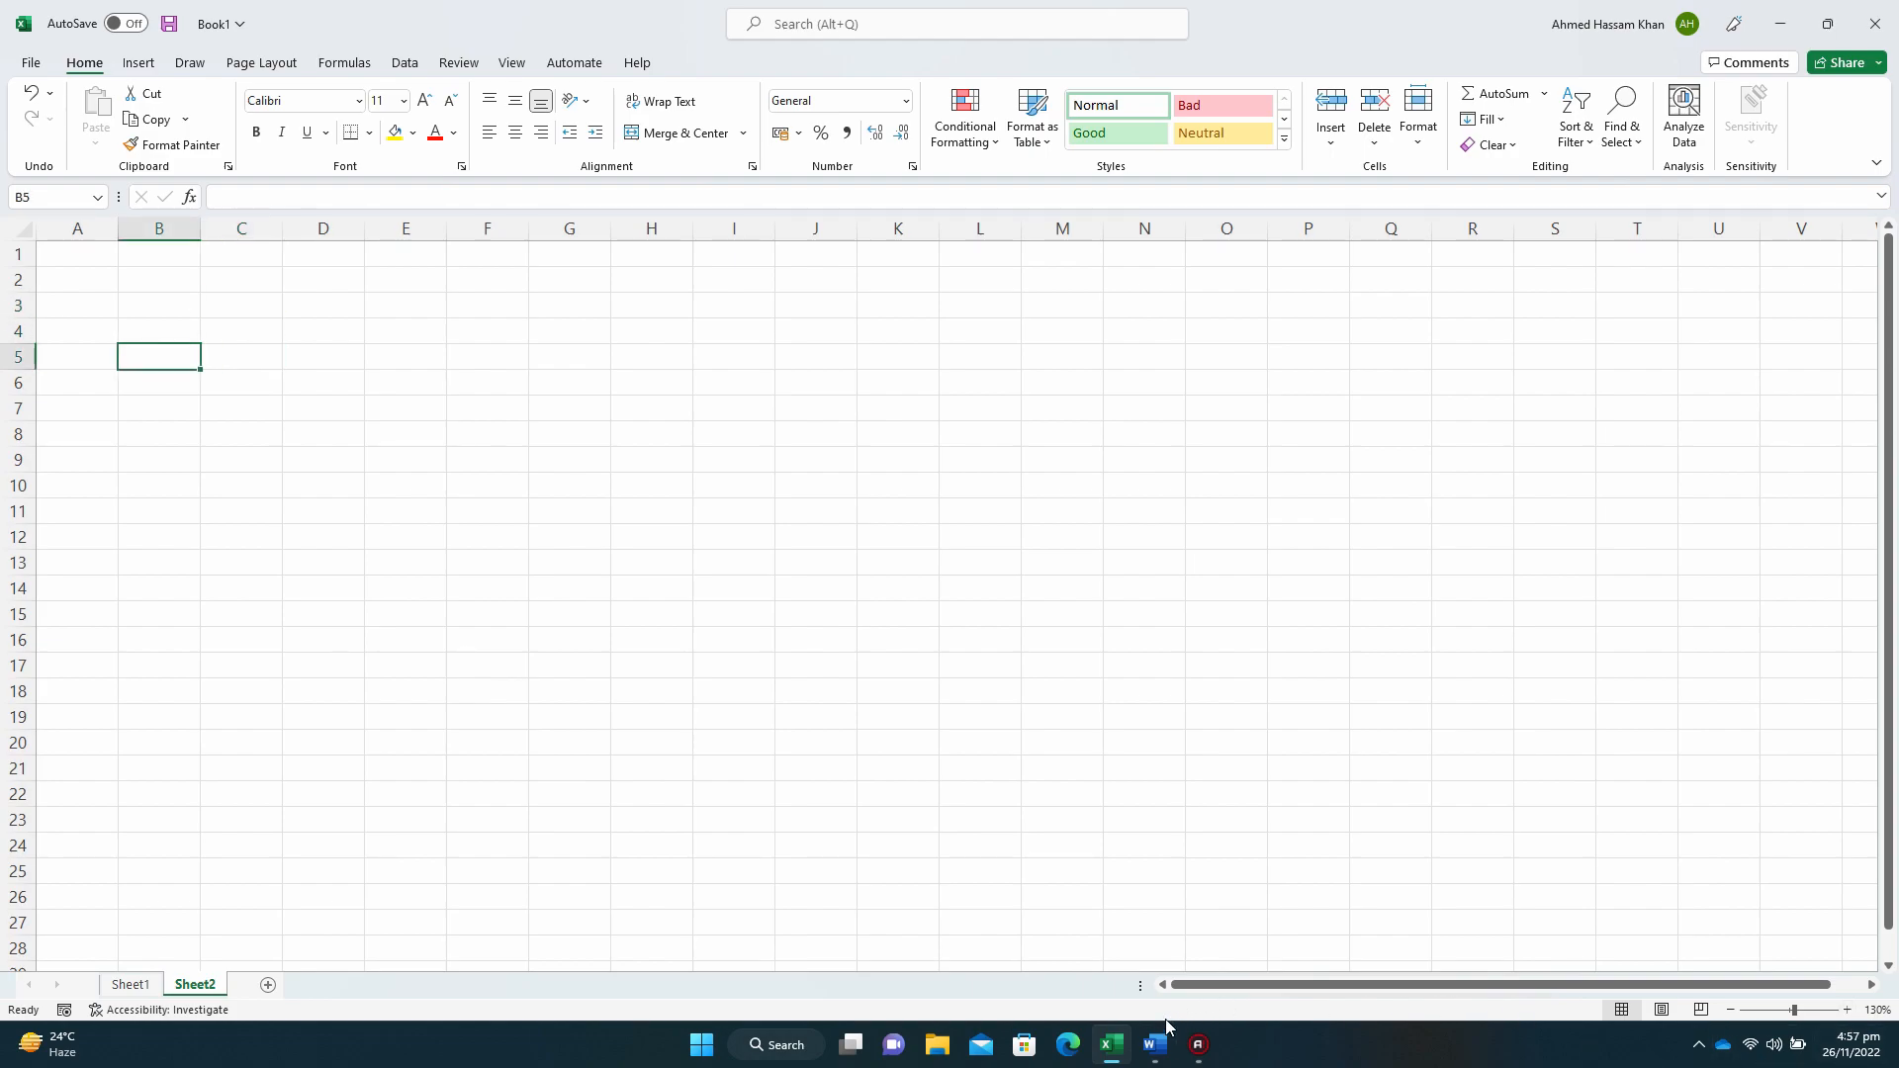
Step: Check the question's table in Word and enter the headings x in B4 and y in C4 of Sheet2 in Excel
{"action": "left_click", "coordinate": [1155, 1051]}
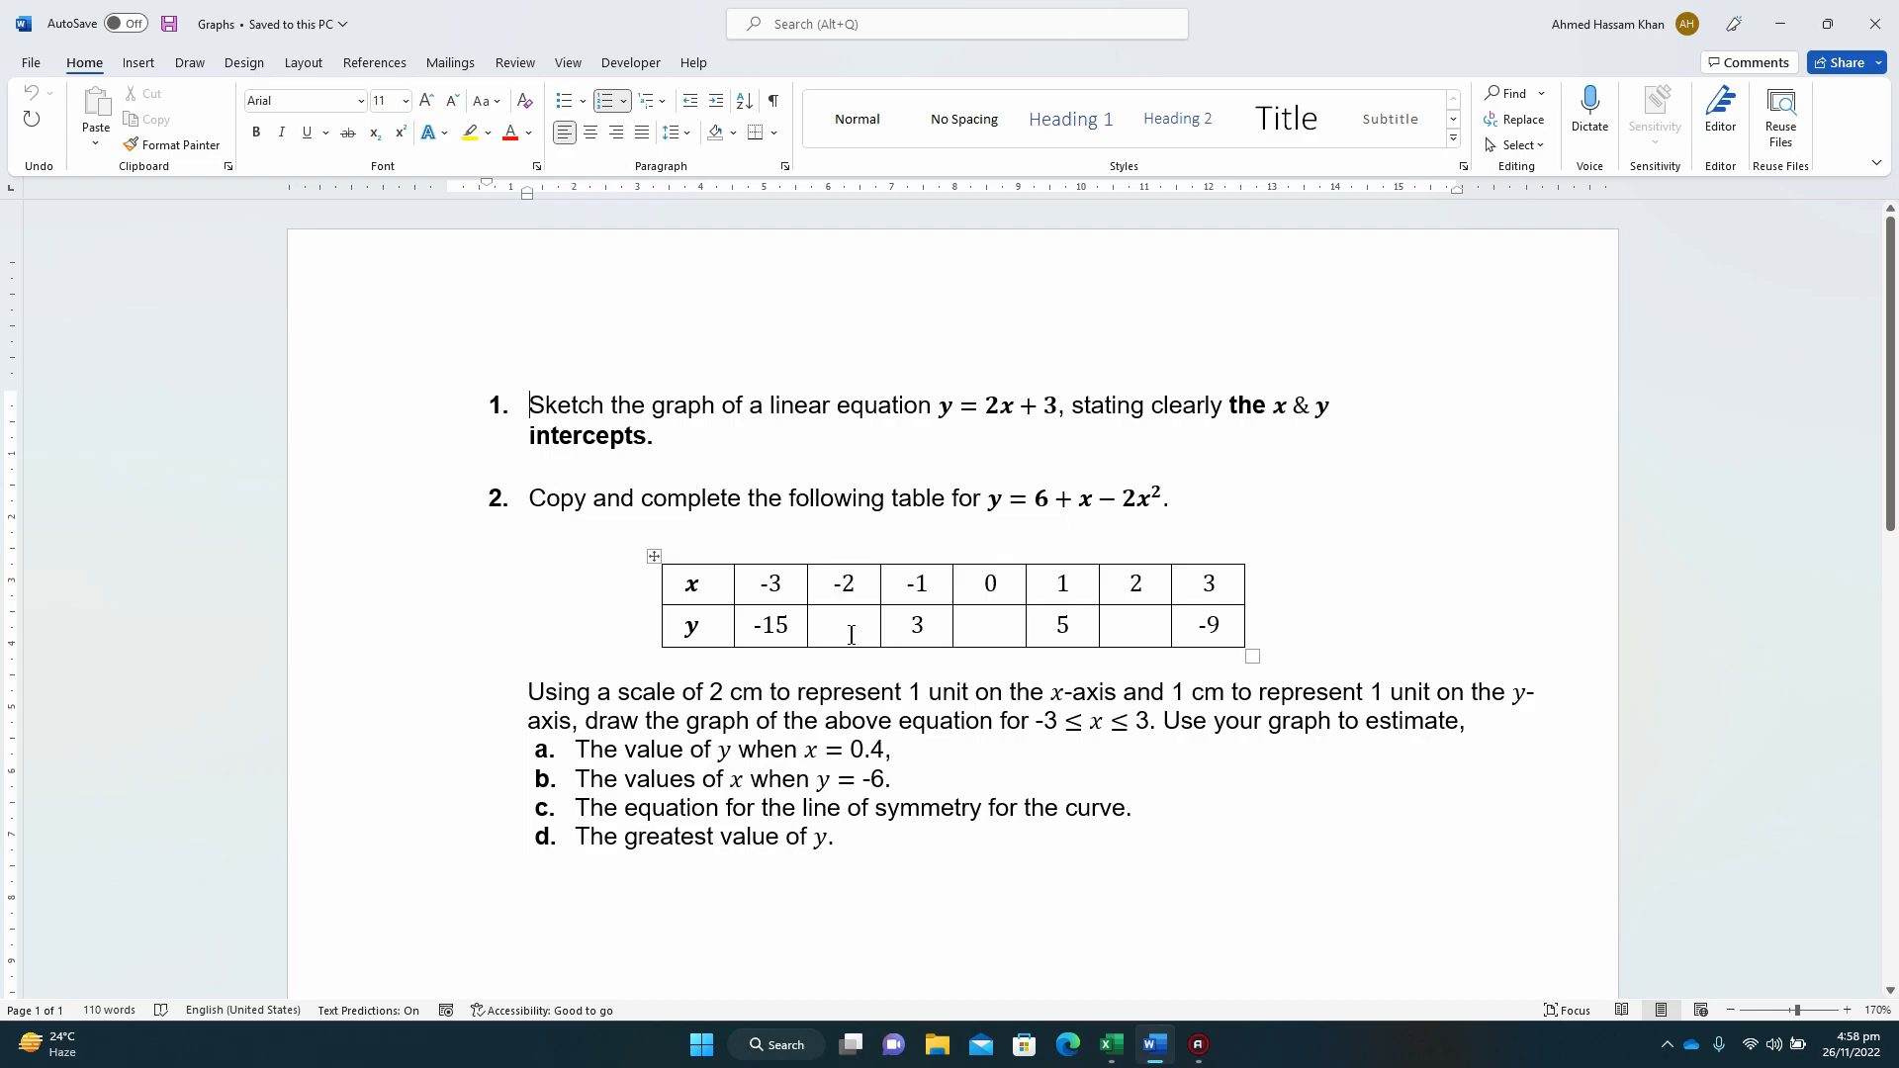
{"action": "left_click", "coordinate": [1112, 1063]}
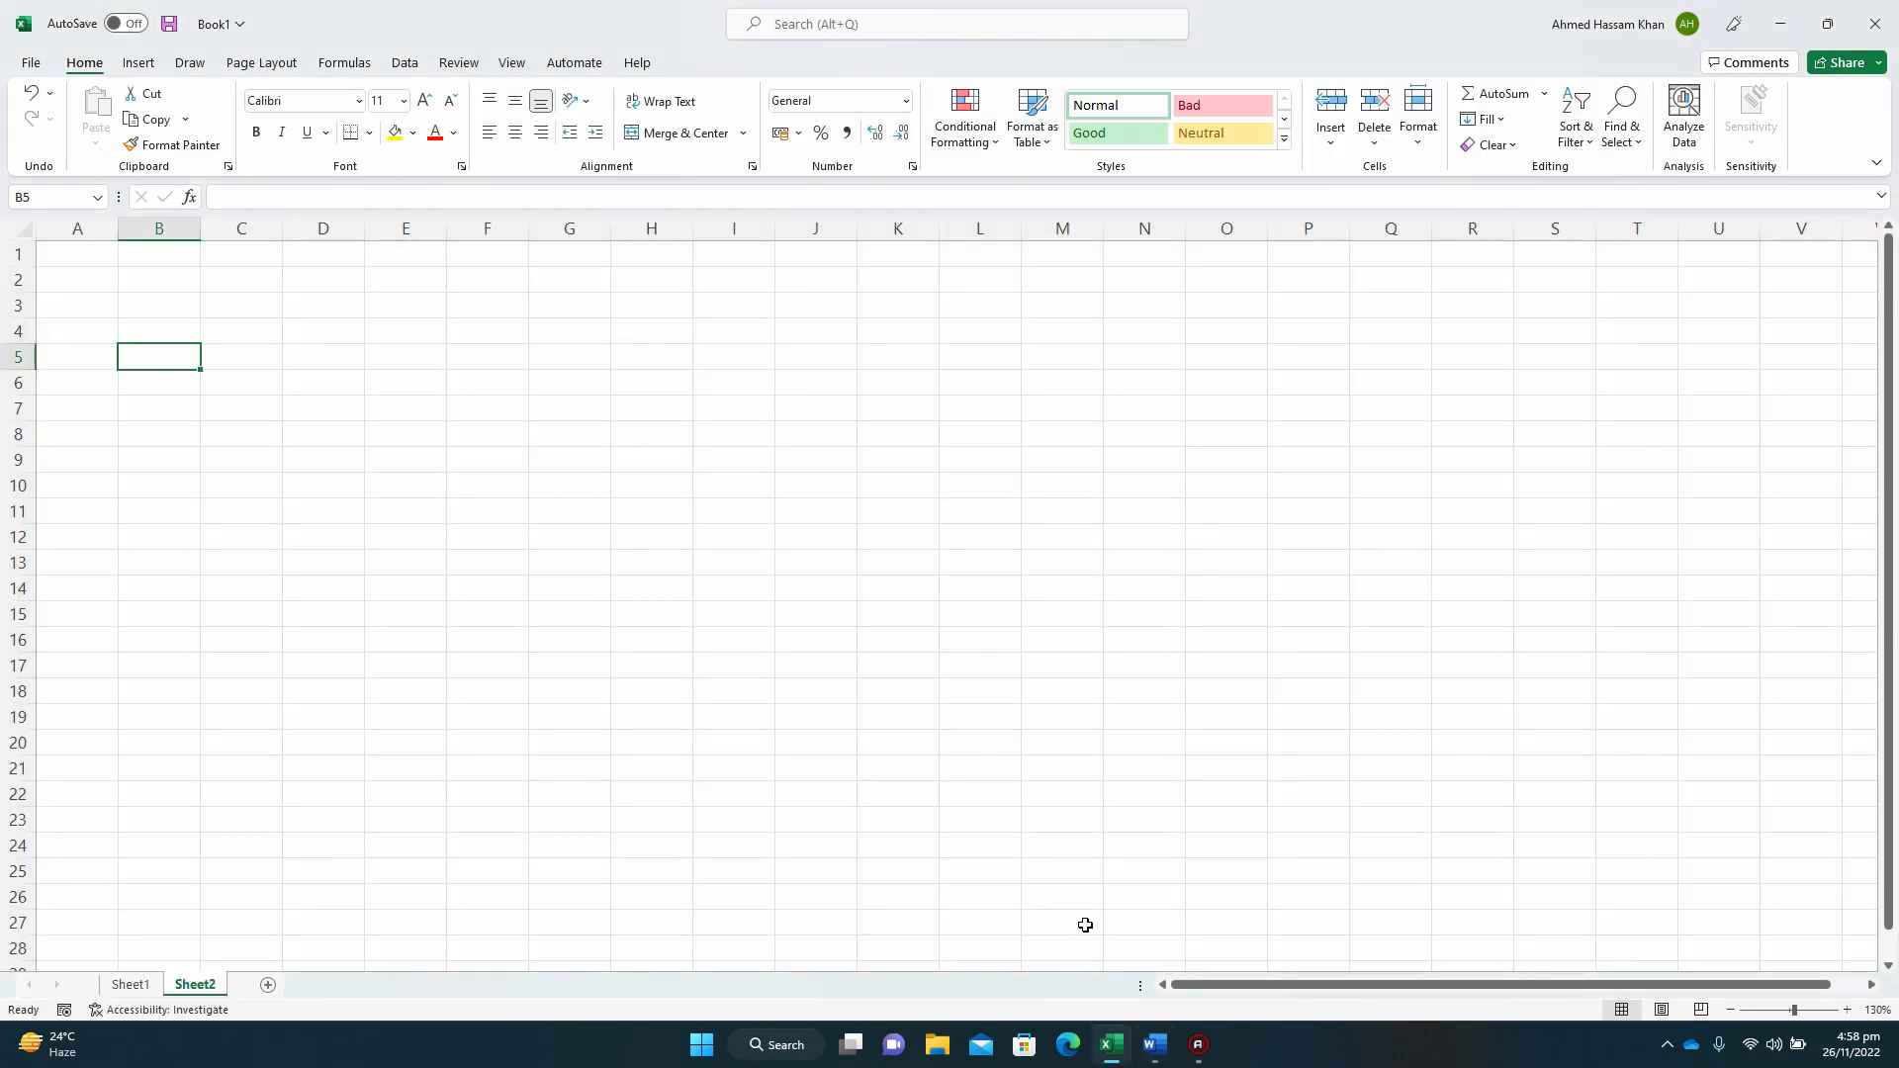
{"action": "key", "text": "Up"}
{"action": "type", "text": "x"}
{"action": "key", "text": "Tab"}
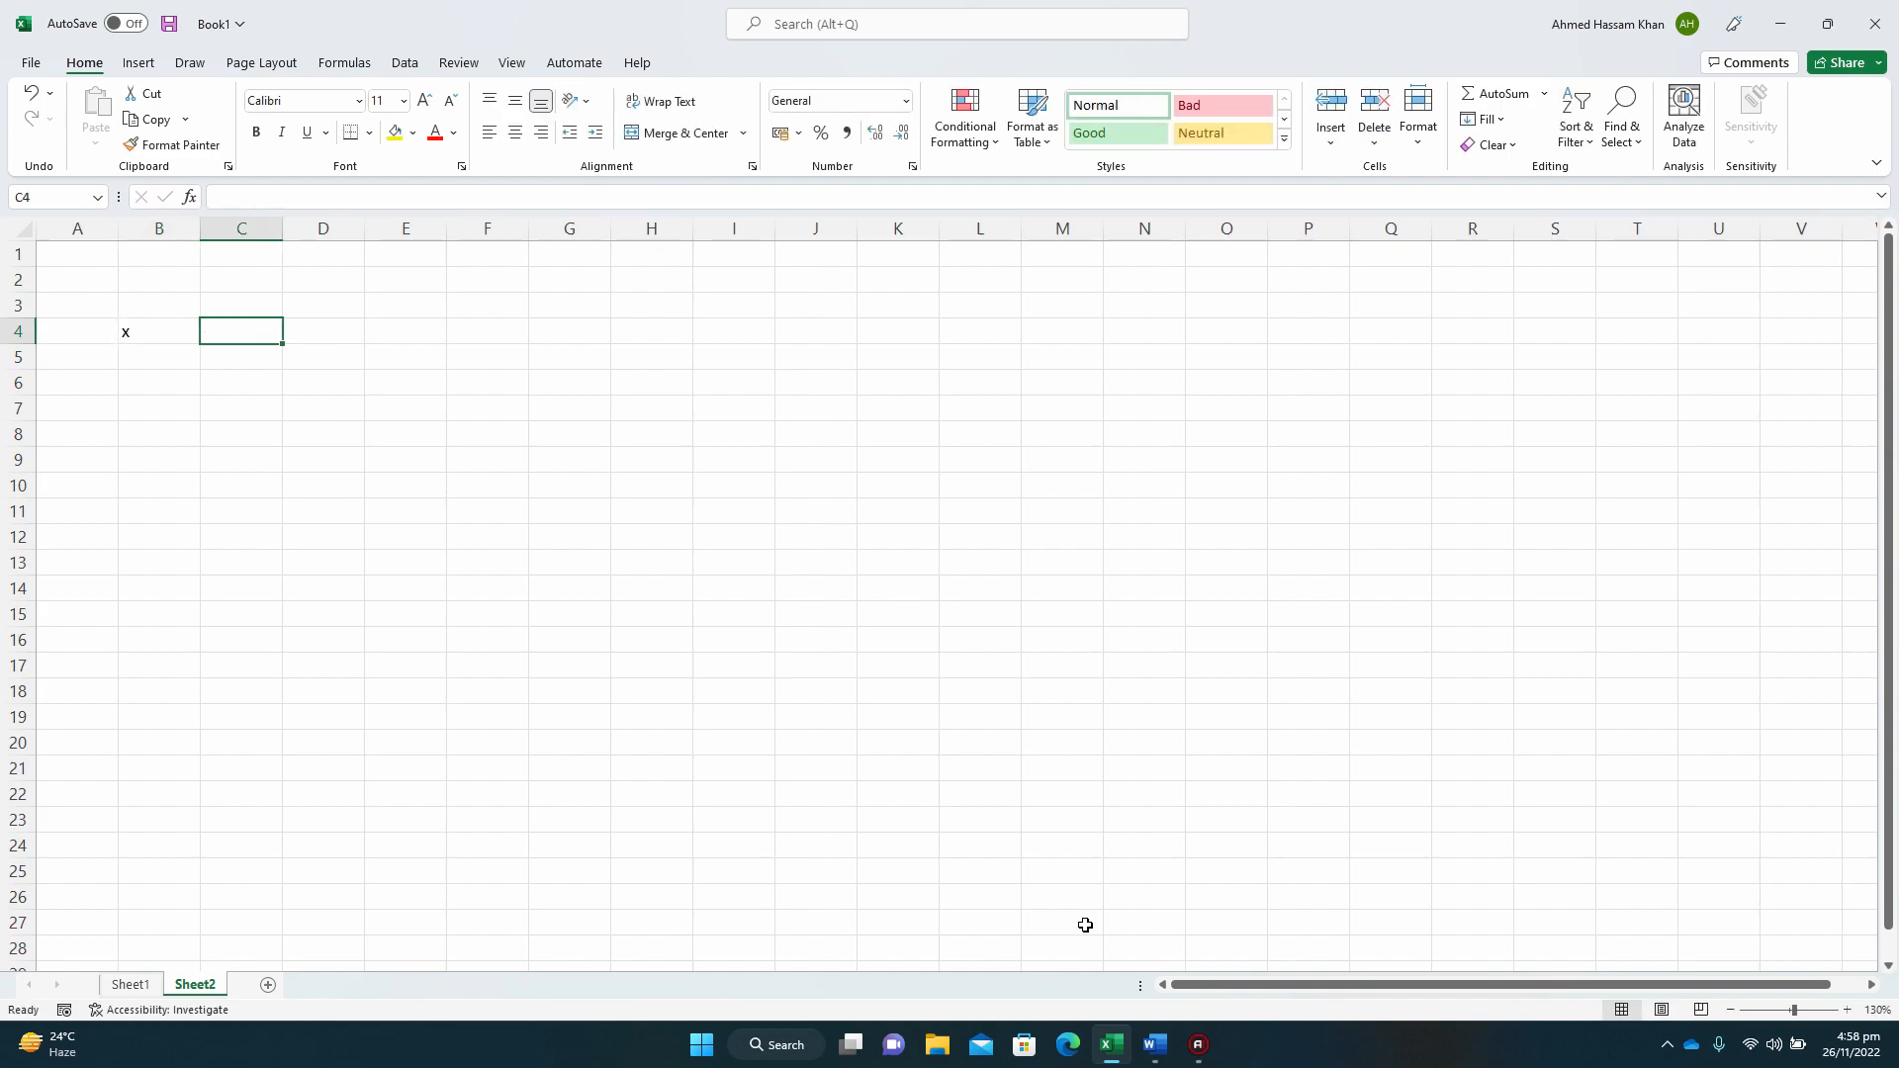
{"action": "type", "text": "y"}
{"action": "key", "text": "ctrl+Return"}
Step: Enter the x values -3, -2, -1, 0, 1, 2 and 3 in cells B5 to B11
{"action": "key", "text": "Left"}
{"action": "key", "text": "Down"}
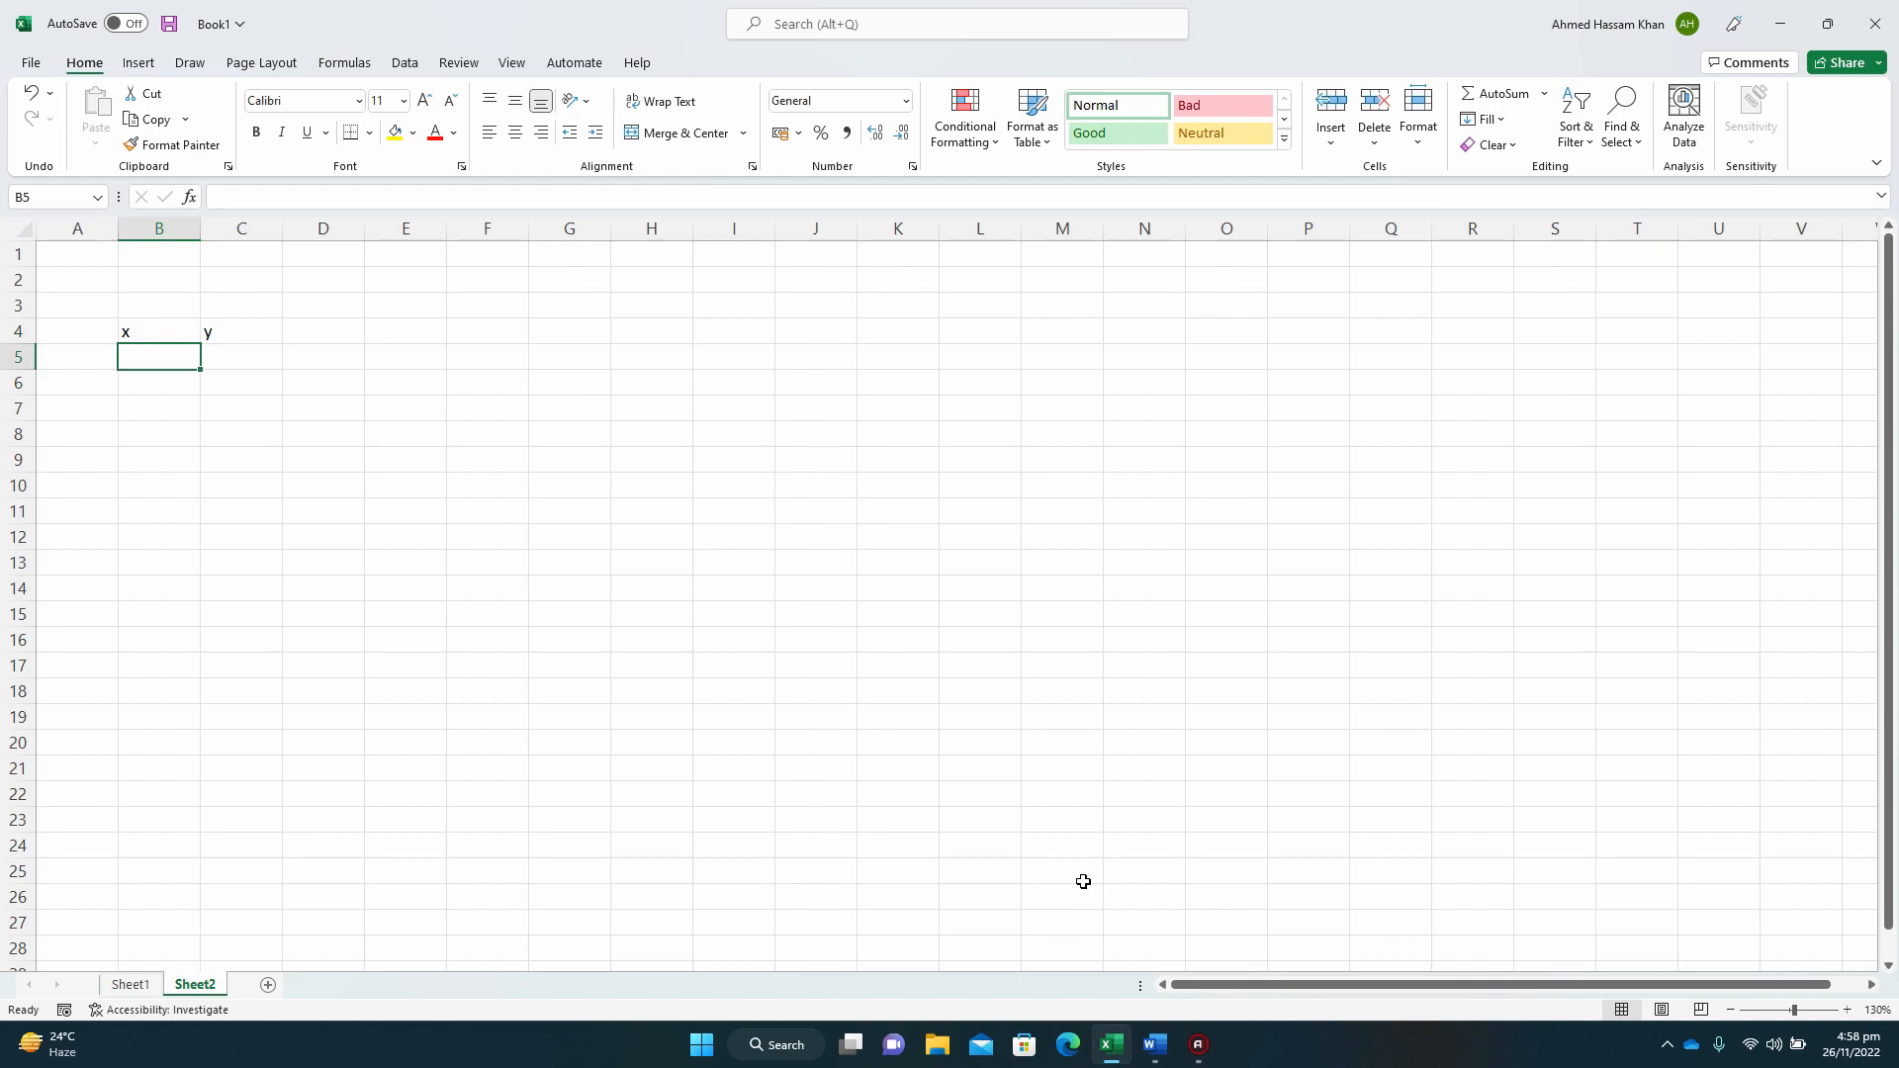
{"action": "type", "text": "-3"}
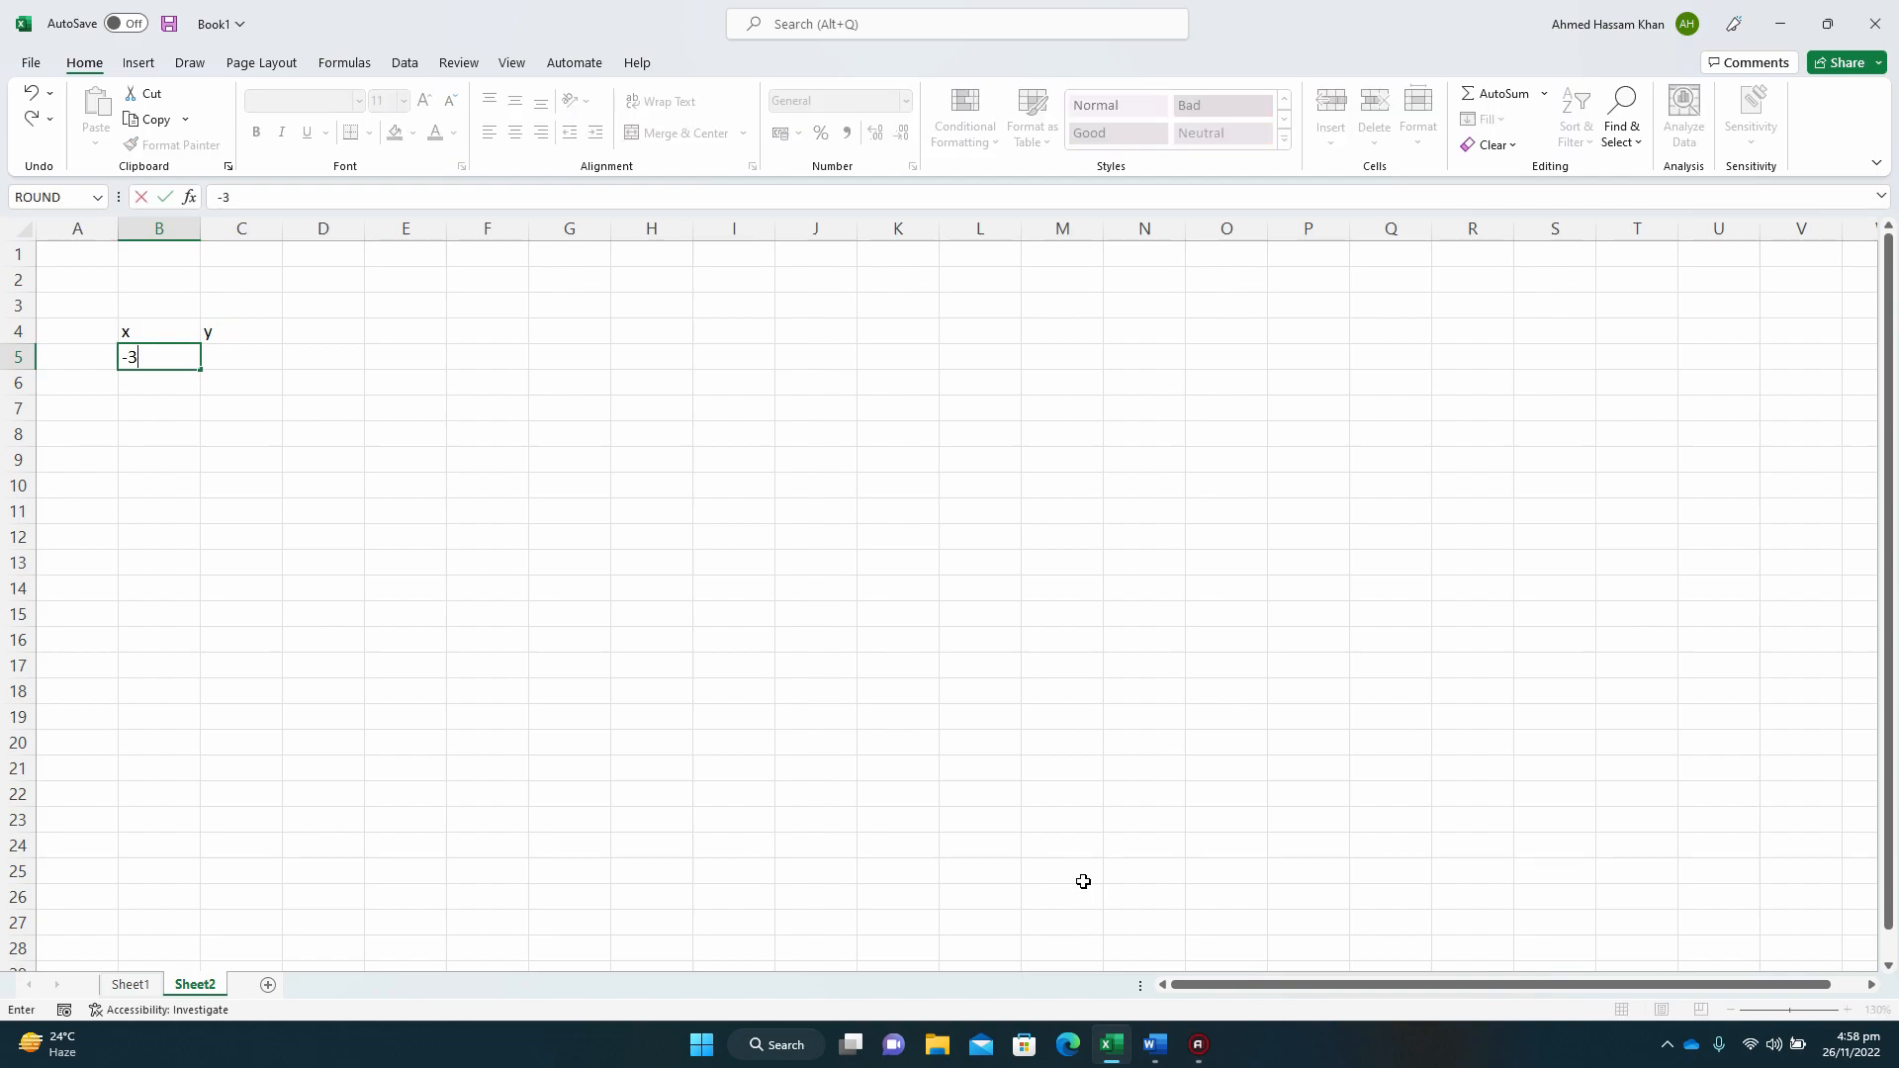
{"action": "key", "text": "Return"}
{"action": "type", "text": "-2"}
{"action": "key", "text": "Return"}
{"action": "type", "text": "-1"}
{"action": "key", "text": "Return"}
{"action": "type", "text": "0"}
{"action": "key", "text": "Return"}
{"action": "type", "text": "1"}
{"action": "key", "text": "Return"}
{"action": "type", "text": "2"}
{"action": "key", "text": "Return"}
{"action": "type", "text": "3"}
{"action": "key", "text": "Return"}
Step: Enter the formula =6+B5-2*B5*B5 in C5, checking the question's equation in Word while writing it
{"action": "key", "text": "Up"}
{"action": "key", "text": "Up"}
{"action": "key", "text": "Up"}
{"action": "key", "text": "Up"}
{"action": "key", "text": "Up"}
{"action": "key", "text": "Up"}
{"action": "key", "text": "Up"}
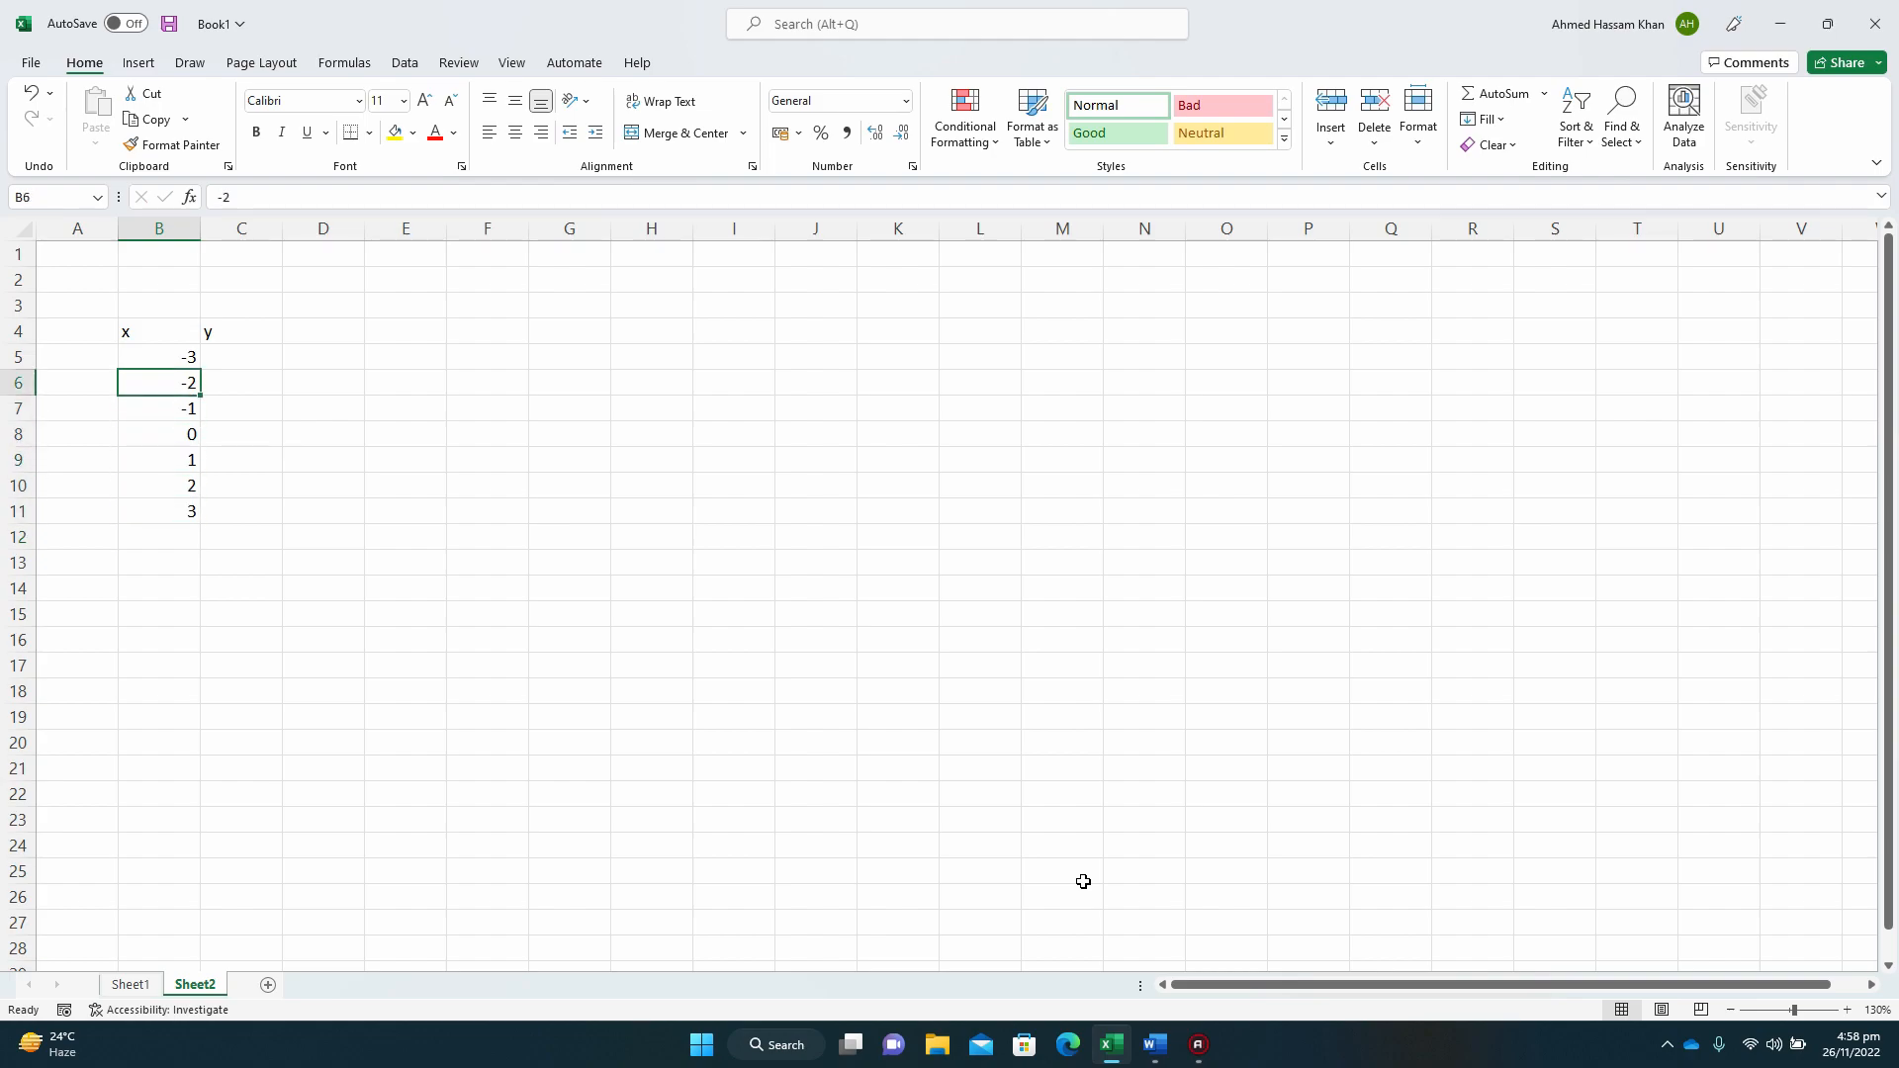
{"action": "key", "text": "Right"}
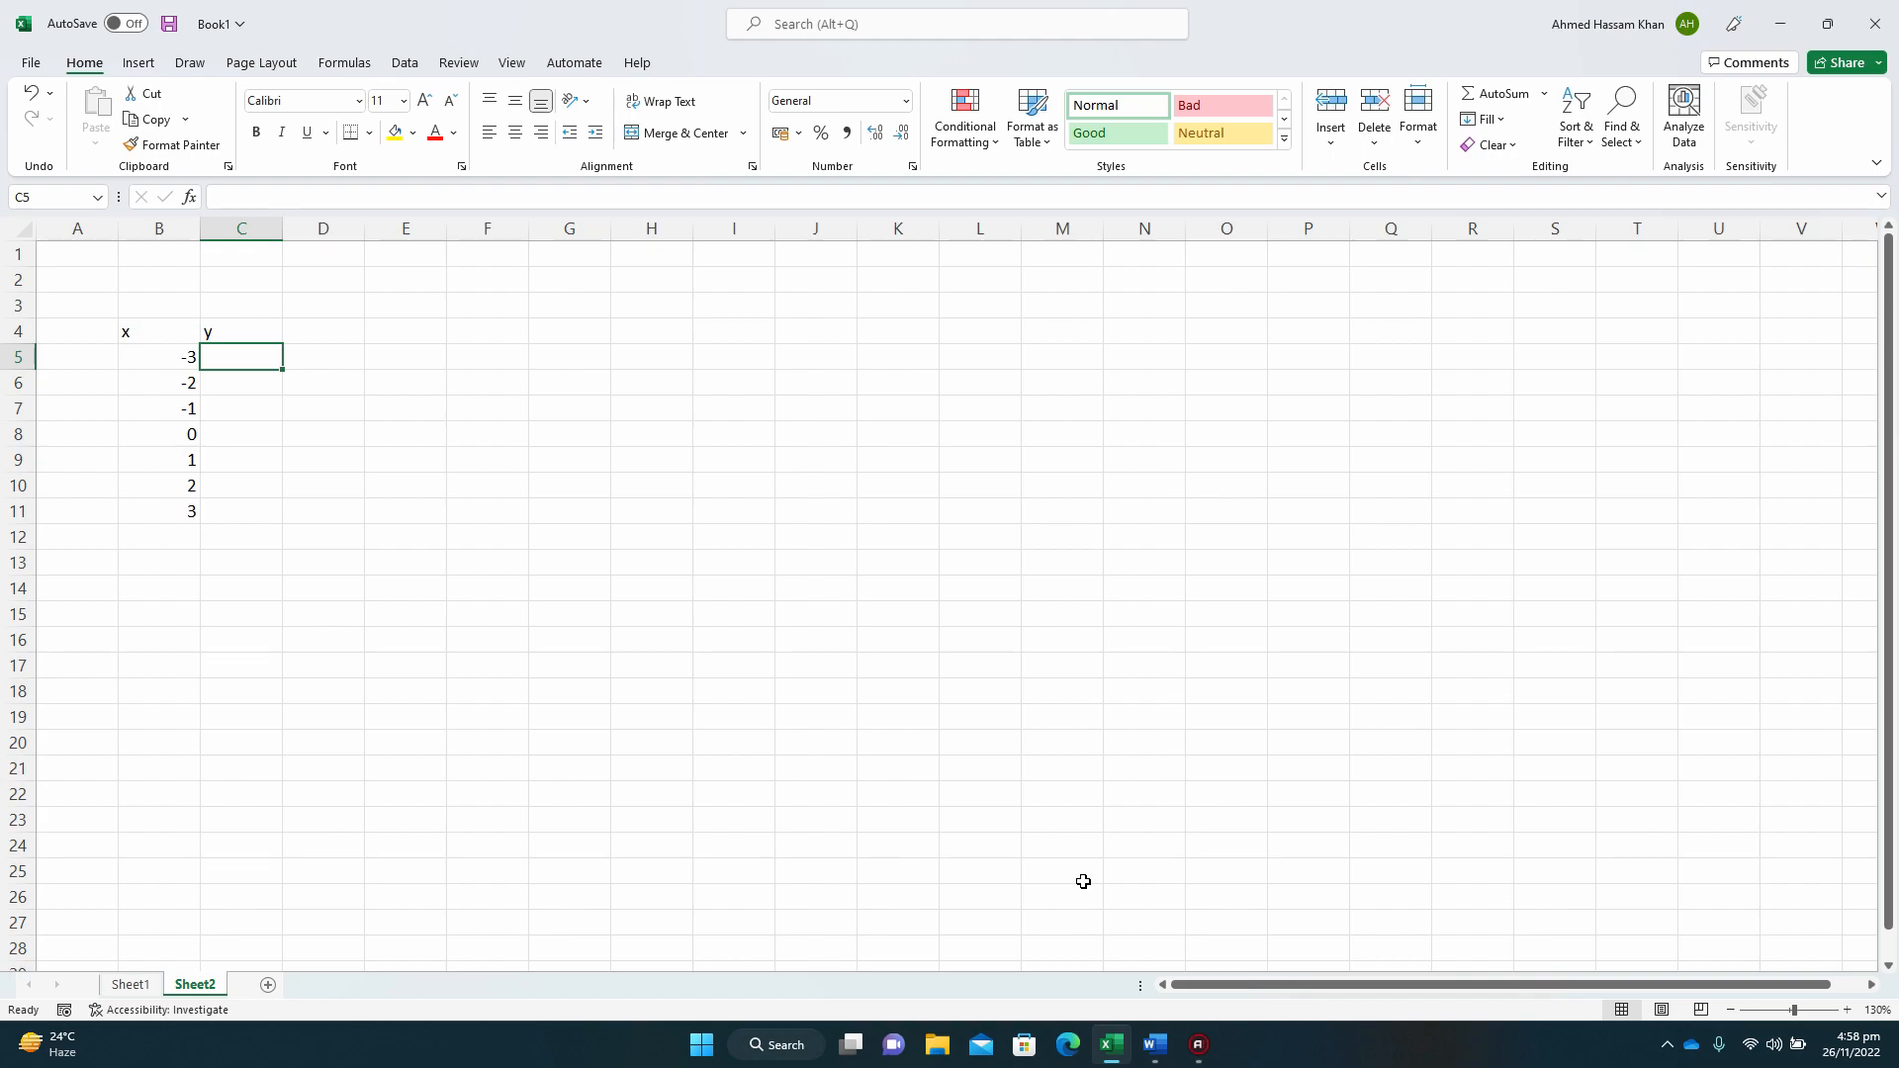
{"action": "type", "text": "="}
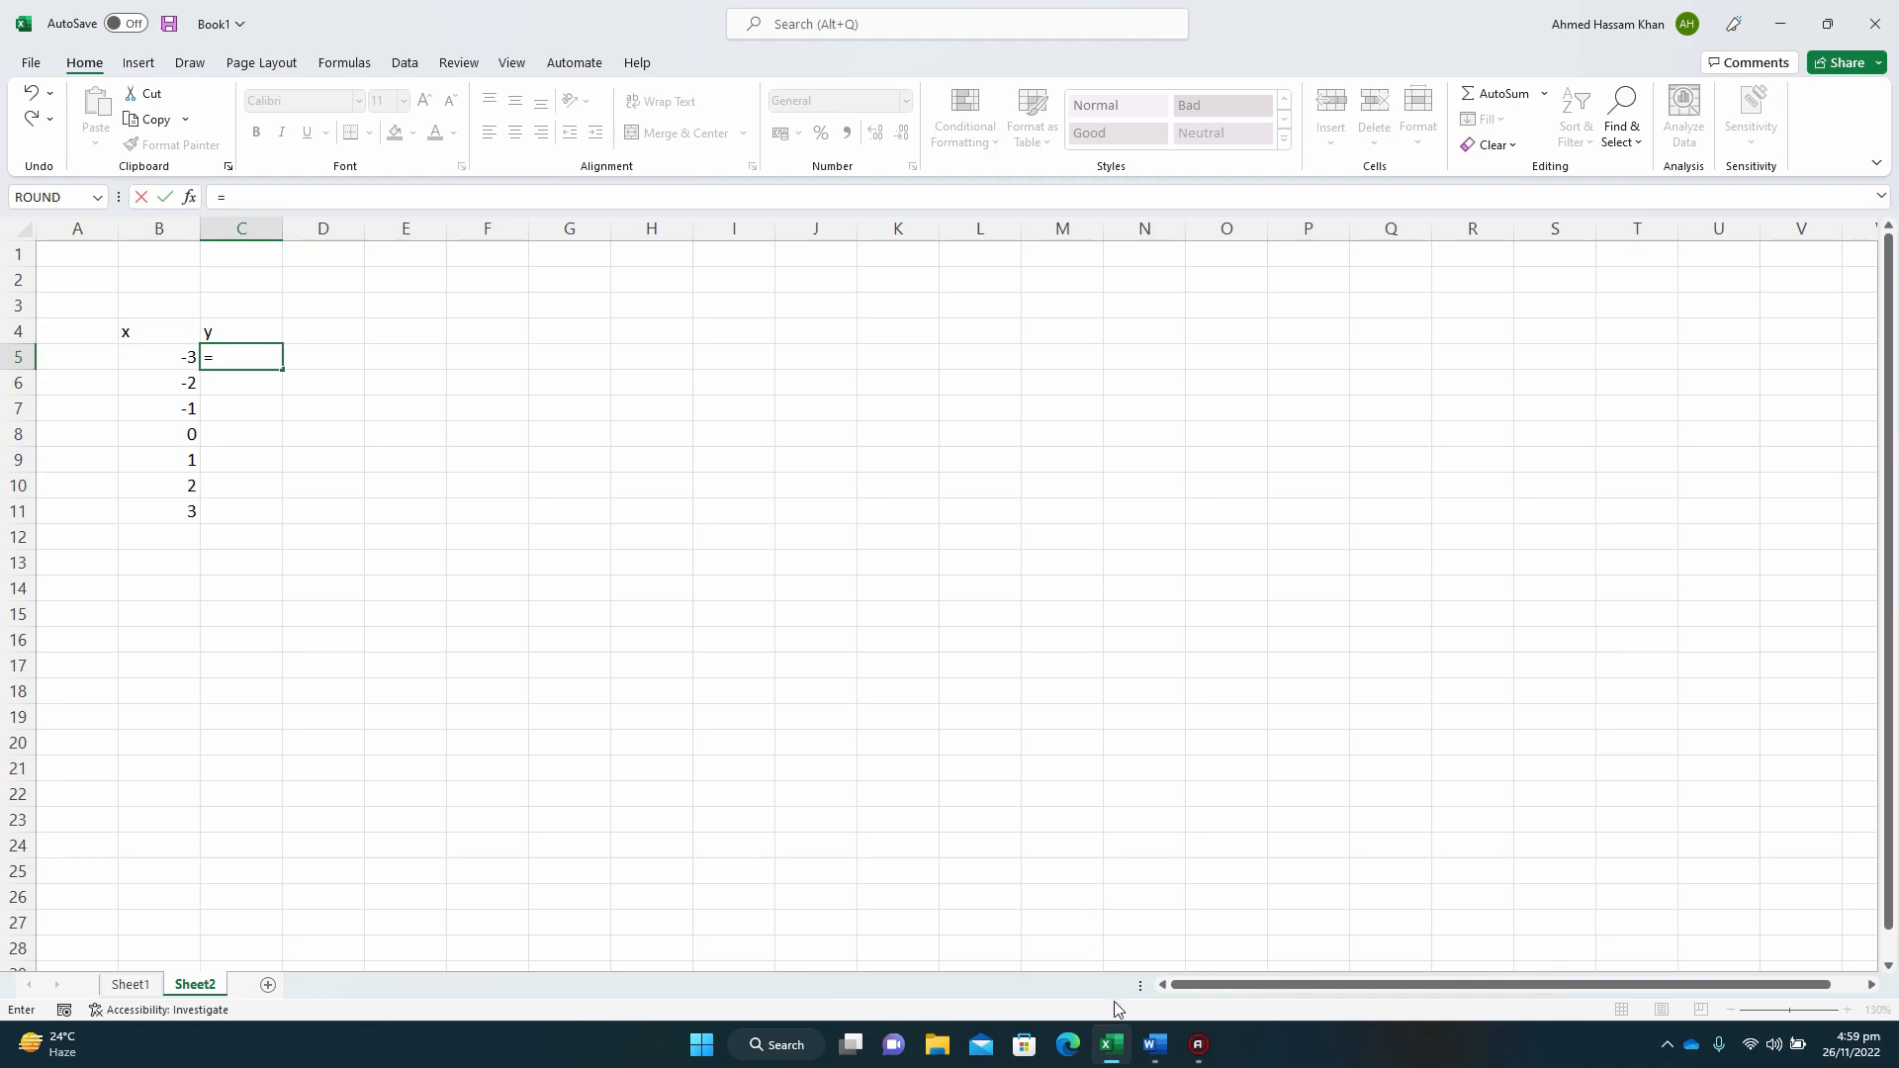
{"action": "left_click", "coordinate": [1148, 1044]}
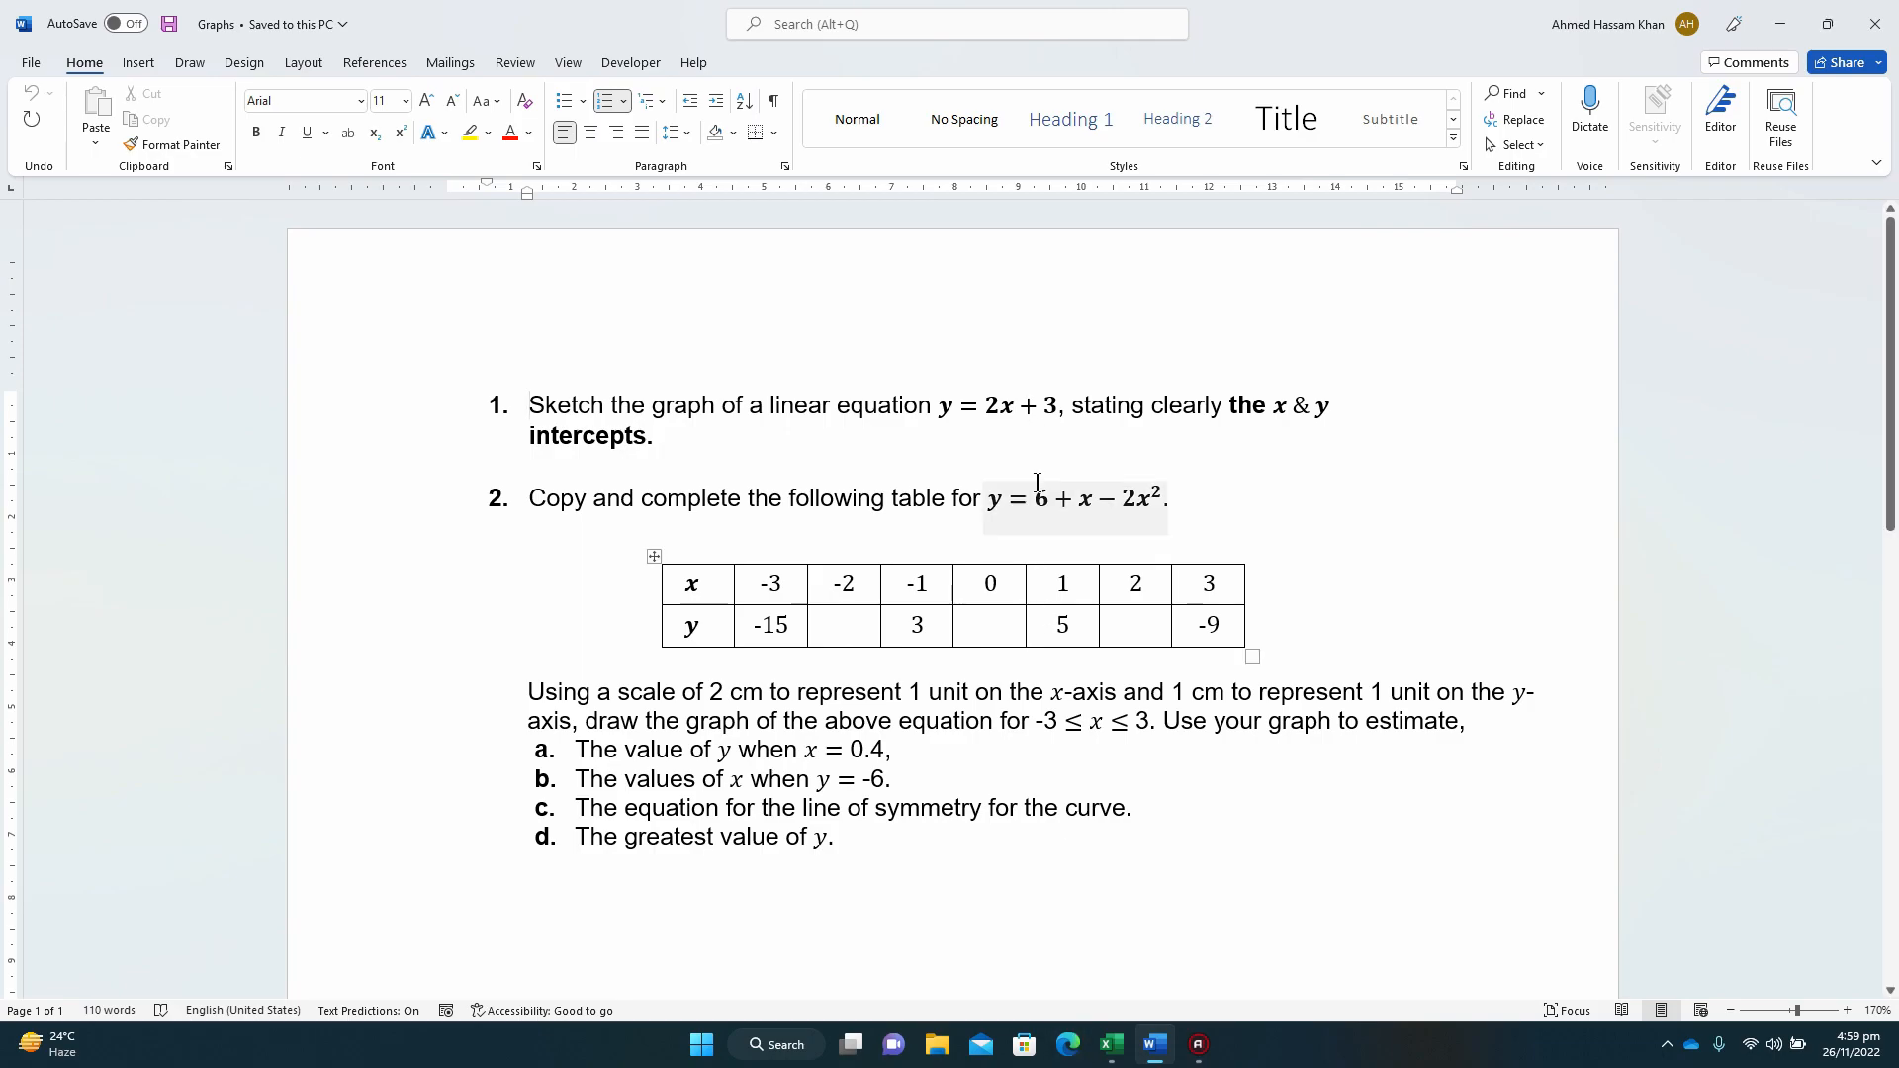
{"action": "left_click", "coordinate": [1107, 1047]}
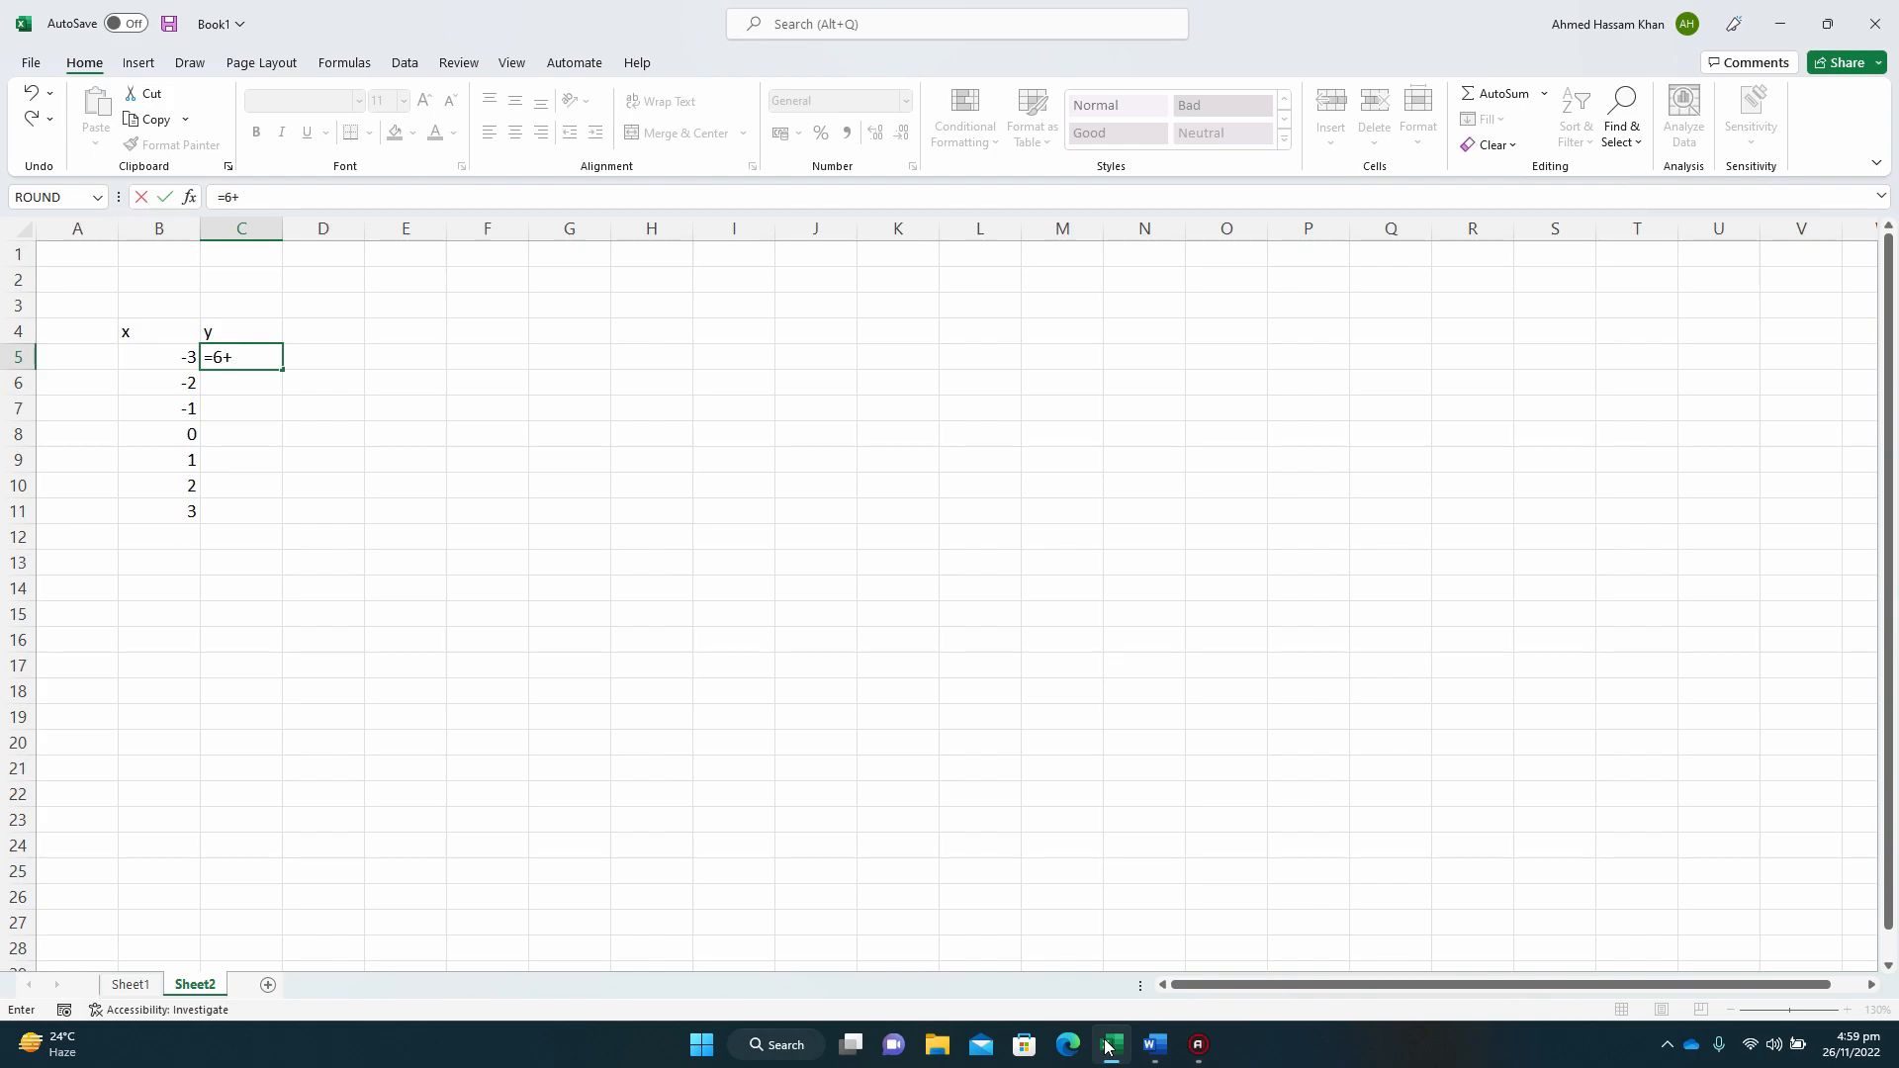
{"action": "left_click", "coordinate": [163, 356]}
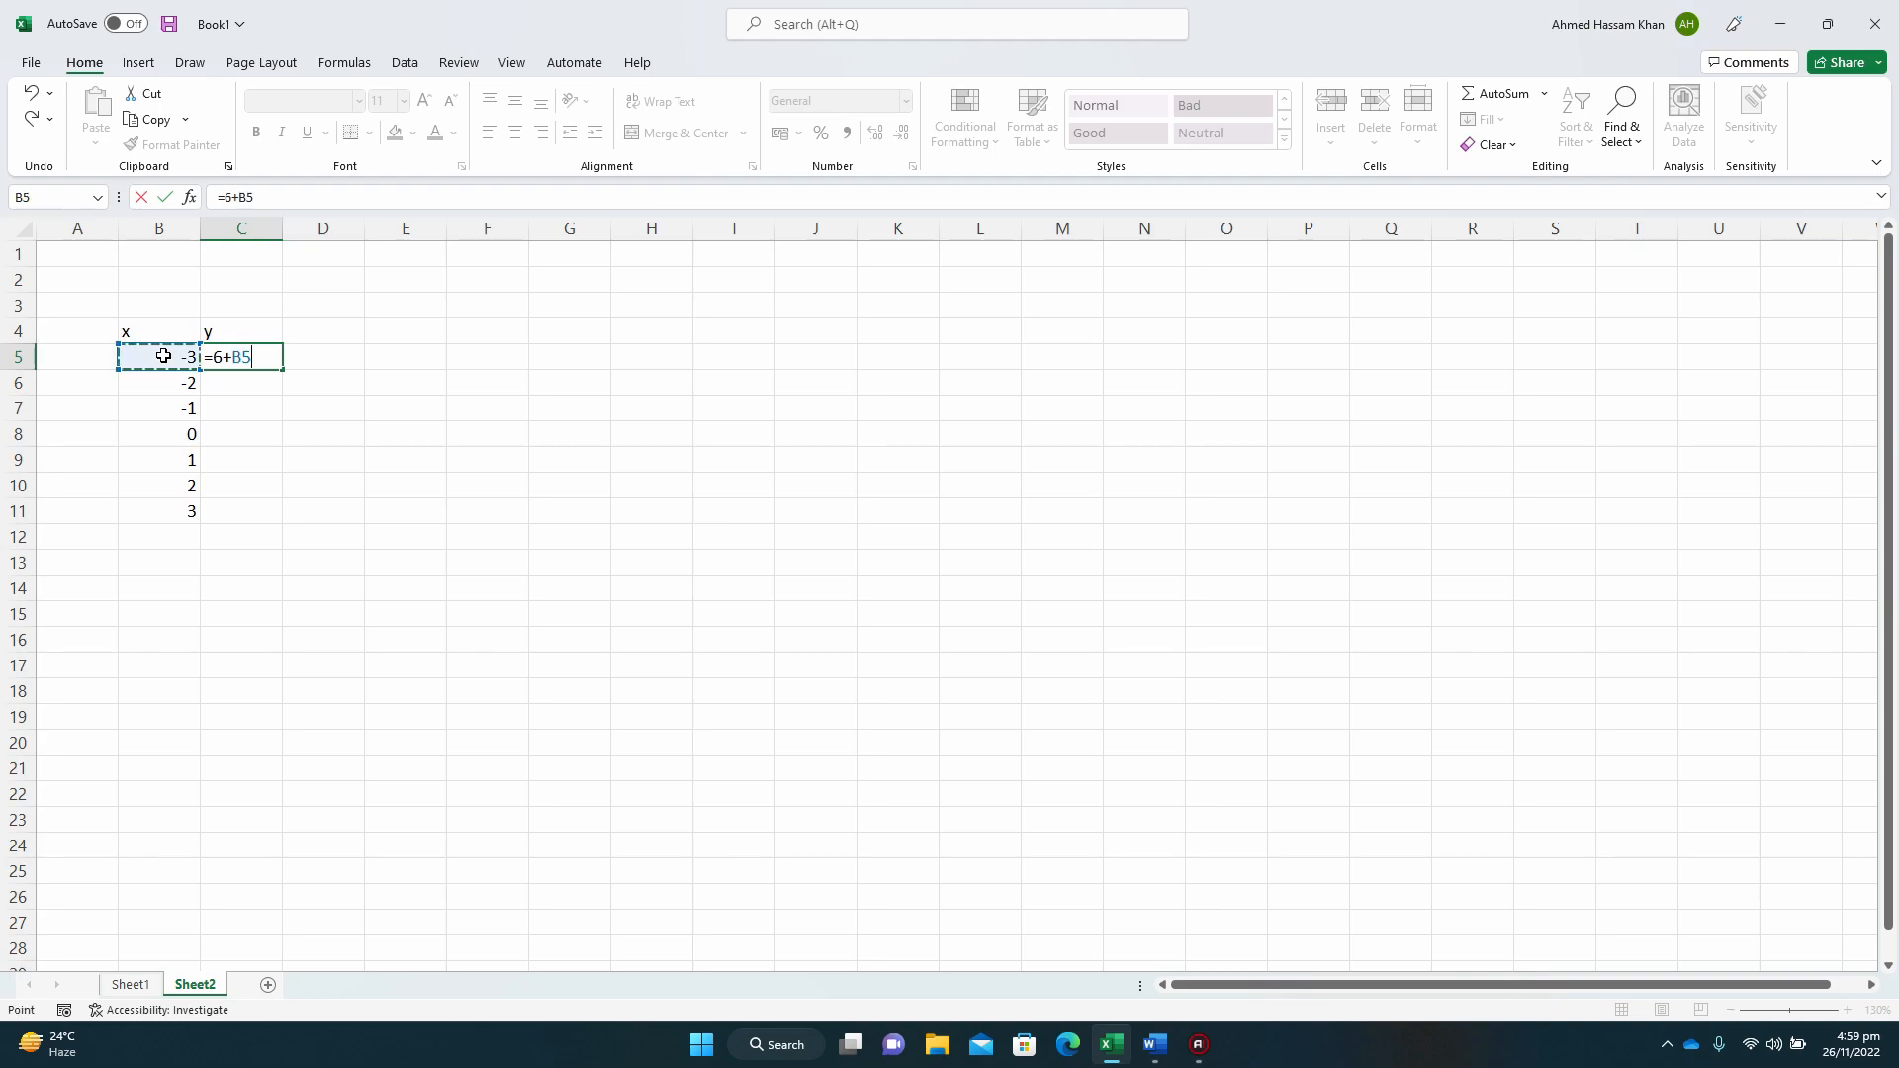
{"action": "type", "text": "-2*"}
{"action": "left_click", "coordinate": [157, 356]}
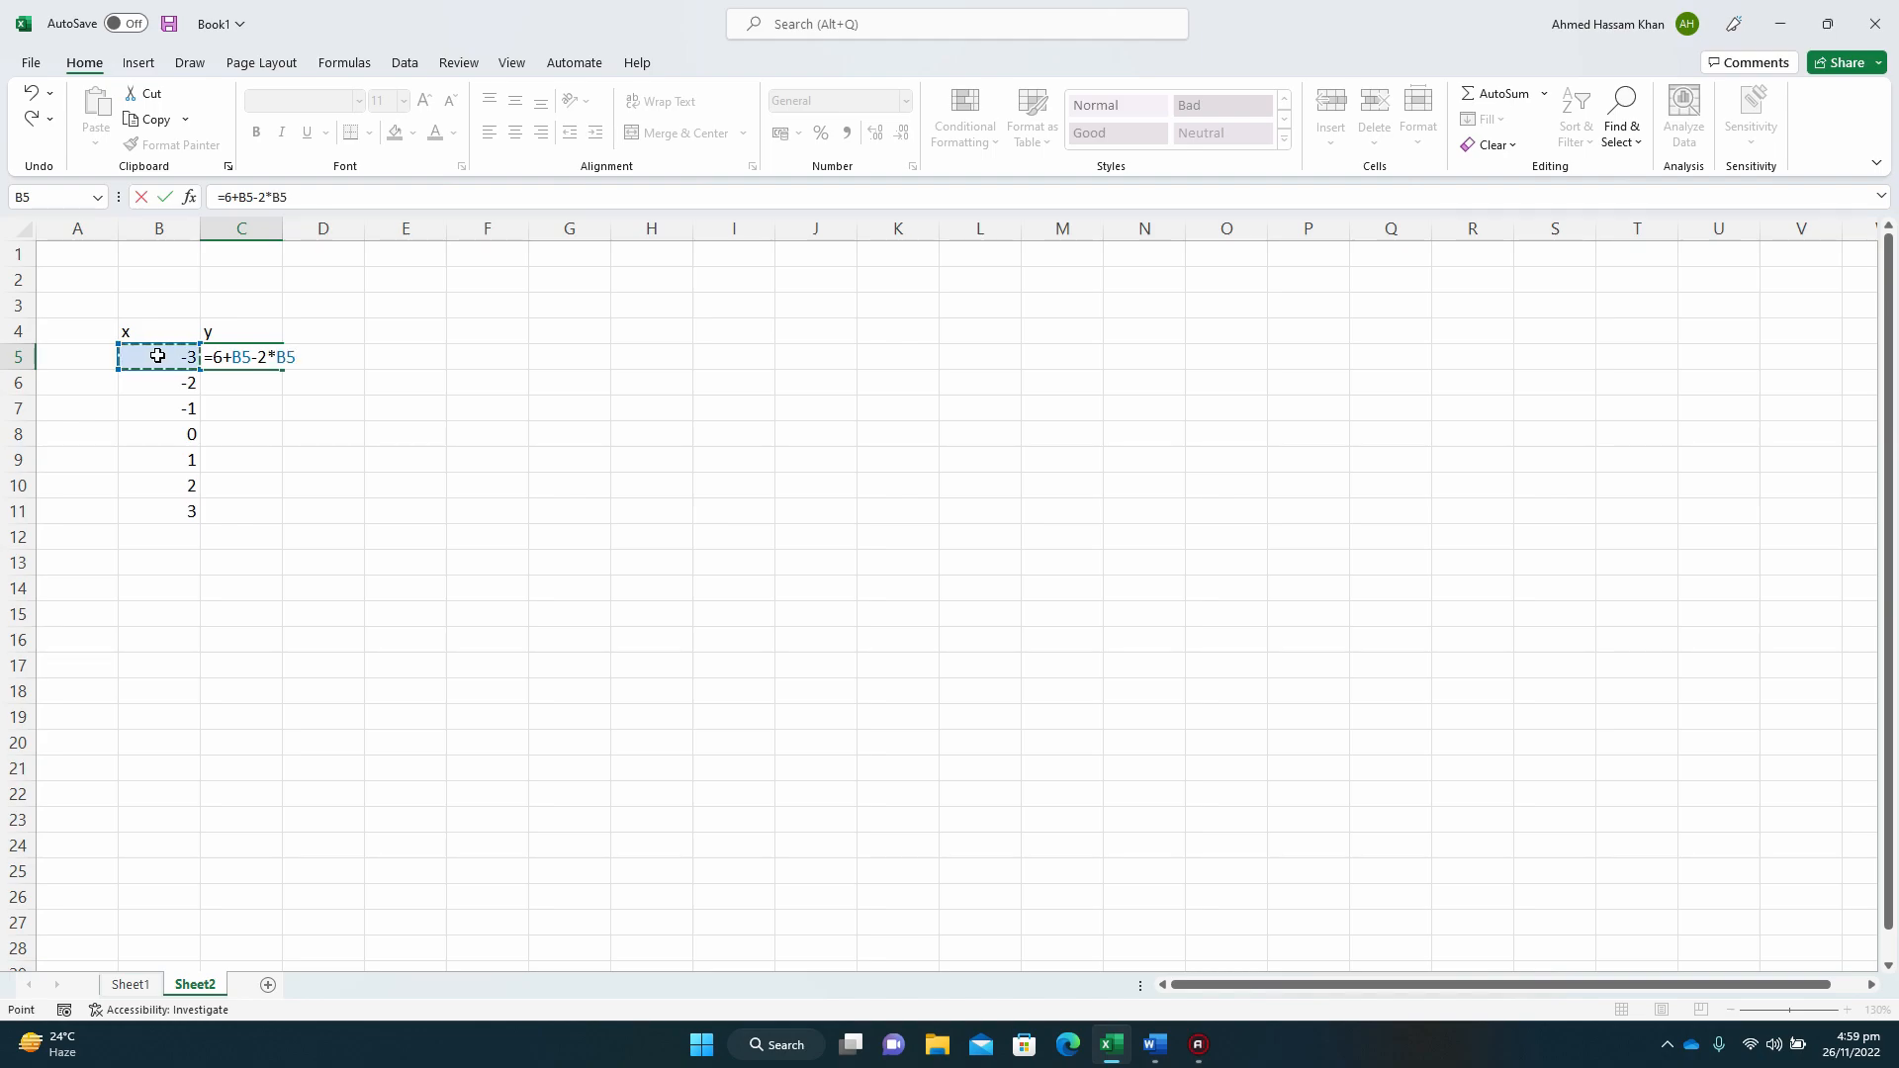
{"action": "type", "text": "*"}
{"action": "left_click", "coordinate": [158, 358]}
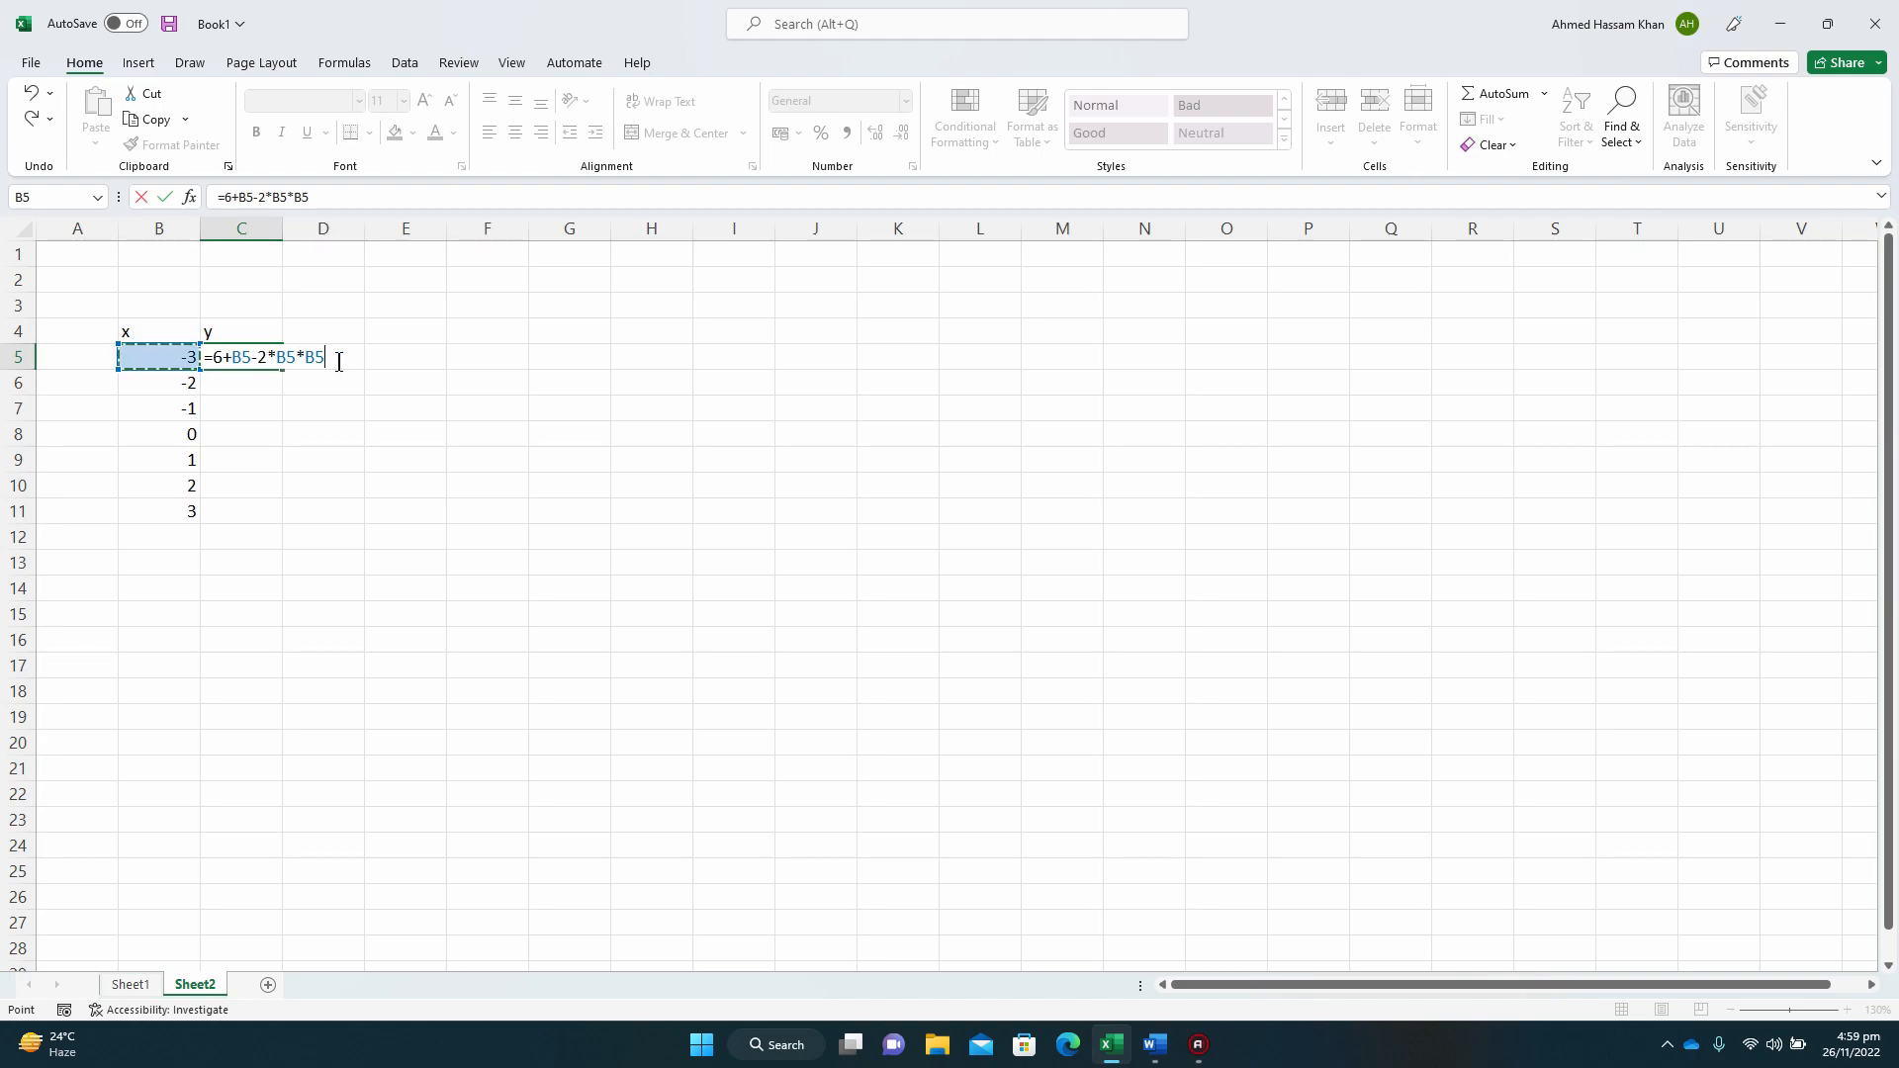
{"action": "key", "text": "Return"}
Step: Compare the first y value with the table in Word and fill C5's formula down to C11 in Excel
{"action": "left_click", "coordinate": [238, 356]}
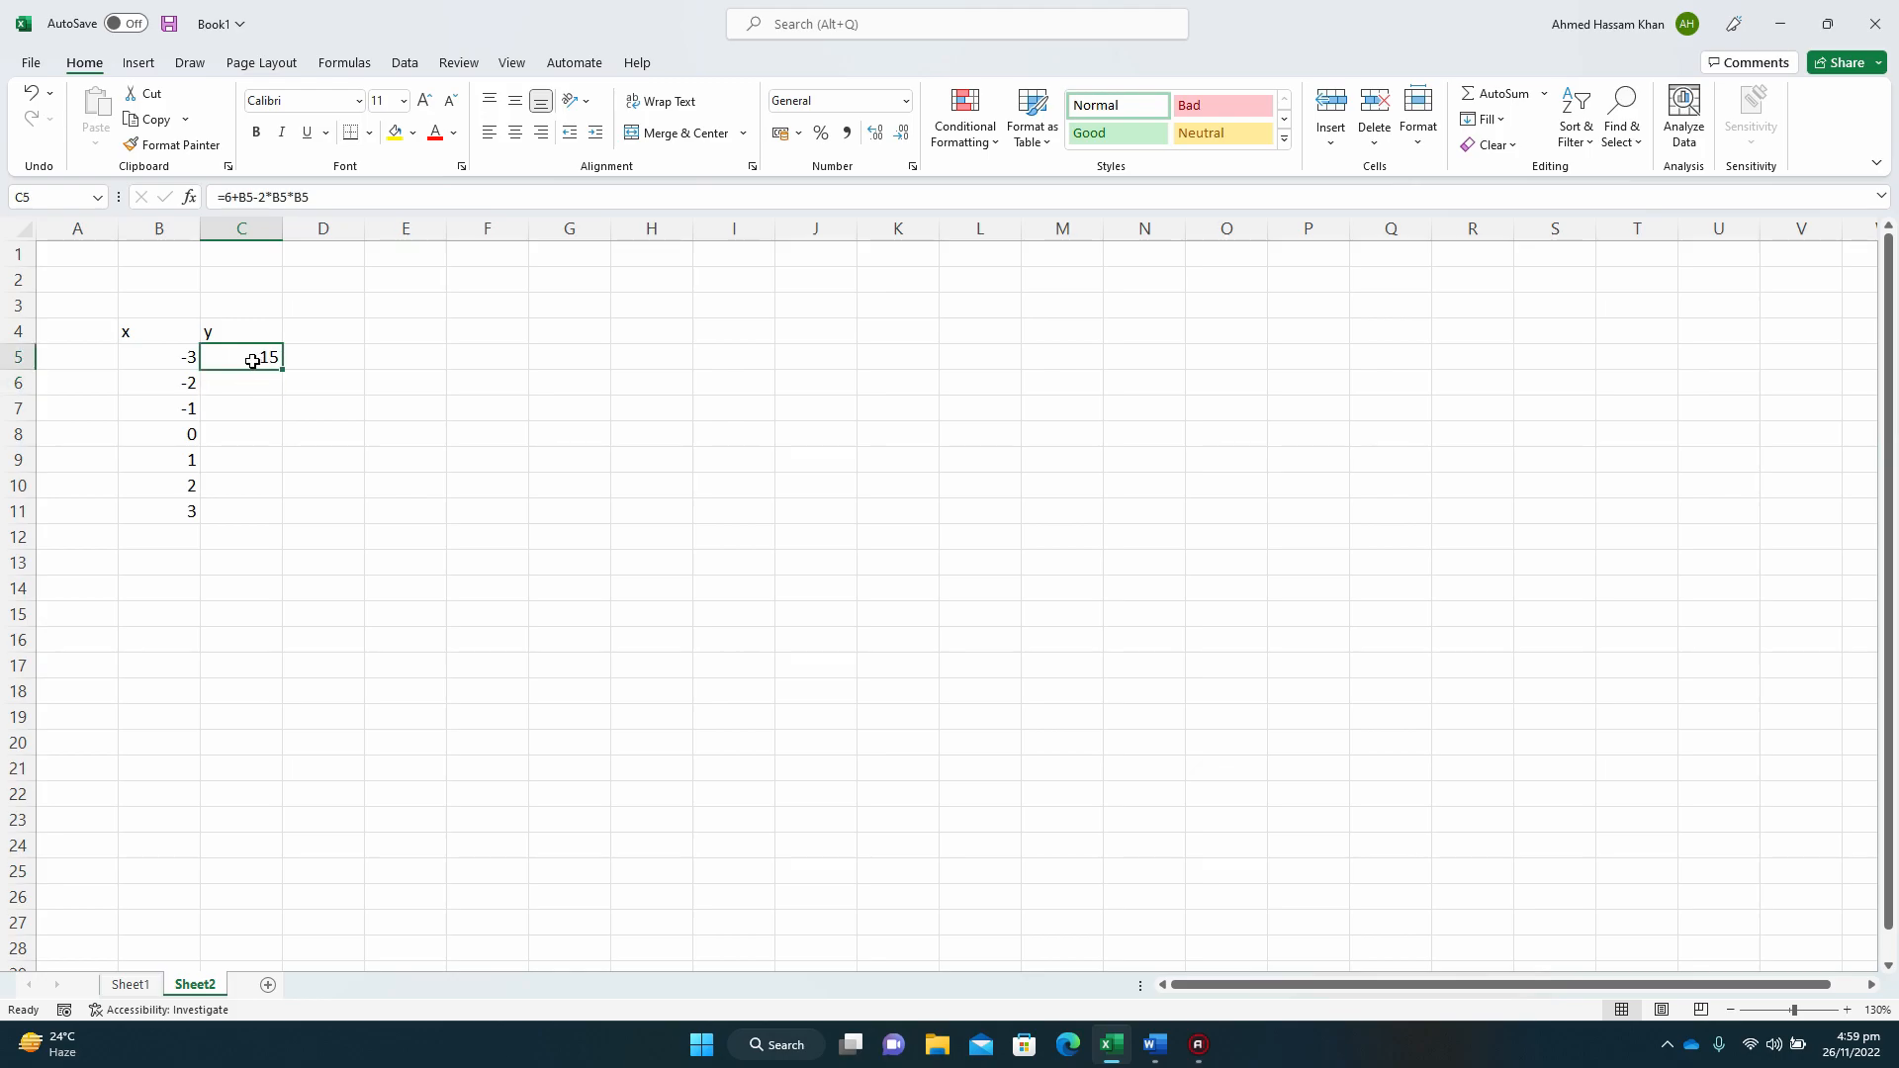
{"action": "left_click", "coordinate": [1148, 1061]}
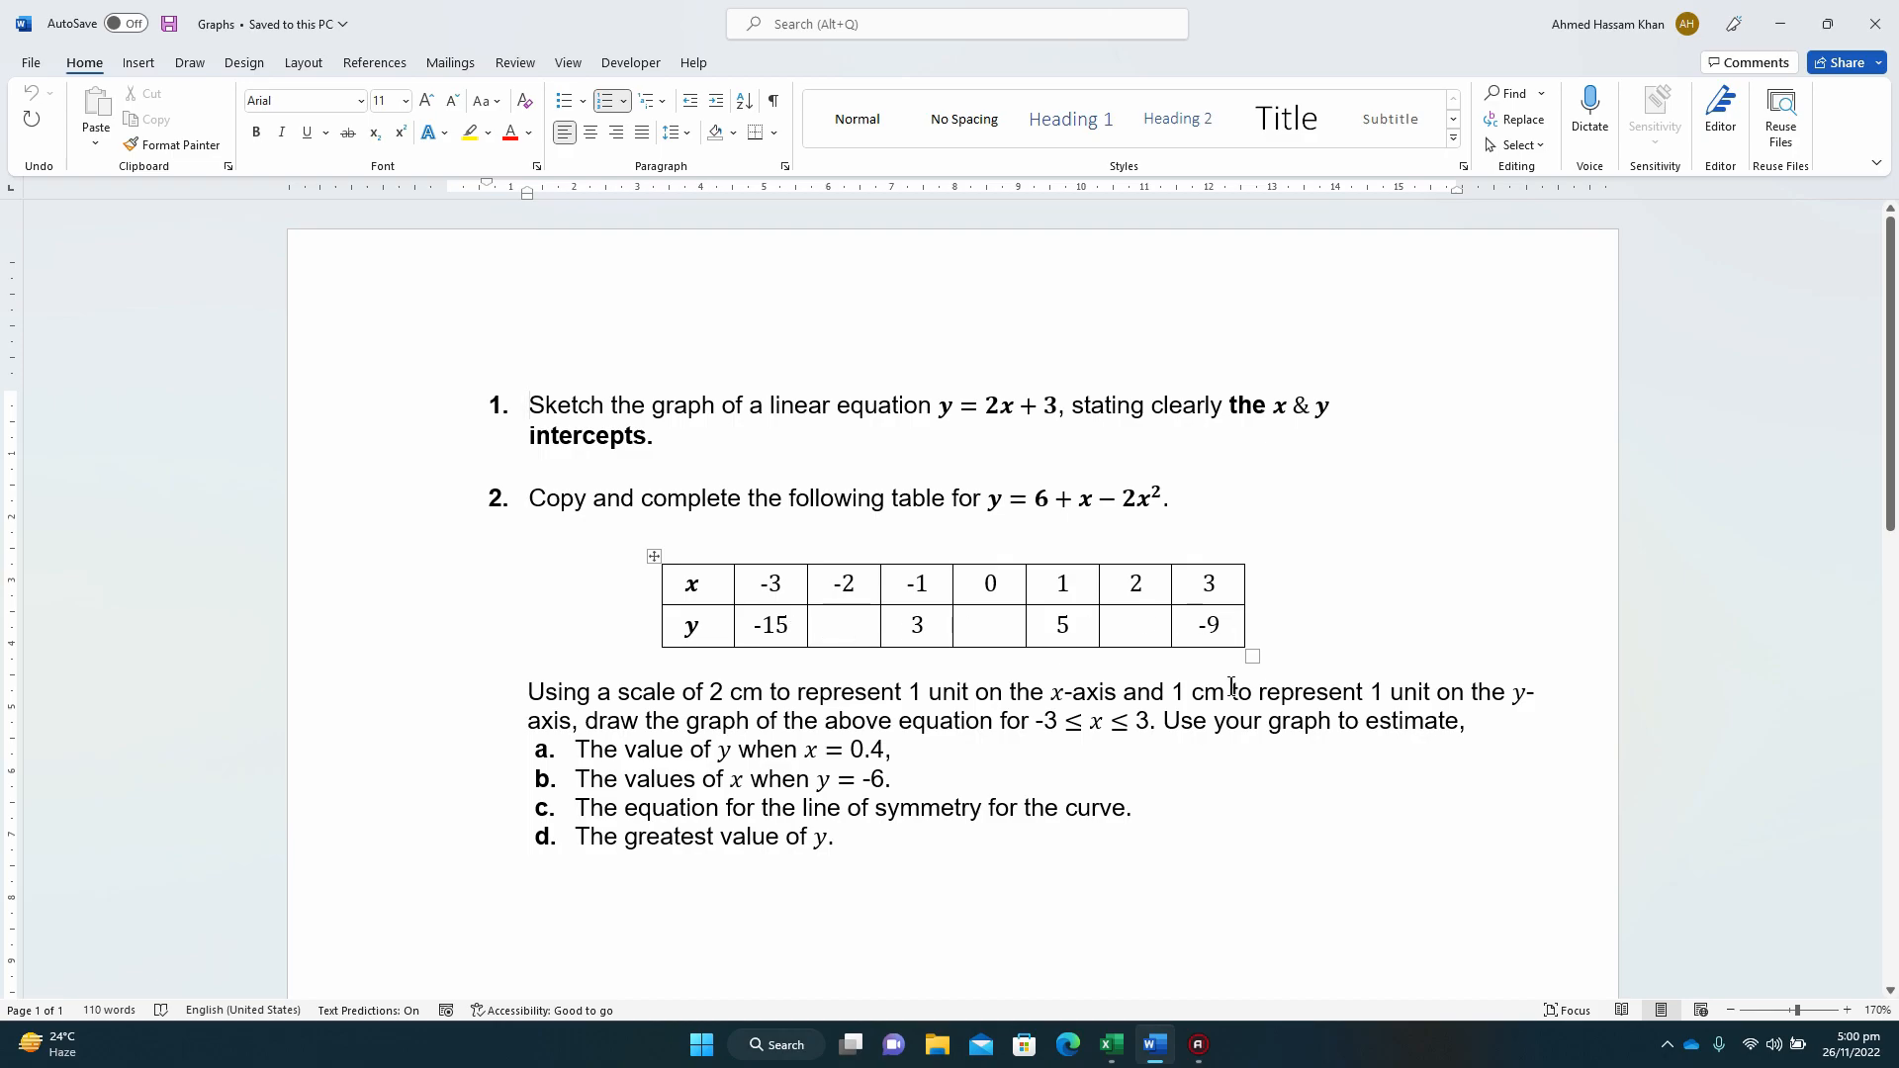
{"action": "left_click", "coordinate": [1111, 1045]}
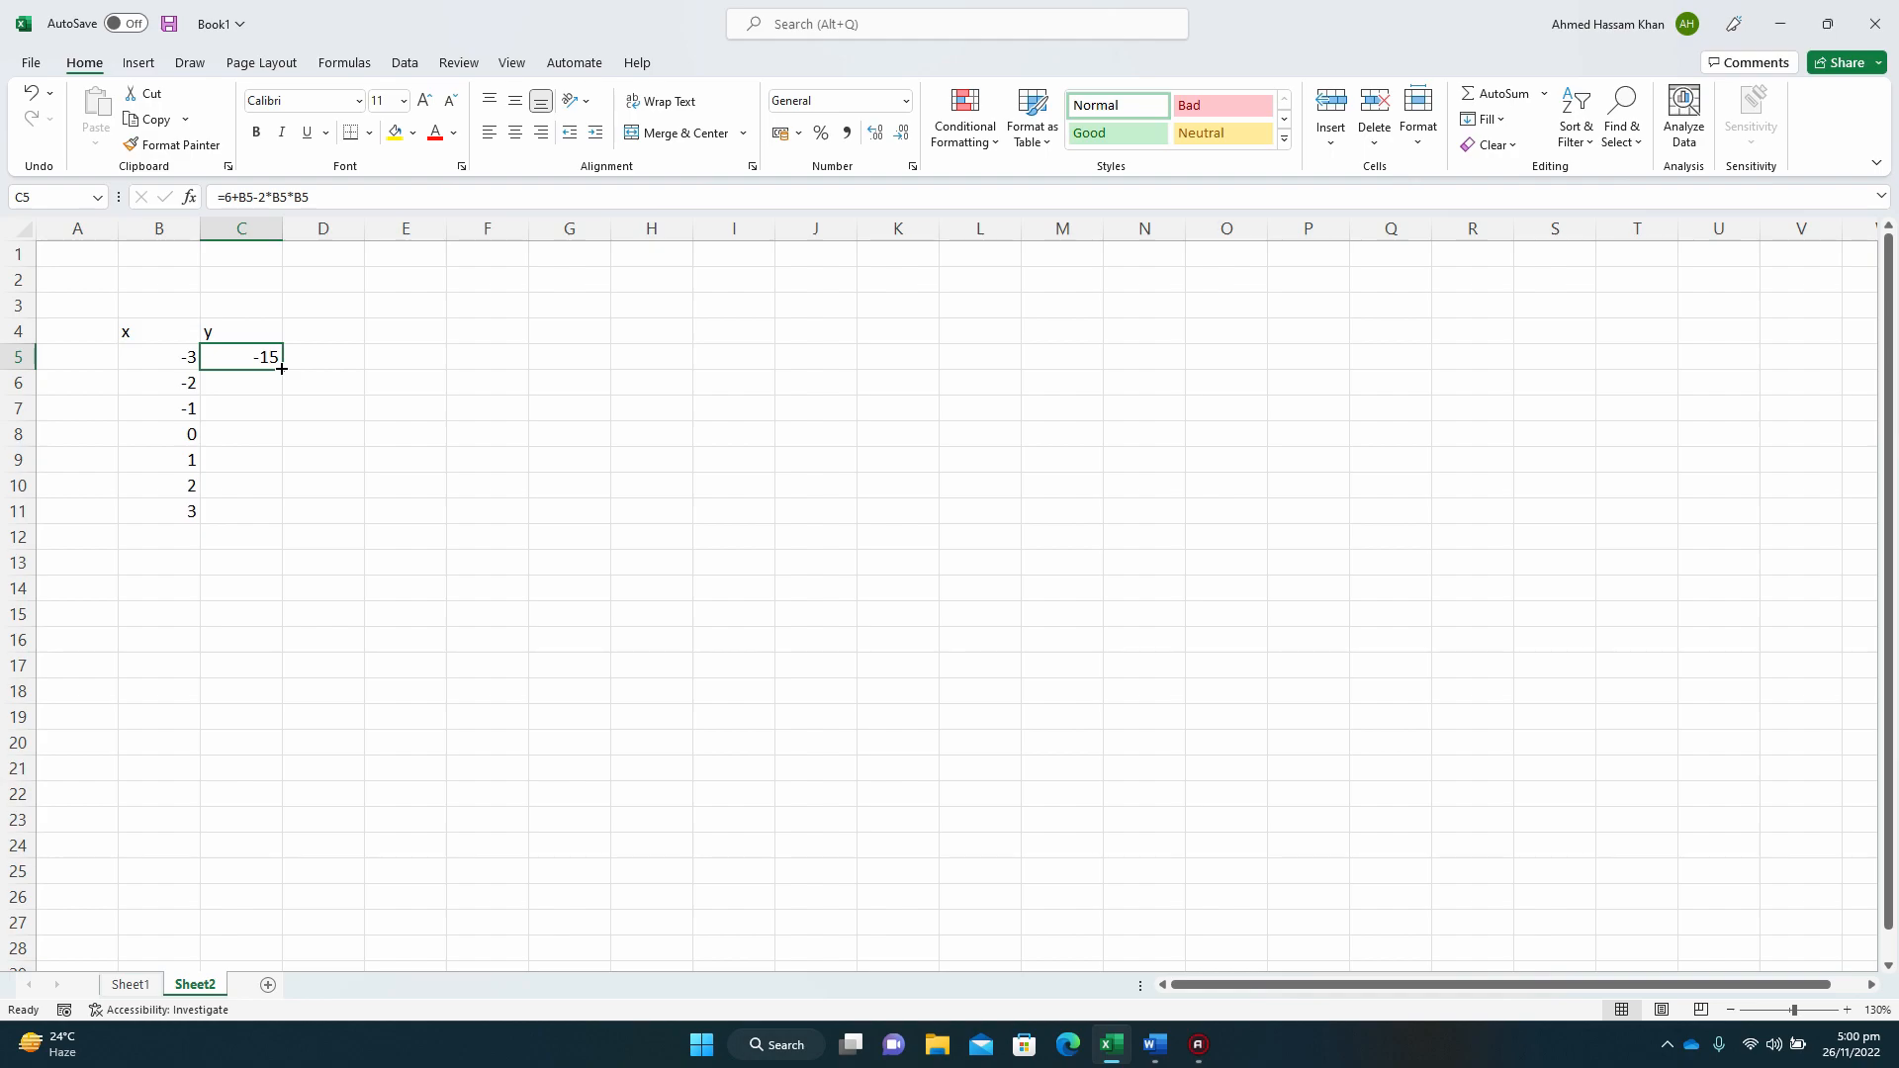
{"action": "left_click_drag", "start_coordinate": [281, 368], "coordinate": [278, 526]}
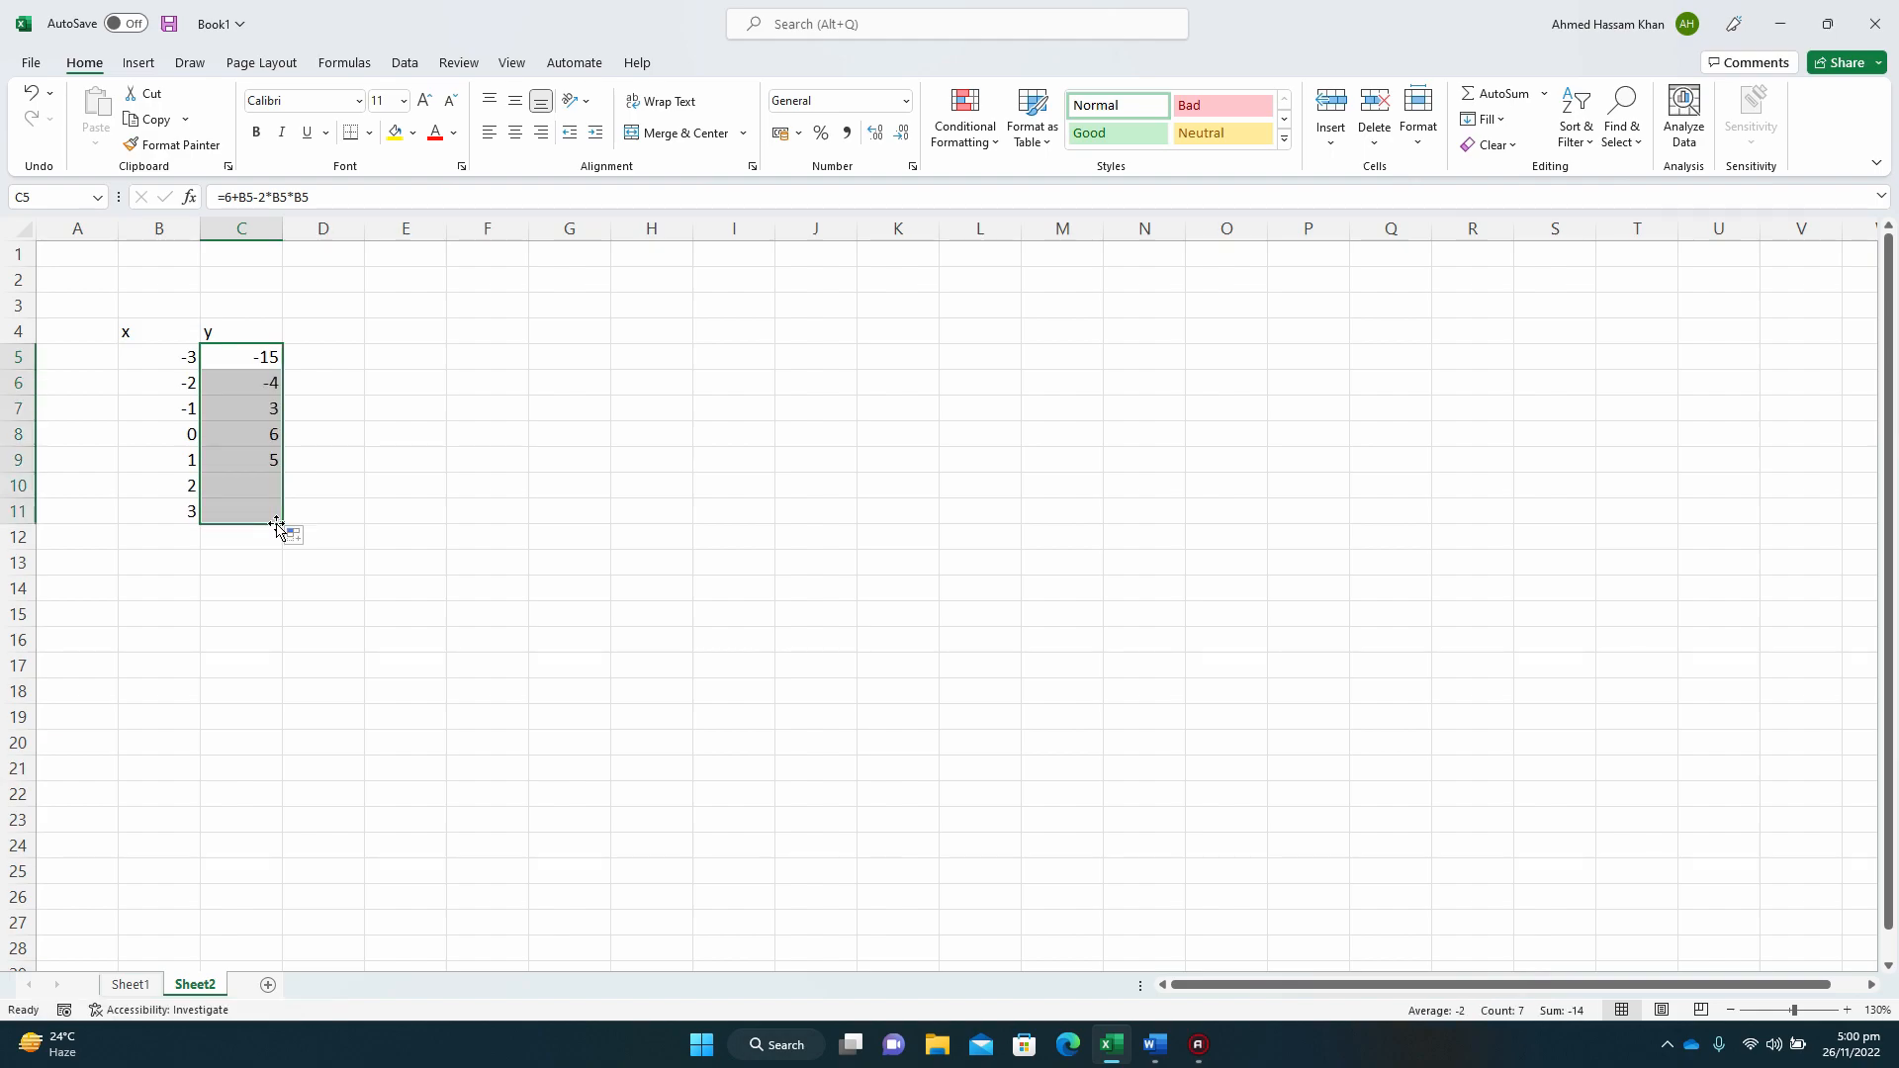
Step: Inspect the formulas in C5 and C6 to see which x cells they reference
{"action": "left_click", "coordinate": [252, 383]}
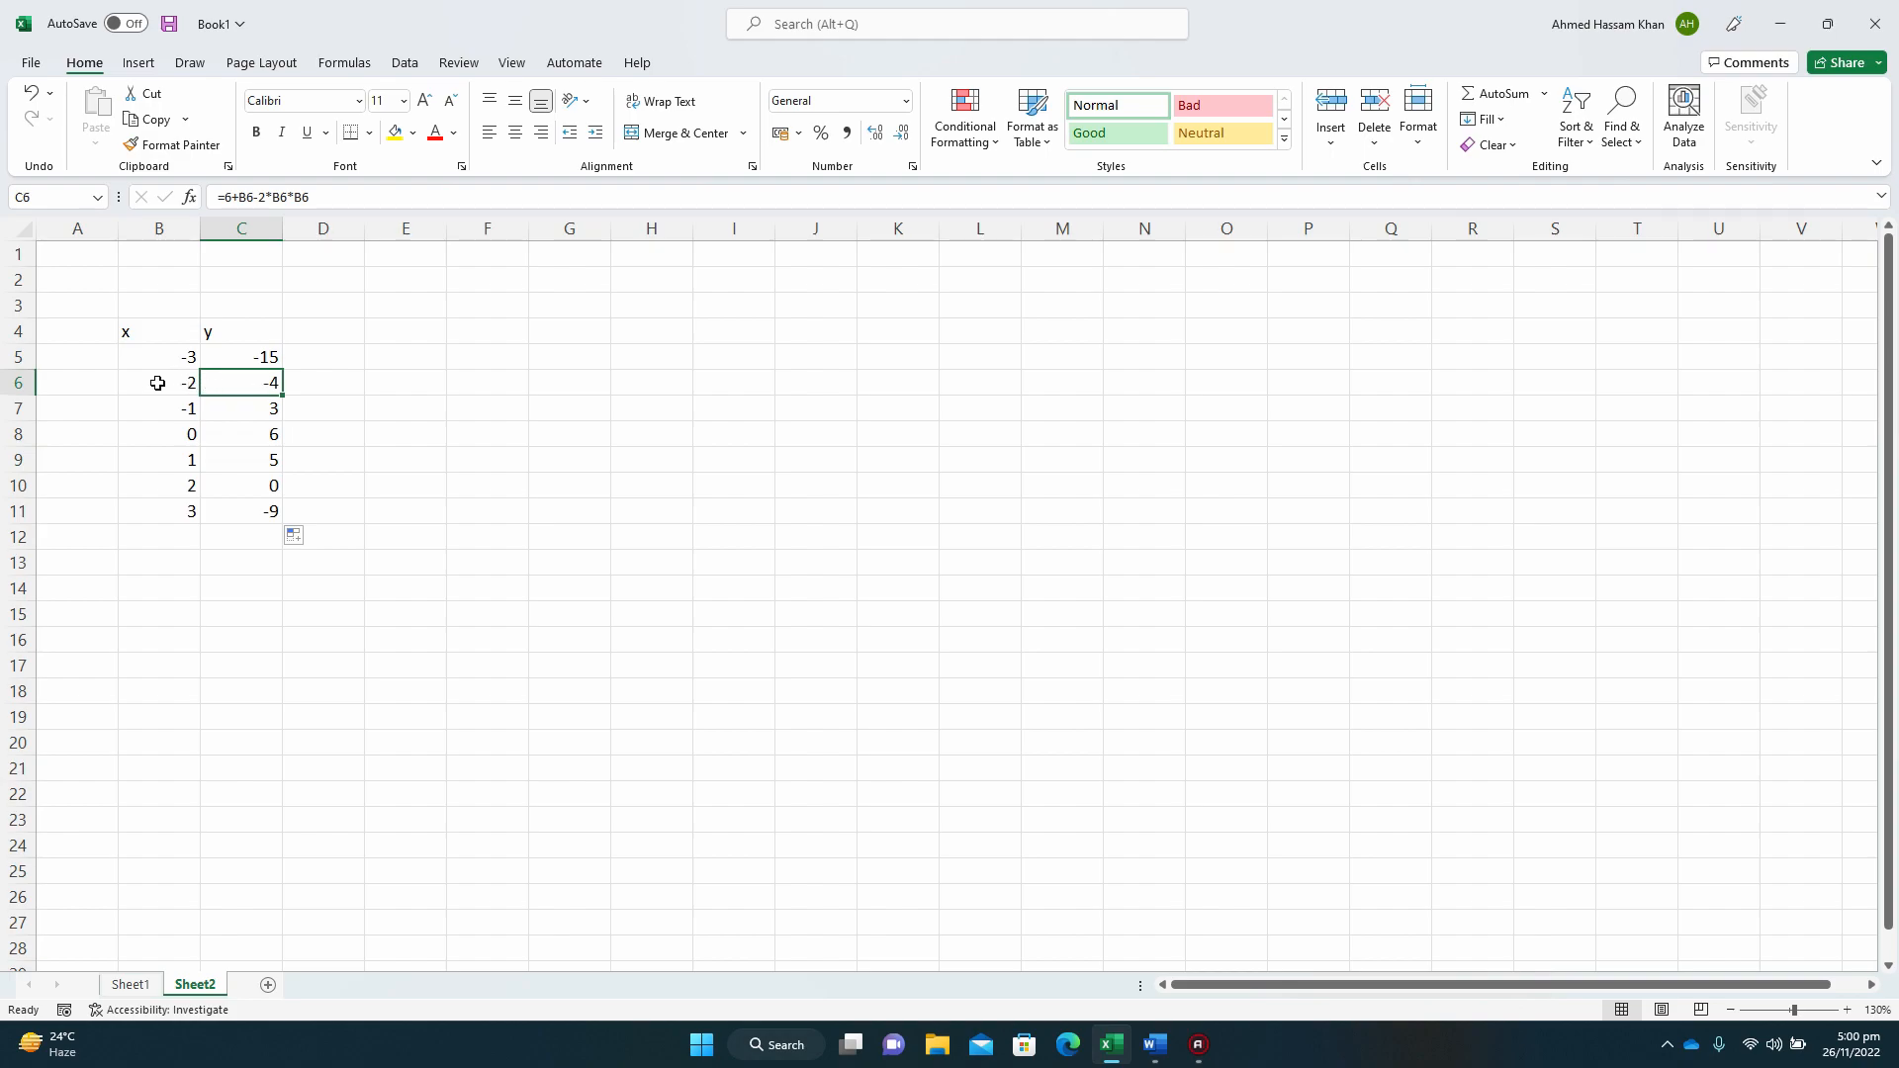
{"action": "left_click", "coordinate": [244, 357]}
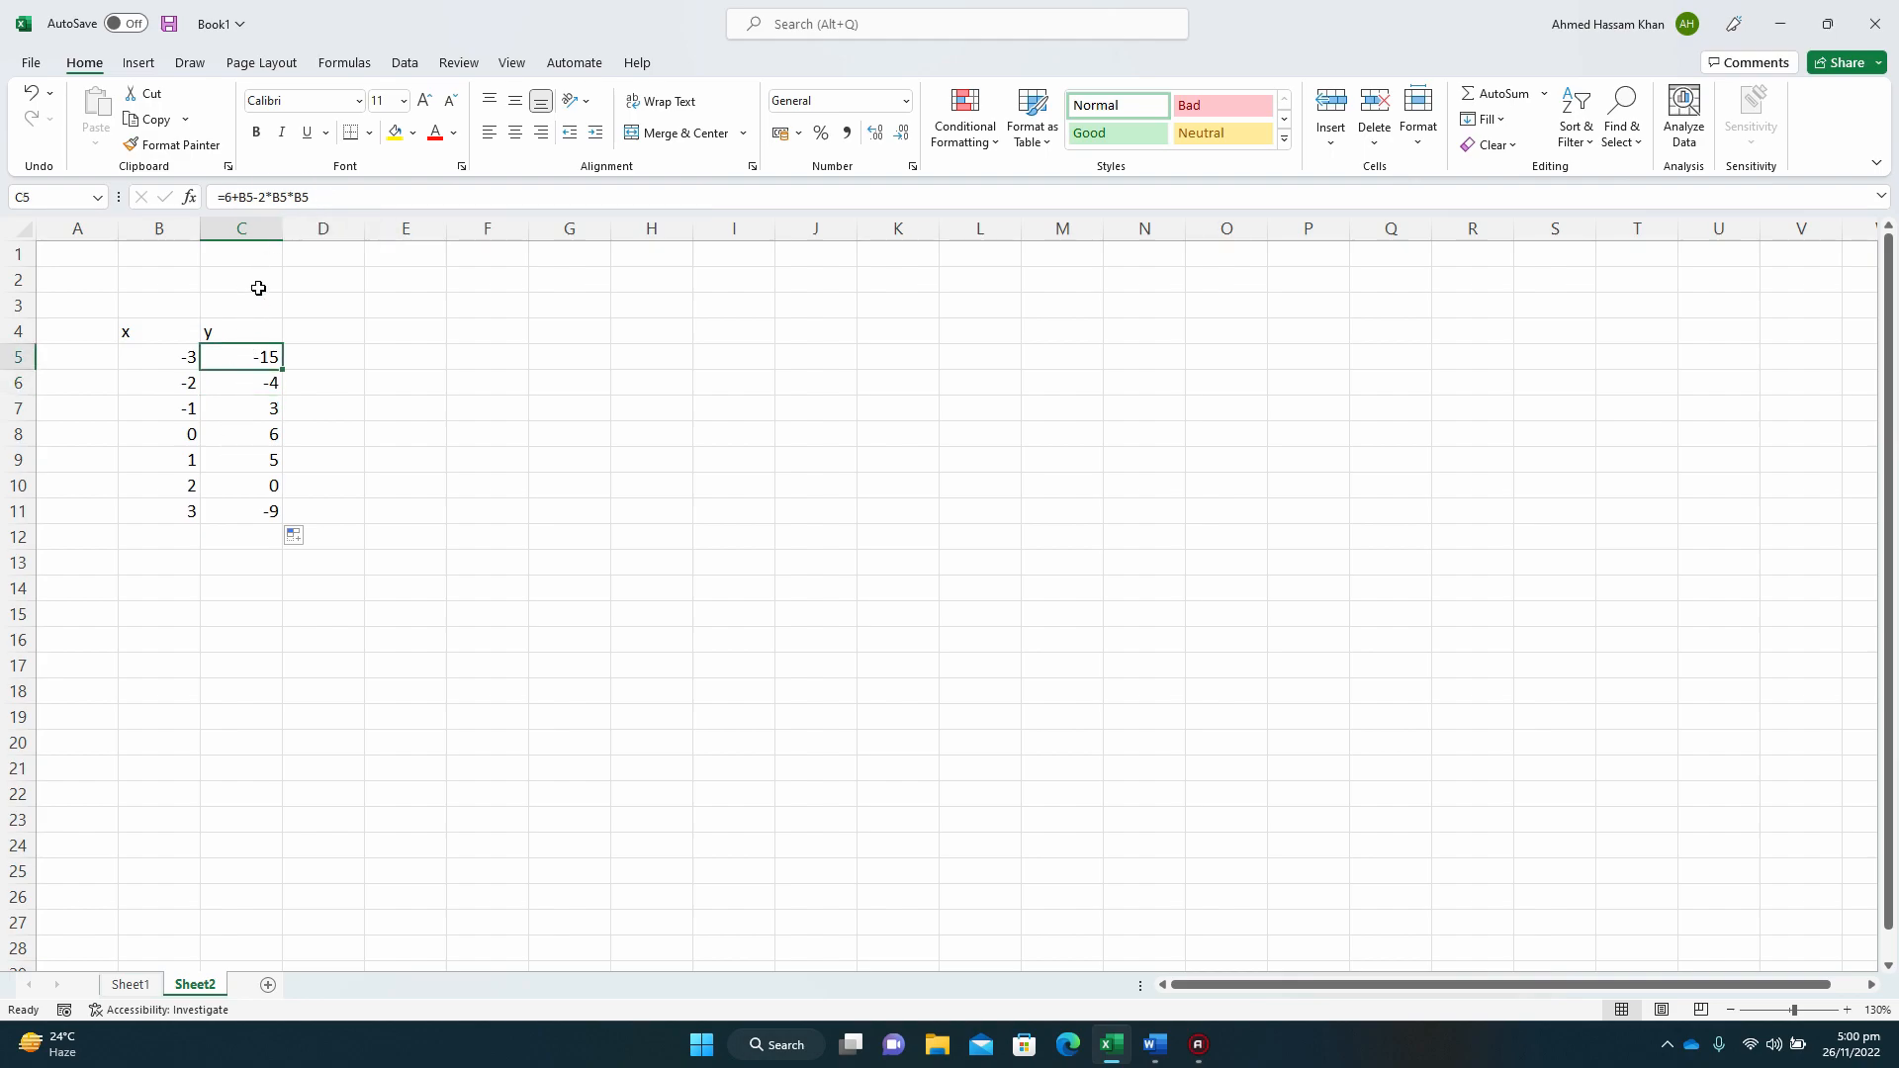
{"action": "double_click", "coordinate": [239, 357]}
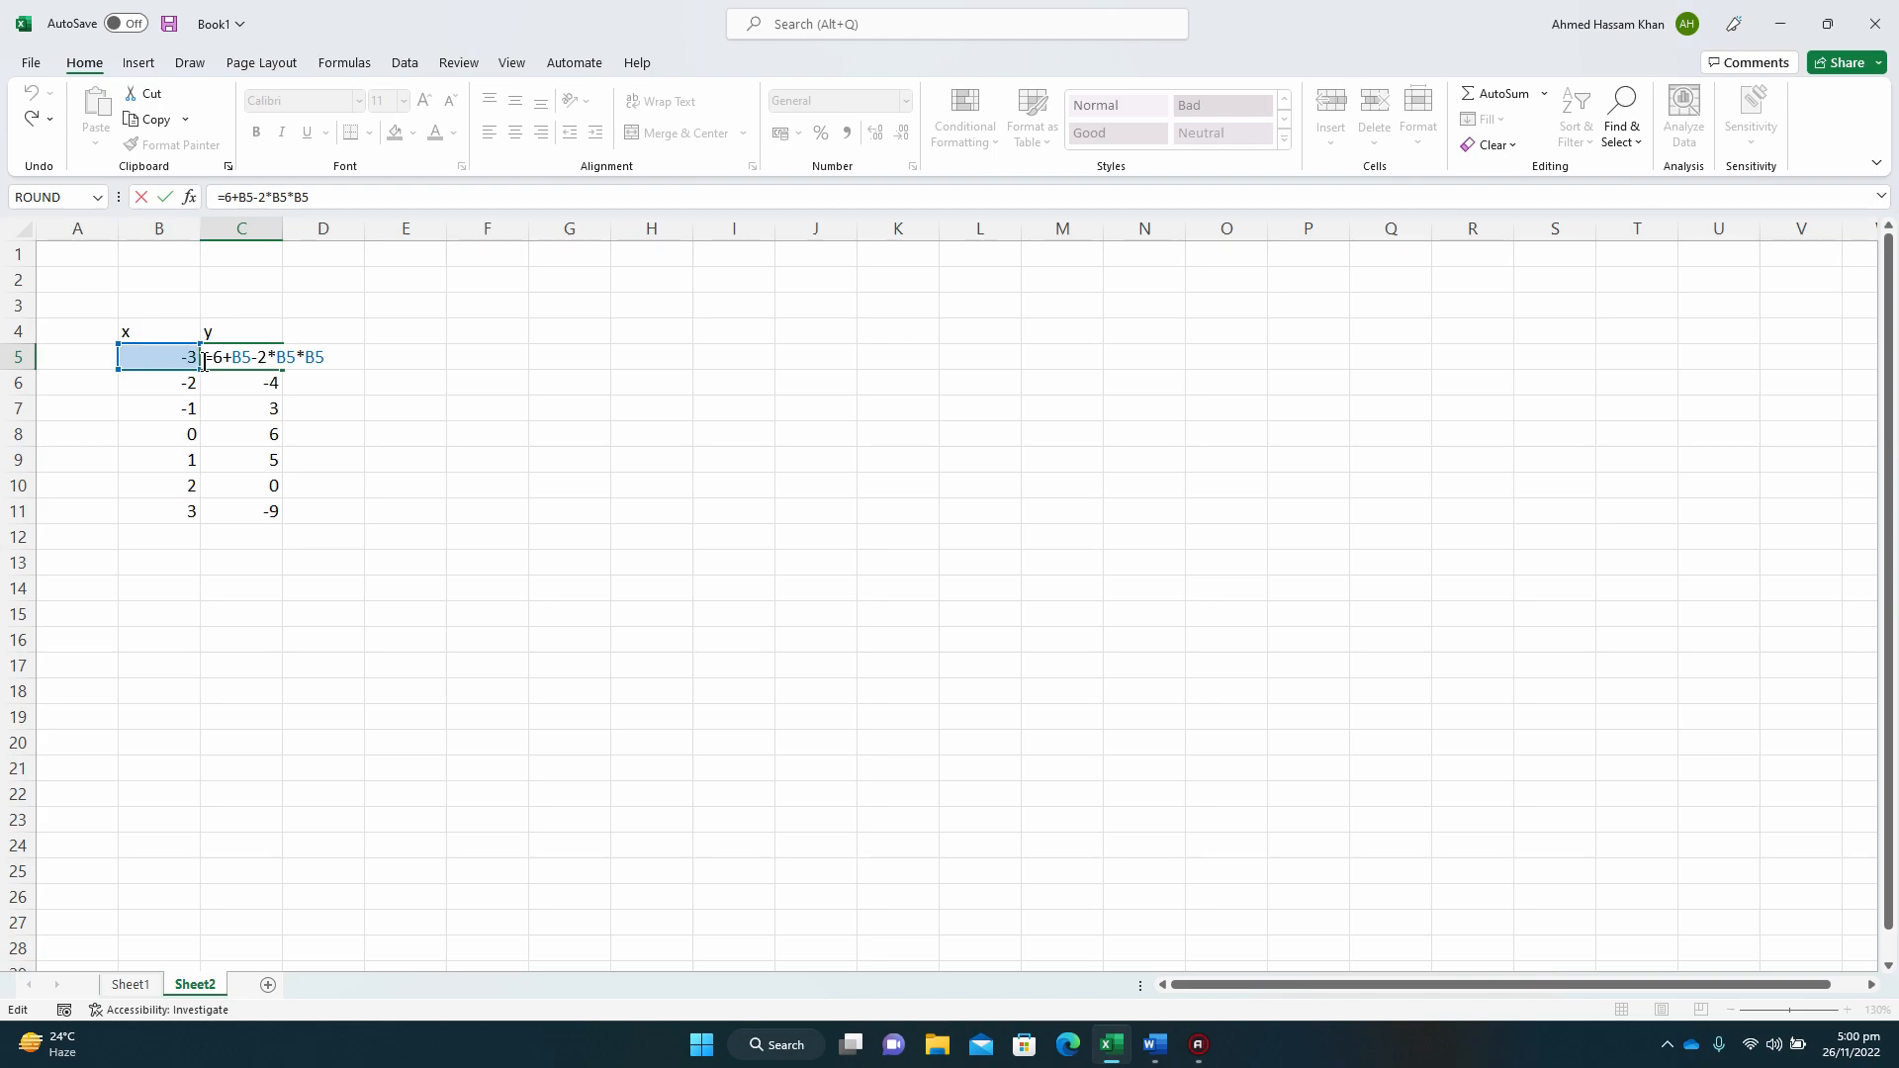
{"action": "key", "text": "Return"}
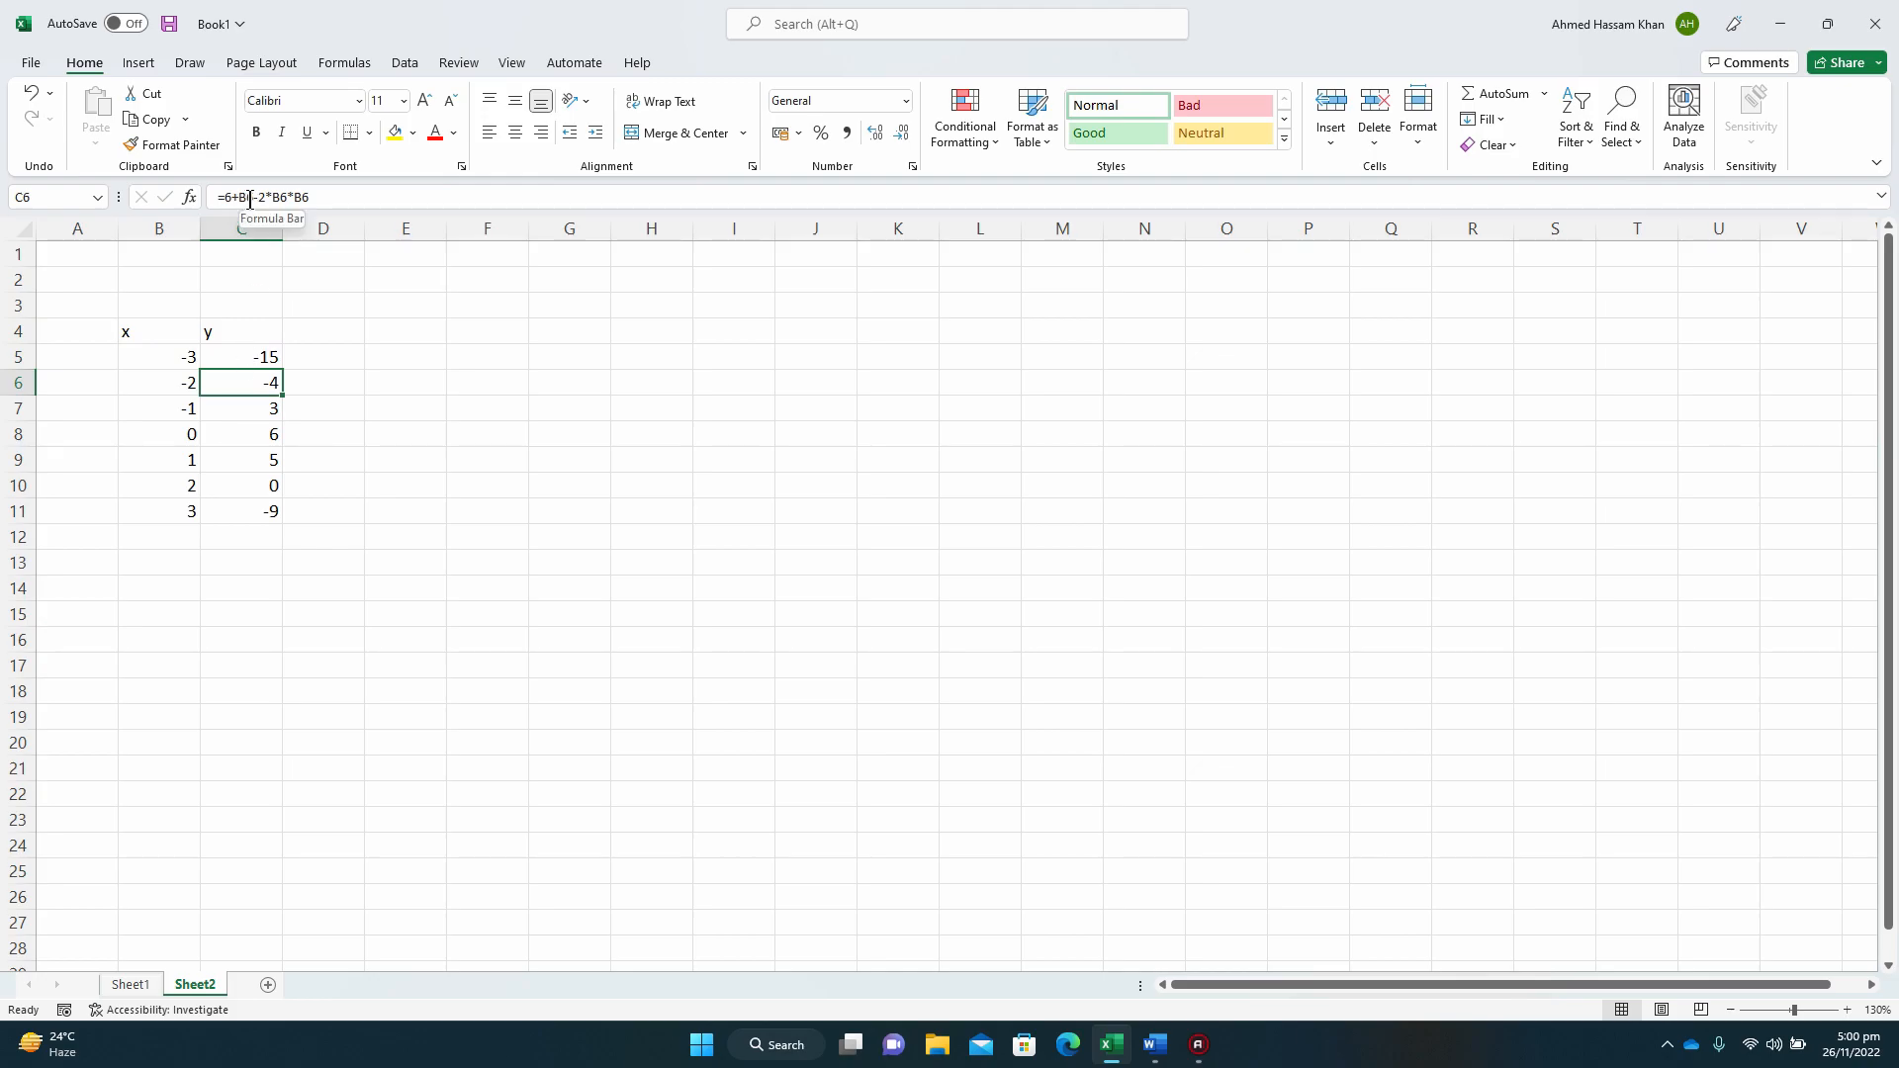
{"action": "double_click", "coordinate": [238, 389]}
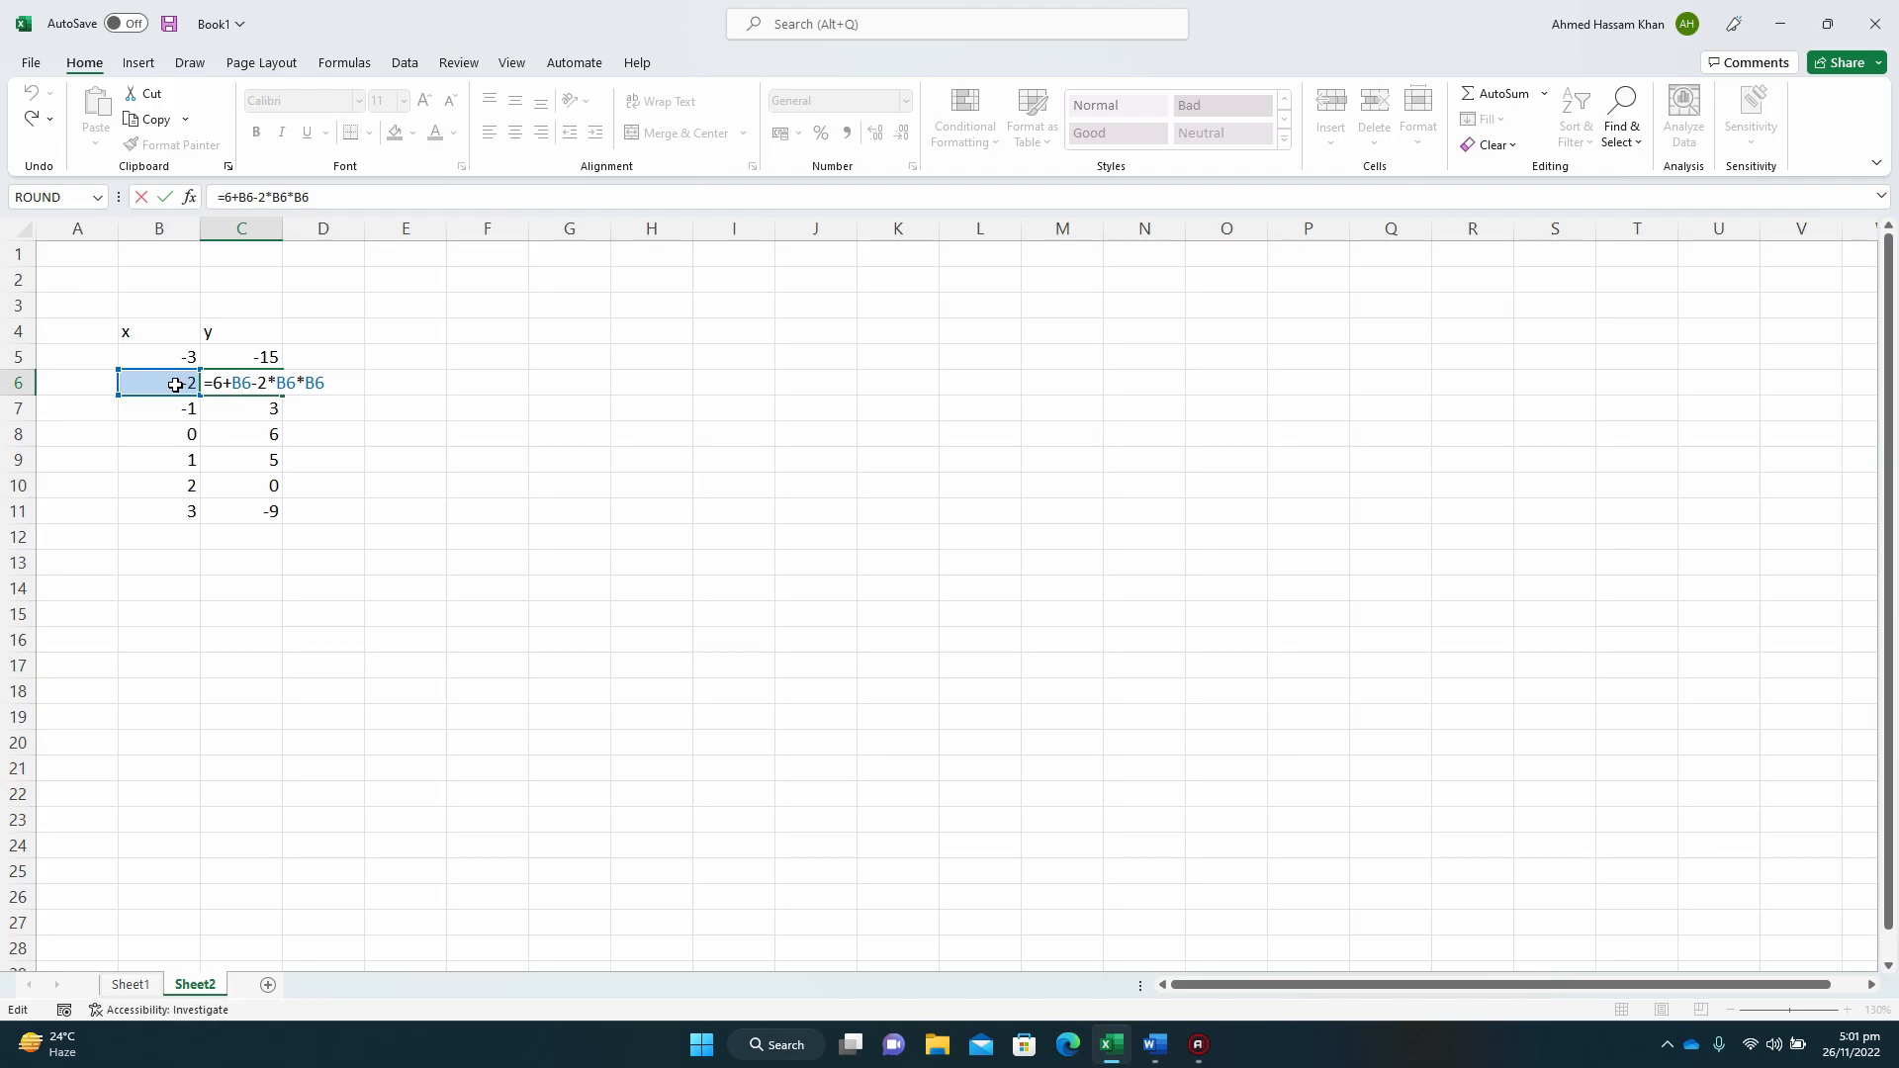
{"action": "key", "text": "ctrl+Return"}
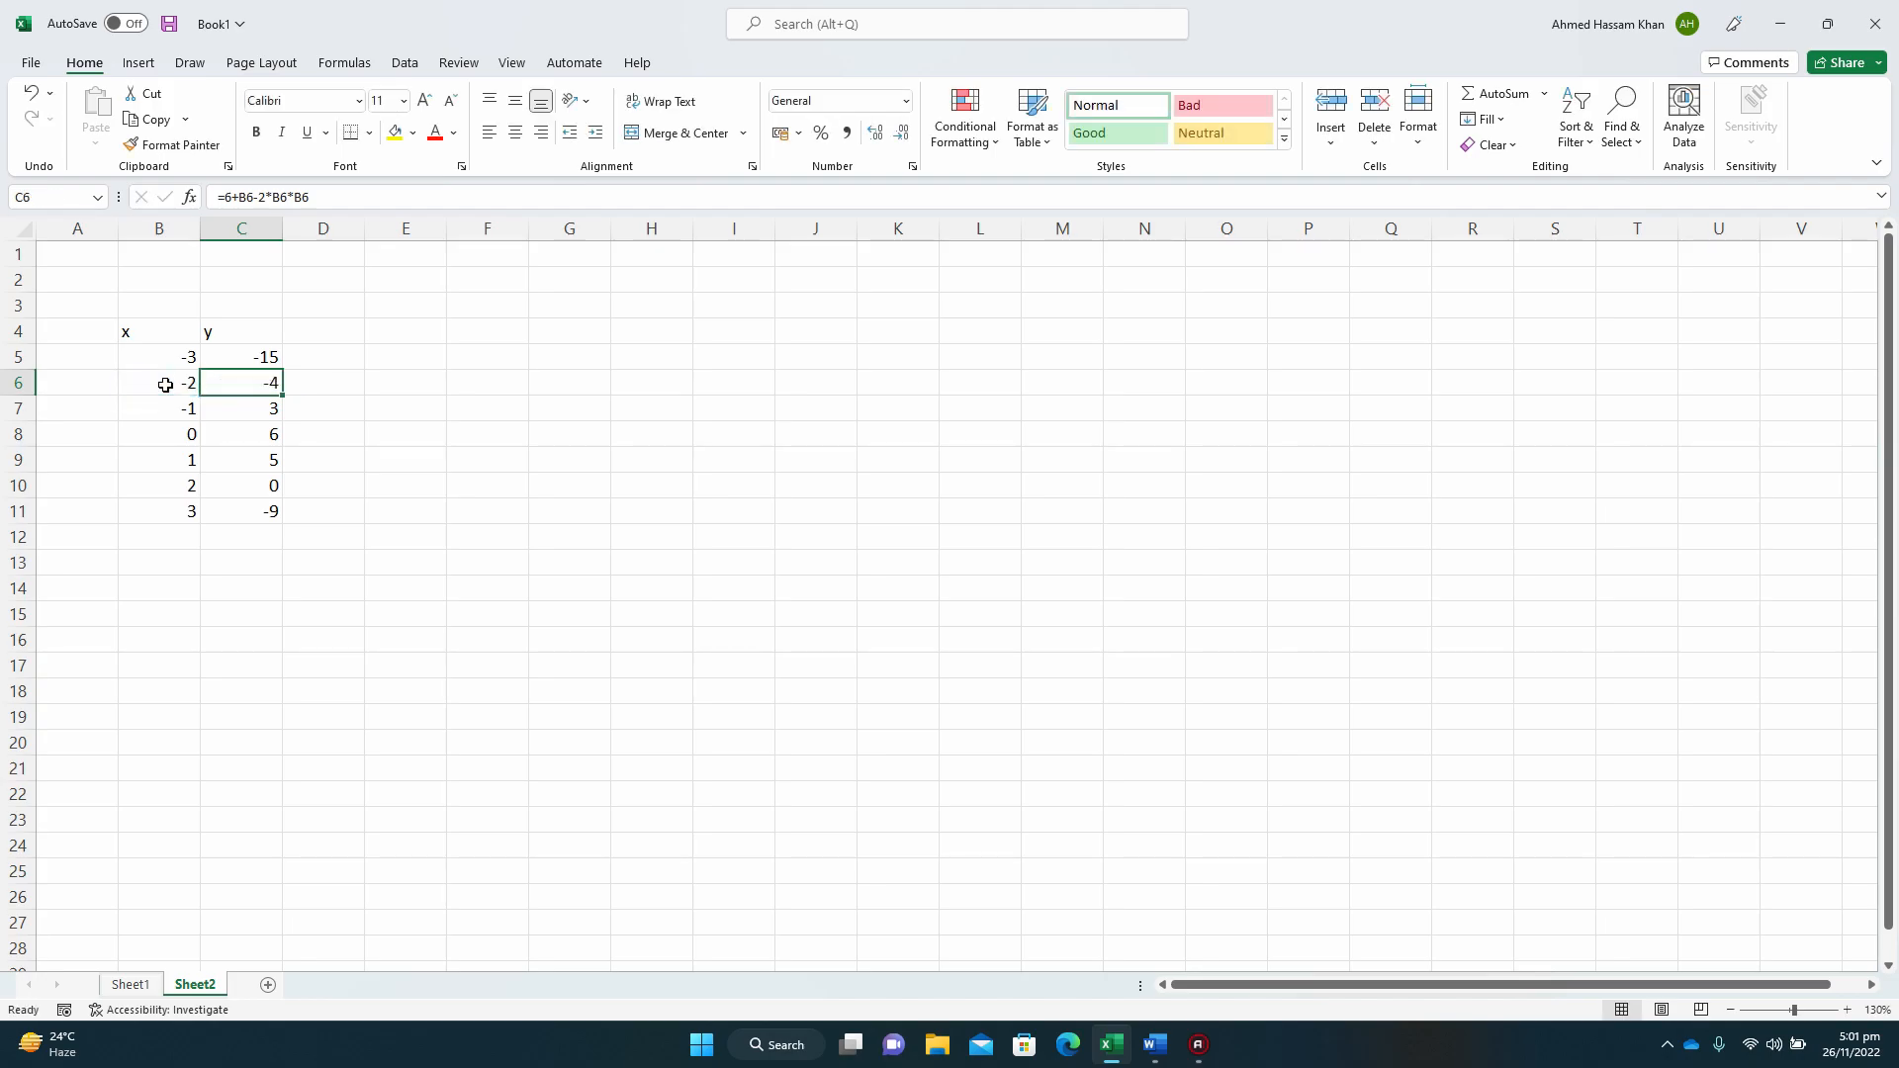
Step: Step through the cells of the y column to review each row's formula and its x reference
{"action": "key", "text": "Down"}
{"action": "key", "text": "Down"}
{"action": "key", "text": "Down"}
{"action": "key", "text": "Down"}
{"action": "key", "text": "Down"}
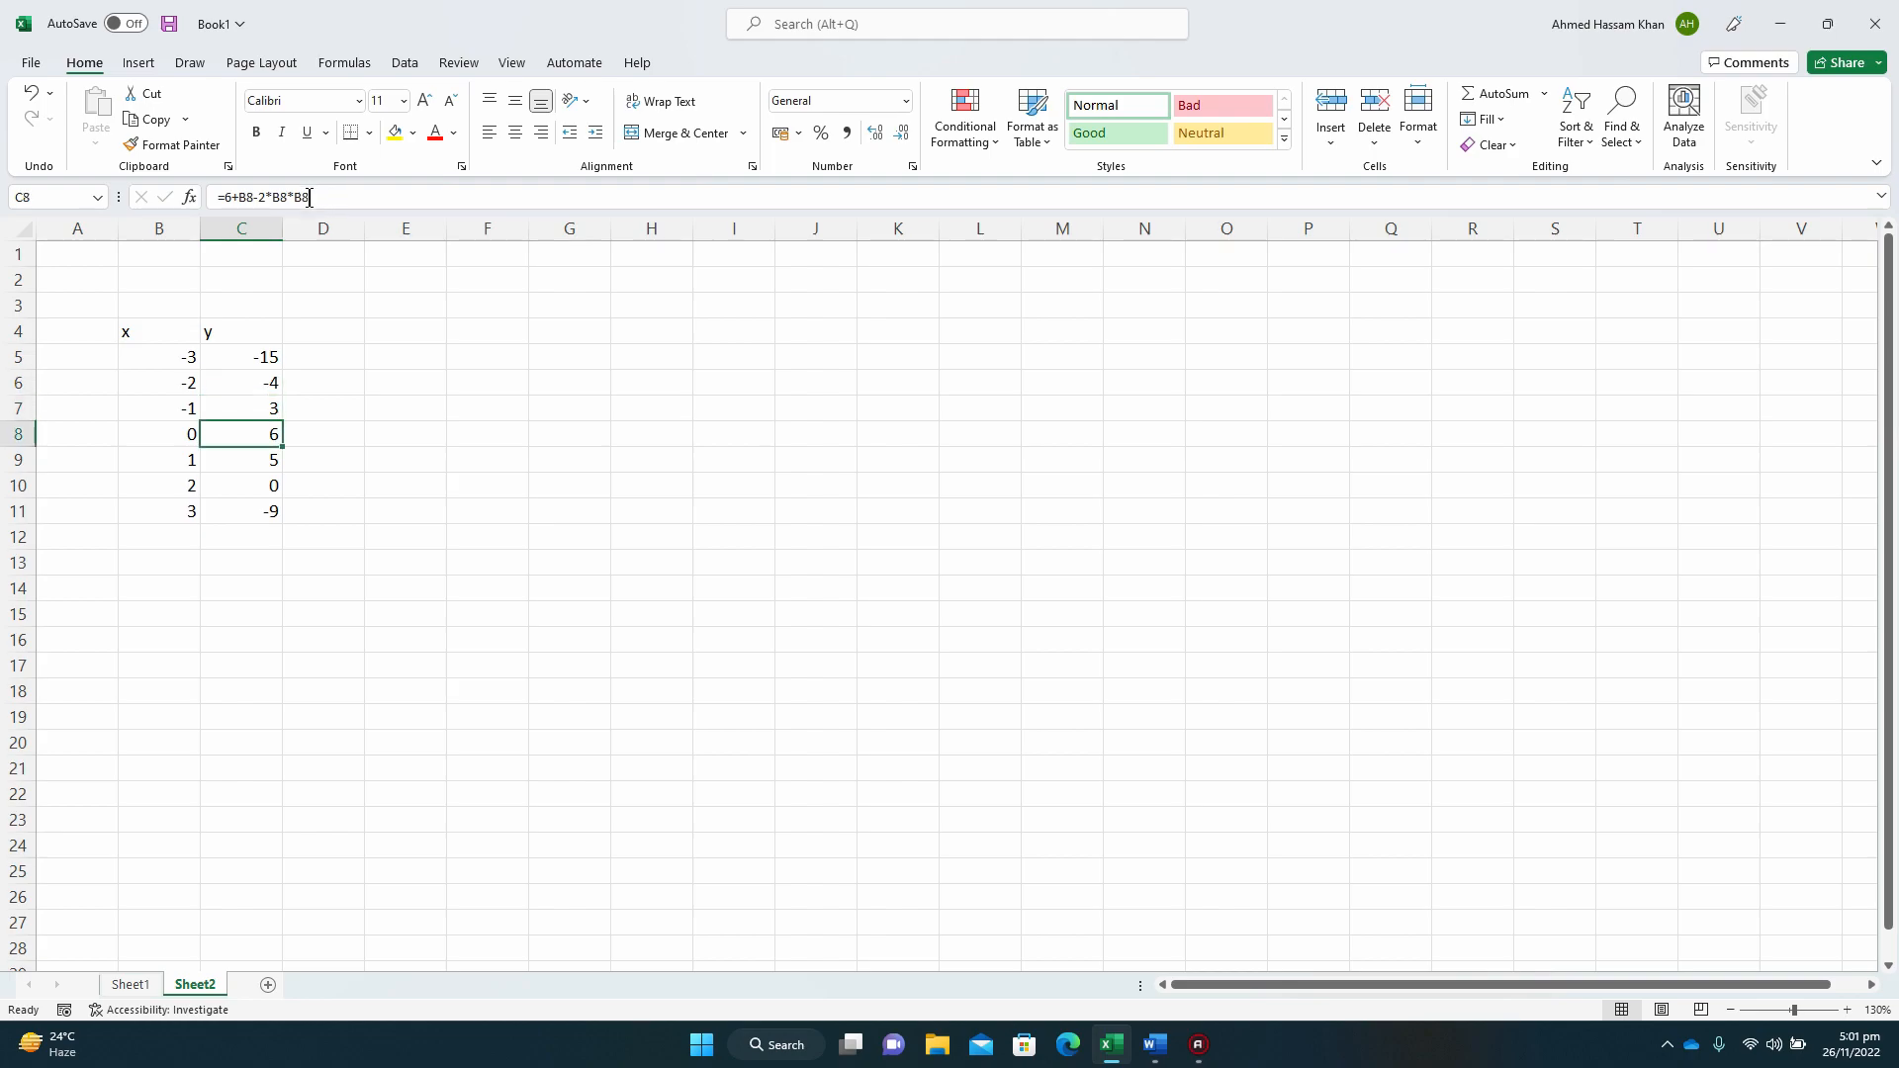
{"action": "key", "text": "Up"}
{"action": "key", "text": "Up"}
{"action": "key", "text": "Up"}
{"action": "key", "text": "Up"}
{"action": "key", "text": "Up"}
{"action": "key", "text": "Up"}
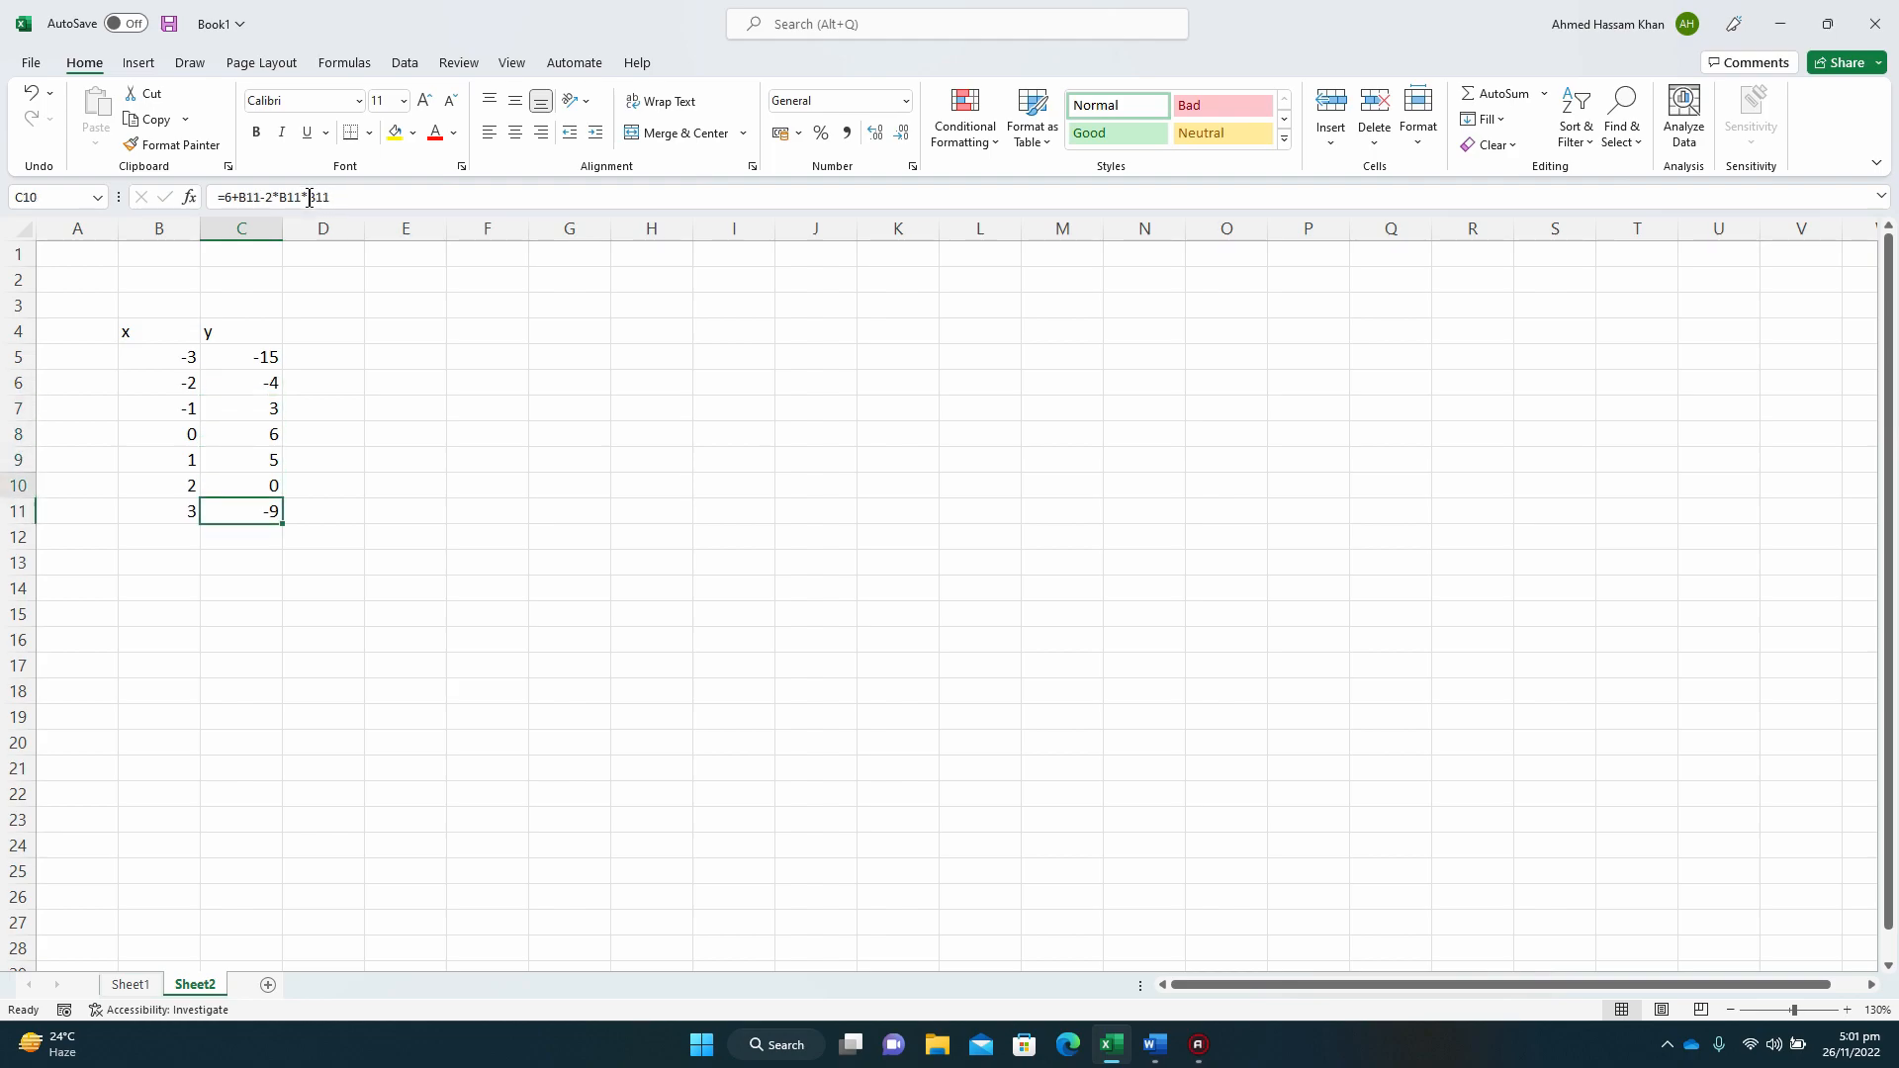
{"action": "key", "text": "Down"}
{"action": "key", "text": "Down"}
{"action": "key", "text": "Down"}
{"action": "key", "text": "Down"}
{"action": "key", "text": "Down"}
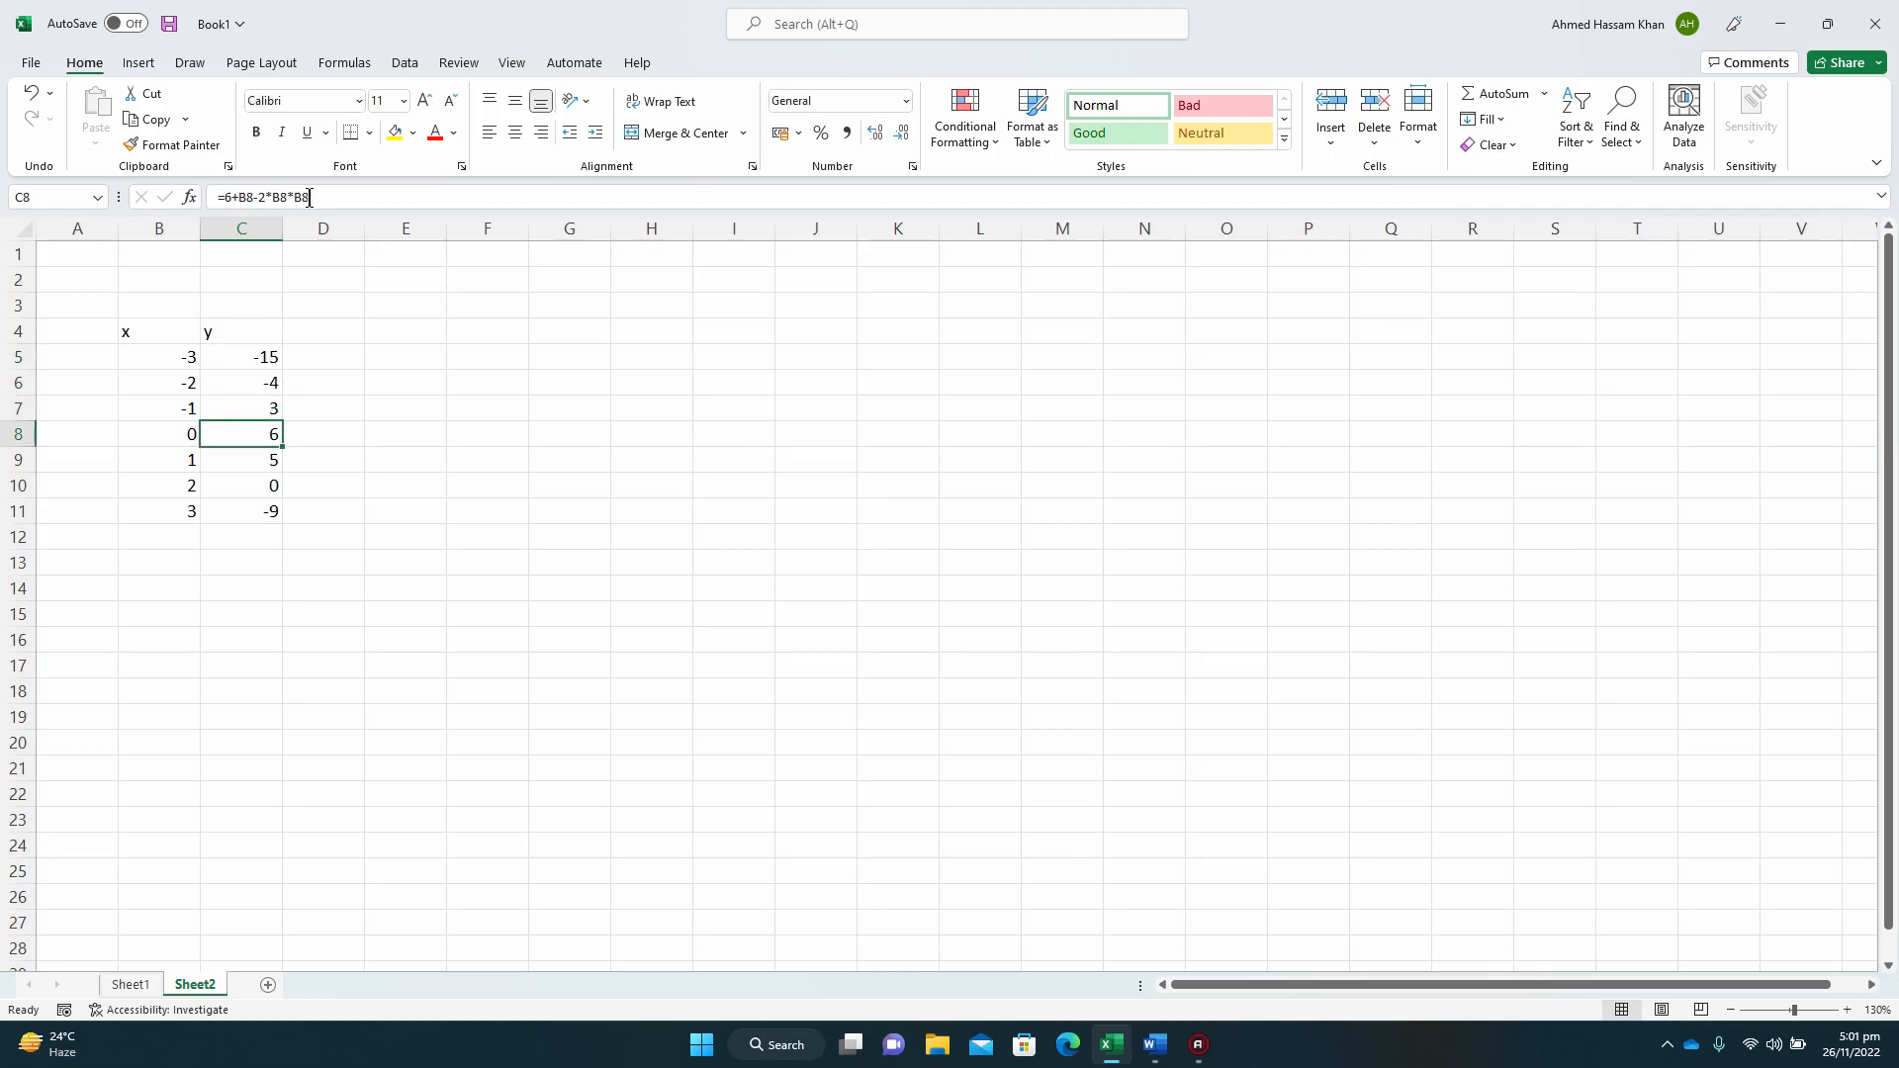
{"action": "key", "text": "Up"}
{"action": "key", "text": "Up"}
{"action": "key", "text": "Up"}
{"action": "key", "text": "Up"}
{"action": "key", "text": "Up"}
{"action": "key", "text": "Up"}
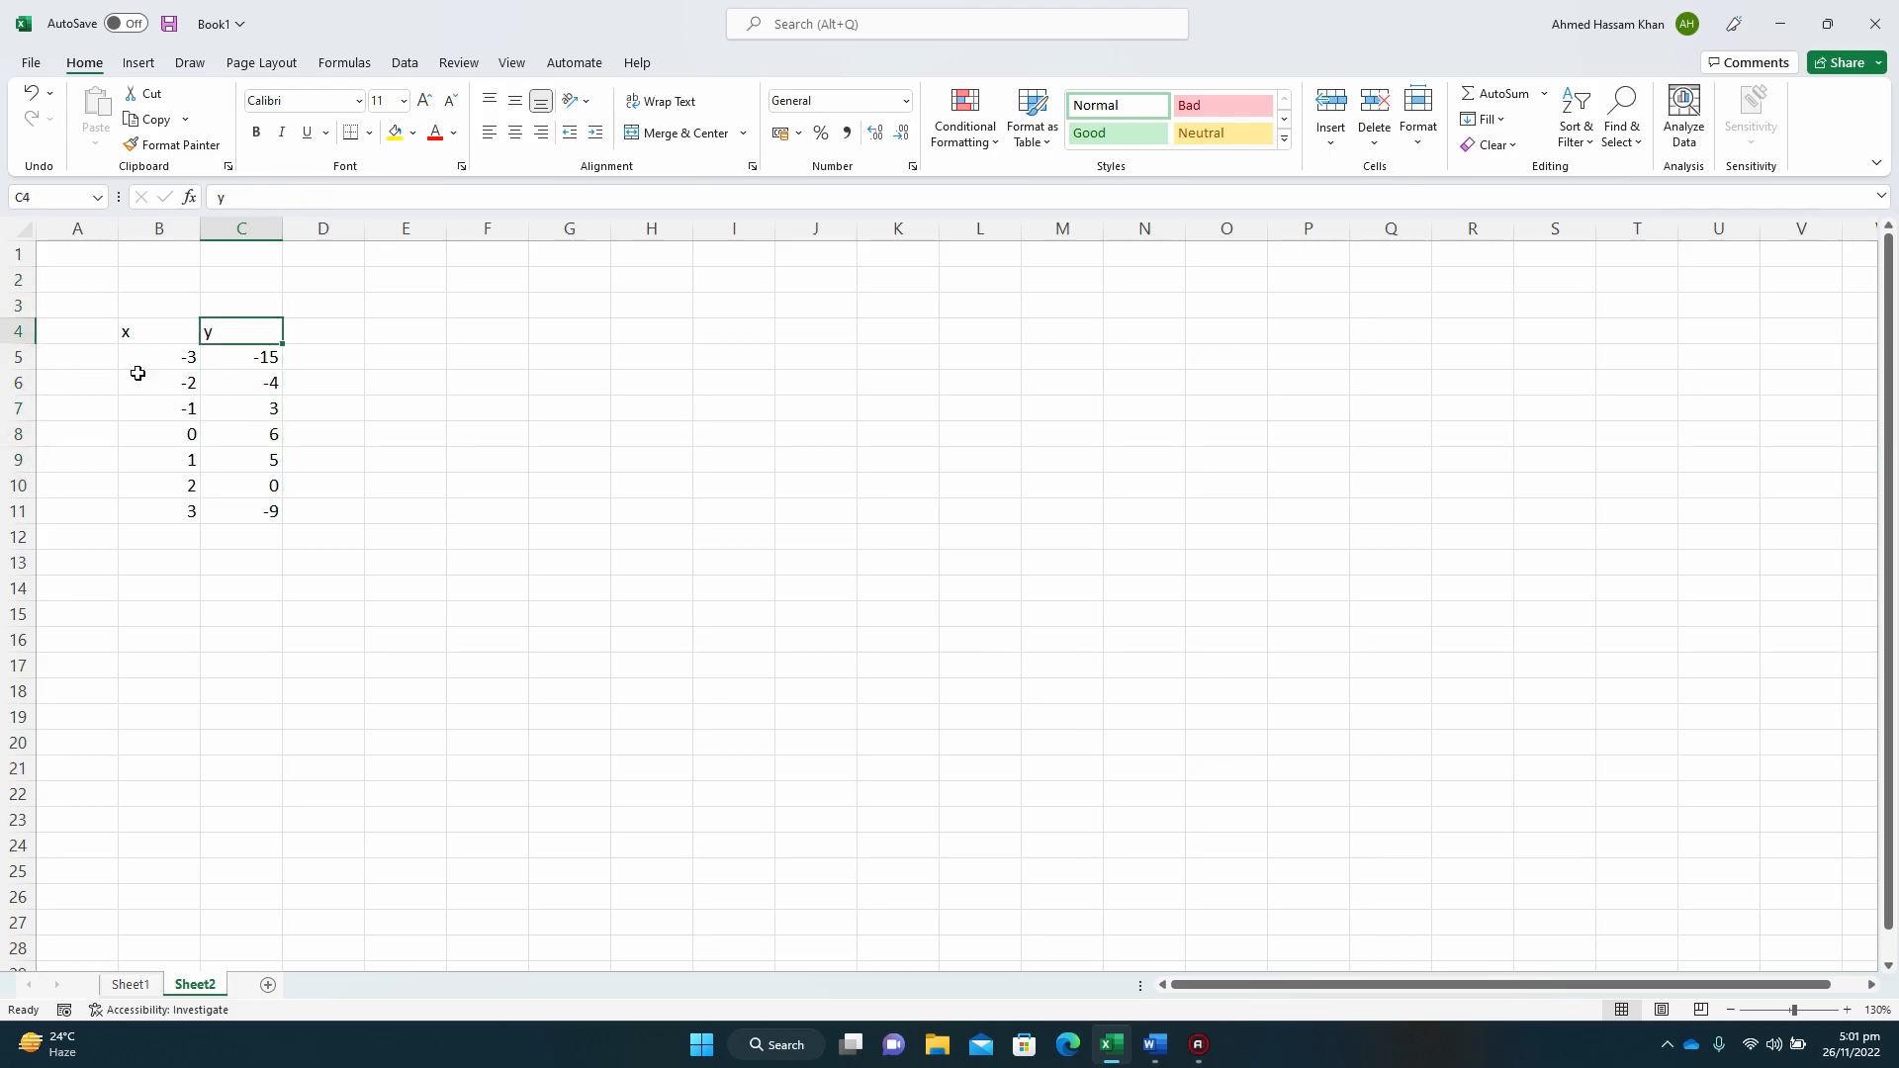
Step: Apply all borders to the x–y table in B4:C11
{"action": "left_click_drag", "start_coordinate": [155, 335], "coordinate": [237, 507]}
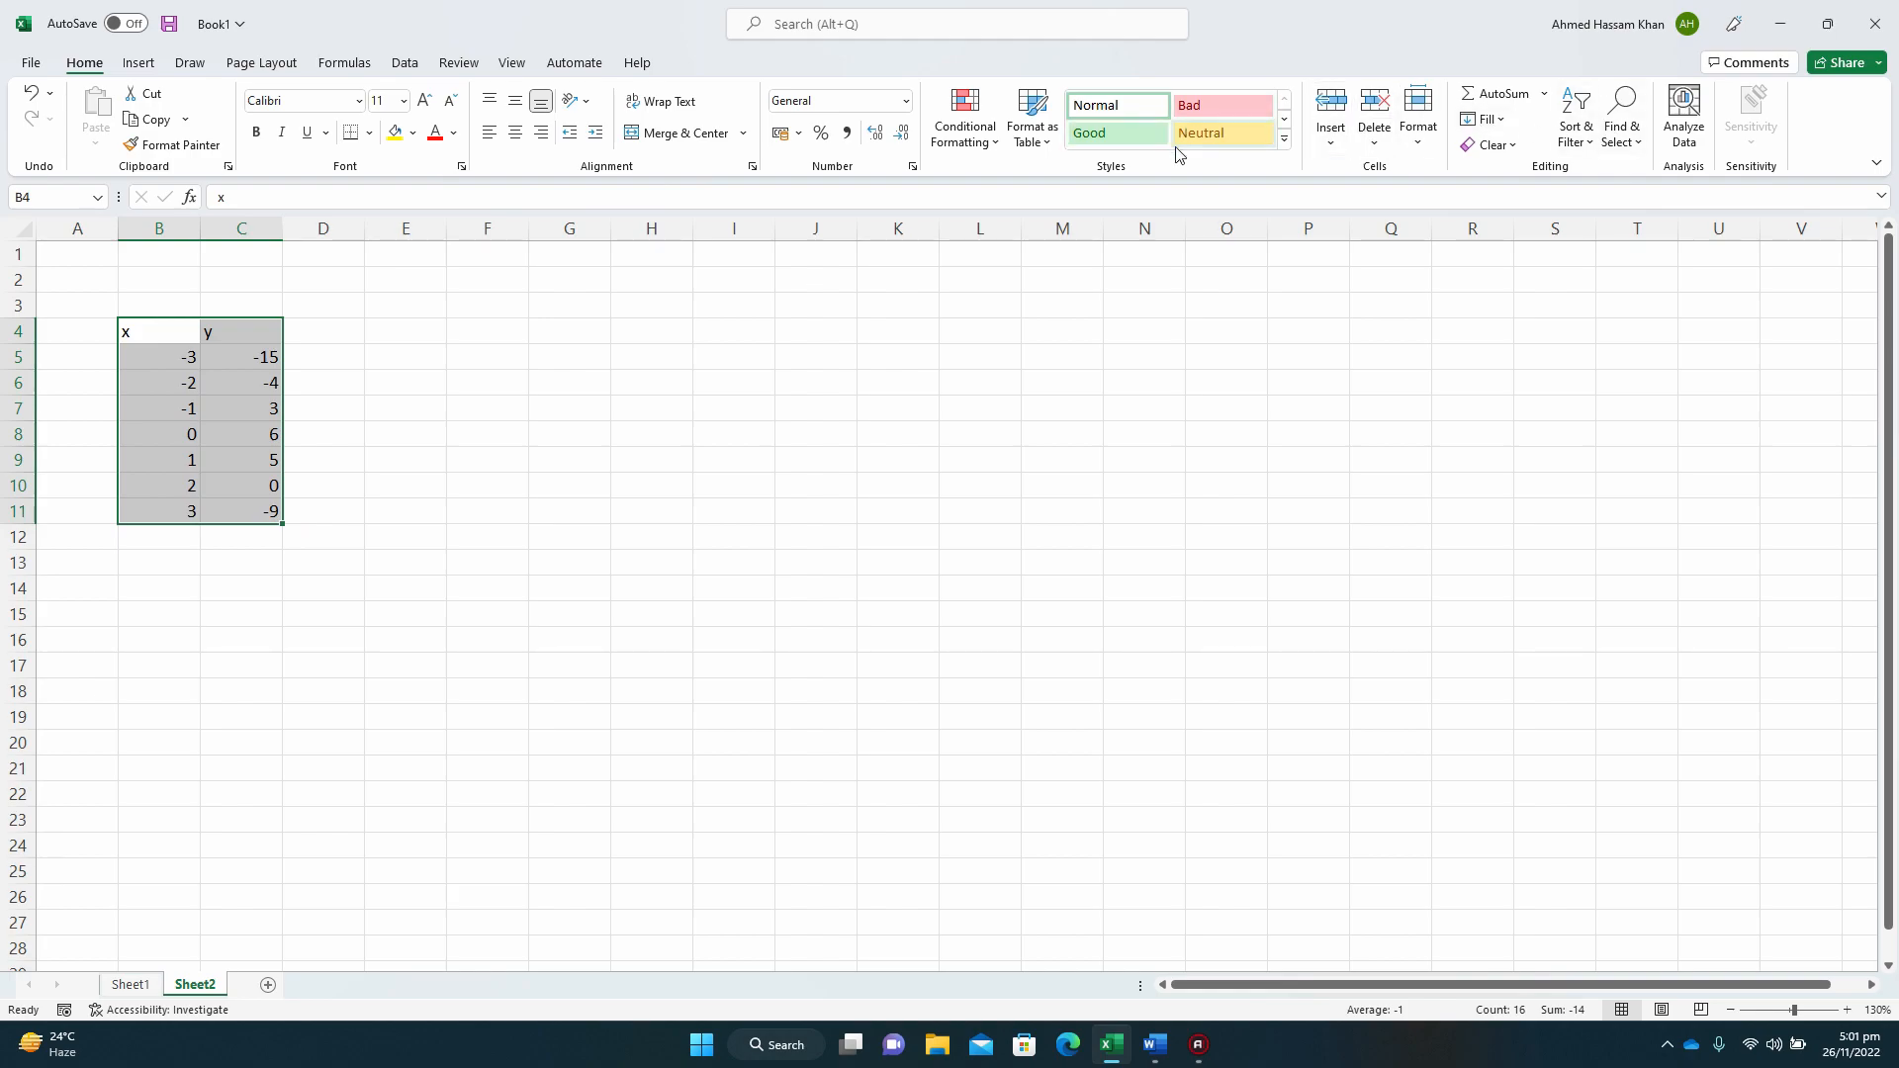
{"action": "left_click", "coordinate": [369, 134]}
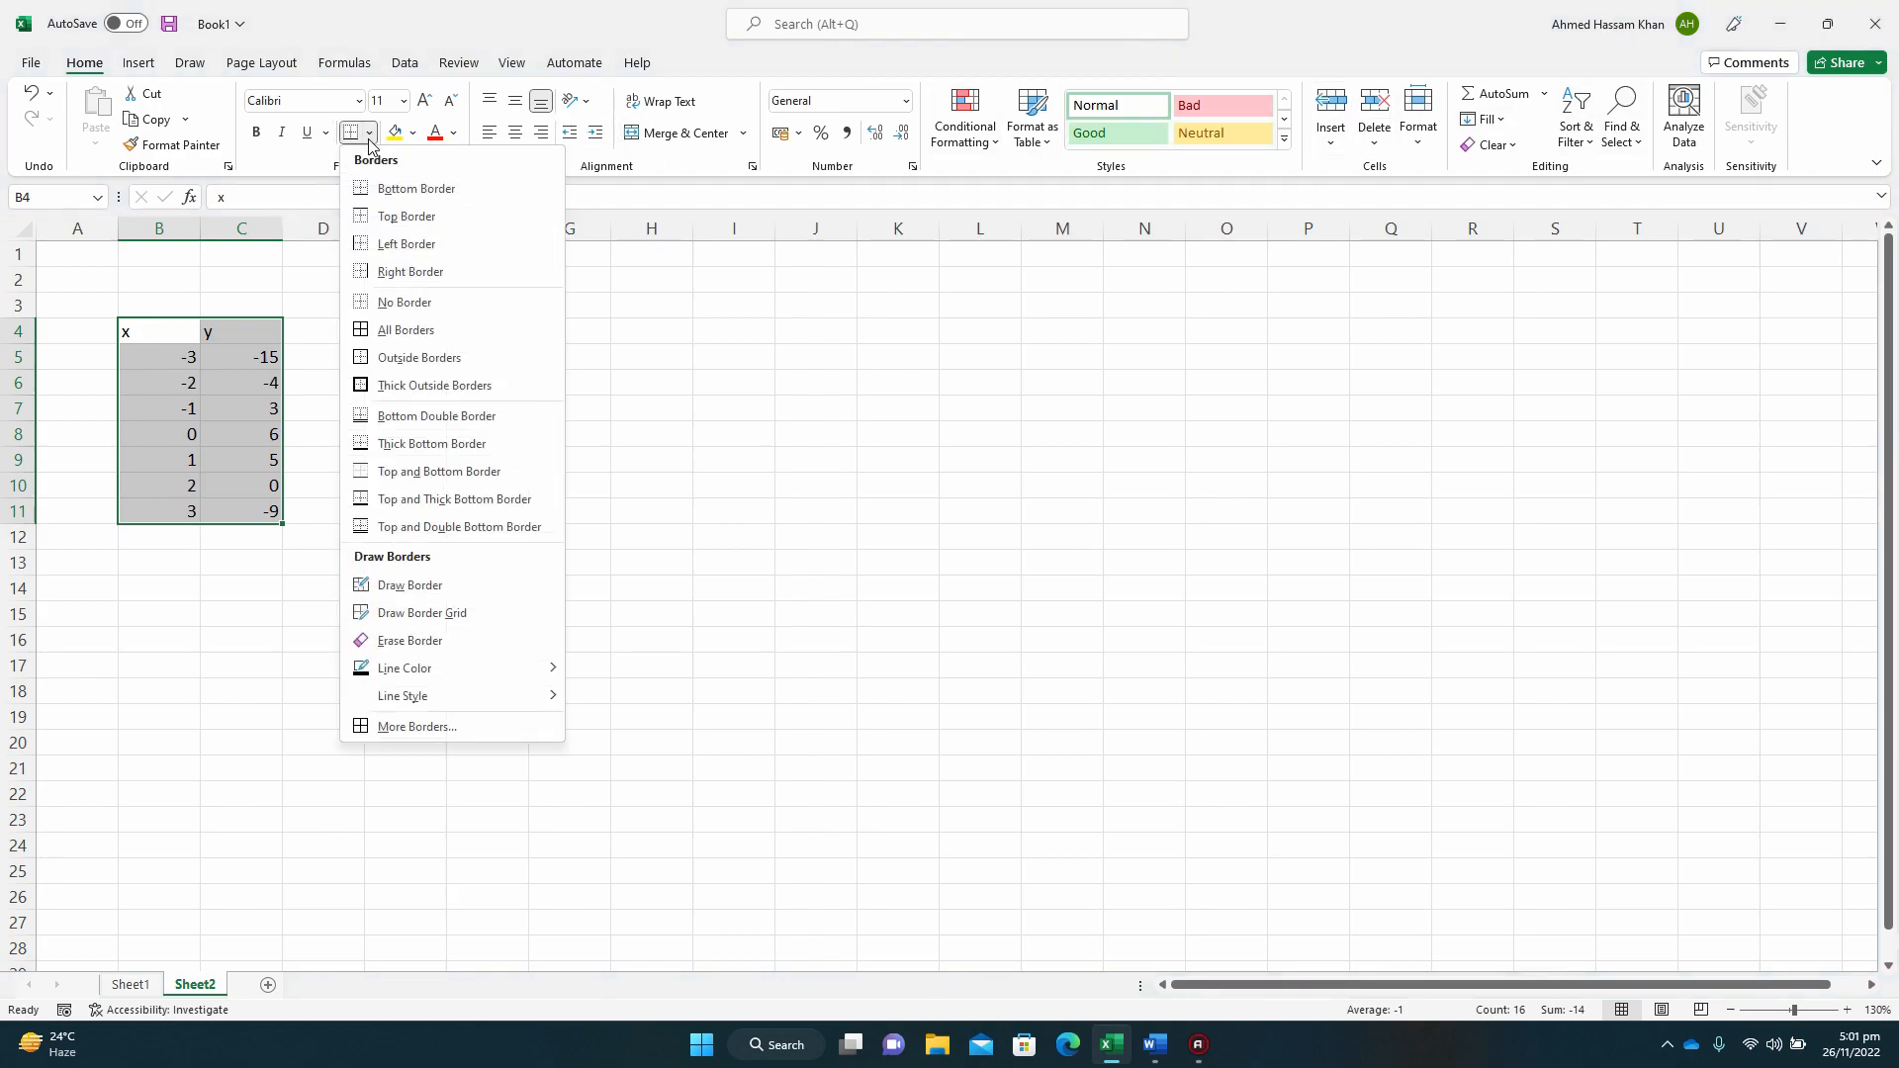
{"action": "left_click", "coordinate": [394, 333]}
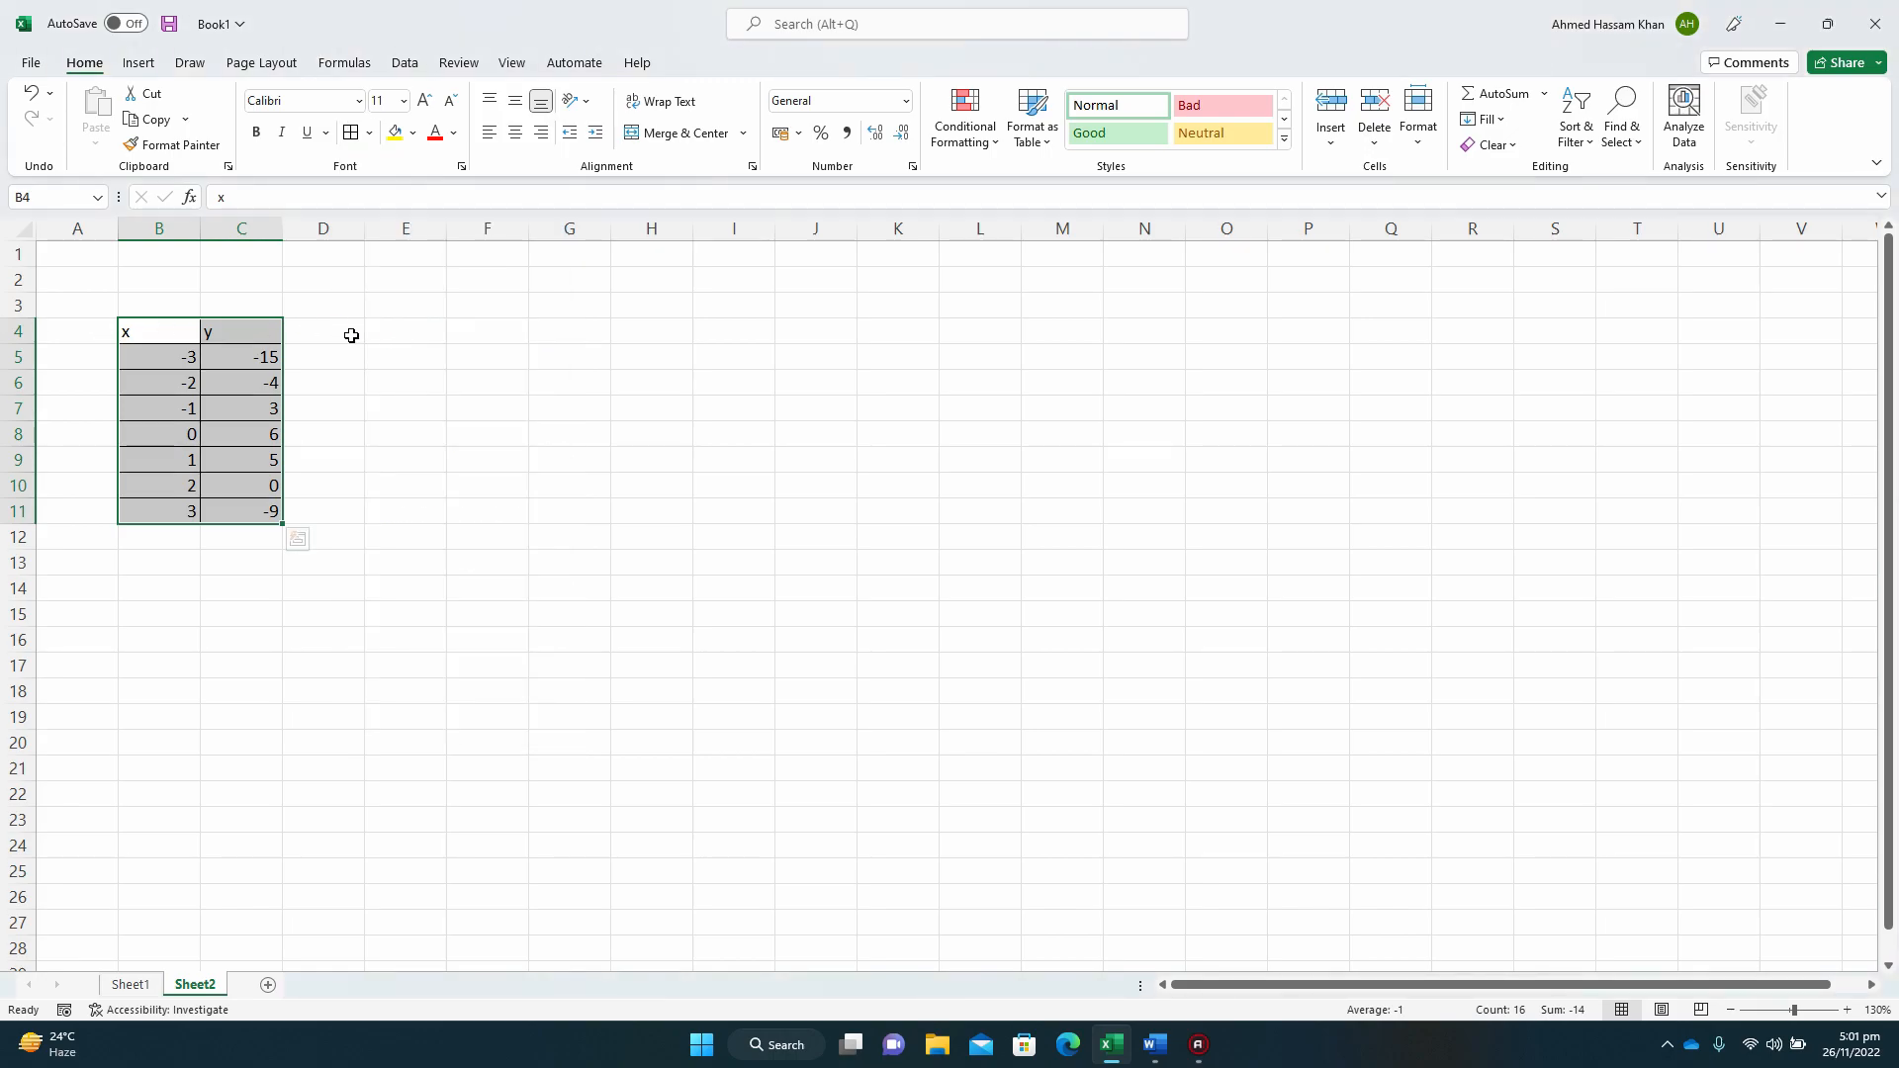
{"action": "left_click", "coordinate": [351, 335]}
Step: Make the x and y headers in B4:C4 bold and centre them
{"action": "left_click", "coordinate": [146, 327]}
{"action": "left_click_drag", "start_coordinate": [146, 327], "coordinate": [220, 329]}
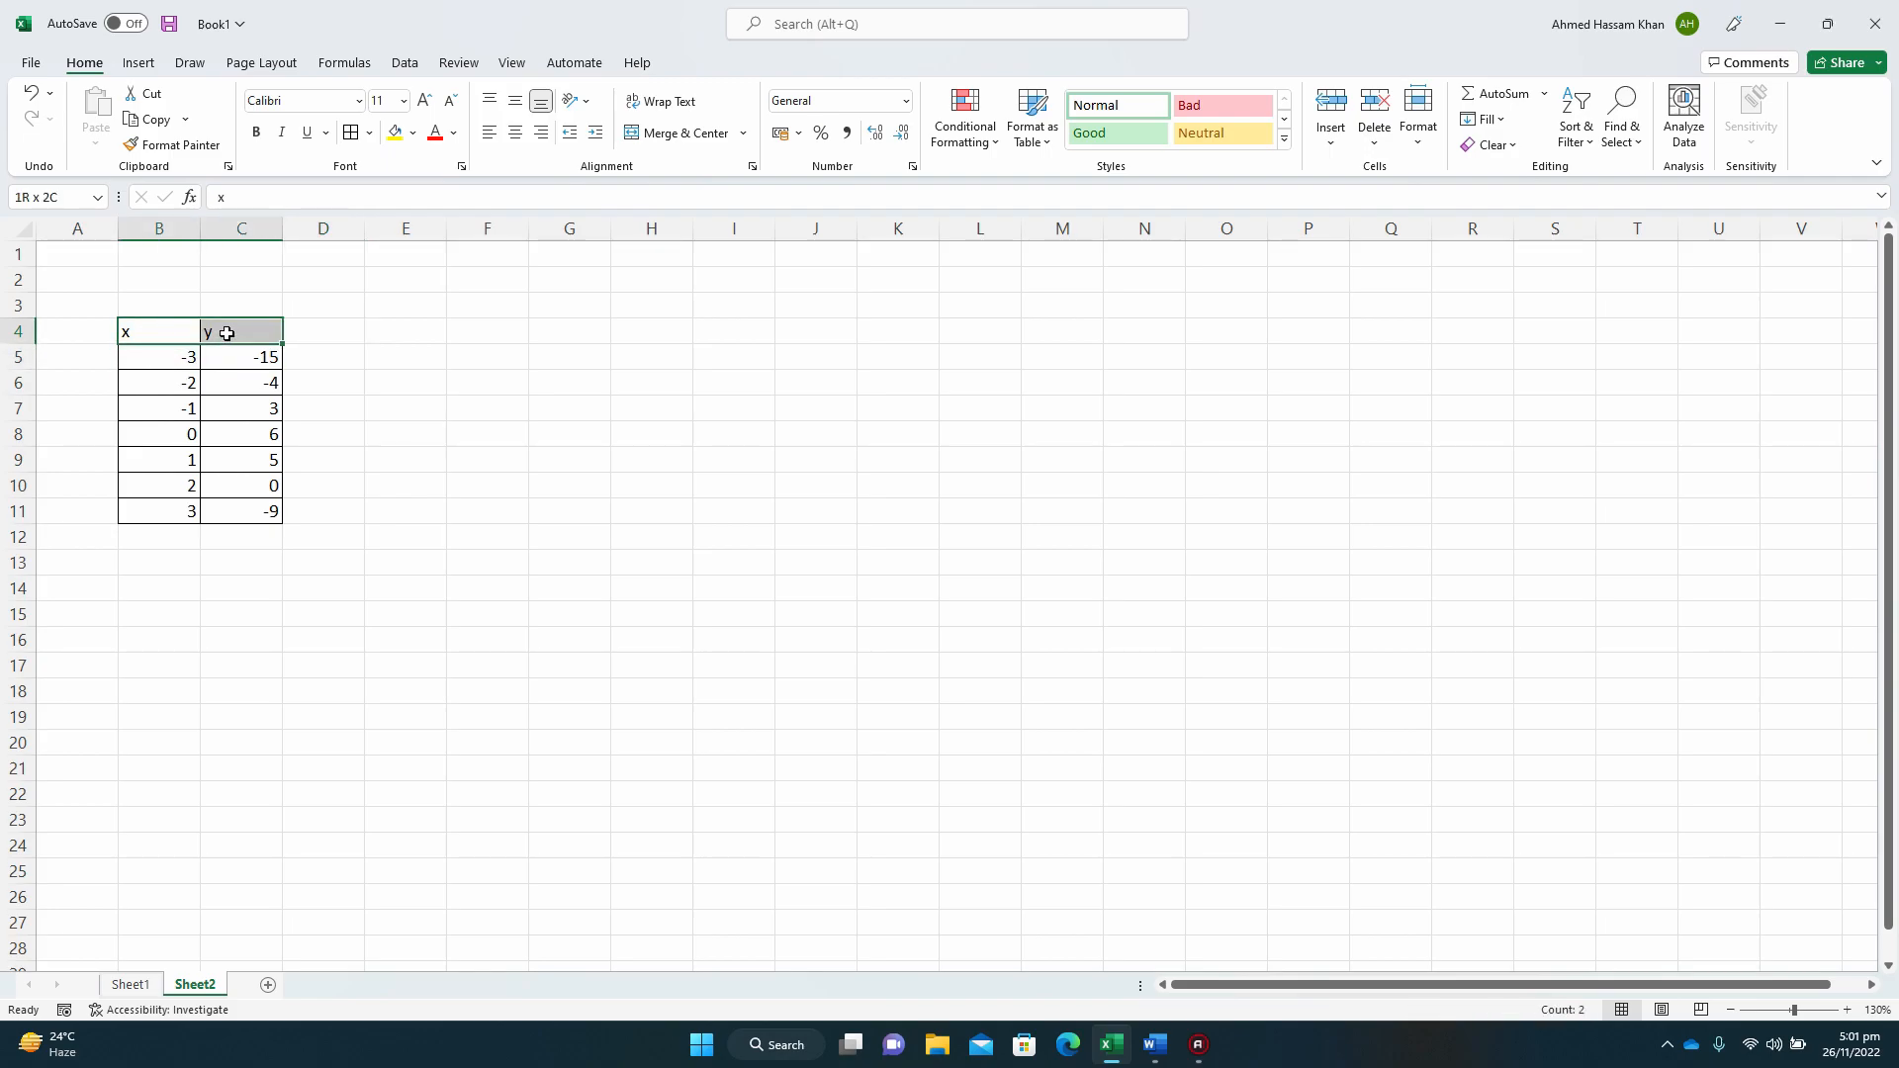
{"action": "left_click", "coordinate": [256, 132]}
{"action": "left_click", "coordinate": [514, 131]}
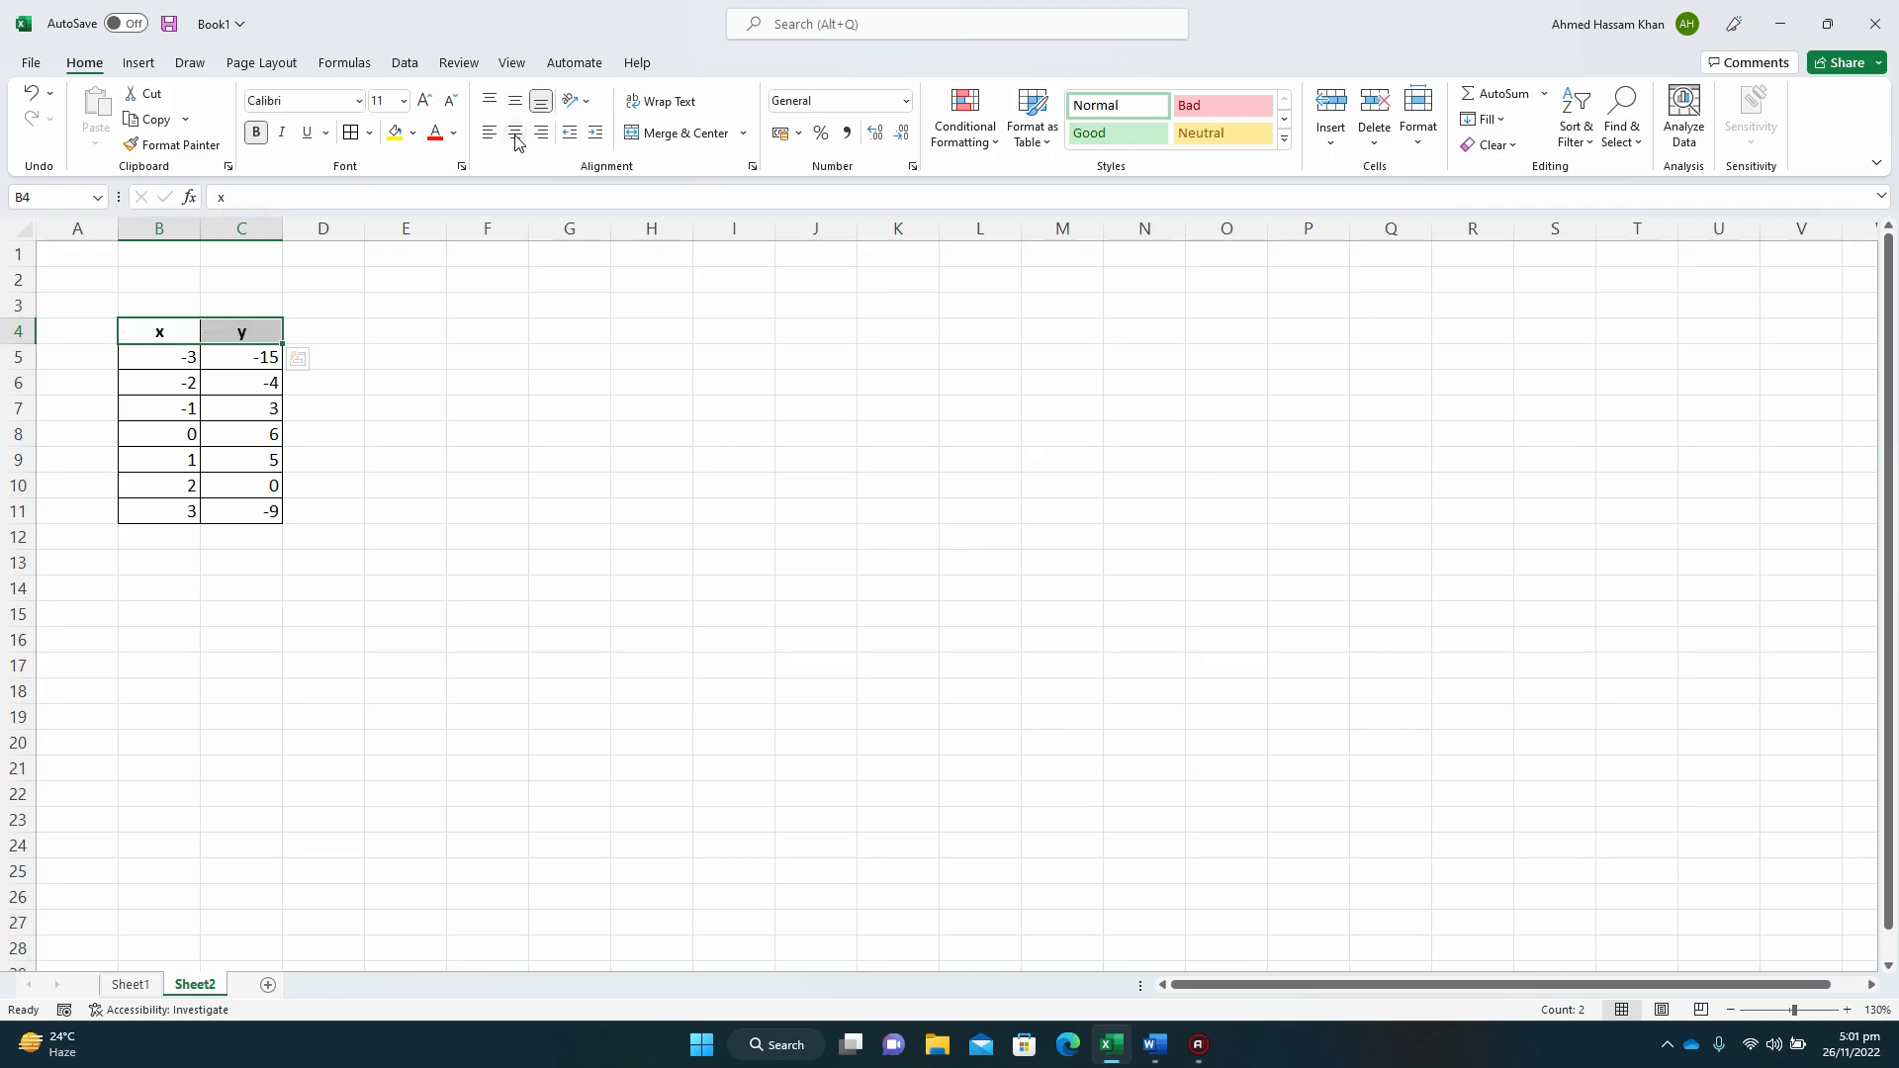
{"action": "left_click", "coordinate": [436, 494]}
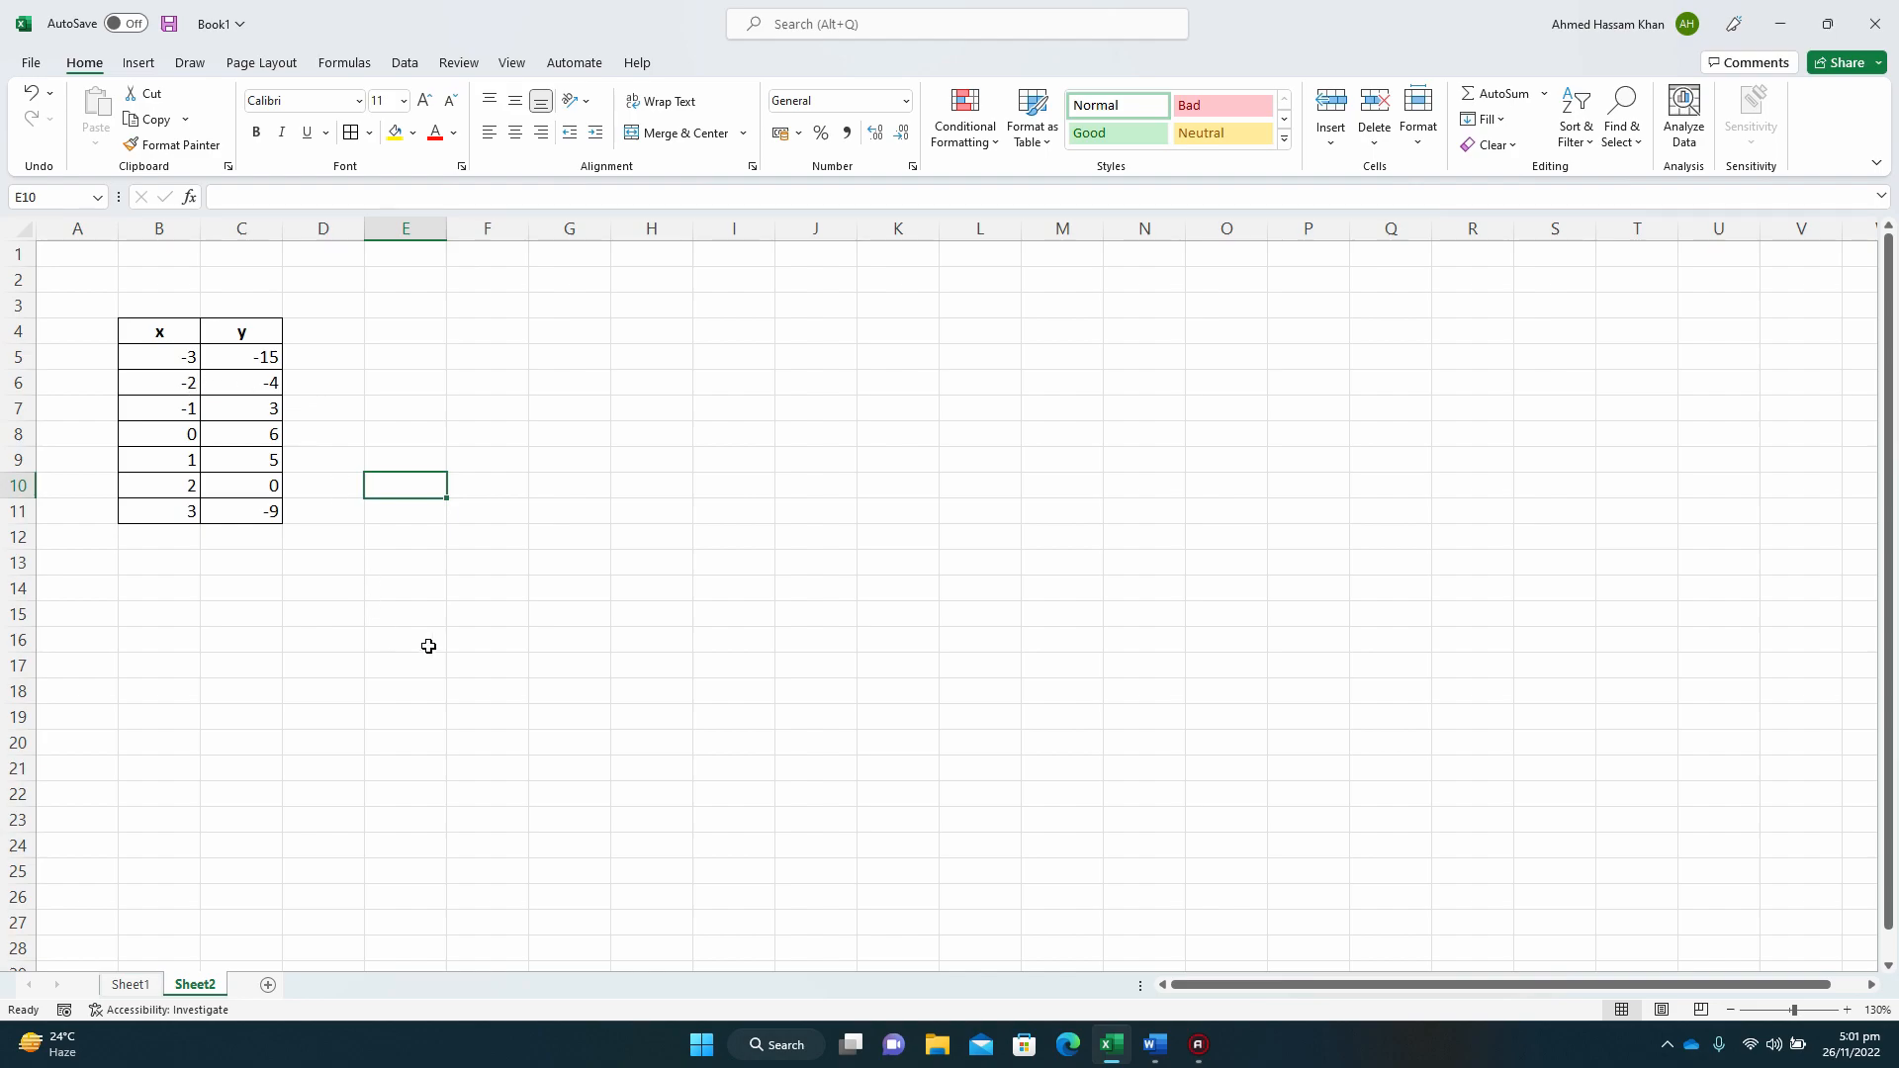
Step: Switch between Word and Excel to compare the question's table and graph requirements with the completed x–y table
{"action": "left_click", "coordinate": [1163, 1057]}
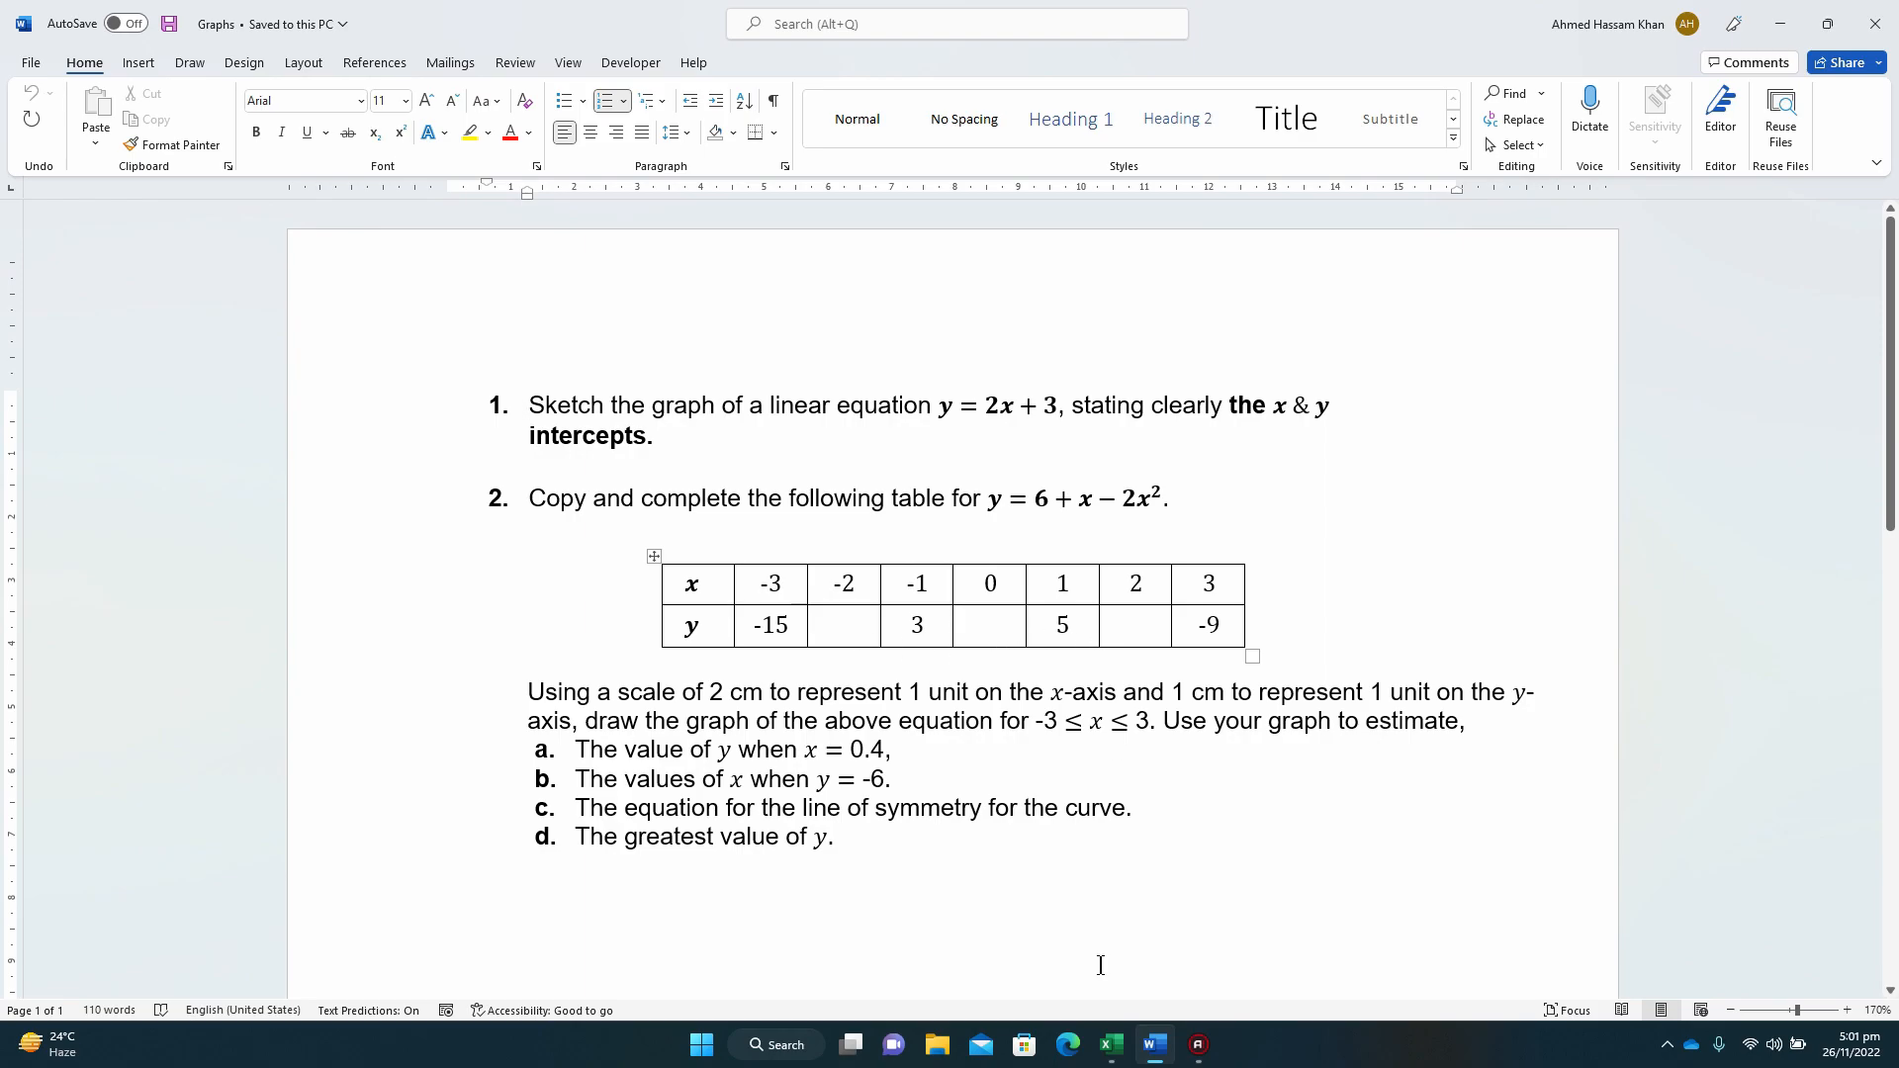
{"action": "mouse_move", "coordinate": [1105, 1048]}
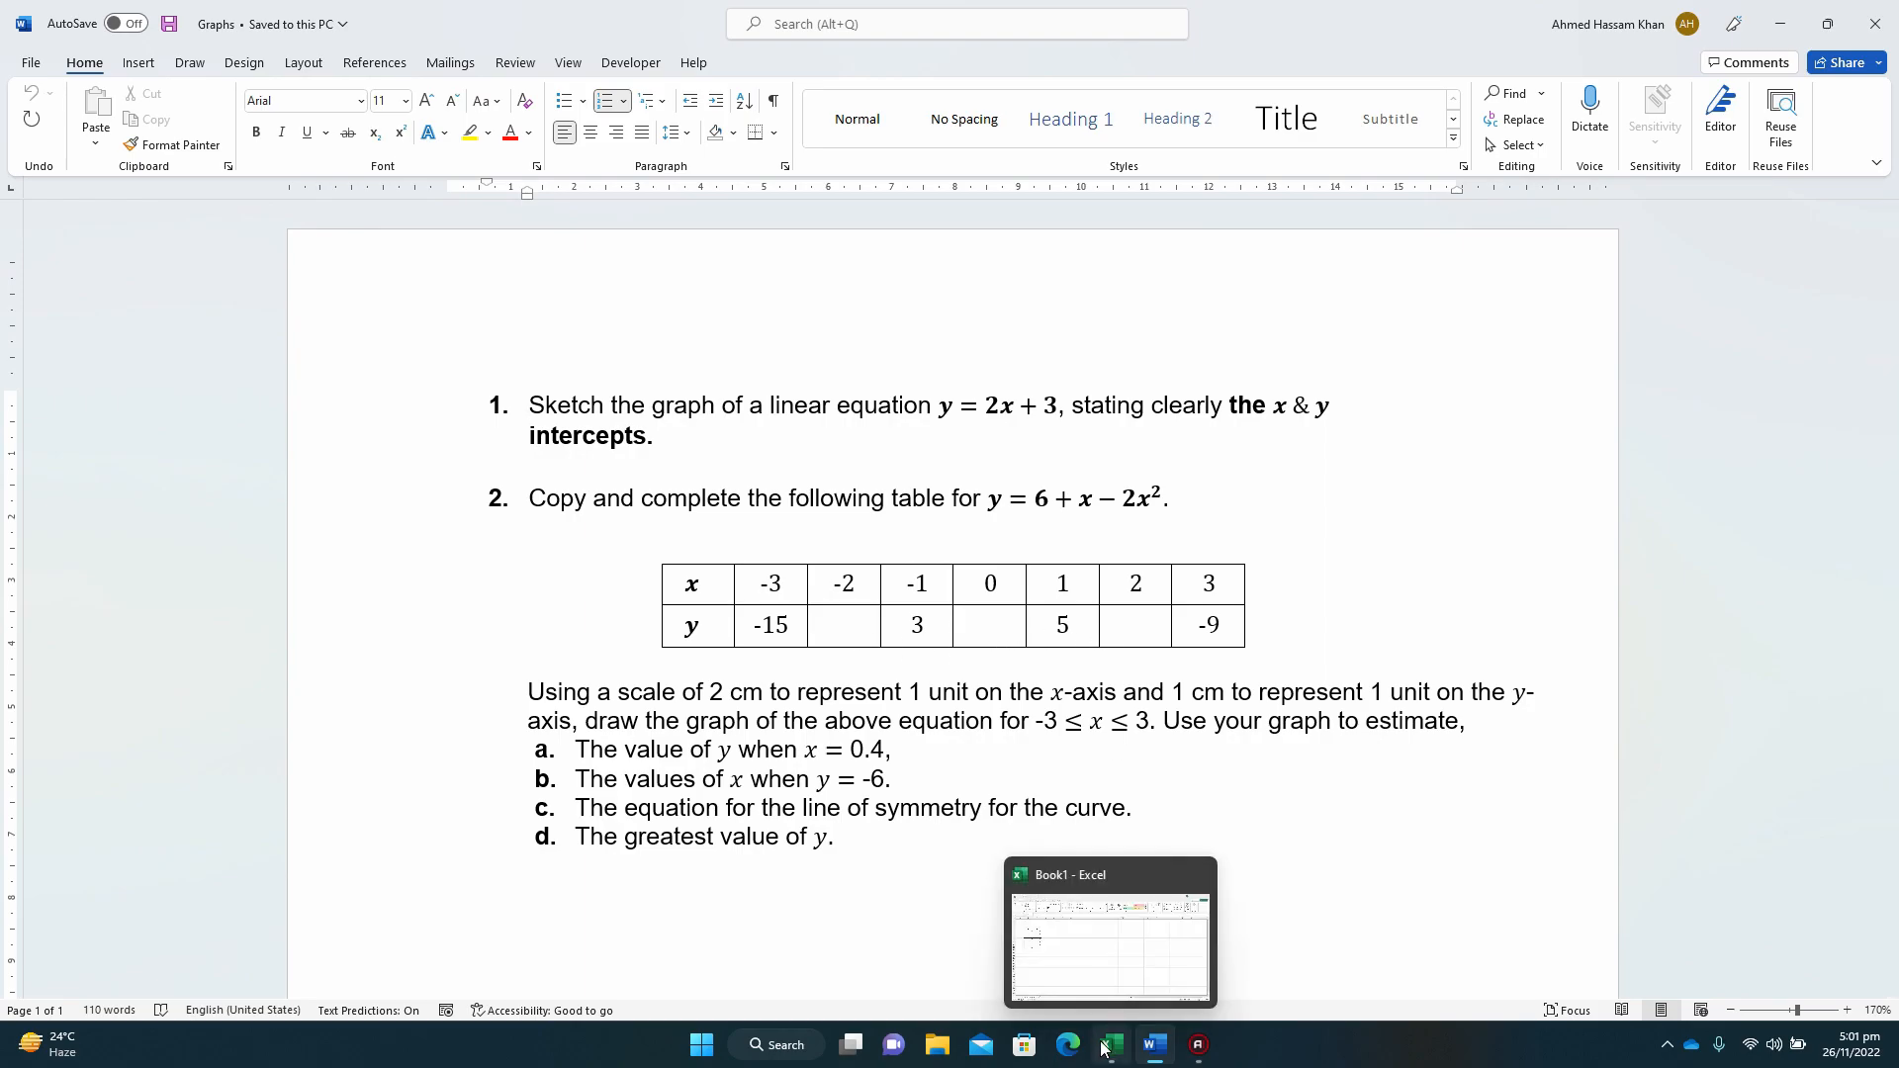
{"action": "left_click", "coordinate": [1108, 1047]}
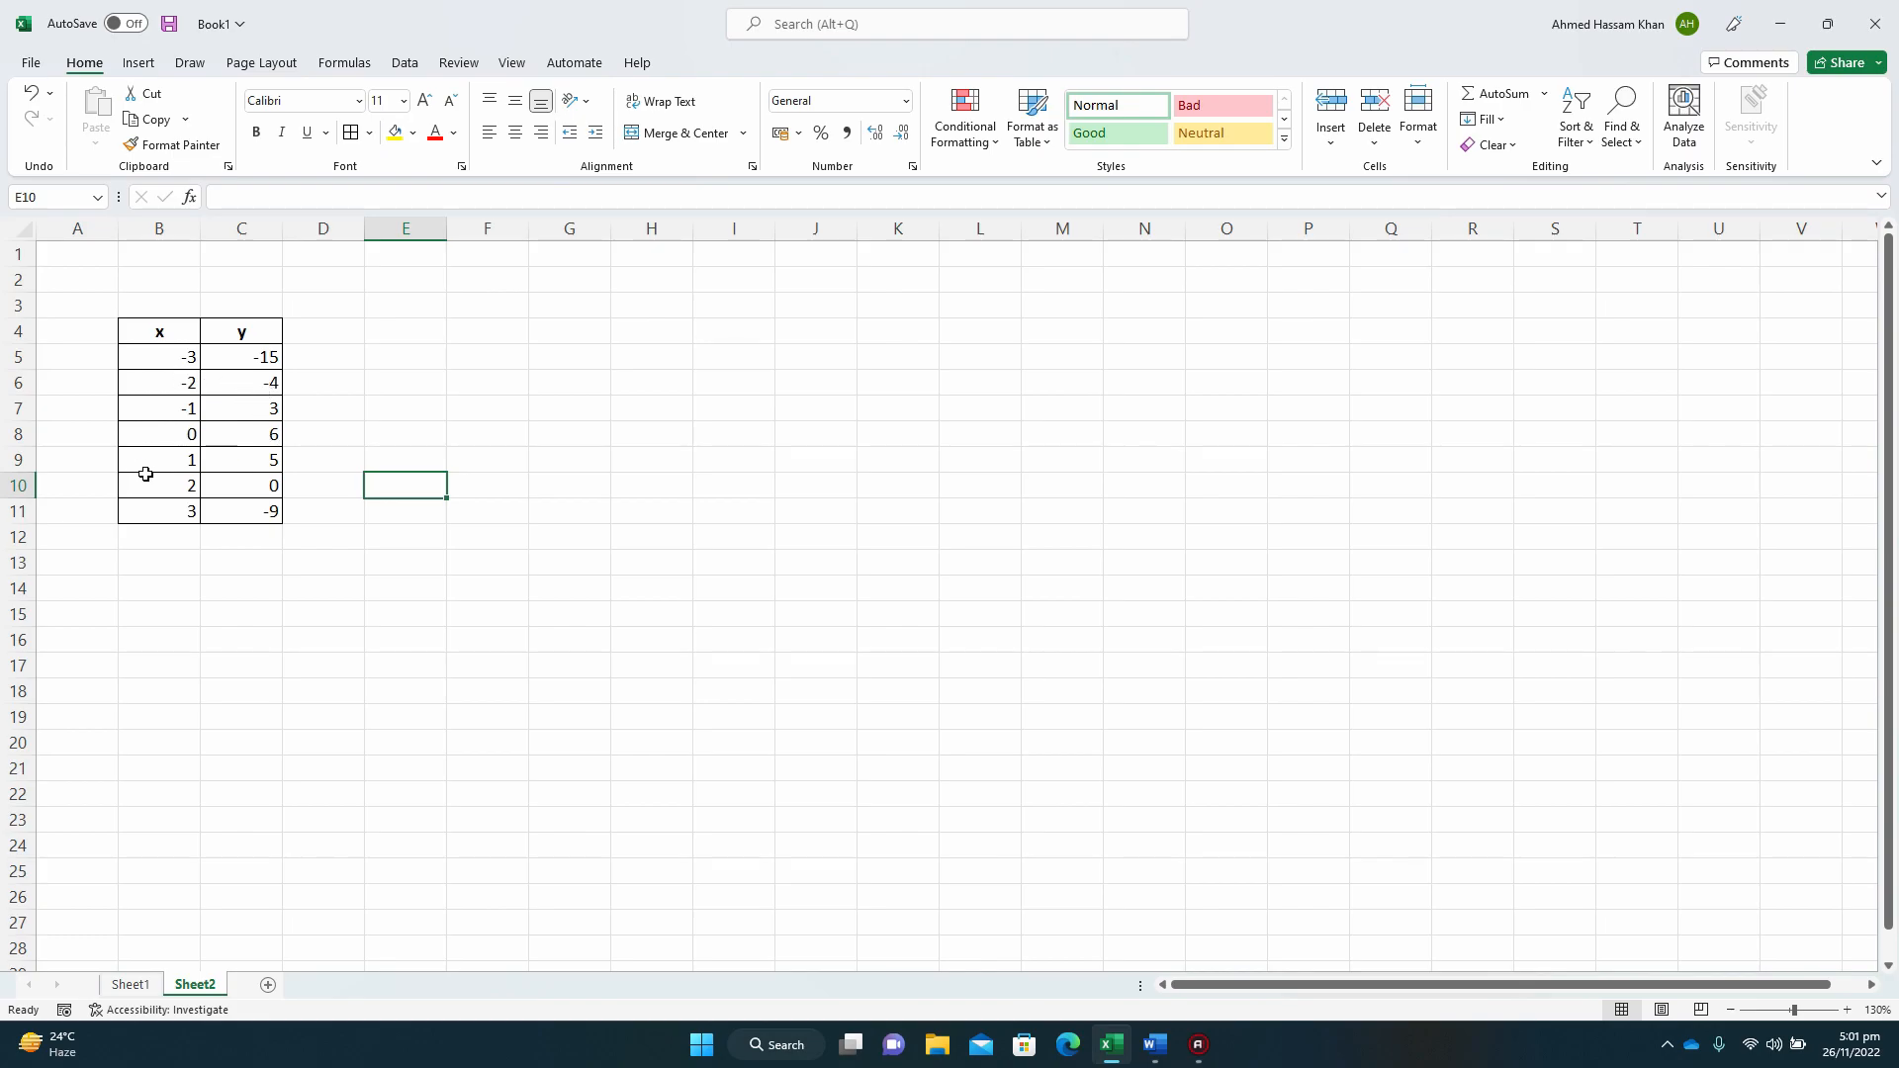
{"action": "left_click", "coordinate": [1150, 1043]}
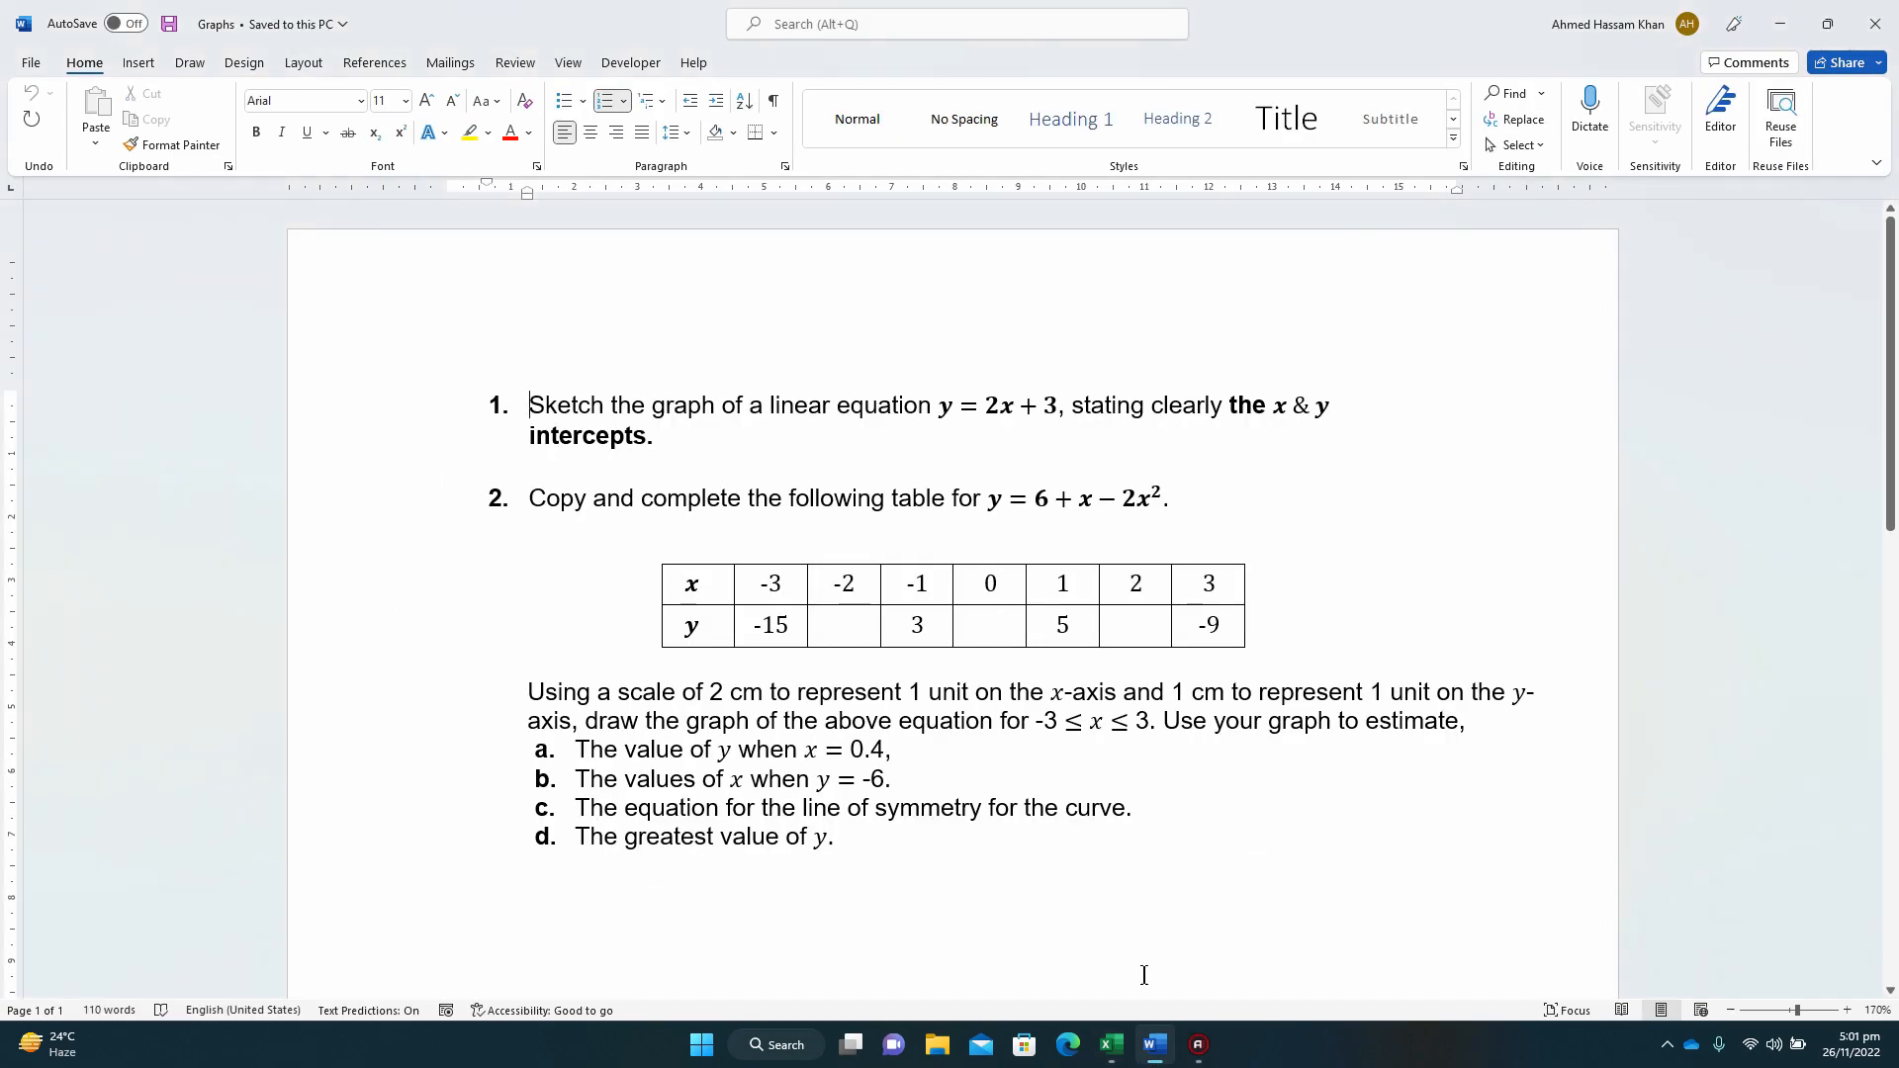
{"action": "left_click", "coordinate": [1108, 1051]}
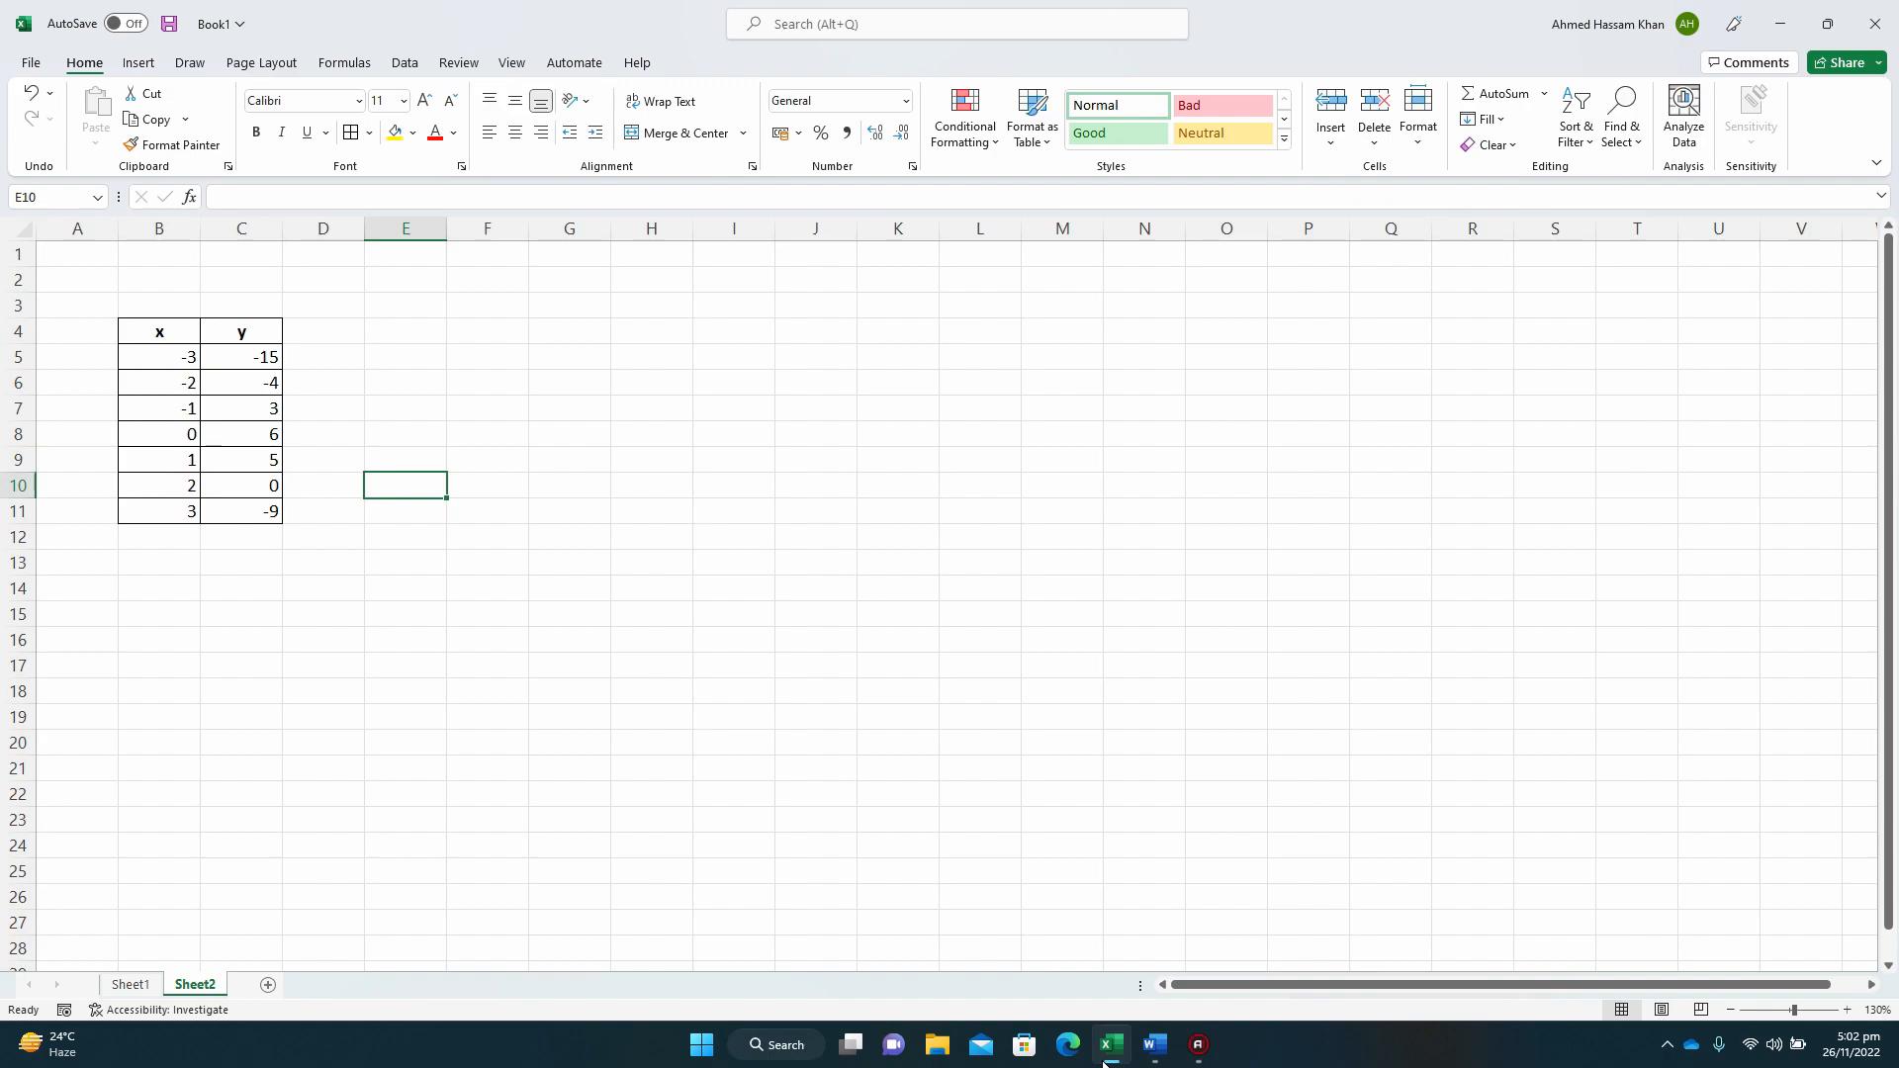
{"action": "key", "text": "Left"}
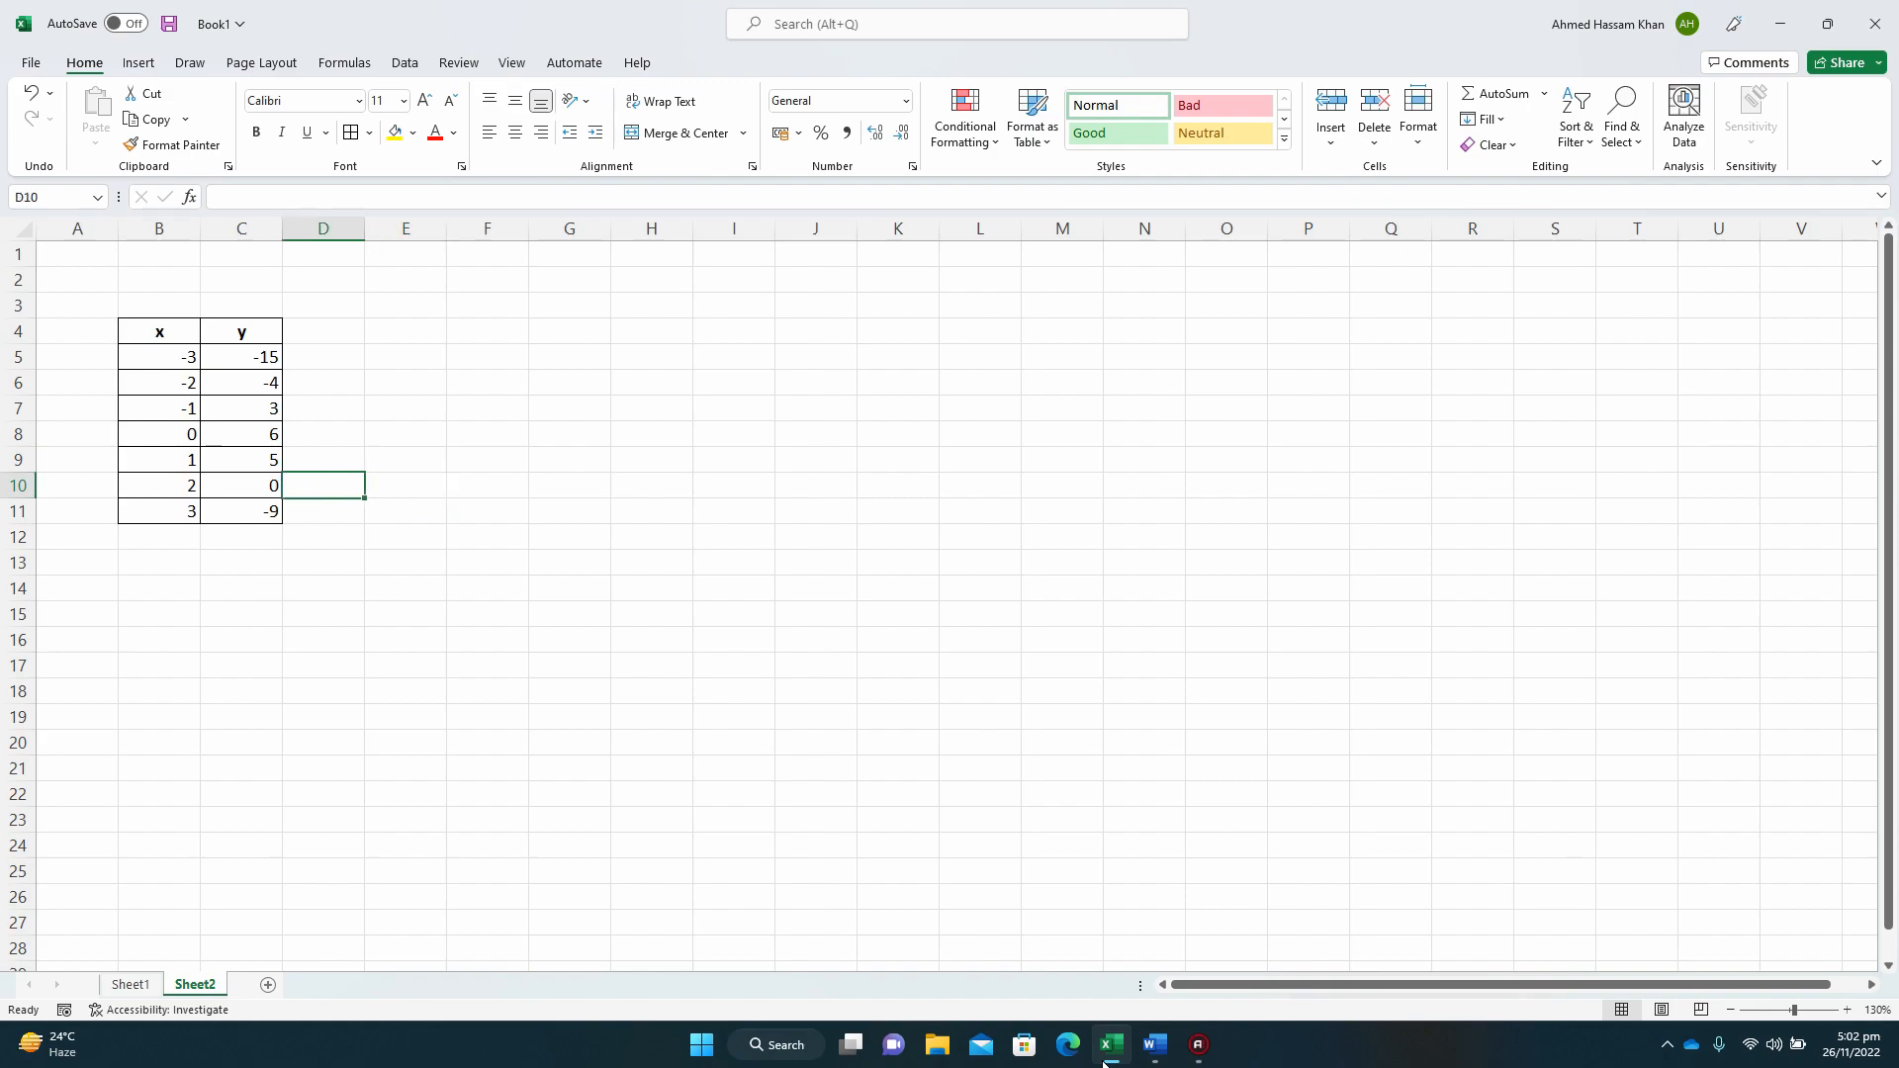
{"action": "key", "text": "Right"}
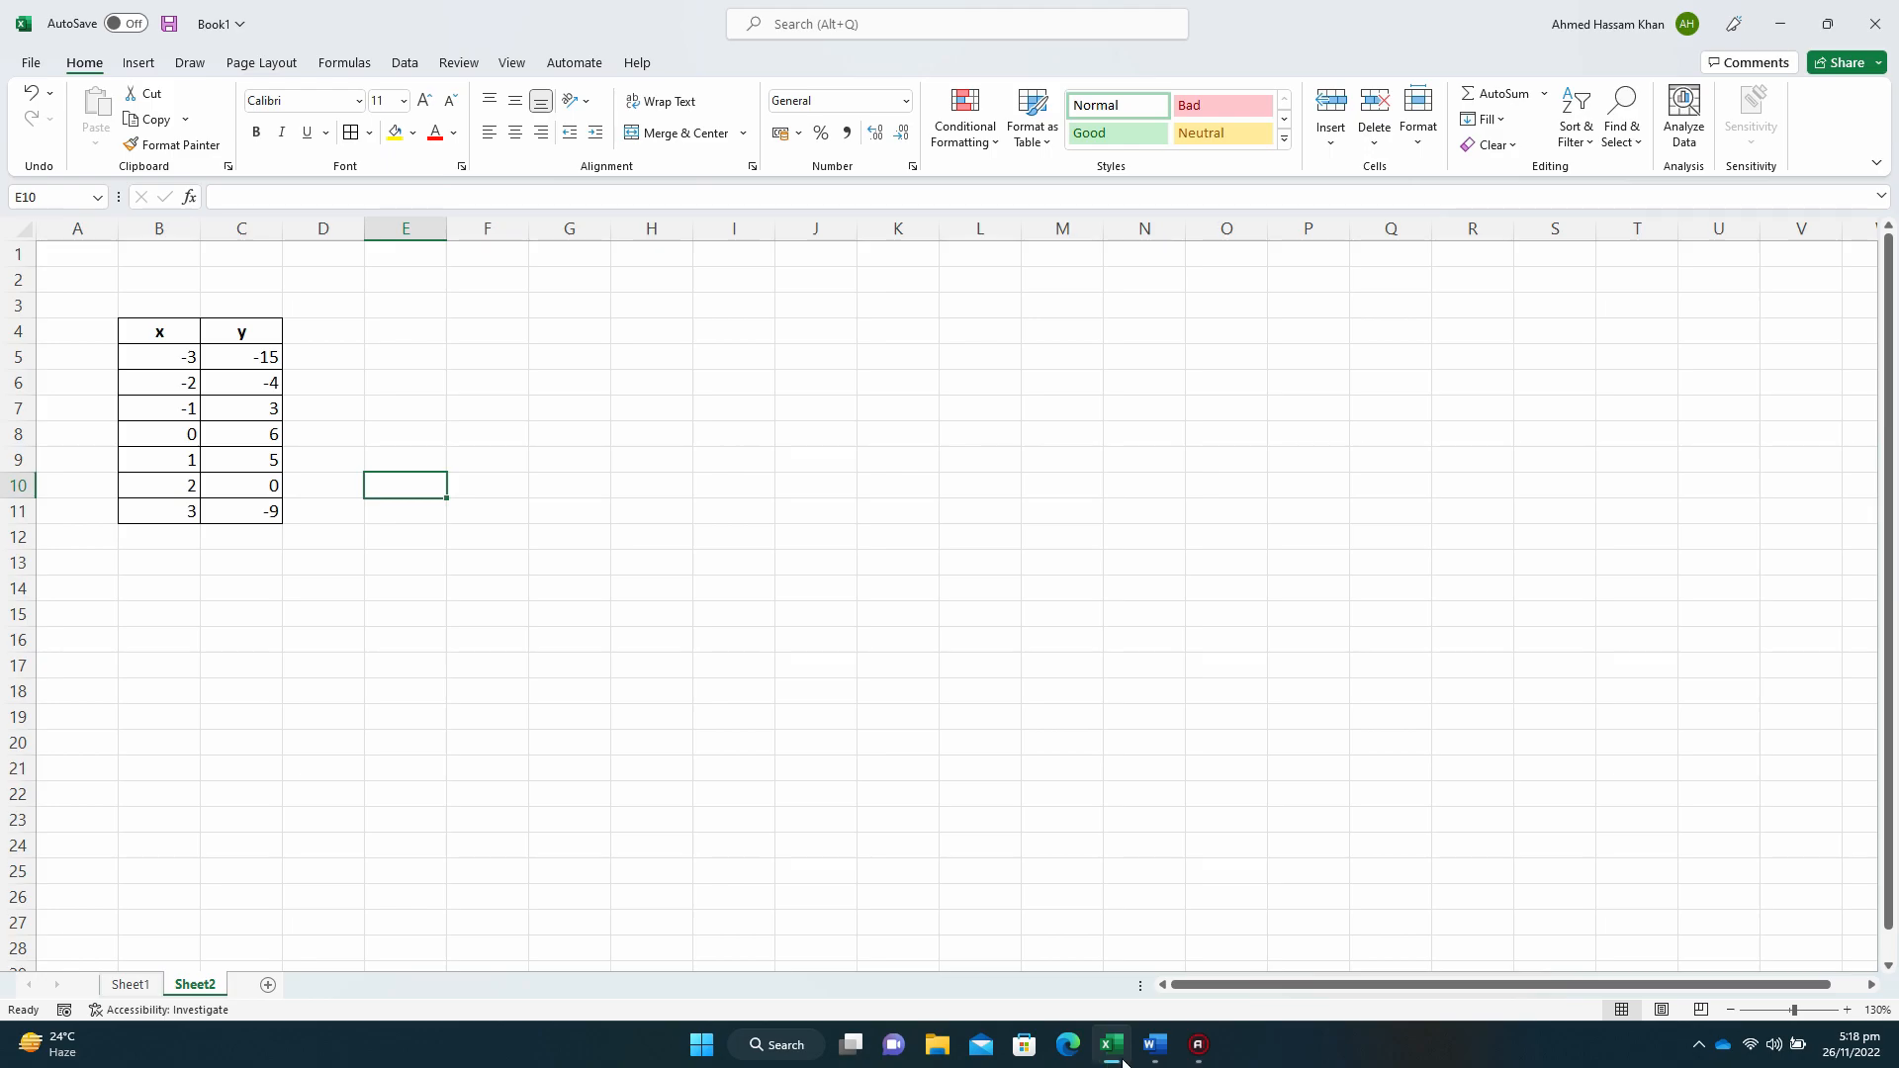
{"action": "left_click", "coordinate": [1148, 1062]}
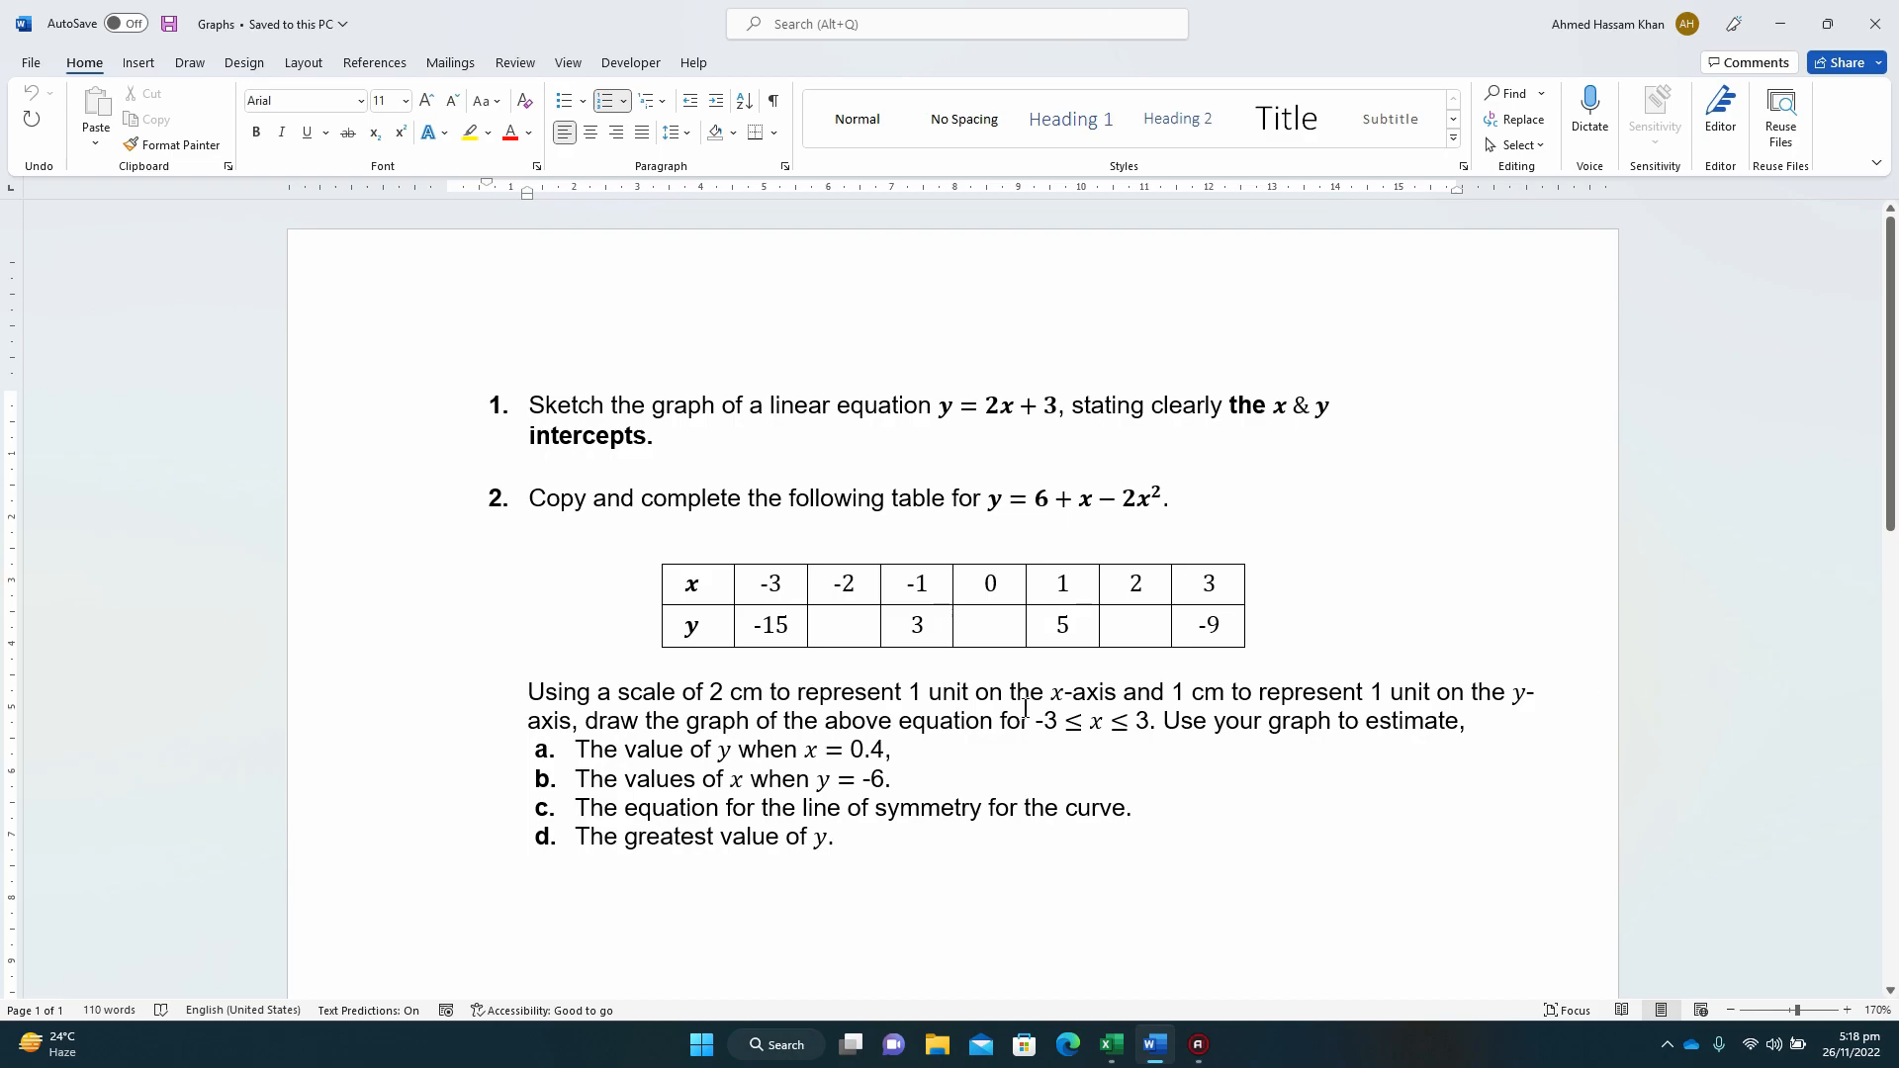
Step: Return to Excel and insert an empty markers-only scatter chart on Sheet2 from an empty cell outside the table
{"action": "left_click", "coordinate": [1110, 1044]}
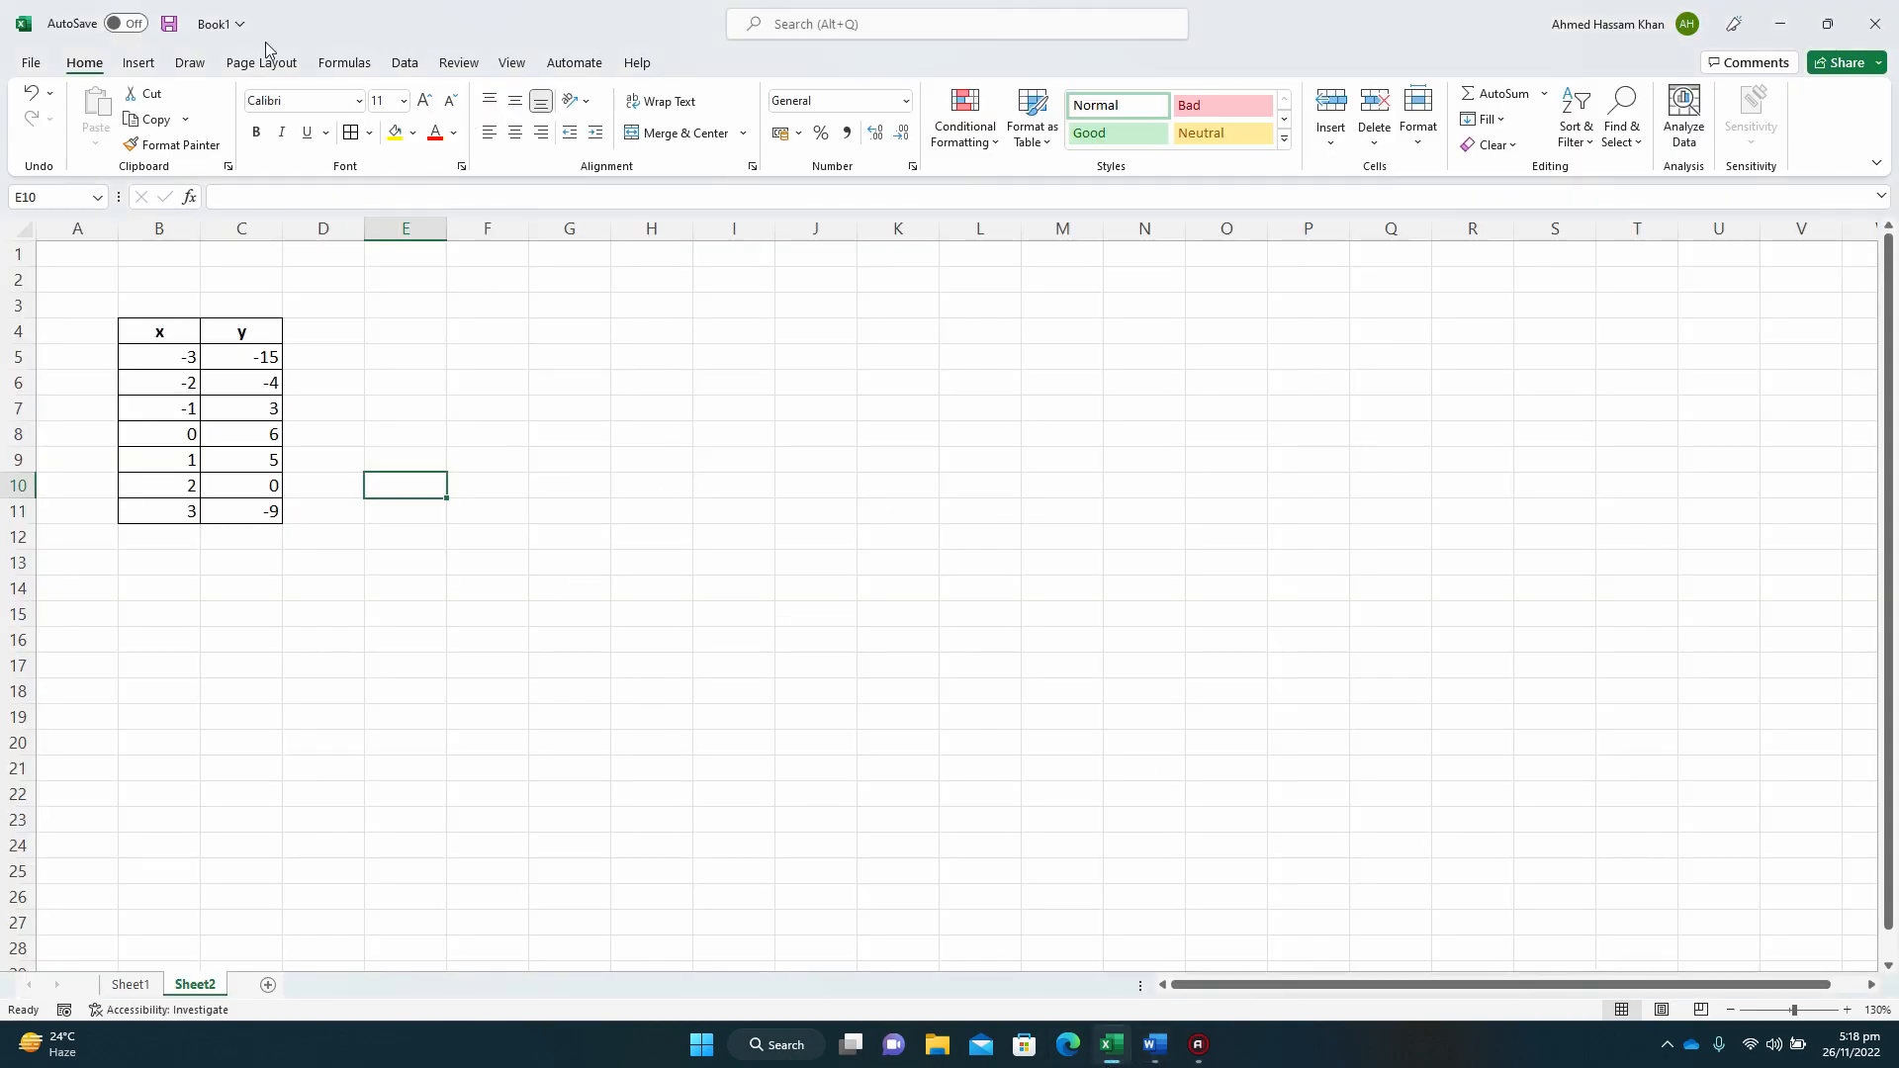
{"action": "left_click", "coordinate": [140, 64]}
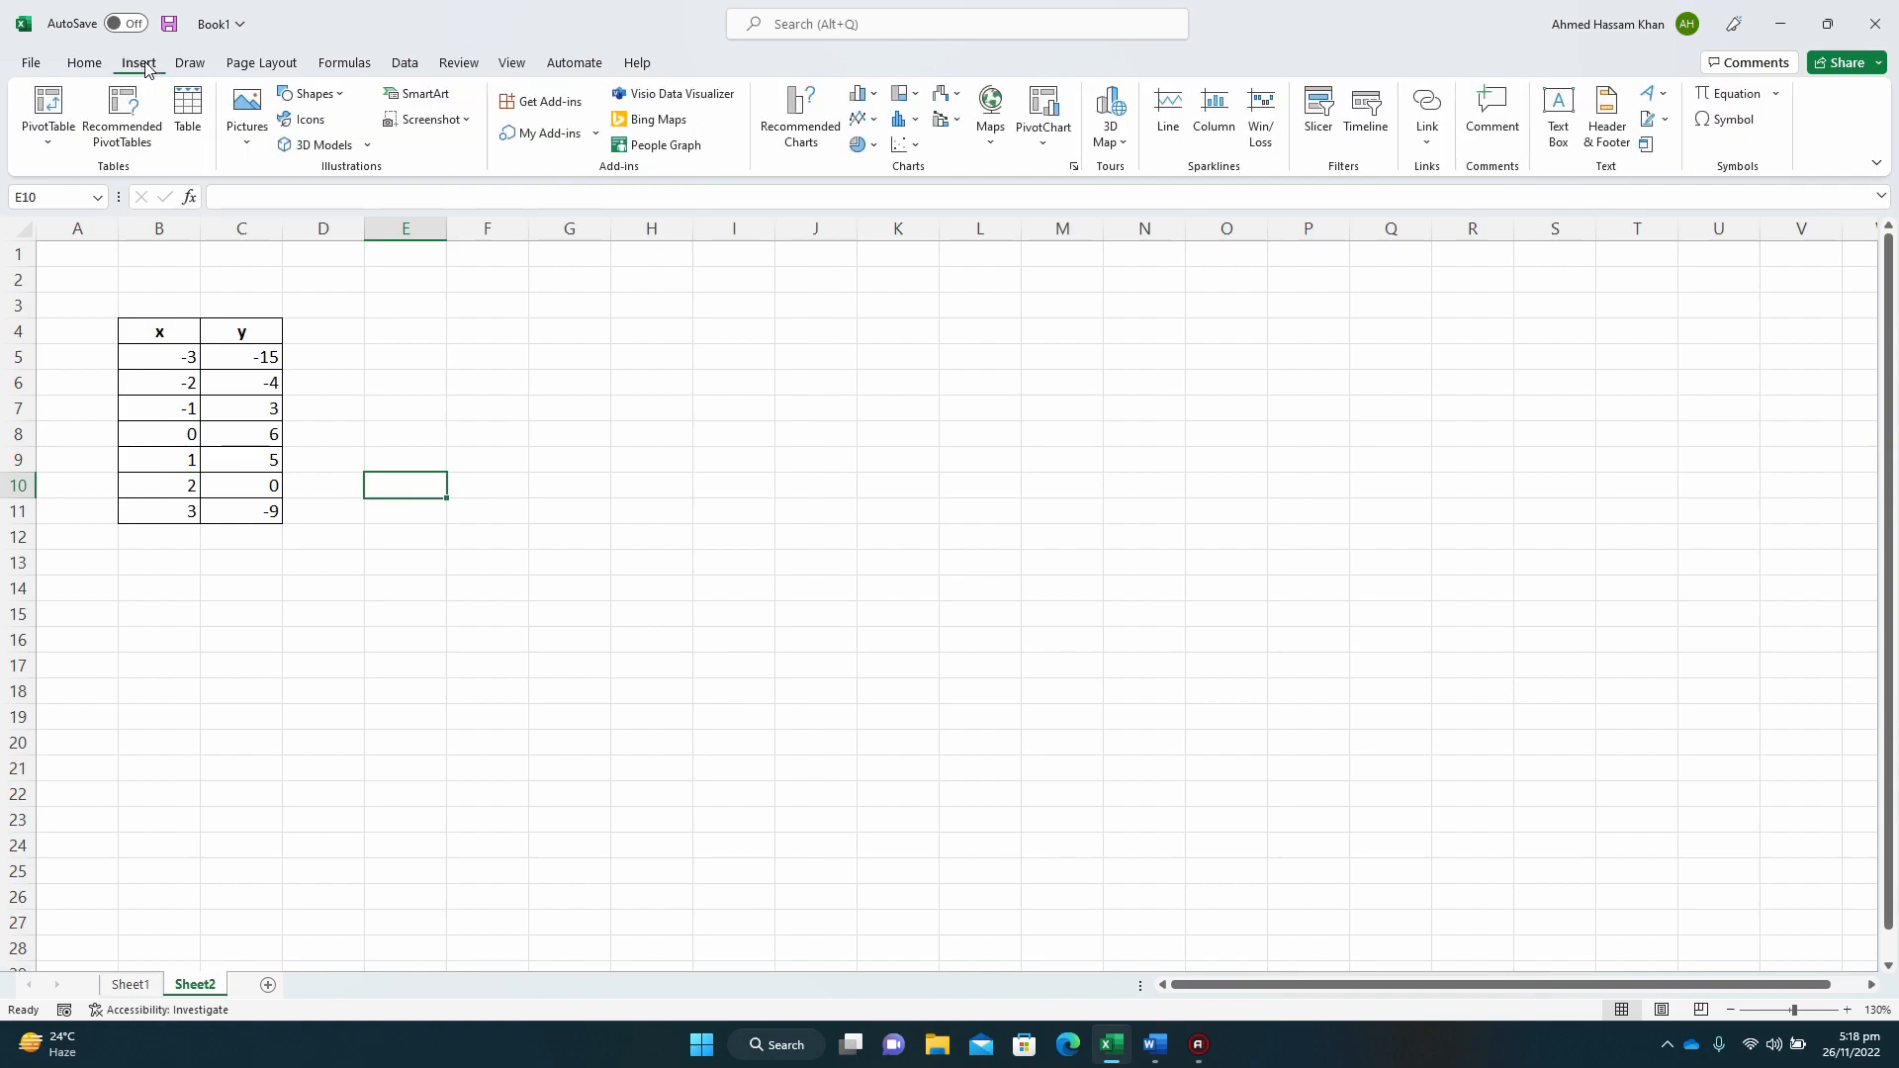
{"action": "left_click", "coordinate": [912, 148]}
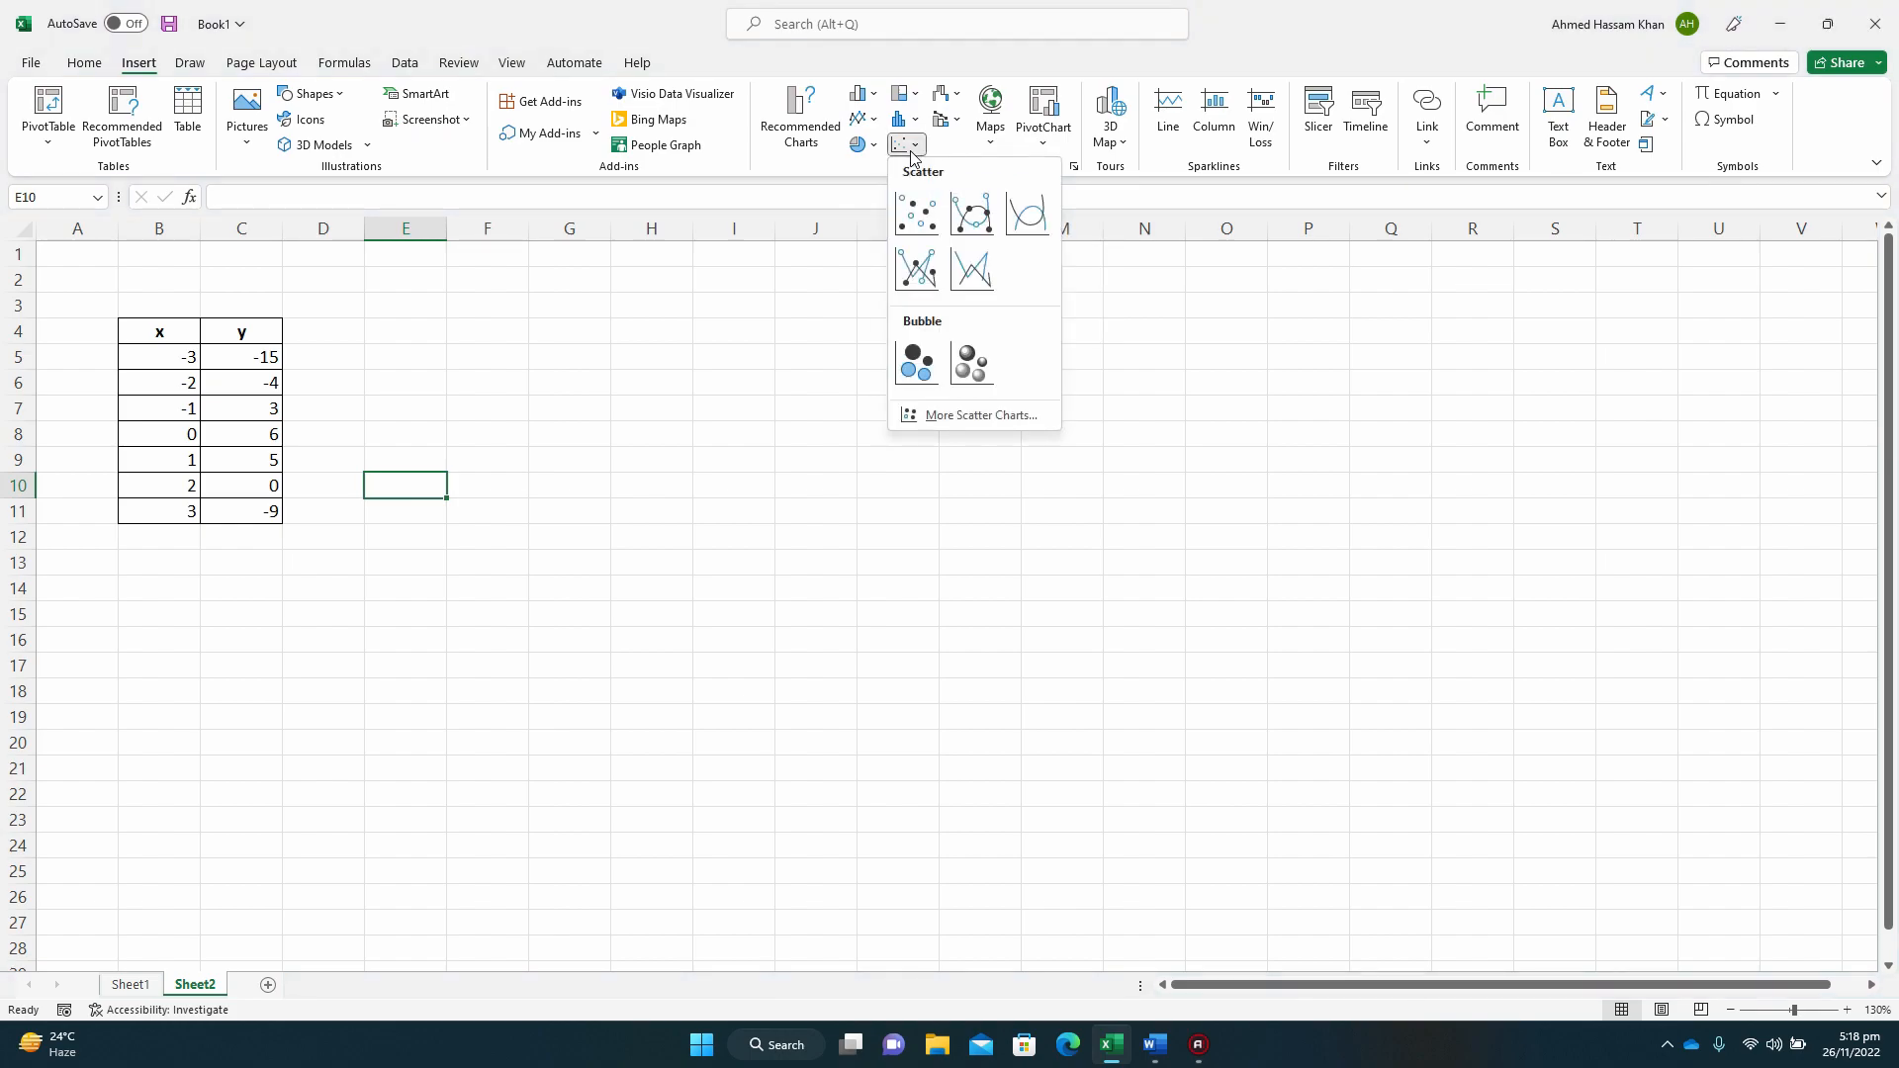
{"action": "left_click", "coordinate": [918, 226]}
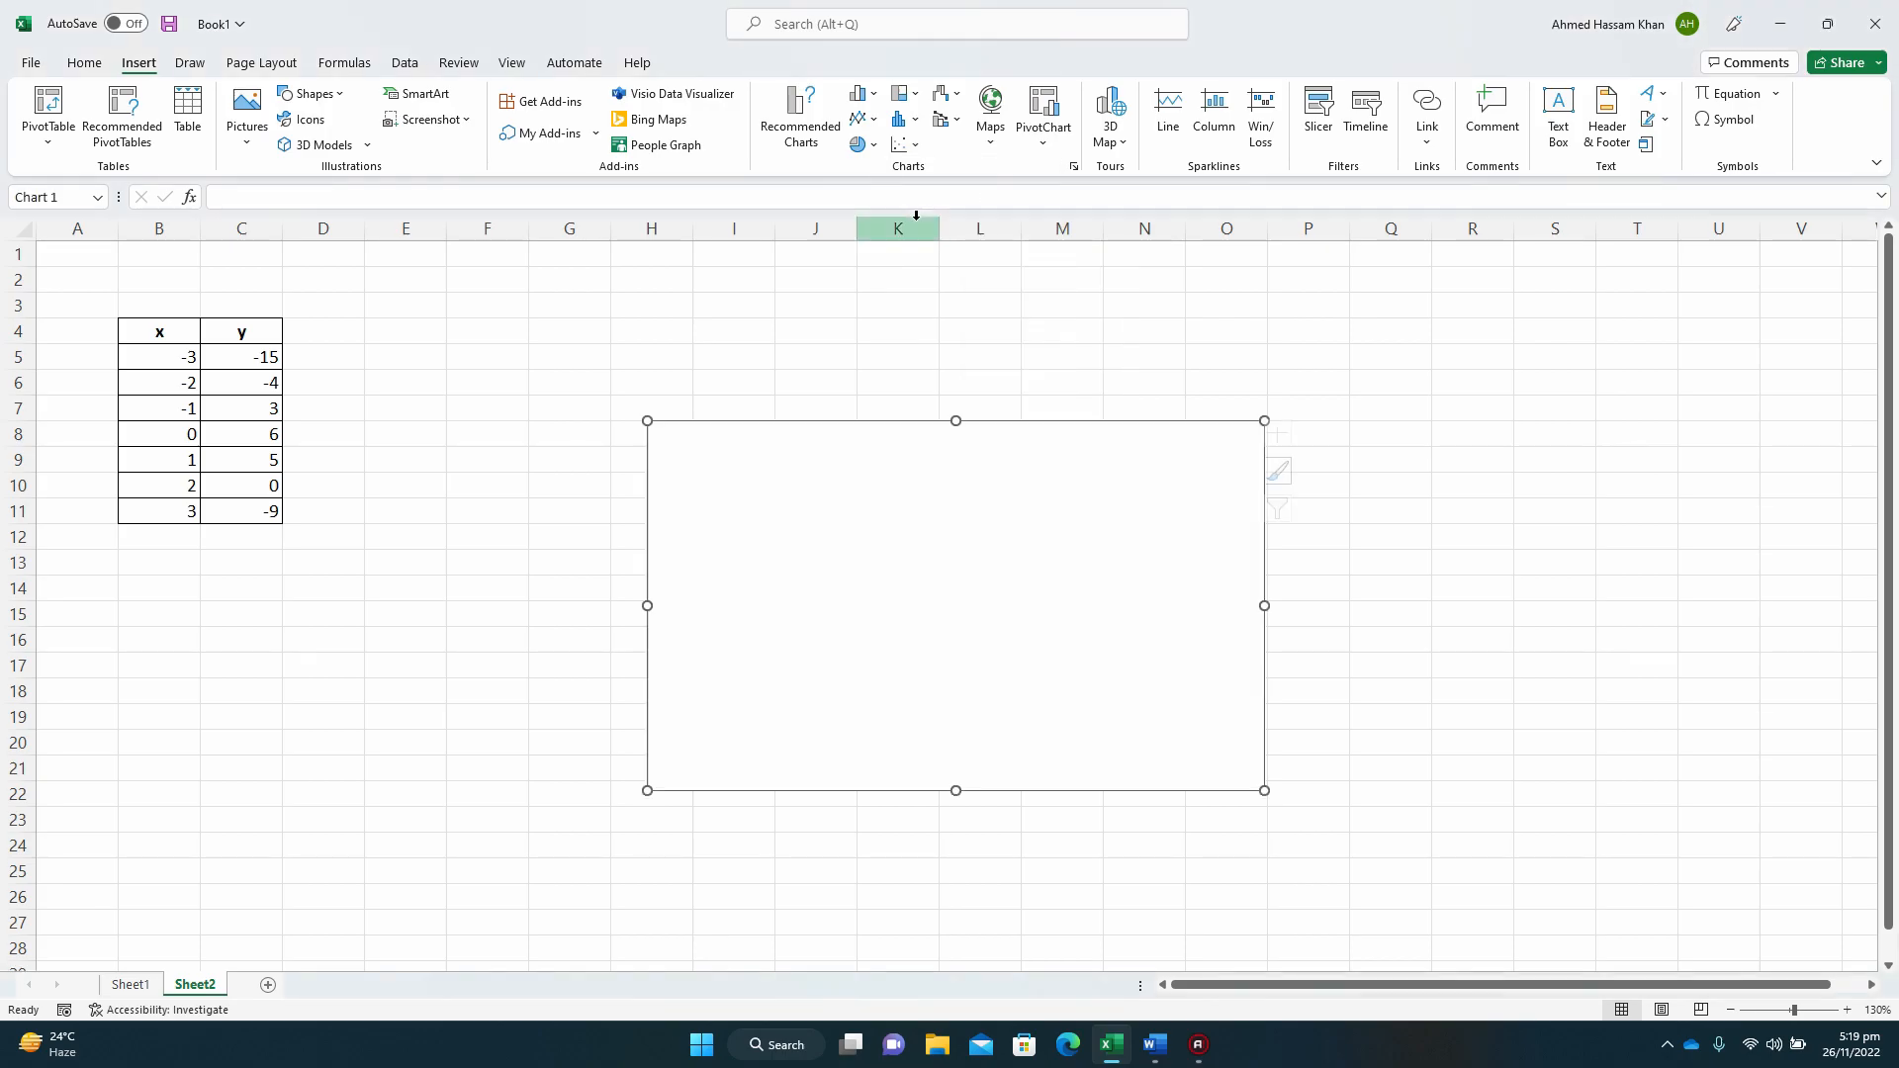
Step: Add a data series to the empty chart named y = 6 + x -2*x*x, using B5:B11 as its x values
{"action": "right_click", "coordinate": [829, 498]}
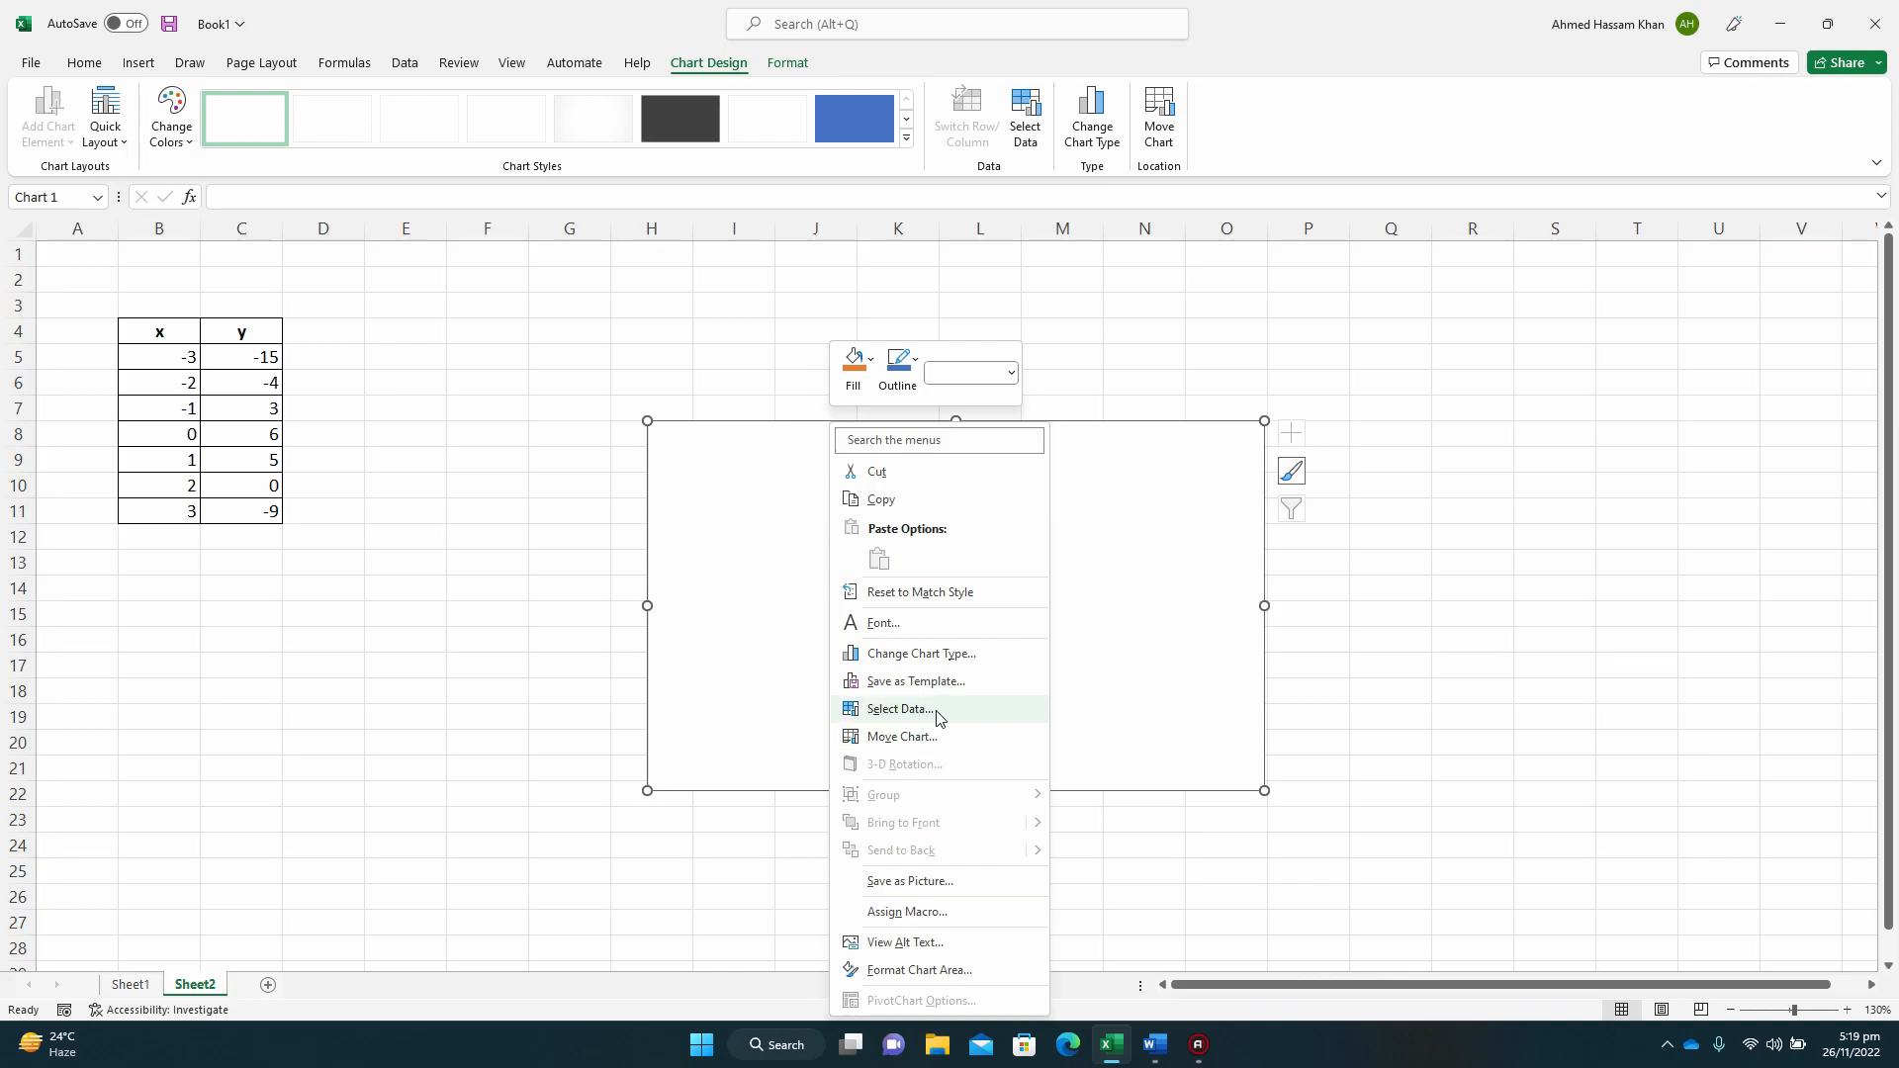
{"action": "left_click", "coordinate": [897, 709]}
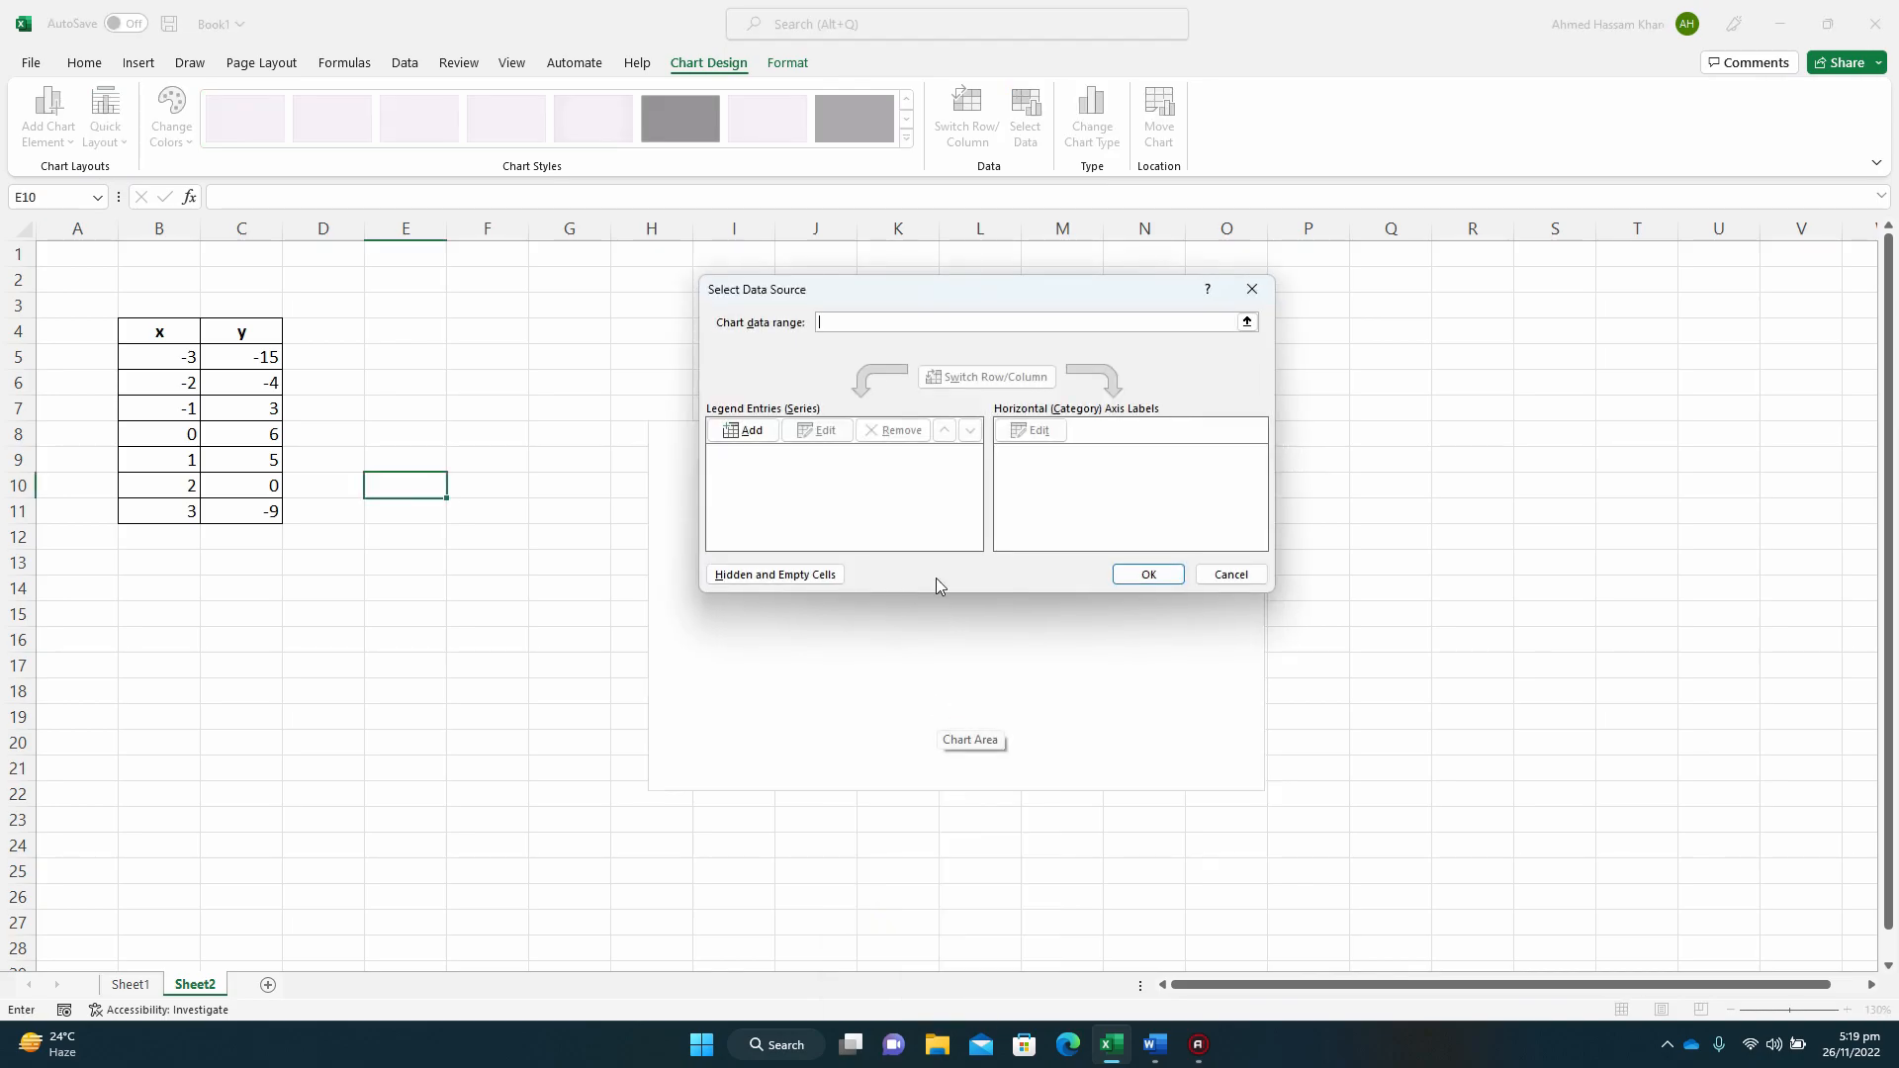
{"action": "left_click", "coordinate": [763, 441]}
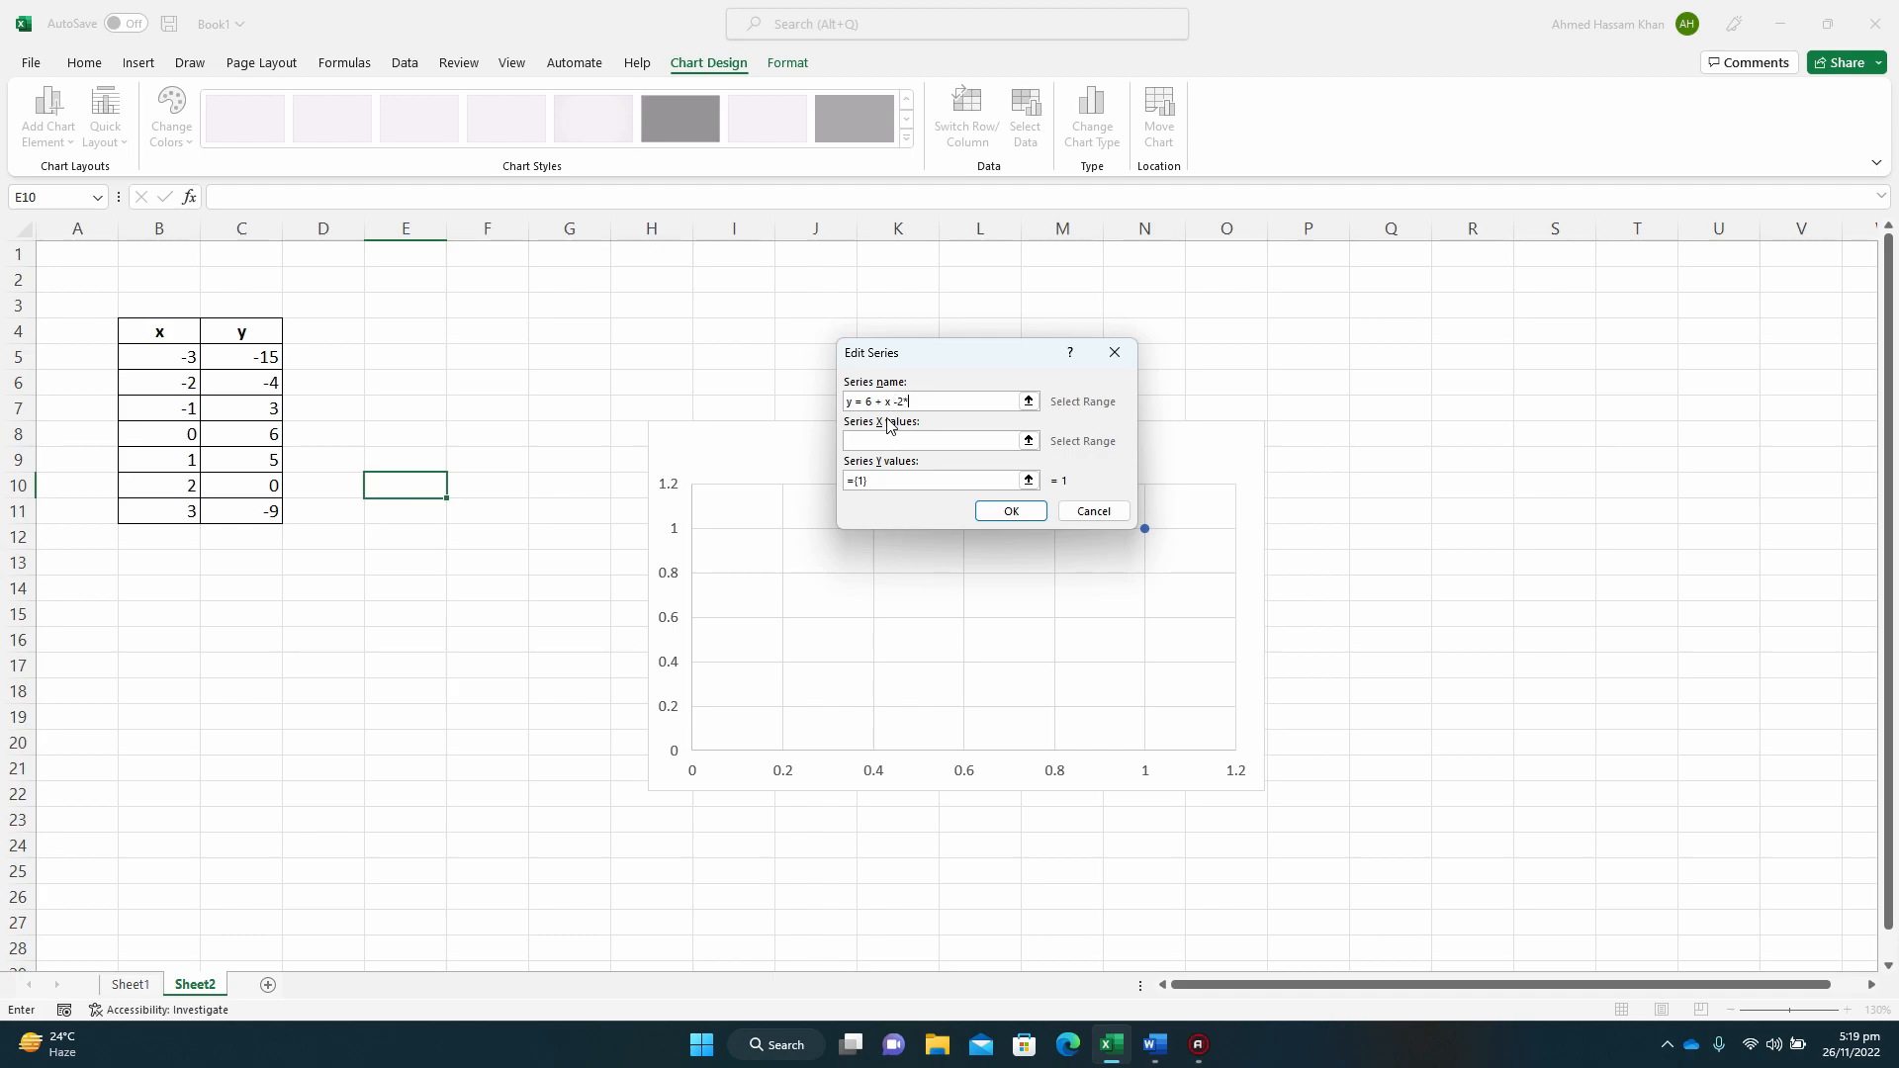
{"action": "key", "text": "Tab"}
{"action": "left_click_drag", "start_coordinate": [155, 357], "coordinate": [153, 515]}
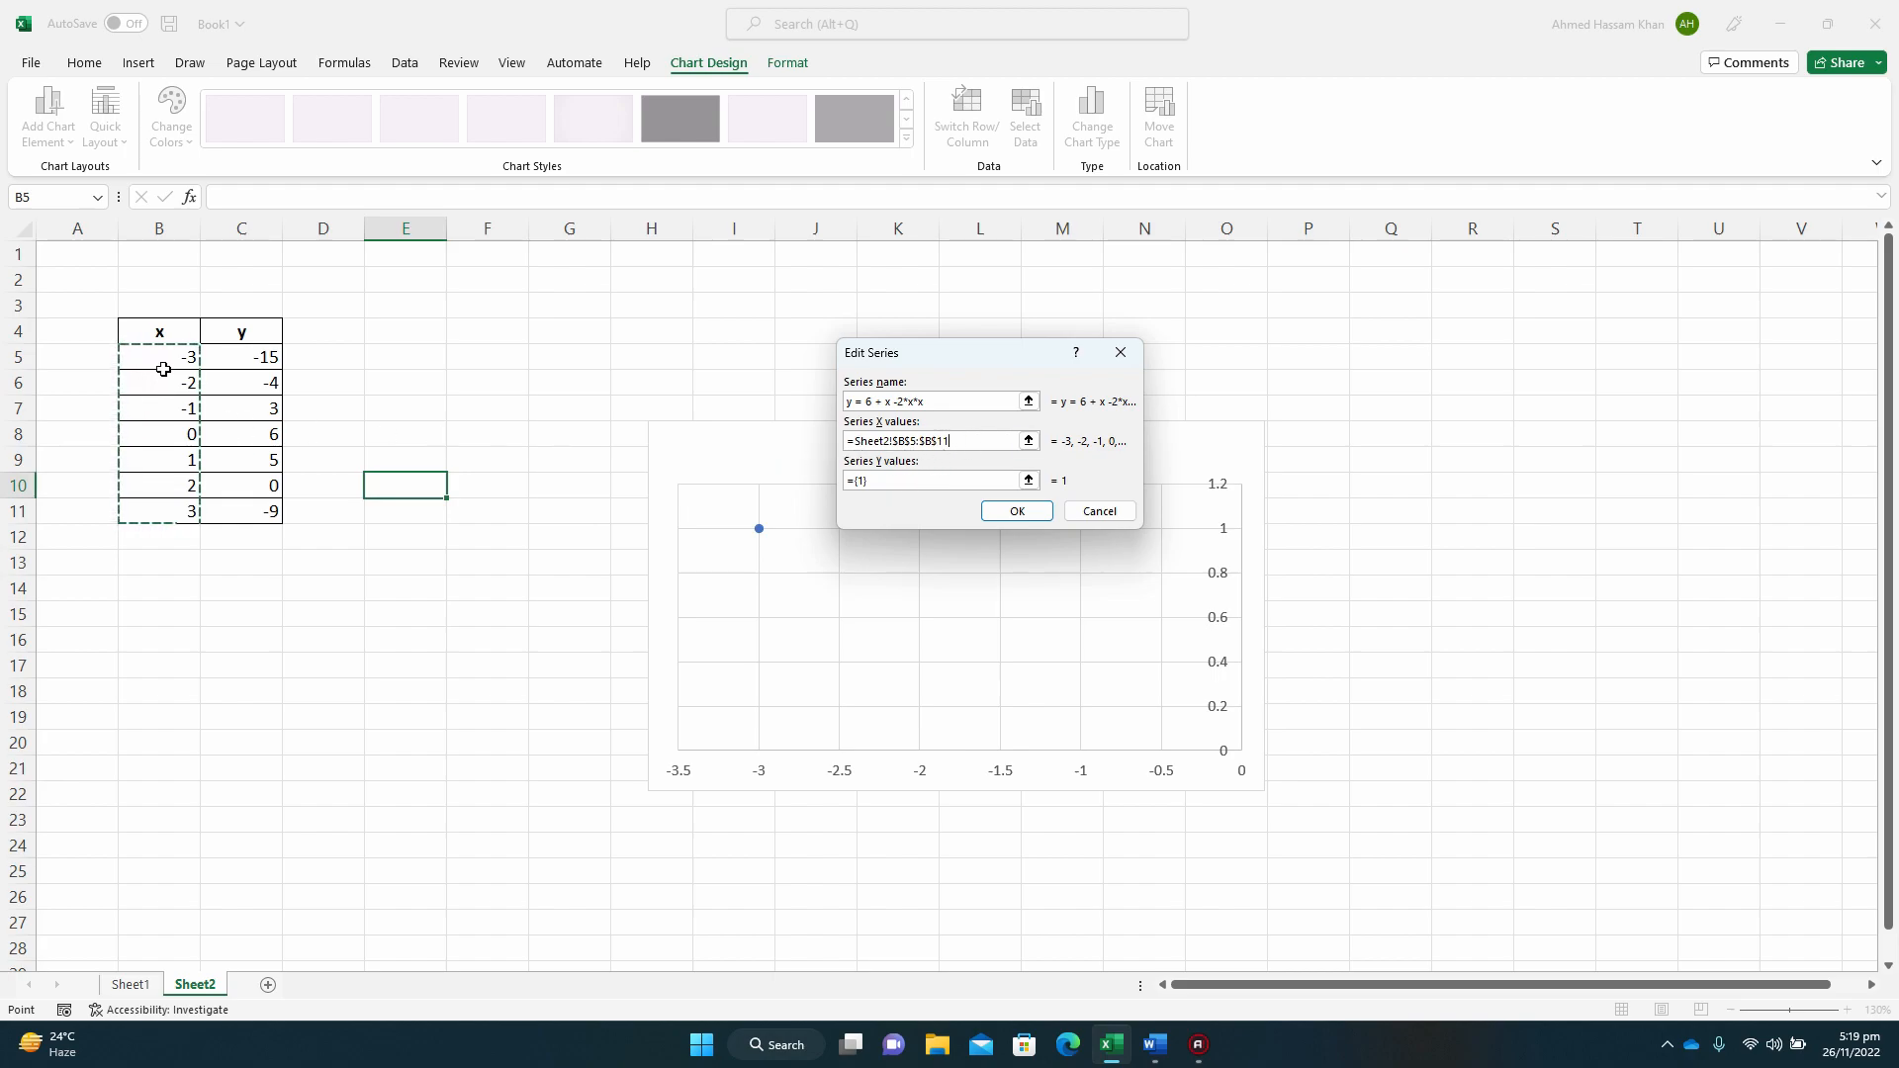
Step: Set the series' y values to C5:C11 and apply the chart's data source
{"action": "left_click", "coordinate": [891, 481]}
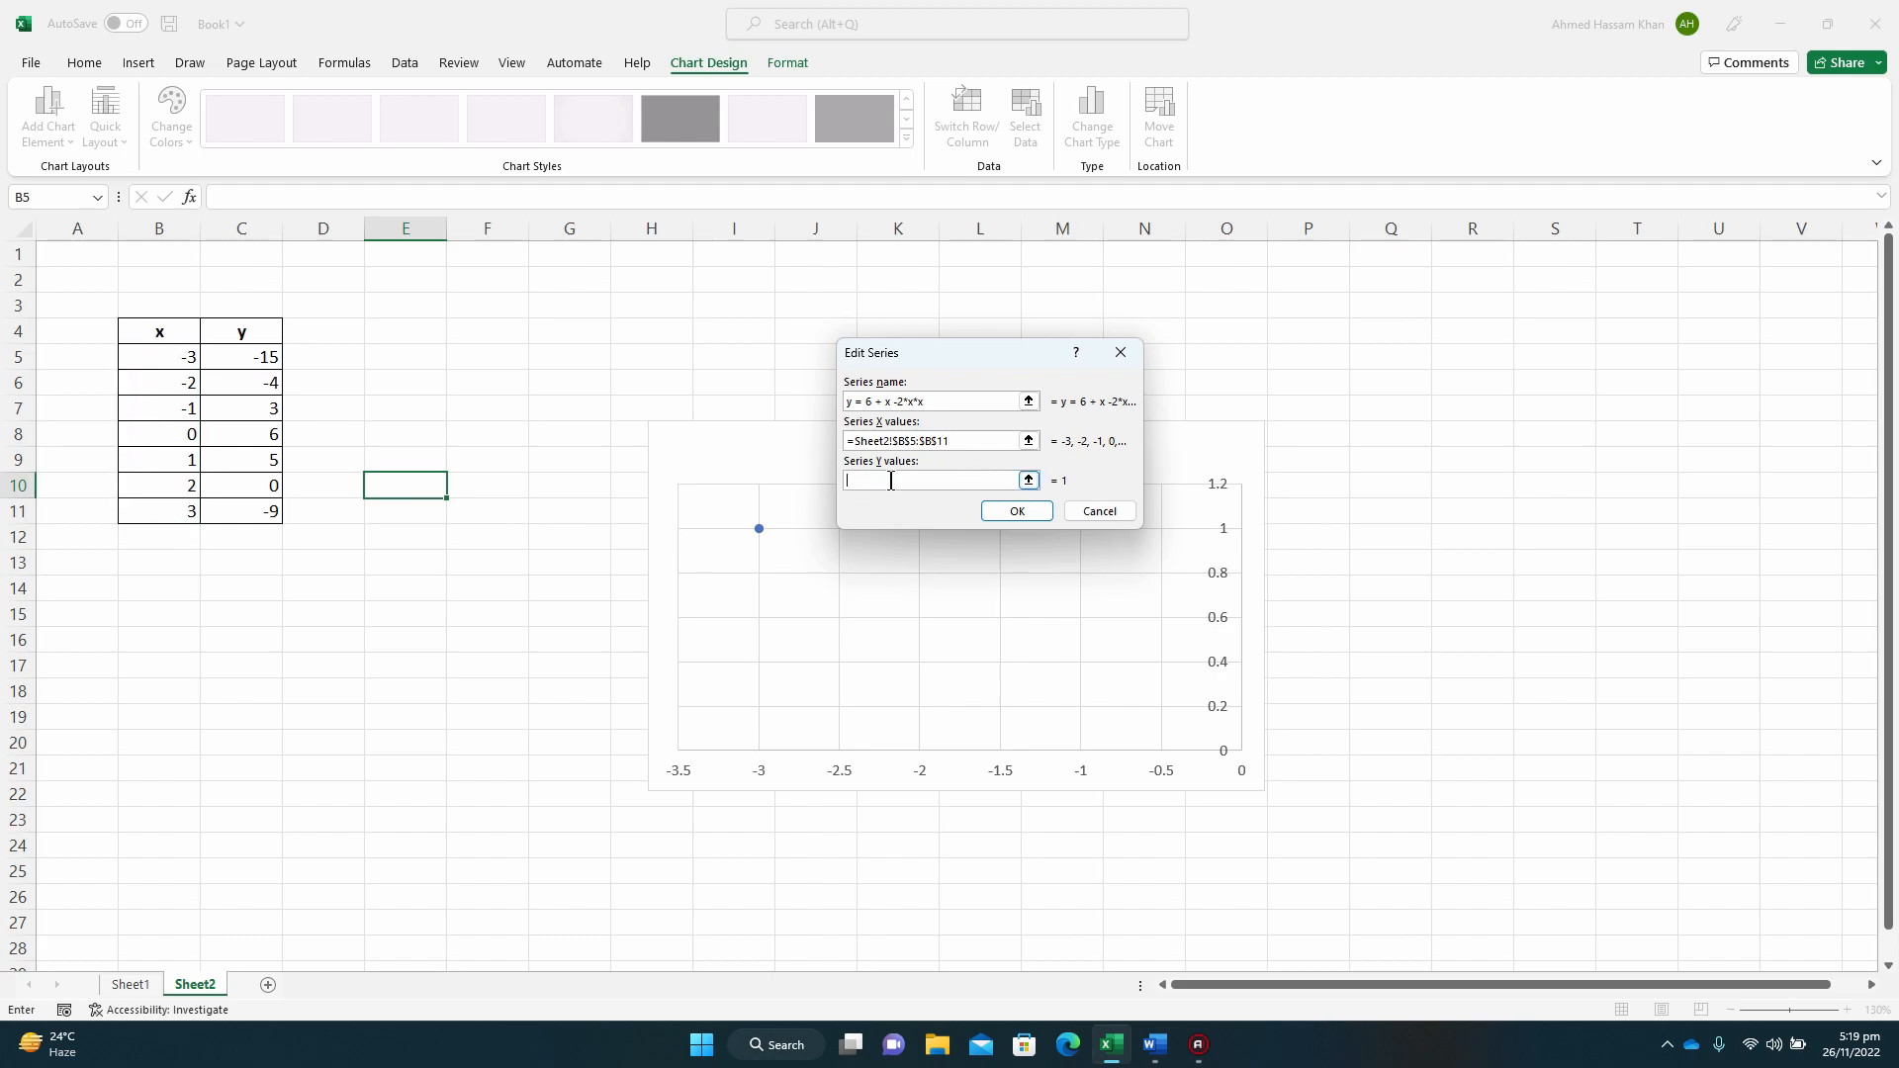
{"action": "left_click_drag", "start_coordinate": [228, 352], "coordinate": [230, 514]}
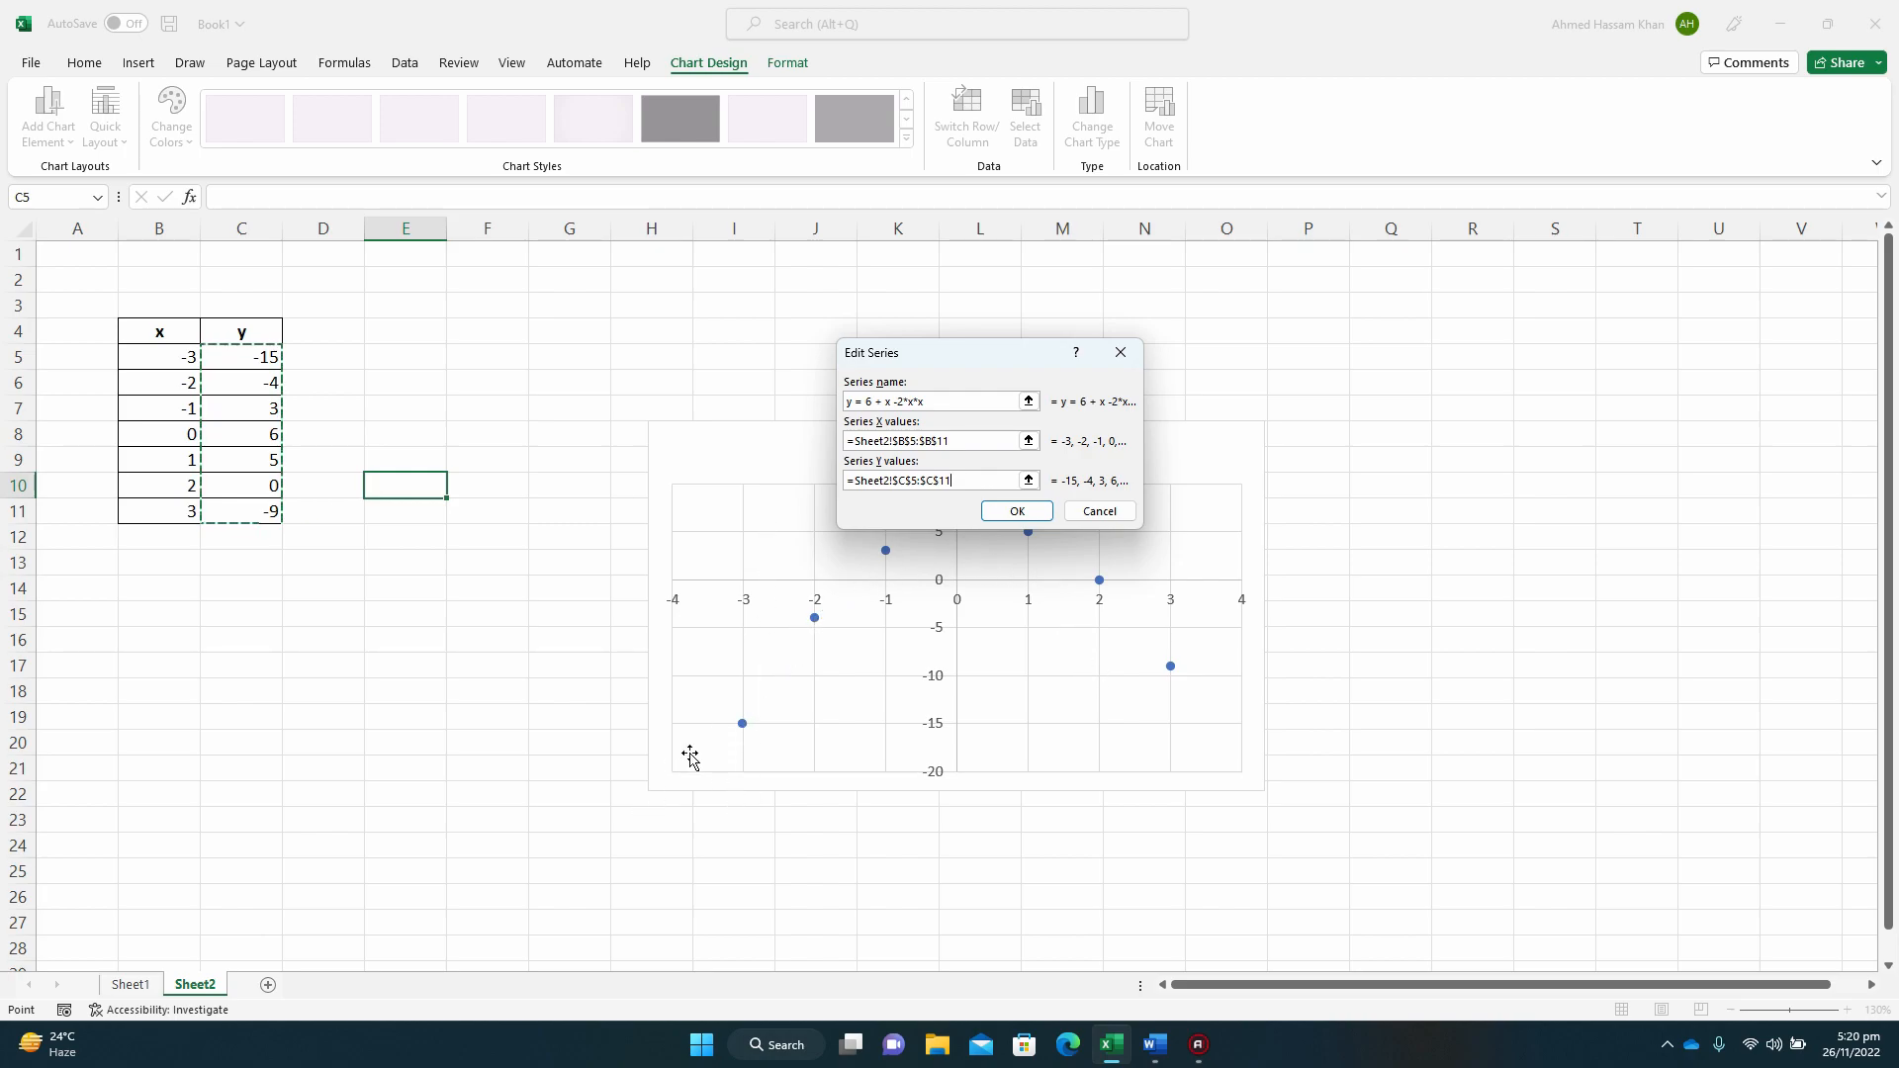
{"action": "left_click", "coordinate": [1013, 514]}
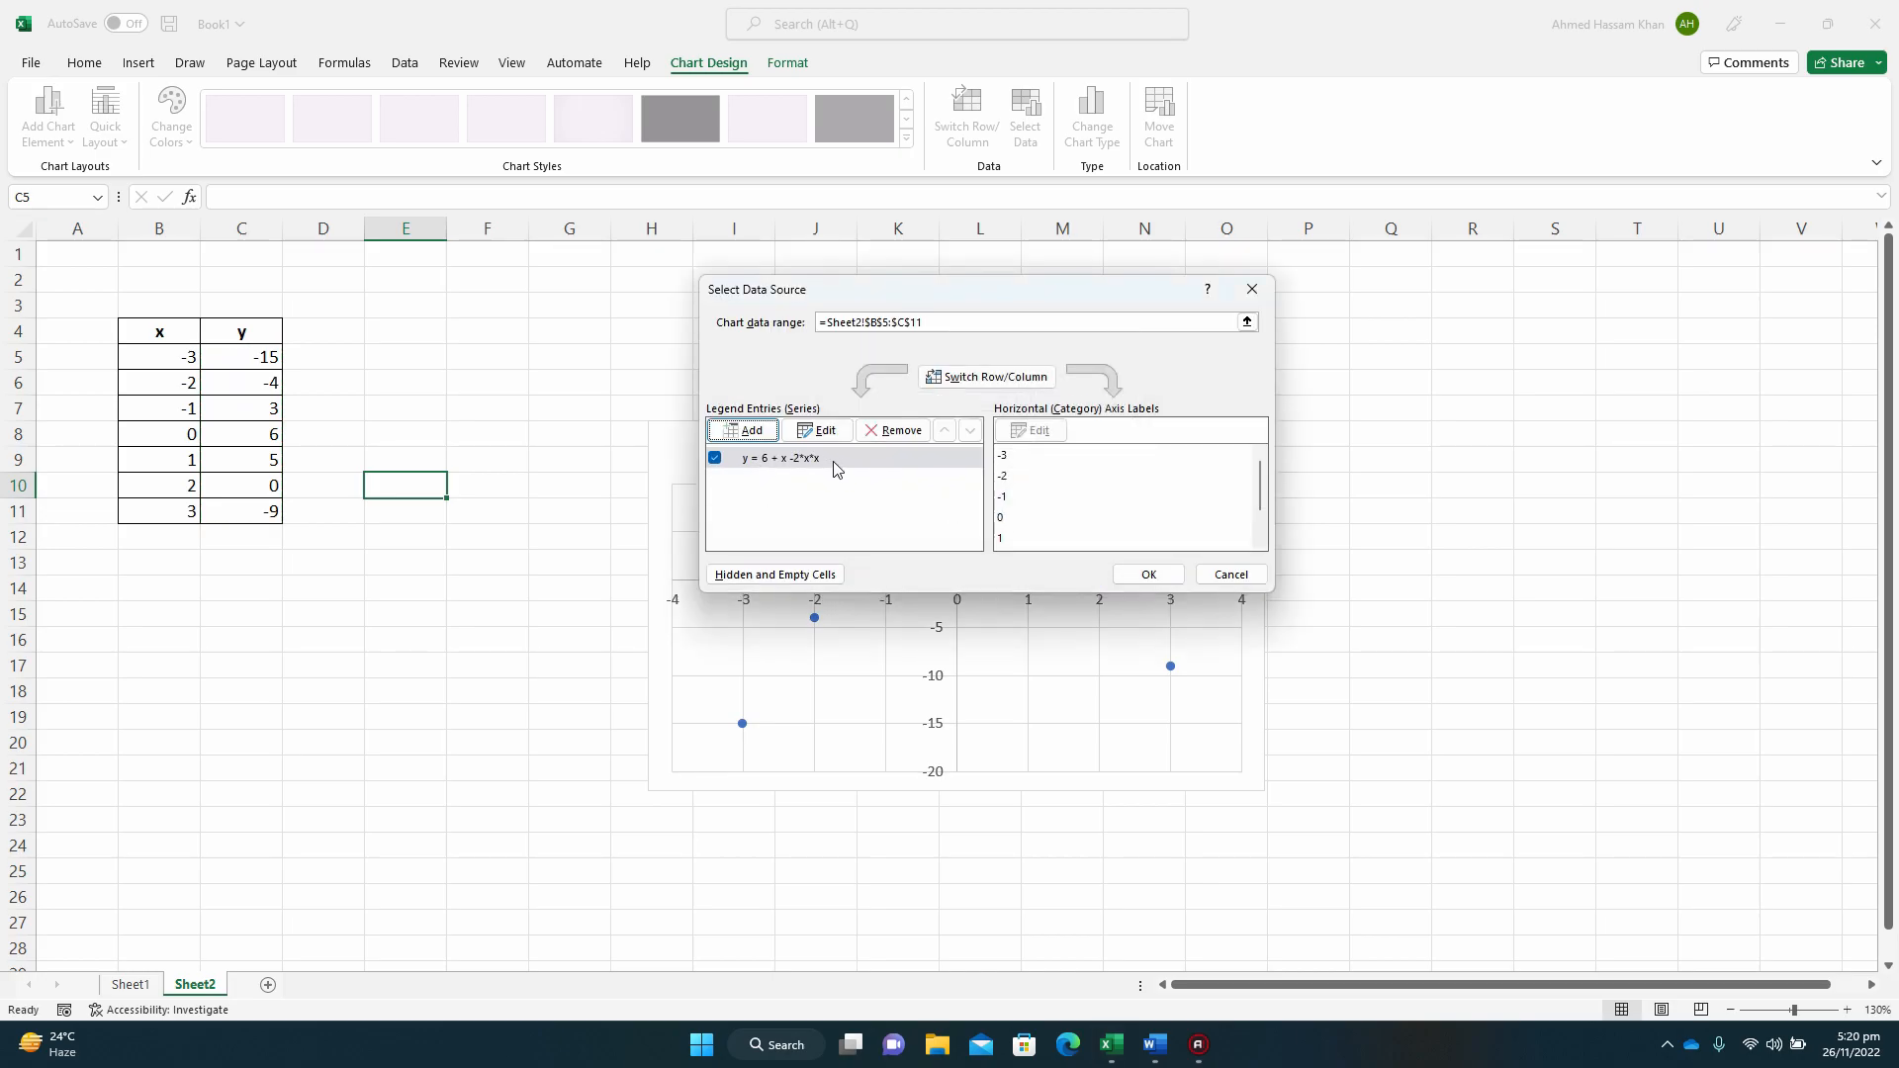
{"action": "left_click", "coordinate": [1150, 576]}
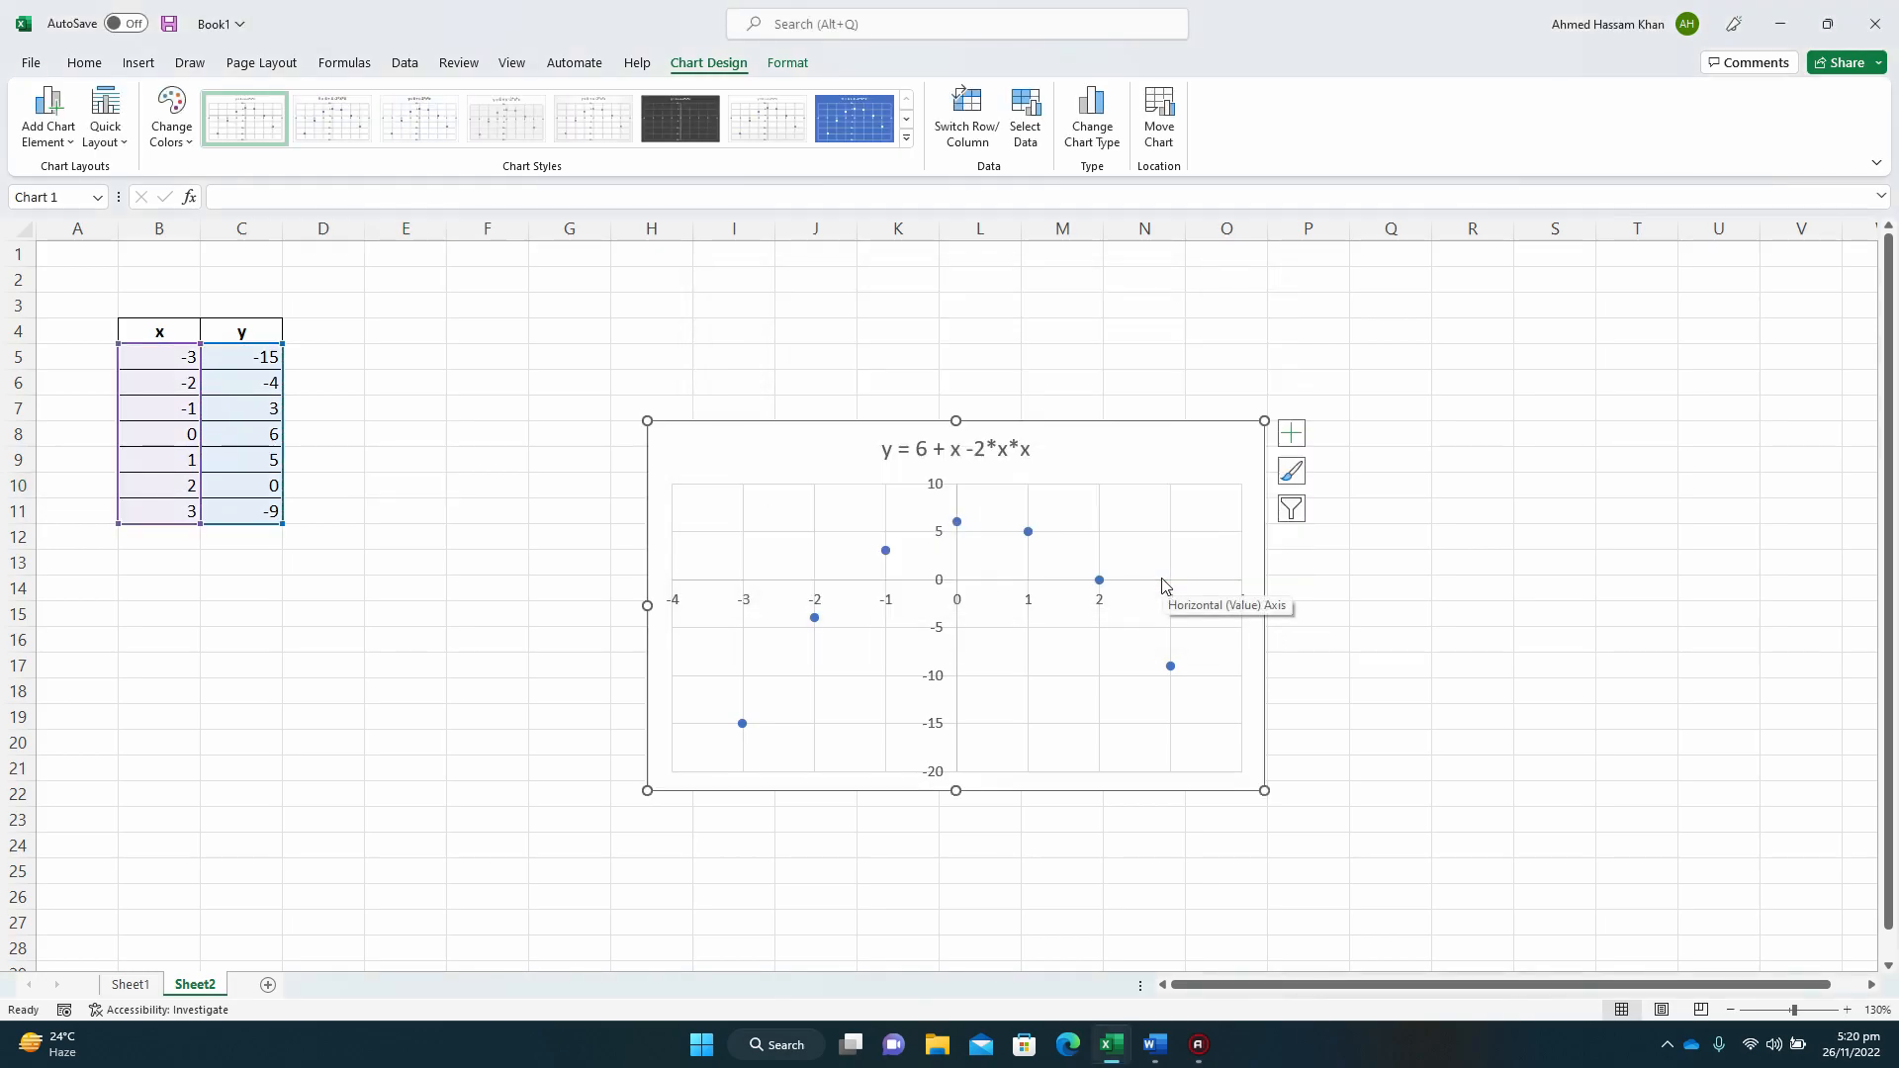
Step: Apply the quick layout with axis titles, minor gridlines and no chart title, and delete its legend
{"action": "mouse_move", "coordinate": [699, 645]}
{"action": "left_mouse_down"}
{"action": "mouse_move", "coordinate": [743, 733]}
{"action": "mouse_move", "coordinate": [704, 636]}
{"action": "left_mouse_up"}
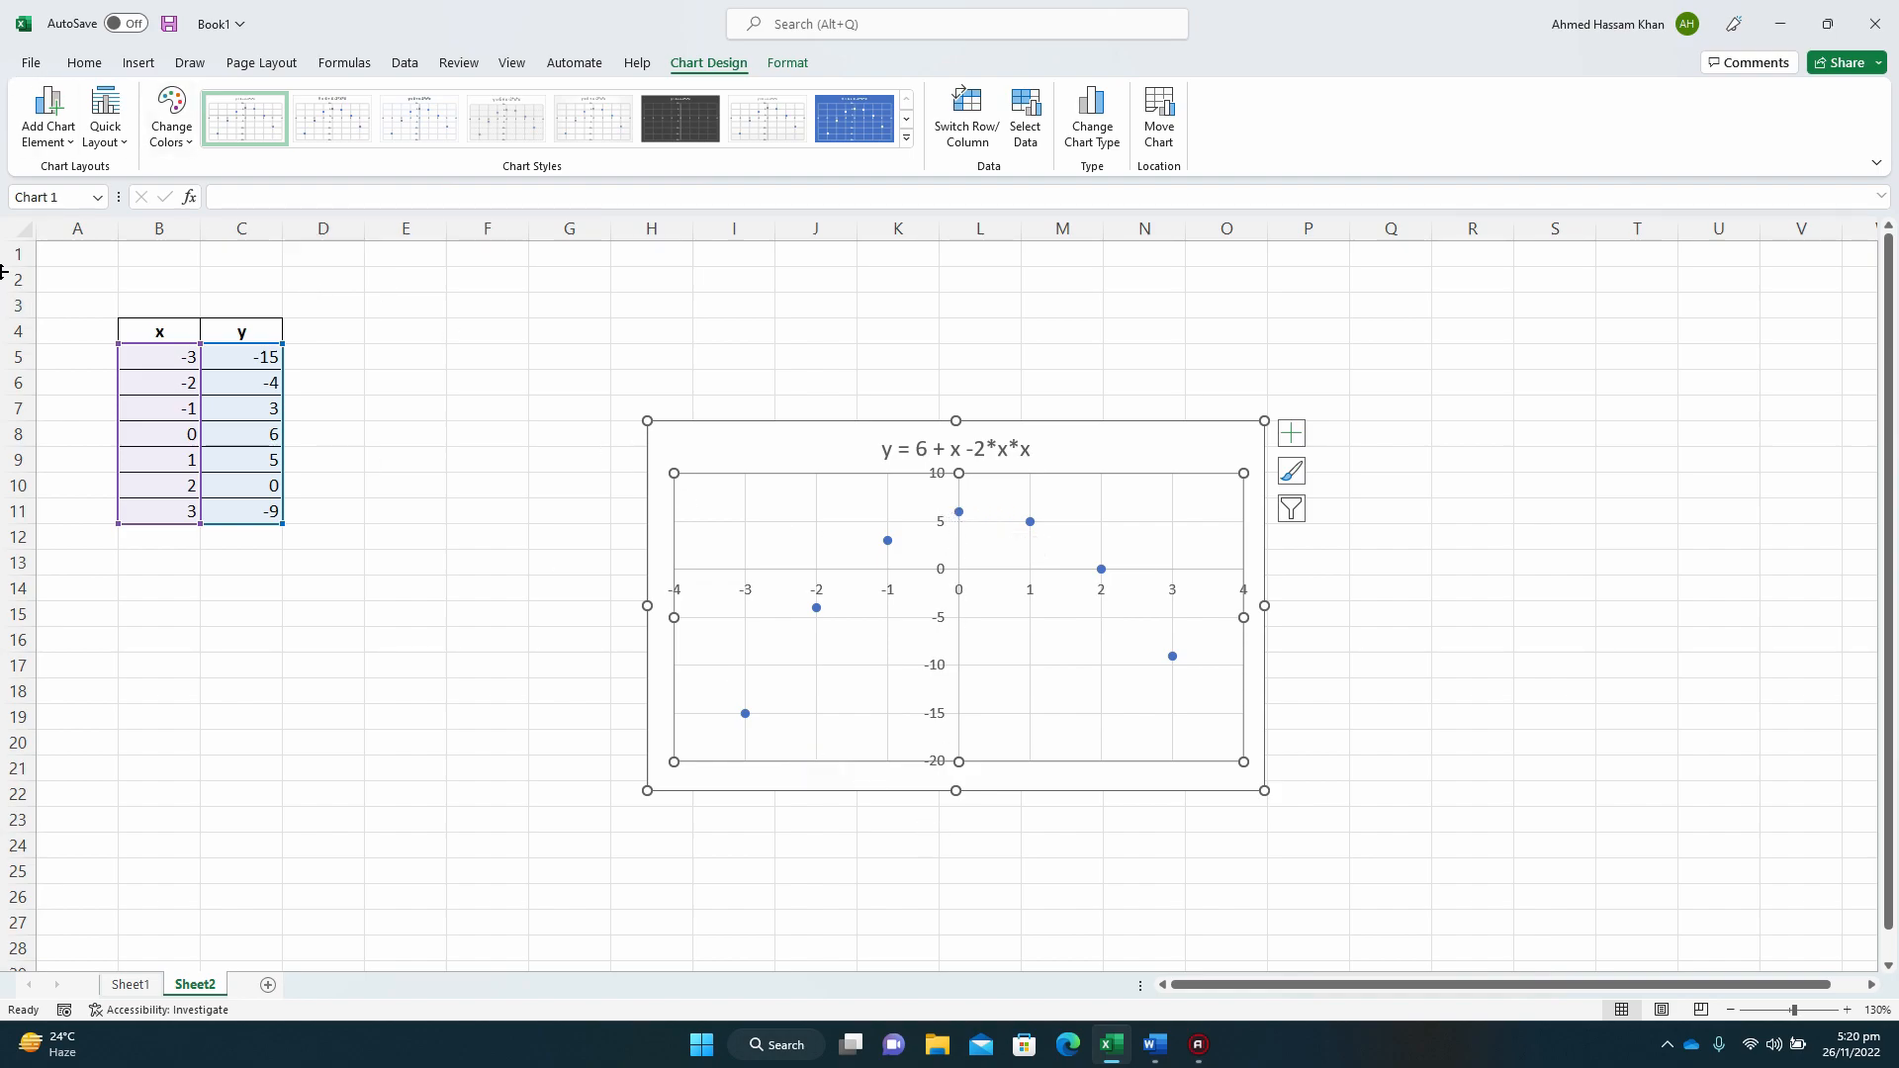
{"action": "left_click", "coordinate": [104, 128]}
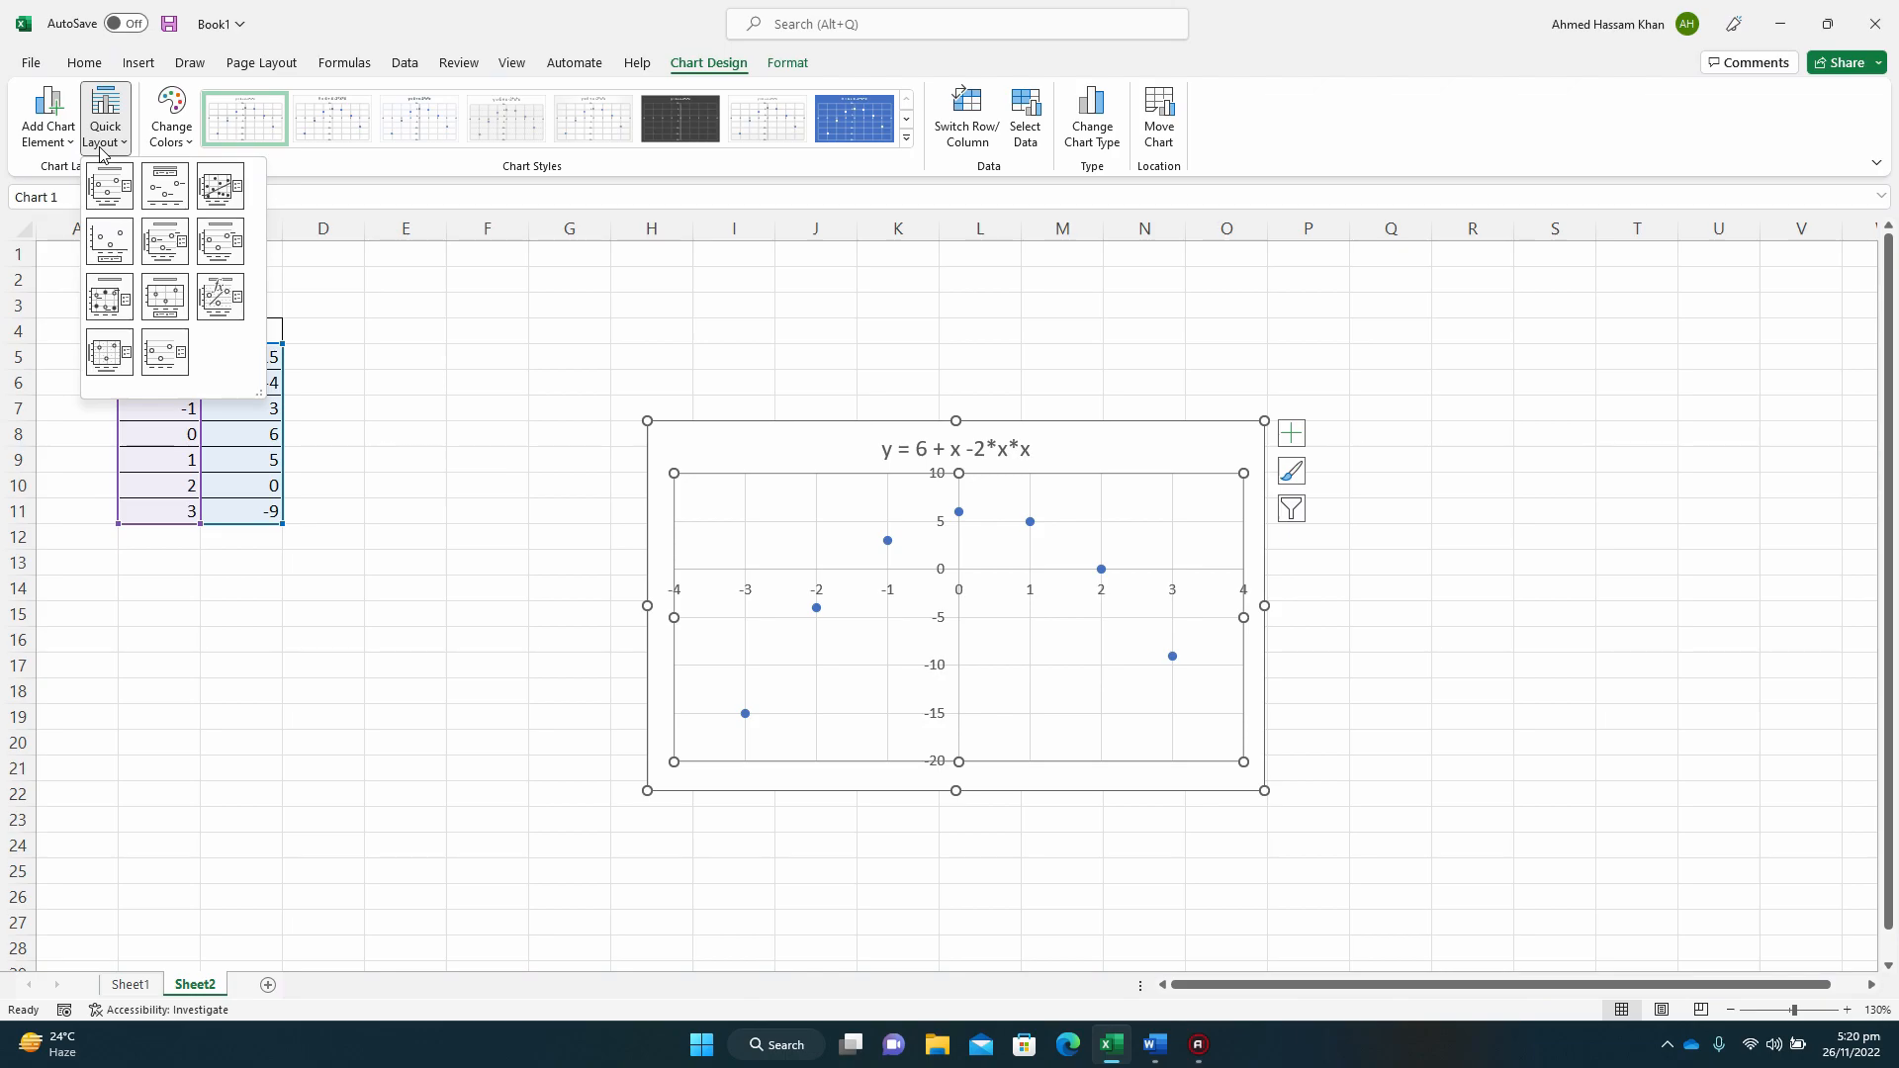
{"action": "left_click", "coordinate": [110, 364]}
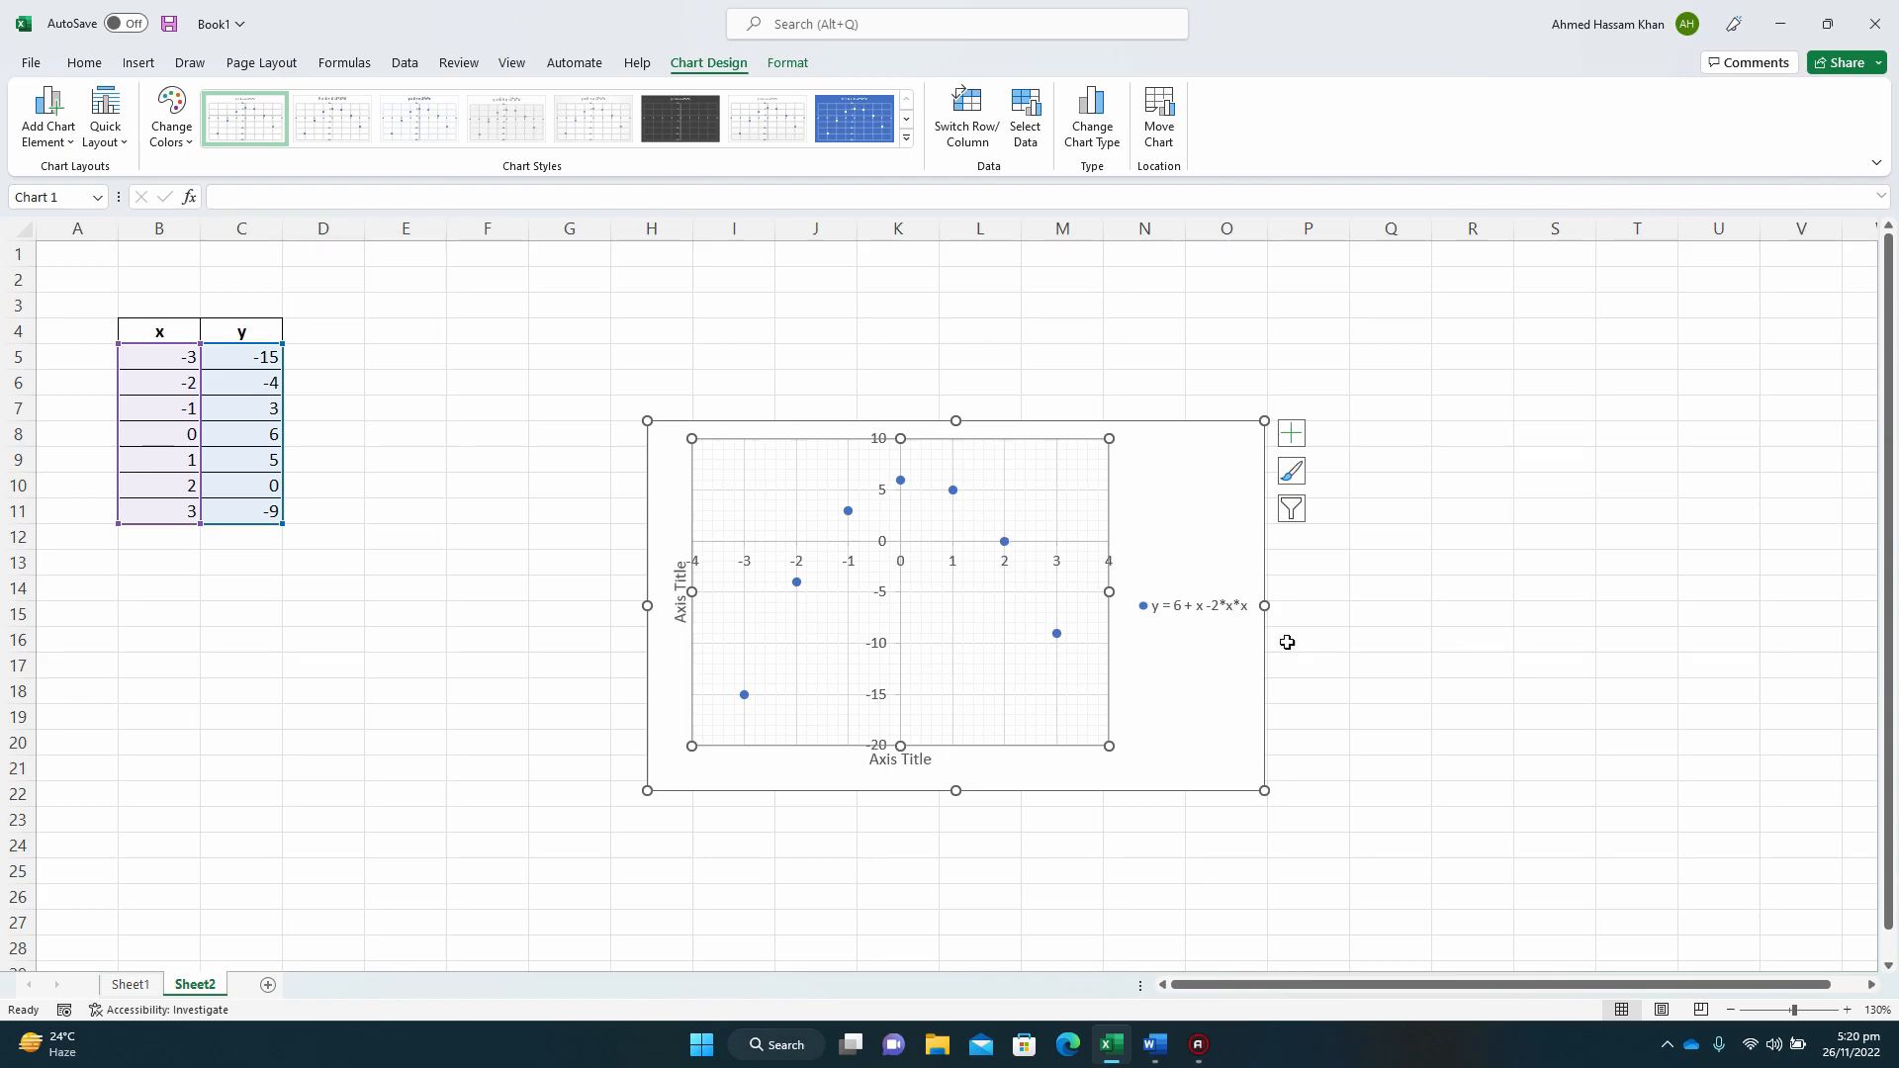
{"action": "left_click", "coordinate": [1216, 622]}
{"action": "key", "text": "Delete"}
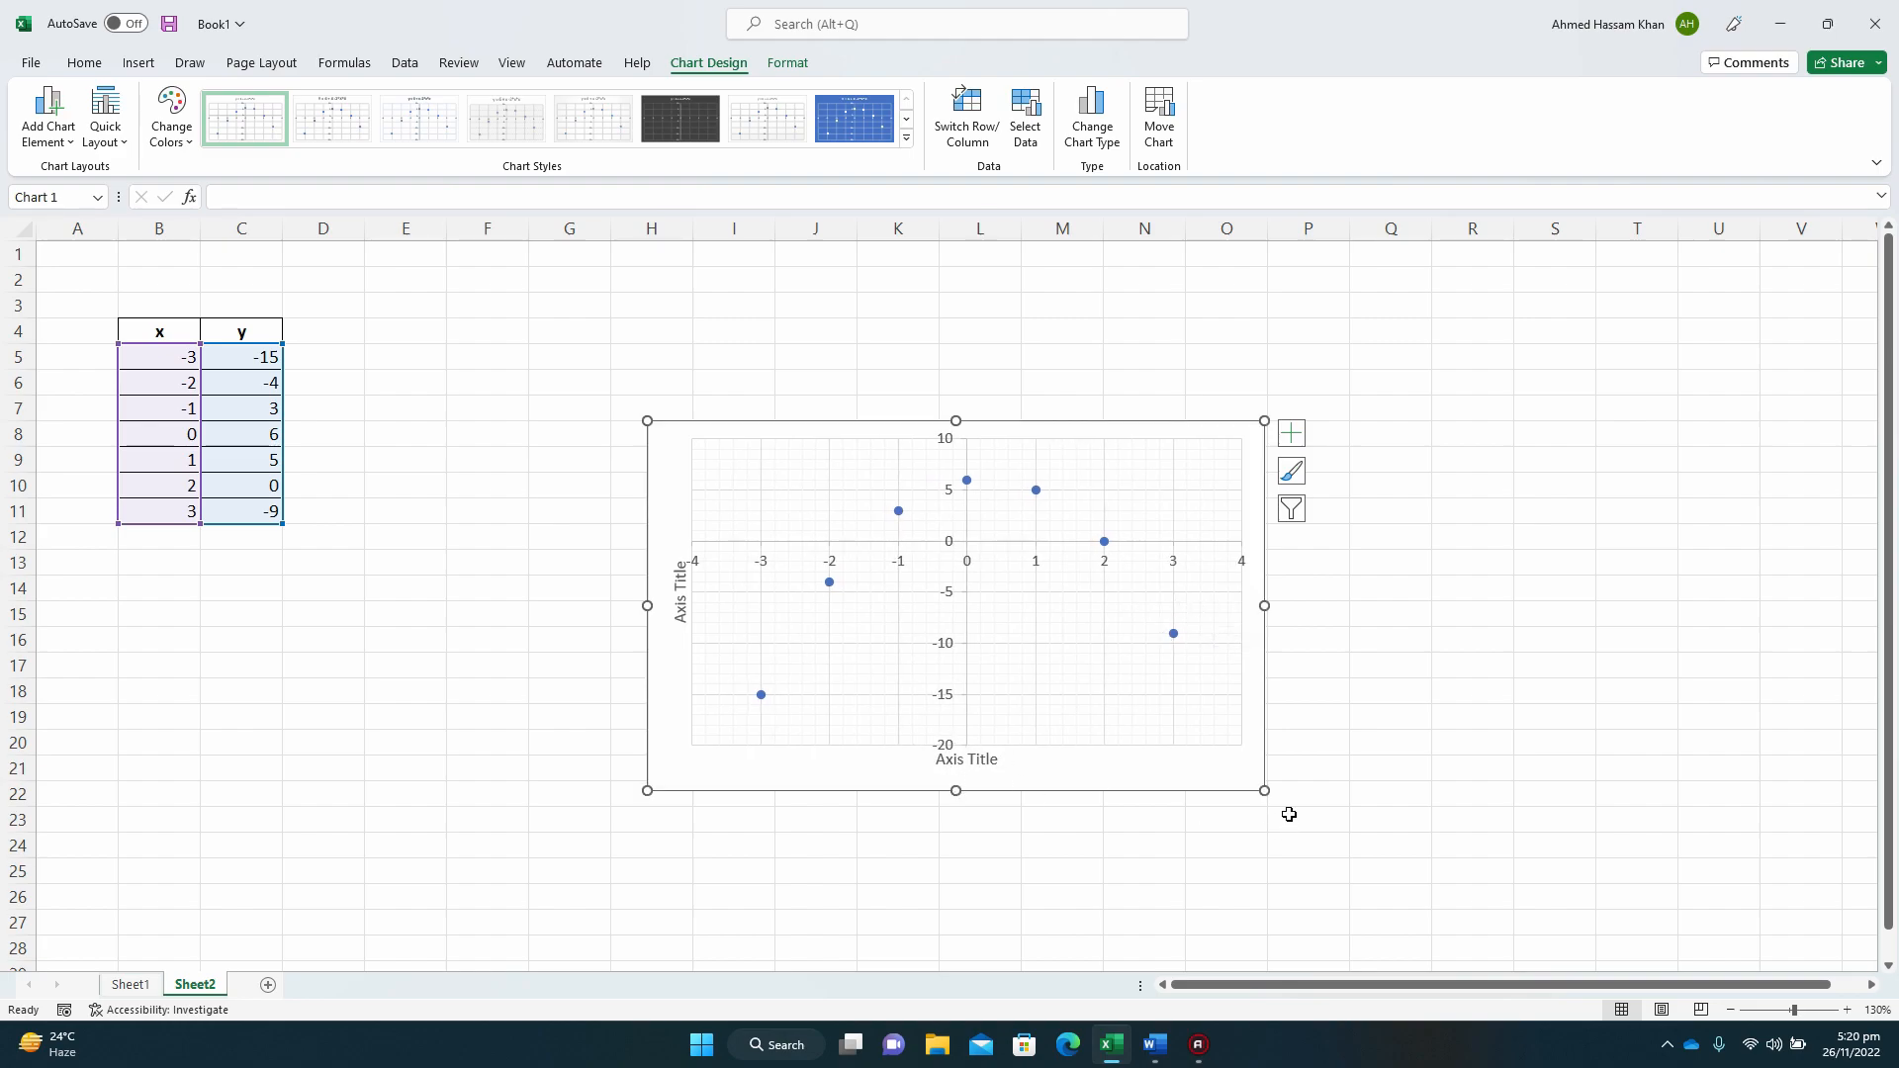
Step: Resize the scatter chart to be taller and slightly narrower, ending at about row 26 and the middle of column O
{"action": "left_click_drag", "start_coordinate": [1269, 793], "coordinate": [1221, 903]}
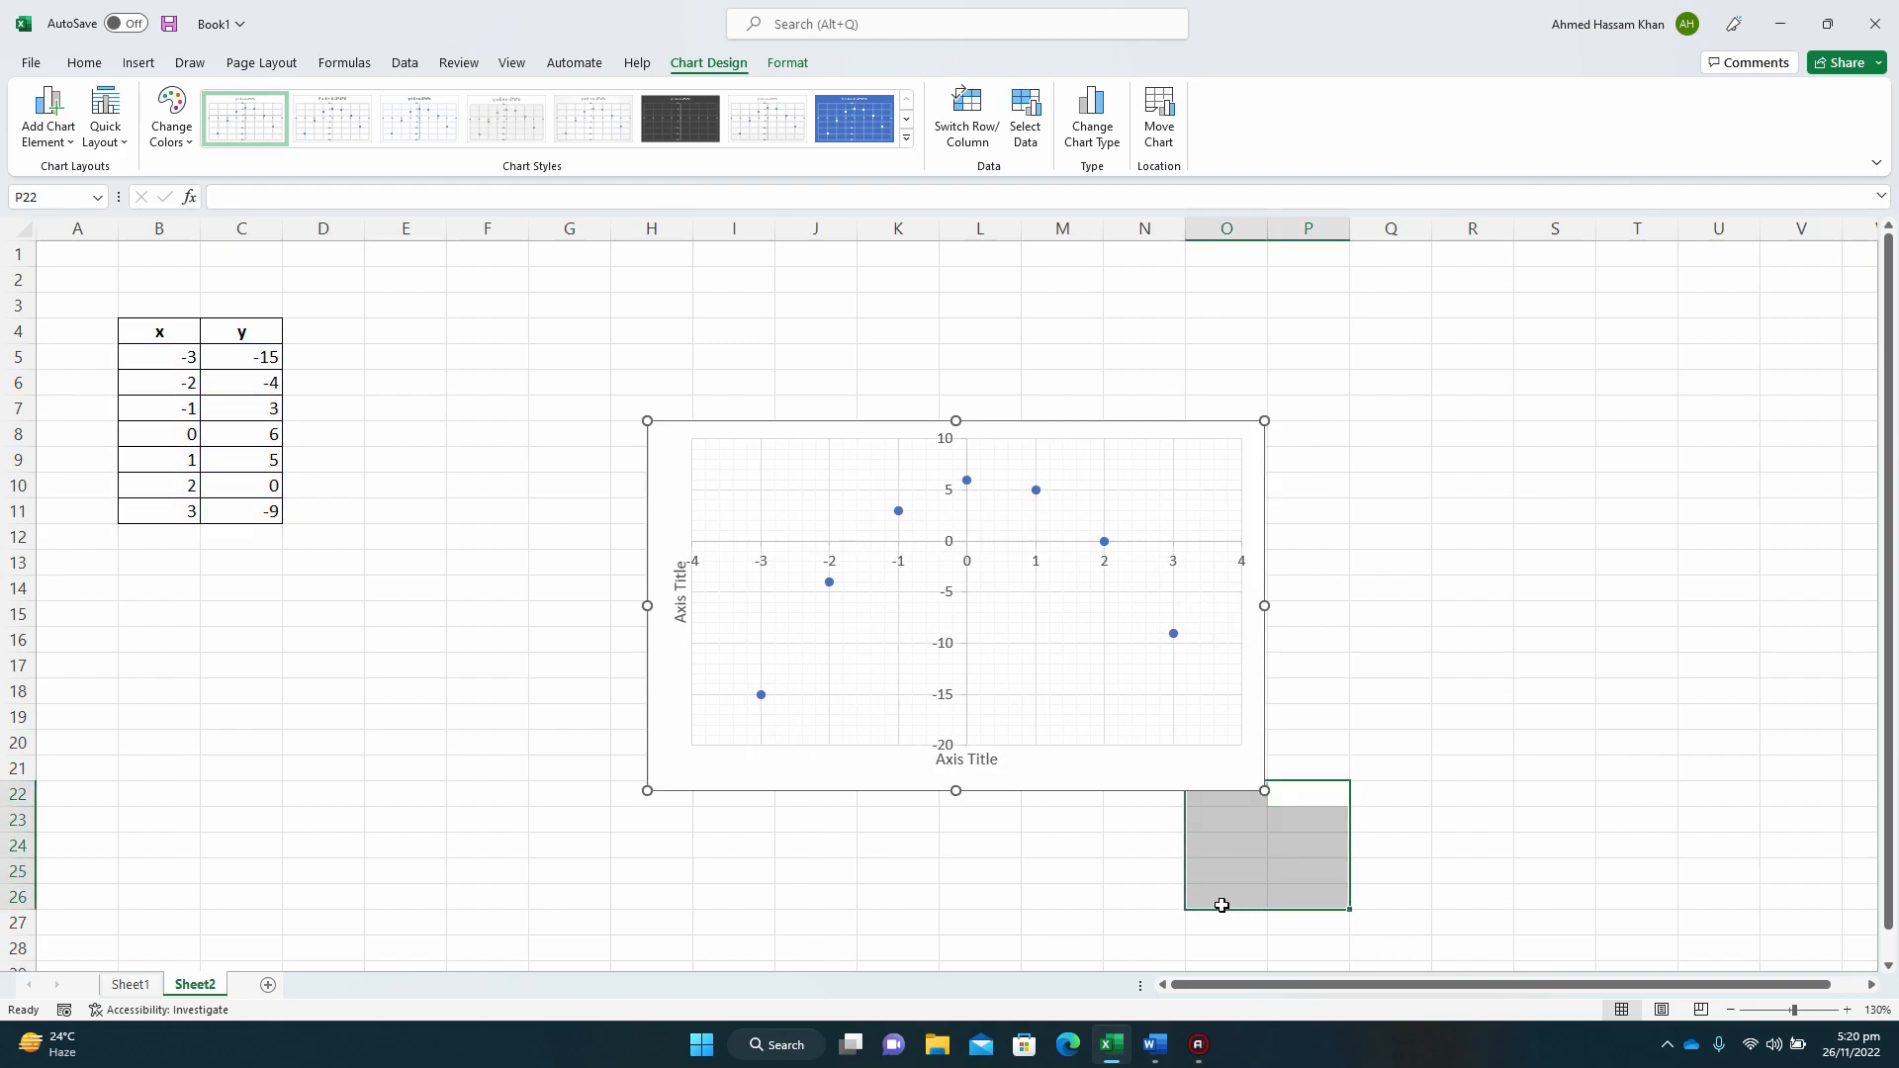
{"action": "left_click", "coordinate": [1236, 751]}
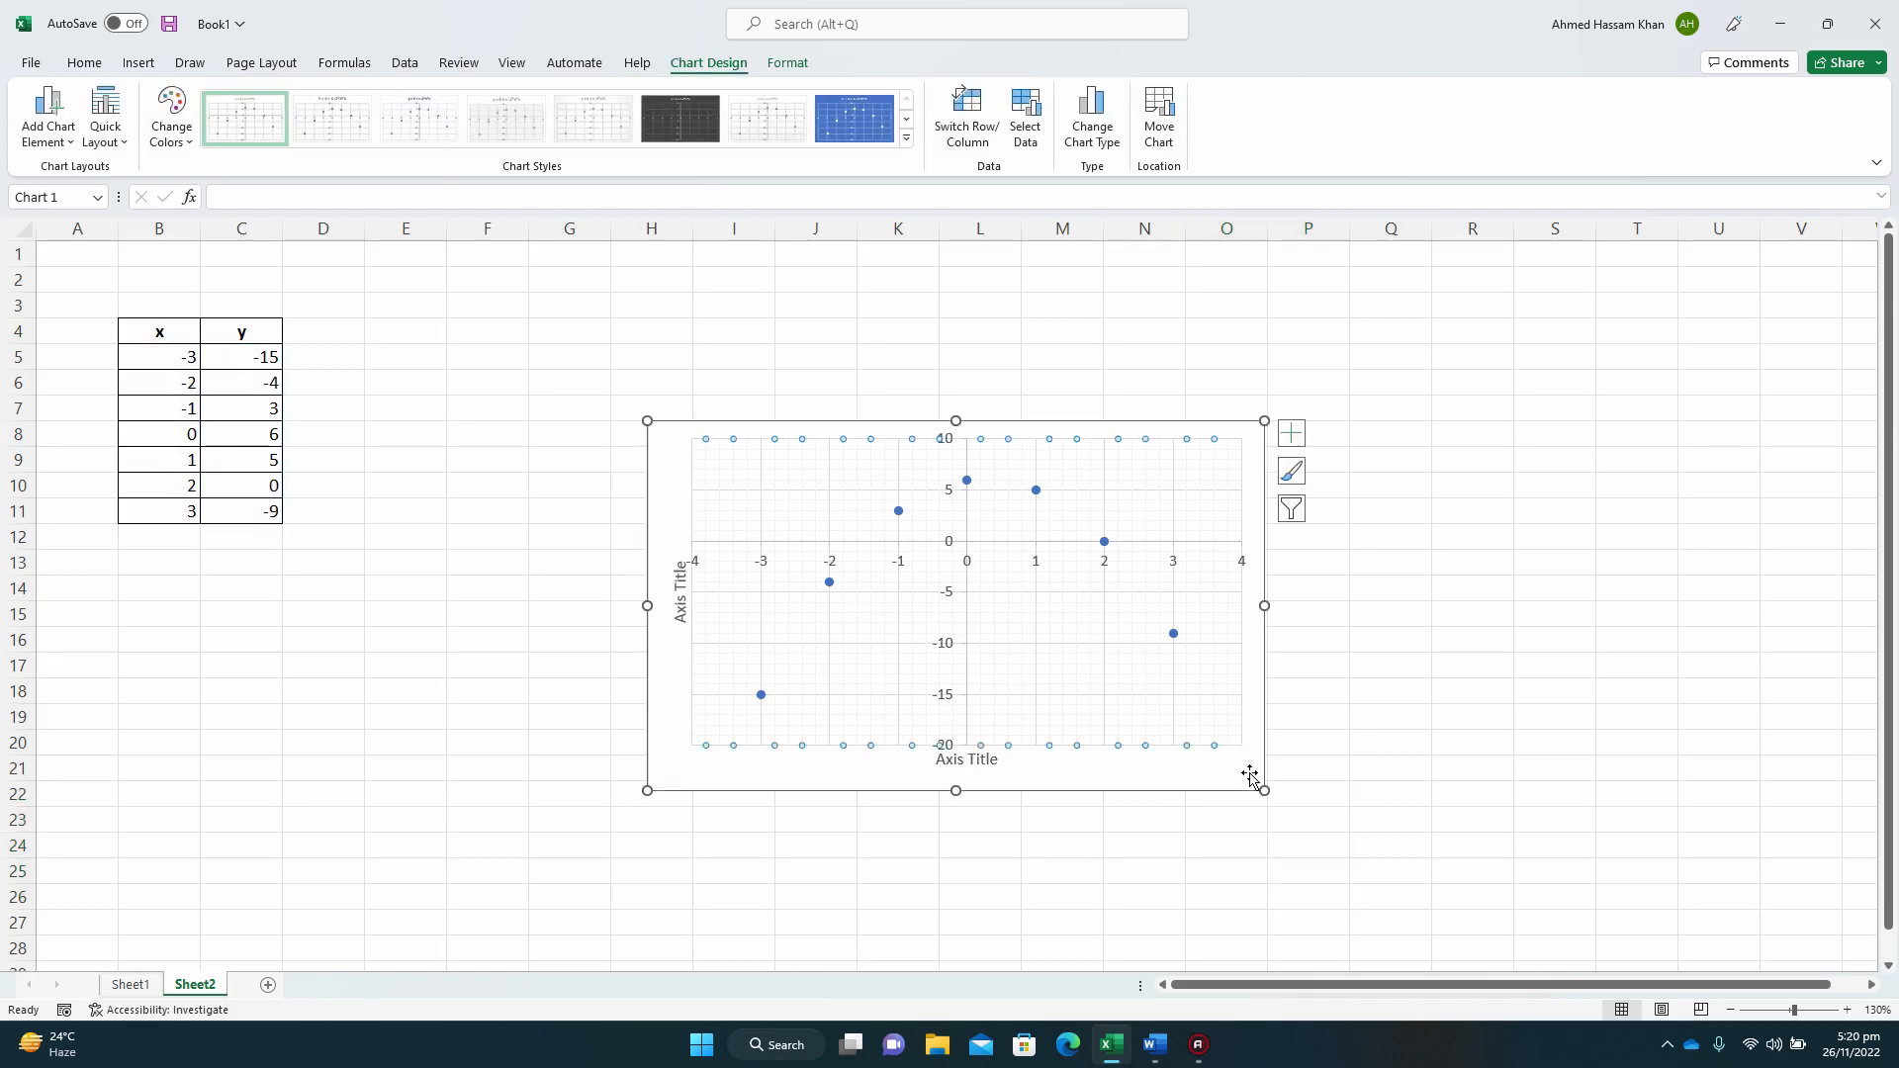
{"action": "left_click_drag", "start_coordinate": [1264, 791], "coordinate": [1219, 897]}
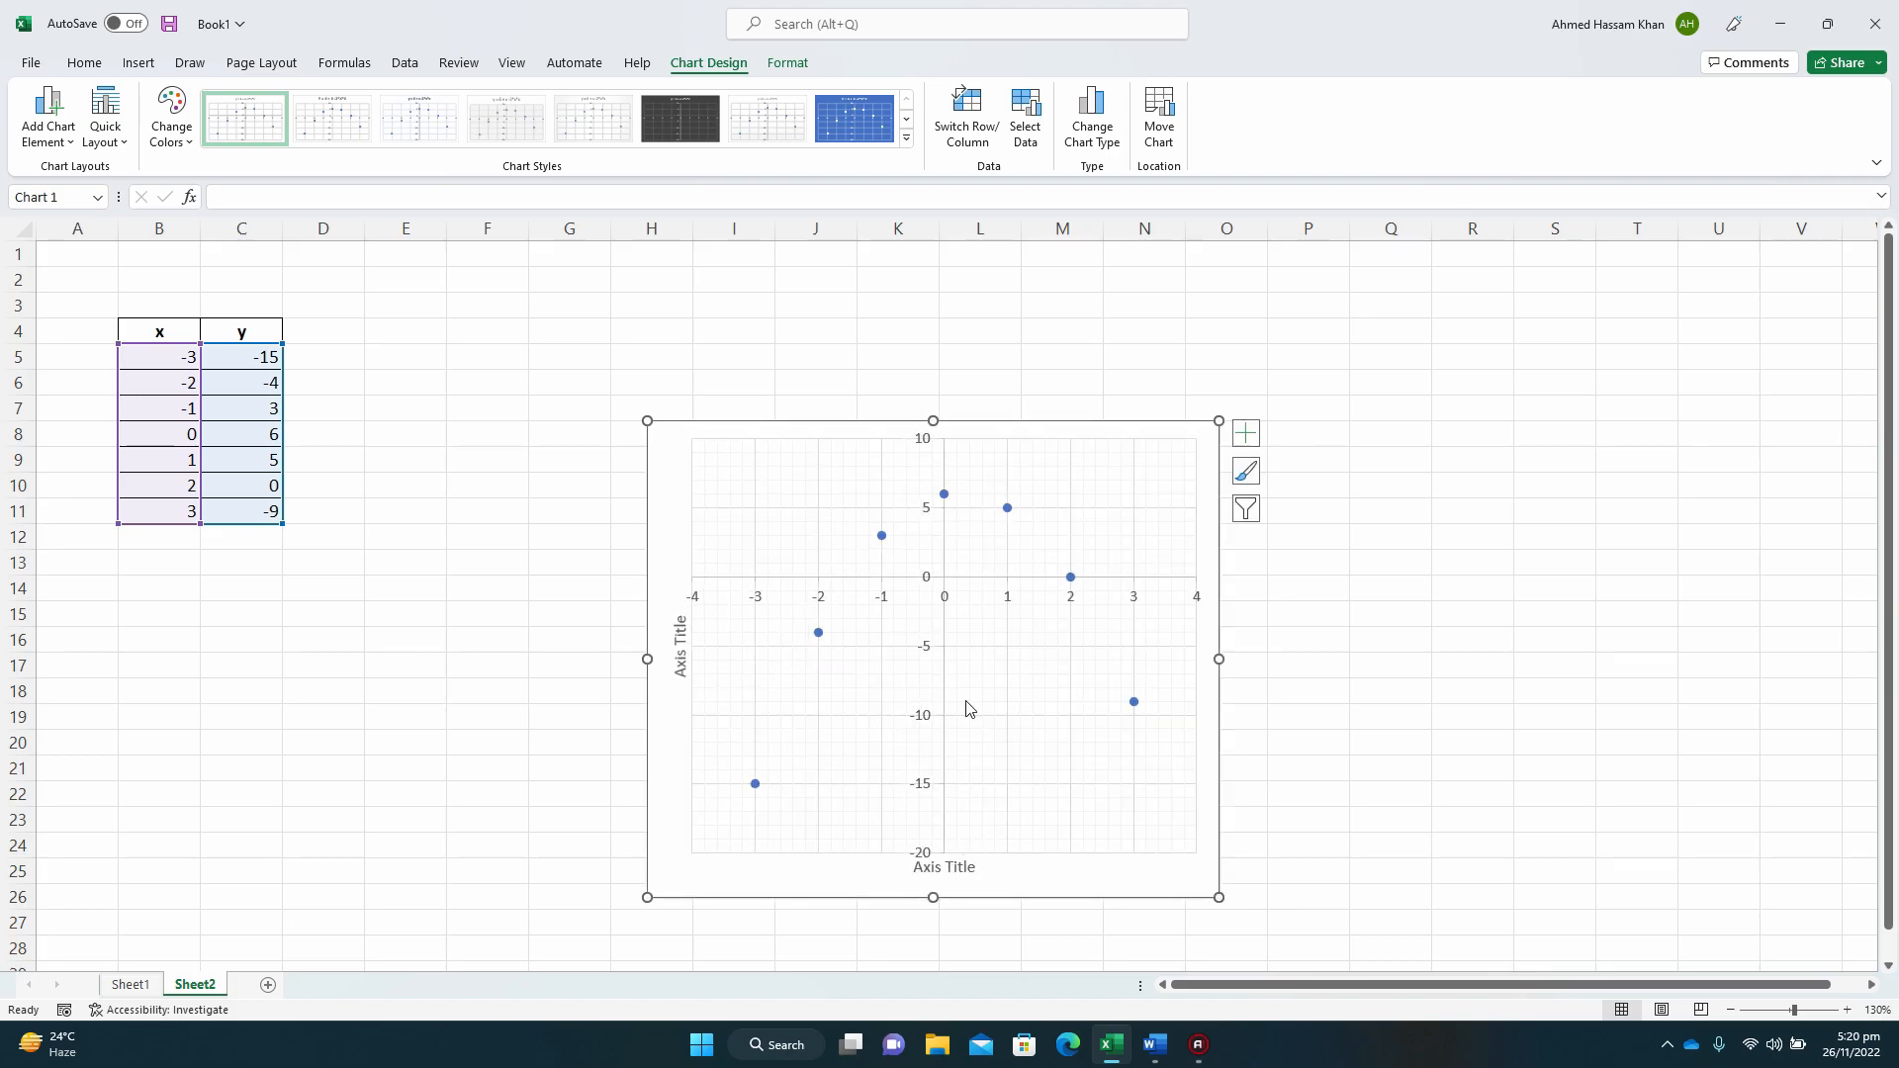
{"action": "left_click", "coordinate": [1235, 659]}
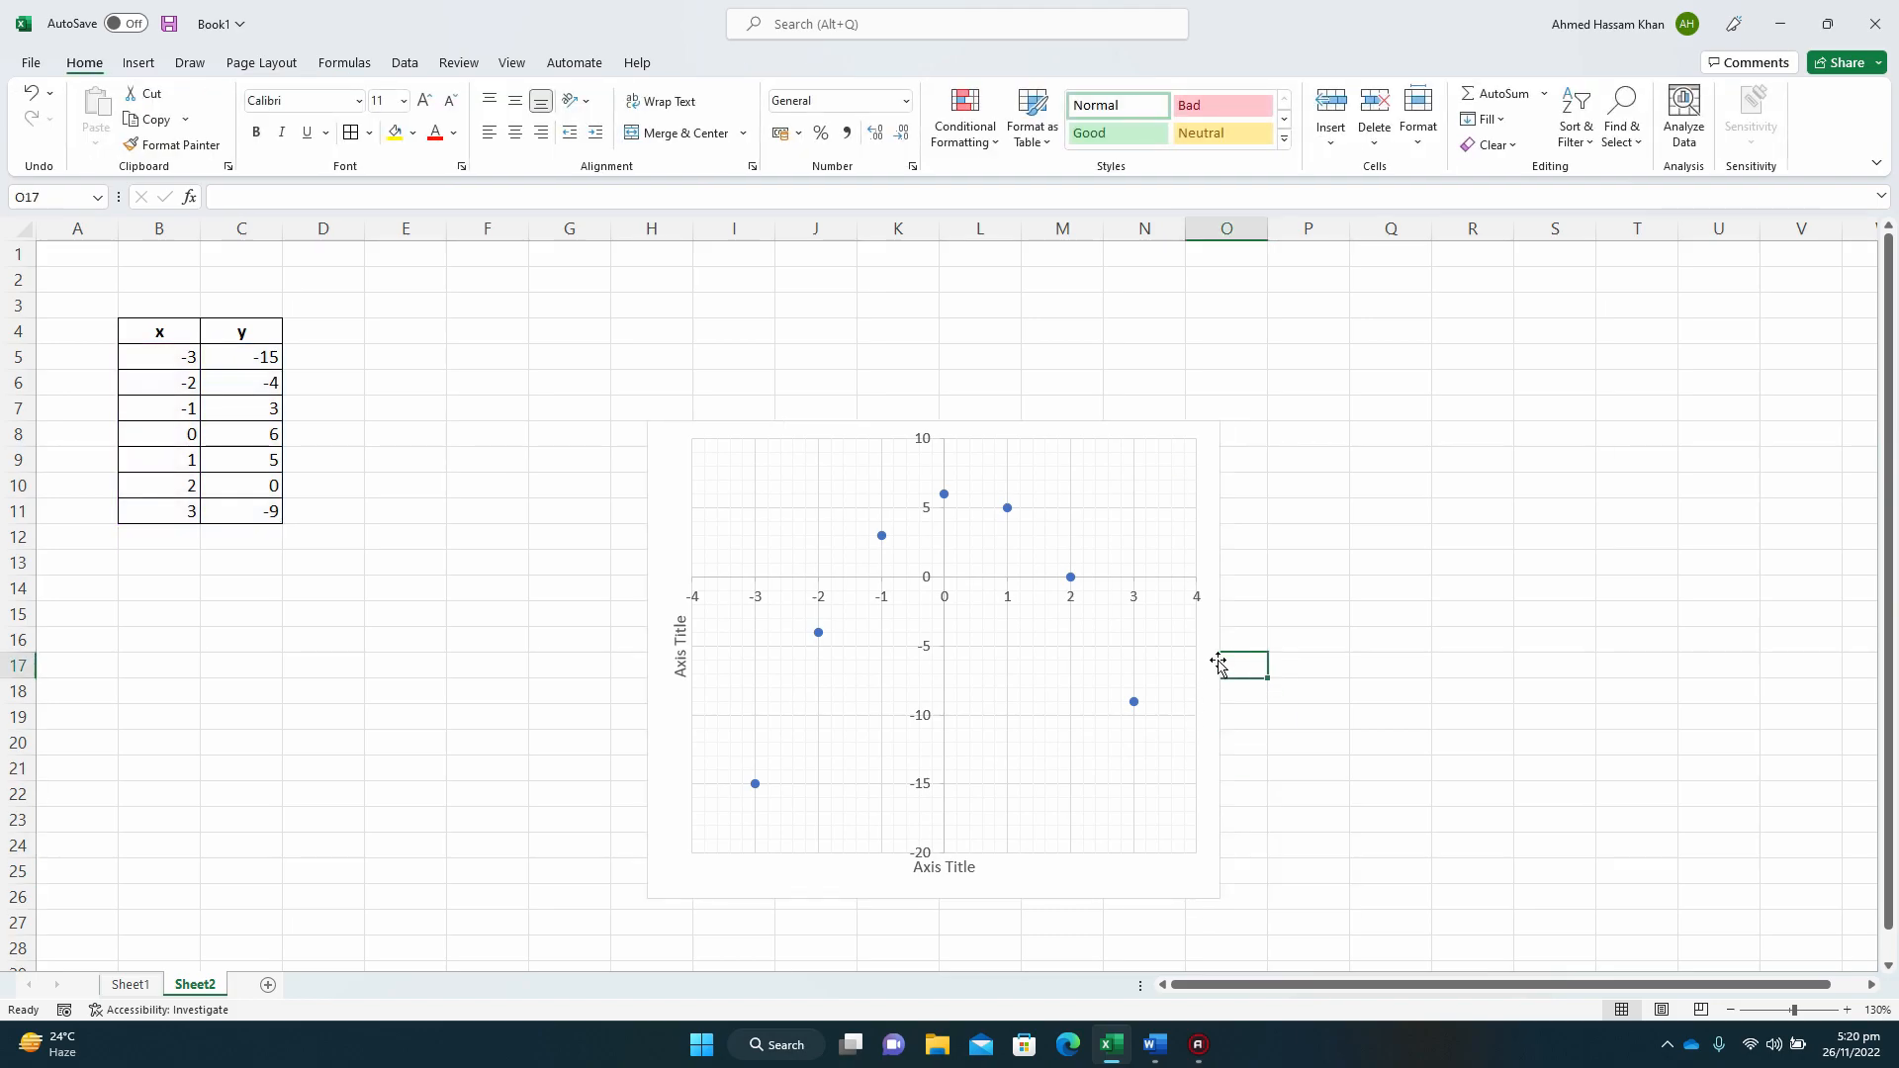
{"action": "left_click", "coordinate": [1205, 659]}
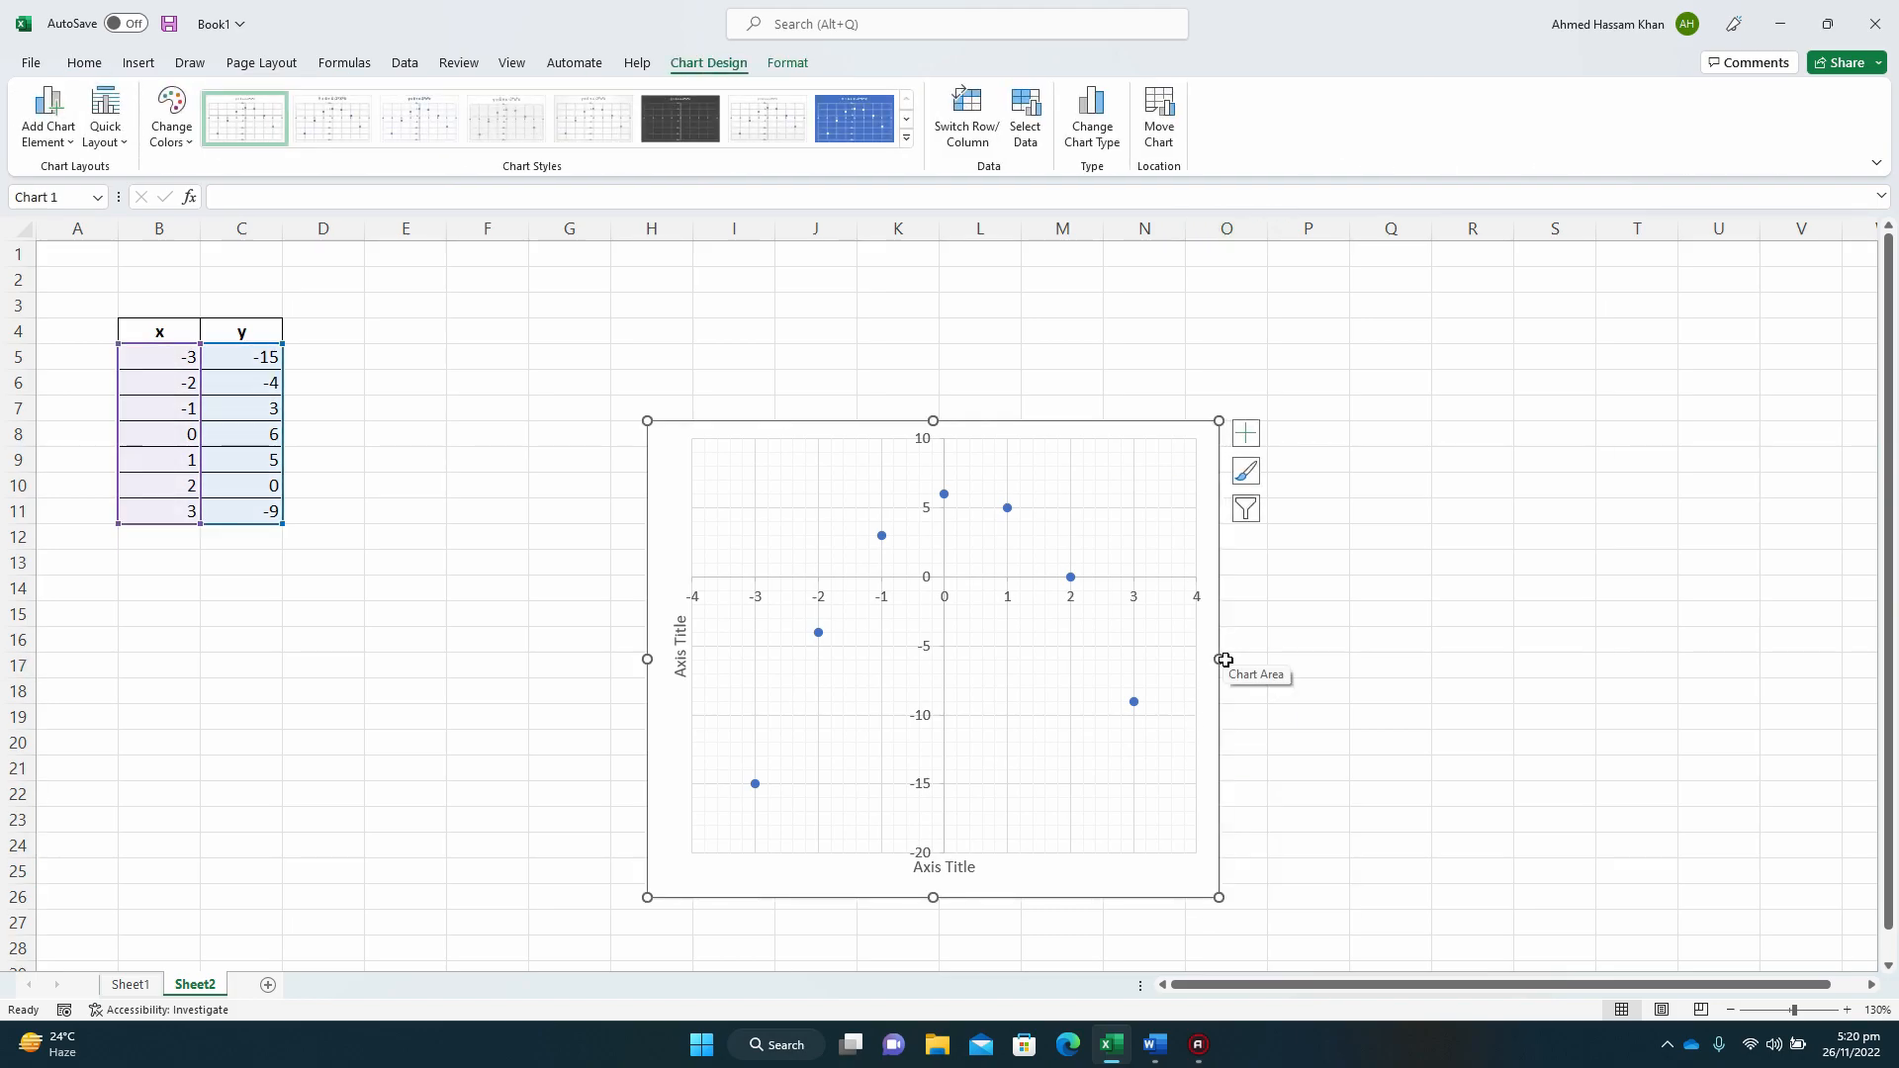
{"action": "left_click", "coordinate": [1235, 659]}
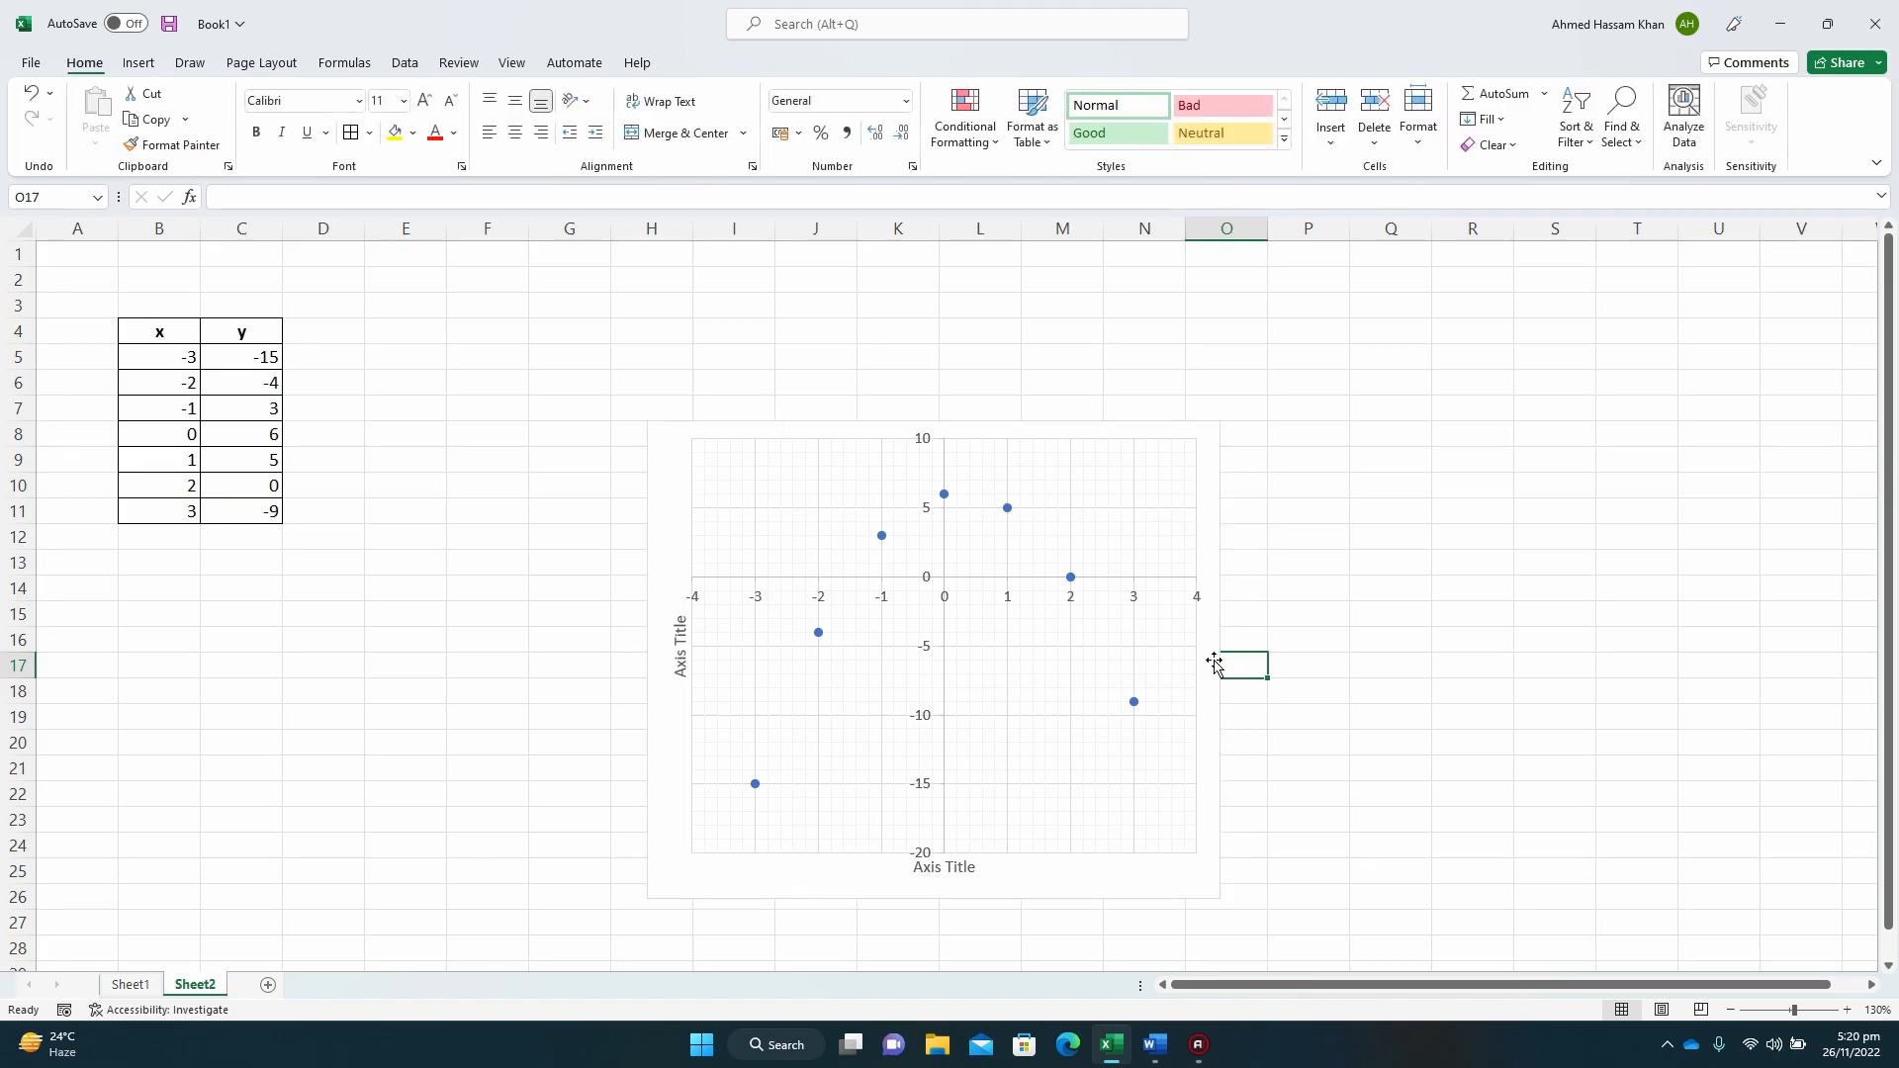
{"action": "left_click", "coordinate": [1214, 659]}
{"action": "left_click_drag", "start_coordinate": [1213, 658], "coordinate": [1225, 659]}
Step: Add a polynomial trendline of order 2 to the chart's data series
{"action": "mouse_move", "coordinate": [1079, 583]}
{"action": "left_click", "coordinate": [1078, 583]}
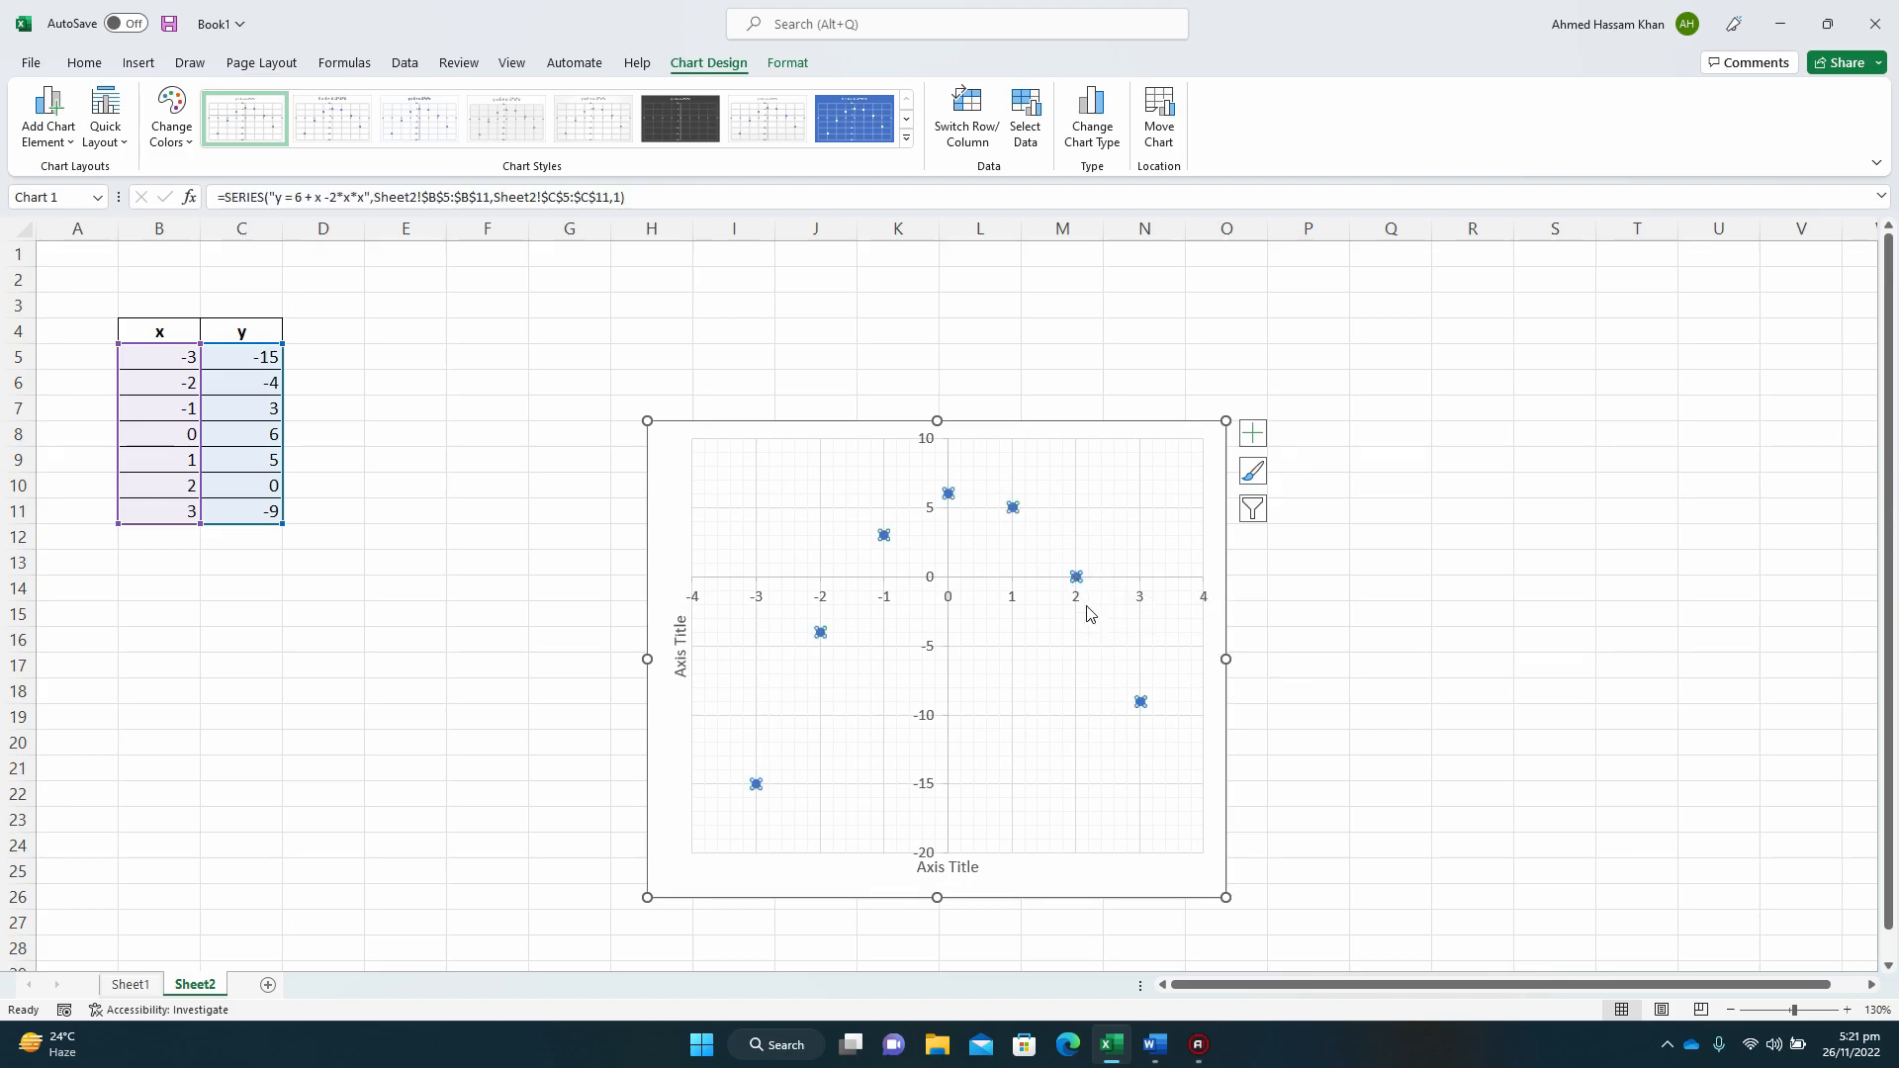
{"action": "right_click", "coordinate": [1078, 581]}
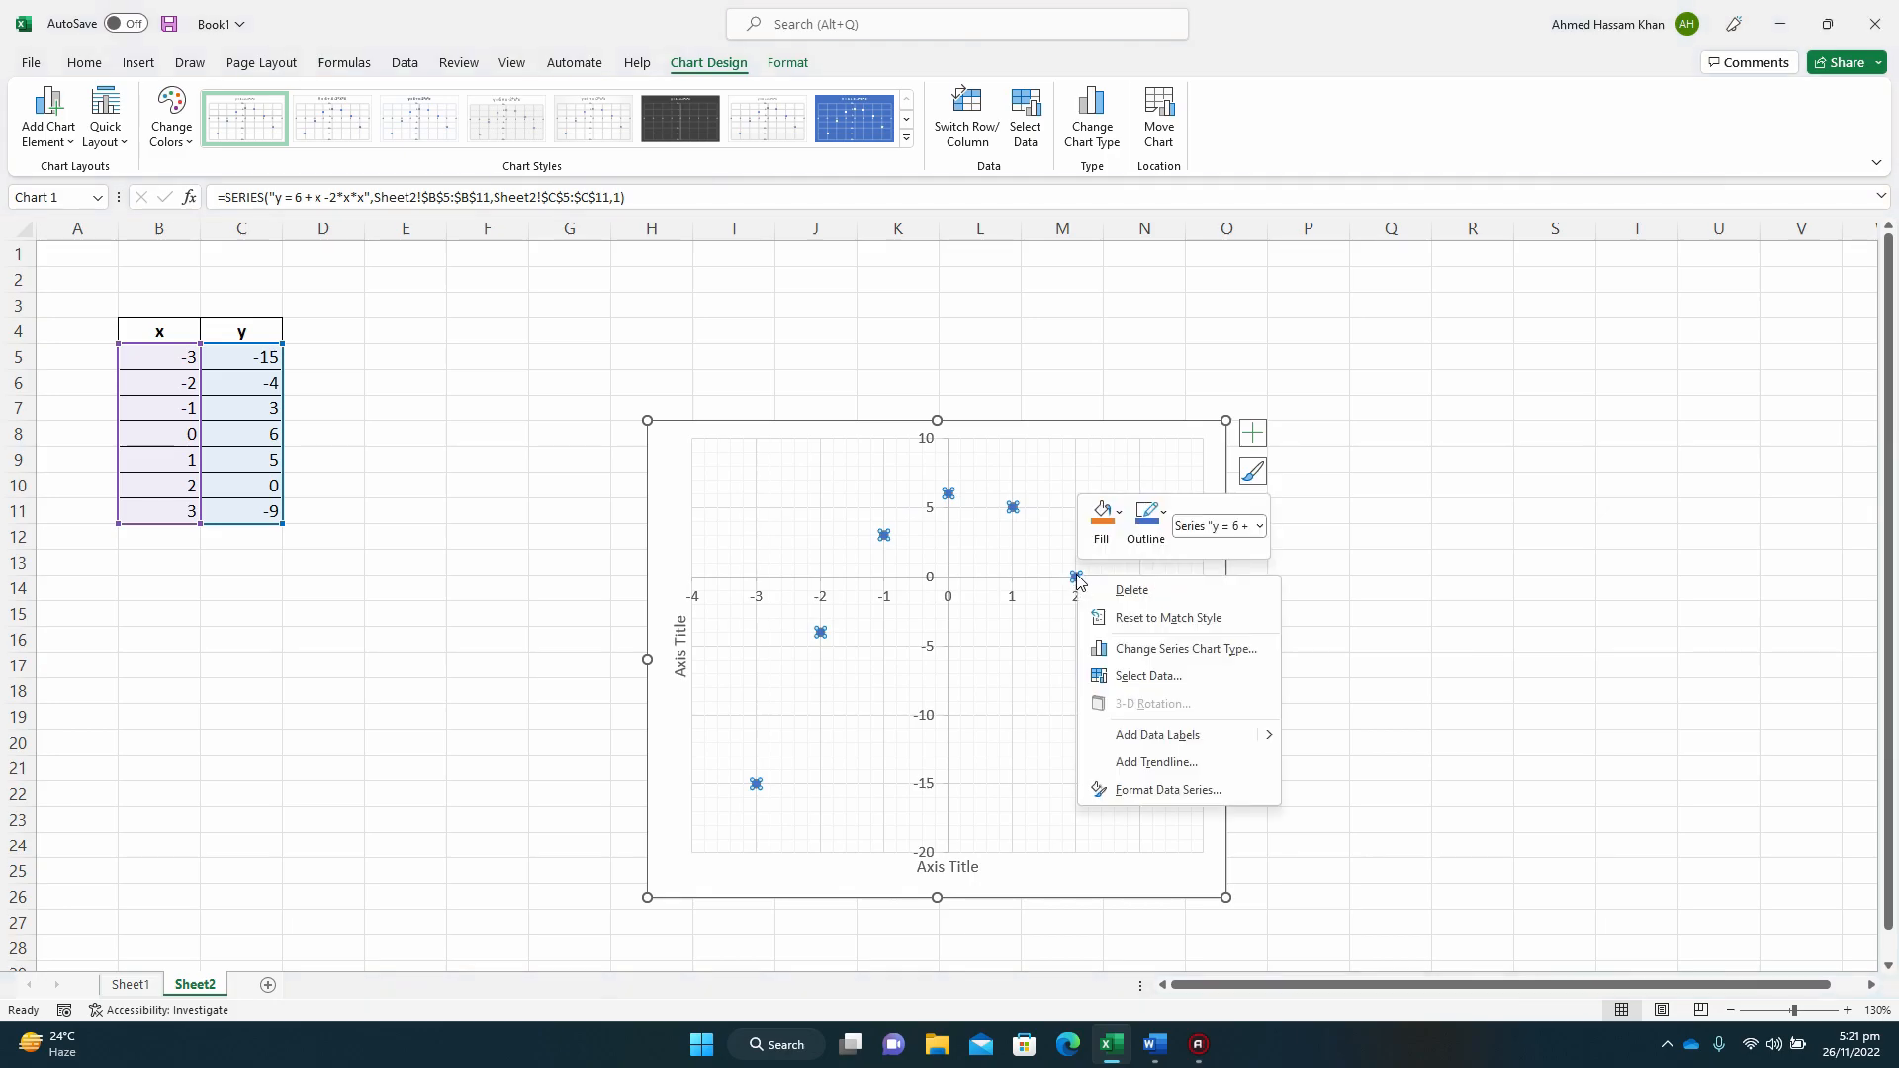
{"action": "left_click", "coordinate": [1200, 770]}
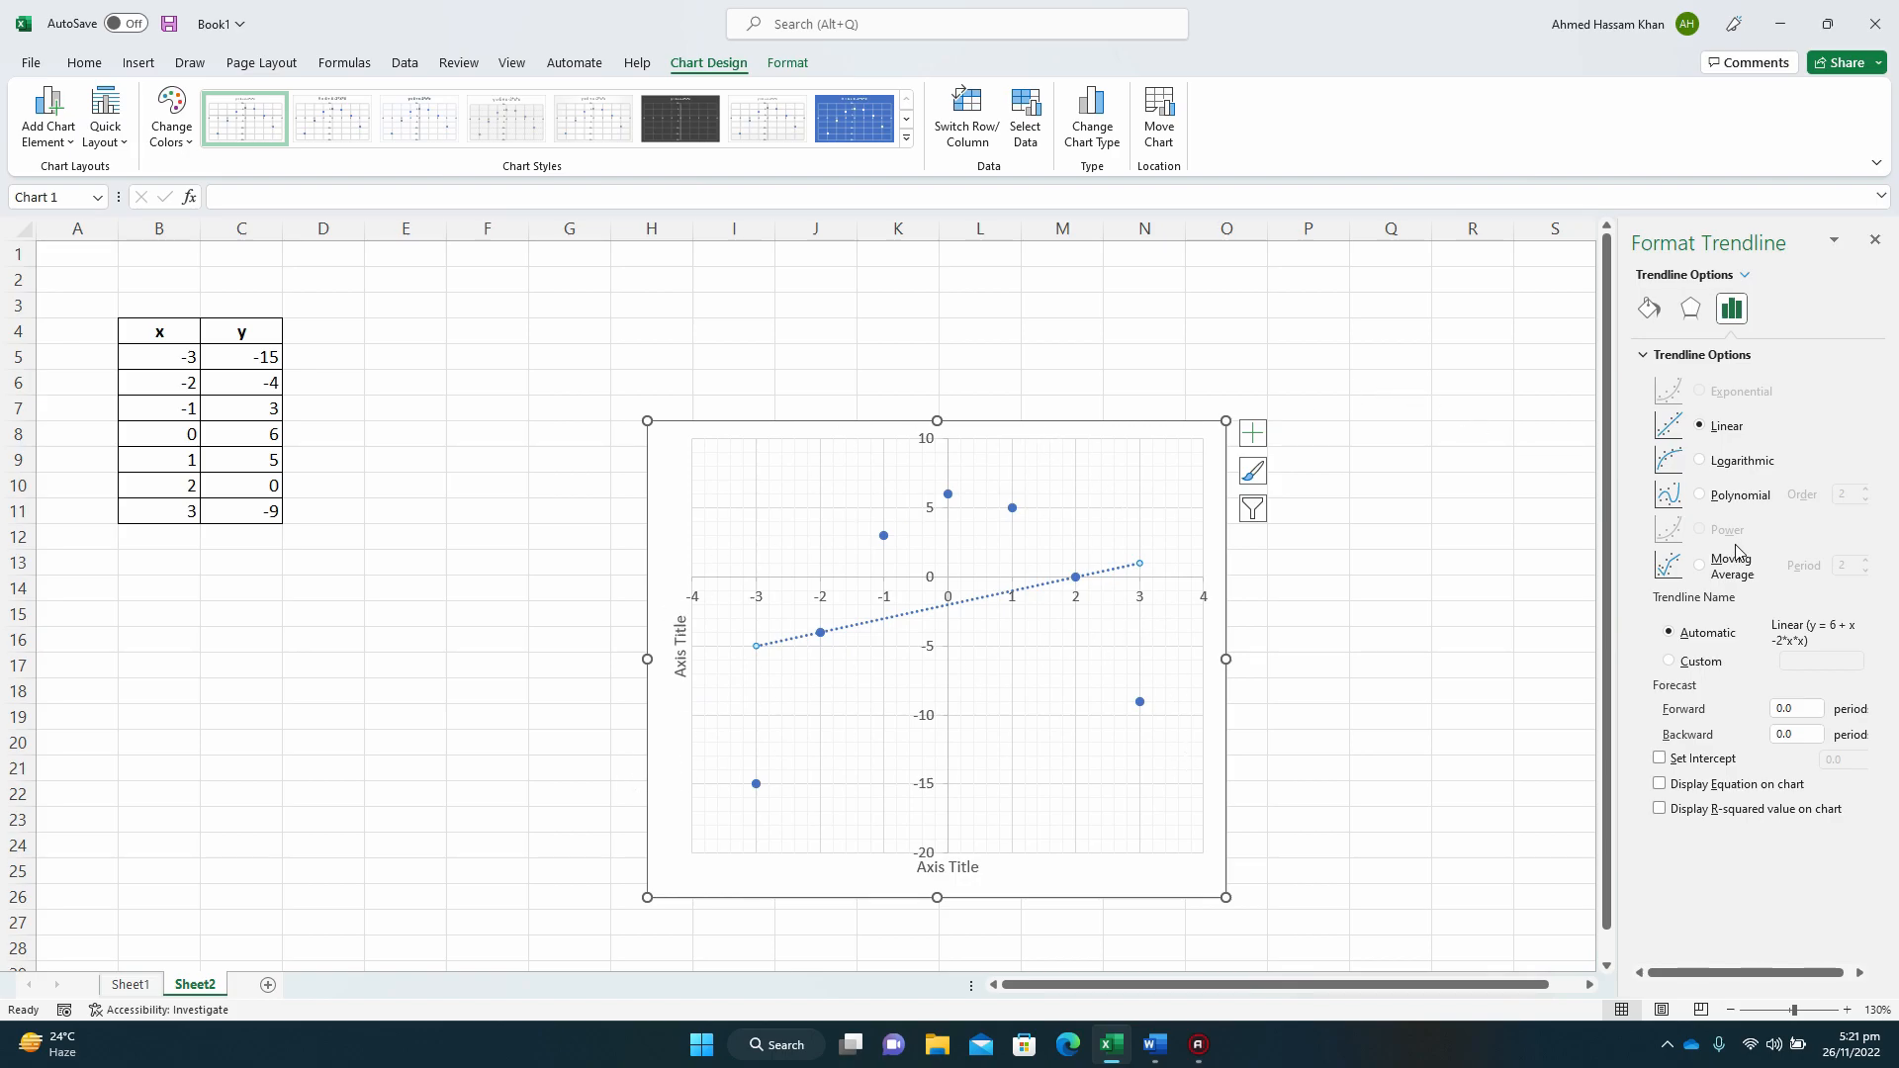
{"action": "left_click", "coordinate": [1701, 496]}
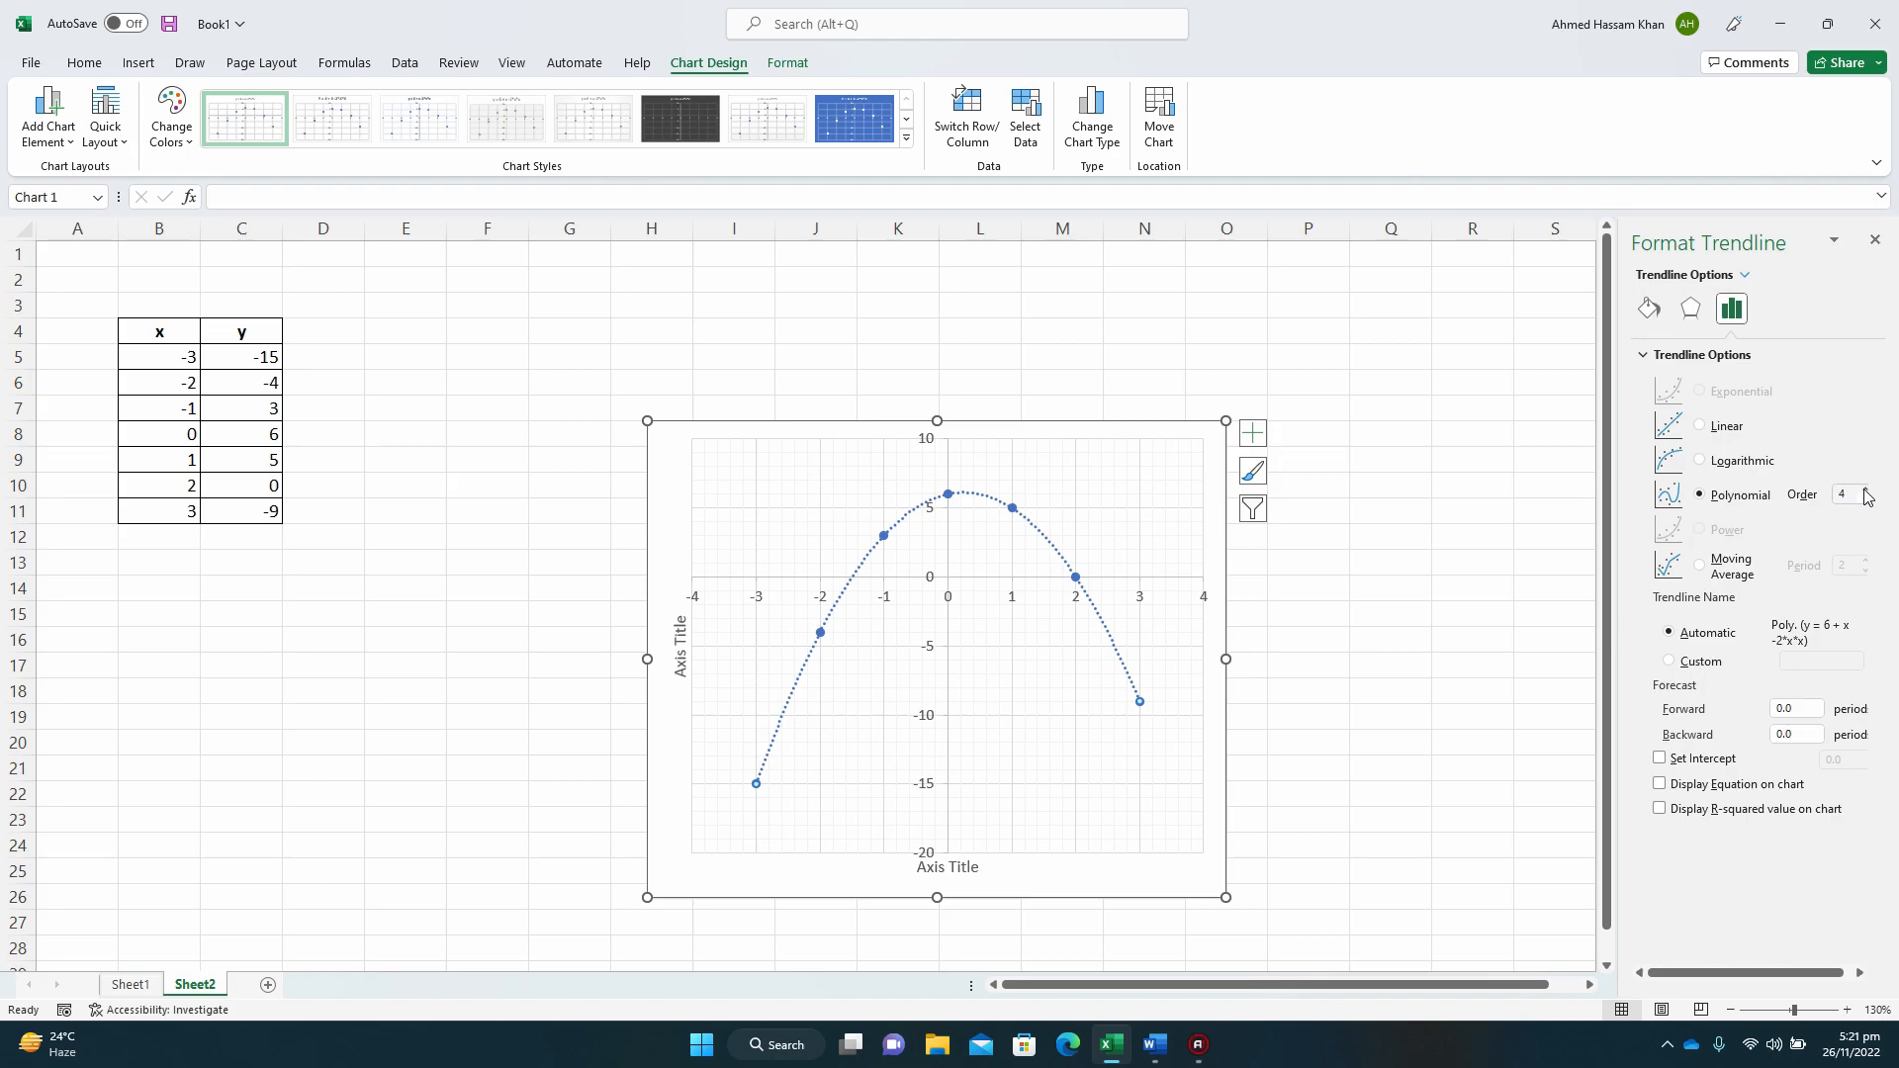
{"action": "left_click", "coordinate": [1839, 495]}
{"action": "left_click", "coordinate": [1720, 496]}
Step: Format the trendline as a solid black line with a width of 0.75 pt
{"action": "left_click", "coordinate": [1658, 324]}
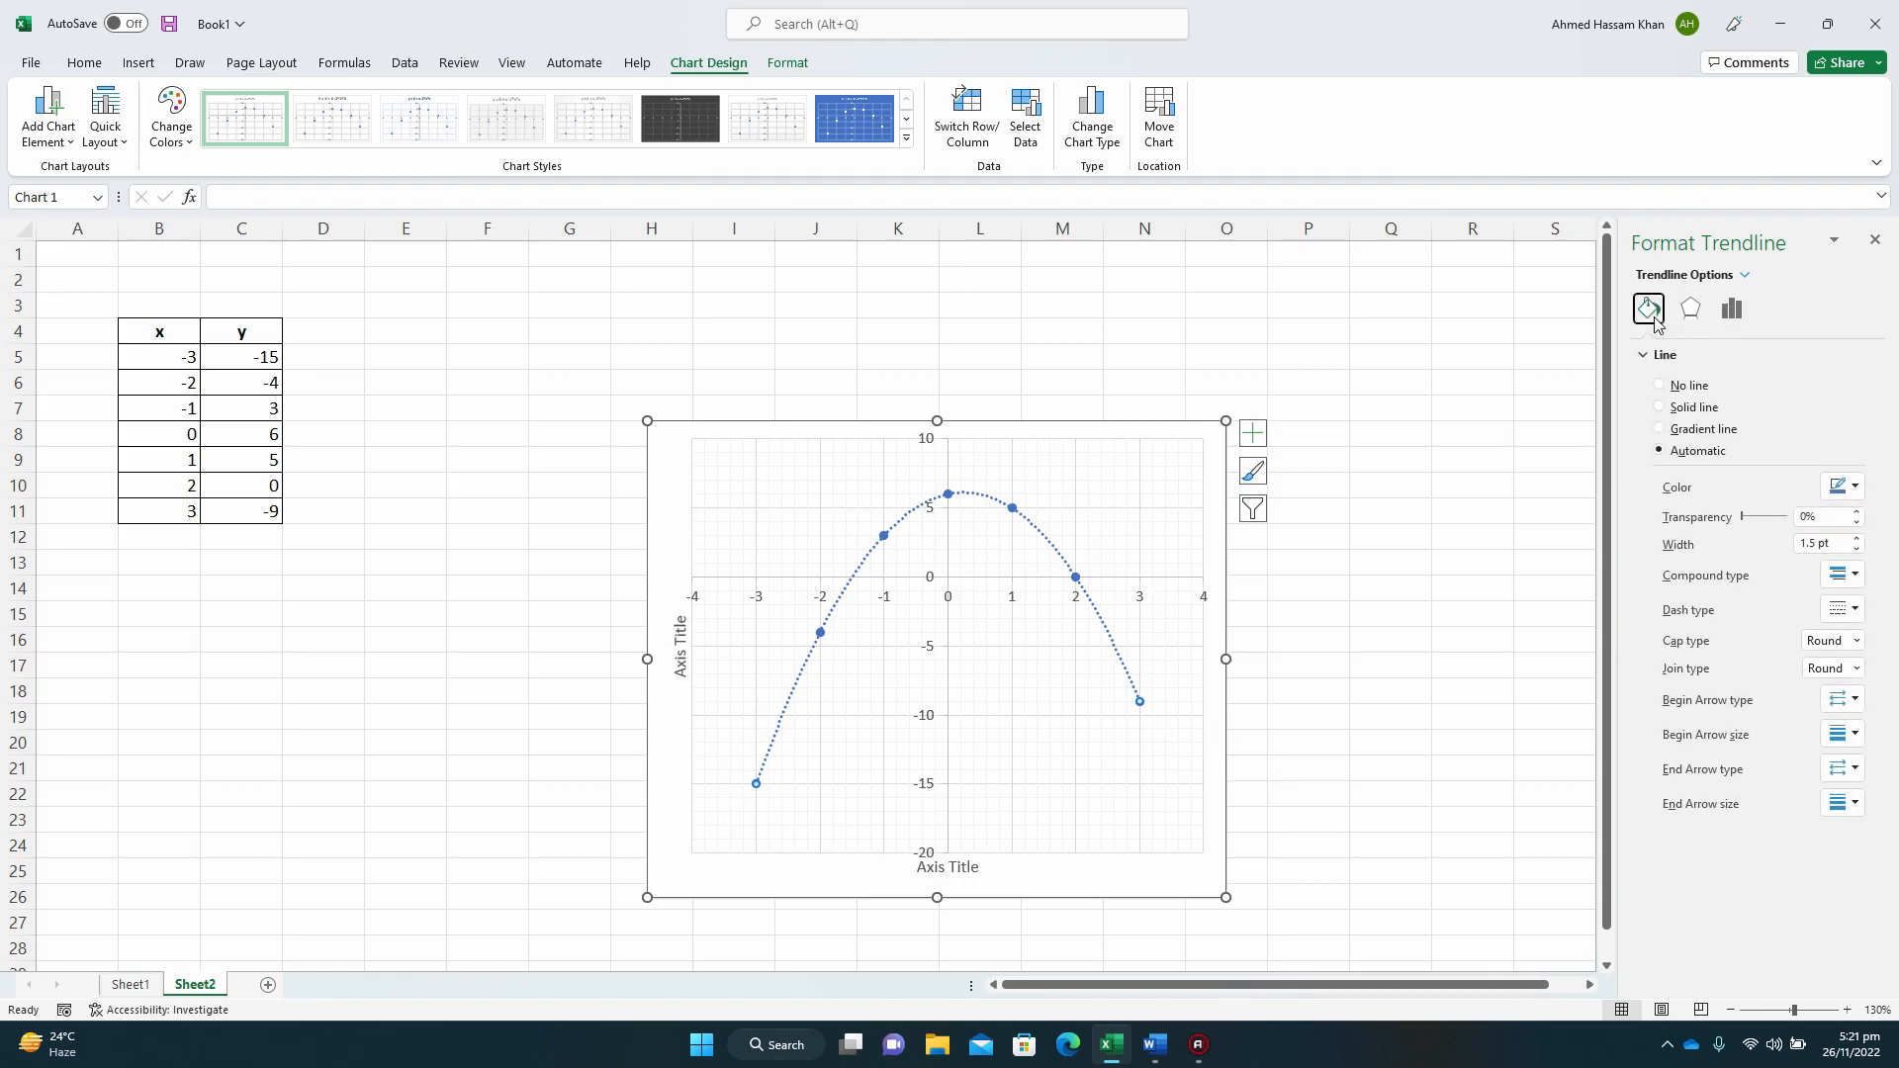
{"action": "left_click", "coordinate": [1846, 618]}
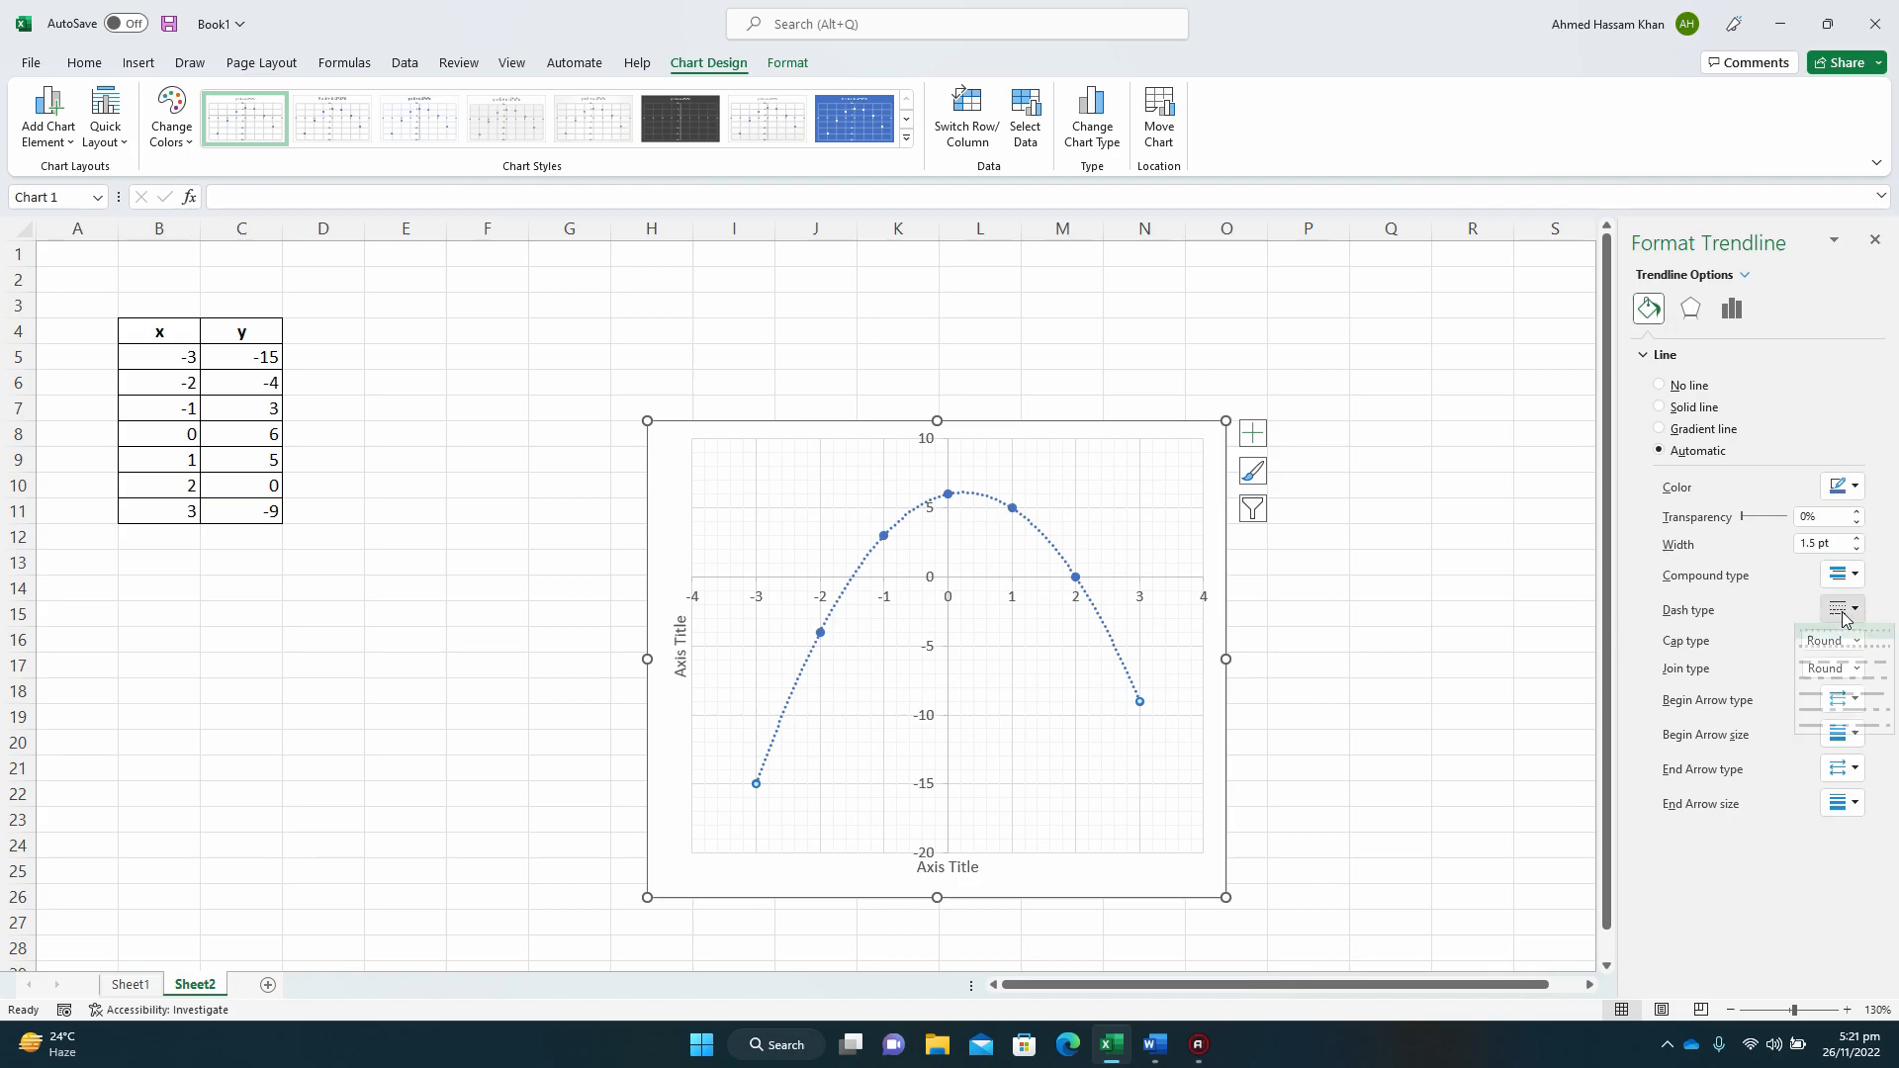
{"action": "left_click", "coordinate": [1839, 644]}
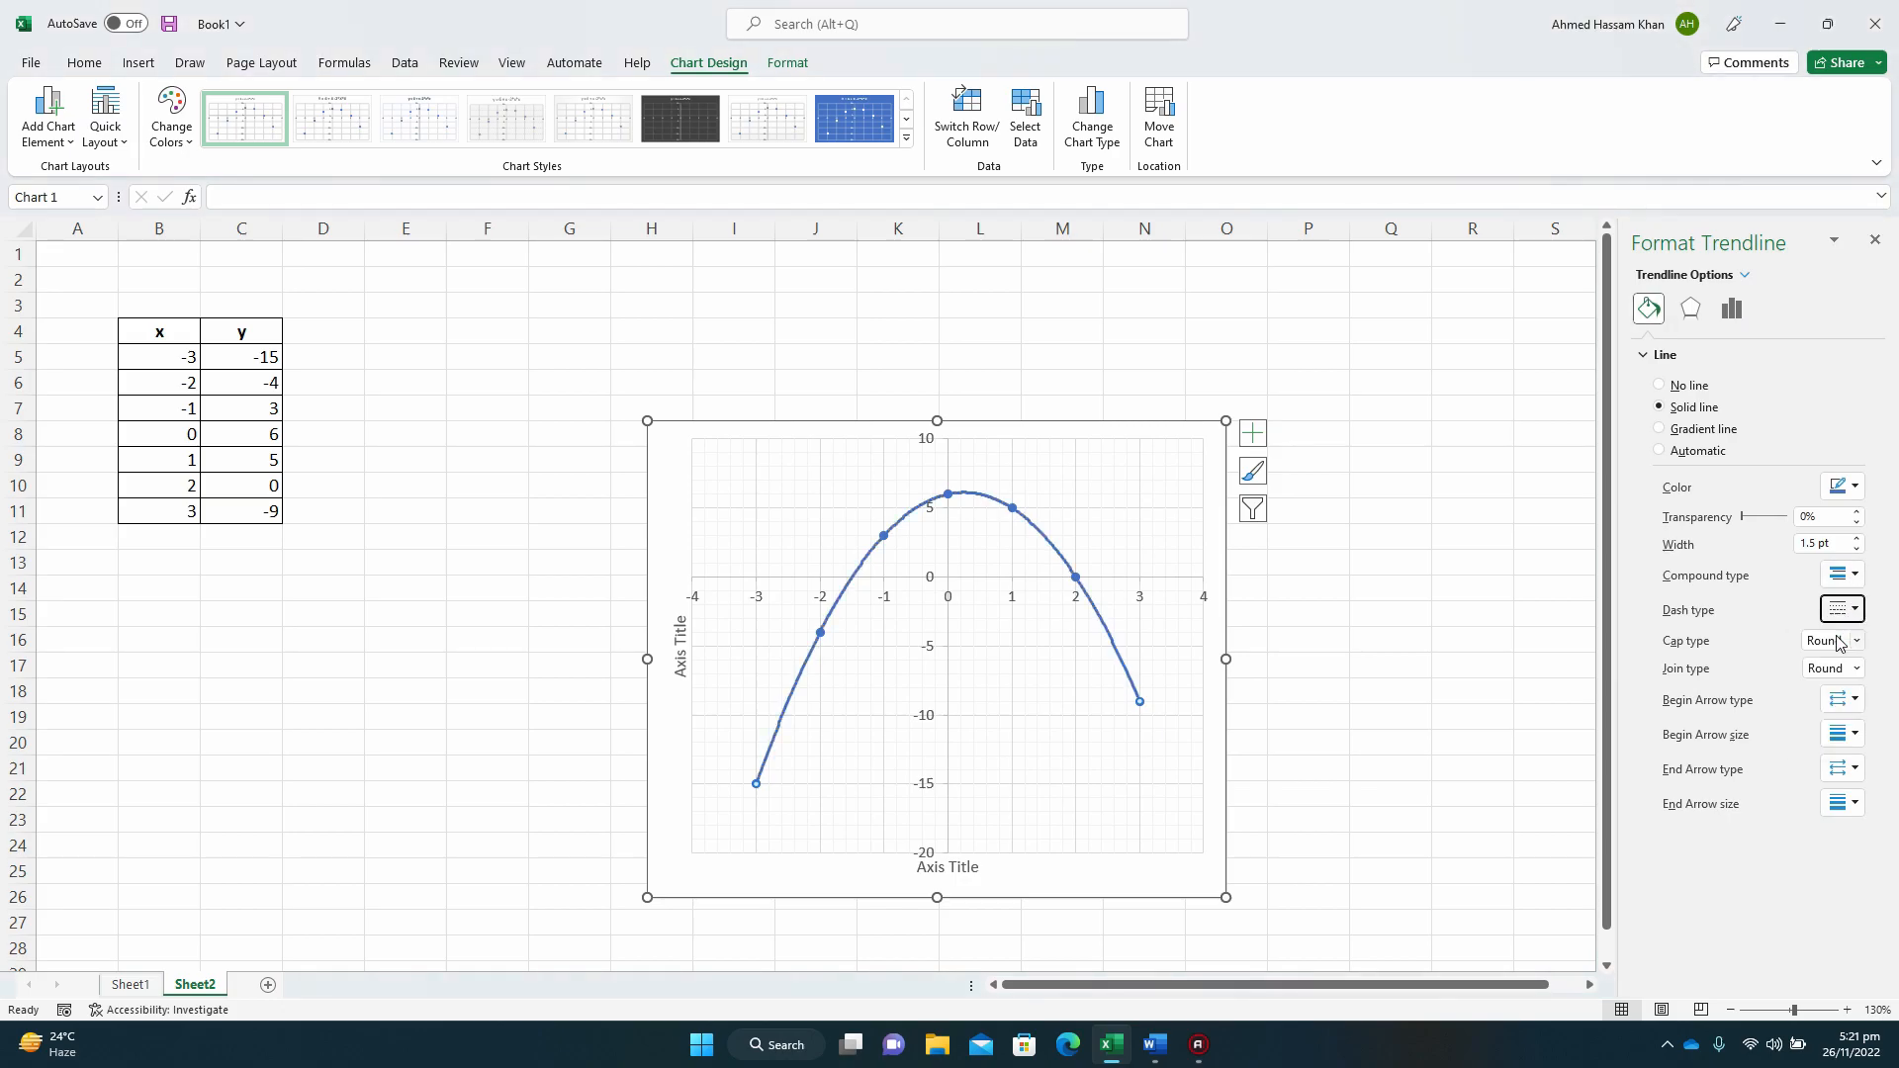
{"action": "left_click", "coordinate": [1850, 487]}
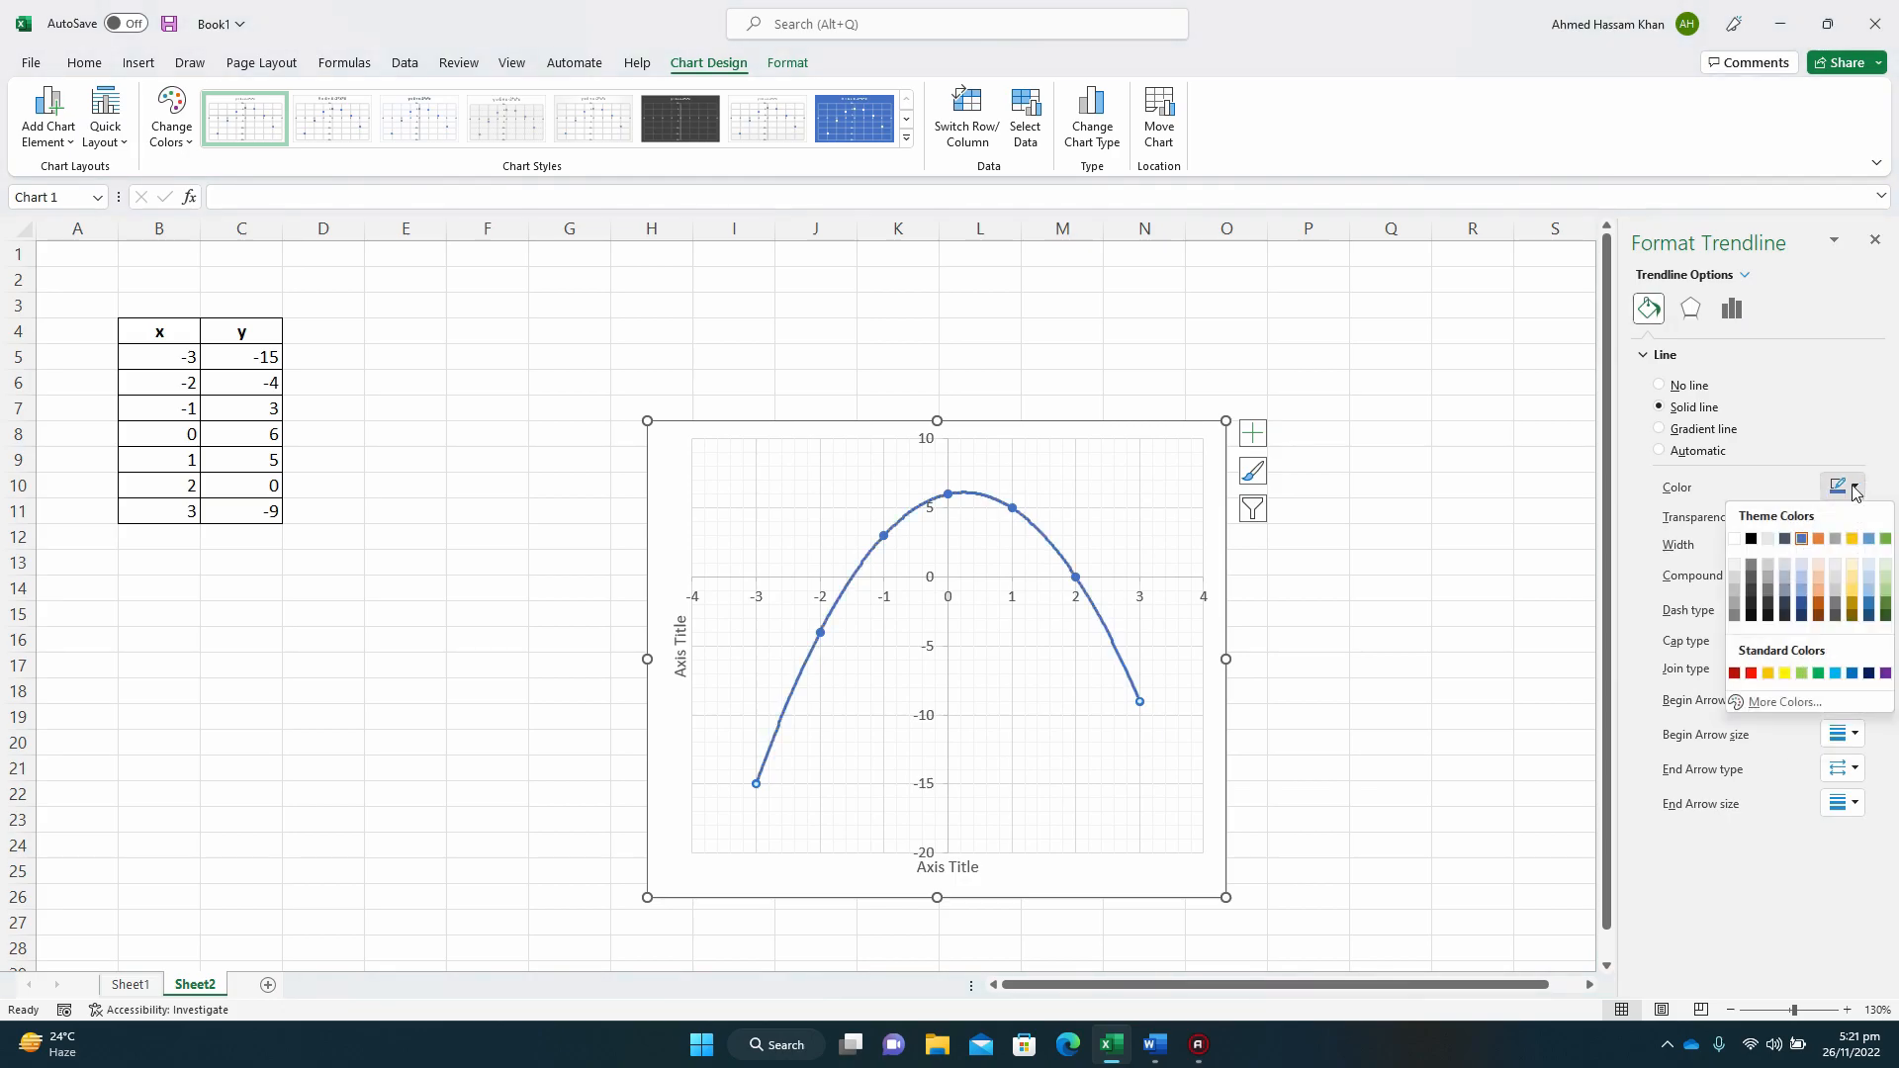
{"action": "left_click", "coordinate": [1751, 539]}
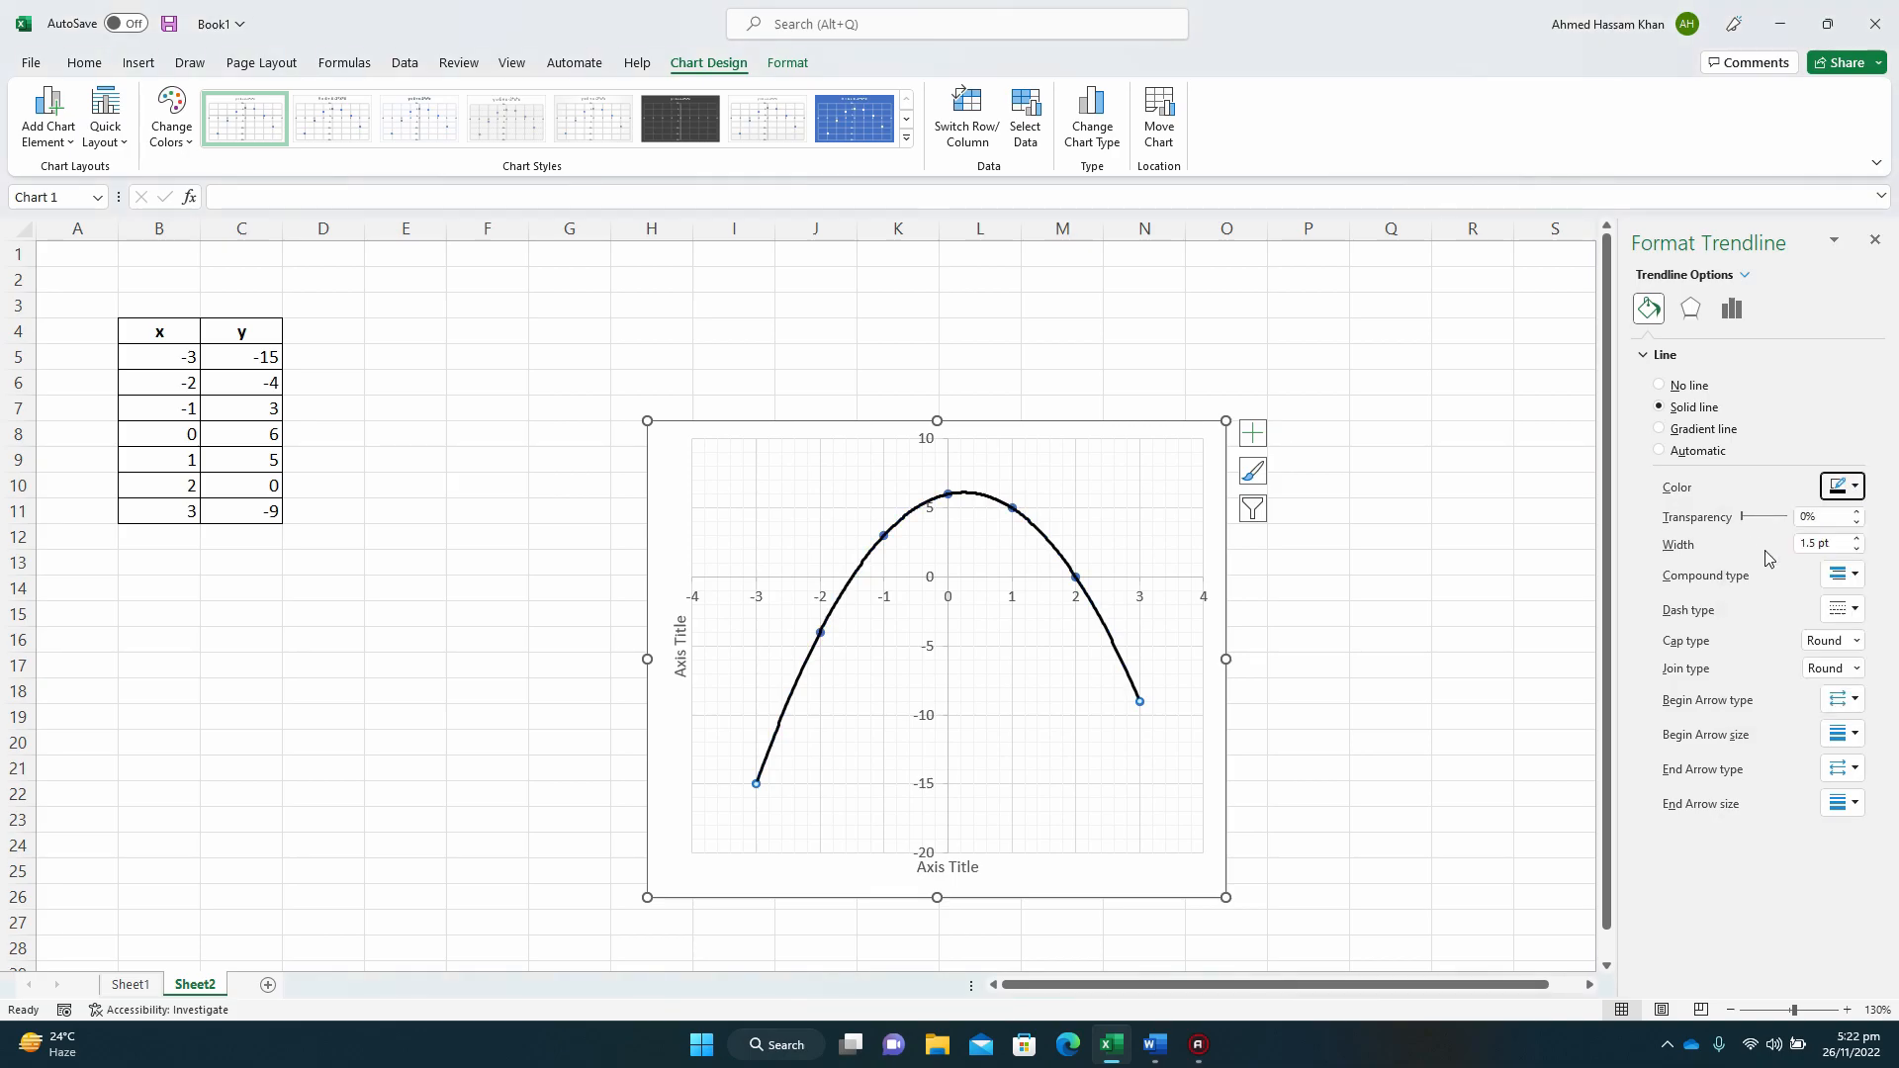
{"action": "left_click", "coordinate": [1857, 551]}
{"action": "left_click", "coordinate": [1857, 551]}
{"action": "left_click", "coordinate": [1858, 552]}
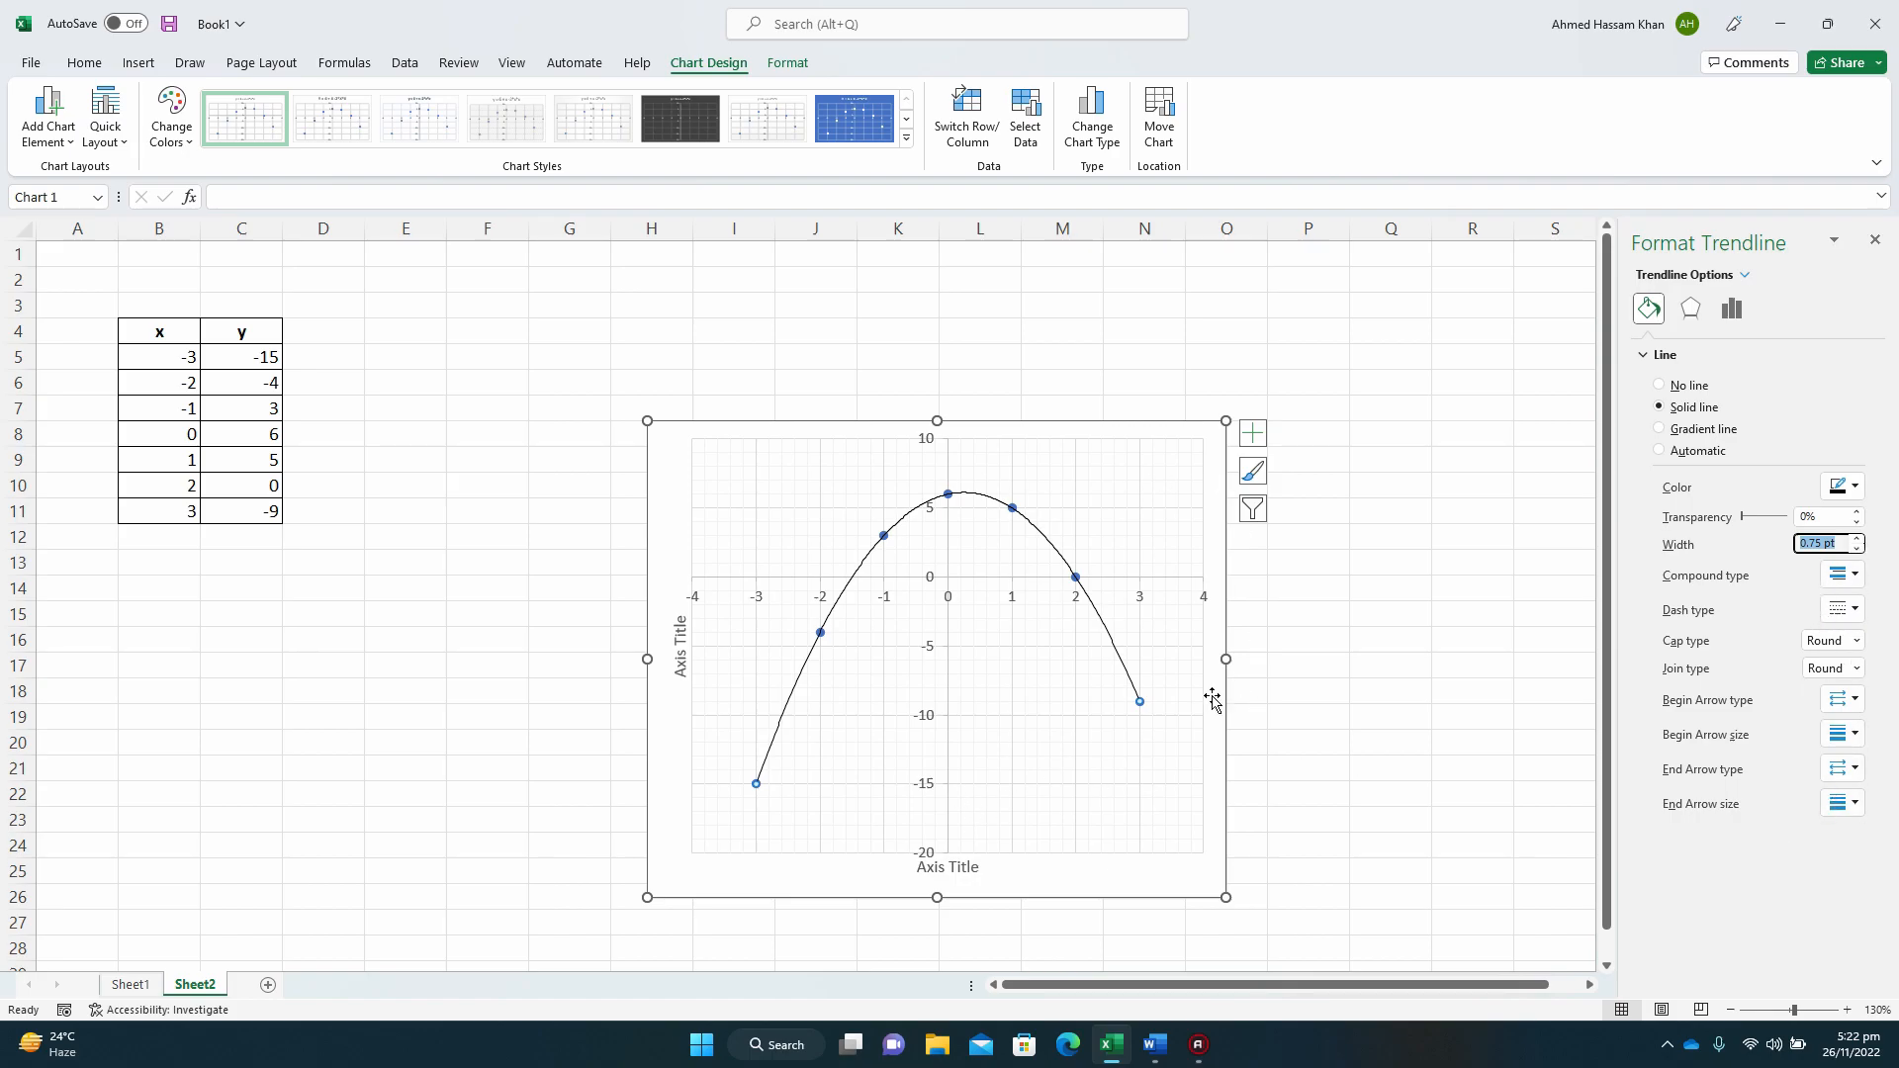
Step: Switch to the Word document to read question 2's axis scale instructions, and return to the Excel chart
{"action": "left_click", "coordinate": [1160, 1051]}
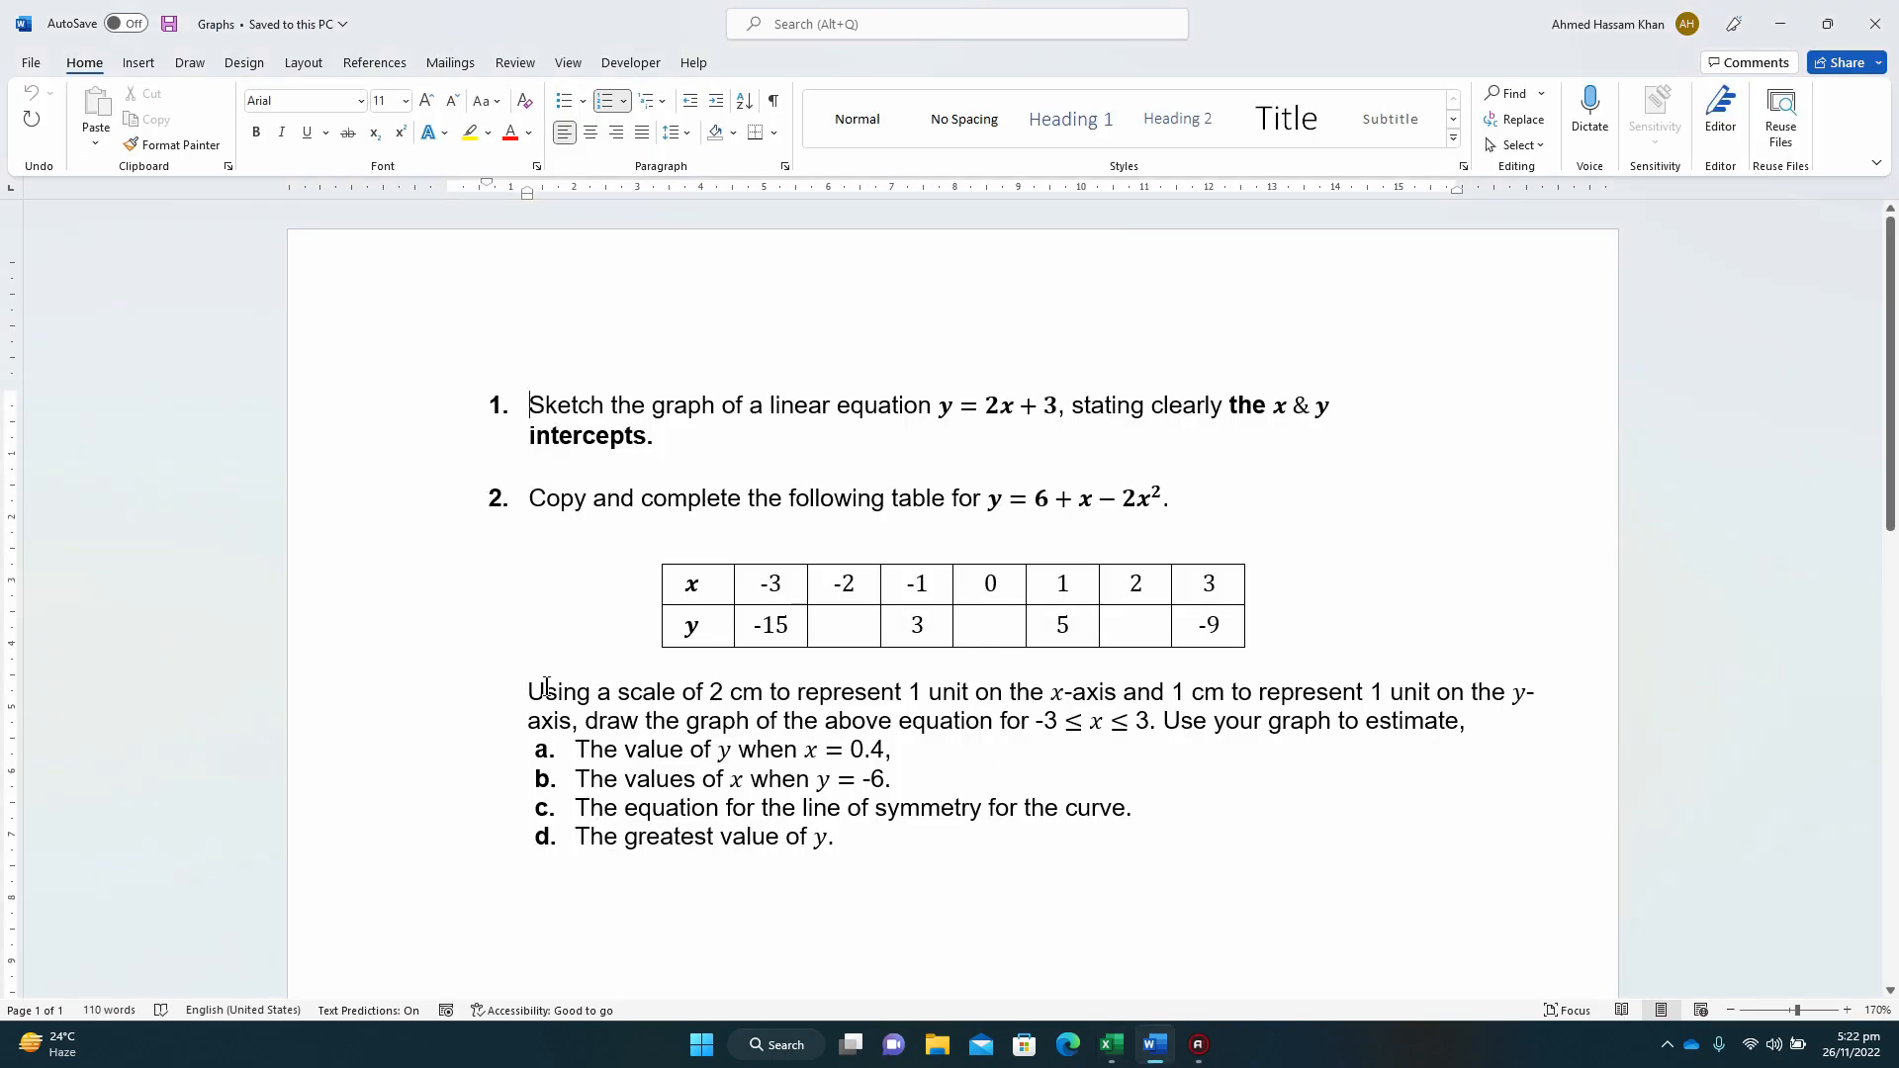
{"action": "left_click", "coordinate": [1115, 708]}
{"action": "left_click", "coordinate": [1116, 1051]}
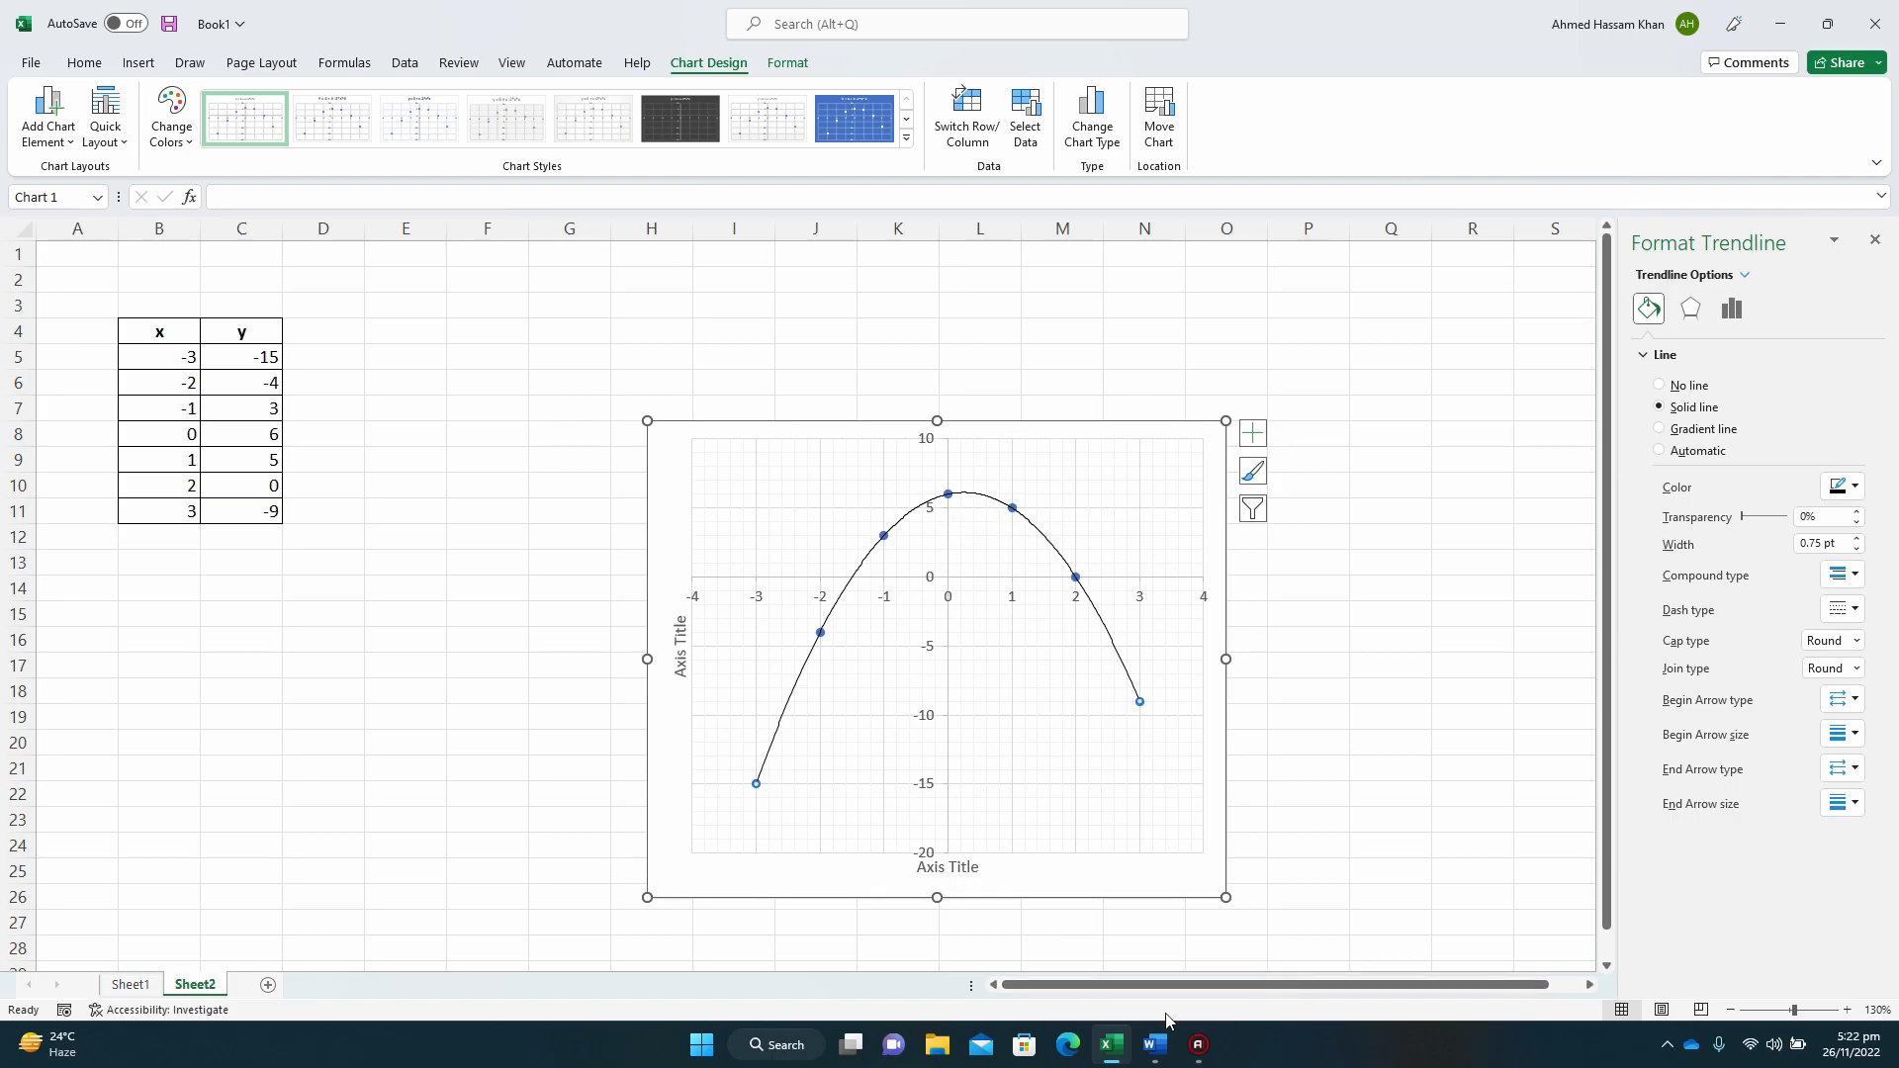
{"action": "left_click", "coordinate": [1156, 1045]}
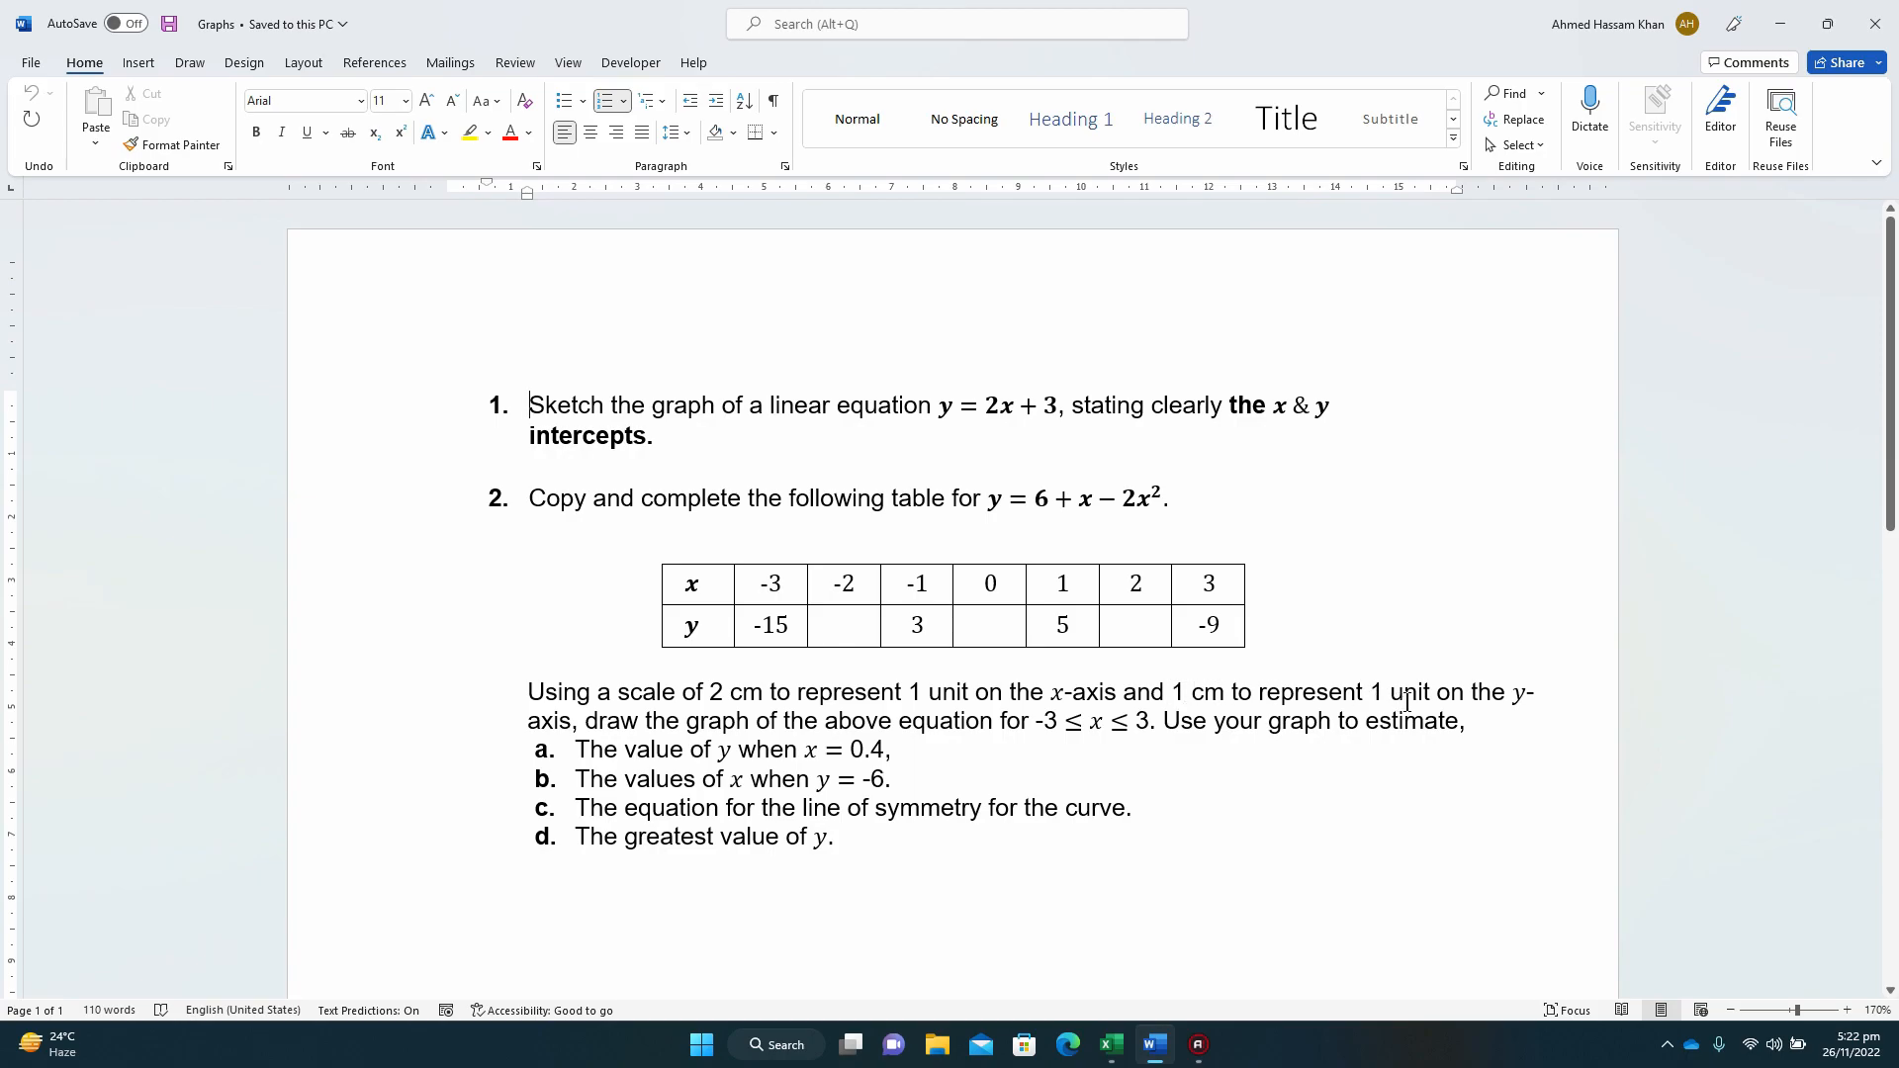
{"action": "left_click", "coordinate": [1112, 1051]}
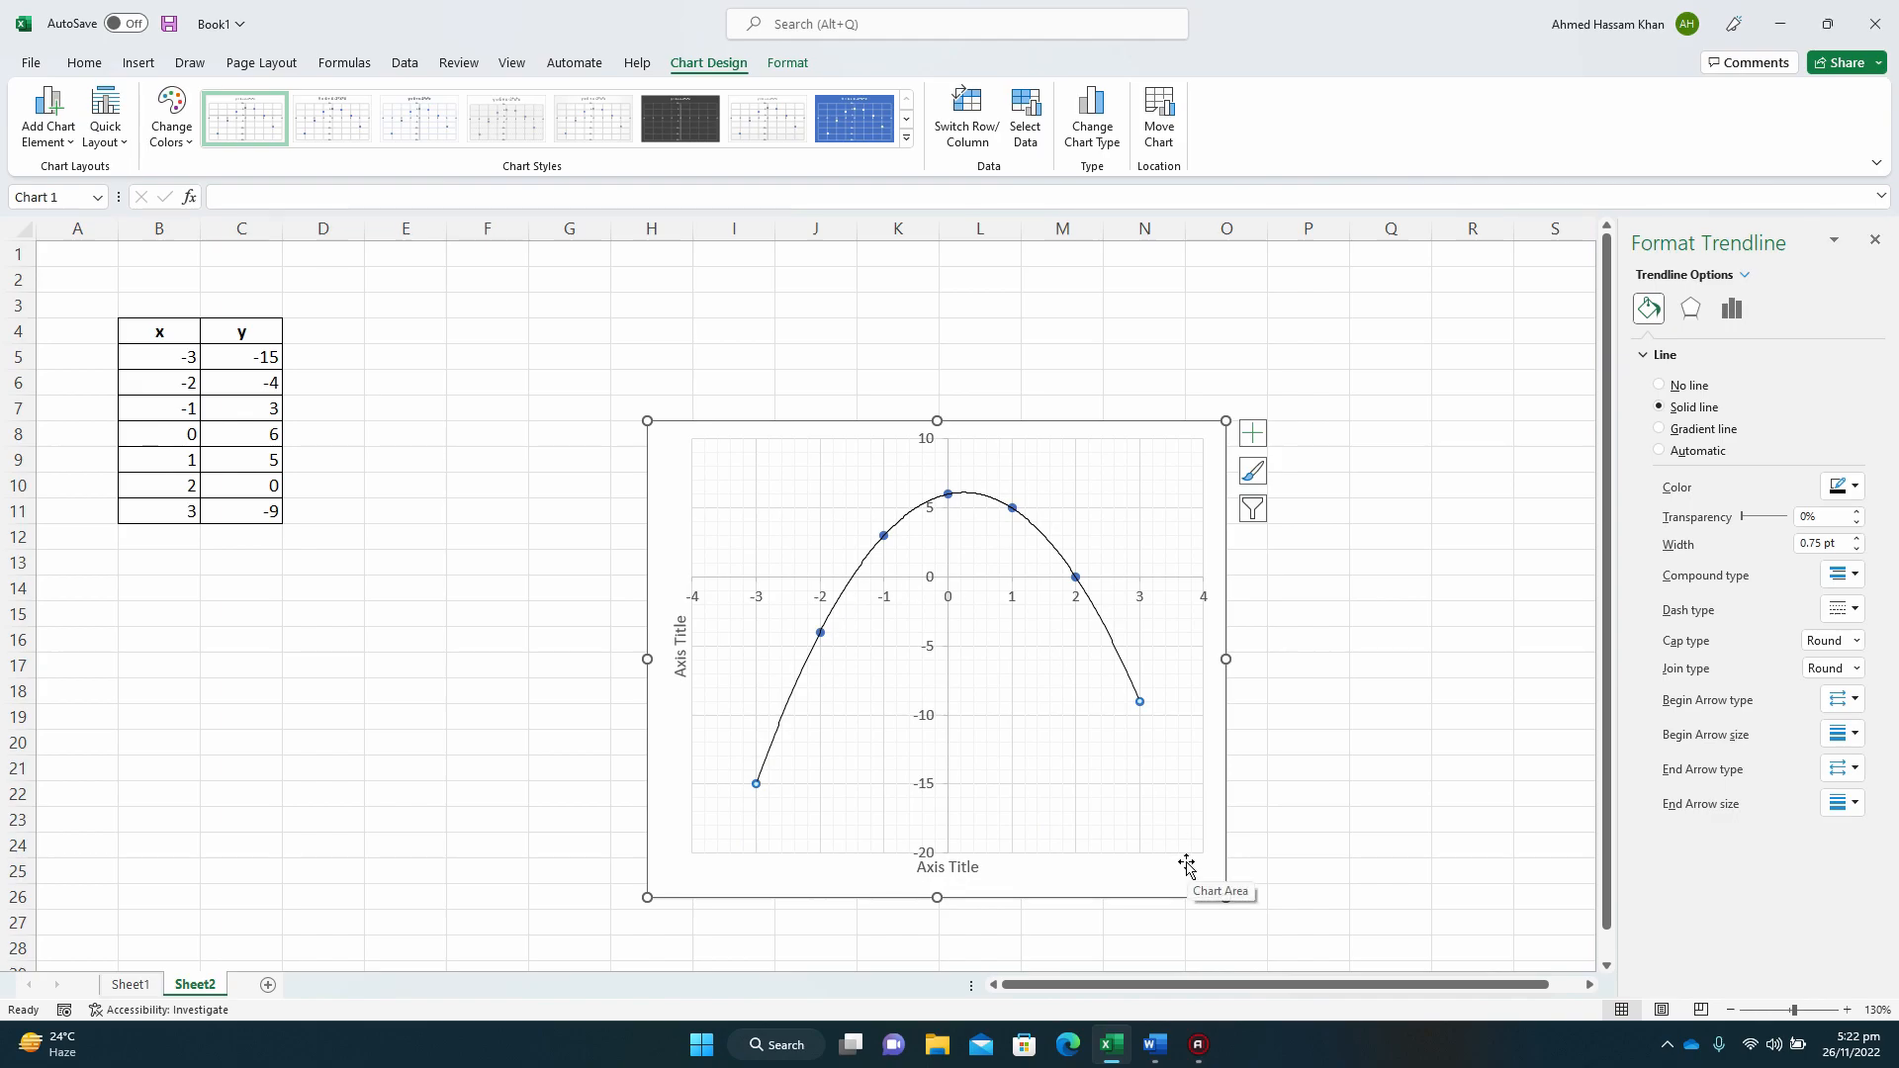
Step: Compare the trendline's end point with the x range stated in the Word question, and return to Excel
{"action": "left_click", "coordinate": [1733, 308]}
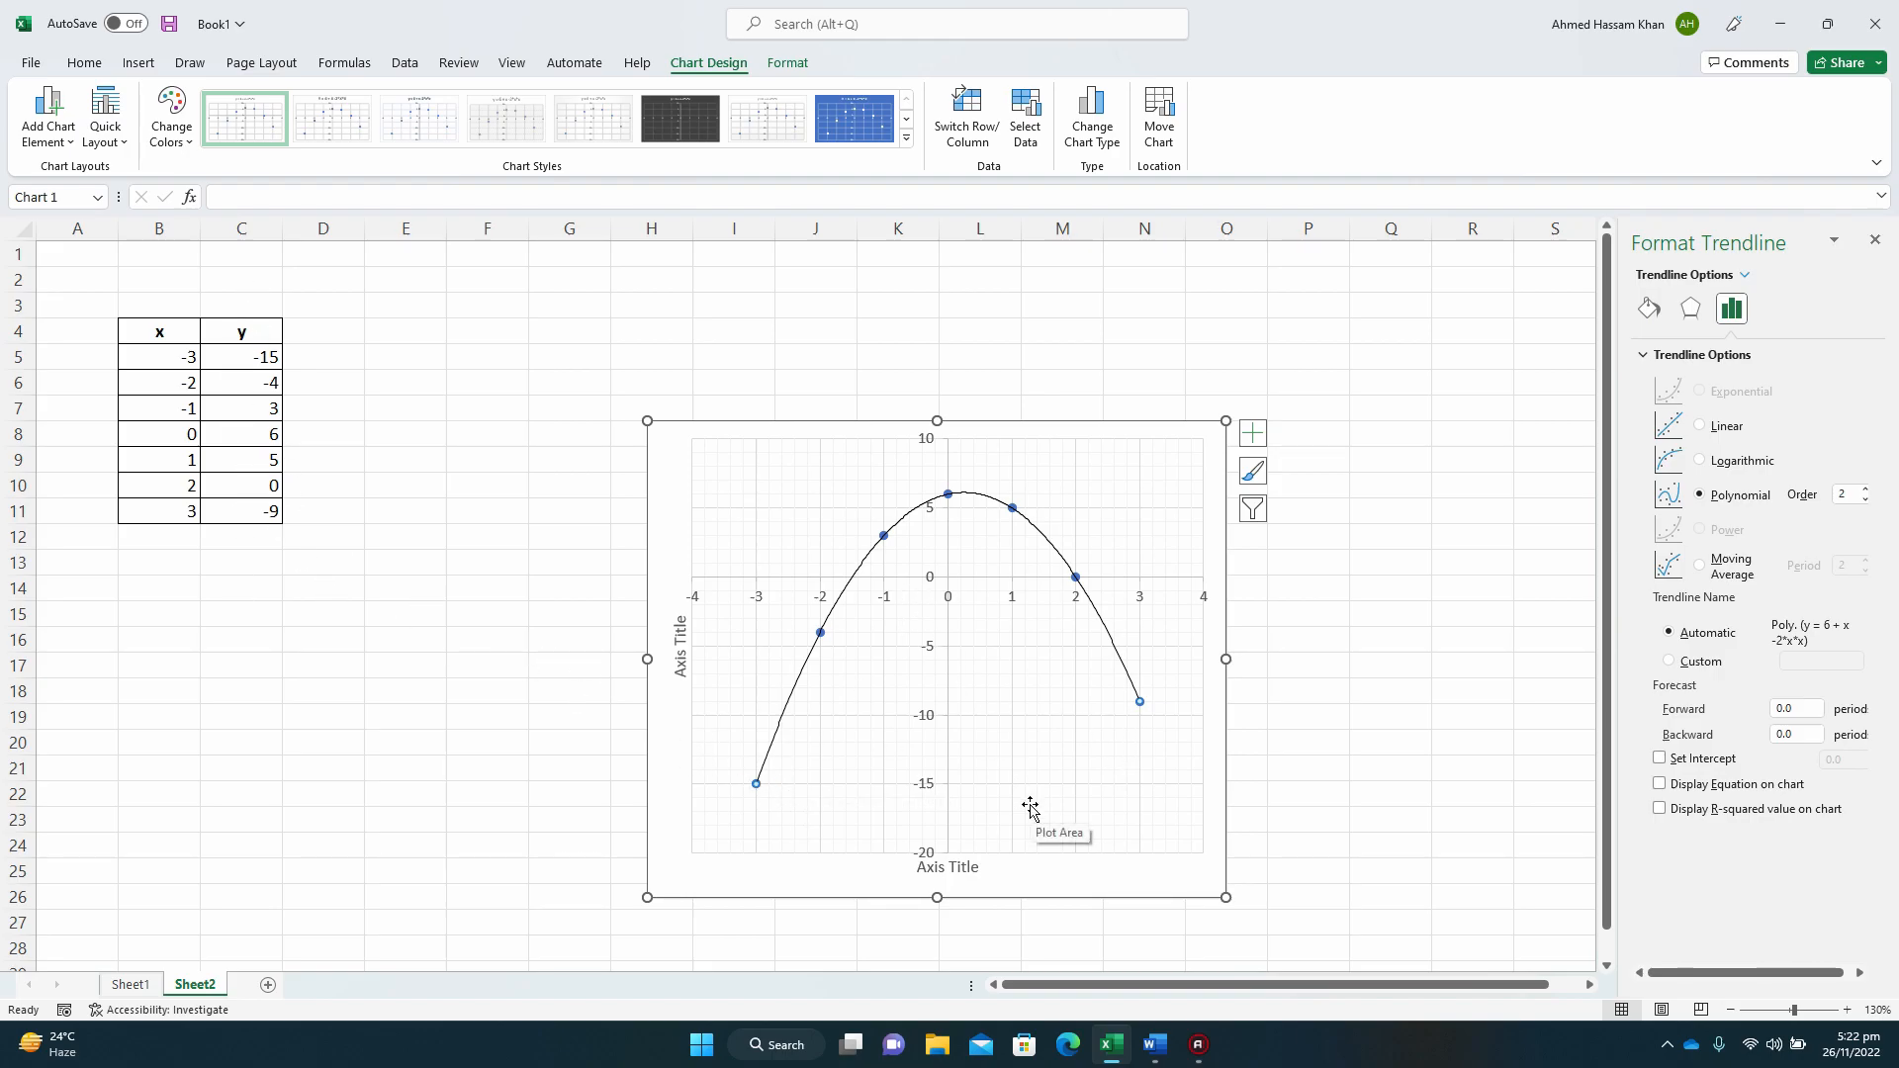
{"action": "mouse_move", "coordinate": [1136, 710]}
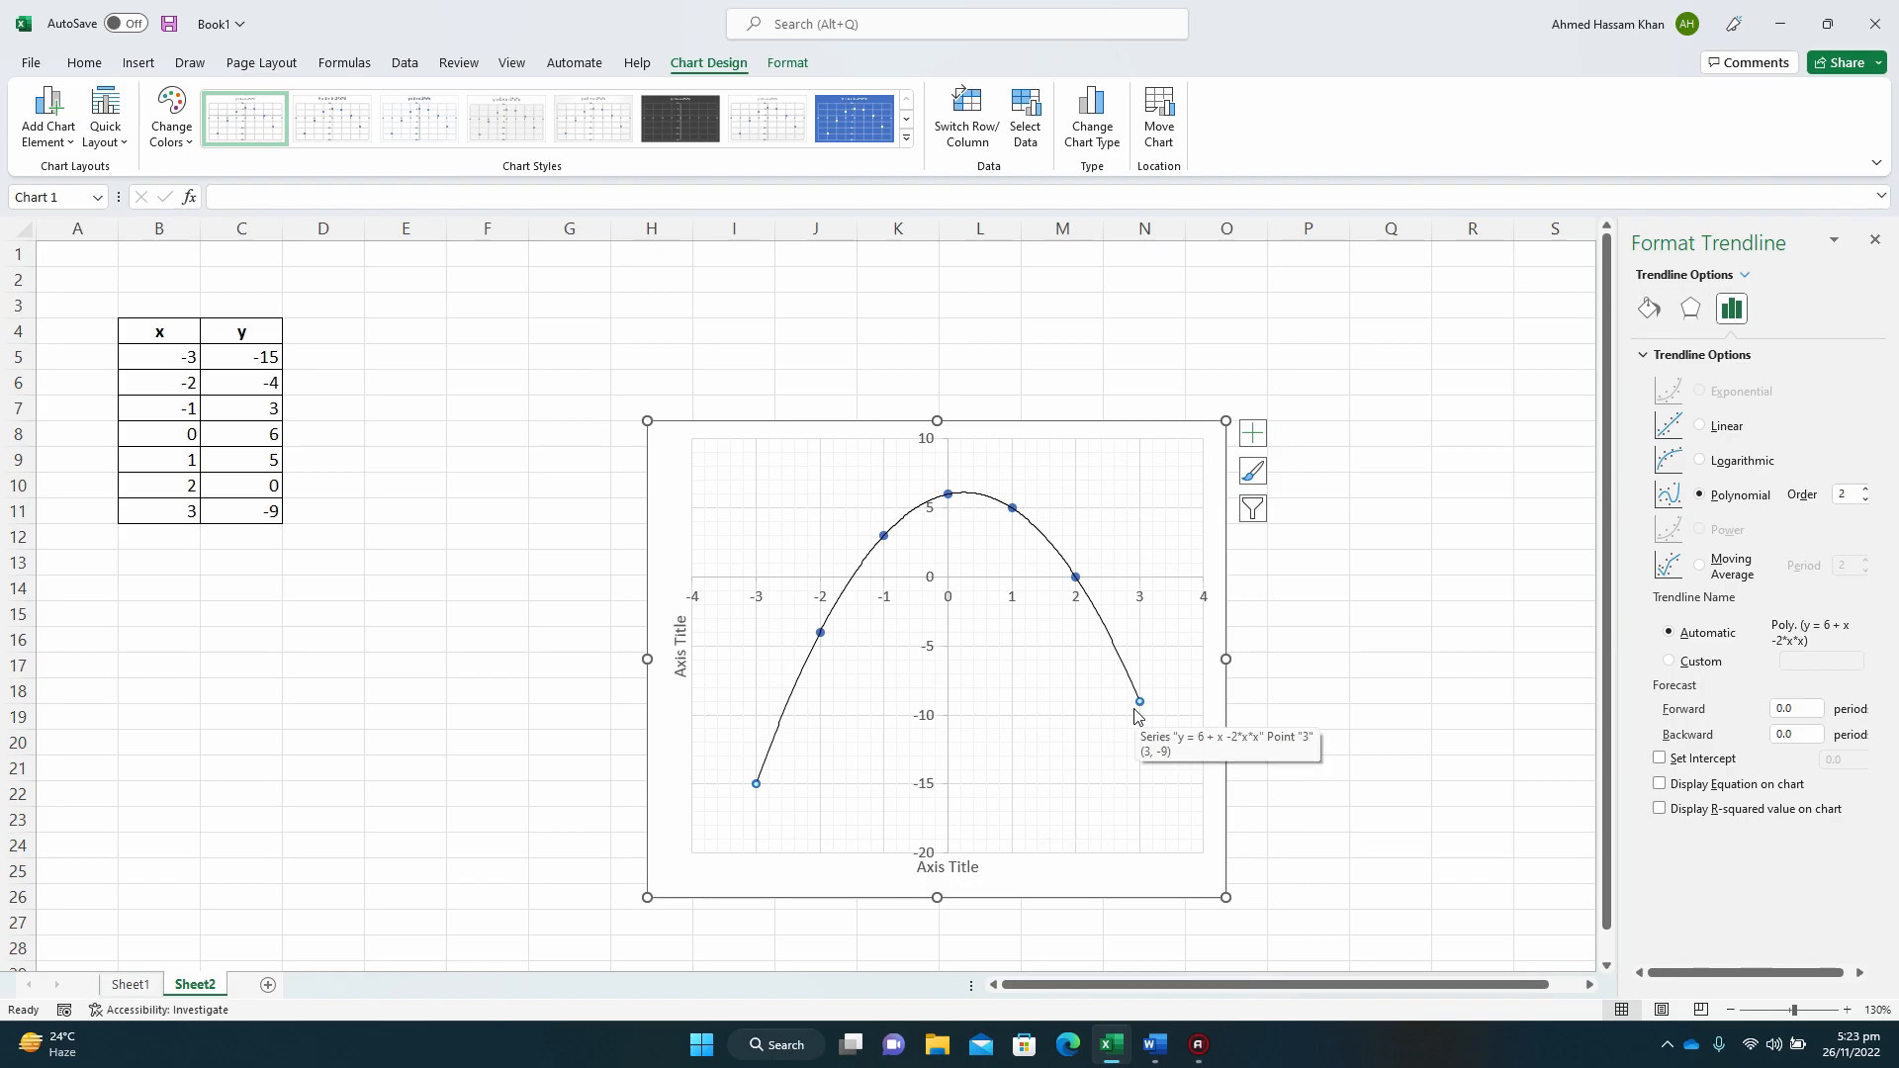
{"action": "left_click", "coordinate": [1149, 1043]}
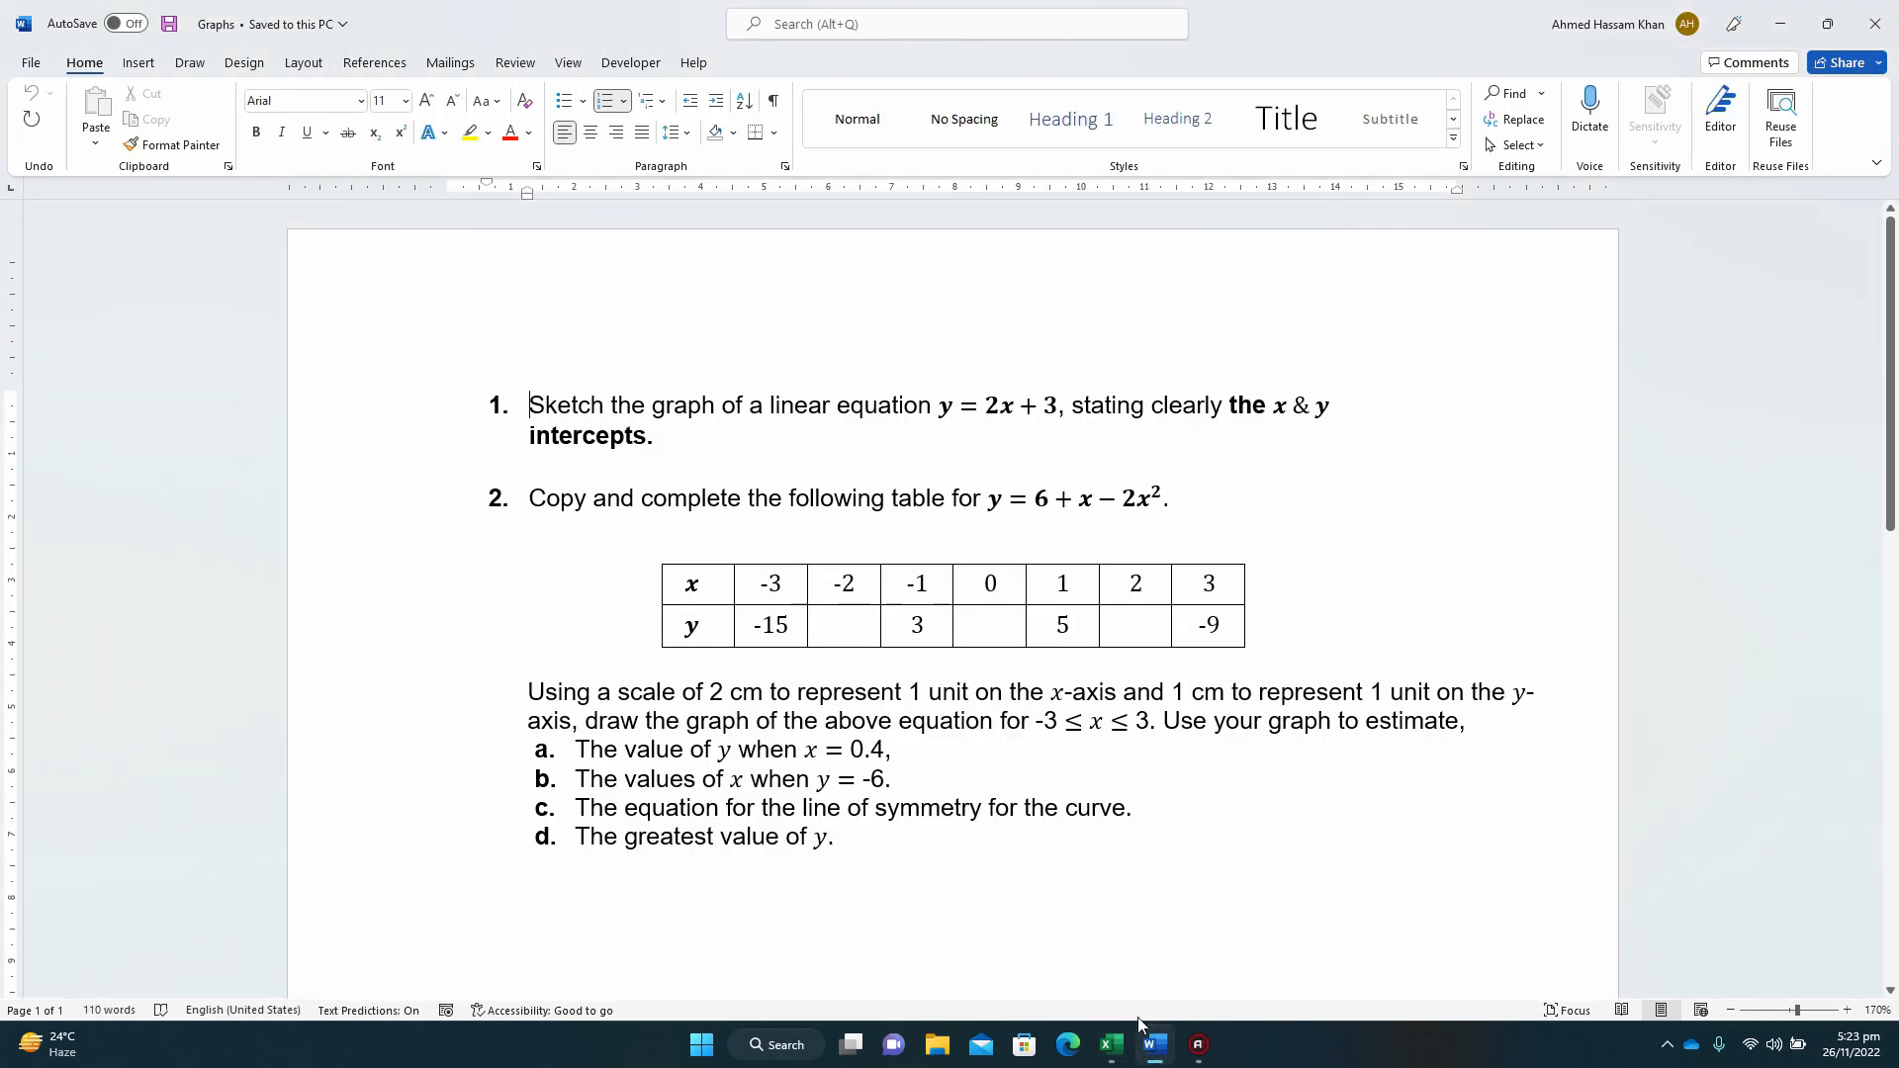
{"action": "left_click_drag", "start_coordinate": [1041, 721], "coordinate": [1150, 721]}
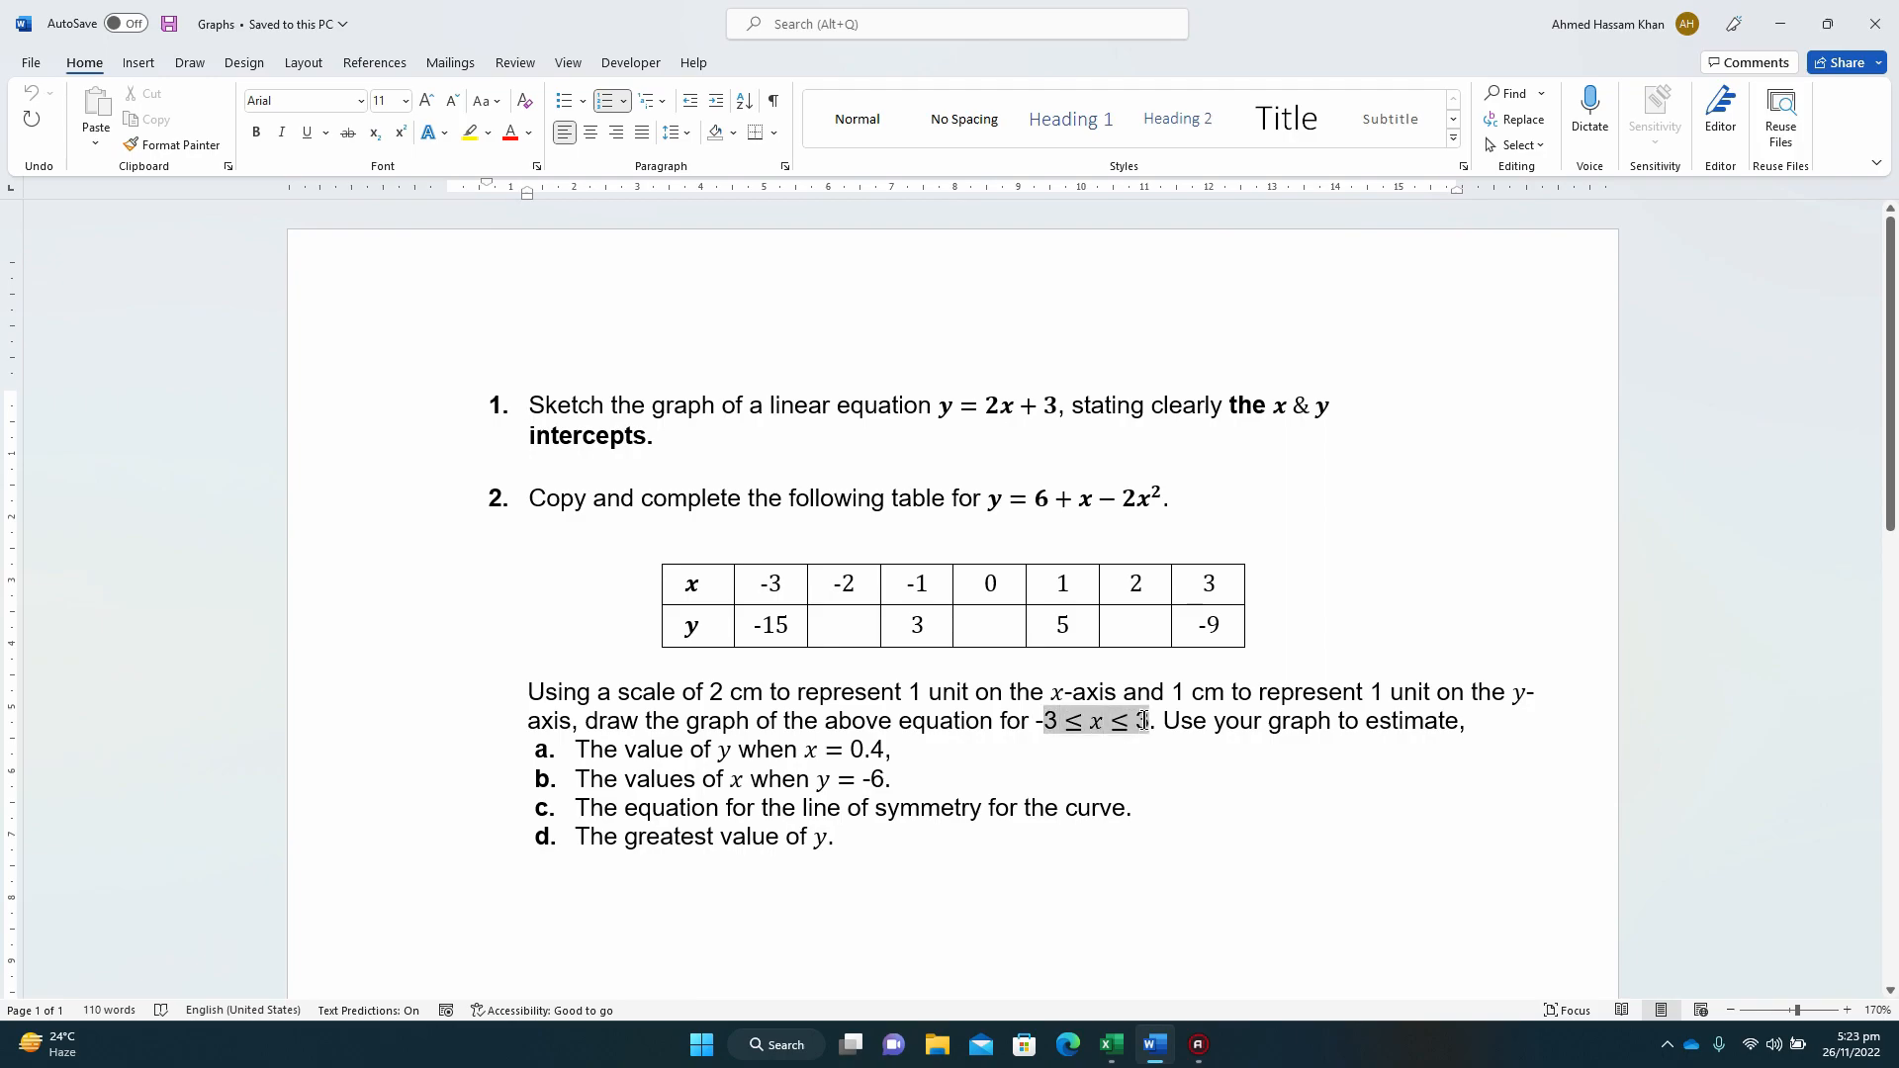
{"action": "left_click", "coordinate": [1214, 887]}
{"action": "mouse_move", "coordinate": [1111, 1043]}
{"action": "left_click", "coordinate": [1051, 869]}
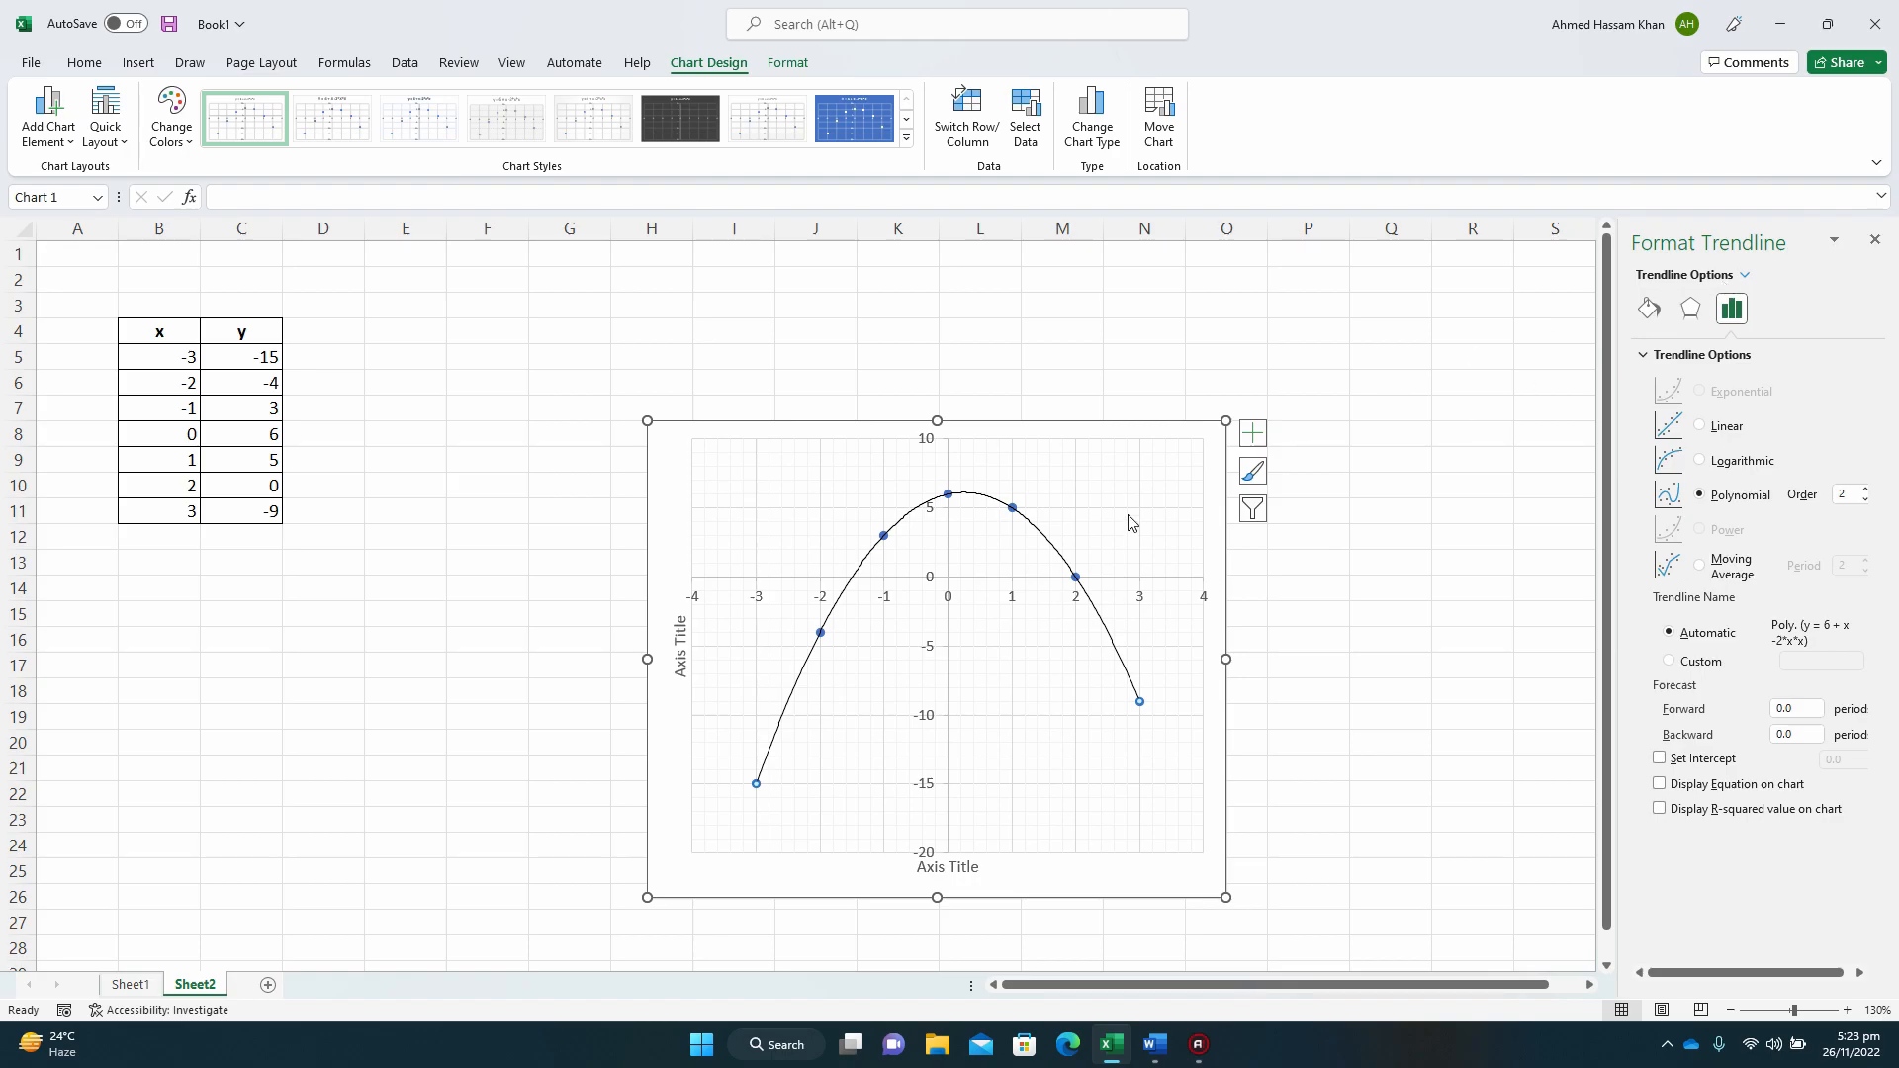
Step: Open the axis options for the chart's horizontal axis to show its bounds and units
{"action": "left_click", "coordinate": [1145, 603]}
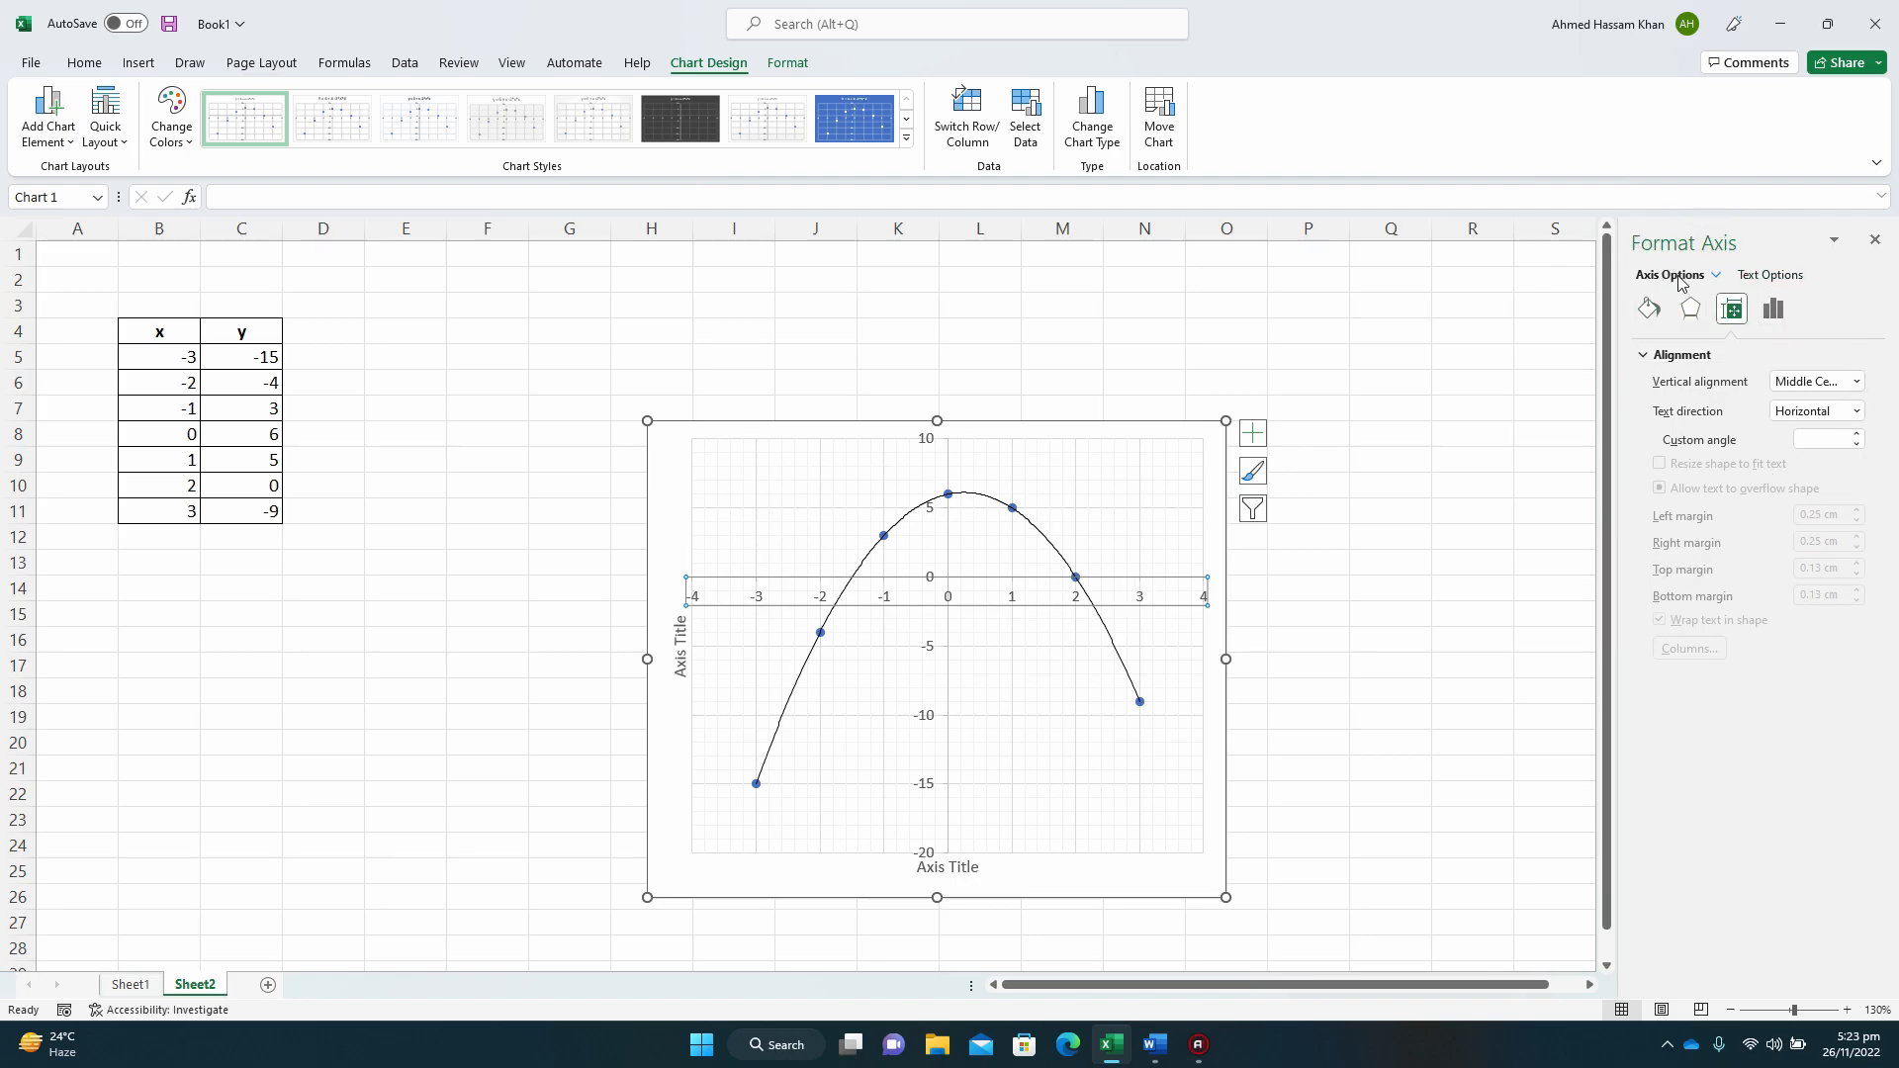
{"action": "right_click", "coordinate": [1126, 596]}
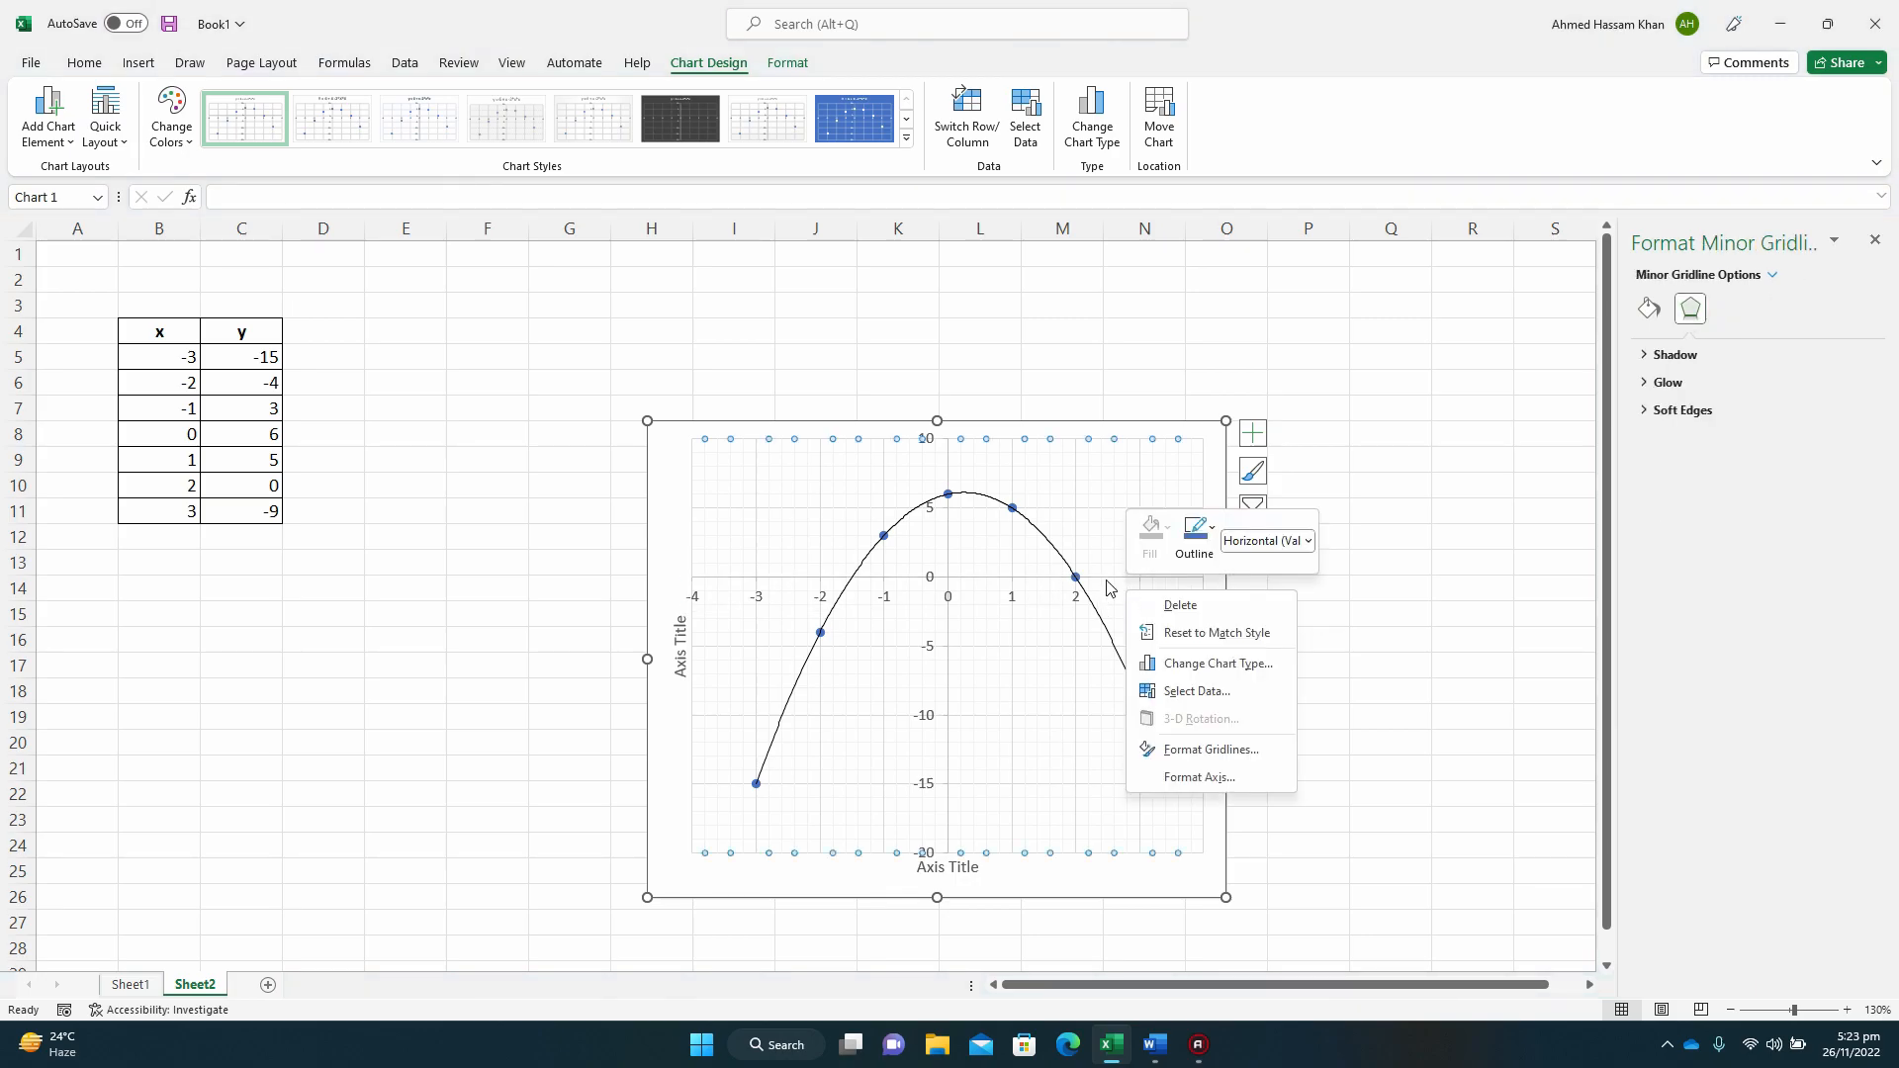
{"action": "key", "text": "Escape"}
{"action": "right_click", "coordinate": [1077, 599]}
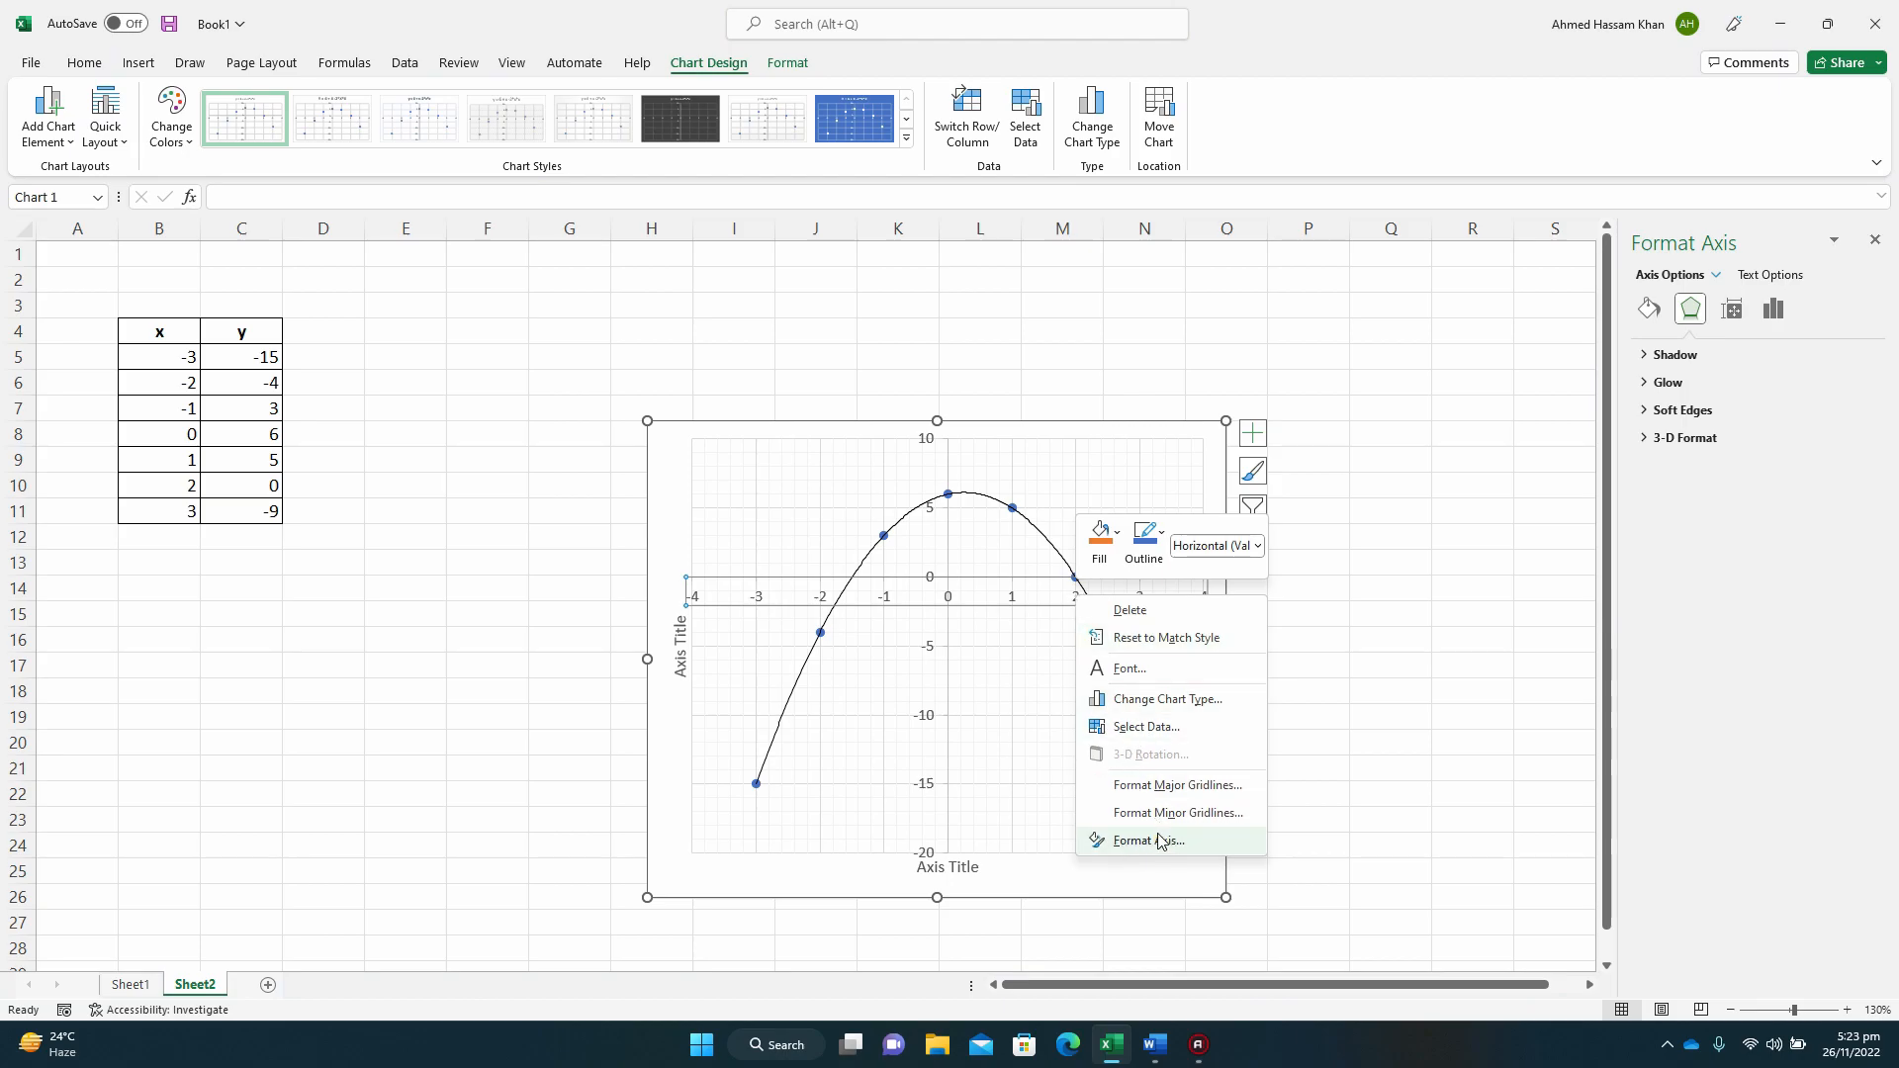
{"action": "left_click", "coordinate": [1175, 843]}
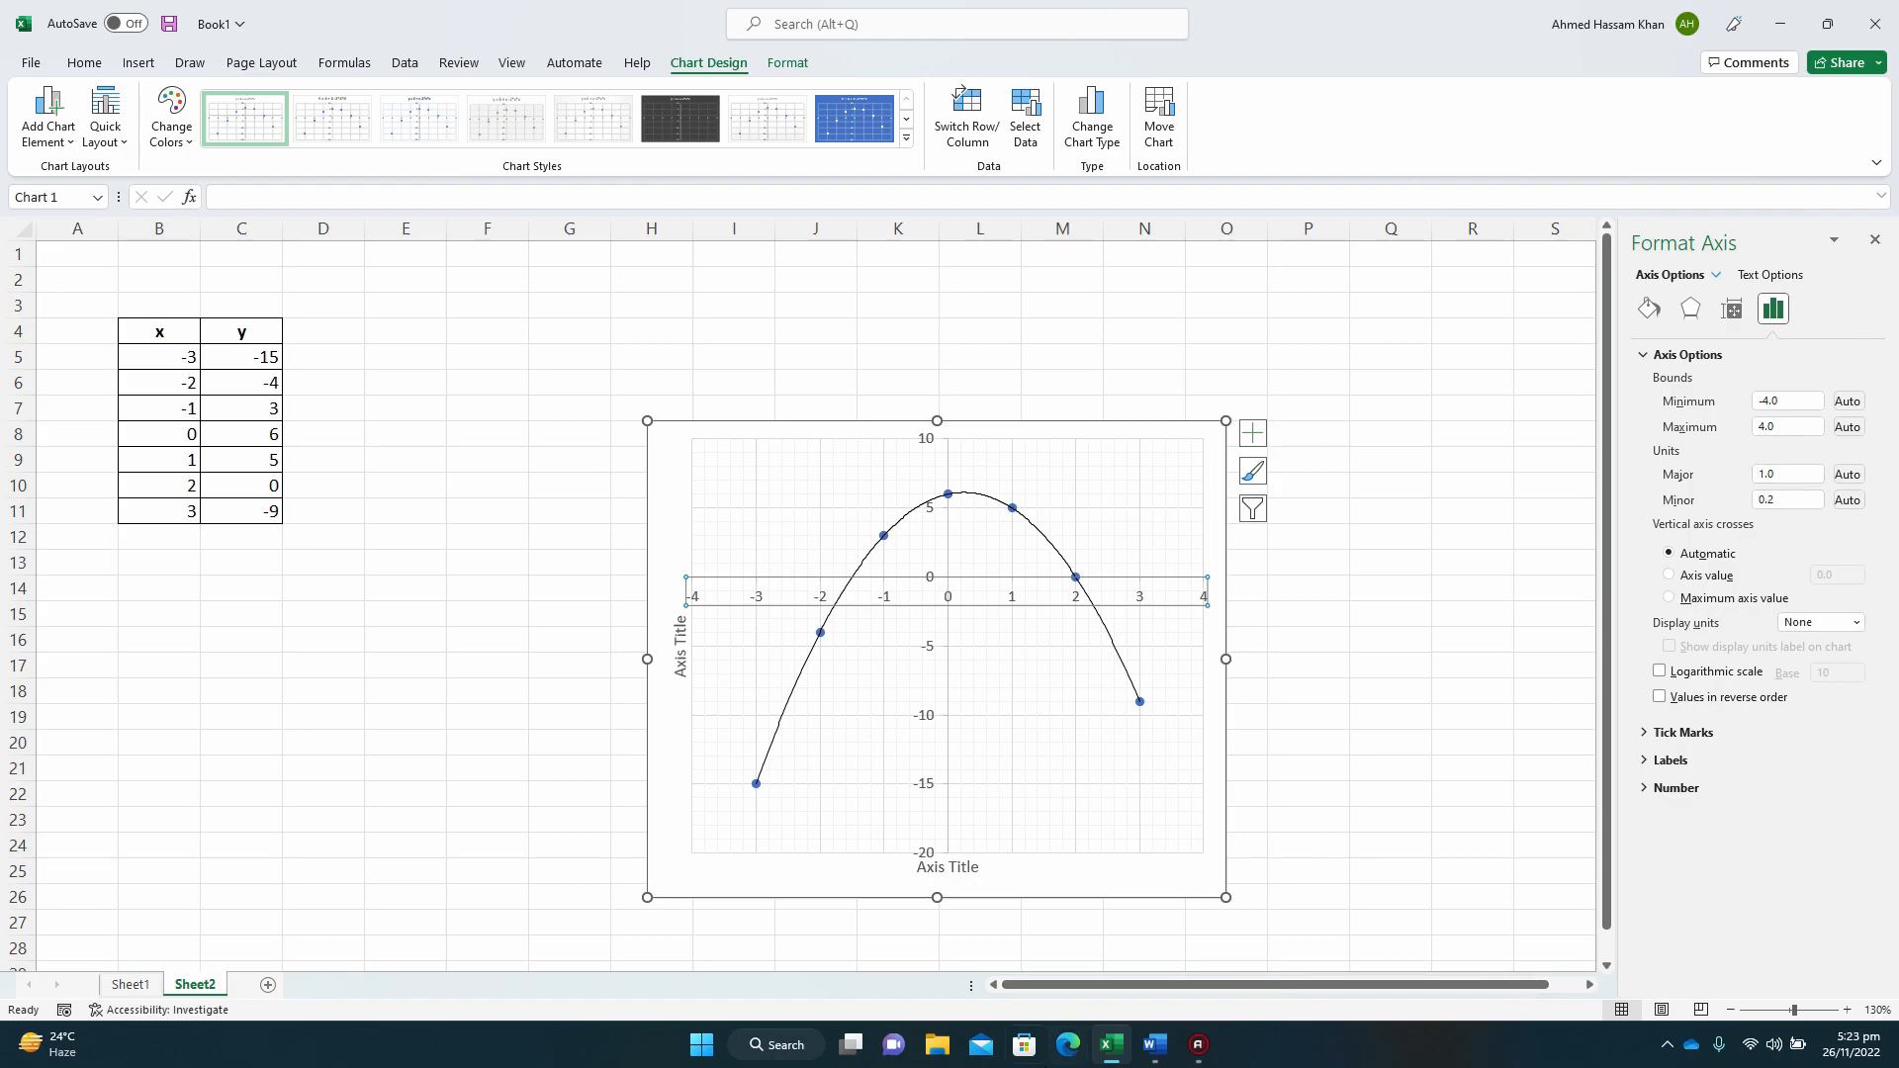
Step: Check the question's x-axis scale in the Word document, highlighting the centimetres and the unit, and return to Excel
{"action": "left_click", "coordinate": [1139, 1058]}
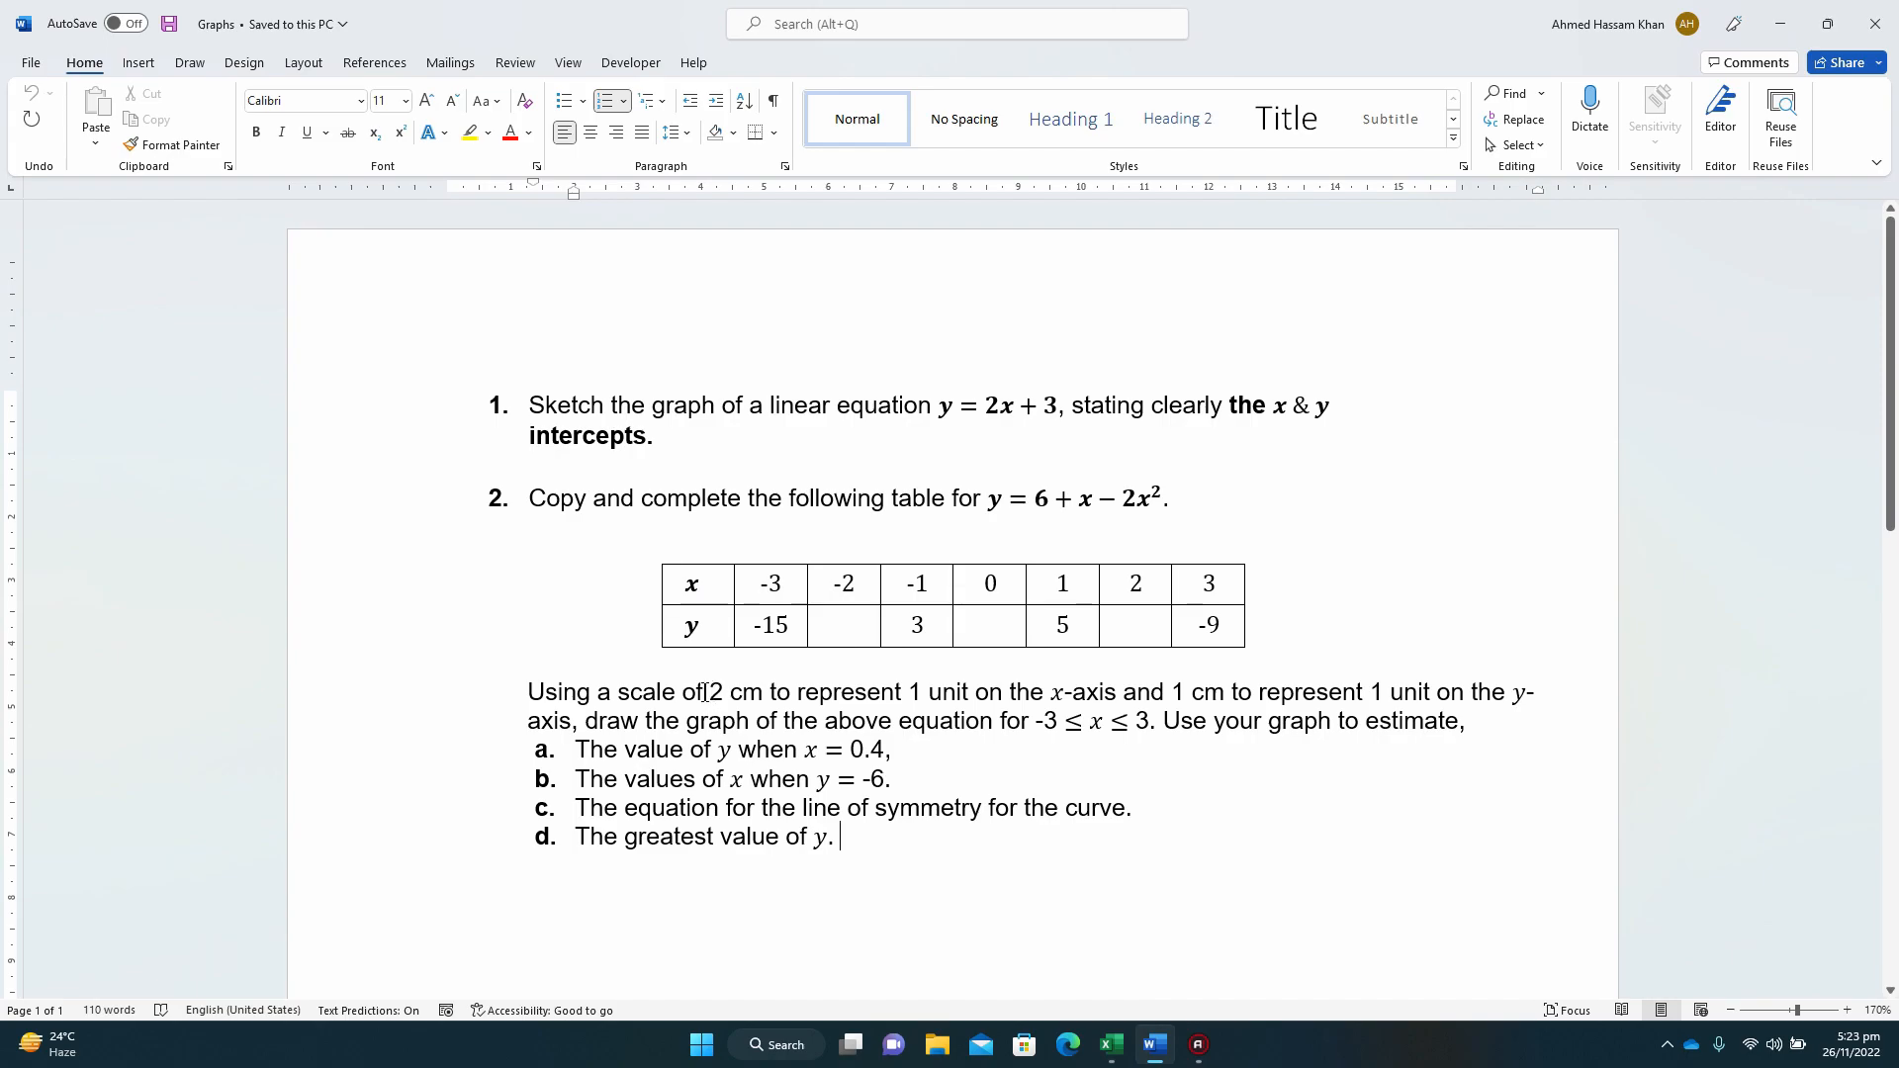
{"action": "left_click_drag", "start_coordinate": [704, 692], "coordinate": [770, 692]}
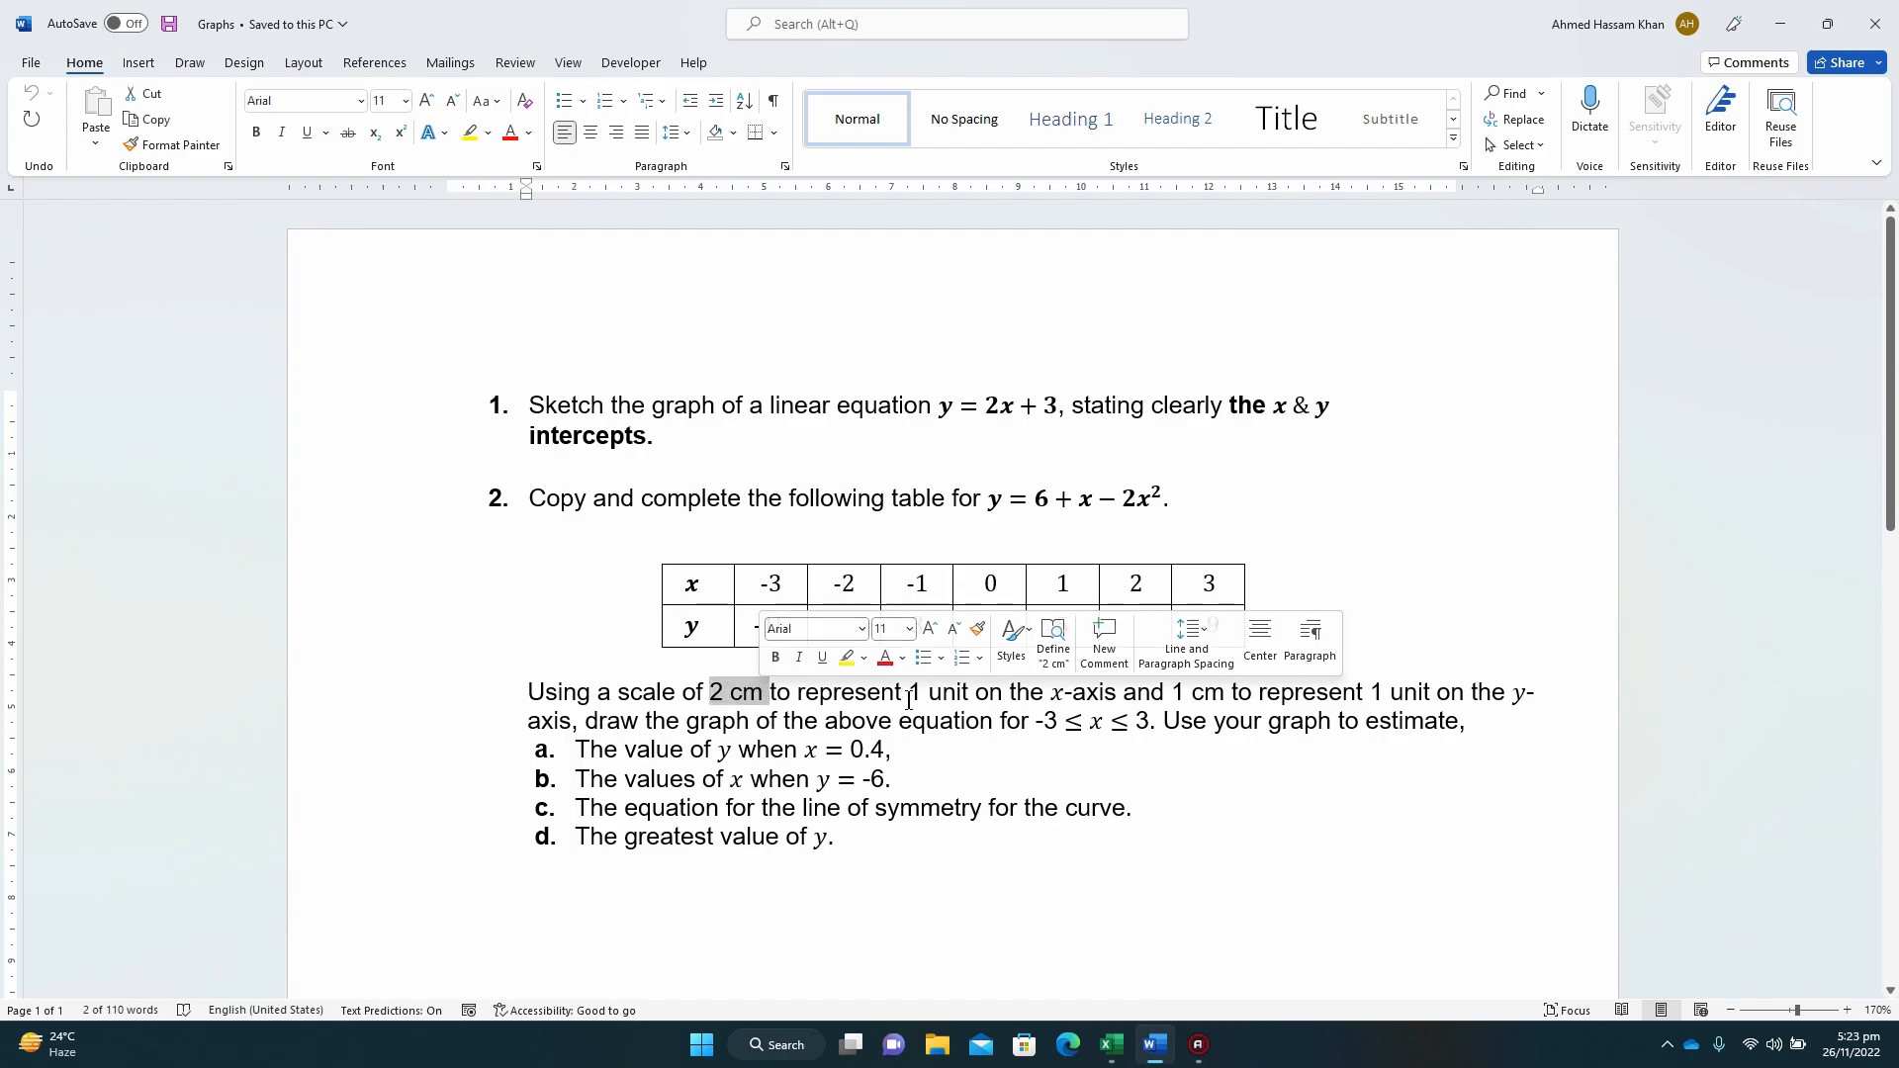
{"action": "left_click_drag", "start_coordinate": [909, 692], "coordinate": [976, 693]}
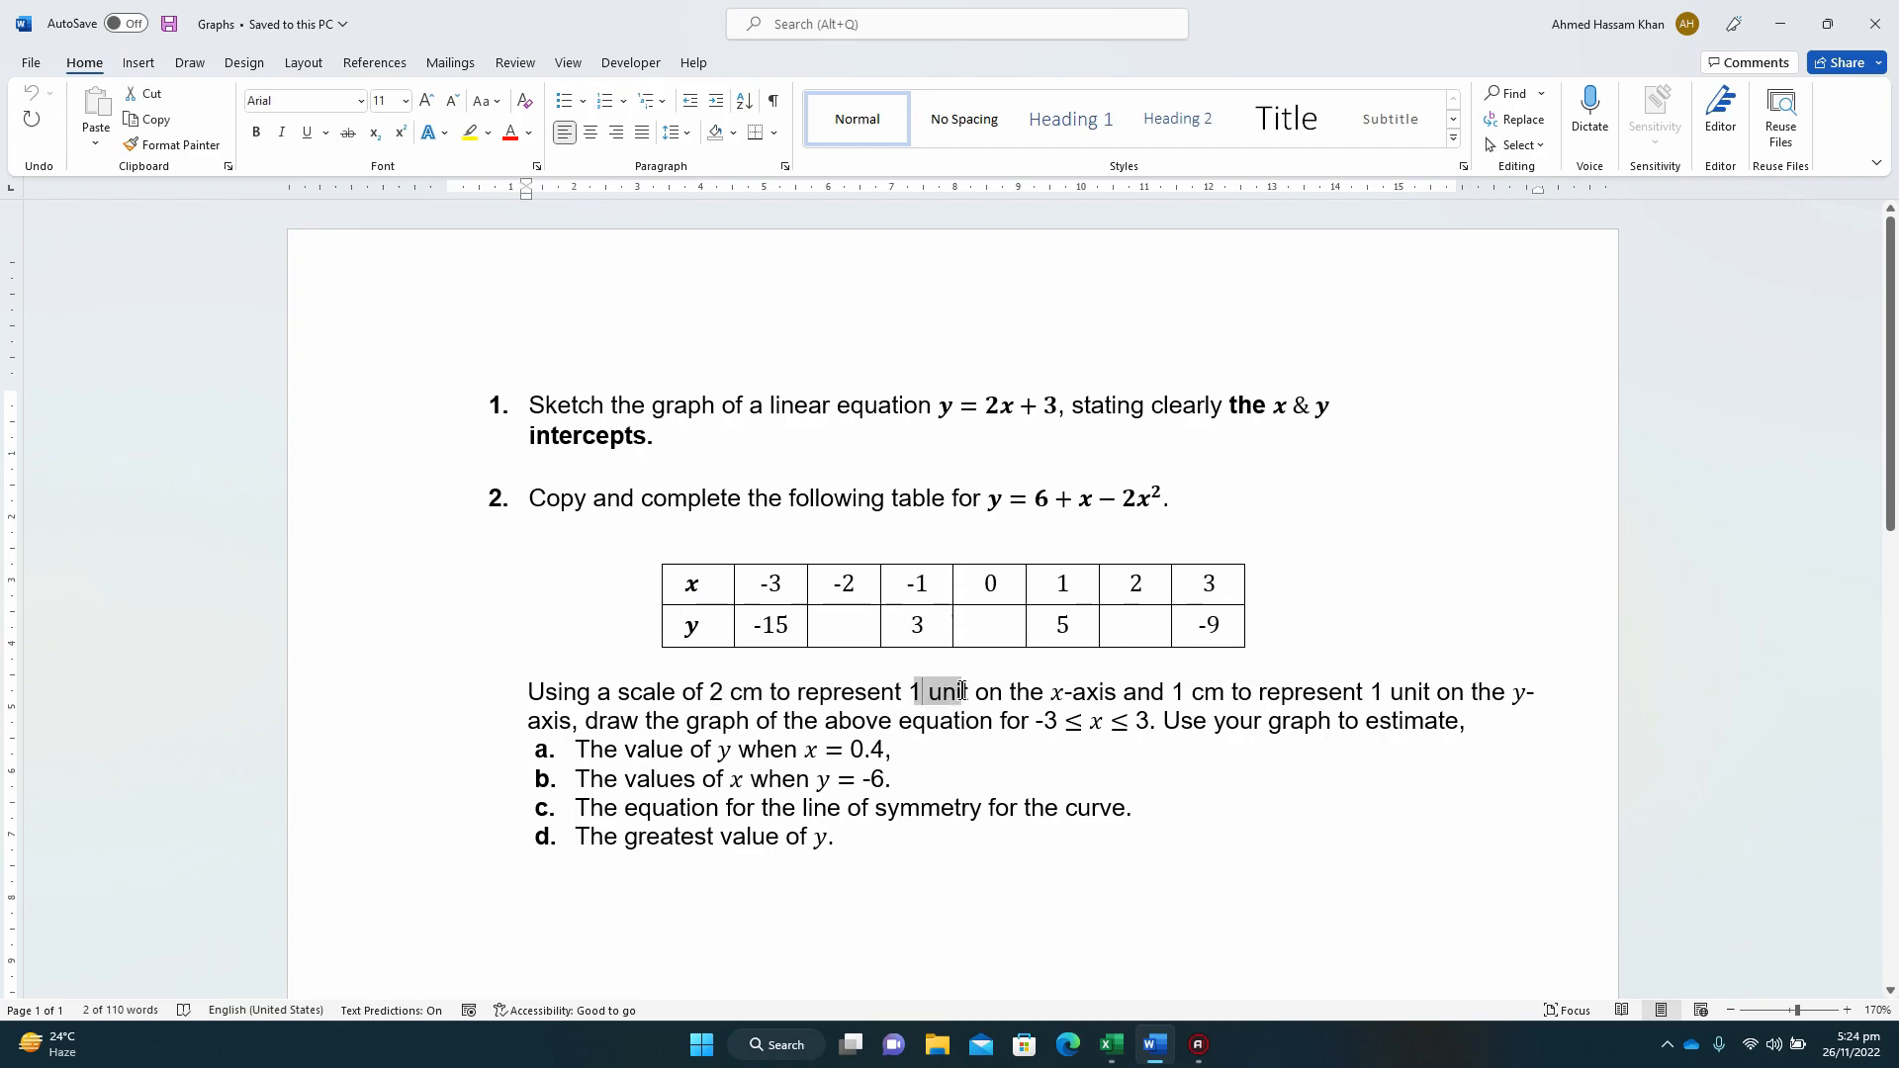
{"action": "left_click", "coordinate": [1106, 1050]}
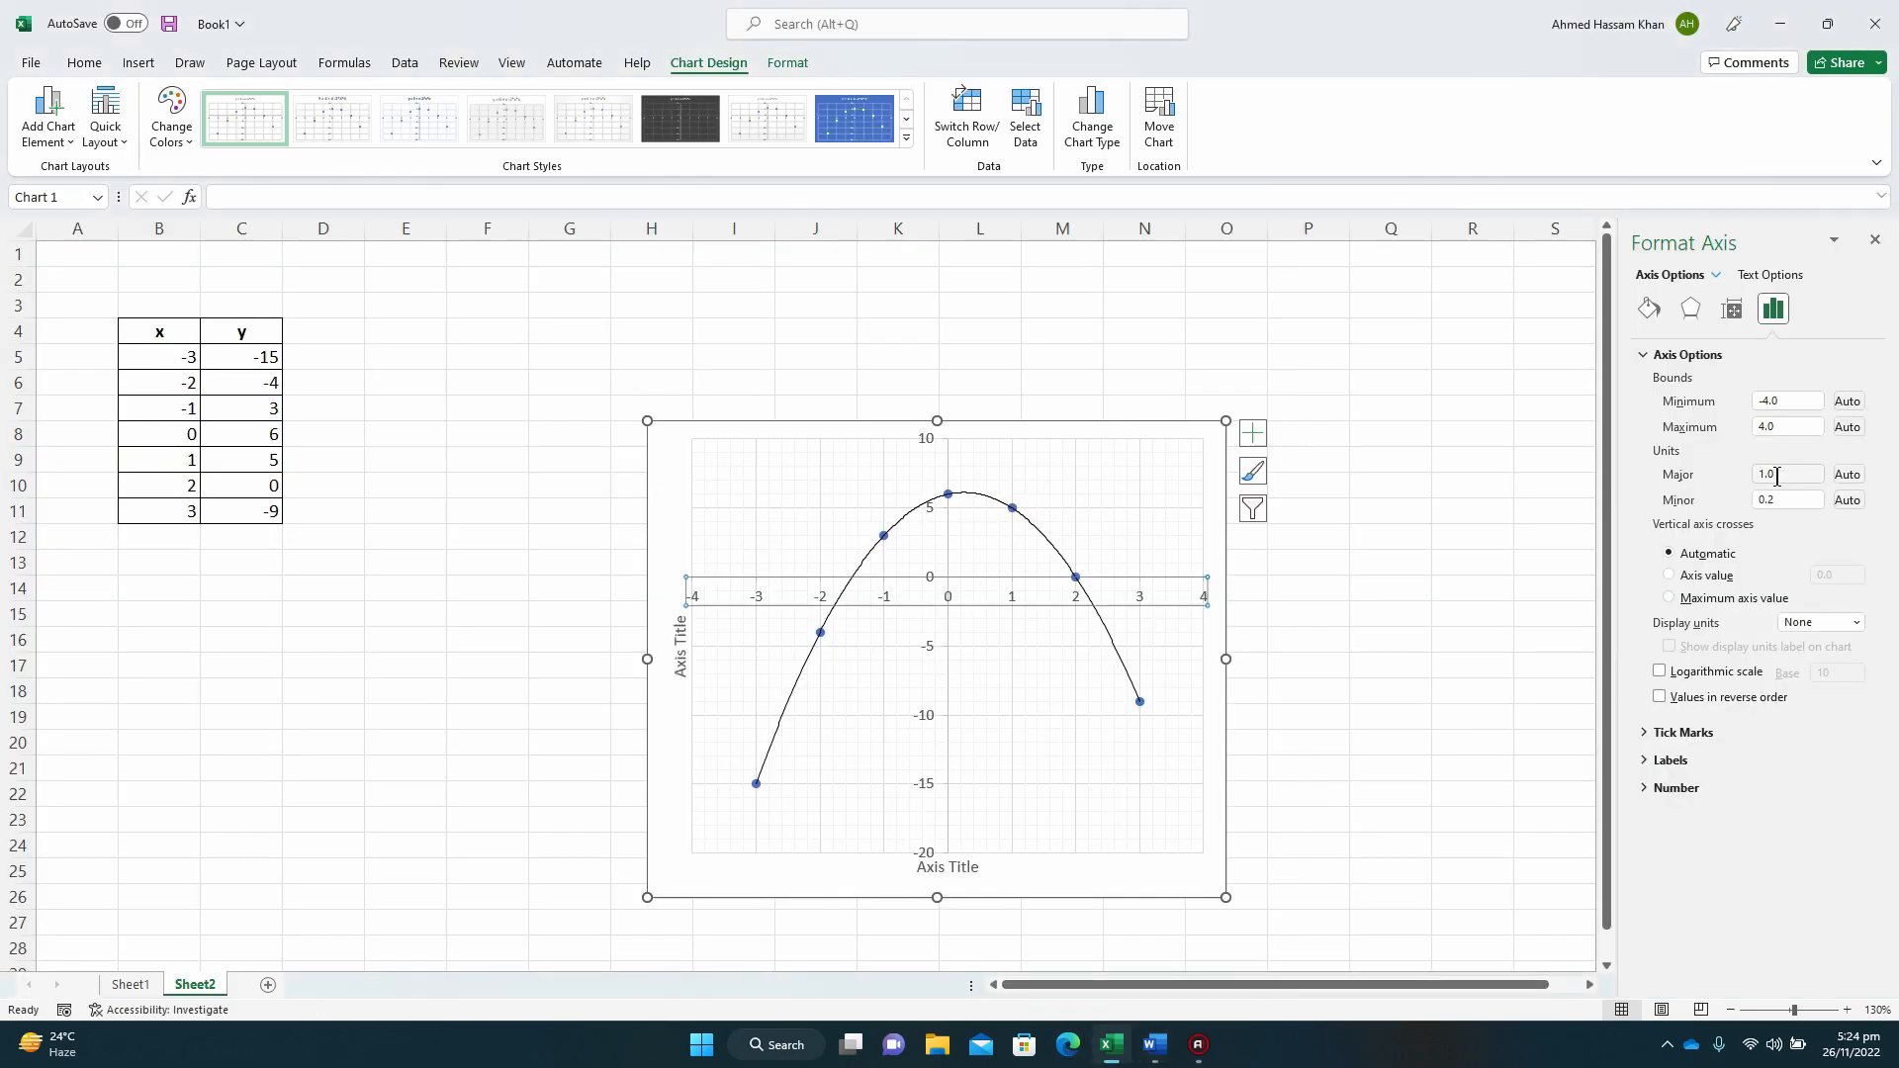
Step: Set the horizontal axis's major unit to 0.5
{"action": "left_click_drag", "start_coordinate": [1778, 479], "coordinate": [1755, 479]}
{"action": "type", "text": "0.5"}
{"action": "key", "text": "Return"}
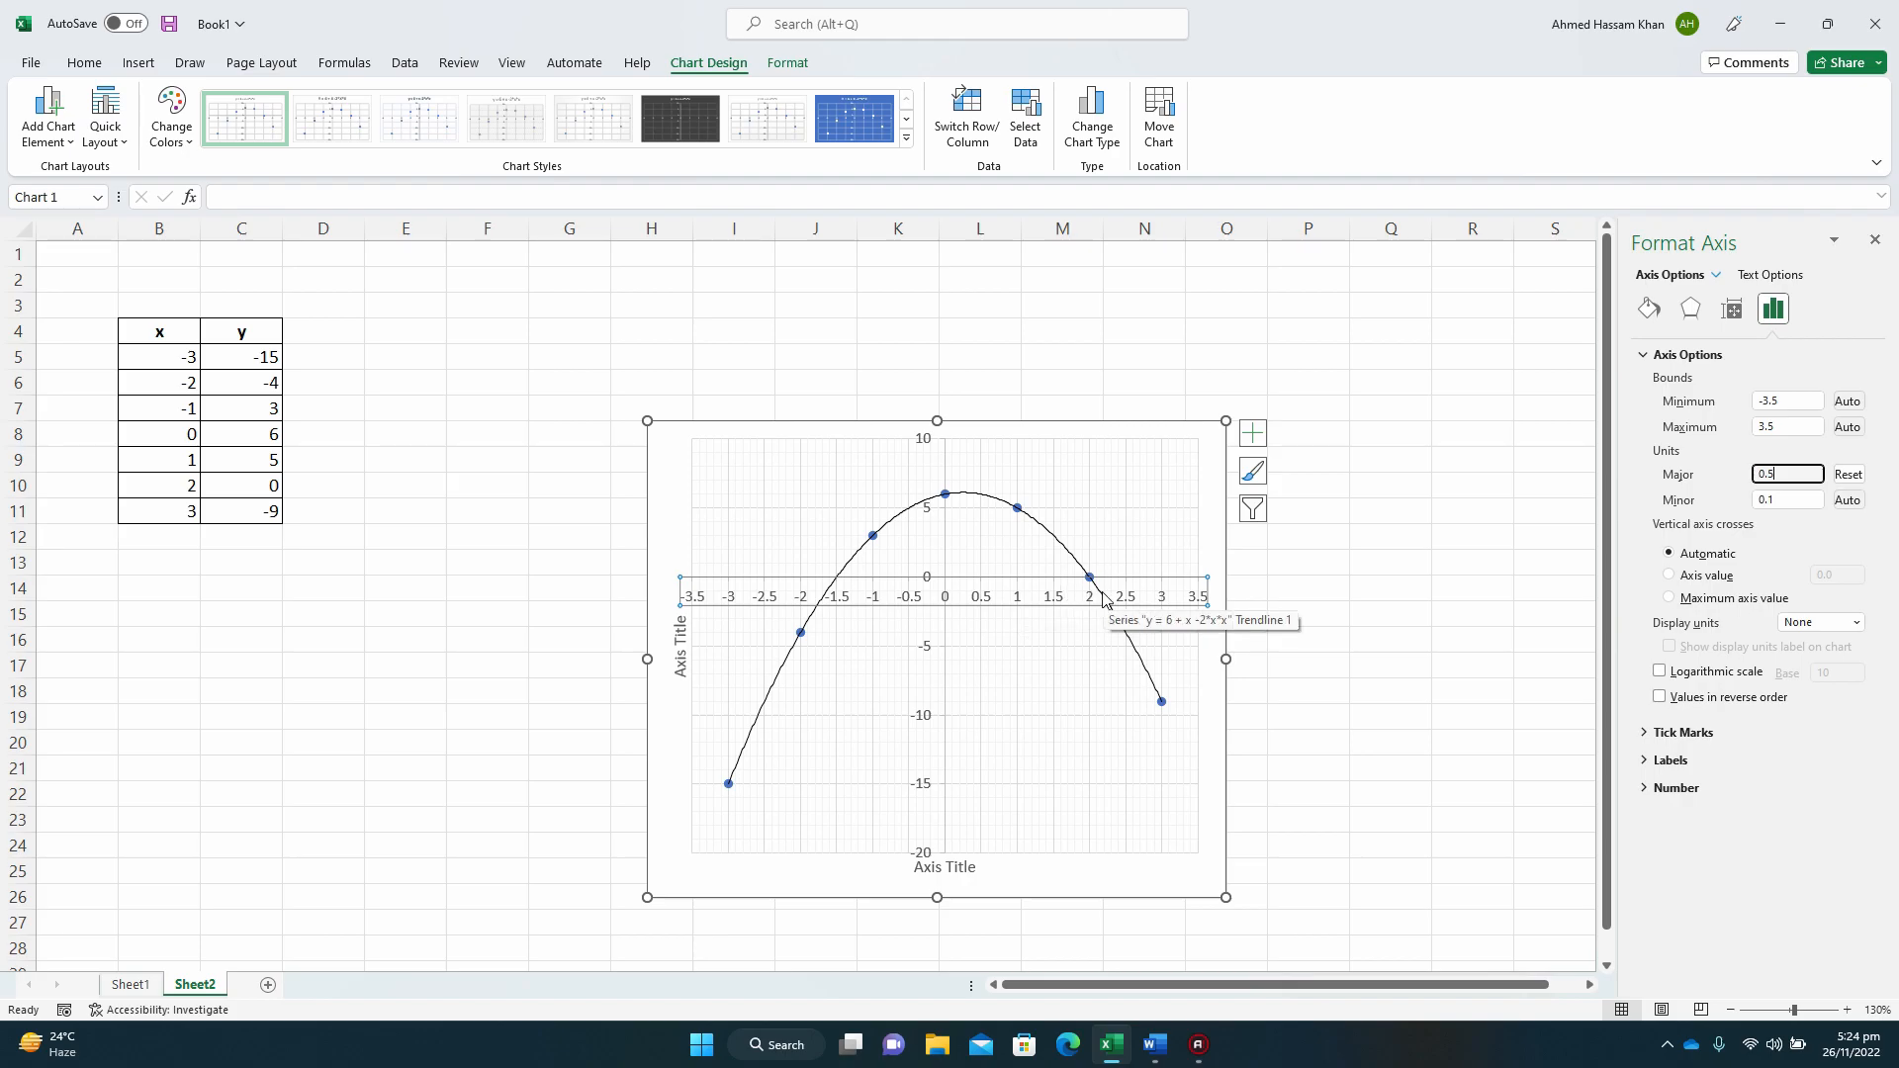
Step: Set the horizontal axis's minor unit to 0.05 and inspect the chart's gridlines up close
{"action": "left_click", "coordinate": [1781, 501]}
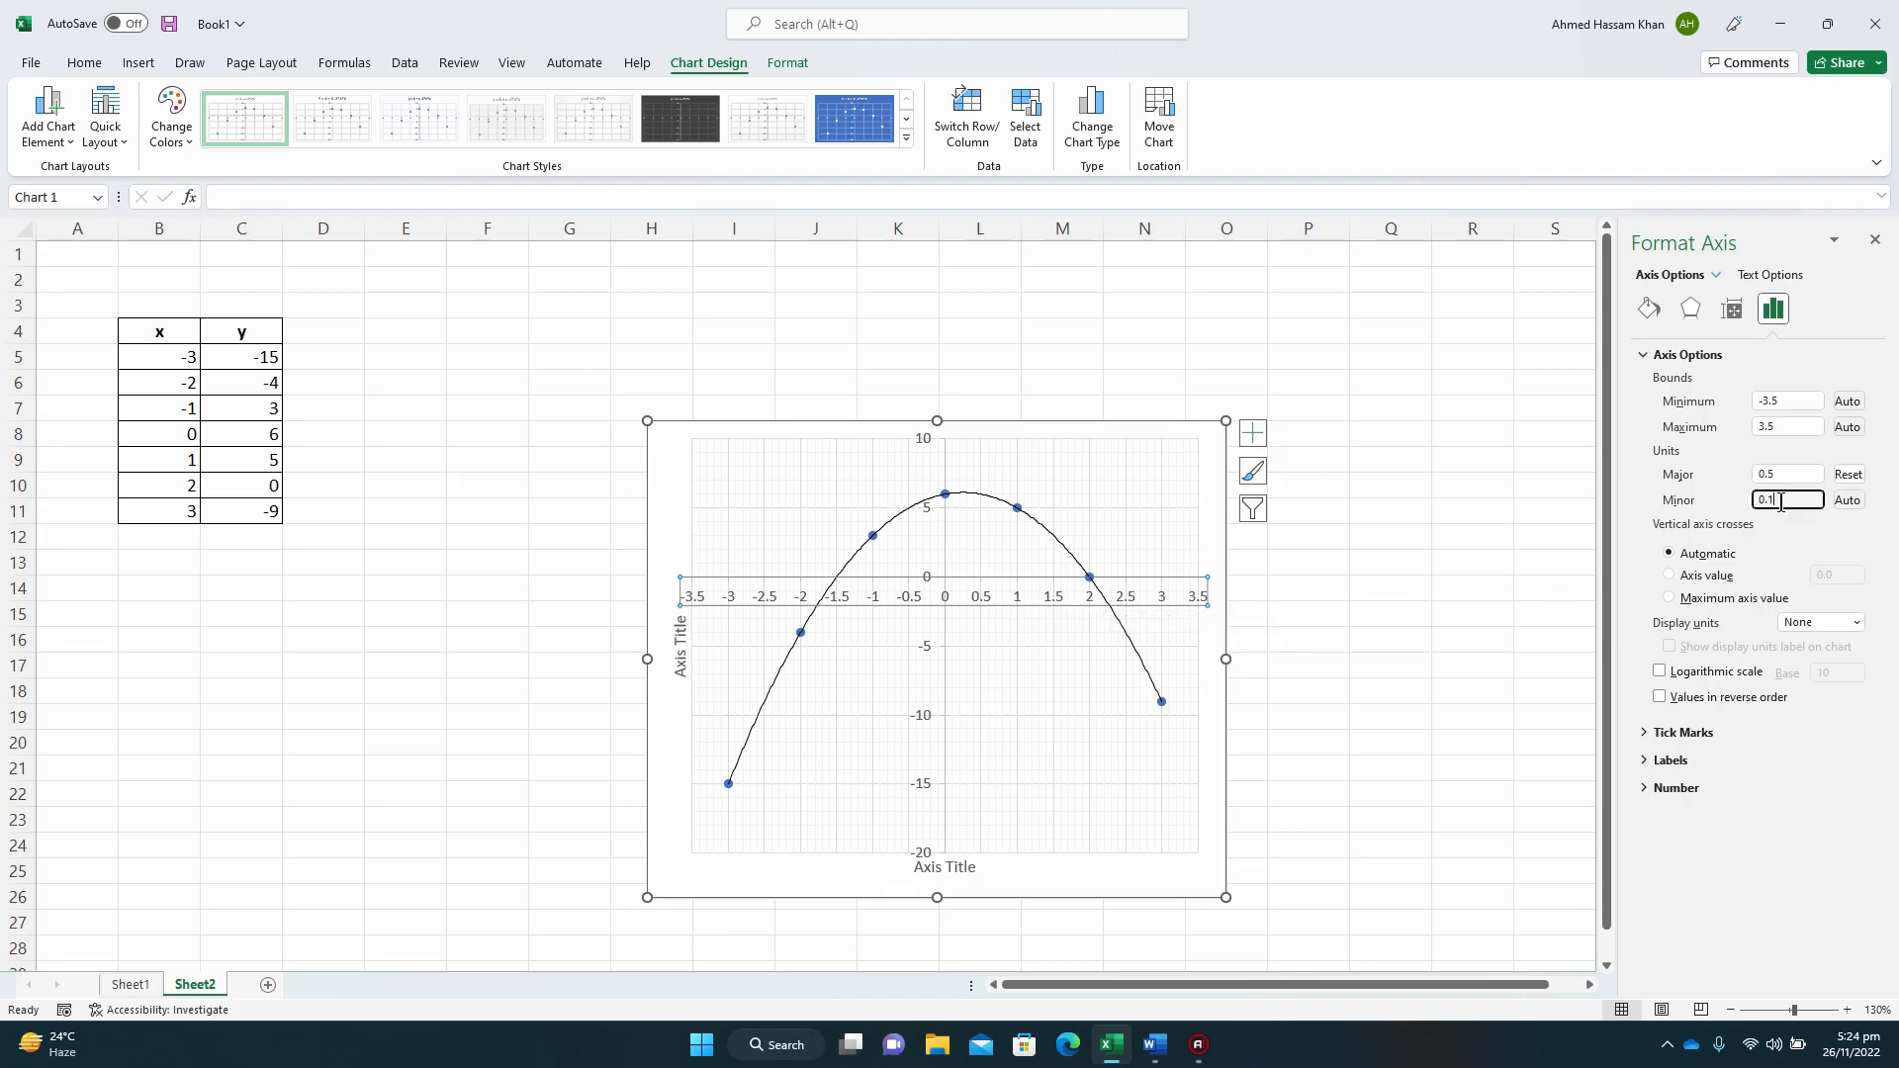
{"action": "key", "text": "BackSpace"}
{"action": "left_click", "coordinate": [1847, 1010]}
{"action": "left_click", "coordinate": [1847, 1010]}
{"action": "left_click", "coordinate": [1847, 1010]}
{"action": "left_click", "coordinate": [1847, 1010]}
{"action": "left_click", "coordinate": [1847, 1010]}
{"action": "left_click", "coordinate": [1847, 1010]}
{"action": "left_click", "coordinate": [1846, 1010]}
{"action": "left_click", "coordinate": [1847, 1010]}
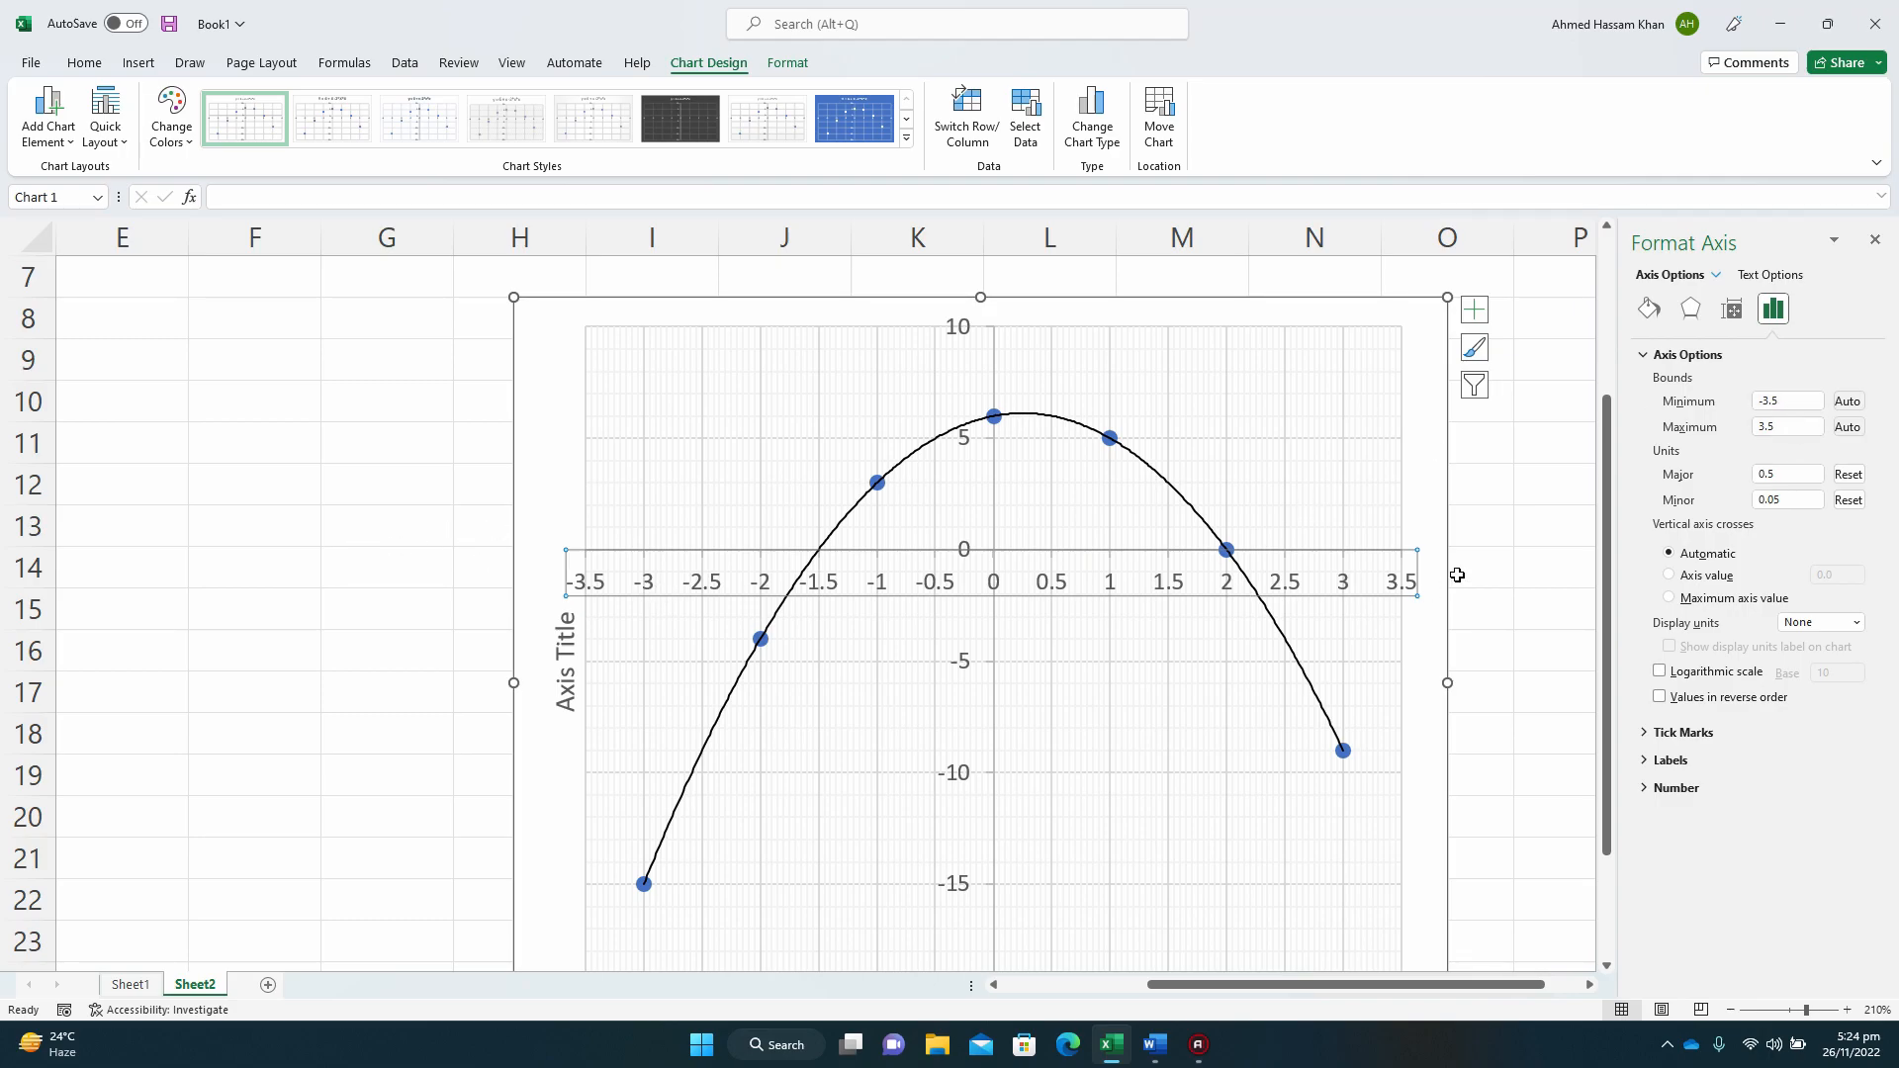
Step: Set the horizontal axis's bounds to a minimum of -4 and a maximum of 4
{"action": "left_click_drag", "start_coordinate": [1781, 400], "coordinate": [1763, 398]}
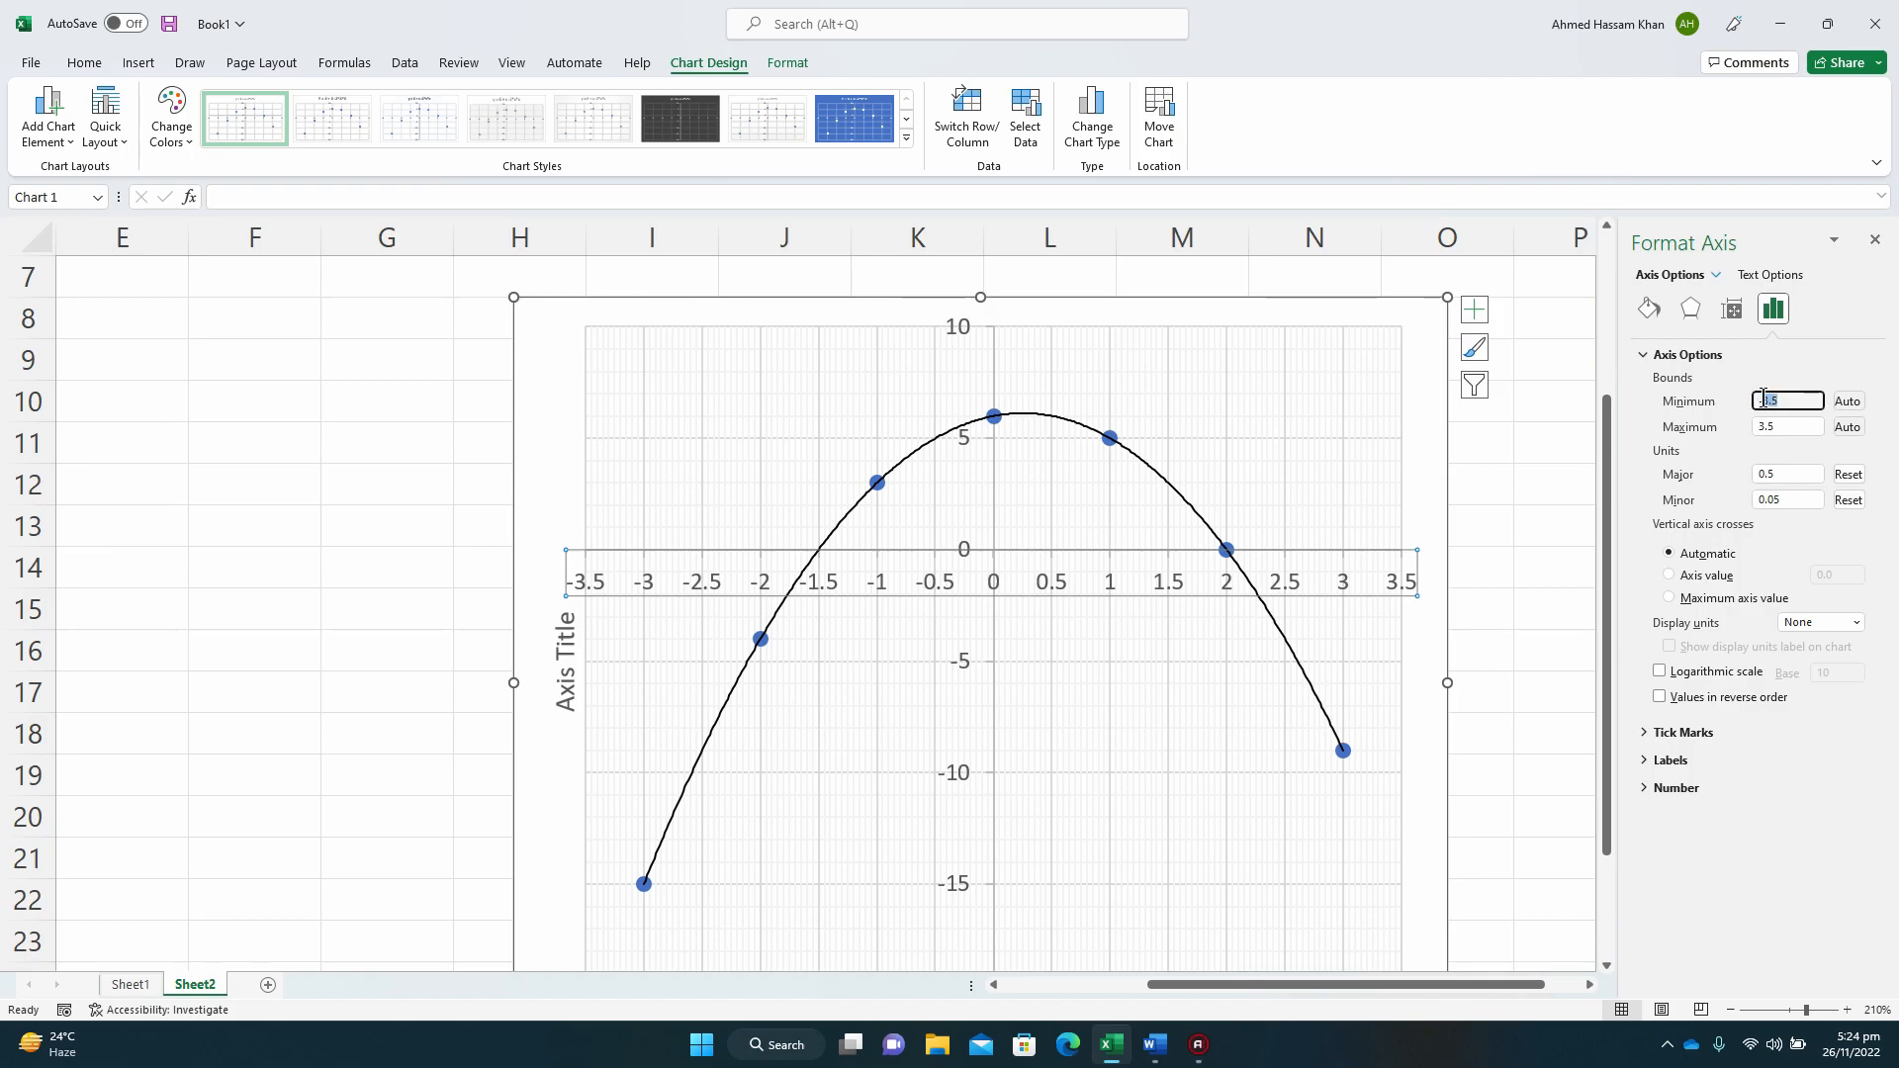
{"action": "type", "text": "4"}
{"action": "key", "text": "Tab"}
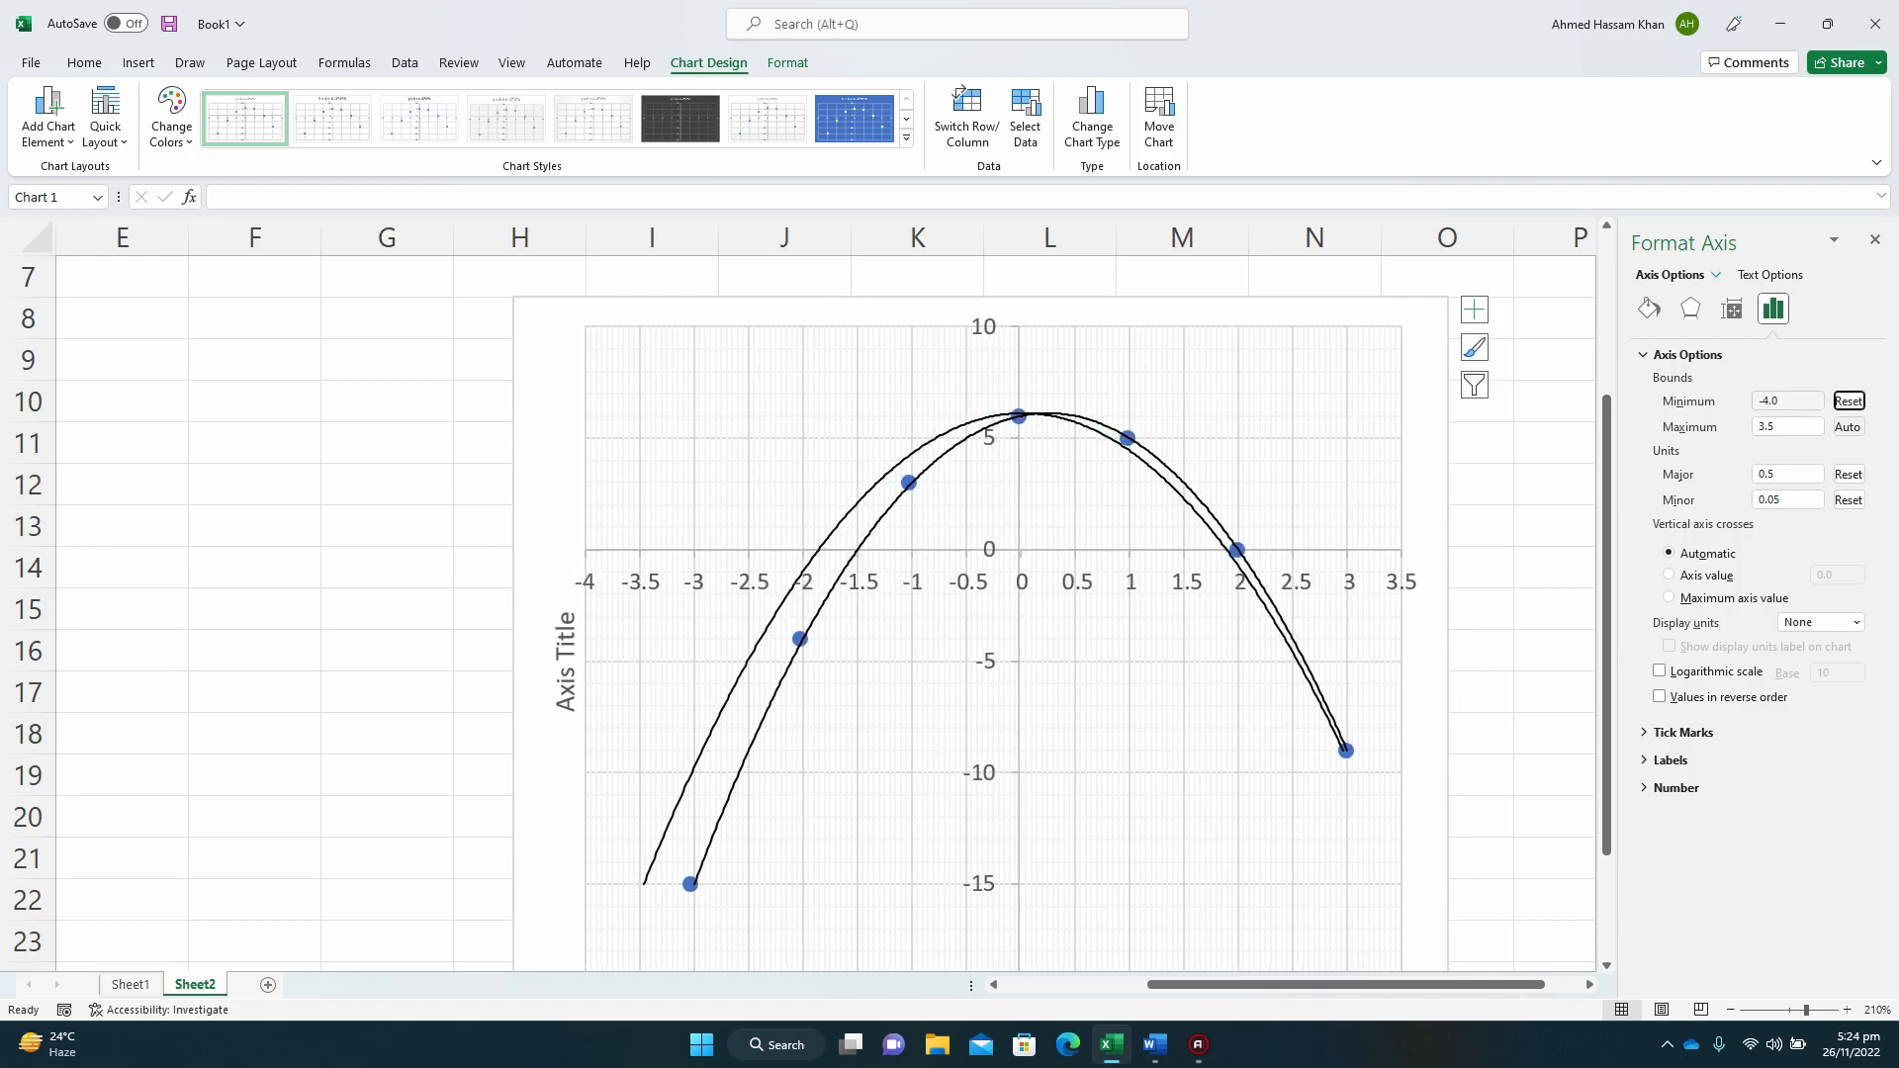
{"action": "type", "text": "4"}
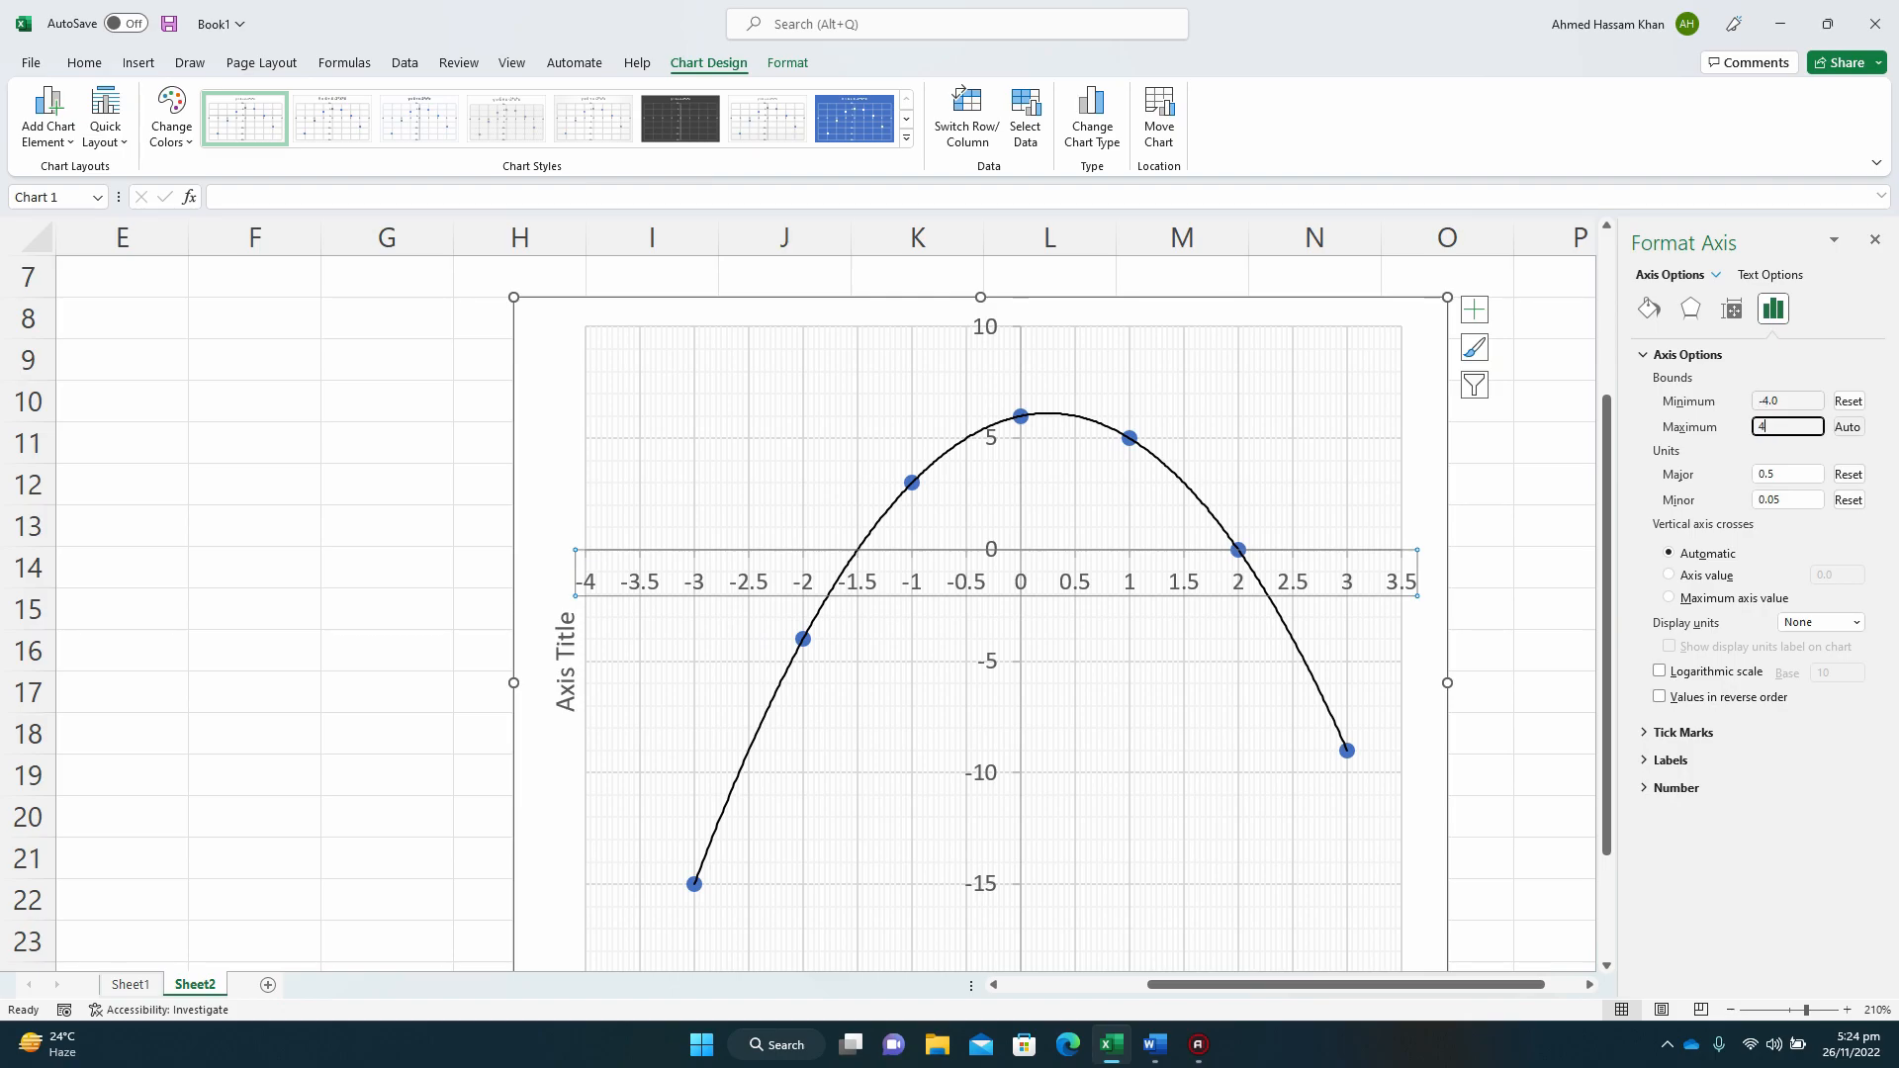
{"action": "key", "text": "Return"}
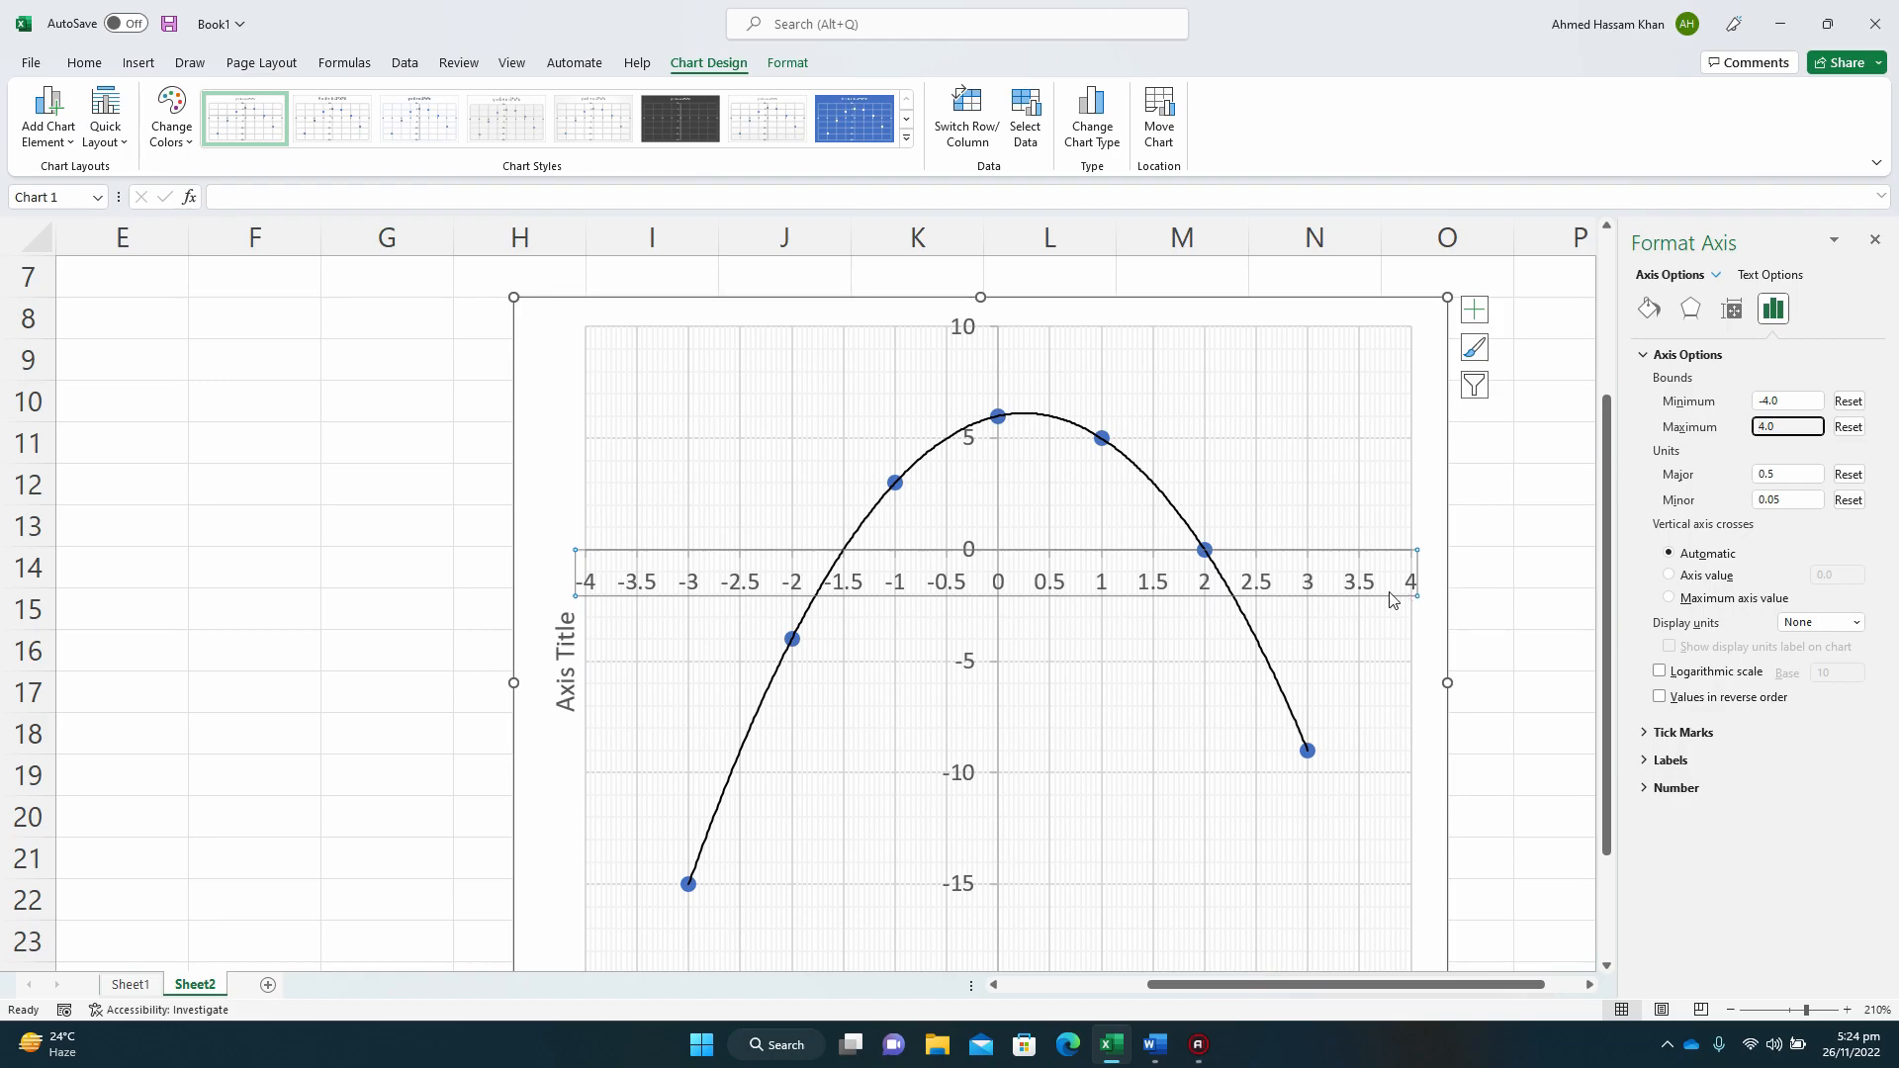
Step: Set the vertical axis's major unit to 1 and its minor unit to 0.1
{"action": "left_click", "coordinate": [977, 451]}
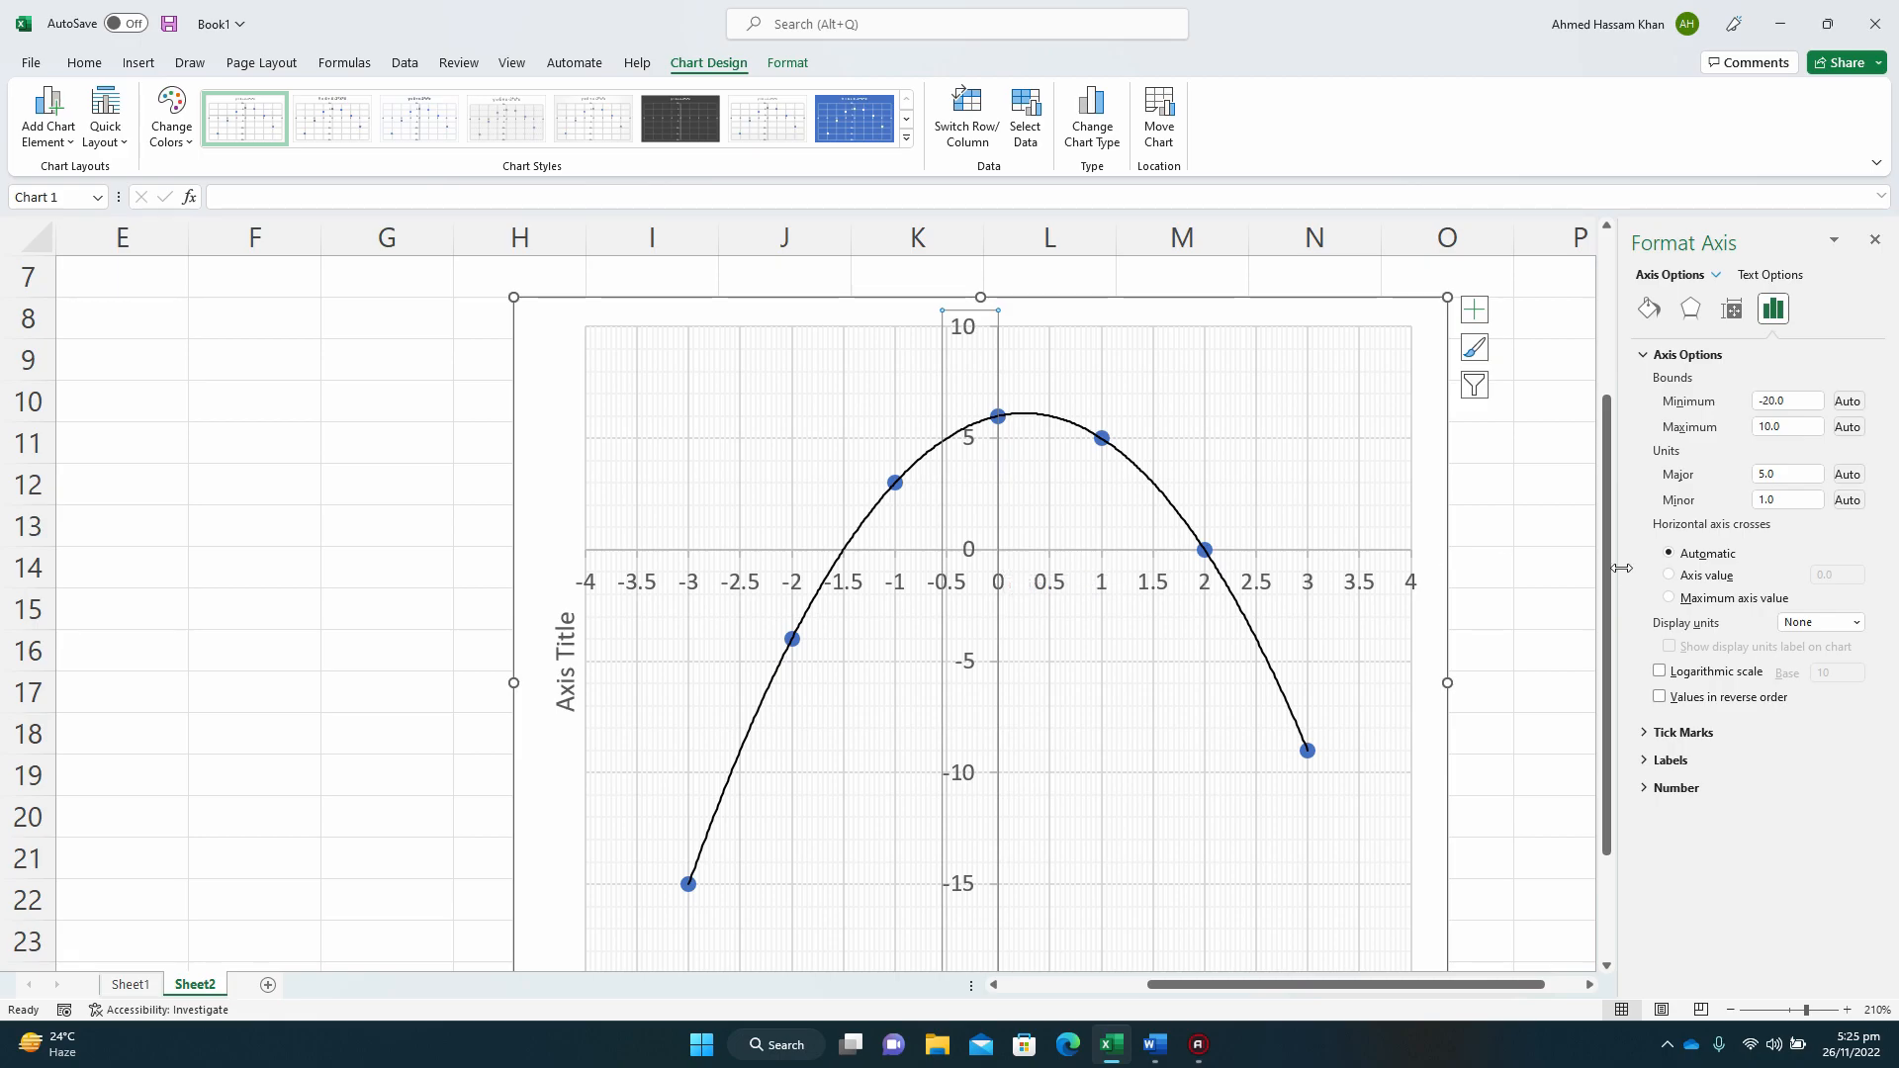
{"action": "left_click_drag", "start_coordinate": [1784, 477], "coordinate": [1746, 477]}
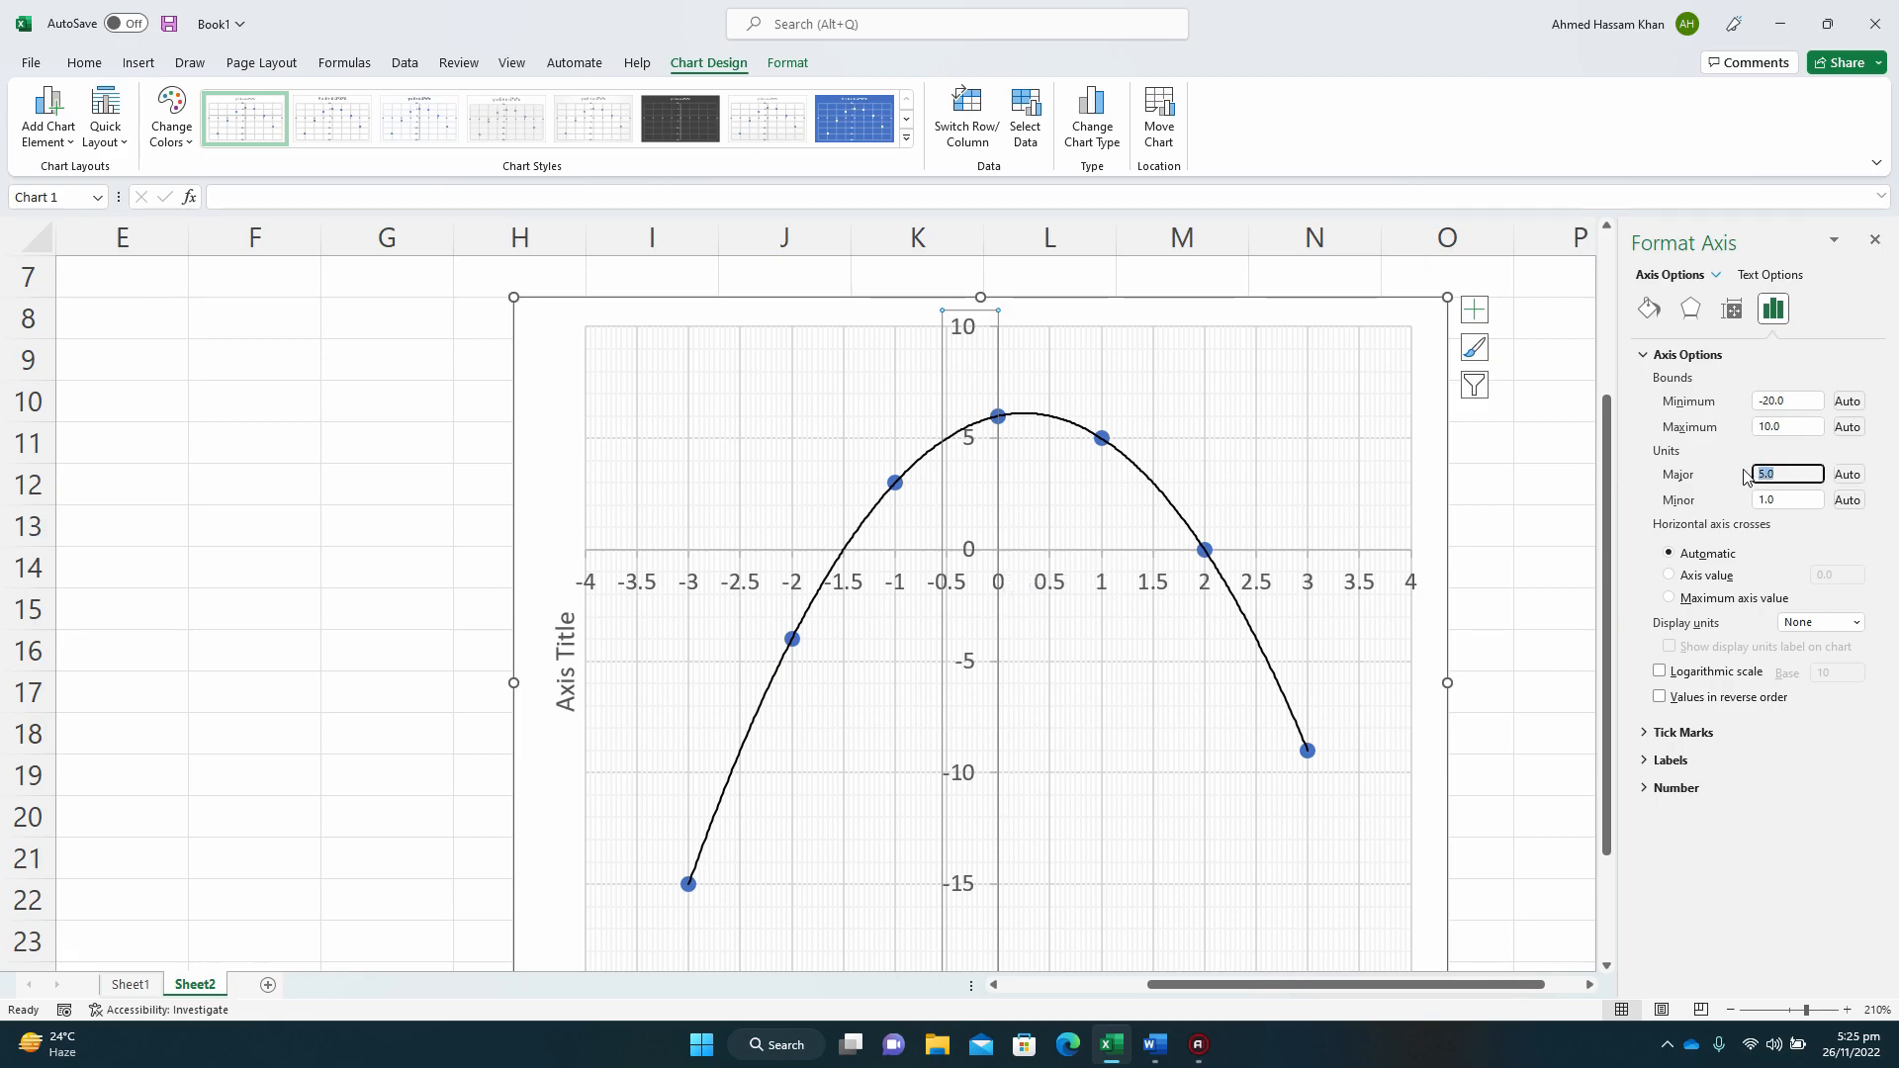
{"action": "type", "text": "1."}
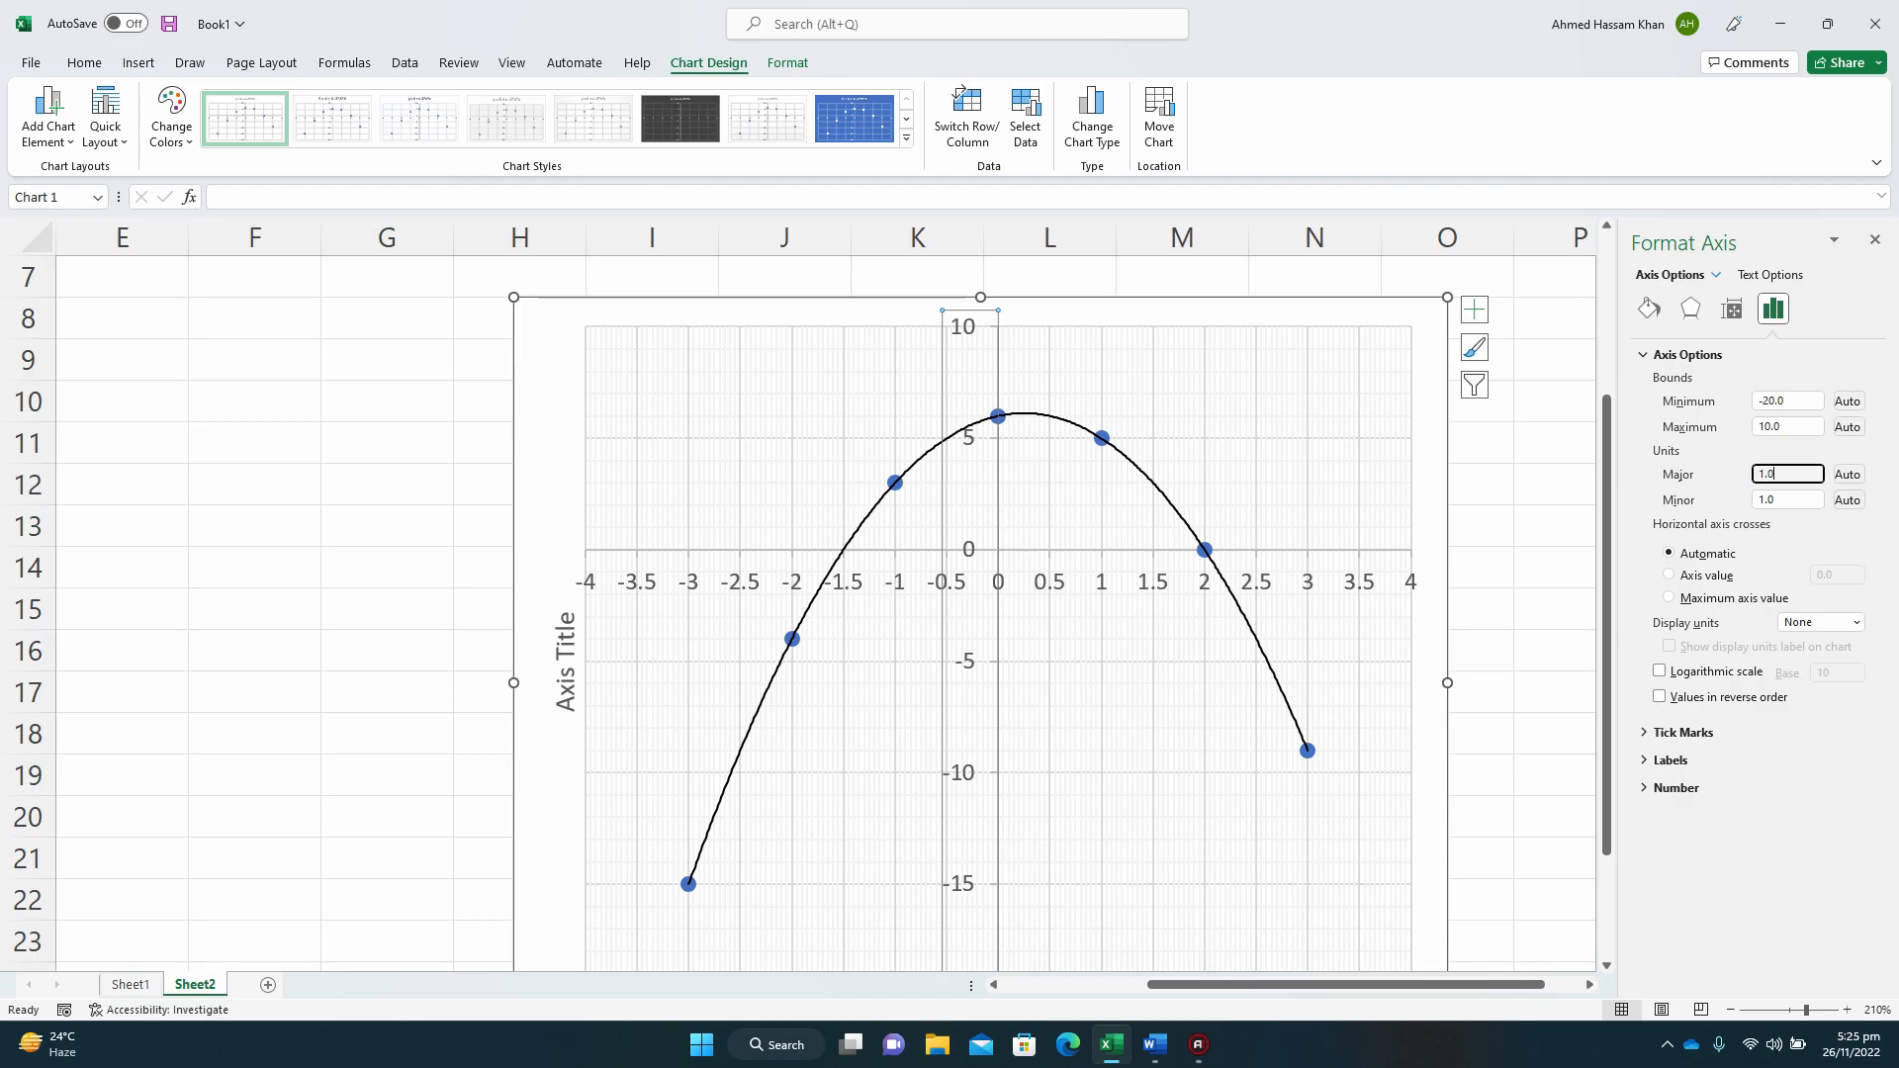
{"action": "key", "text": "Return"}
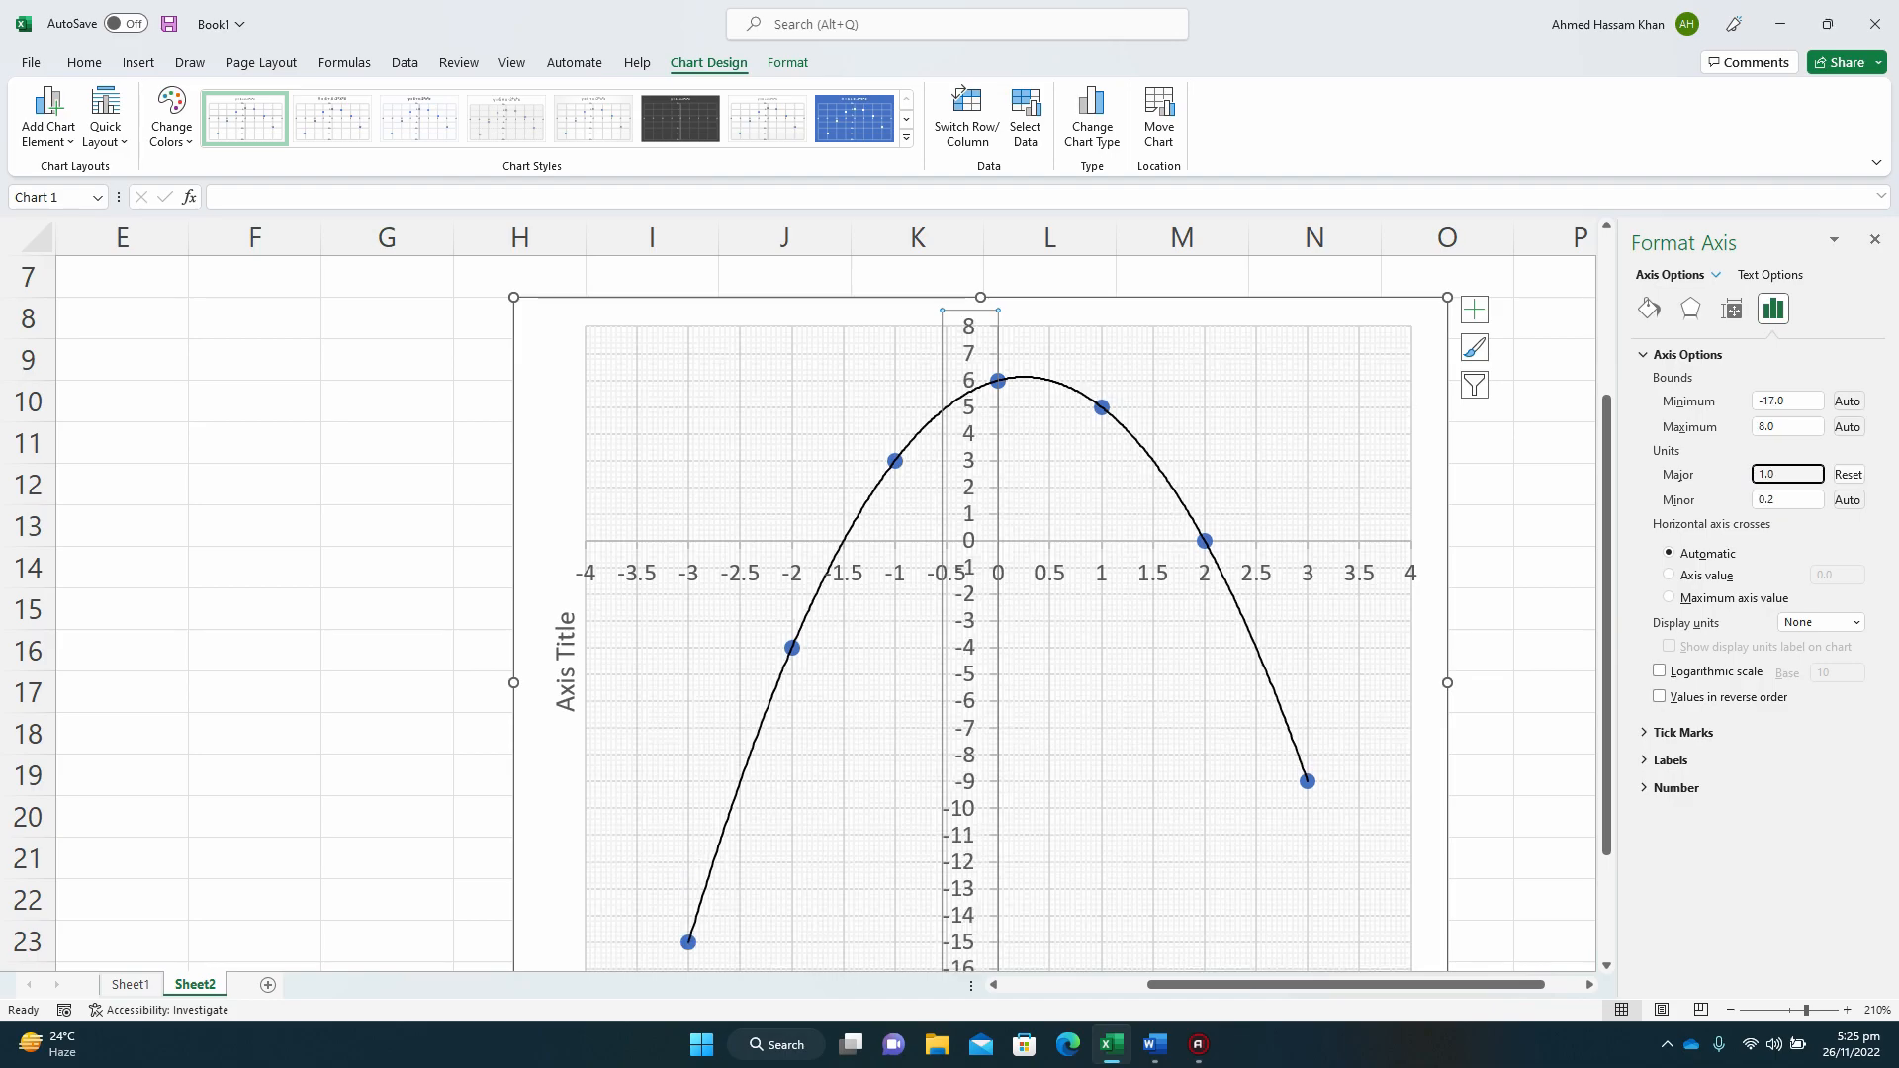
{"action": "left_click", "coordinate": [1767, 502]}
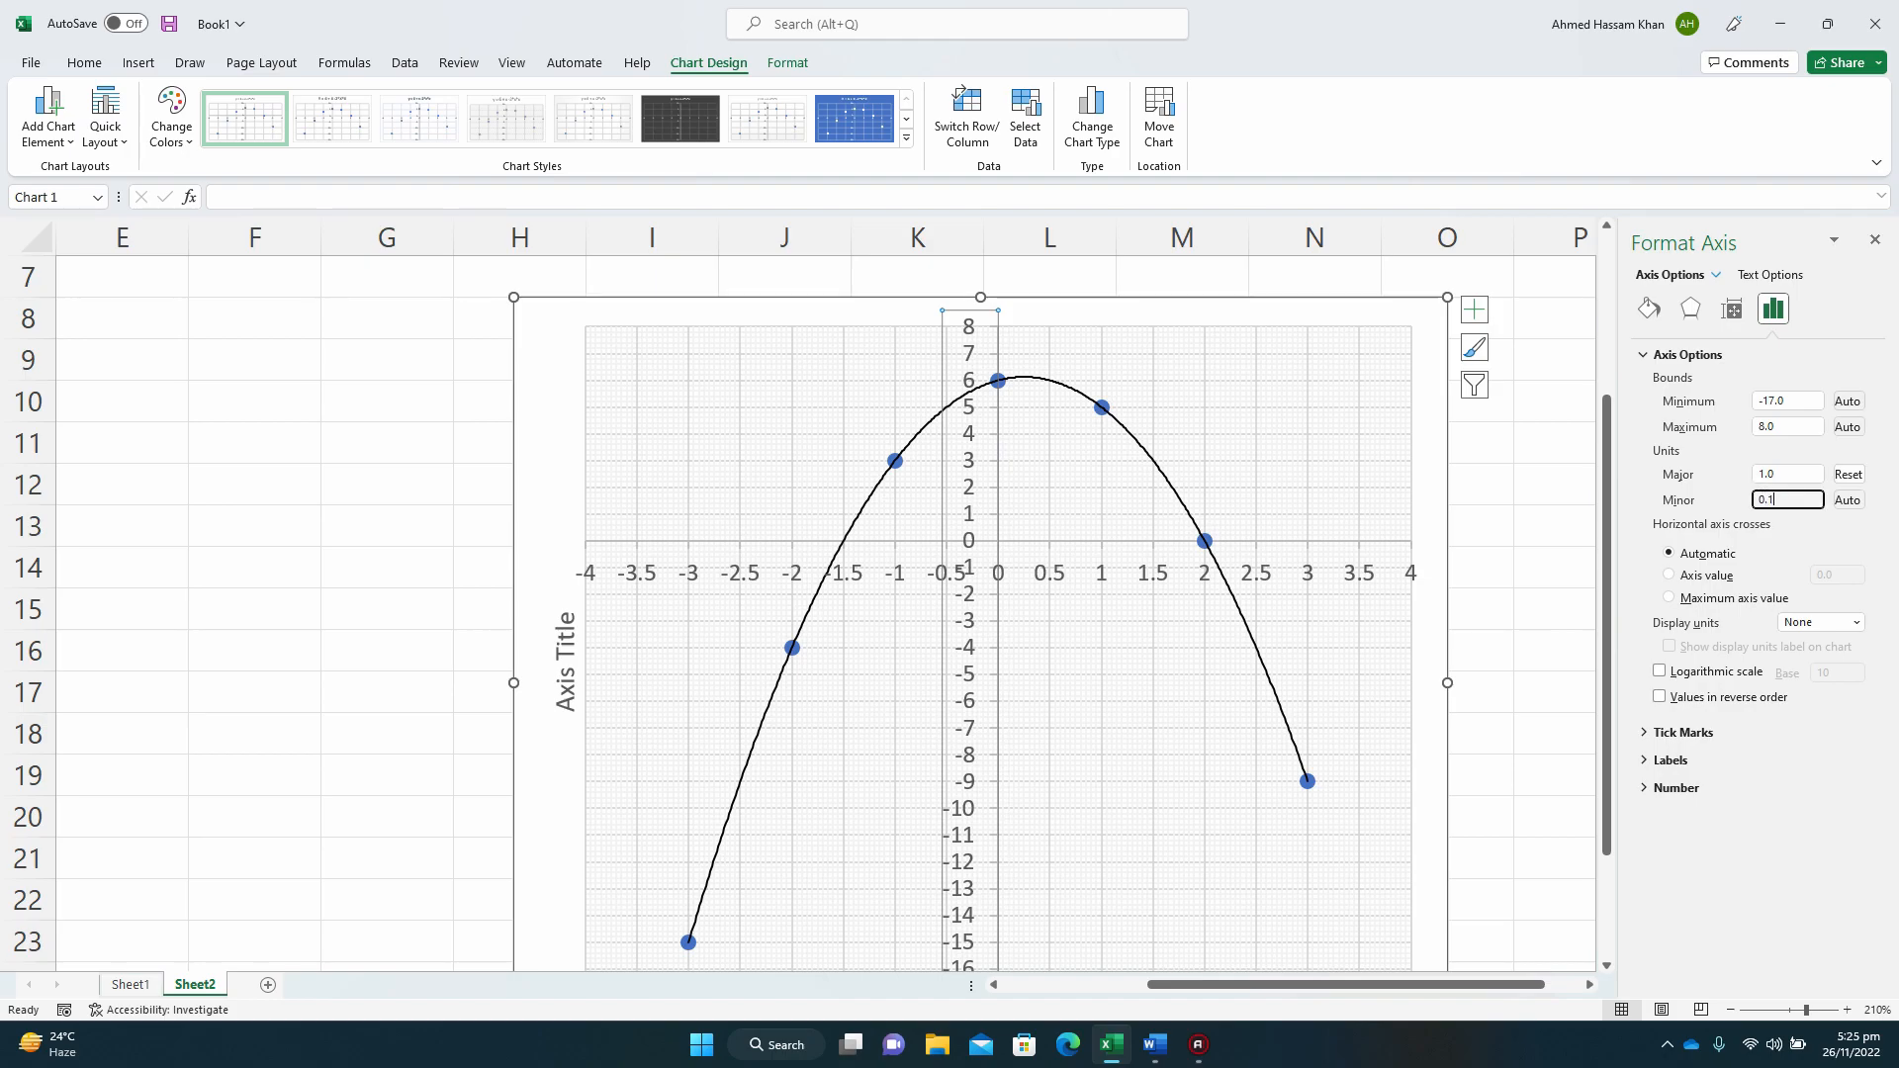
{"action": "key", "text": "Return"}
Step: Narrow the chart and move it so that it spans about columns I to N
{"action": "left_click", "coordinate": [1846, 1011]}
{"action": "left_click", "coordinate": [1846, 1011]}
{"action": "left_click", "coordinate": [1846, 1011]}
{"action": "left_click", "coordinate": [1846, 1011]}
{"action": "left_click", "coordinate": [1846, 1011]}
{"action": "left_click", "coordinate": [1846, 1011]}
{"action": "left_click", "coordinate": [1846, 1011]}
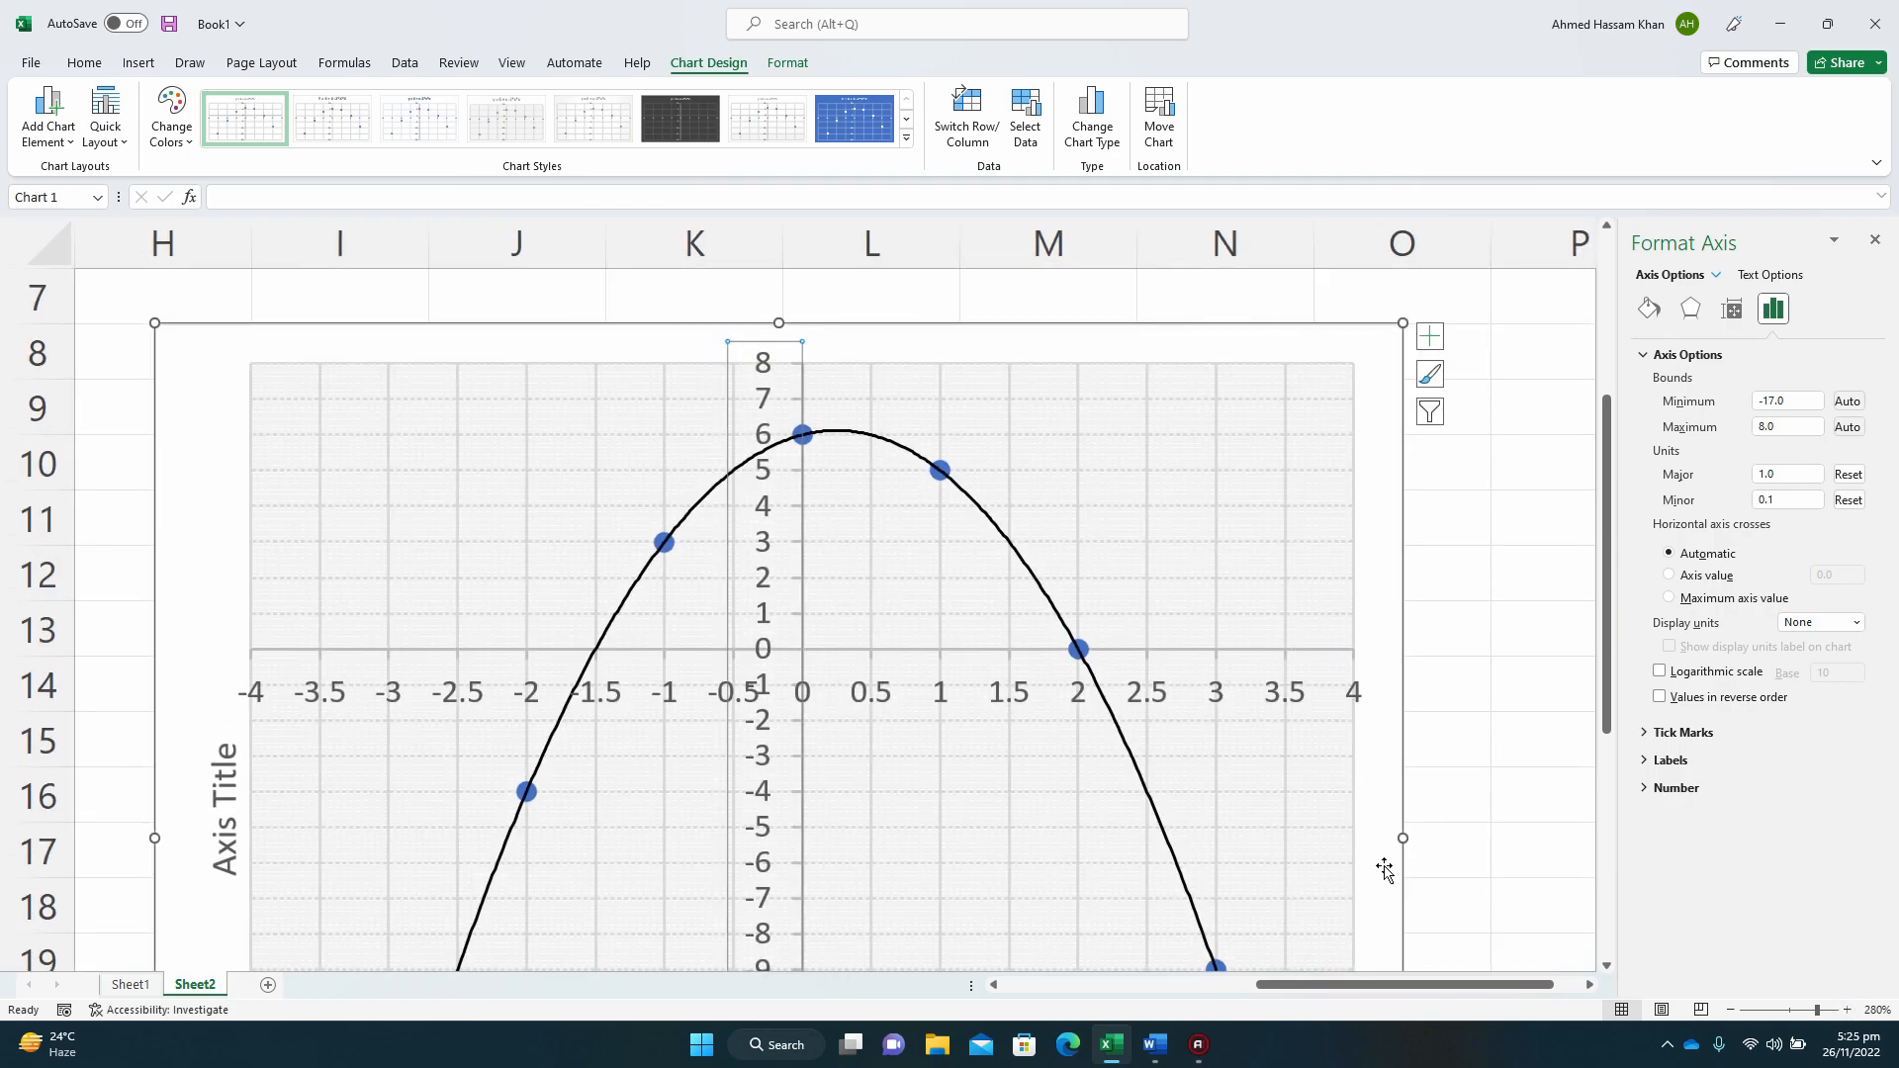
{"action": "left_click_drag", "start_coordinate": [1404, 839], "coordinate": [1056, 831]}
{"action": "left_click_drag", "start_coordinate": [827, 330], "coordinate": [1137, 331]}
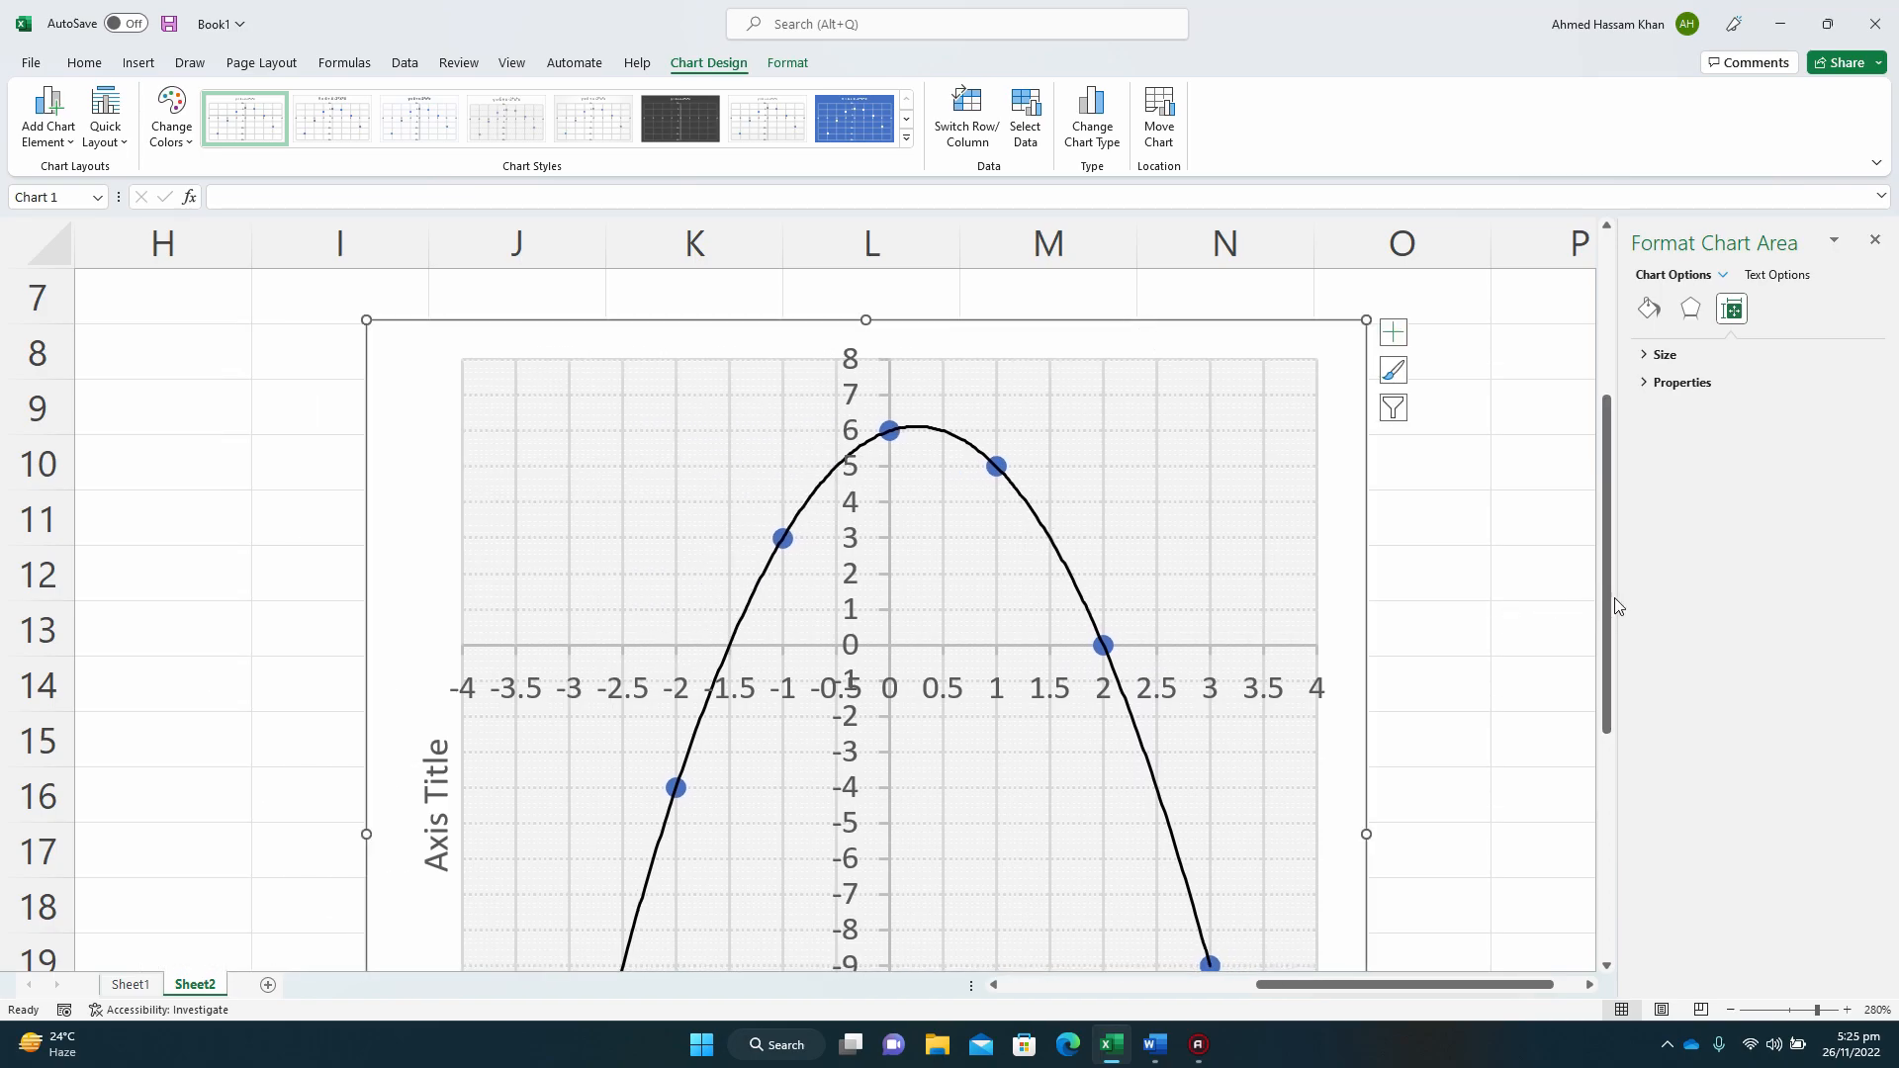
{"action": "left_click_drag", "start_coordinate": [1607, 608], "coordinate": [1609, 795]}
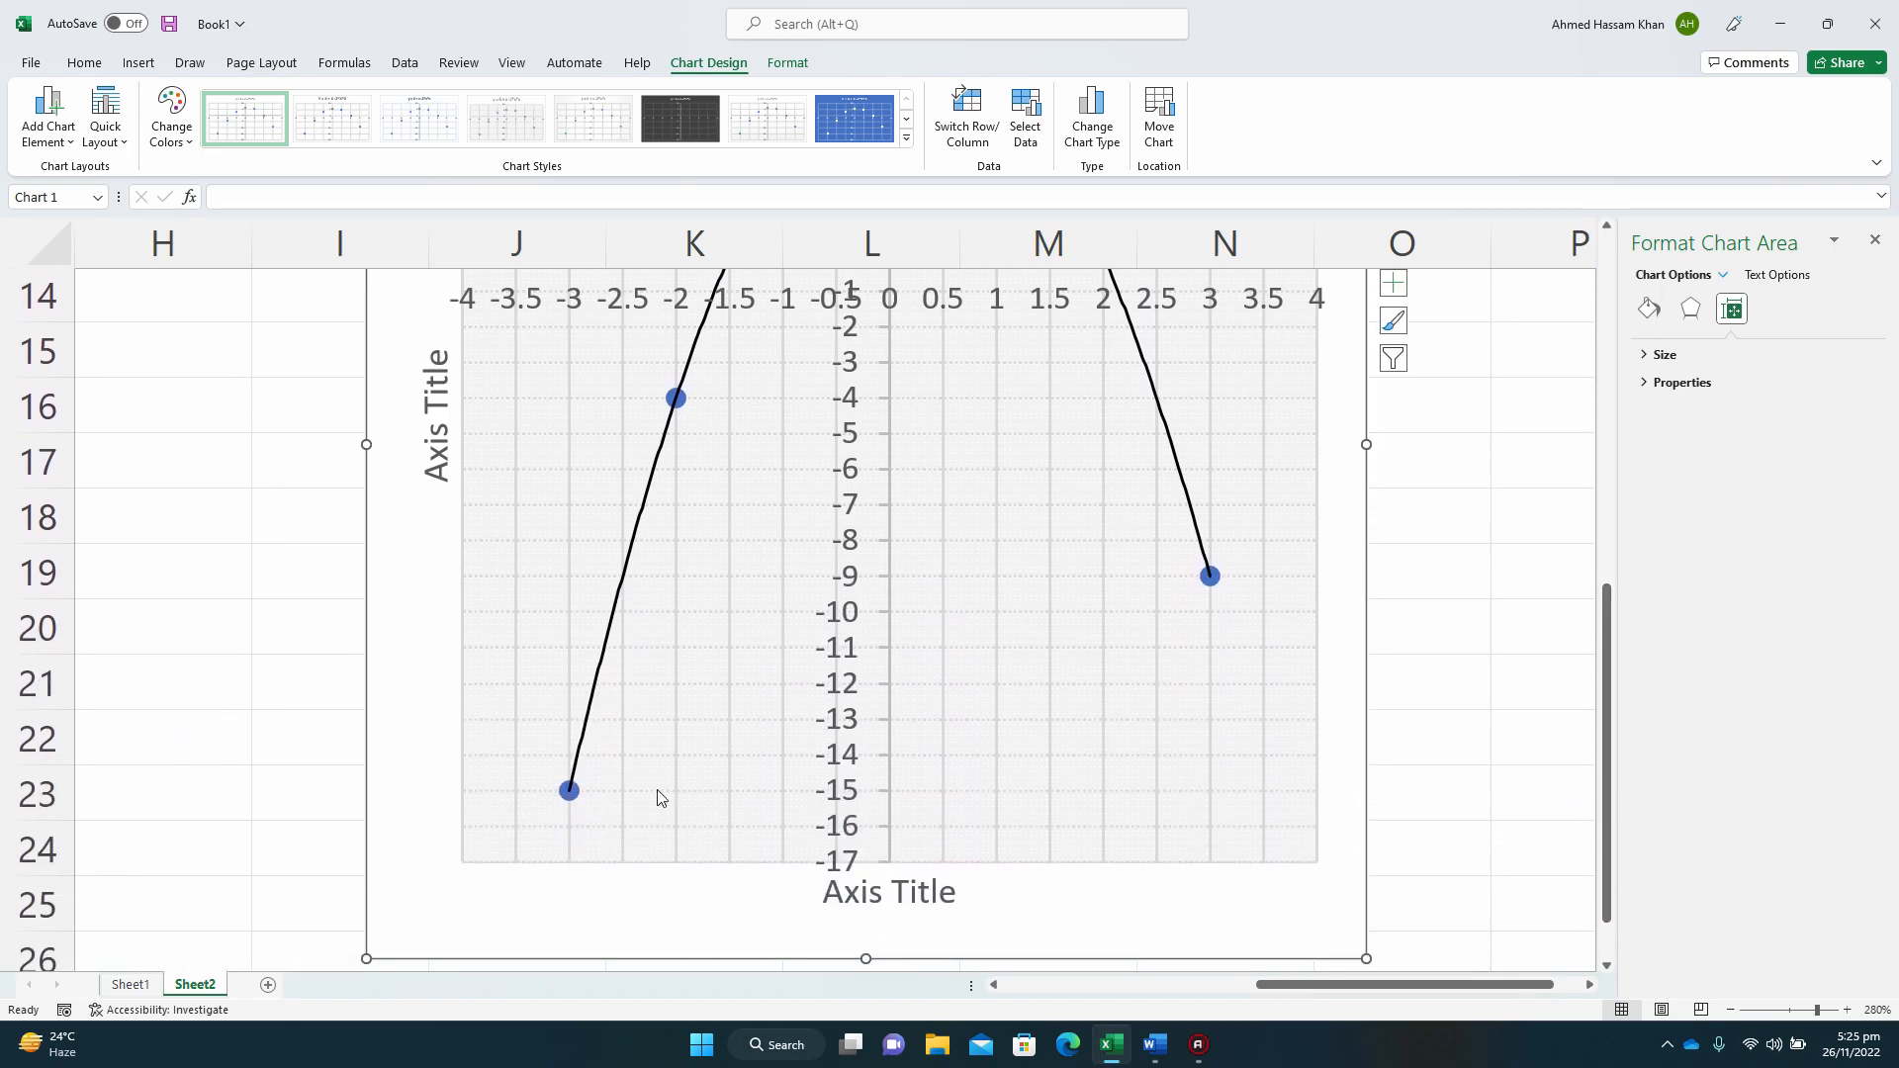
{"action": "left_click_drag", "start_coordinate": [1366, 958], "coordinate": [1305, 960]}
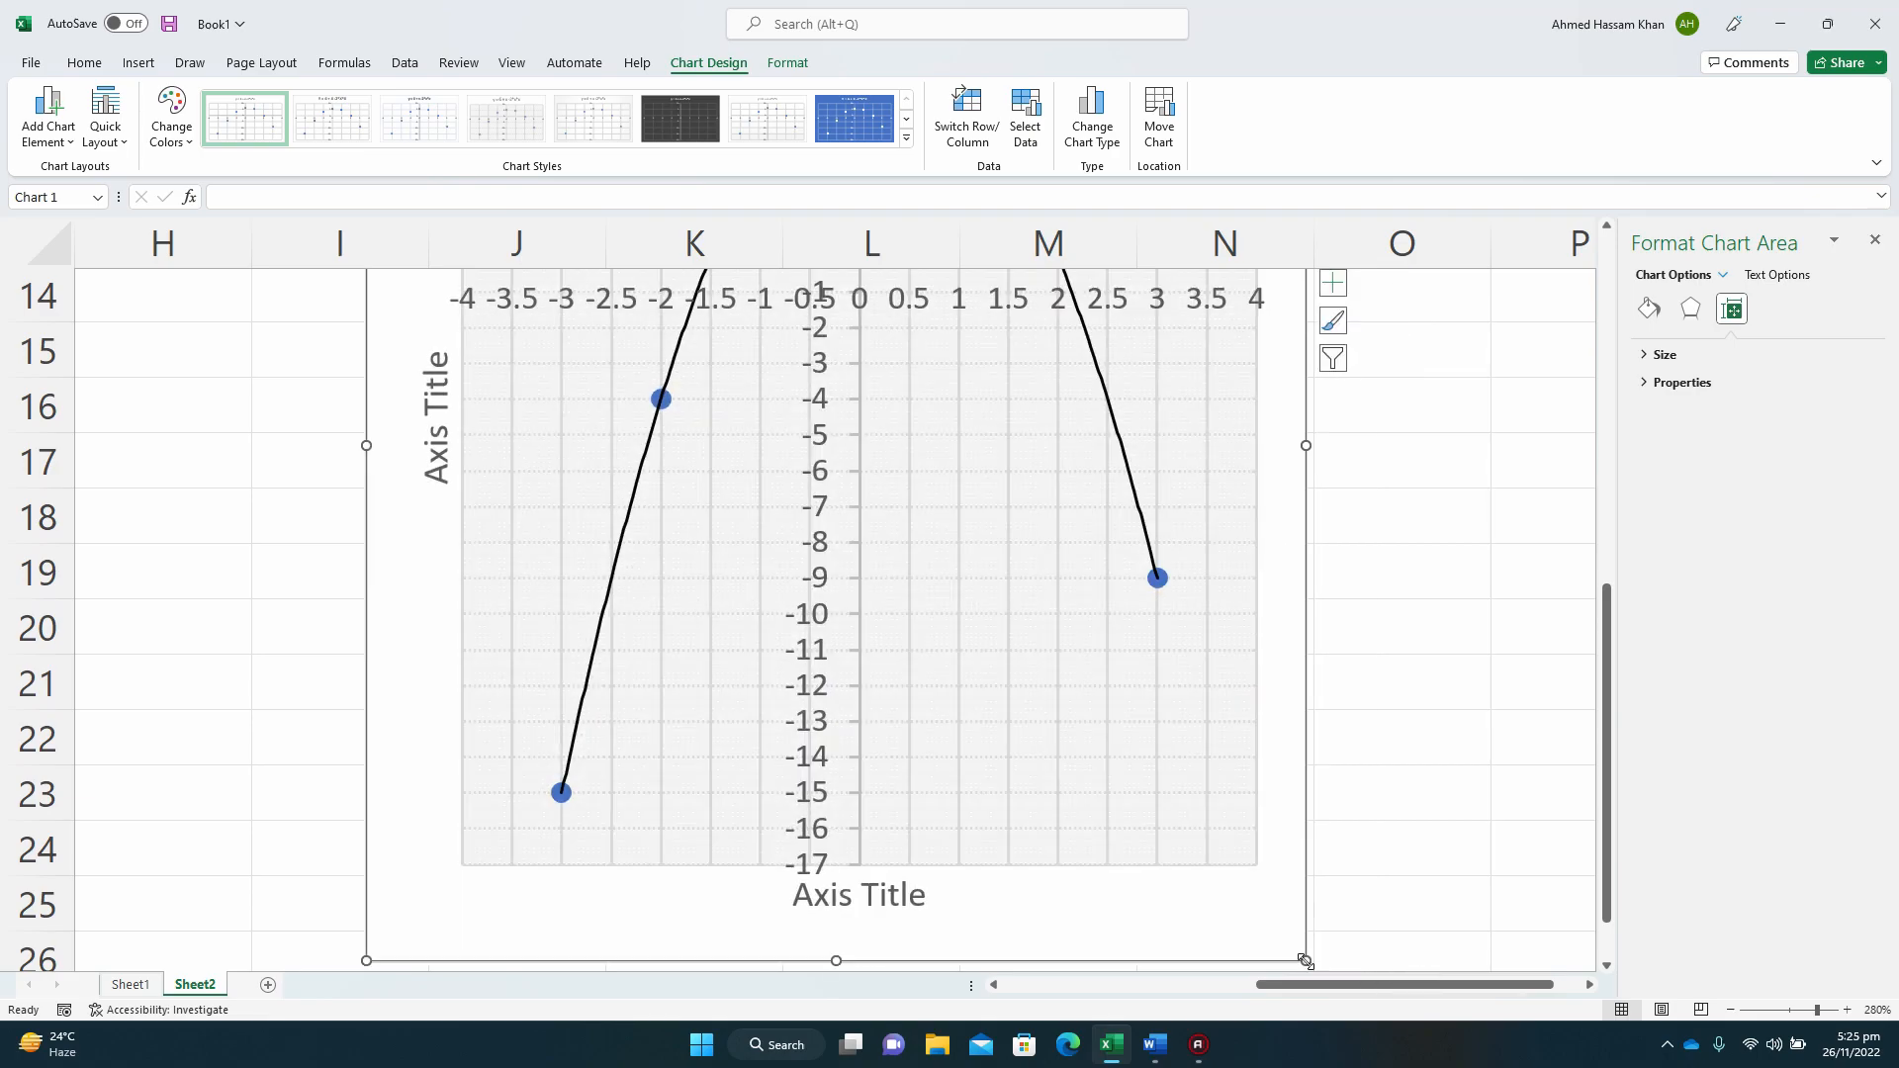
{"action": "left_click_drag", "start_coordinate": [1610, 853], "coordinate": [1610, 657]}
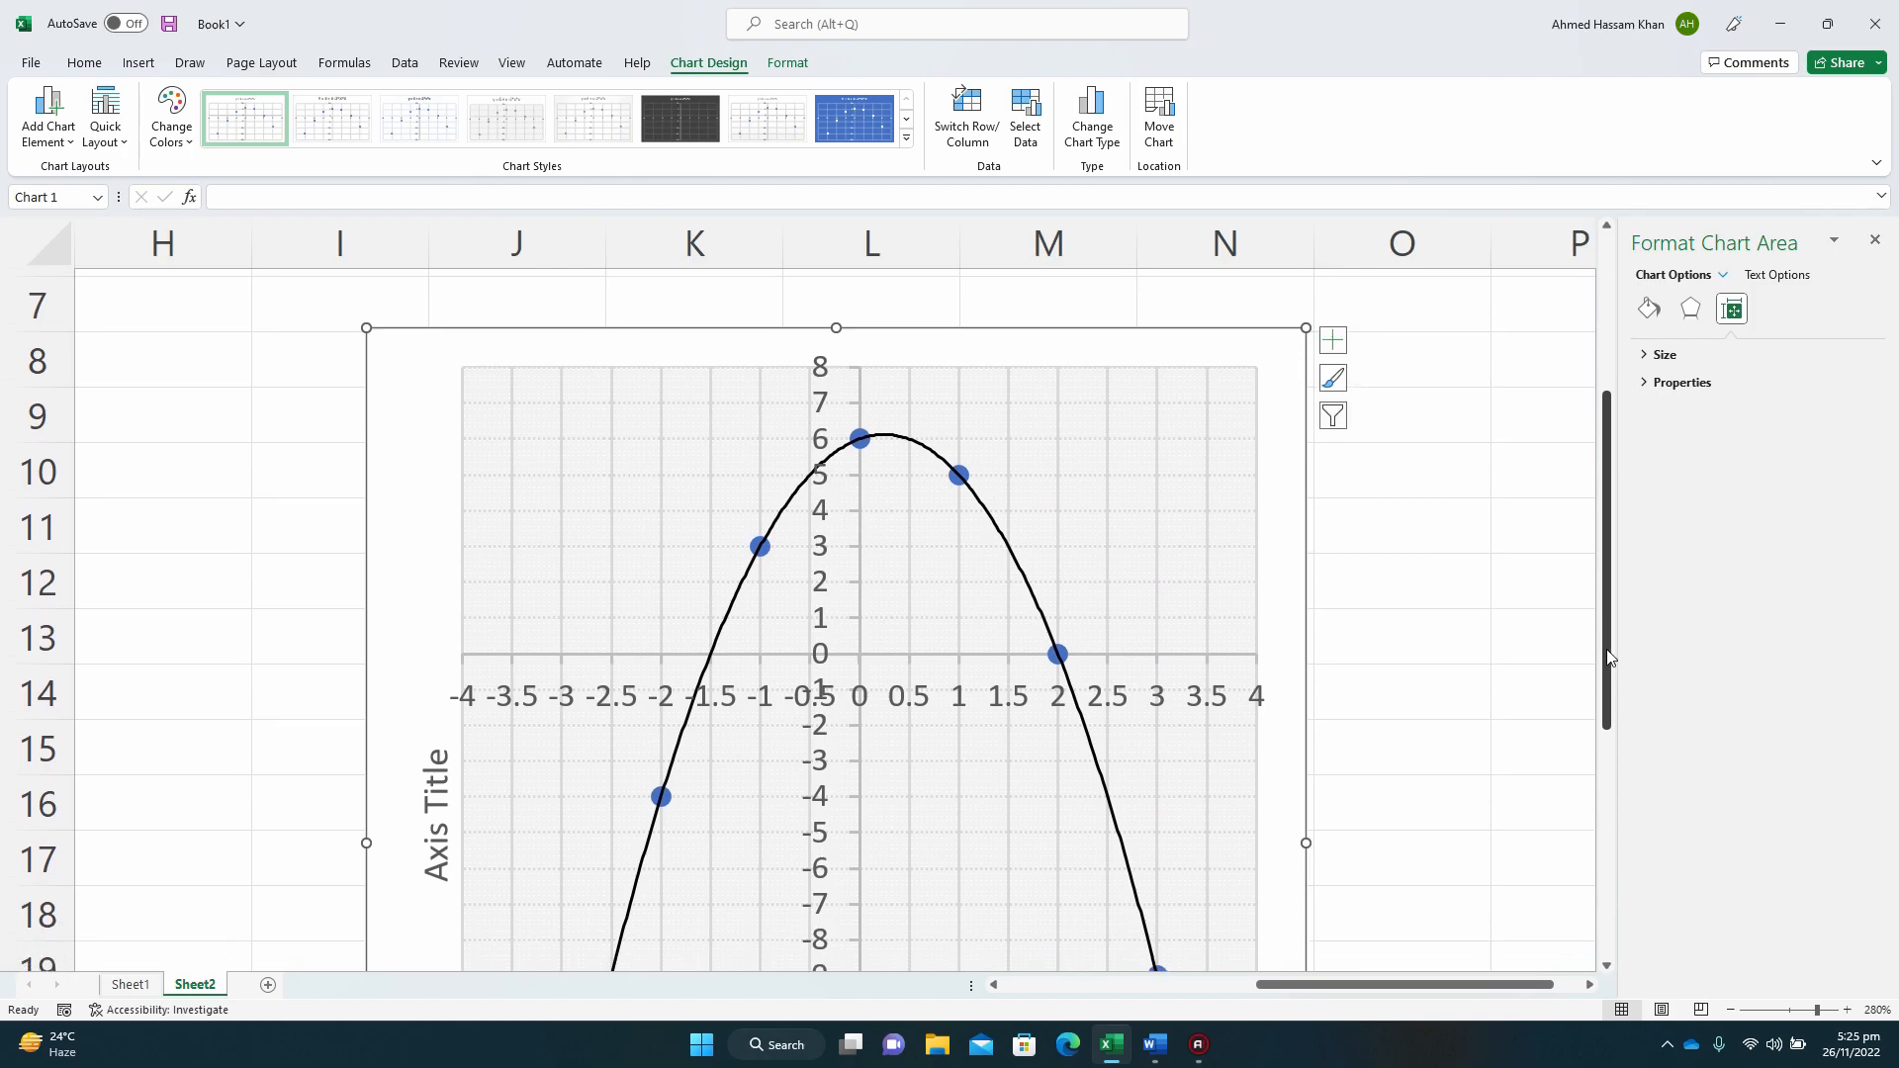
Step: Examine the horizontal axis's label position choices and number format categories
{"action": "left_click", "coordinate": [1024, 696]}
{"action": "left_click", "coordinate": [1647, 311]}
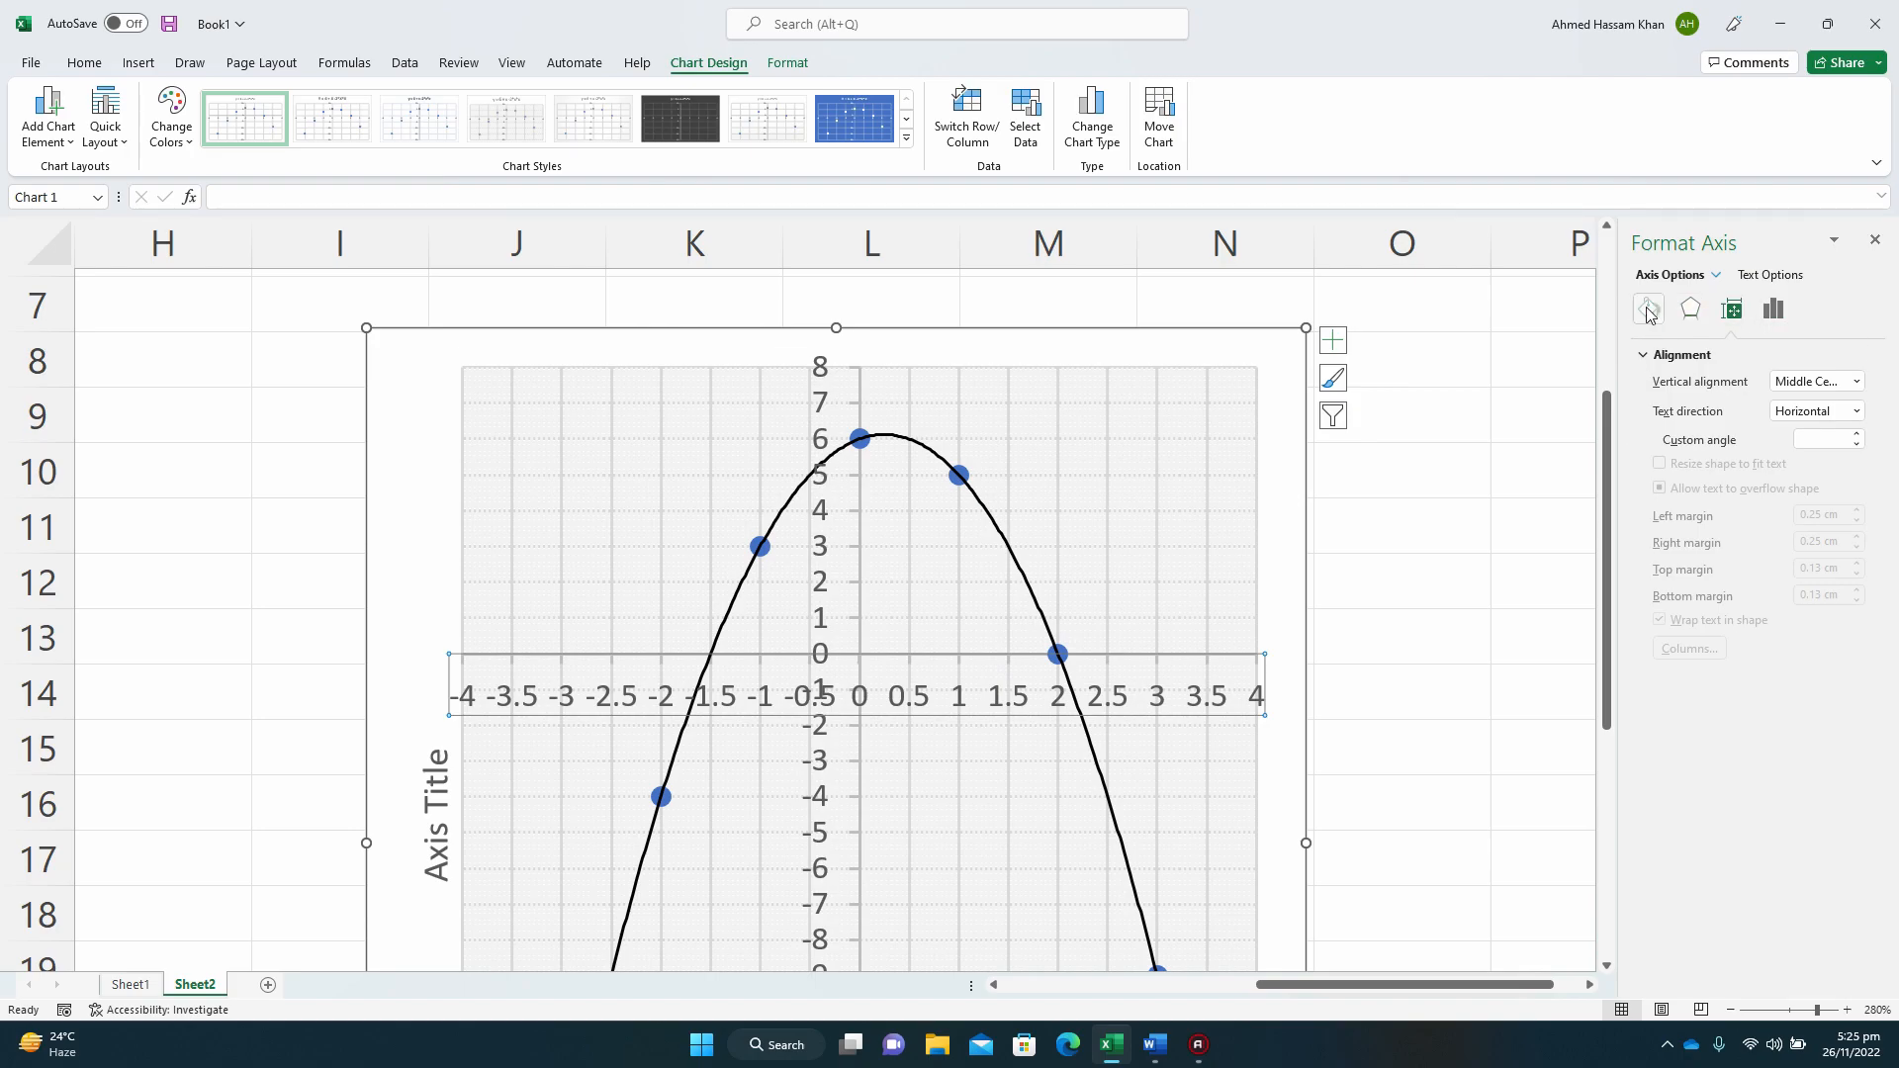
{"action": "left_click", "coordinate": [1781, 312]}
{"action": "left_click", "coordinate": [1649, 411]}
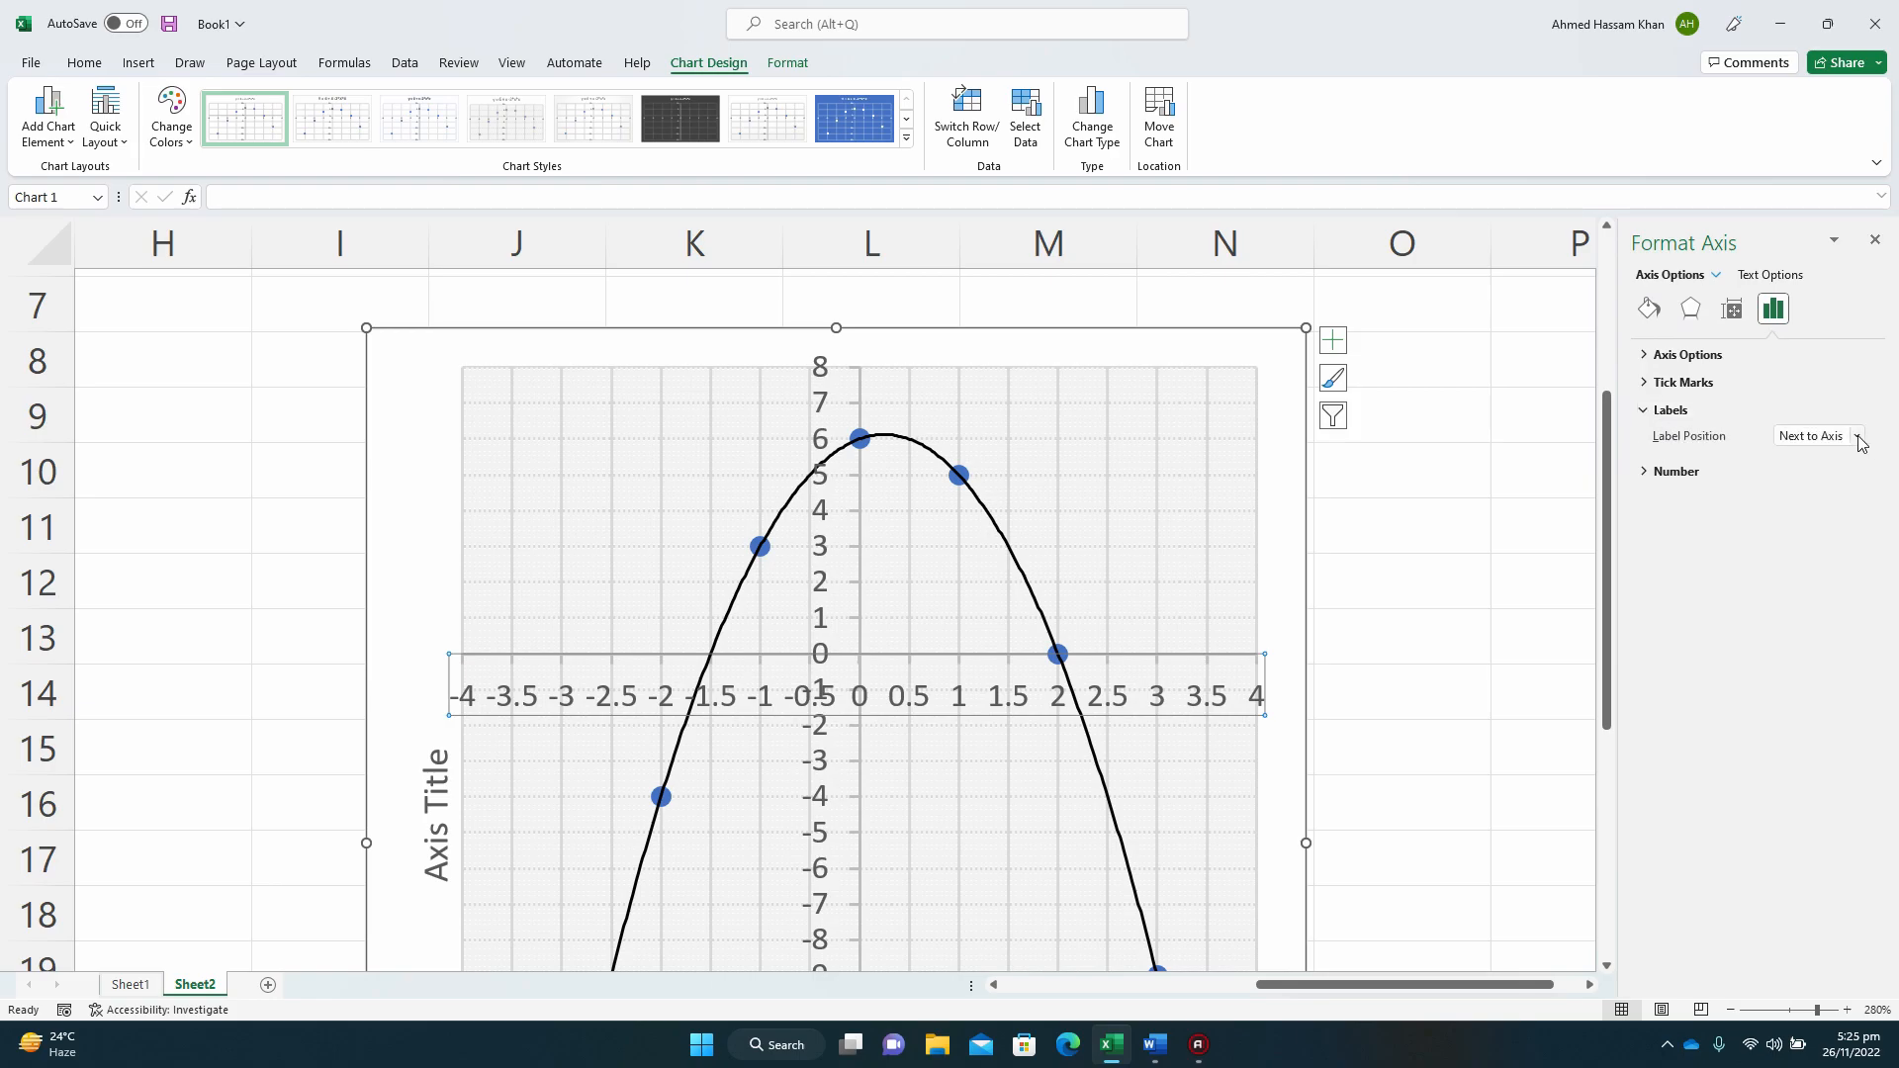
{"action": "left_click", "coordinate": [1859, 438]}
{"action": "left_click", "coordinate": [1858, 438]}
{"action": "left_click", "coordinate": [1645, 471]}
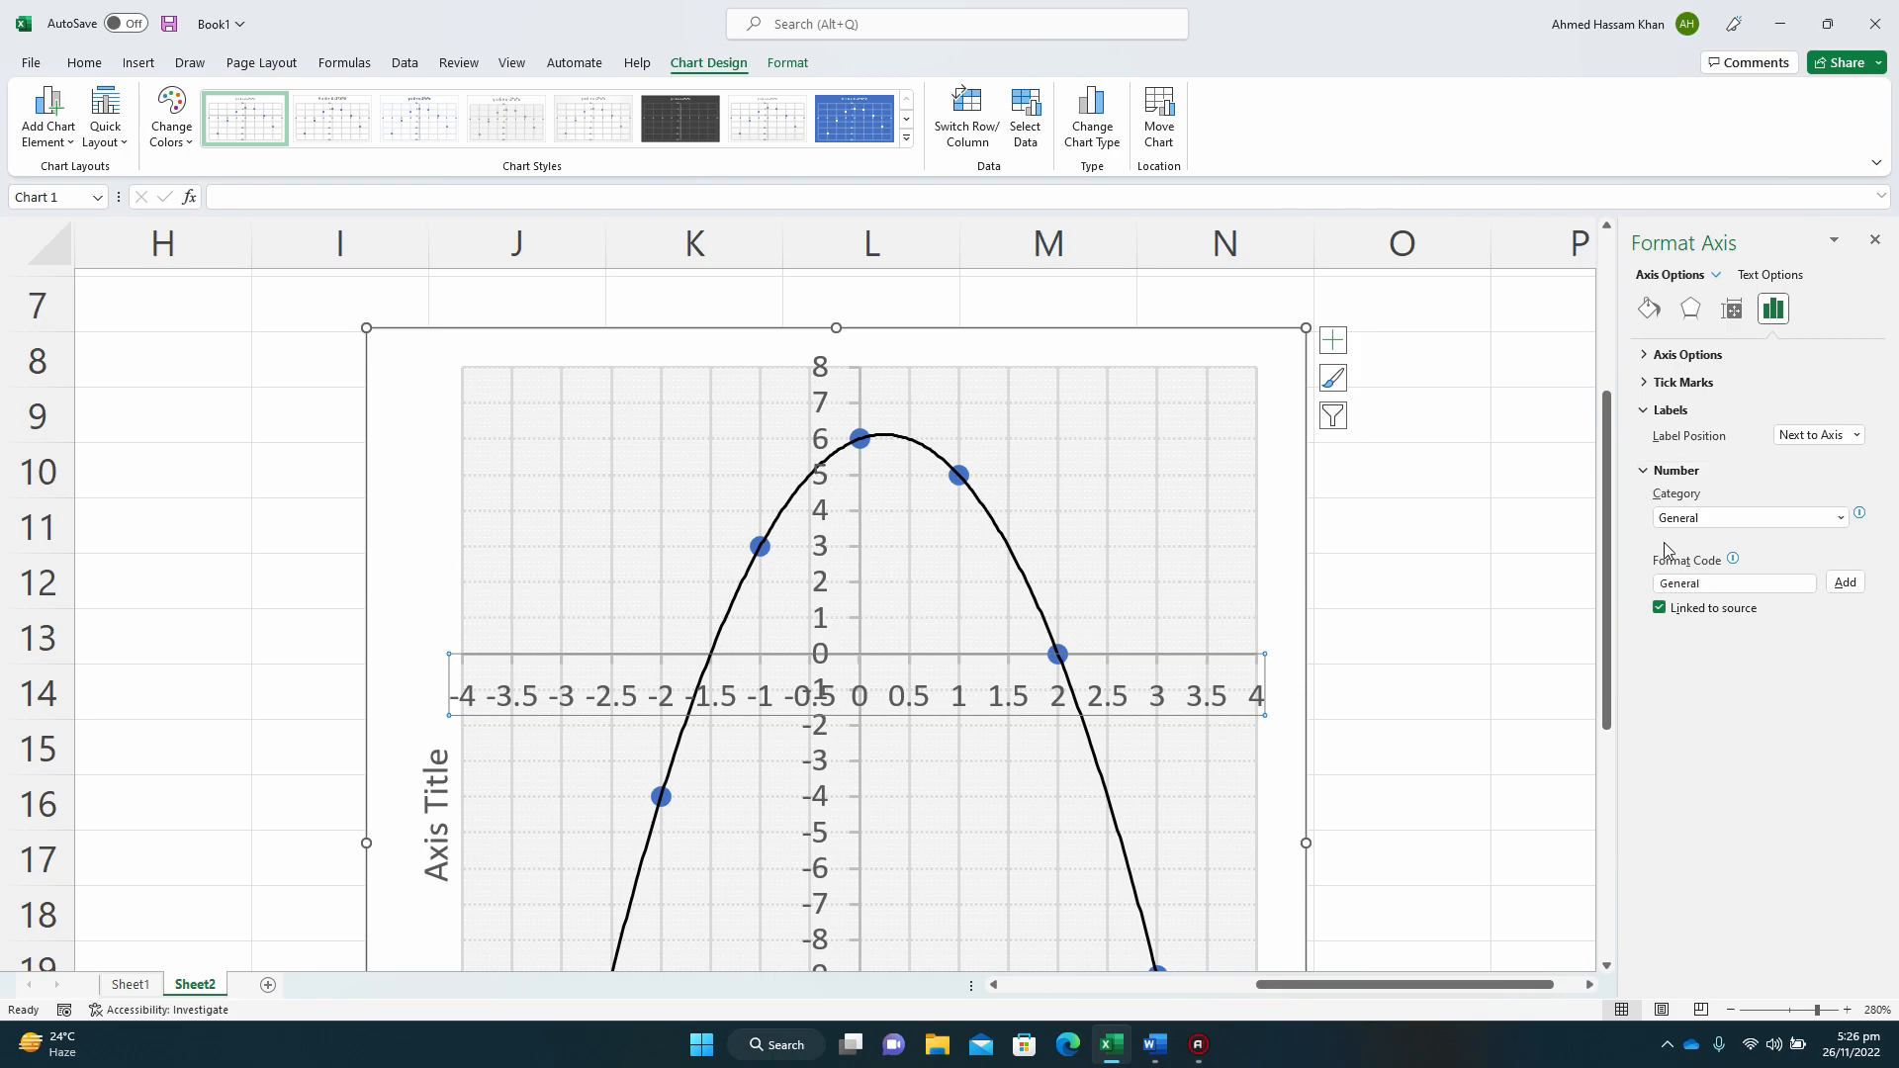
{"action": "left_click", "coordinate": [1729, 521]}
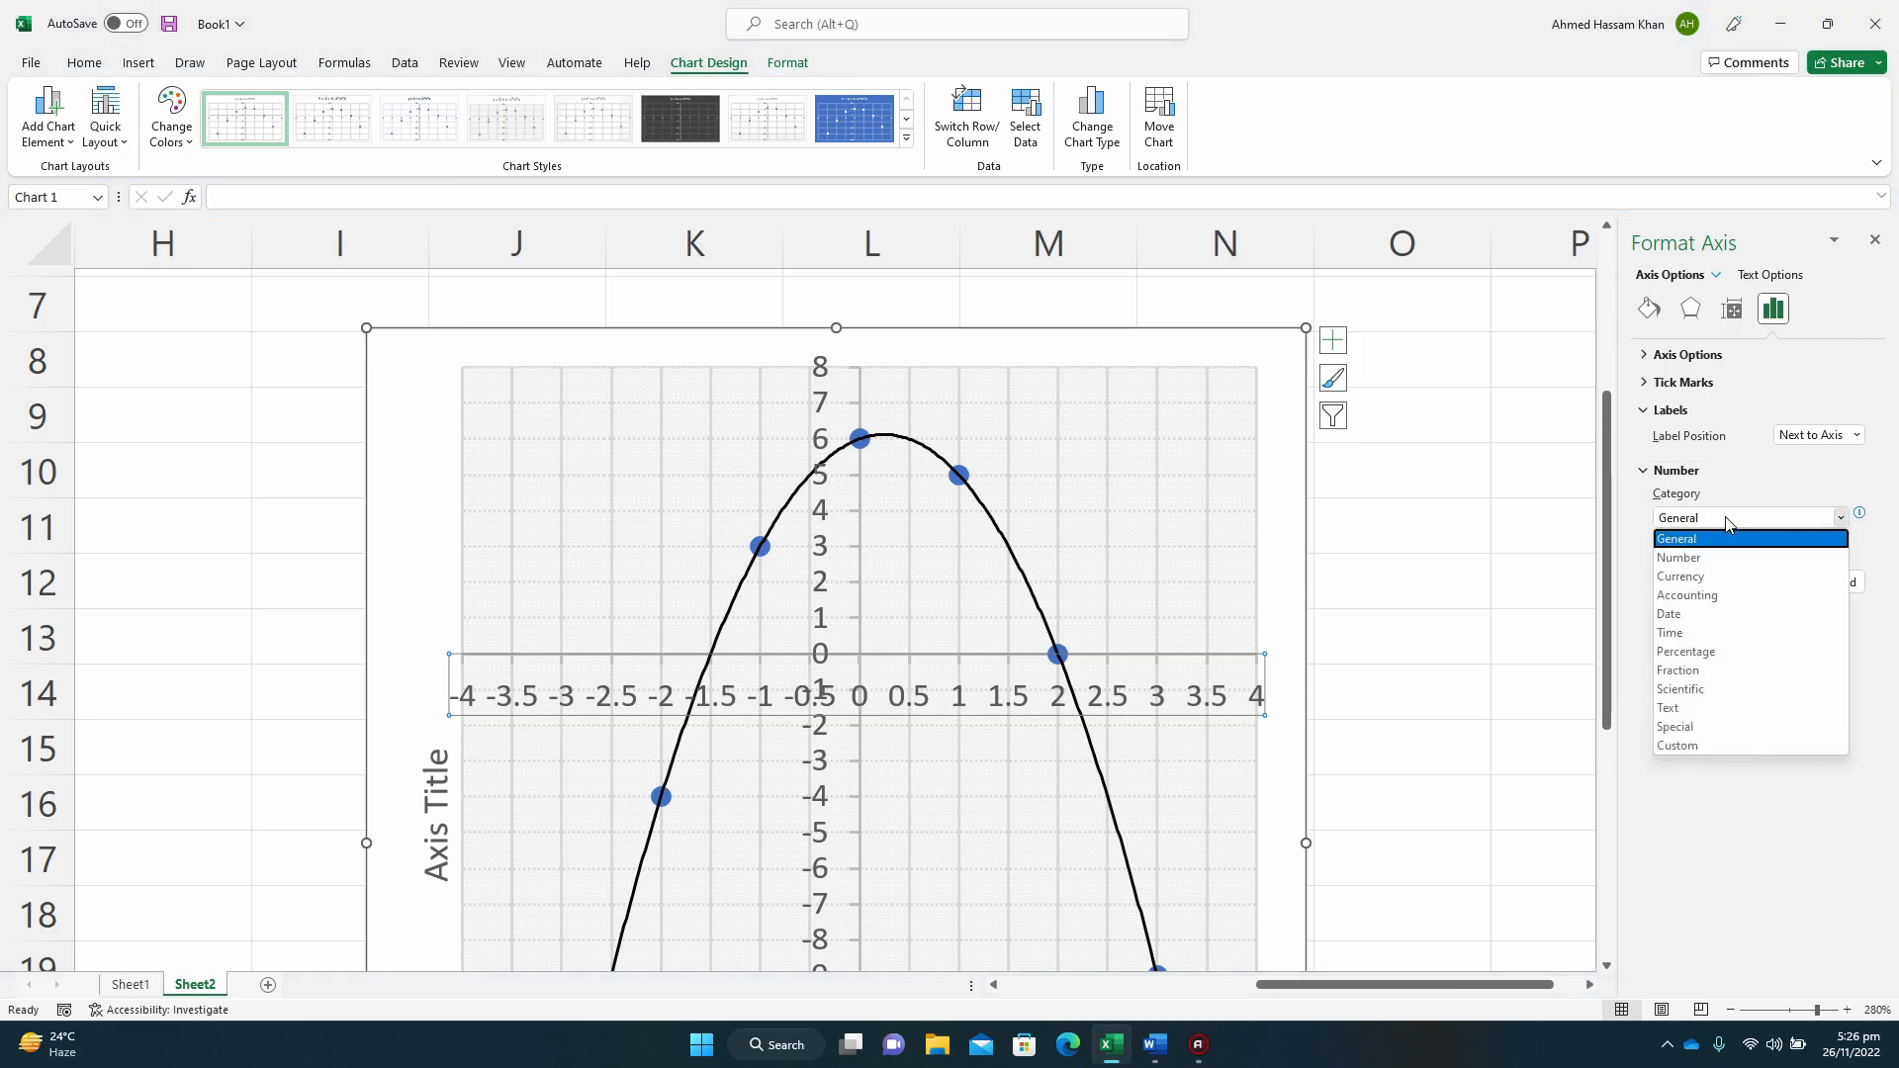
{"action": "left_click", "coordinate": [1729, 522]}
Step: Set the horizontal axis's major tick mark type to Cross
{"action": "left_click", "coordinate": [1645, 382]}
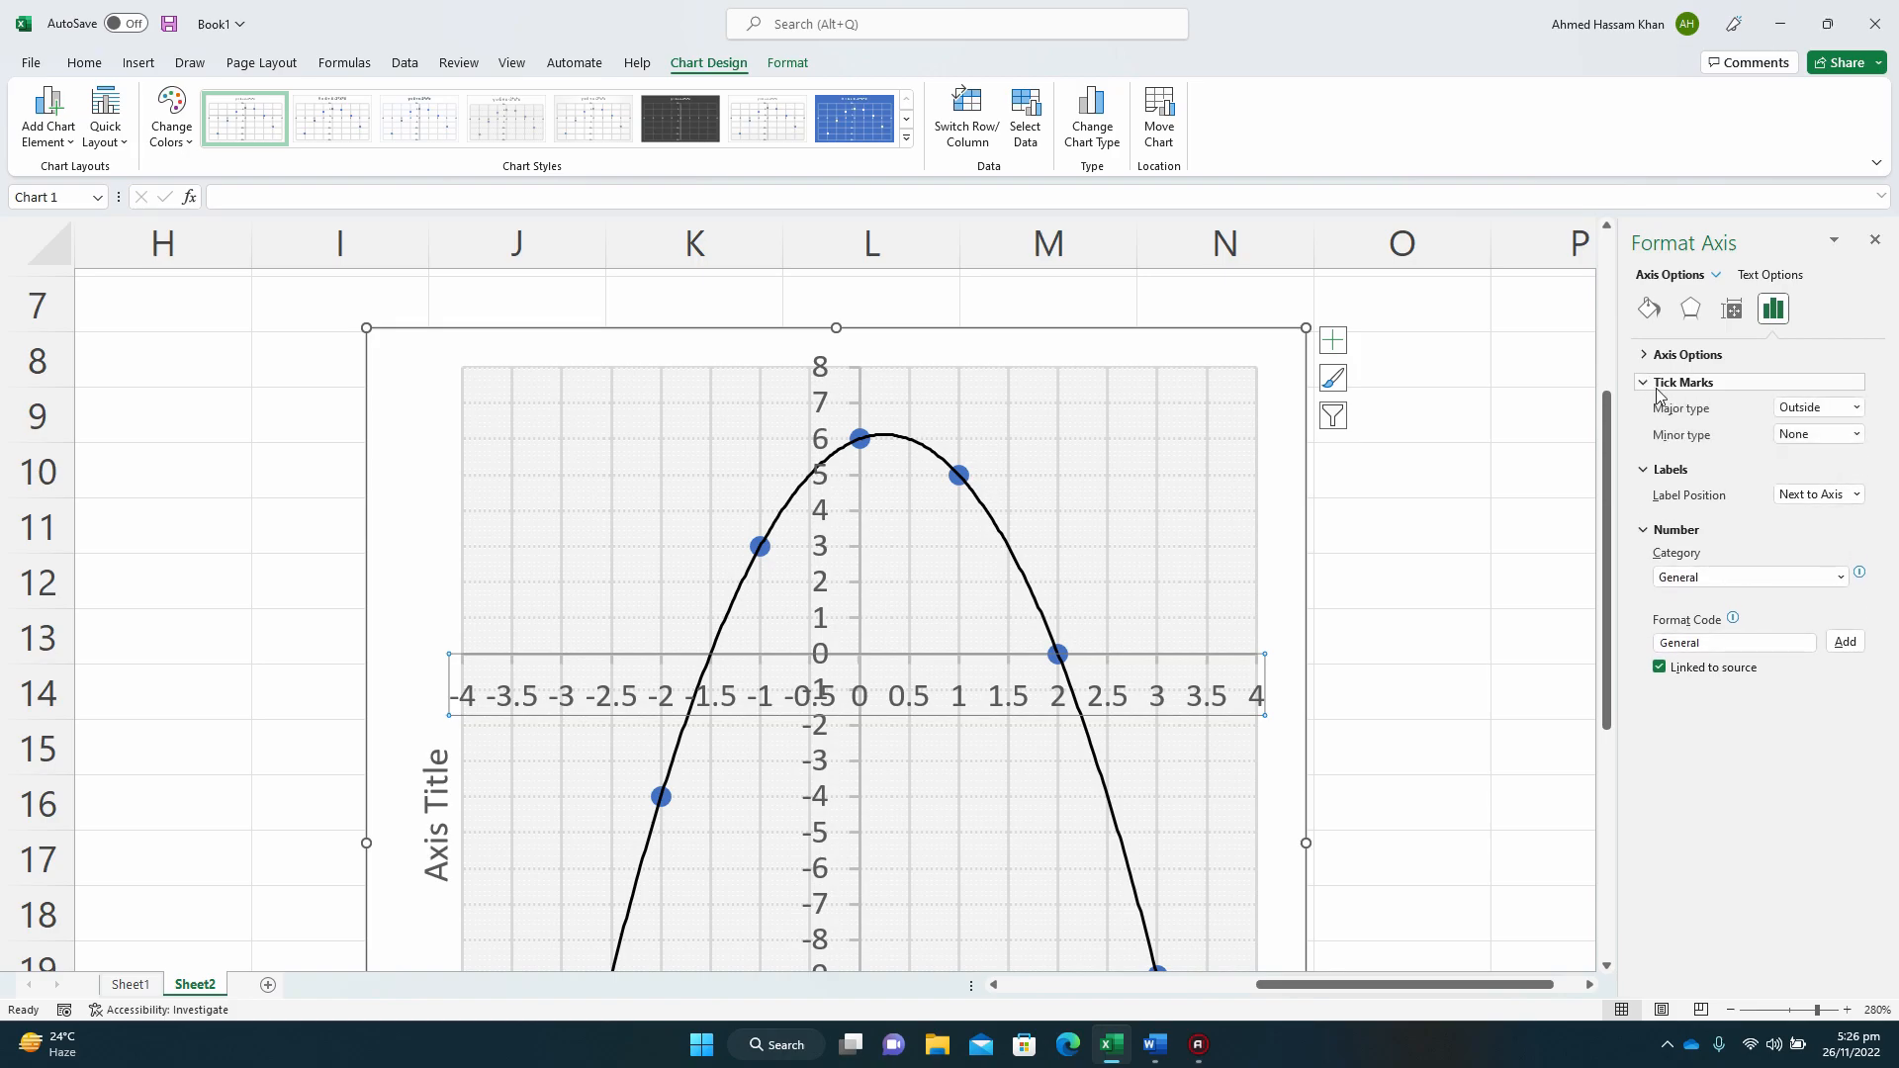
{"action": "left_click", "coordinate": [1856, 408]}
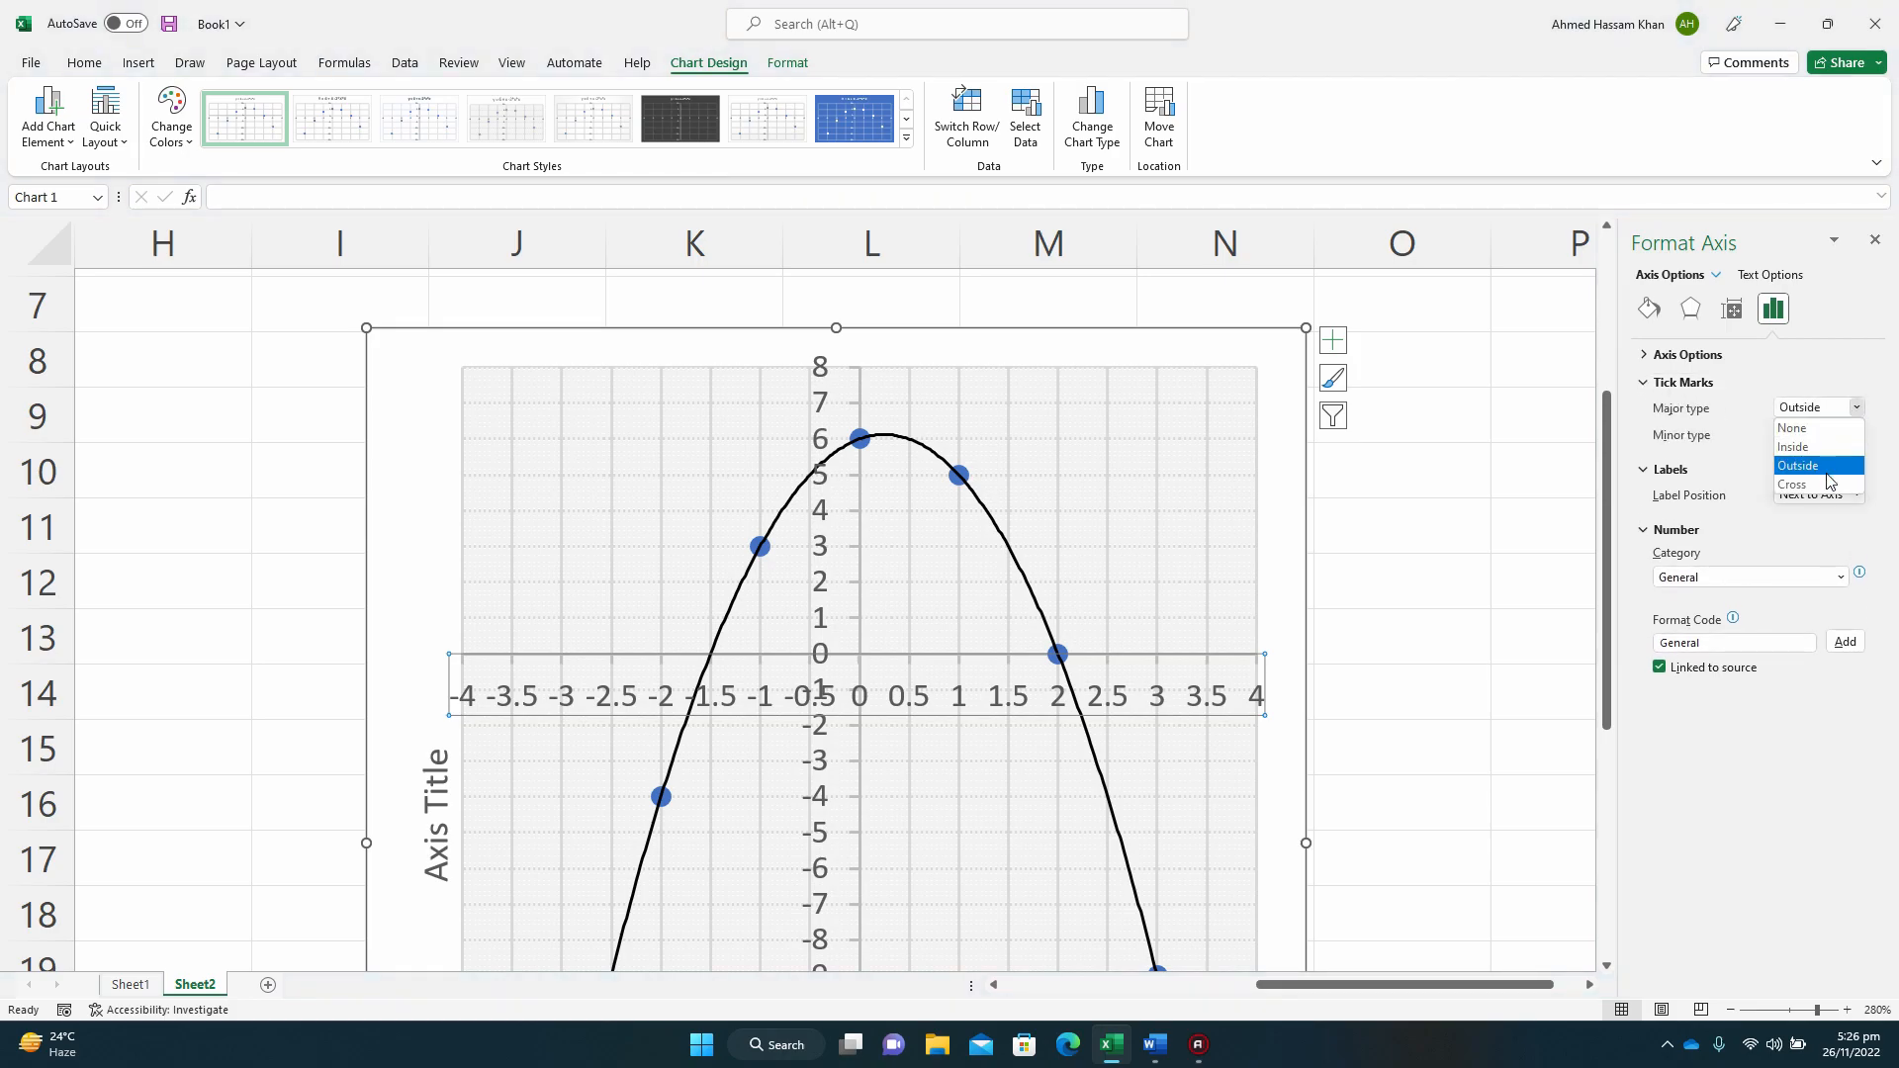
{"action": "left_click", "coordinate": [1829, 485]}
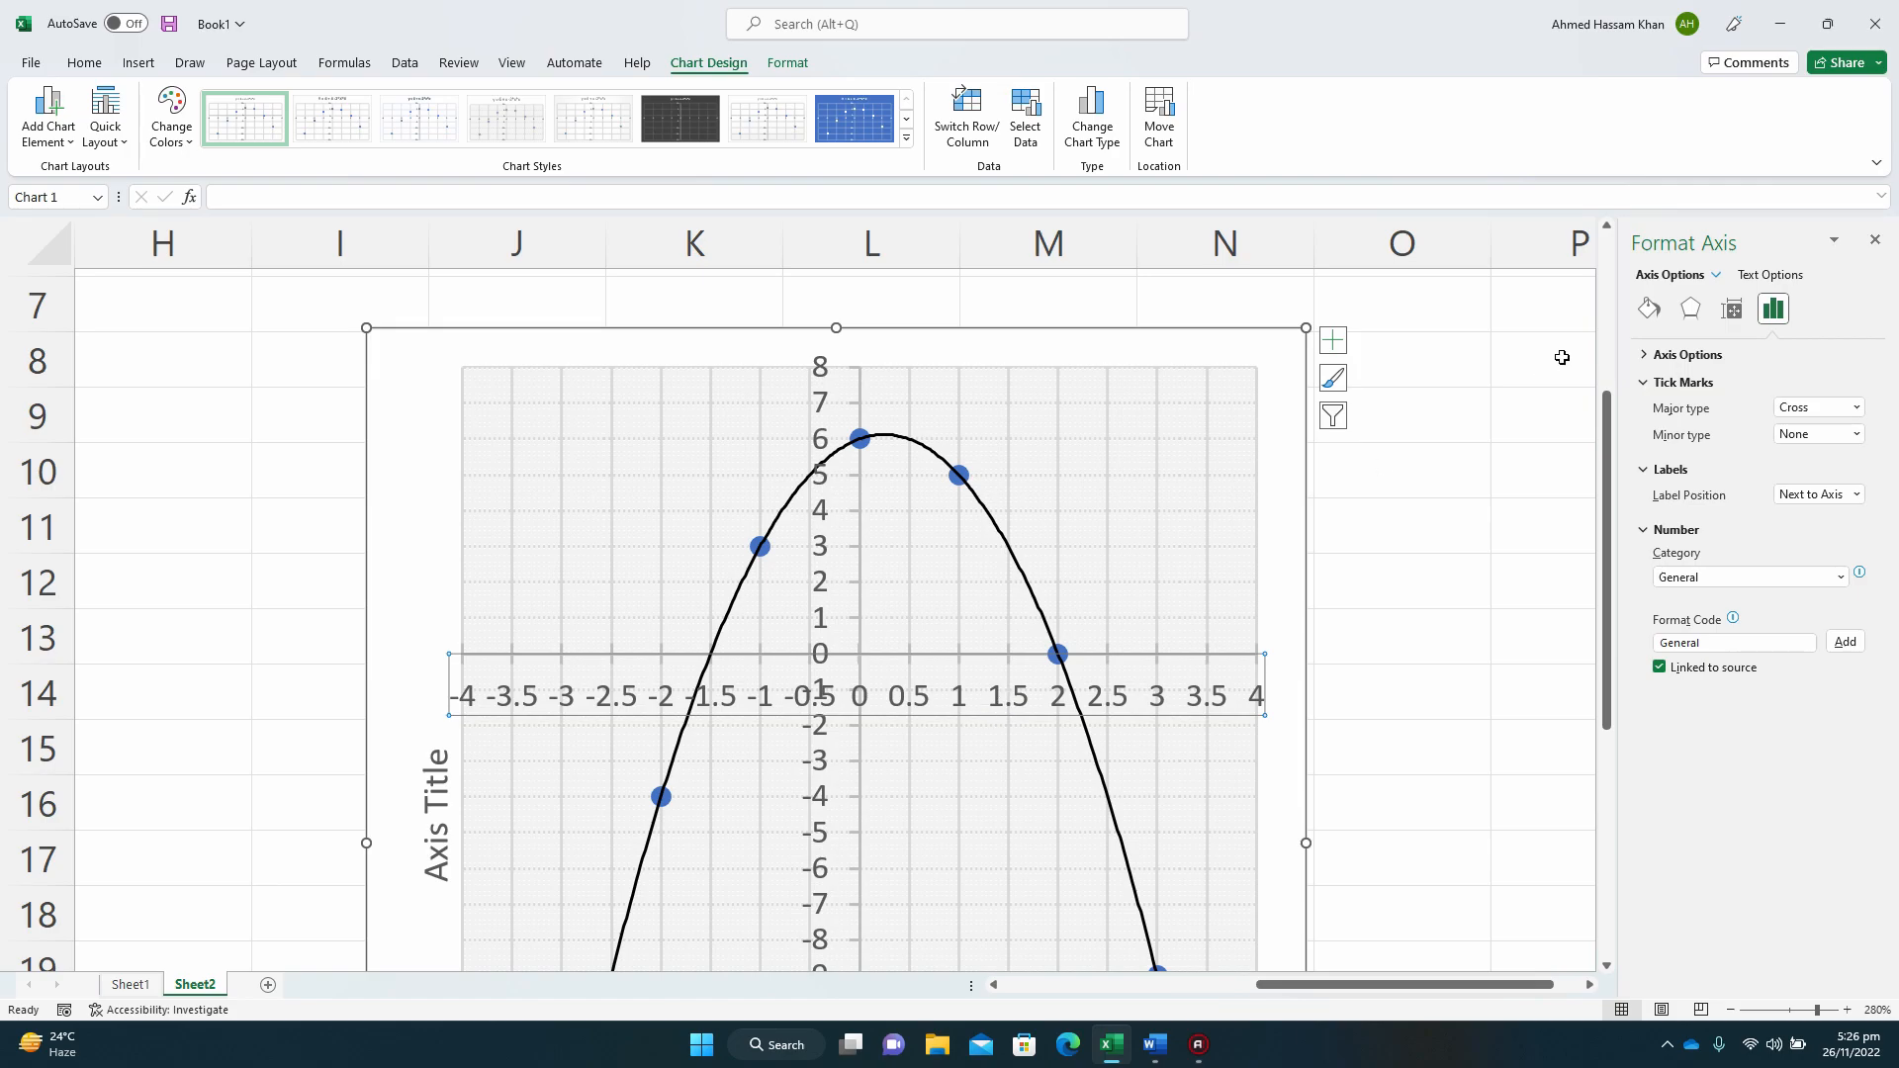
Step: Color the horizontal axis line and its tick marks black
{"action": "left_click", "coordinate": [1656, 313]}
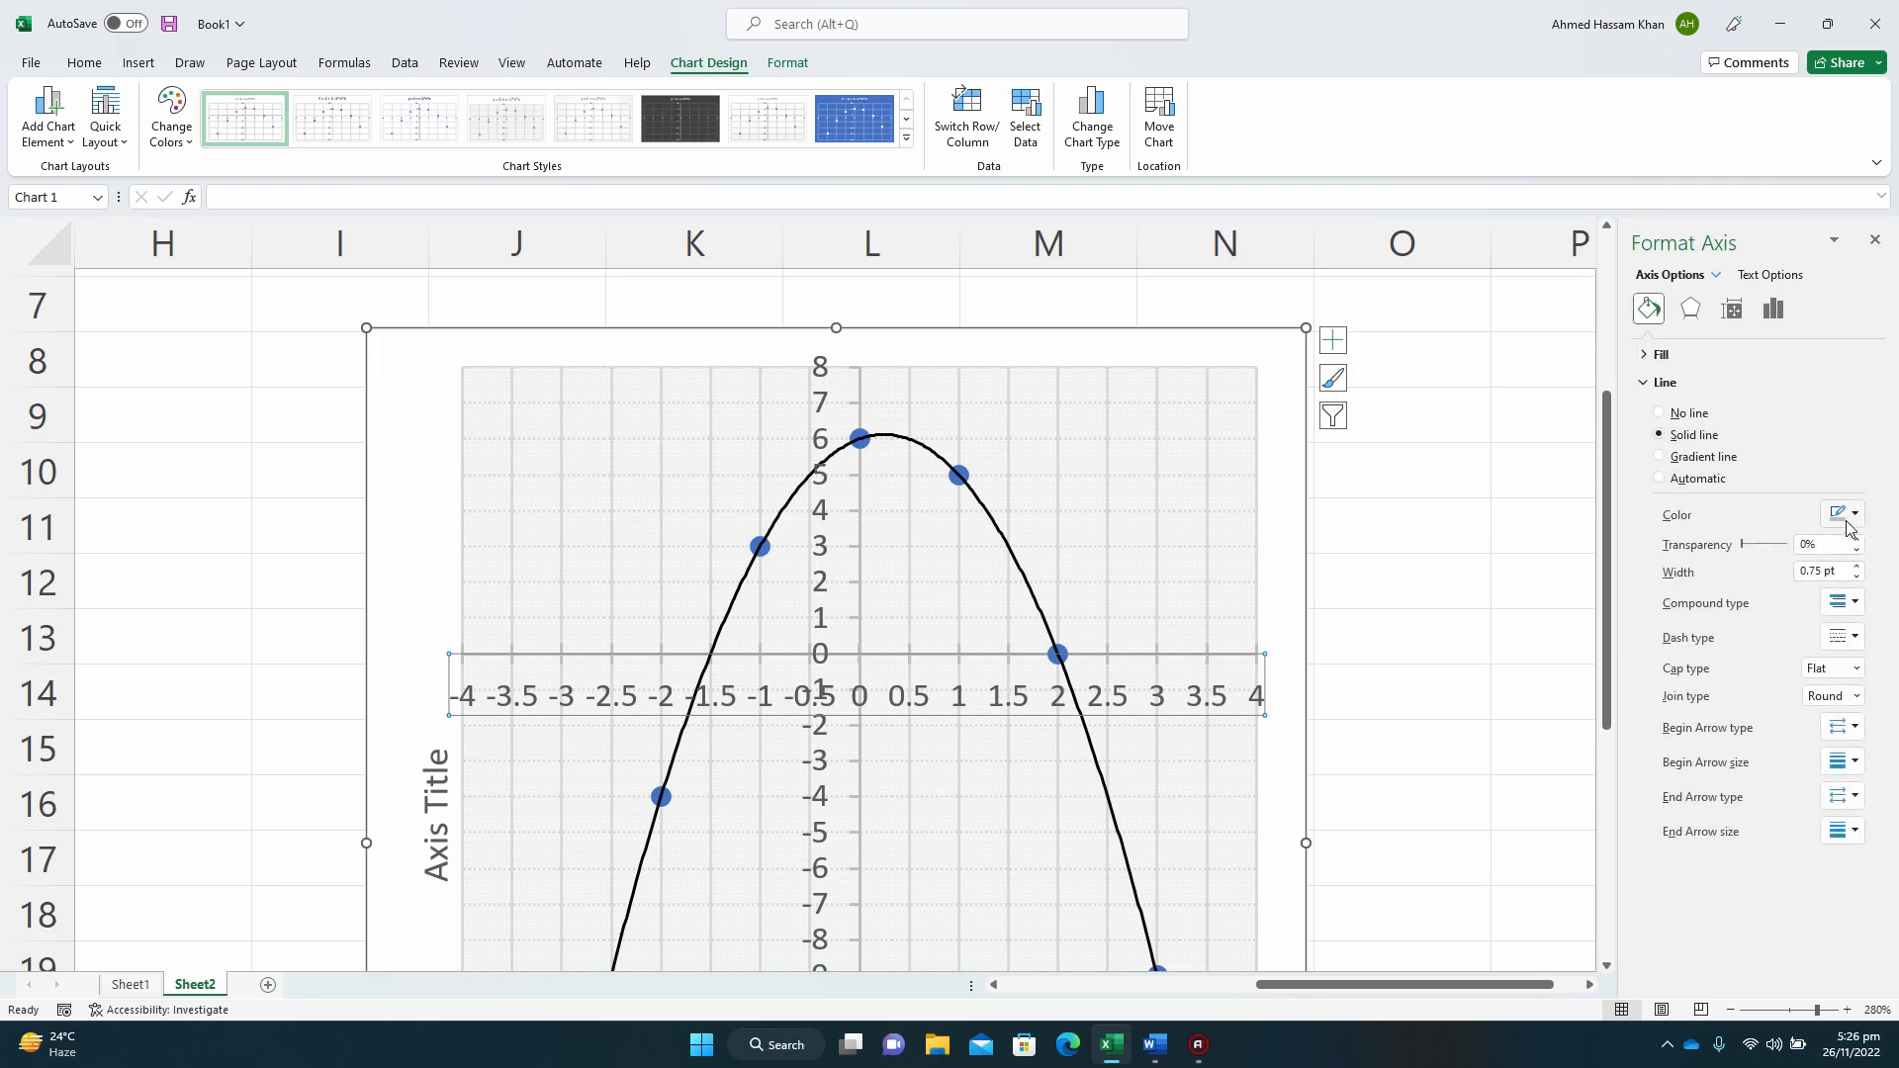
{"action": "left_click", "coordinate": [1848, 528]}
{"action": "left_click", "coordinate": [1752, 562]}
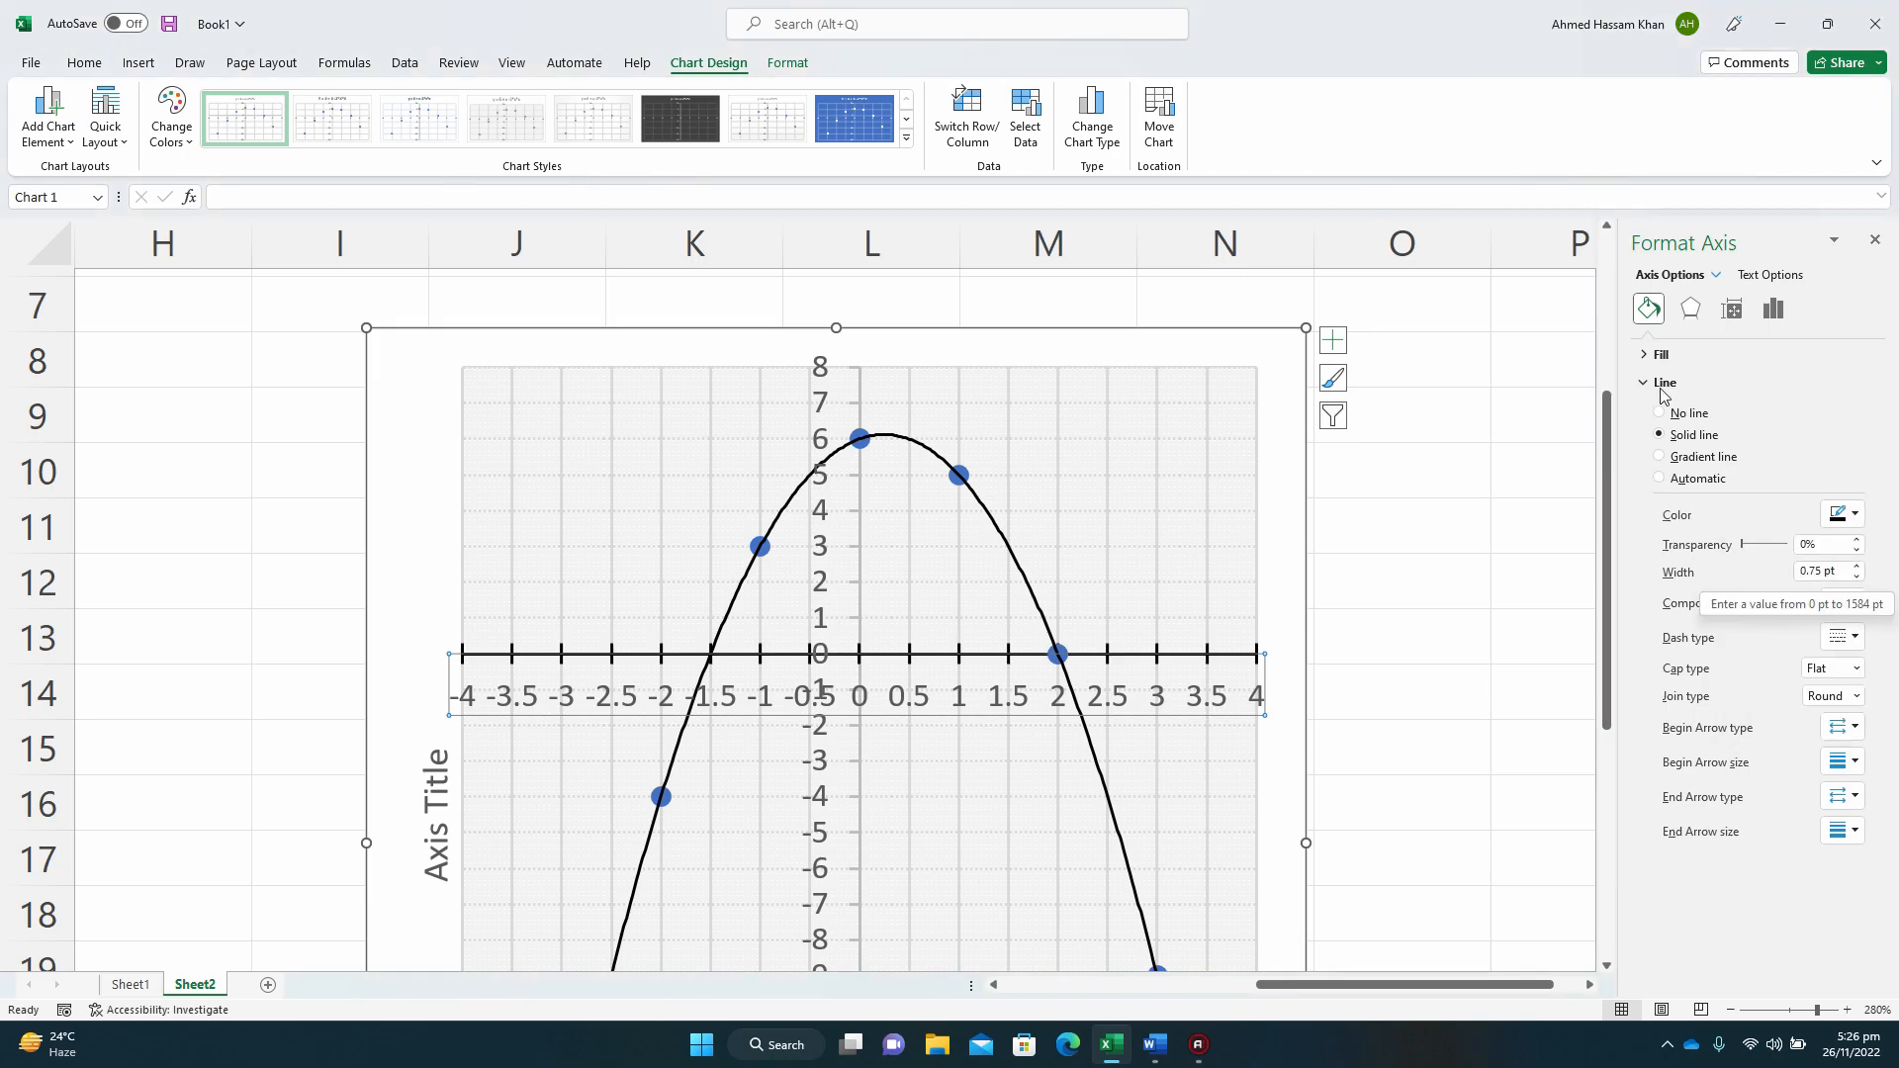
{"action": "left_click", "coordinate": [1774, 308]}
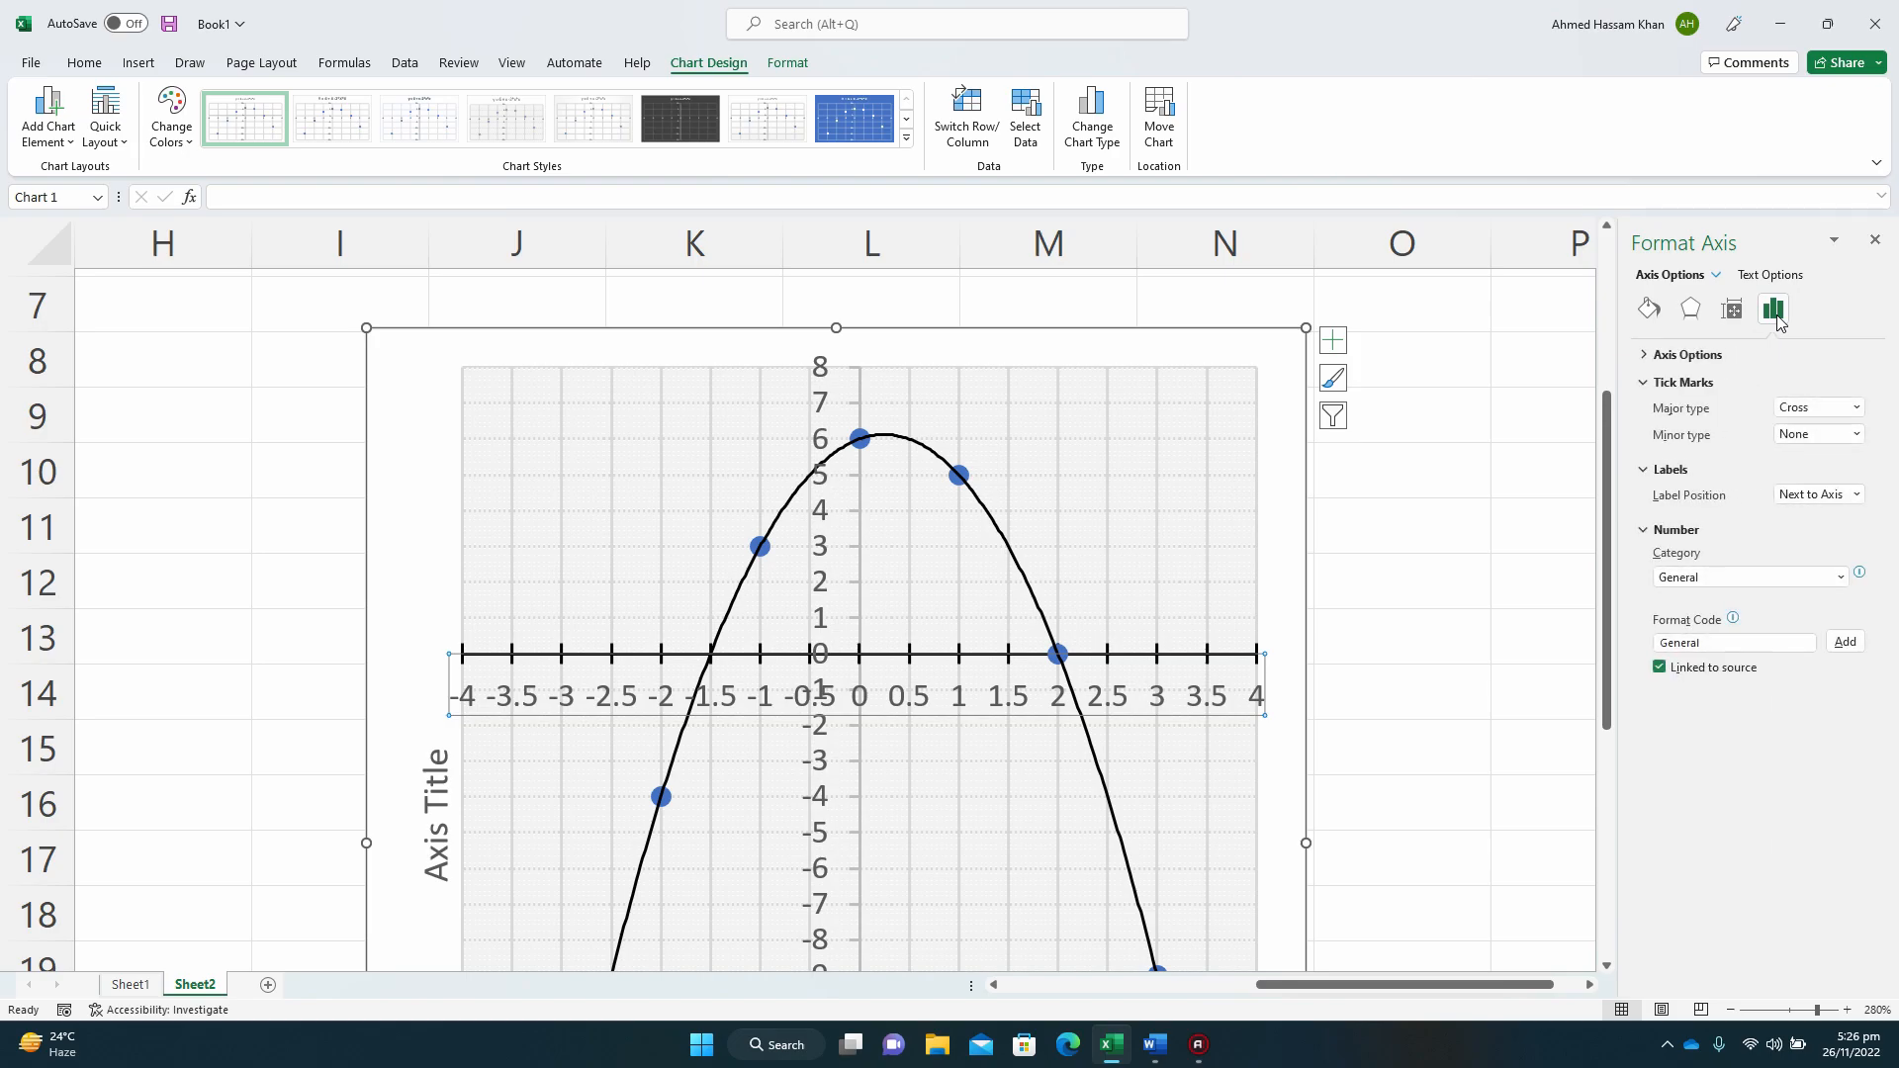
{"action": "left_click", "coordinate": [1647, 359]}
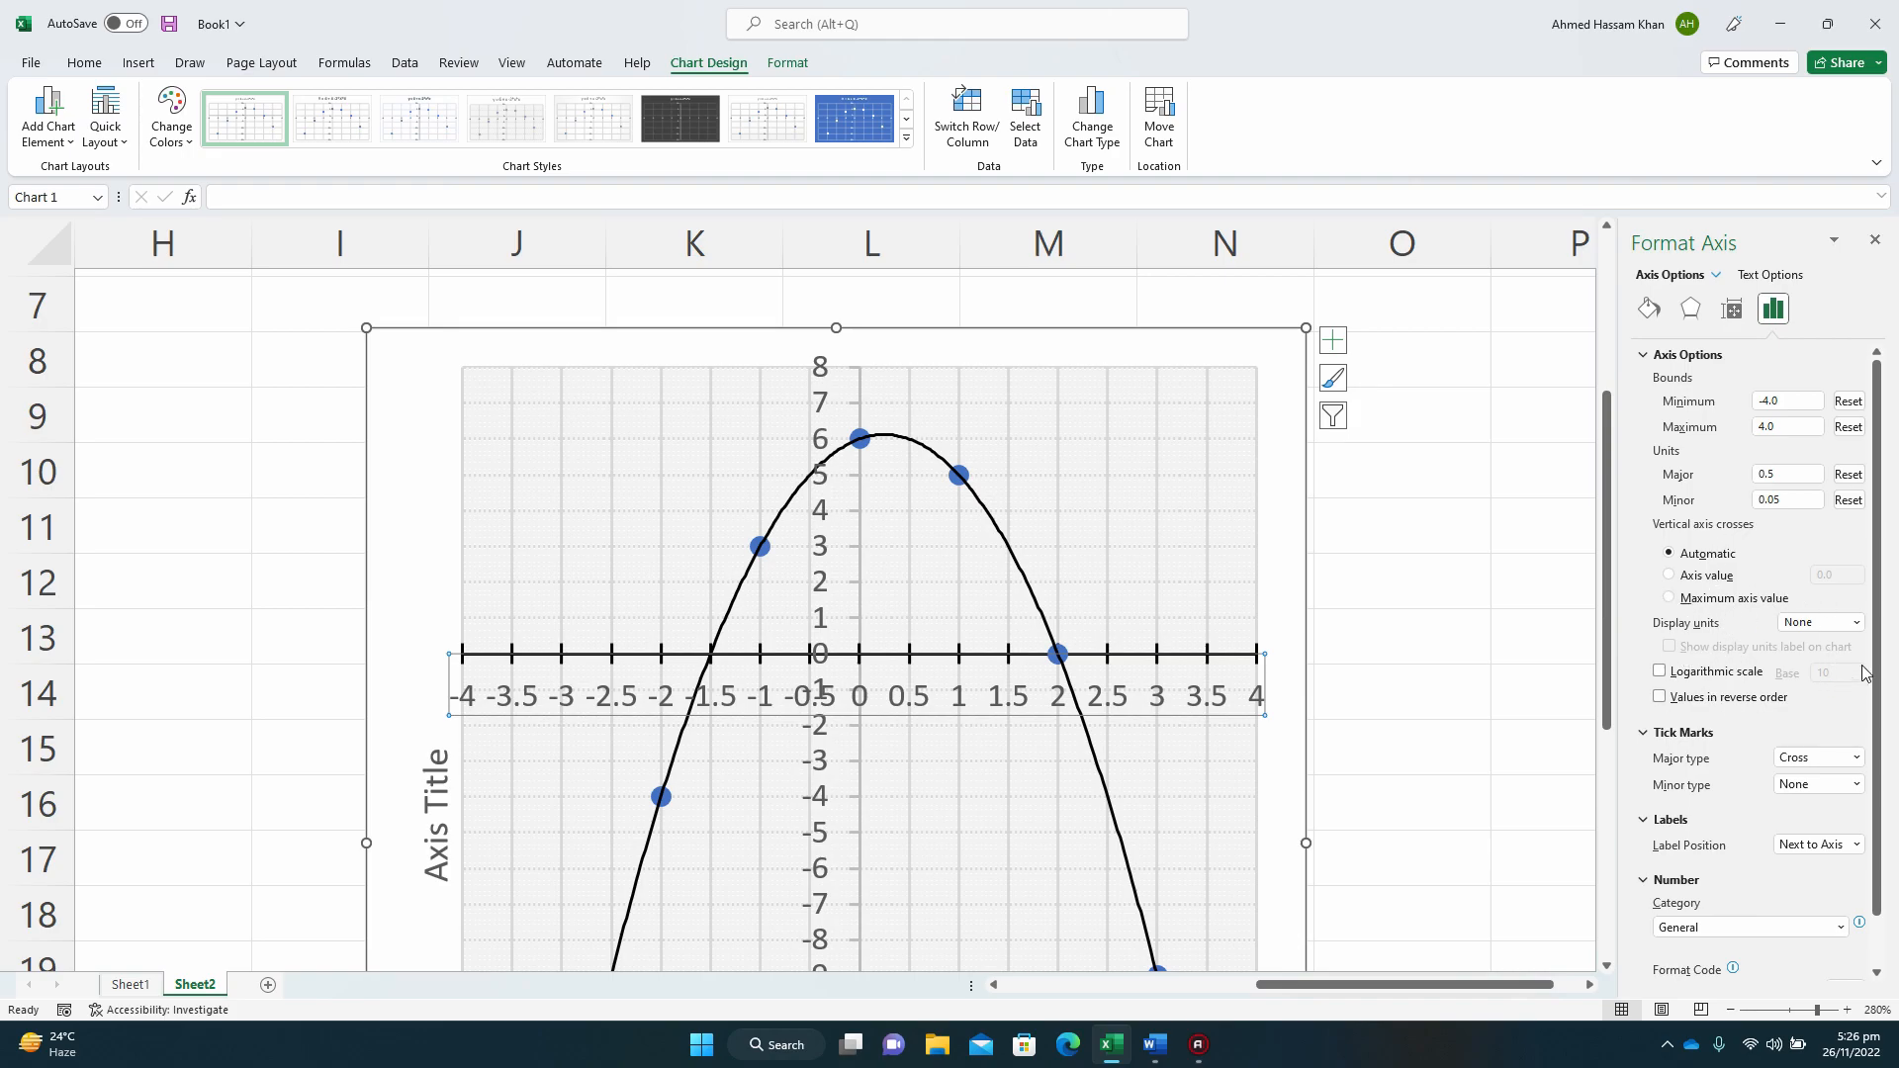
{"action": "left_click_drag", "start_coordinate": [1876, 665], "coordinate": [1877, 568]}
{"action": "left_click", "coordinate": [810, 518]}
{"action": "left_click", "coordinate": [828, 537]}
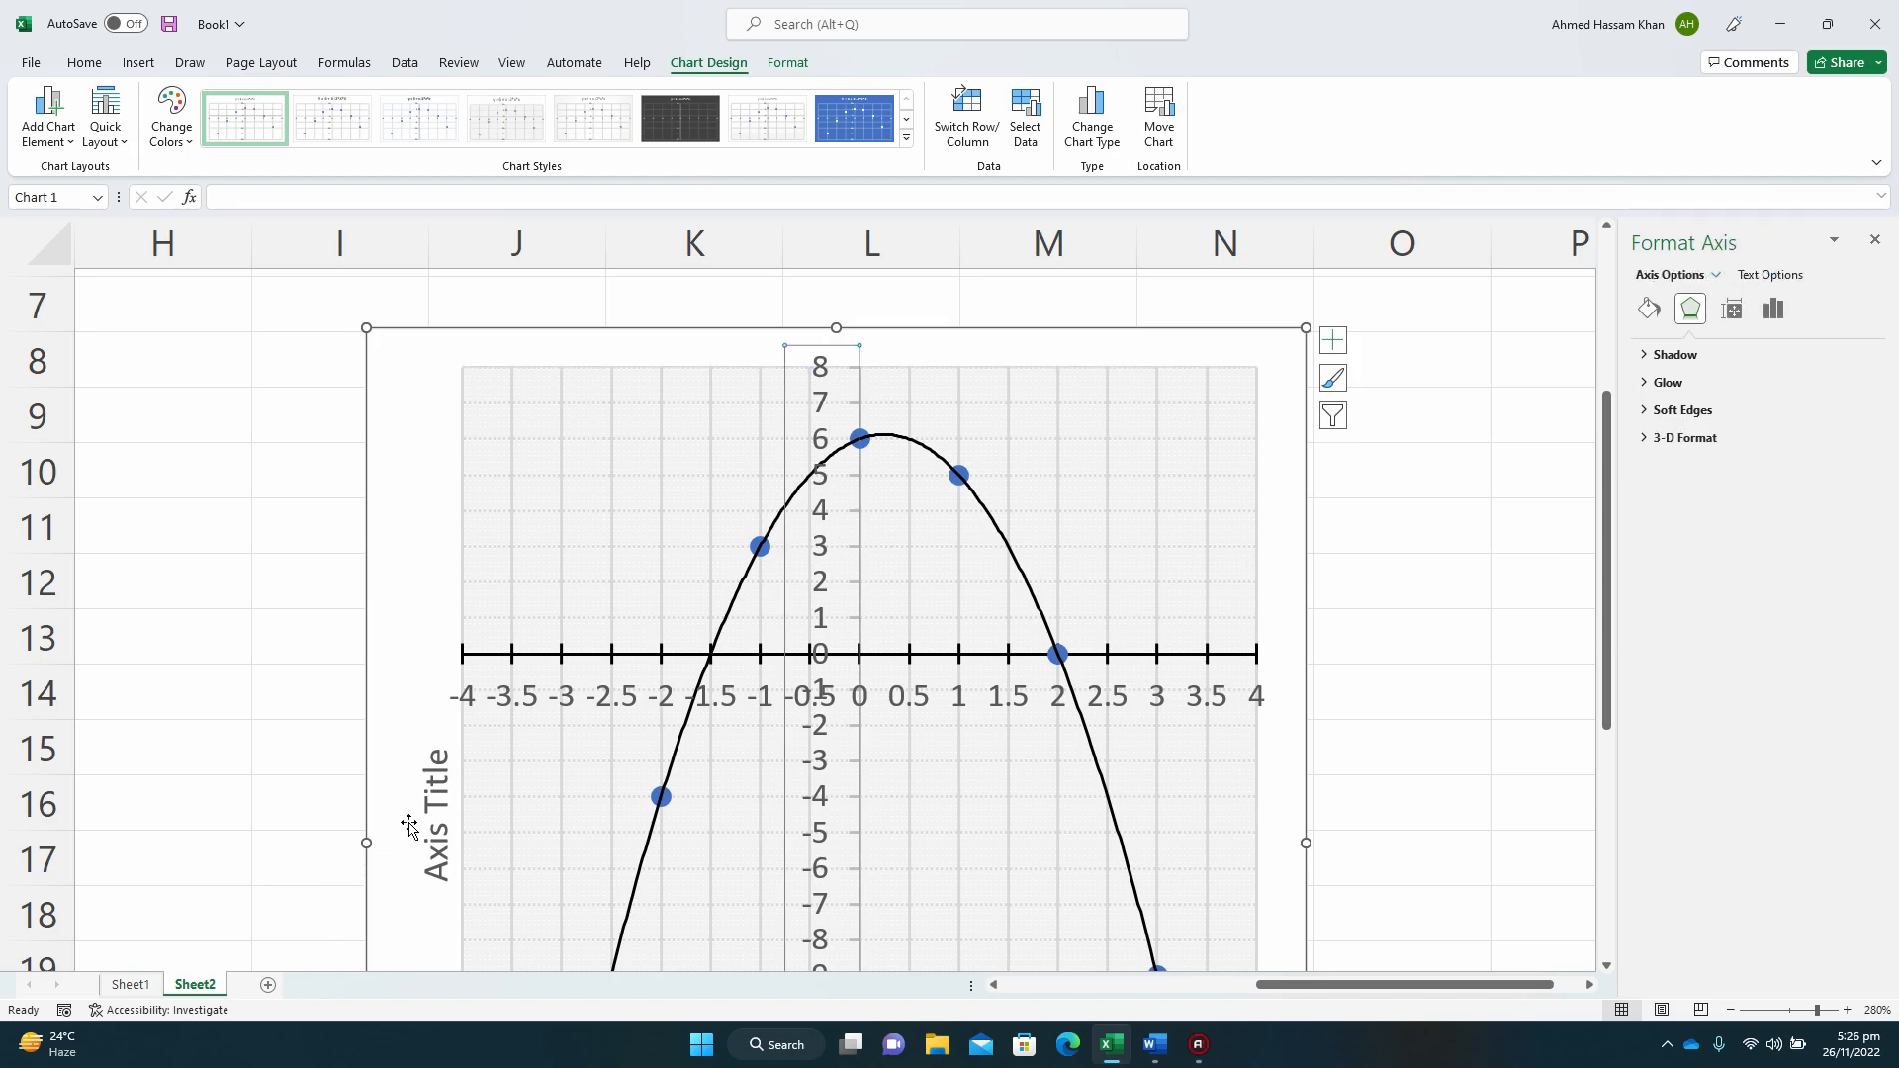
Step: Replace the vertical axis's placeholder title with "y-axis"
{"action": "left_click", "coordinate": [432, 753]}
{"action": "left_click", "coordinate": [441, 749]}
{"action": "key", "text": "BackSpace"}
{"action": "key", "text": "BackSpace"}
{"action": "key", "text": "BackSpace"}
{"action": "key", "text": "BackSpace"}
{"action": "key", "text": "BackSpace"}
{"action": "key", "text": "BackSpace"}
{"action": "key", "text": "BackSpace"}
{"action": "key", "text": "BackSpace"}
{"action": "key", "text": "BackSpace"}
{"action": "key", "text": "BackSpace"}
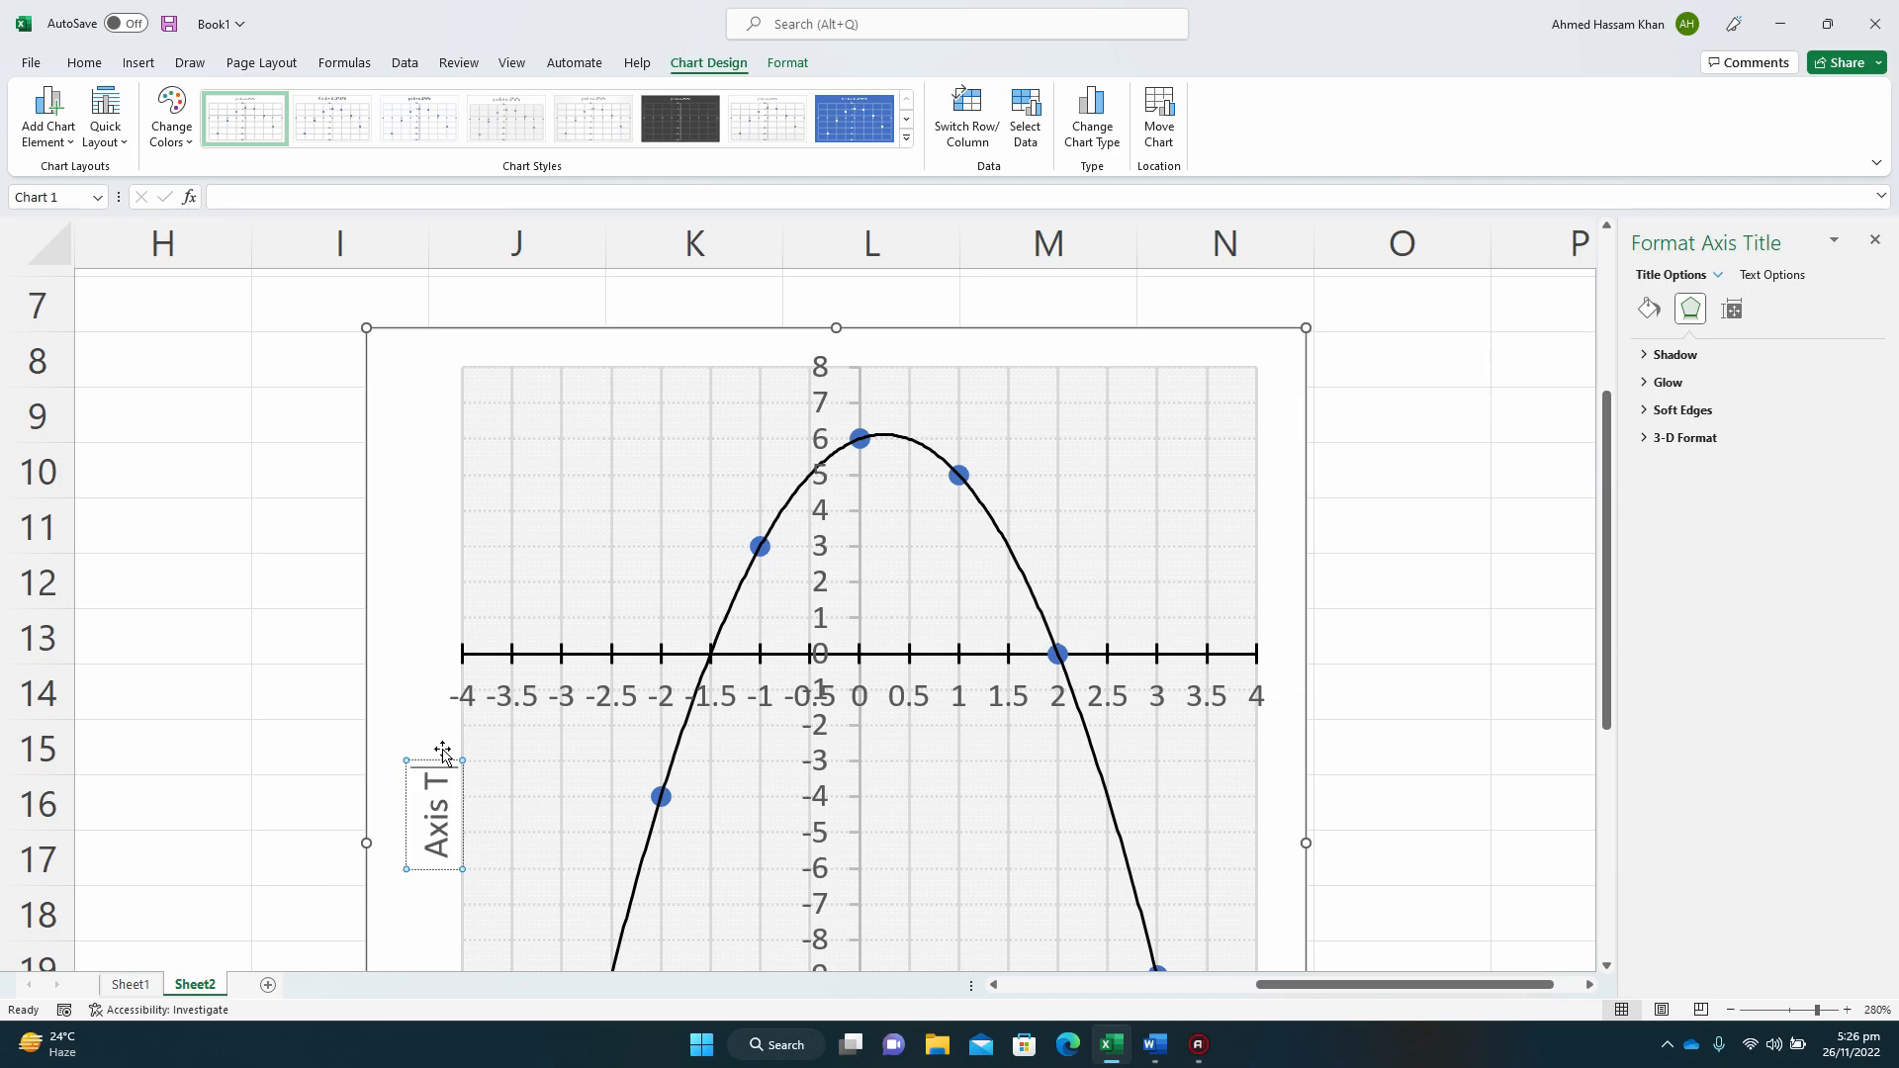
{"action": "type", "text": "y-axis"}
{"action": "left_click", "coordinate": [431, 722]}
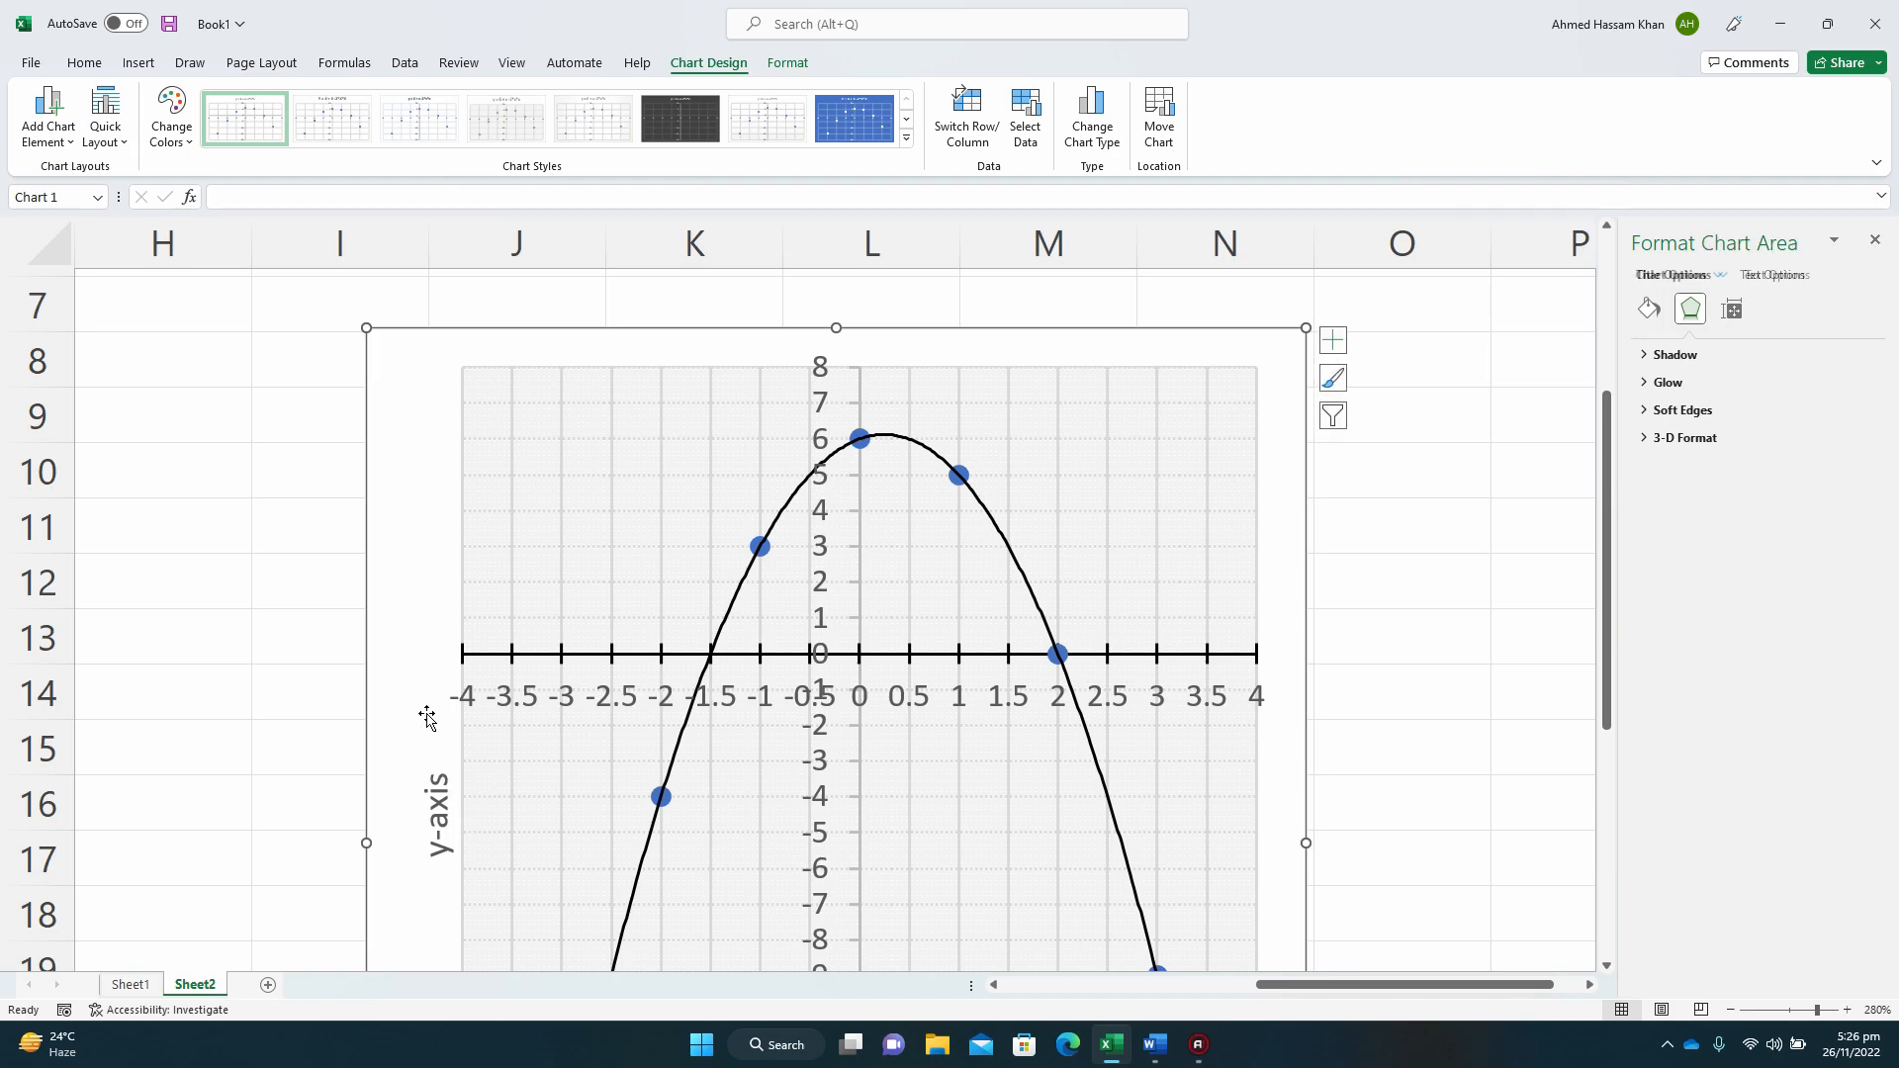
Step: Replace the horizontal axis's placeholder title with "x-axis"
{"action": "left_click_drag", "start_coordinate": [1604, 560], "coordinate": [1604, 721]}
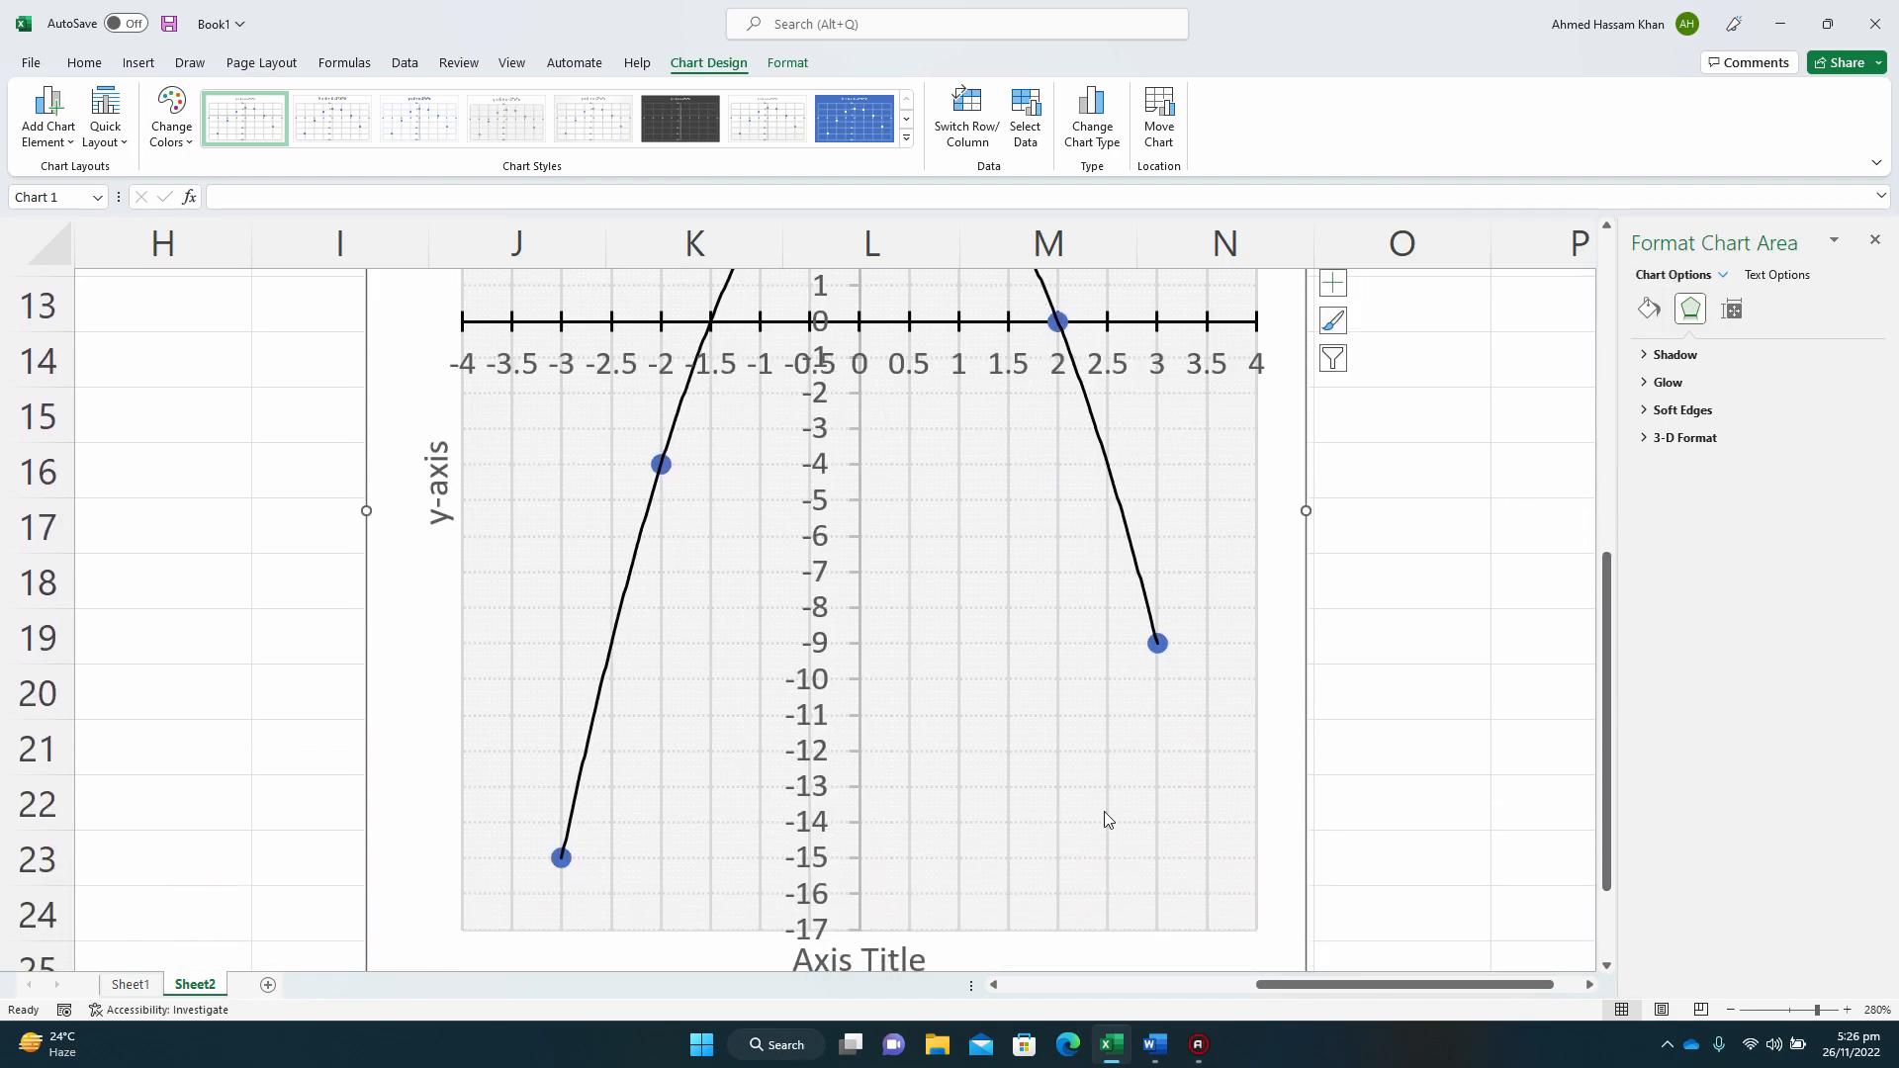
{"action": "left_click", "coordinate": [920, 961]}
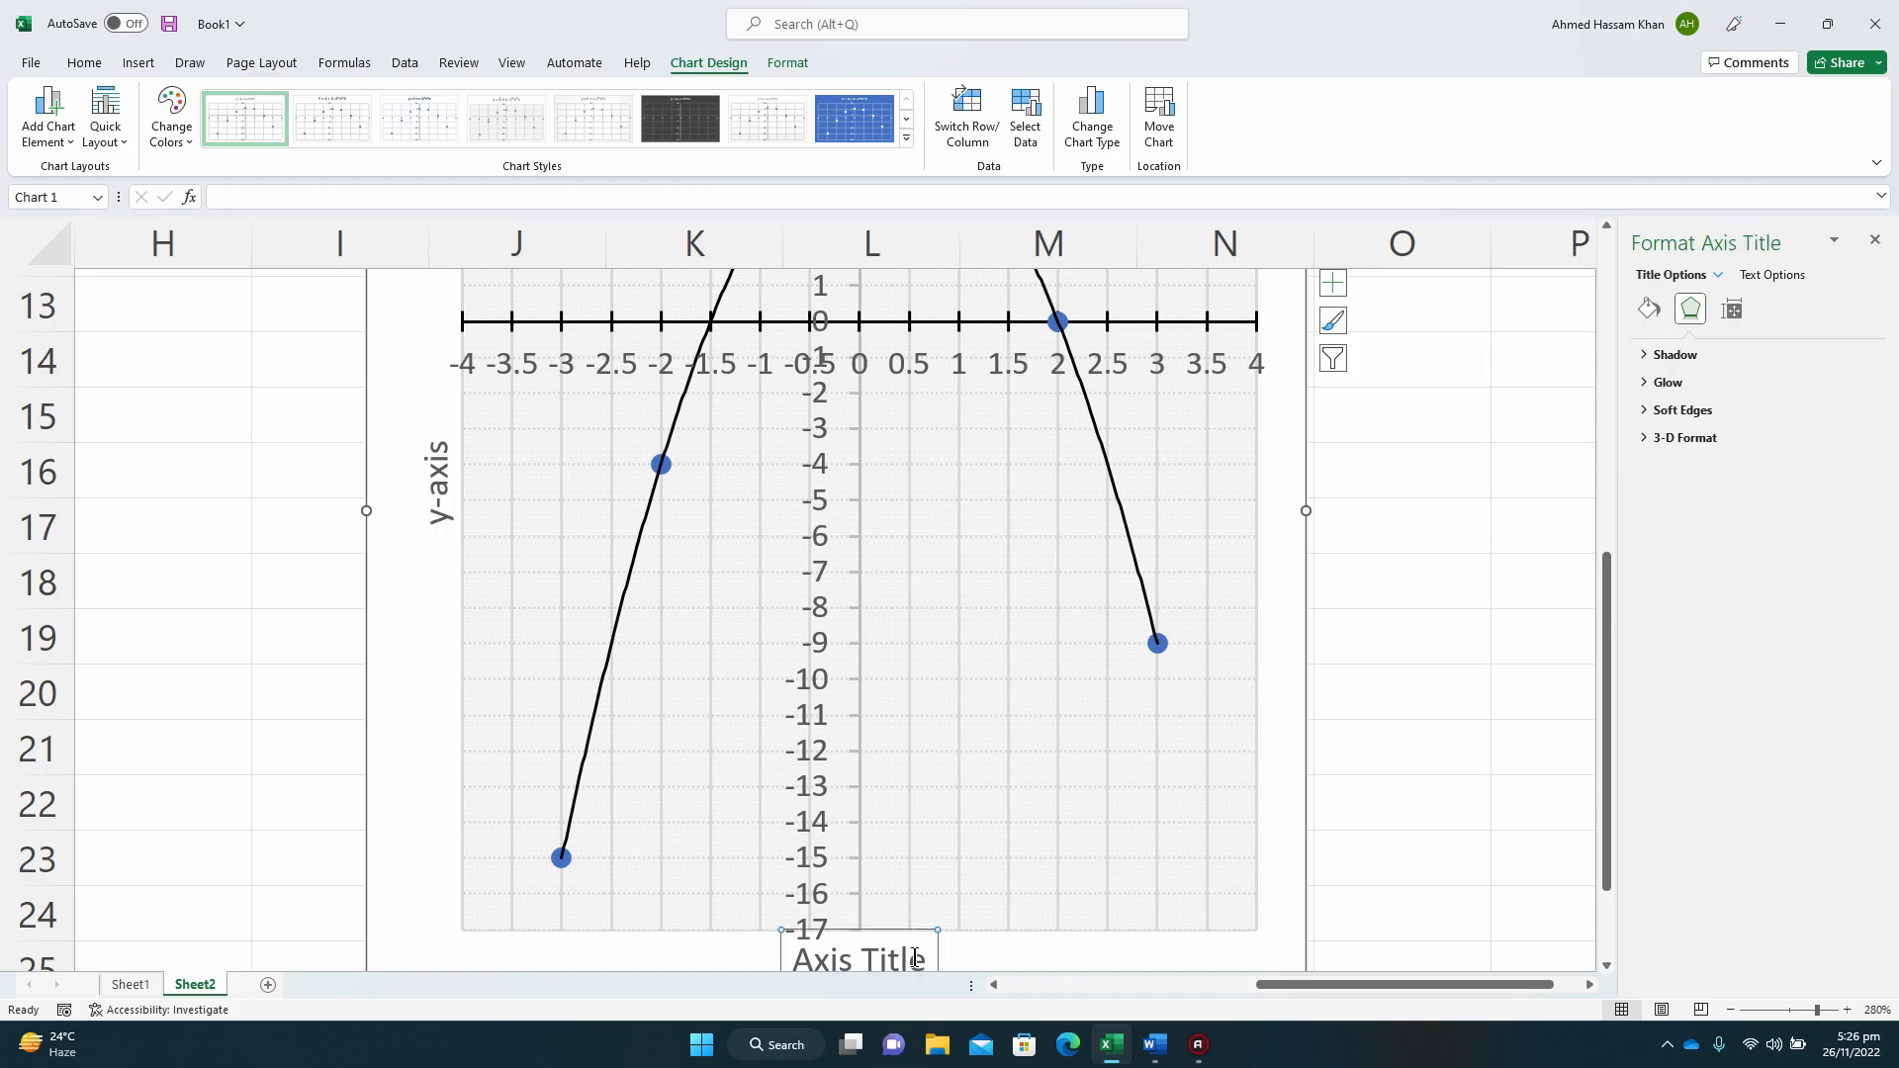
{"action": "left_click", "coordinate": [917, 957]}
{"action": "key", "text": "BackSpace"}
{"action": "key", "text": "BackSpace"}
{"action": "key", "text": "BackSpace"}
{"action": "key", "text": "BackSpace"}
{"action": "key", "text": "BackSpace"}
{"action": "key", "text": "BackSpace"}
{"action": "key", "text": "BackSpace"}
{"action": "key", "text": "BackSpace"}
{"action": "key", "text": "BackSpace"}
{"action": "key", "text": "BackSpace"}
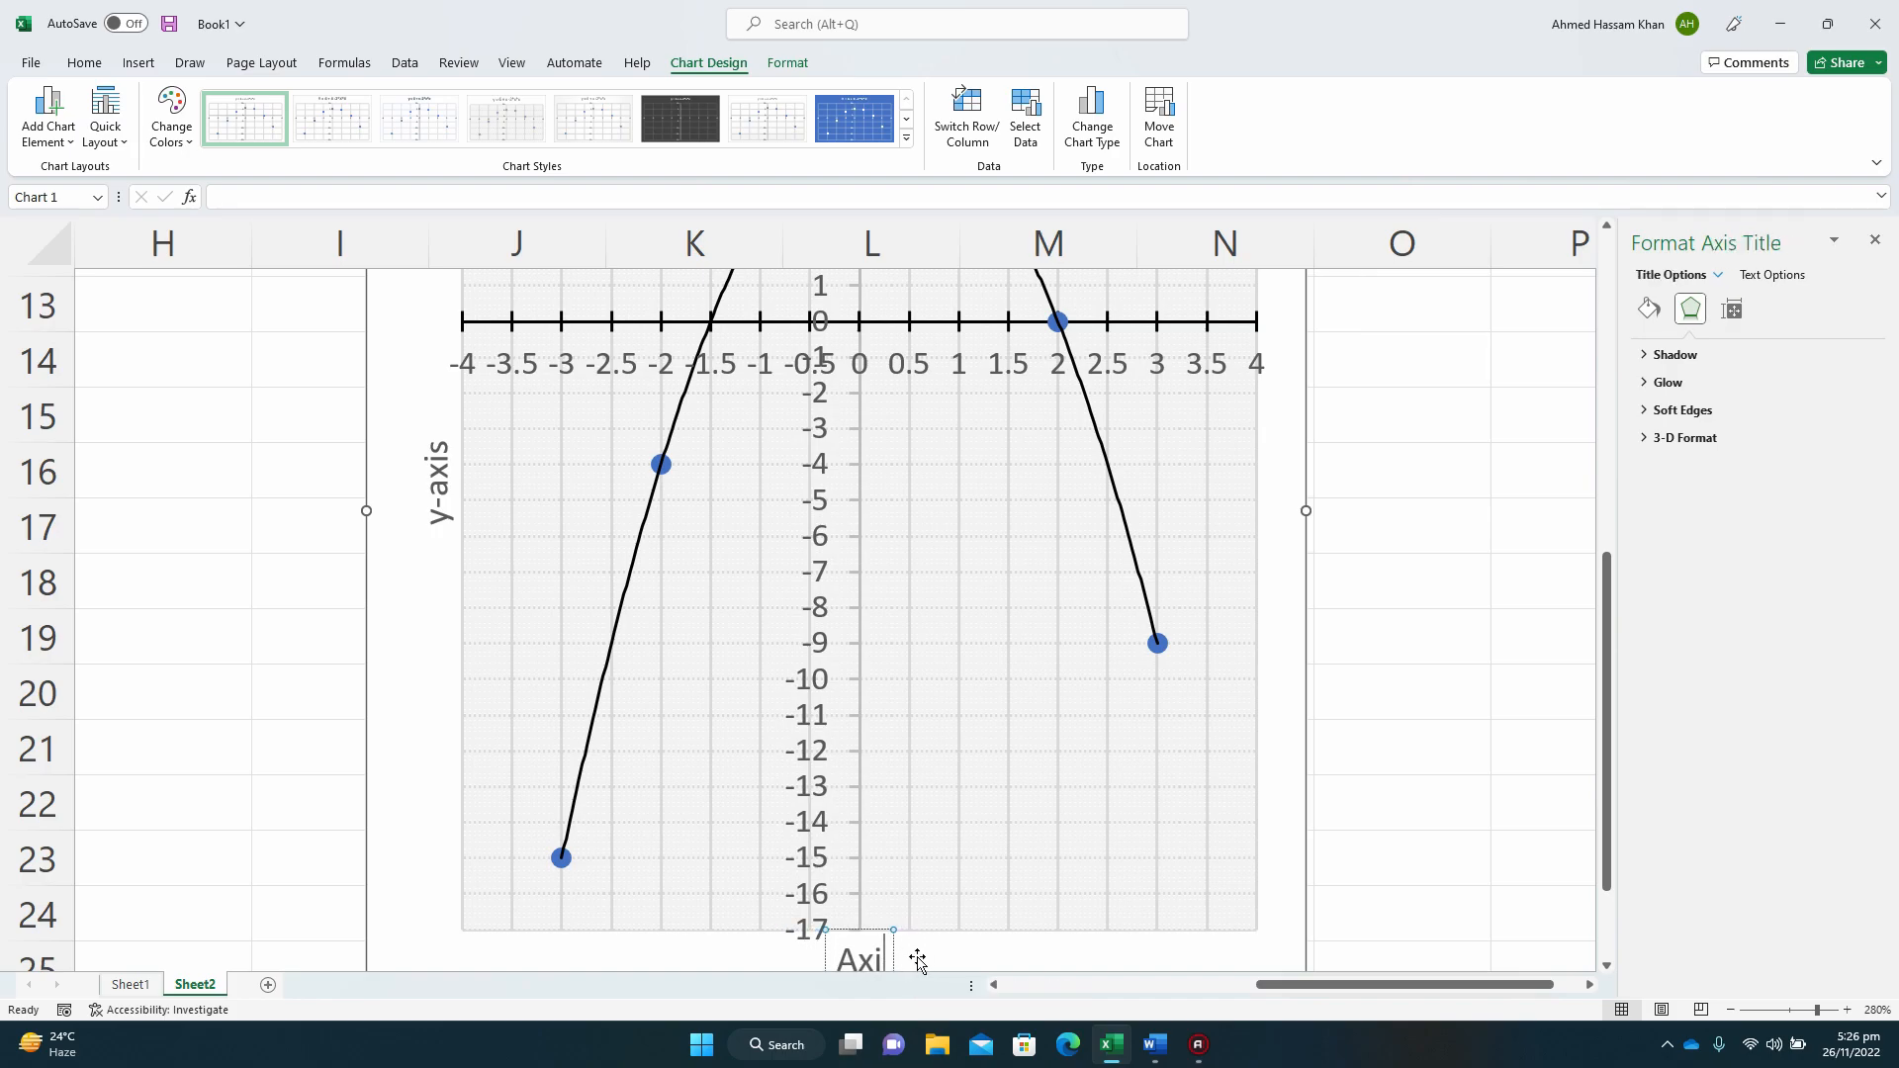
{"action": "type", "text": "x-axis"}
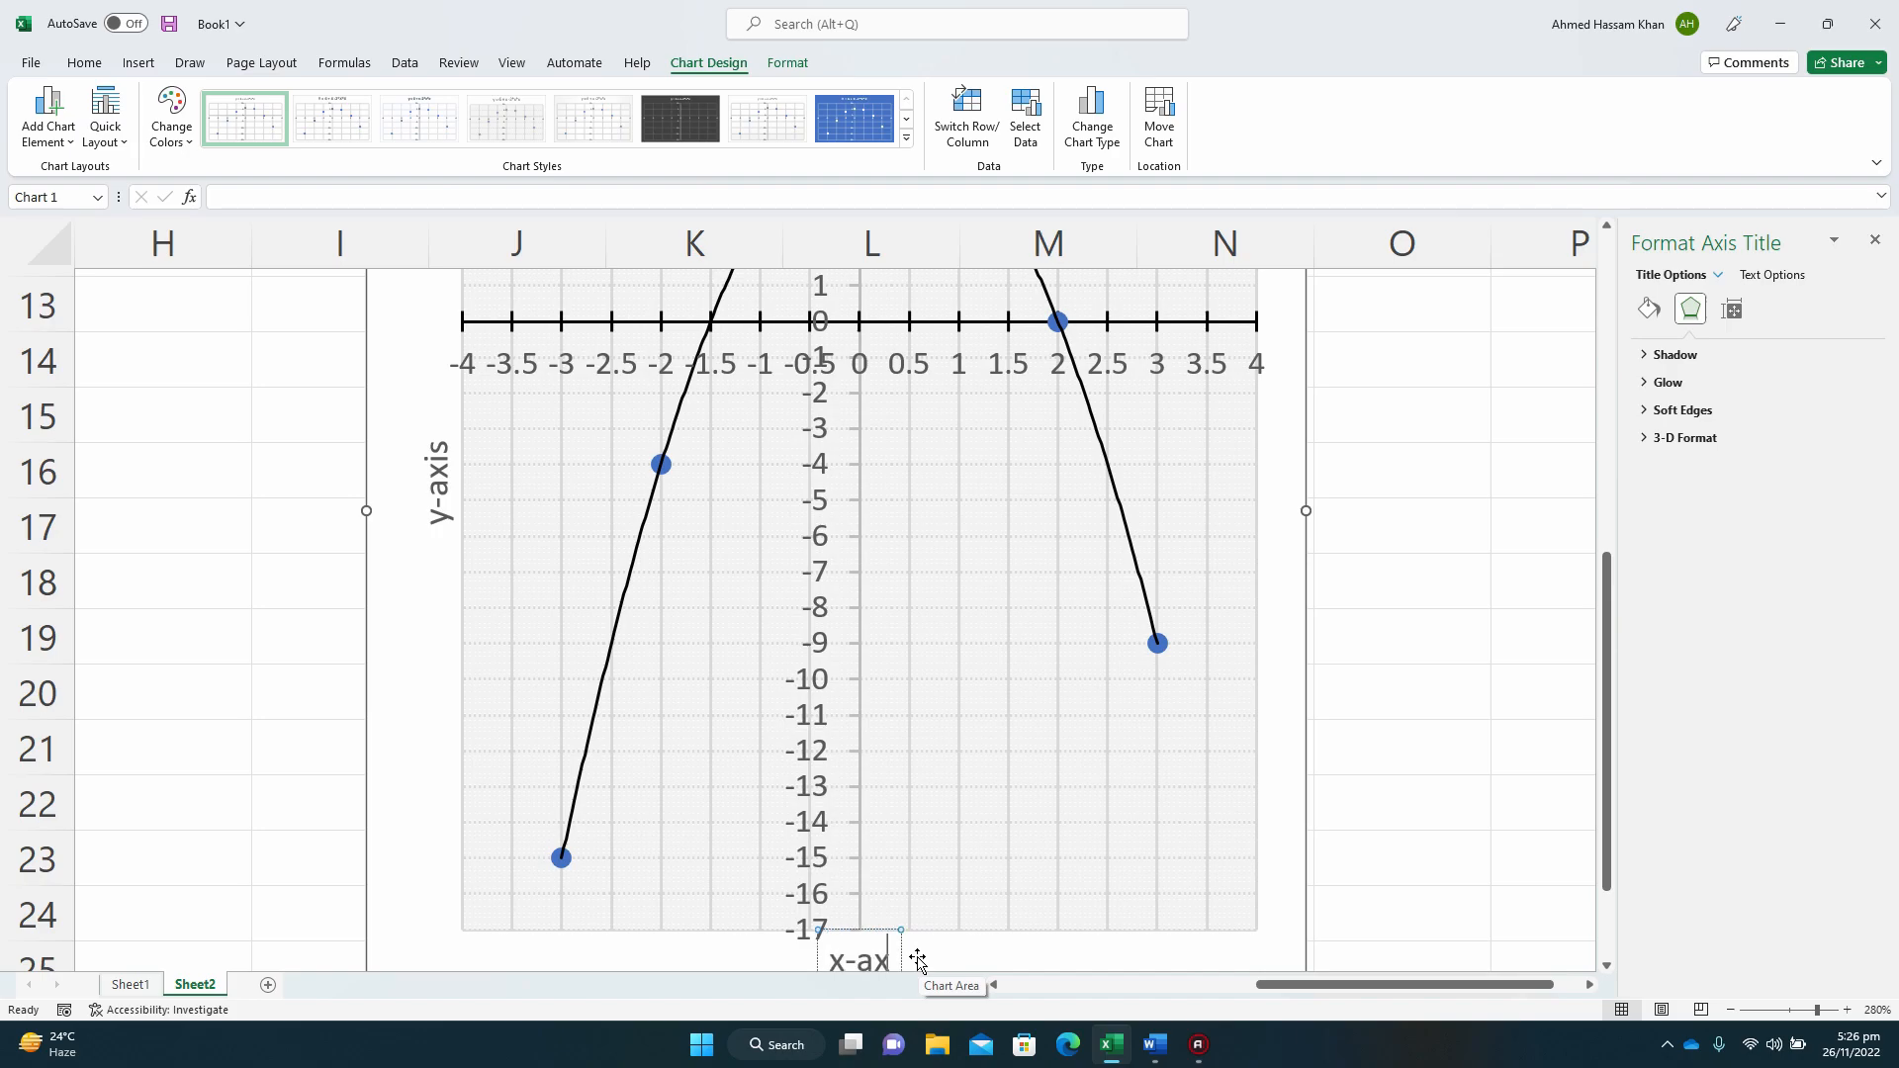
{"action": "left_click", "coordinate": [955, 961]}
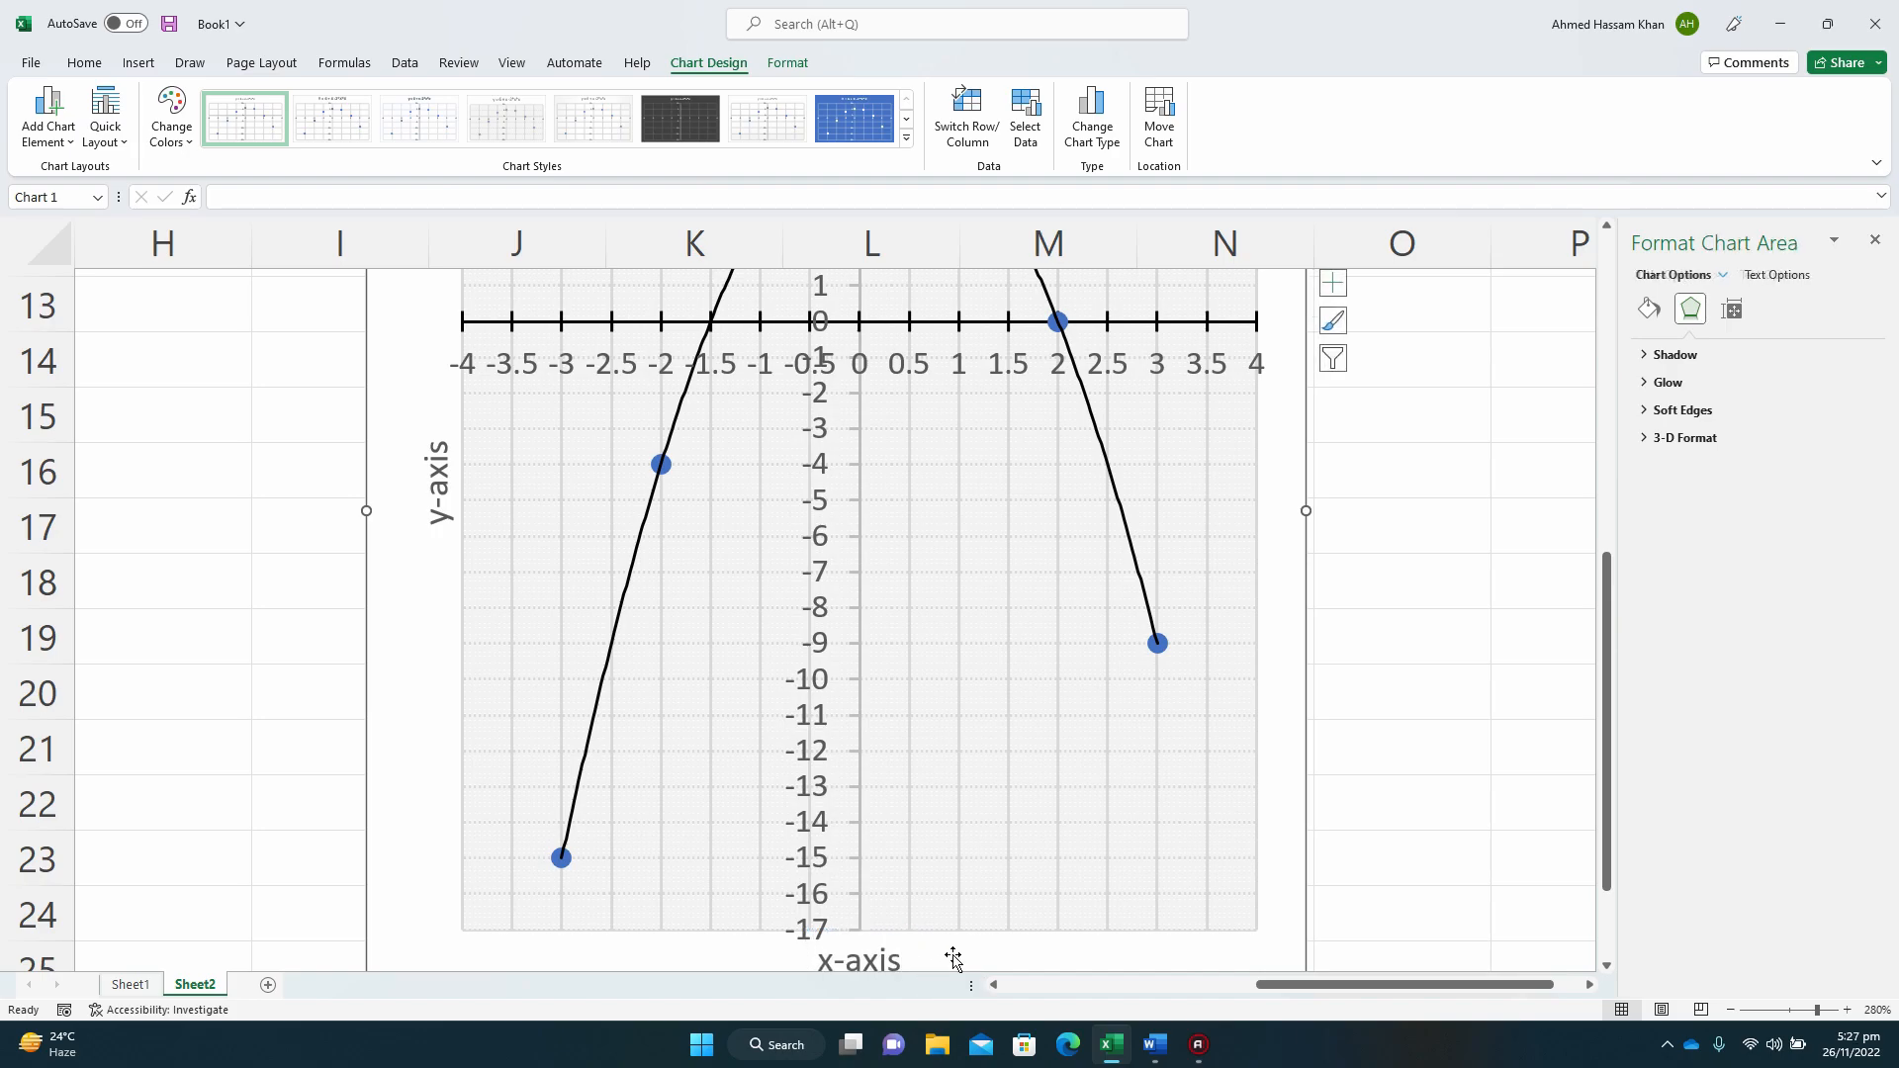
Step: Set the vertical axis's major tick mark type to Cross
{"action": "left_click", "coordinate": [831, 653]}
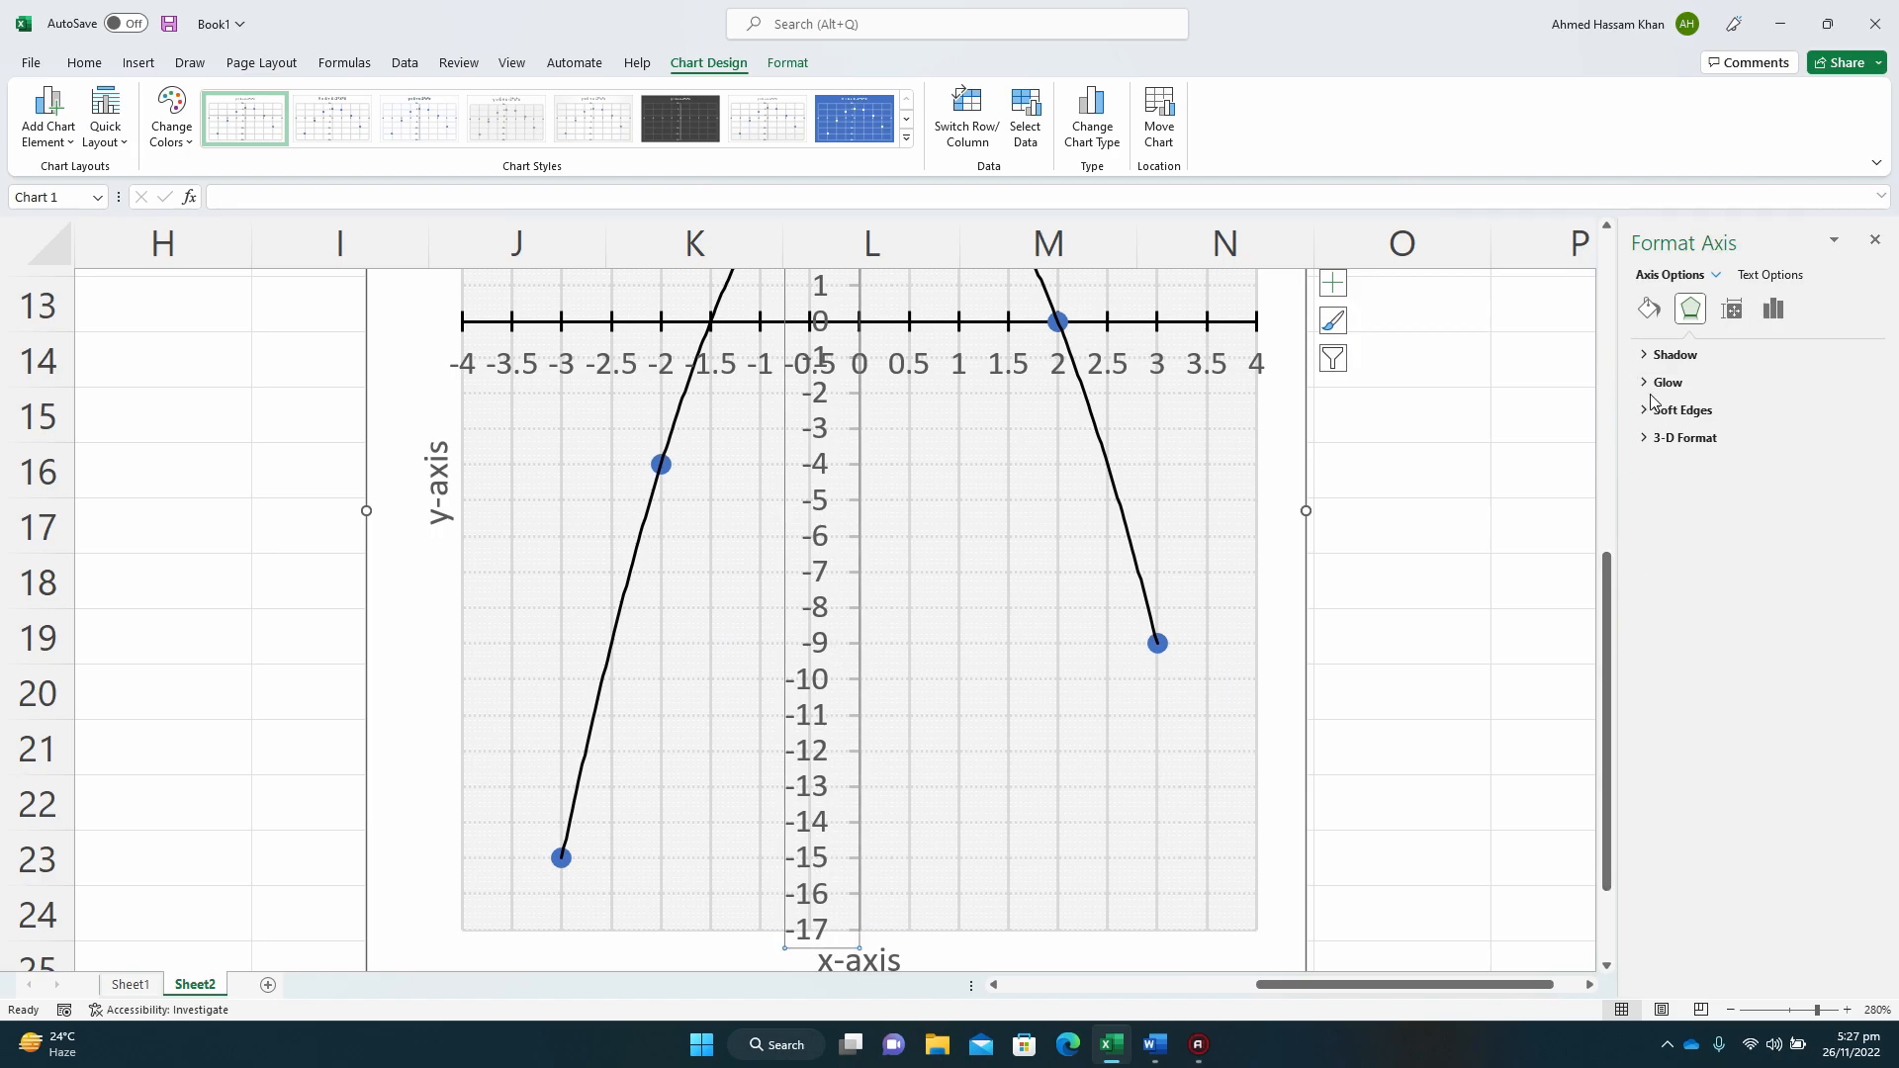
{"action": "left_click", "coordinate": [1649, 310]}
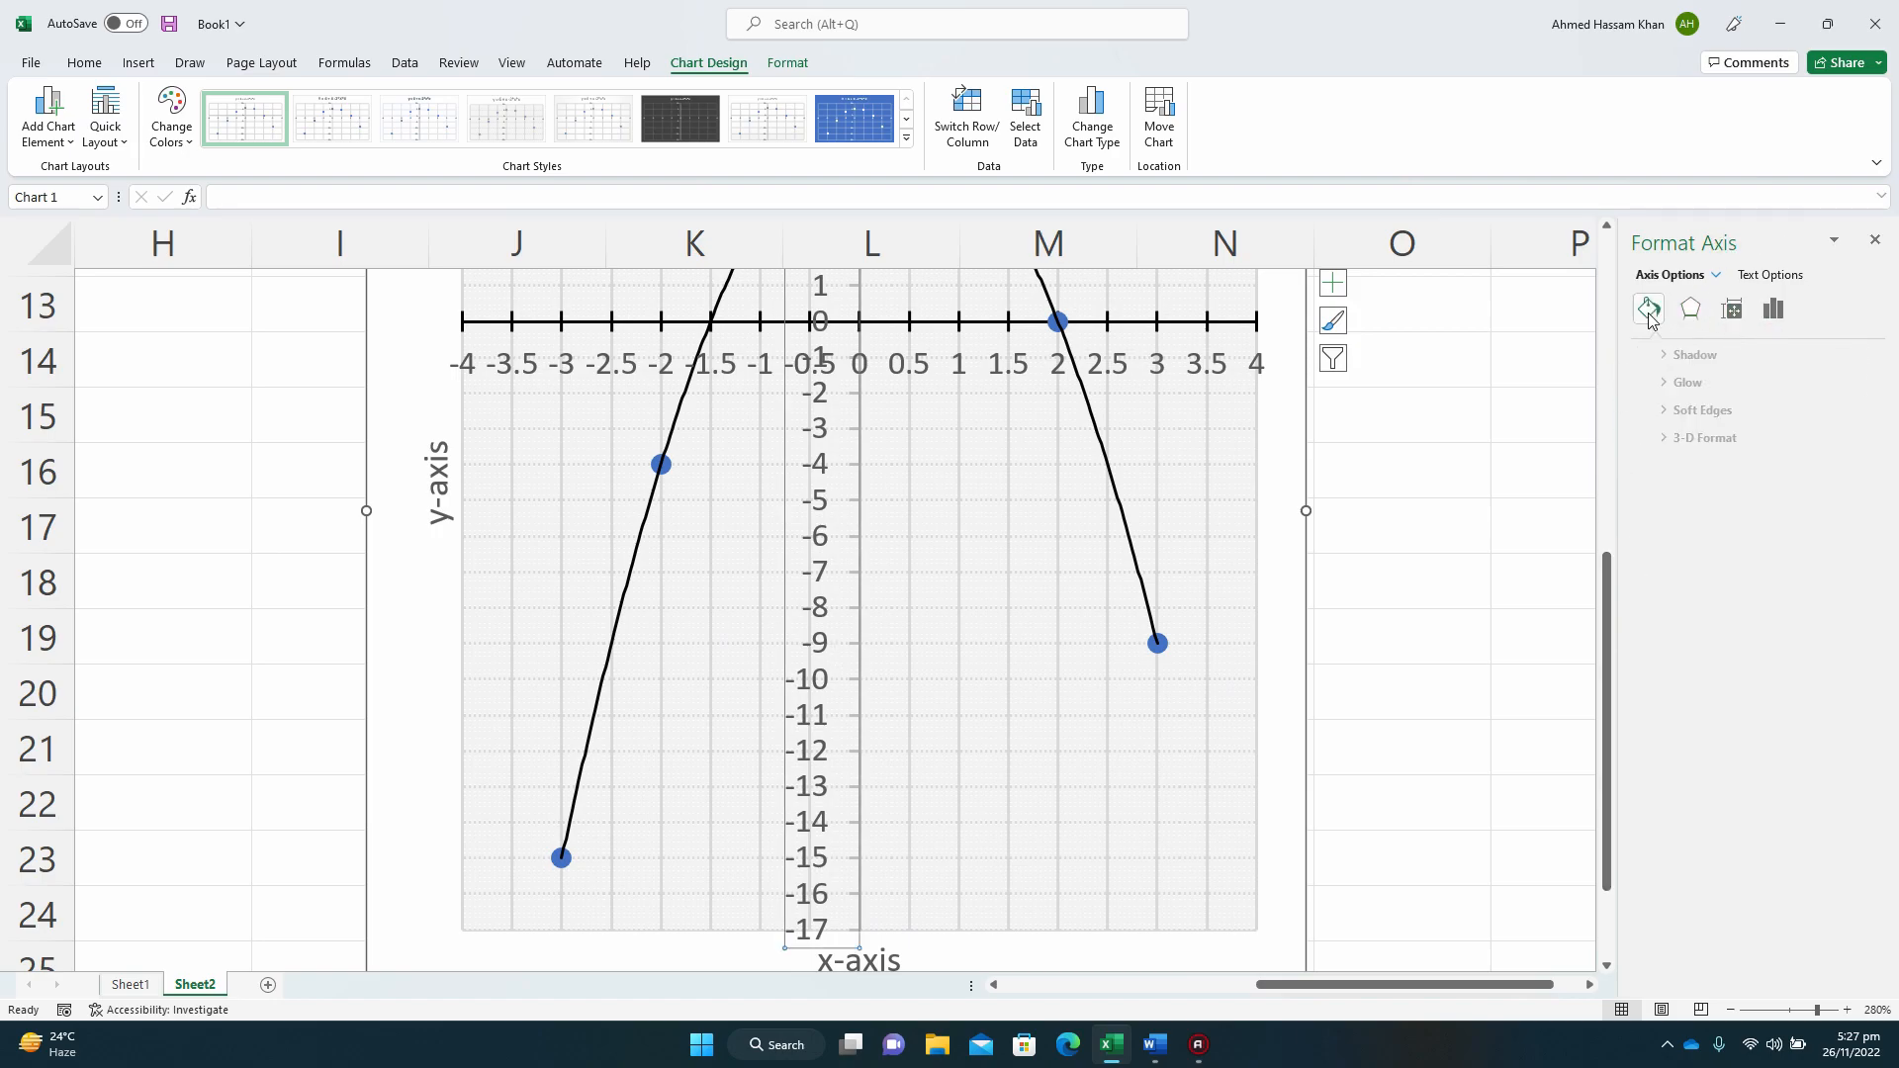
{"action": "left_click", "coordinate": [1774, 308]}
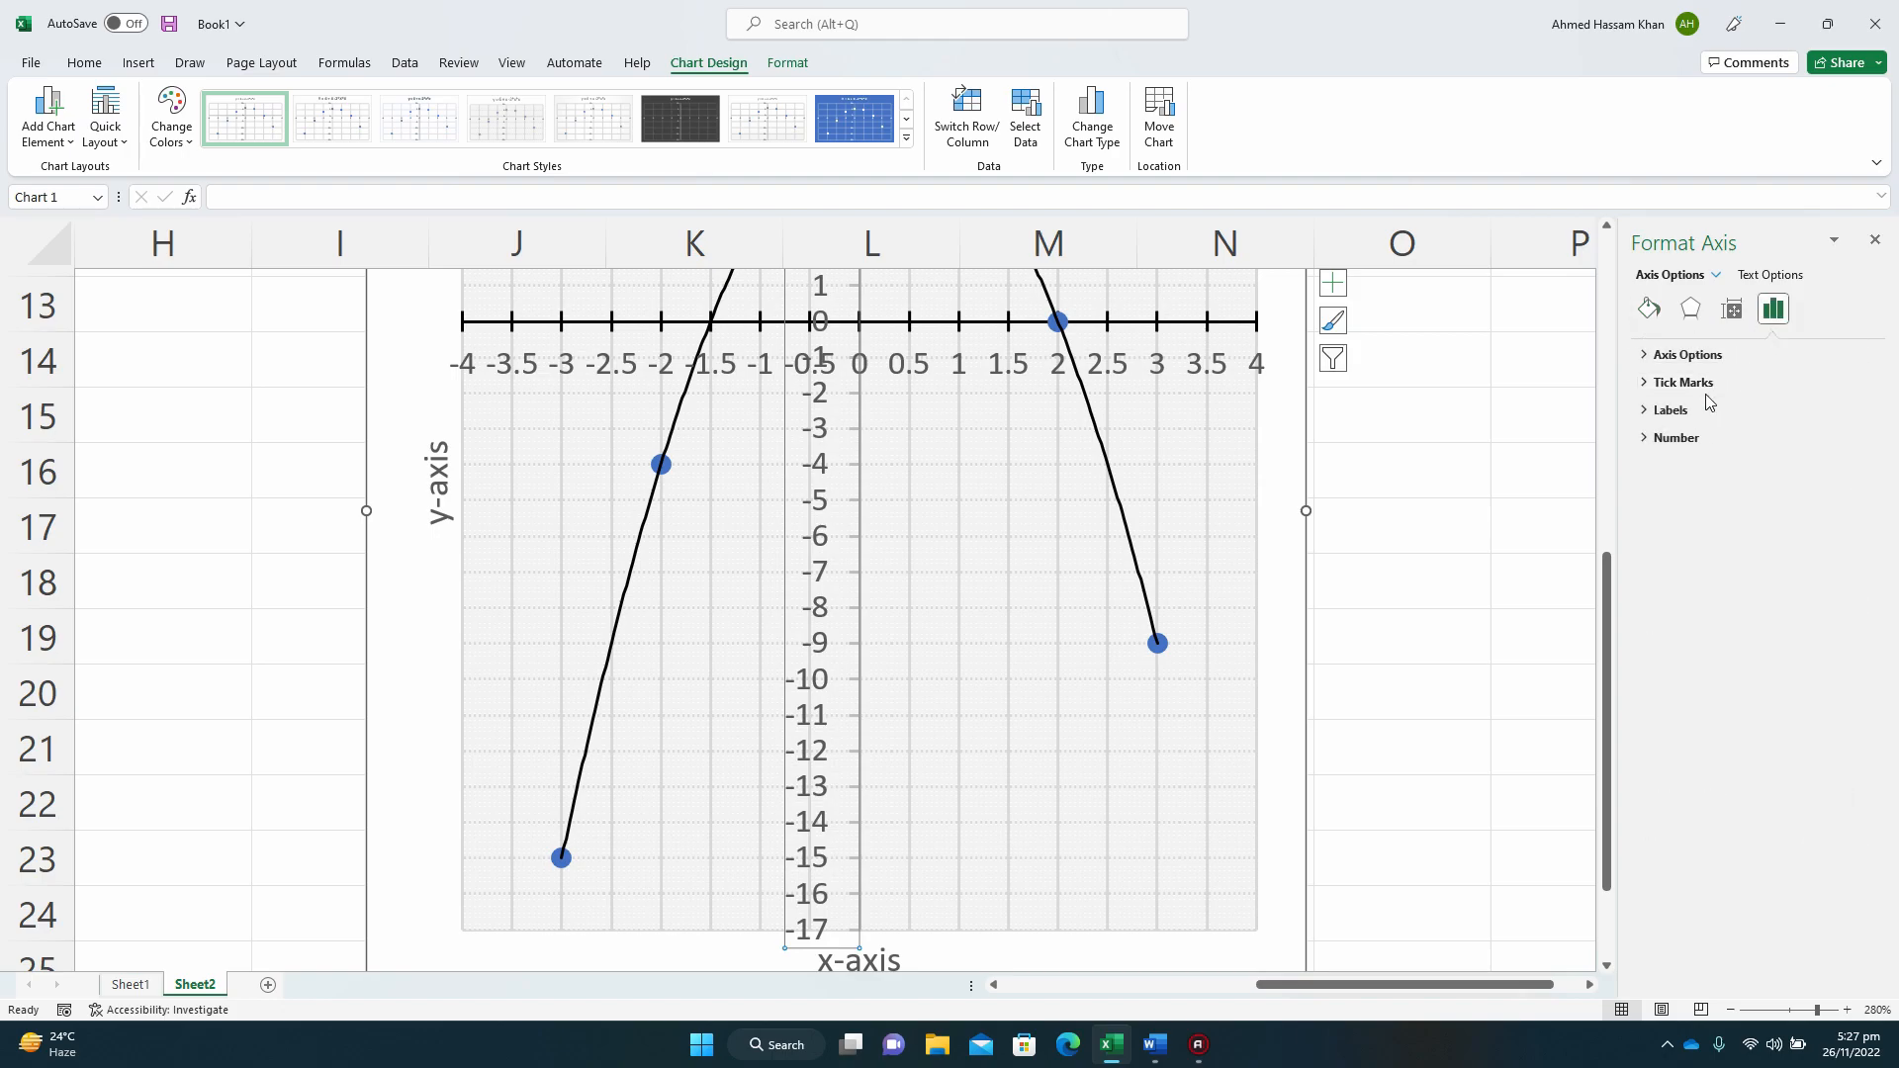
{"action": "left_click", "coordinate": [1646, 384]}
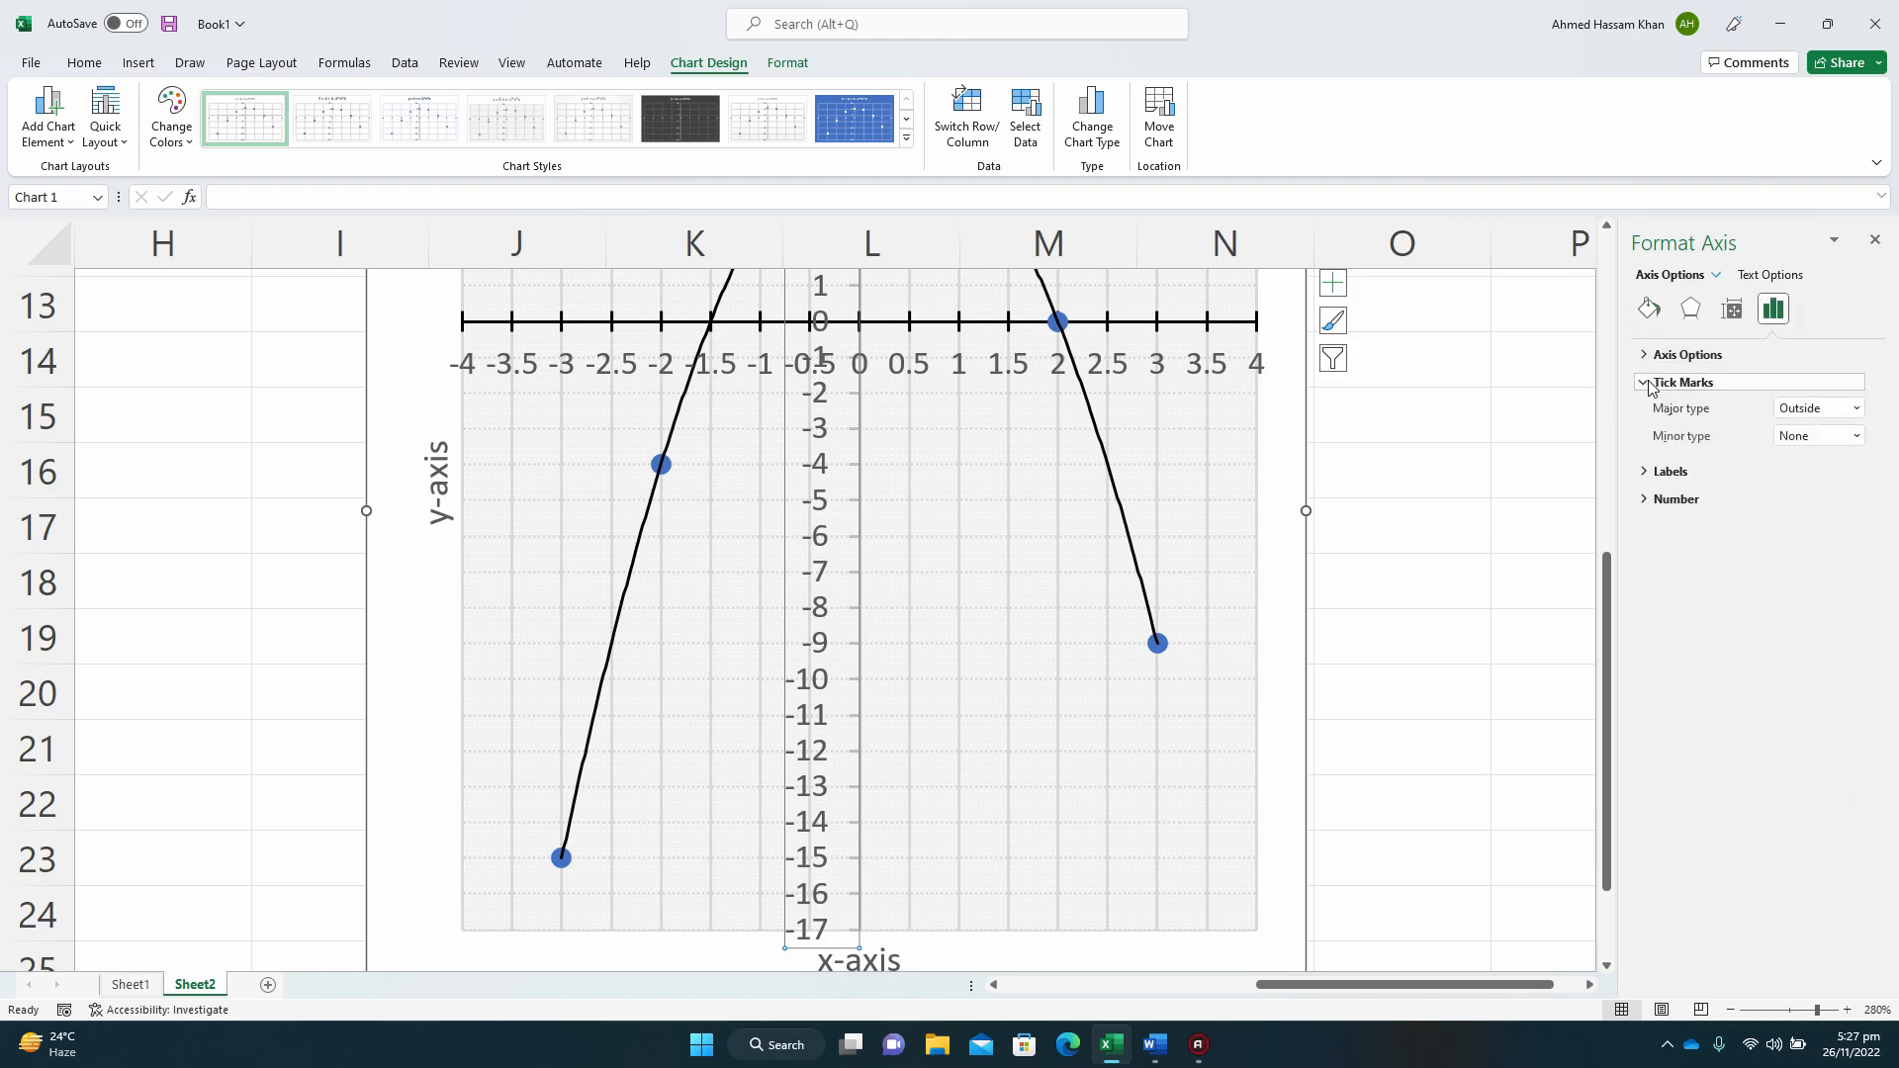
{"action": "left_click", "coordinate": [1814, 410]}
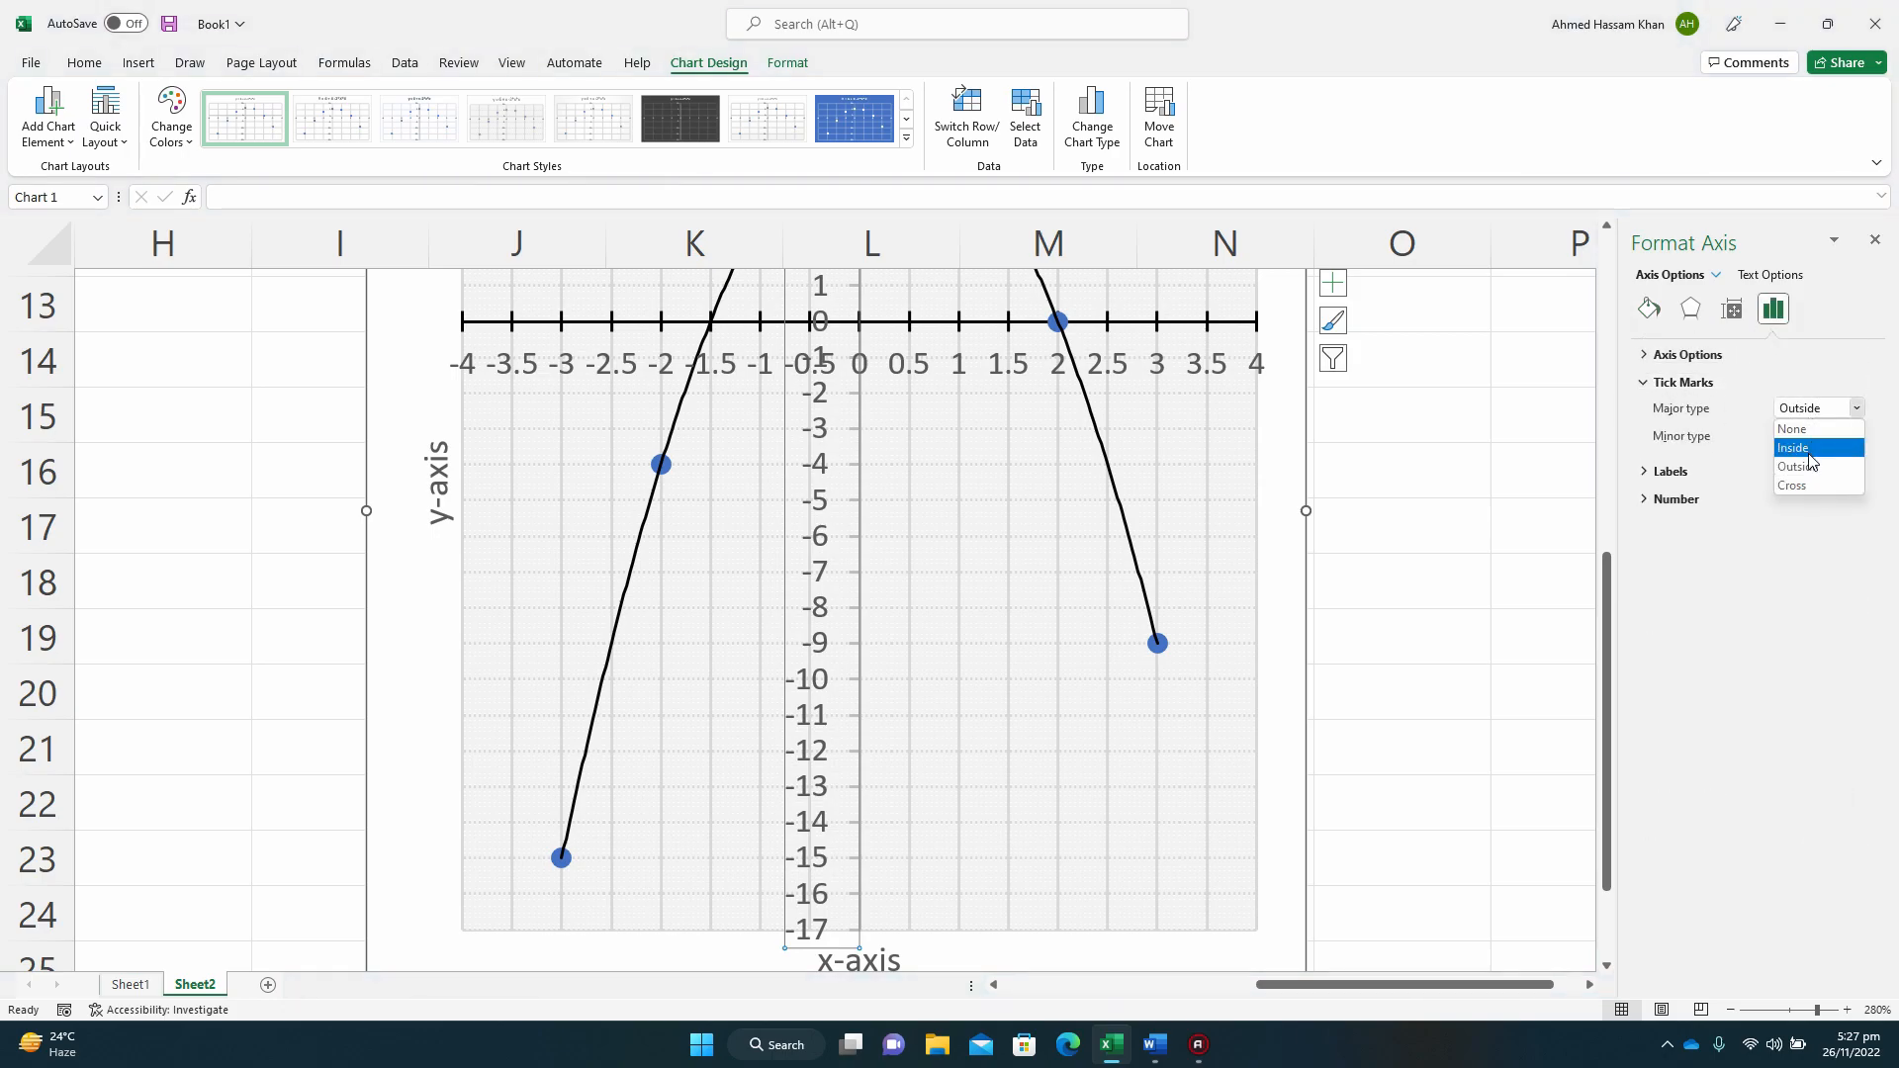
{"action": "left_click", "coordinate": [1811, 489]}
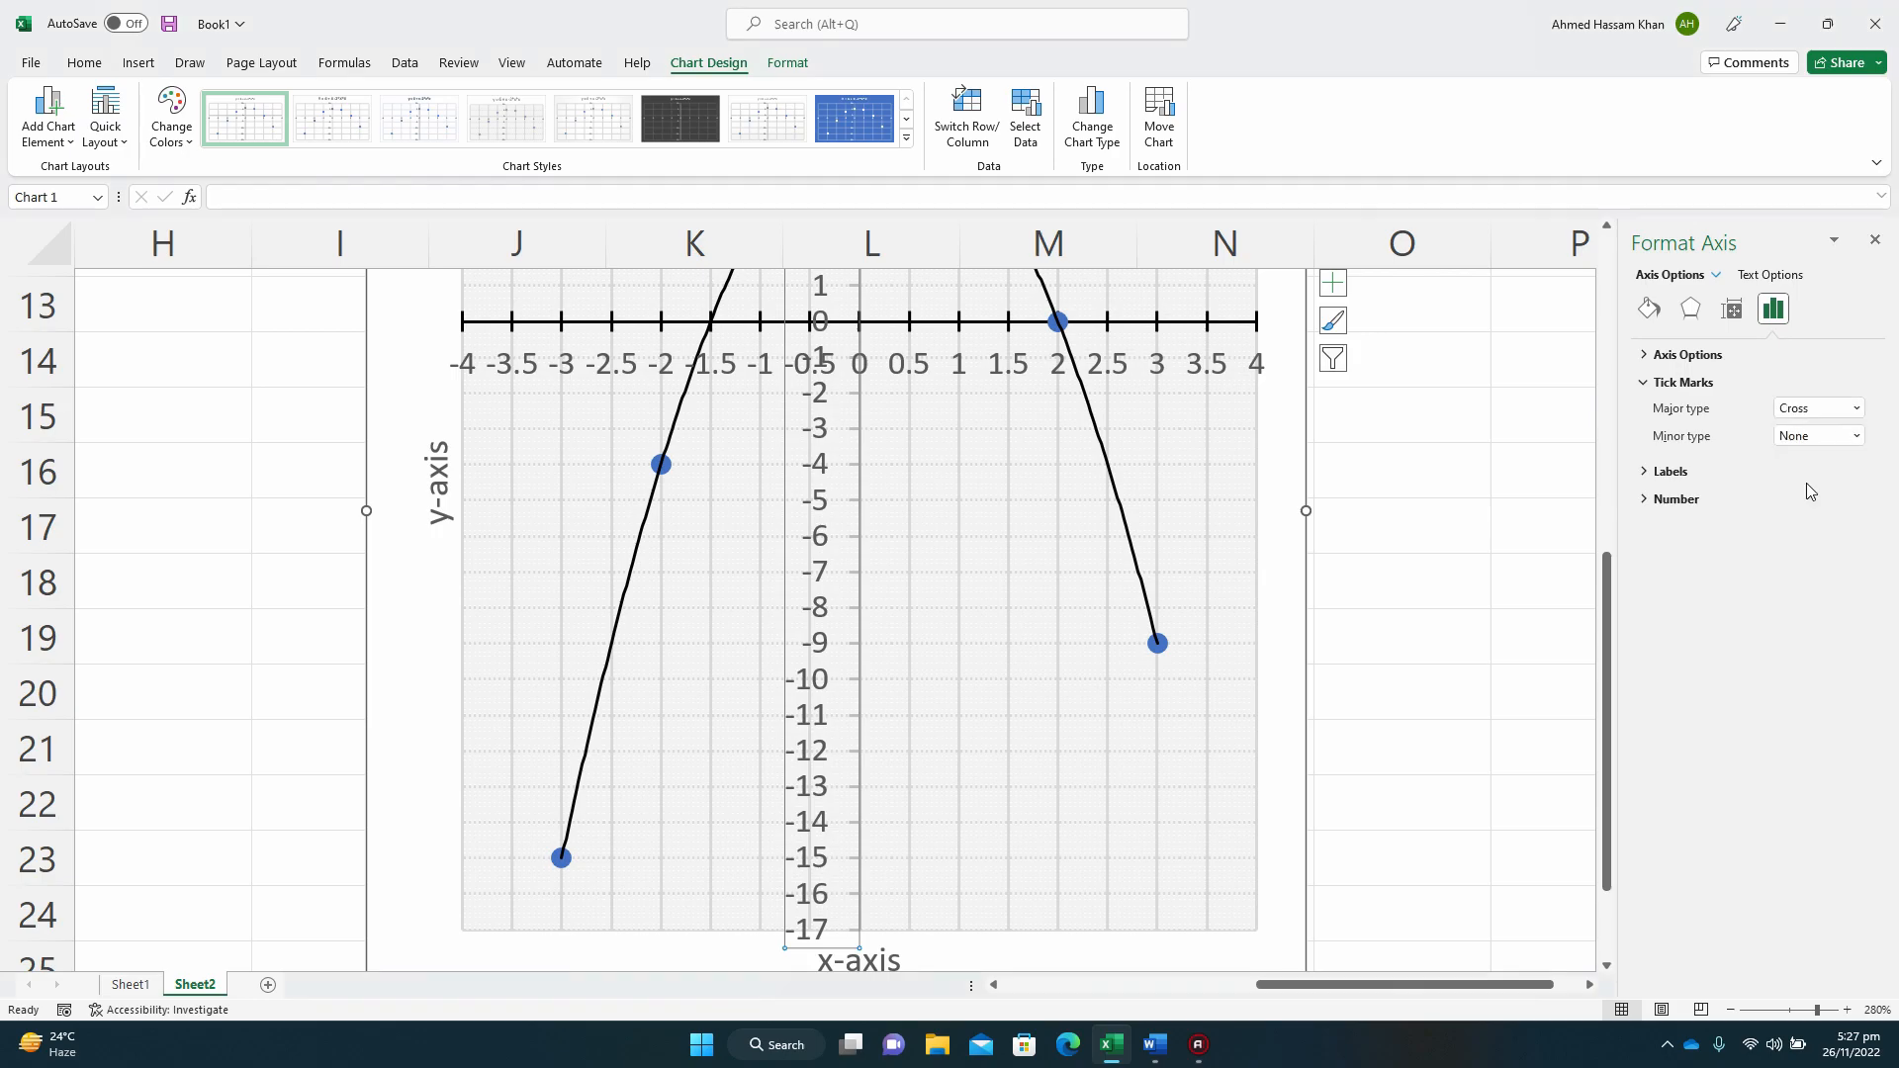
Step: Color the vertical axis line and its tick marks black
{"action": "left_click", "coordinate": [1646, 356]}
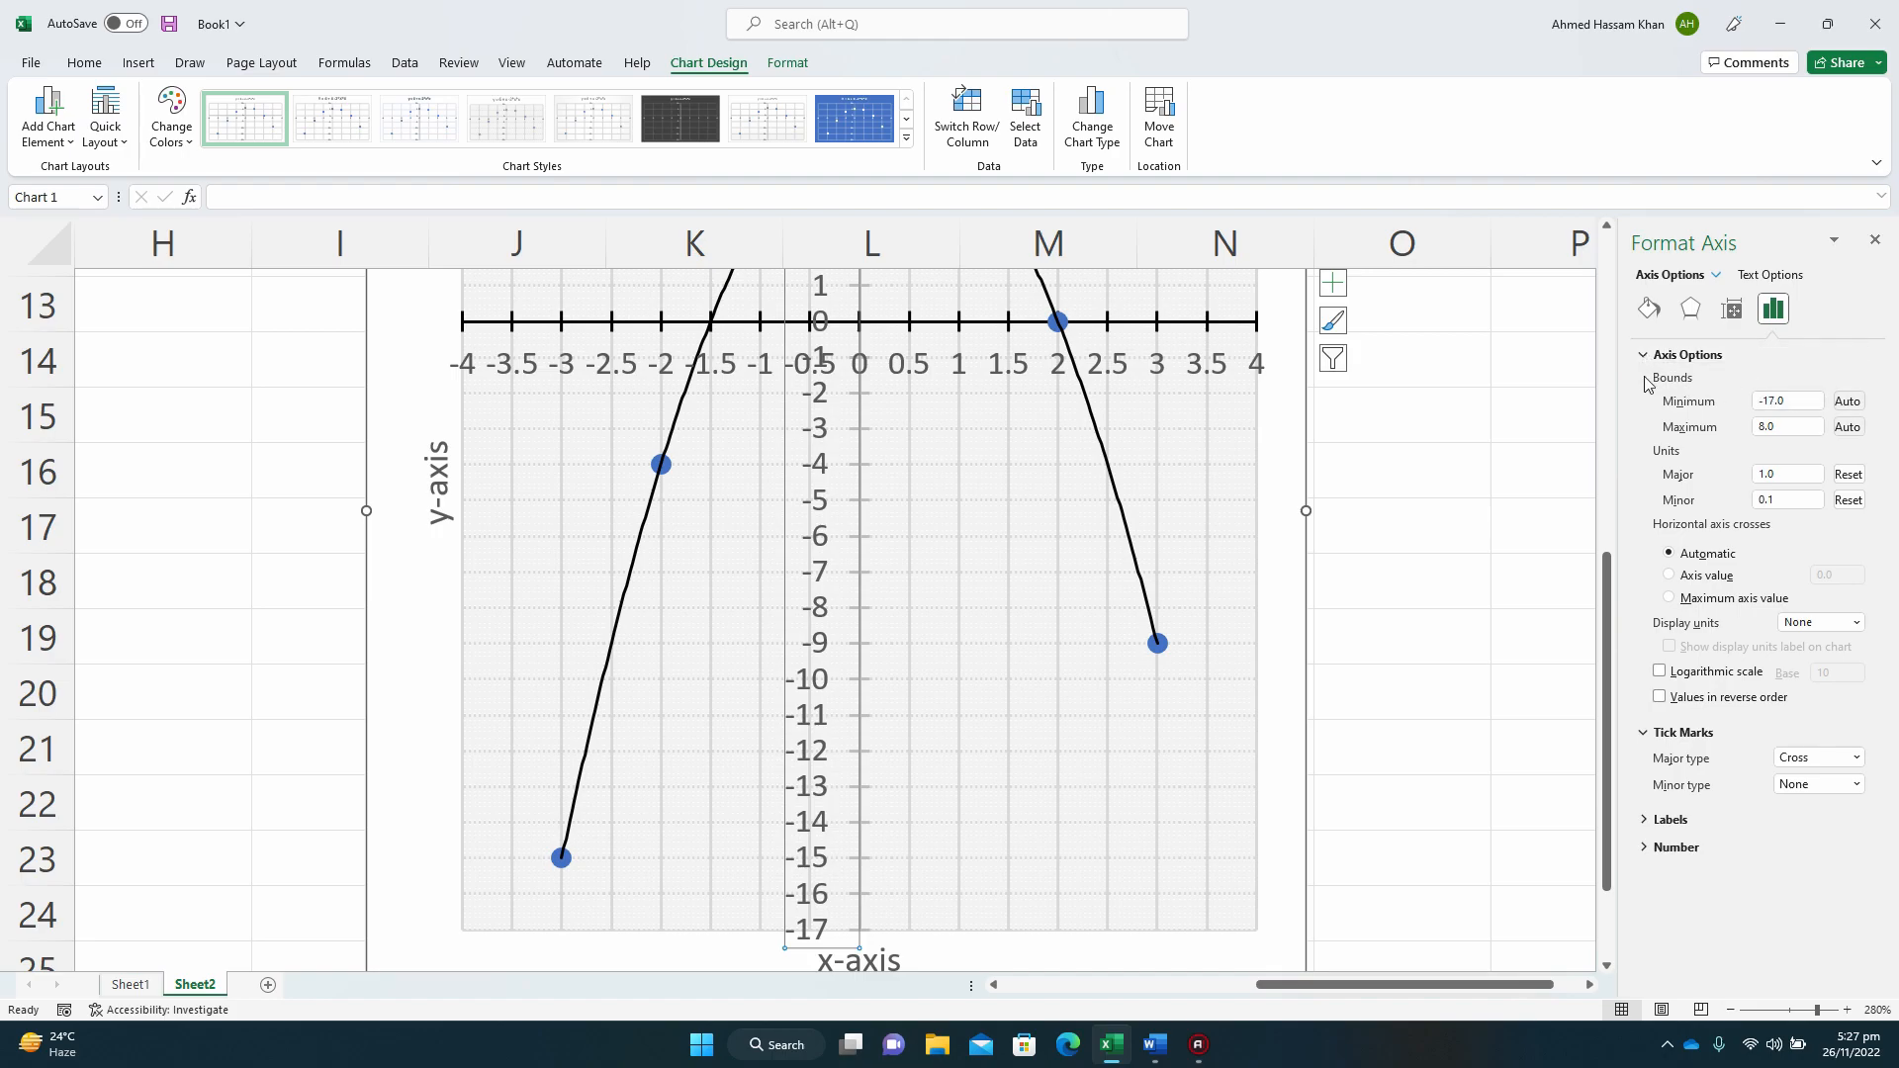
{"action": "left_click", "coordinate": [1731, 309]}
{"action": "left_click", "coordinate": [1689, 311]}
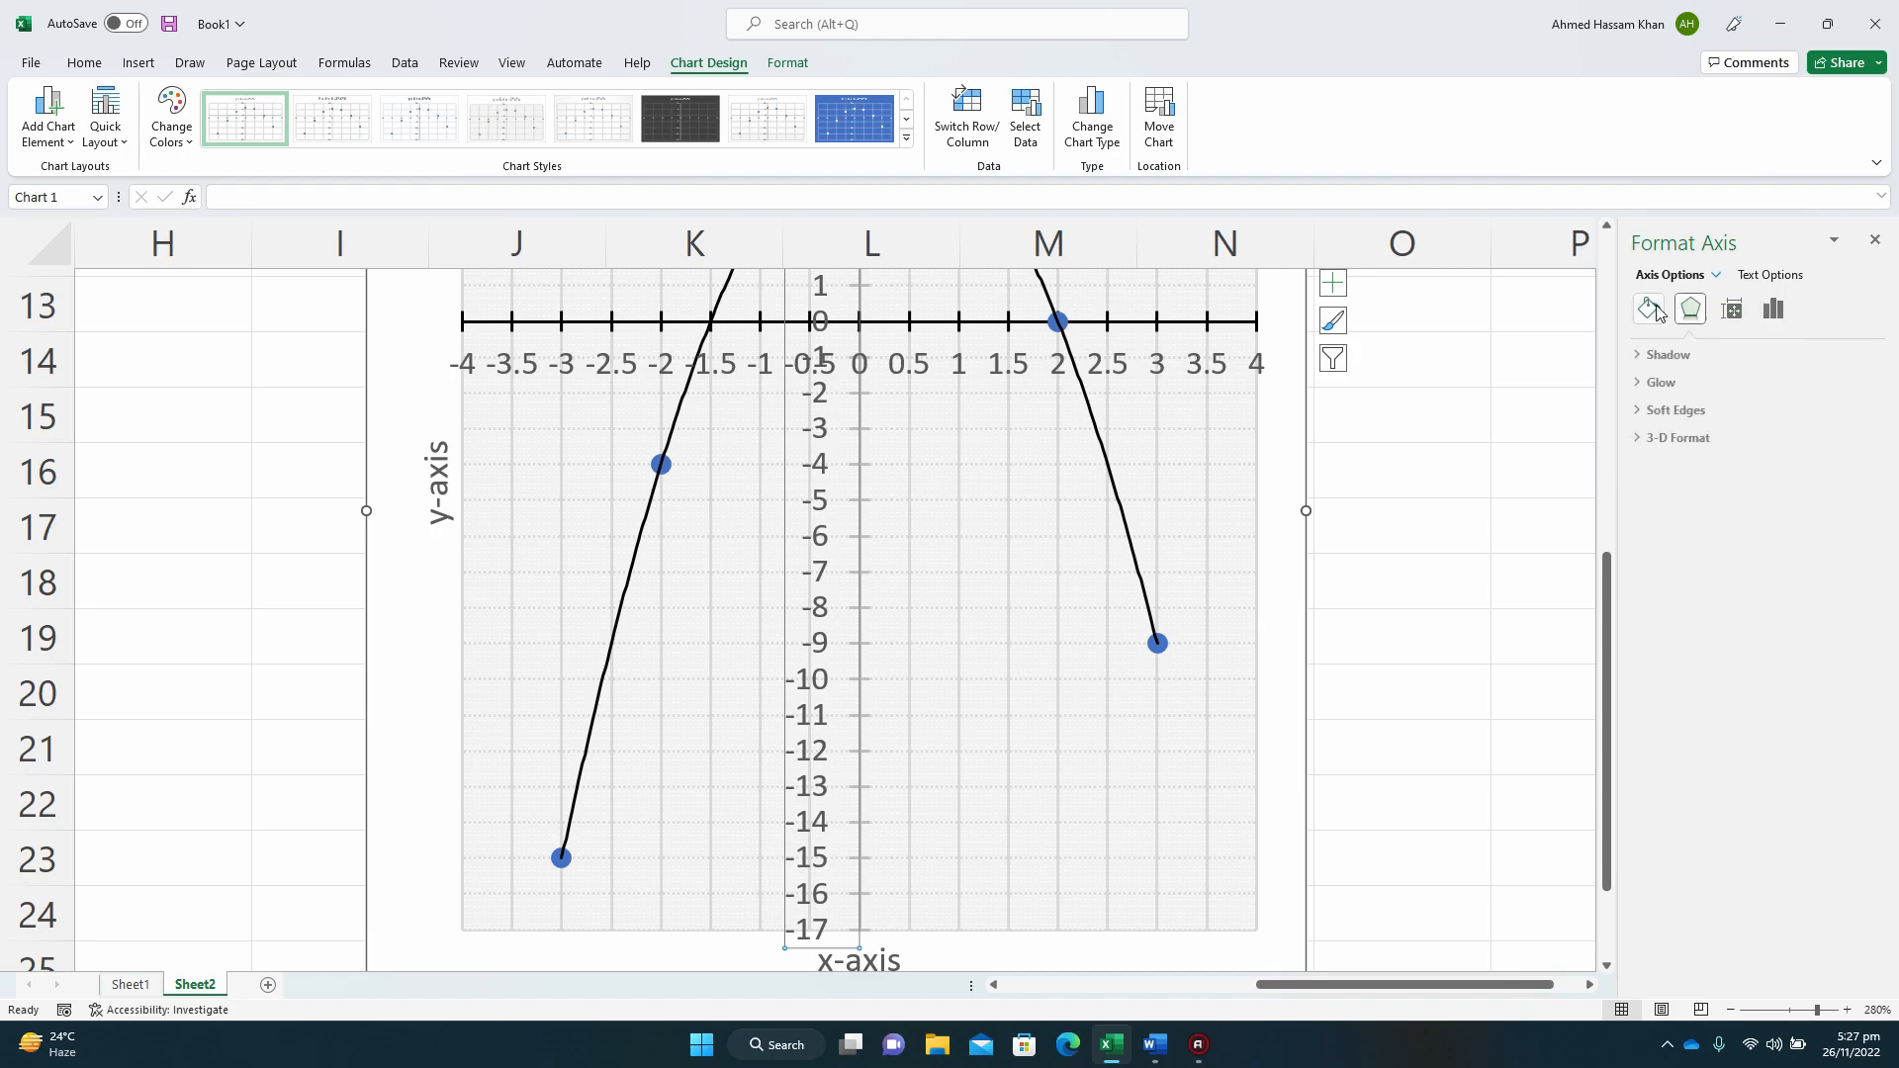
{"action": "left_click", "coordinate": [1649, 313]}
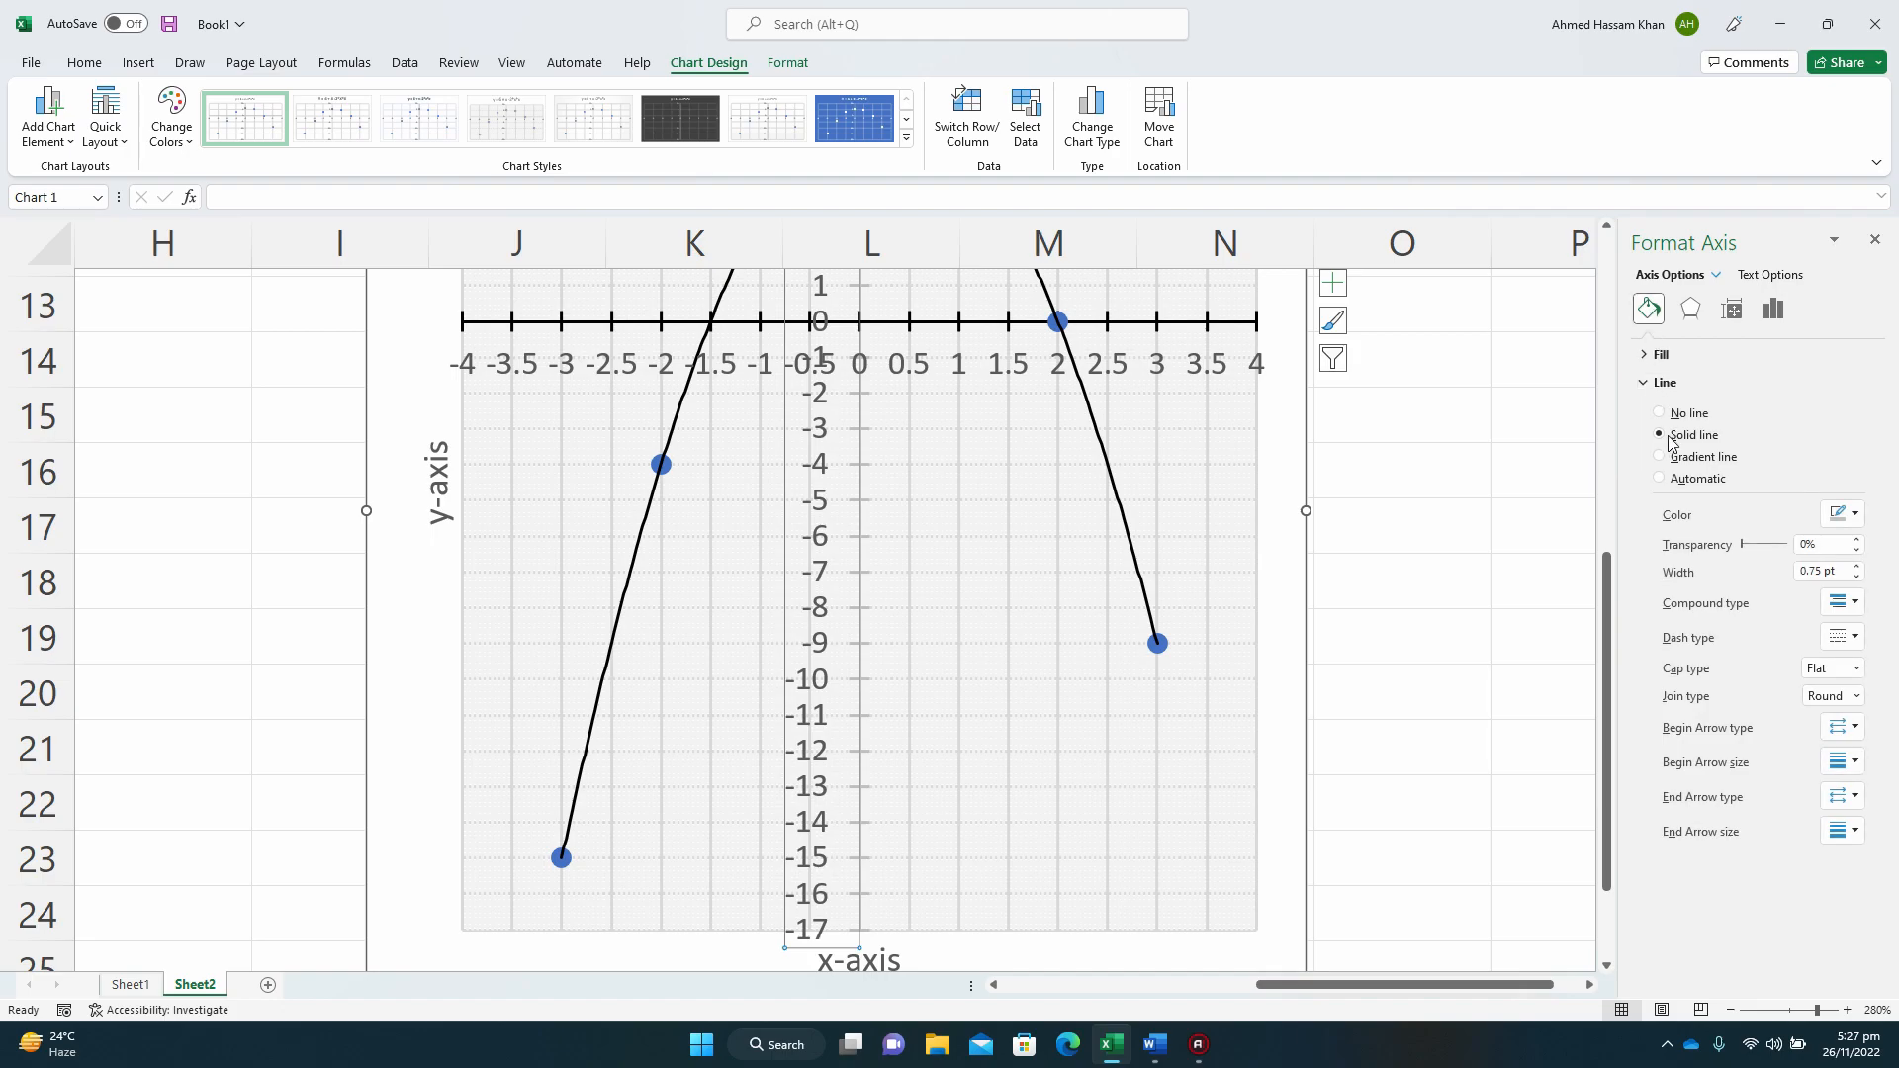
{"action": "left_click", "coordinate": [1853, 517]}
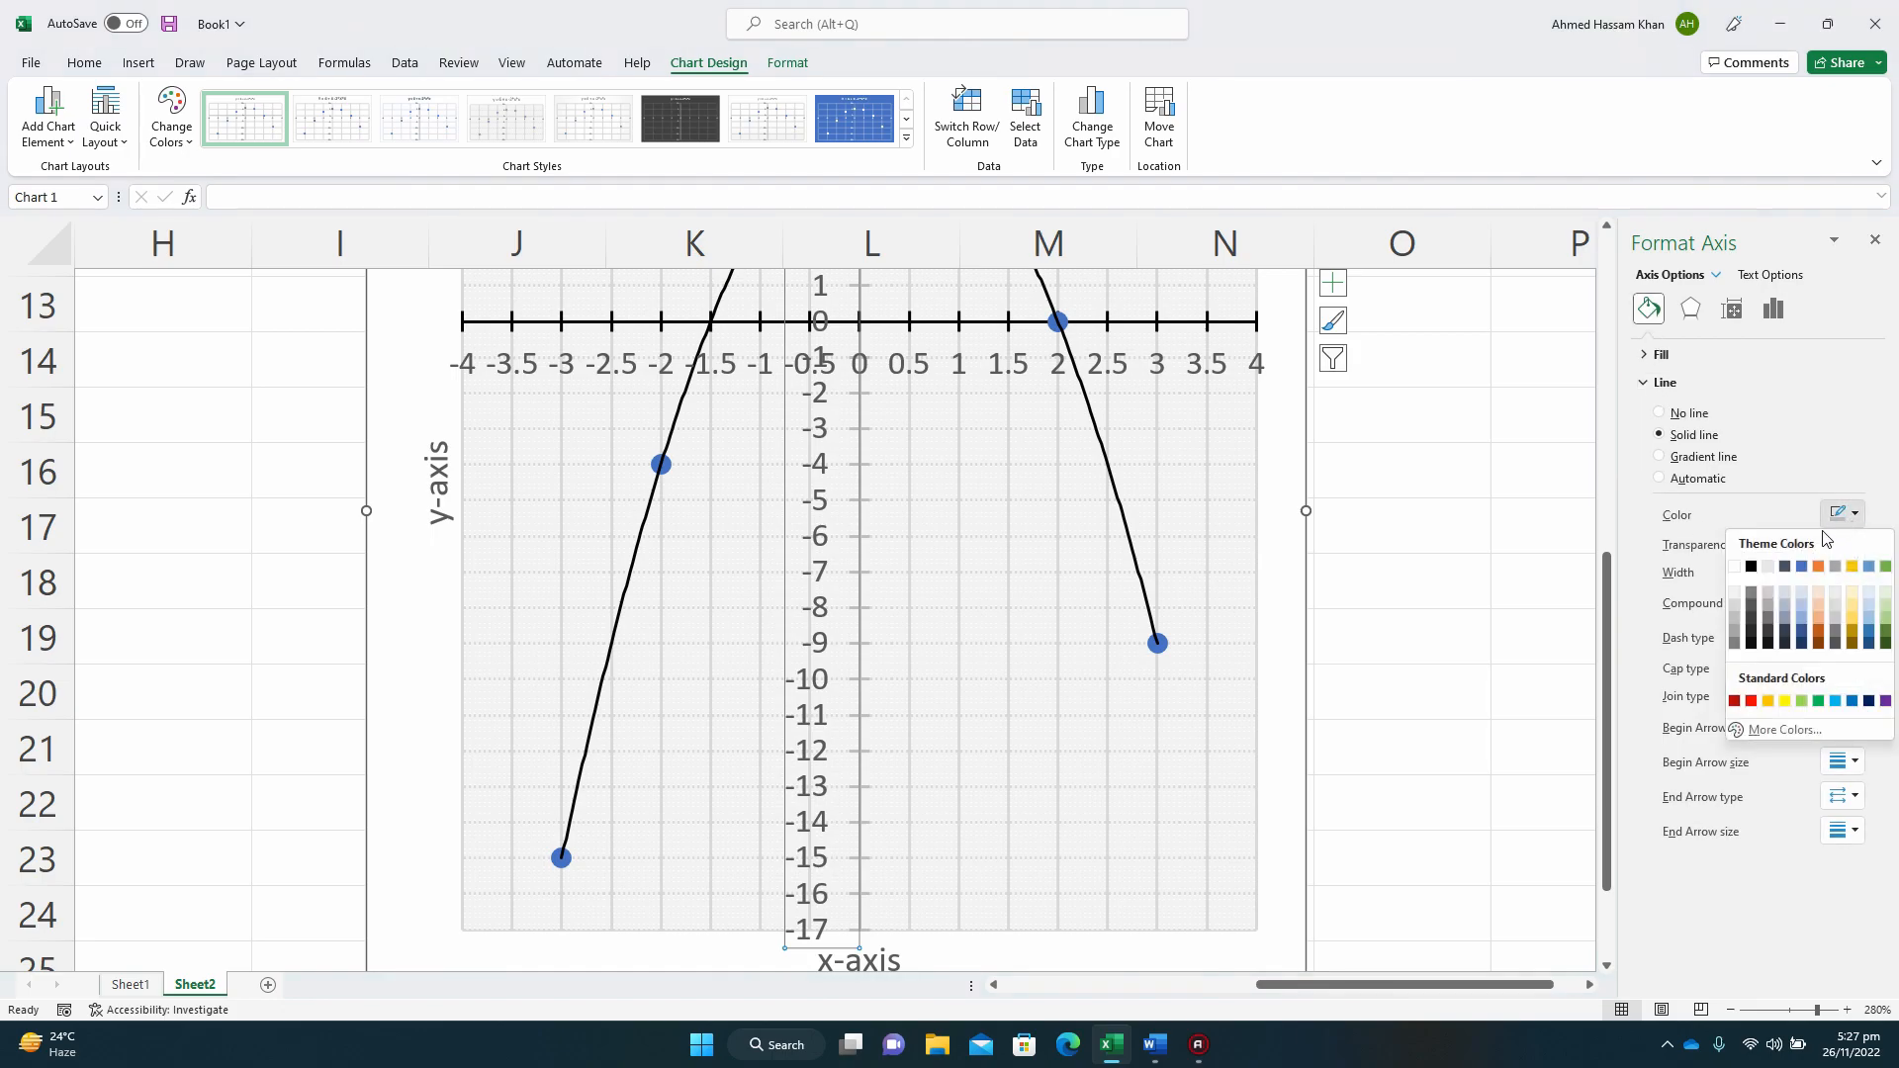
{"action": "left_click", "coordinate": [1753, 567]}
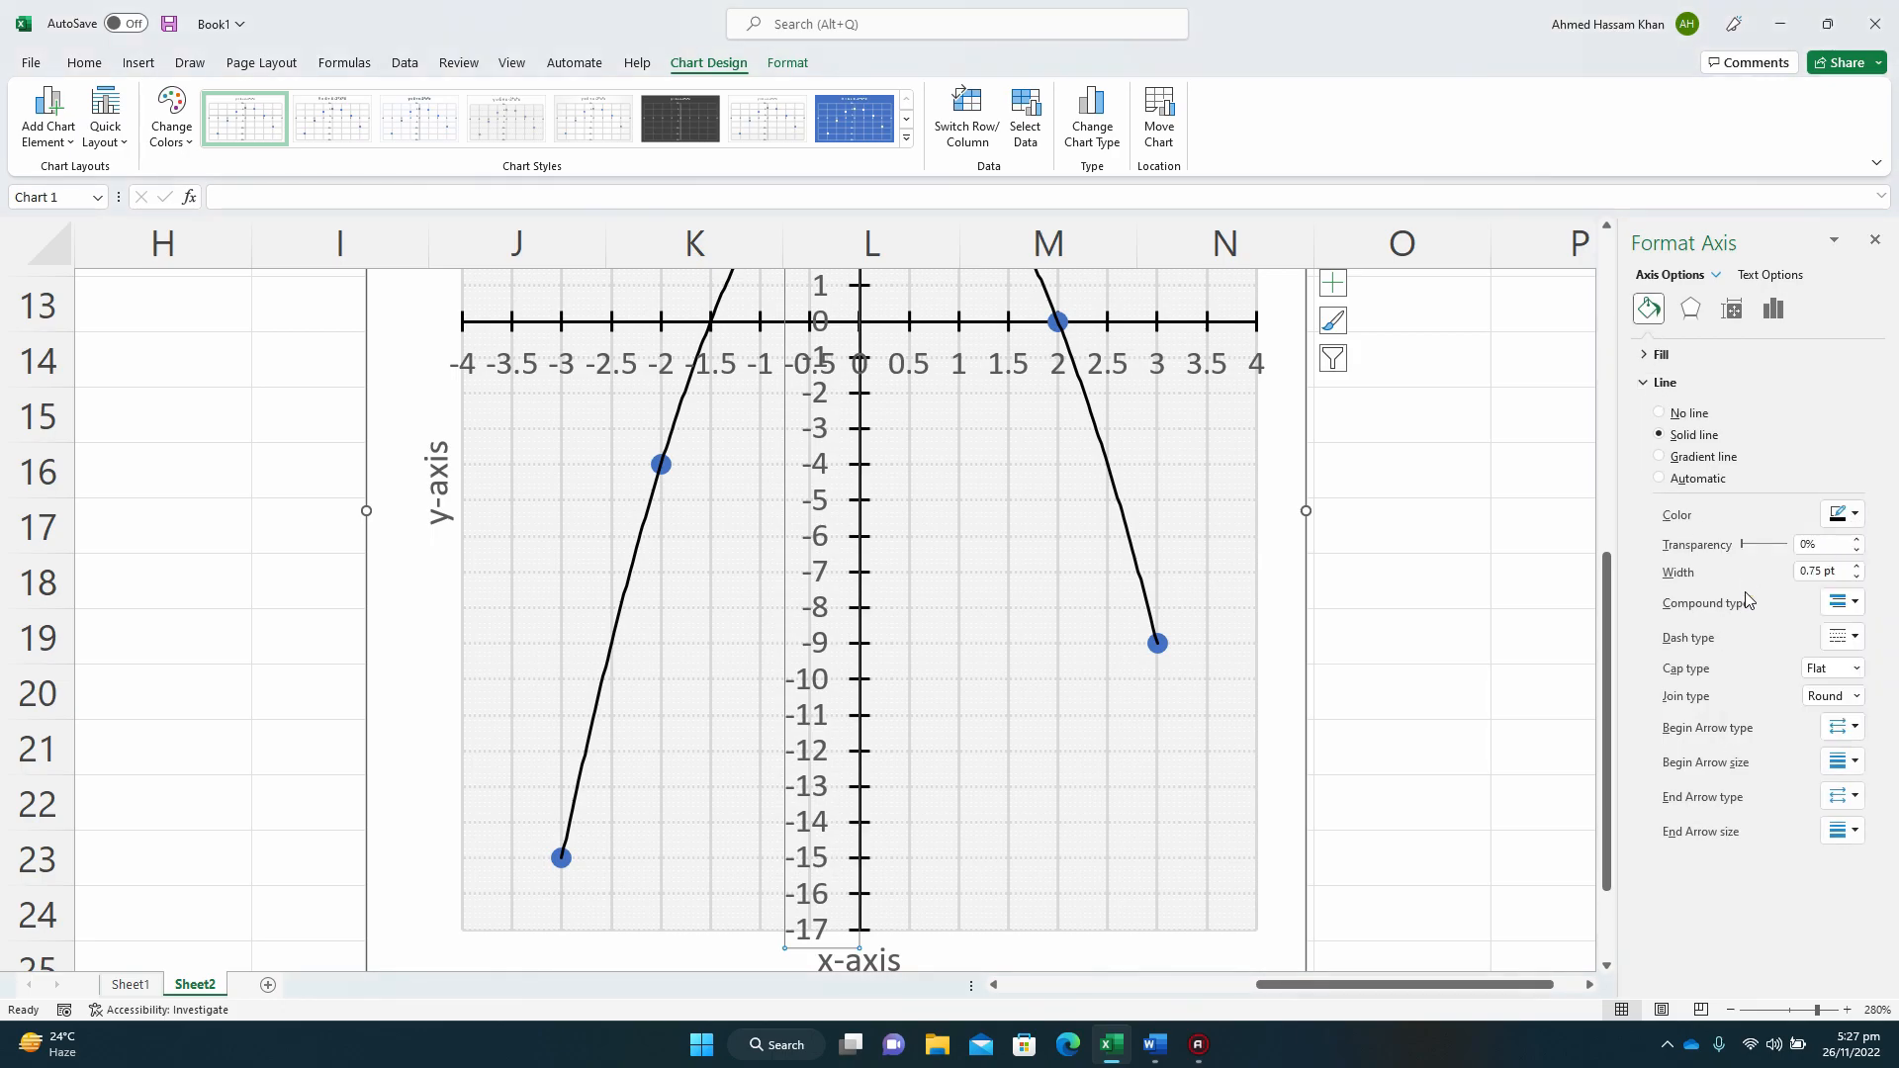
Step: Add solid triangular arrowheads to both the beginning and the end of the vertical axis line
{"action": "left_click", "coordinate": [1839, 729]}
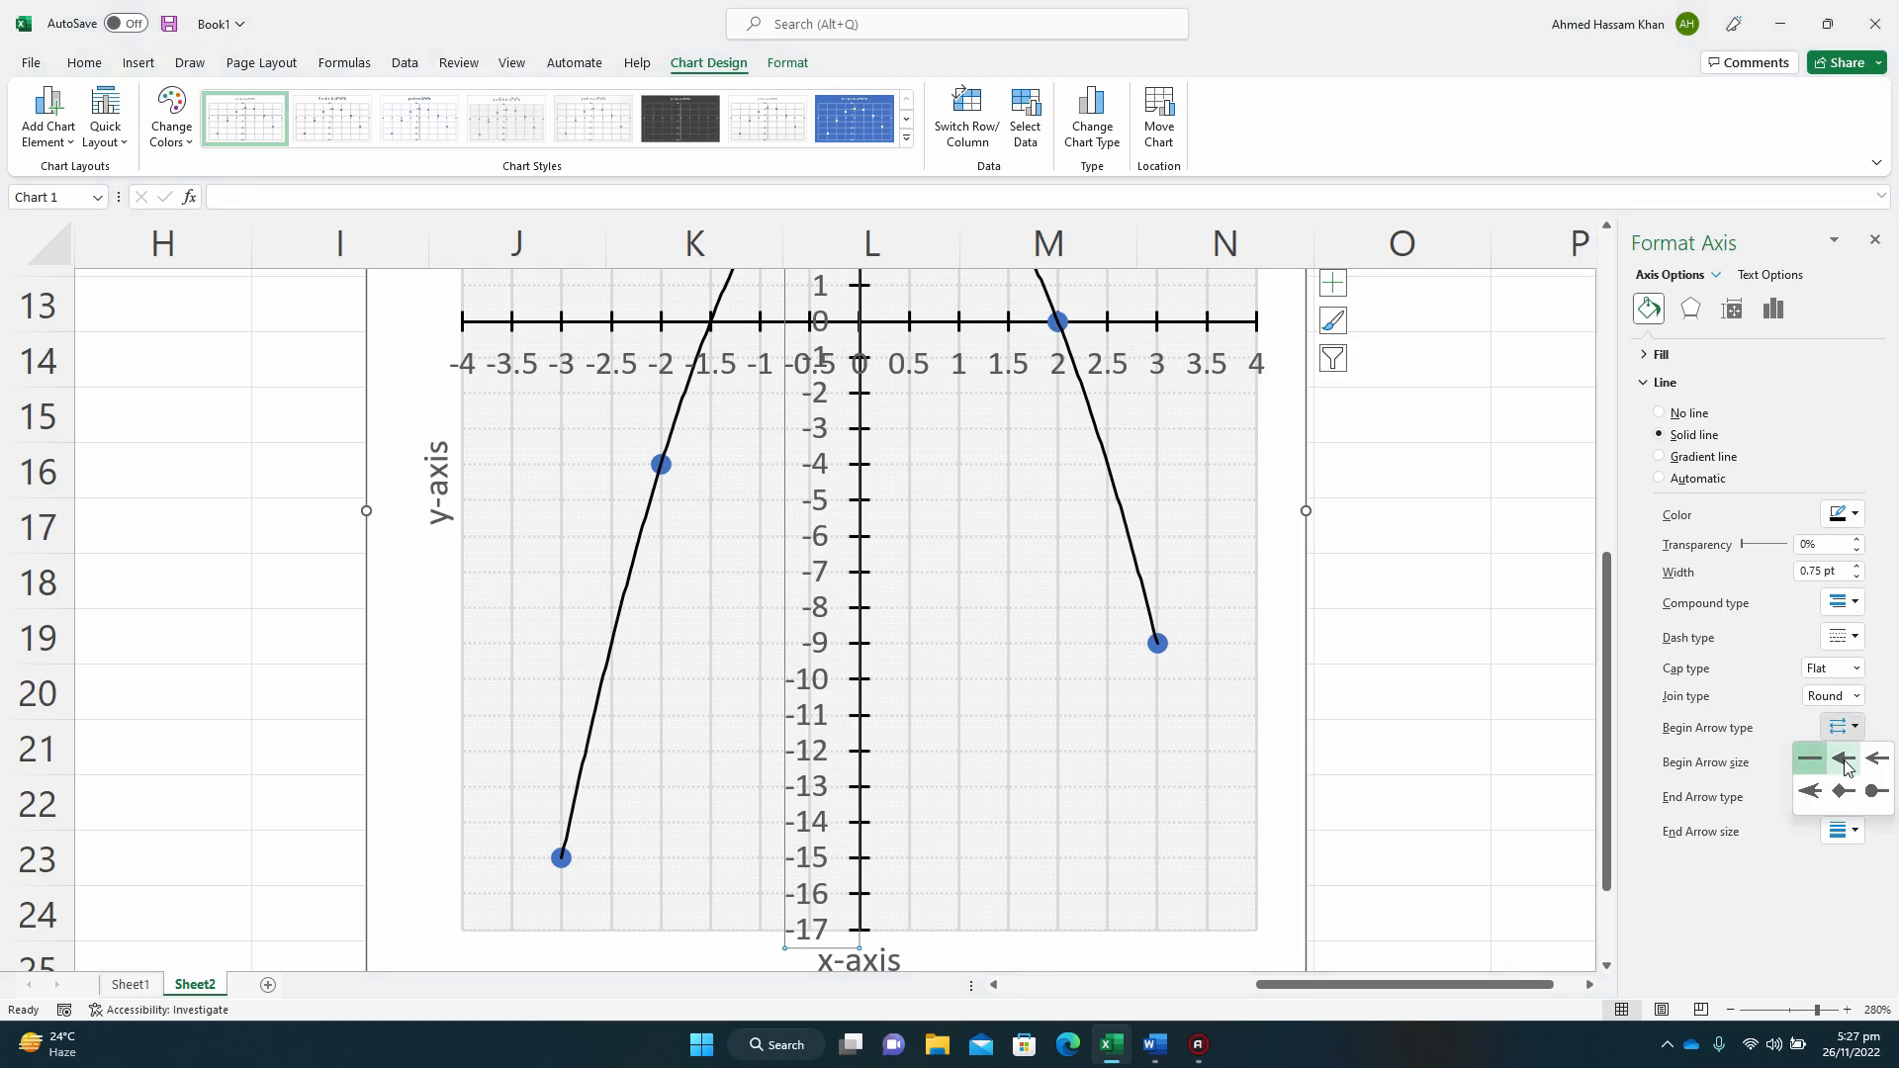
{"action": "left_click", "coordinate": [1846, 762]}
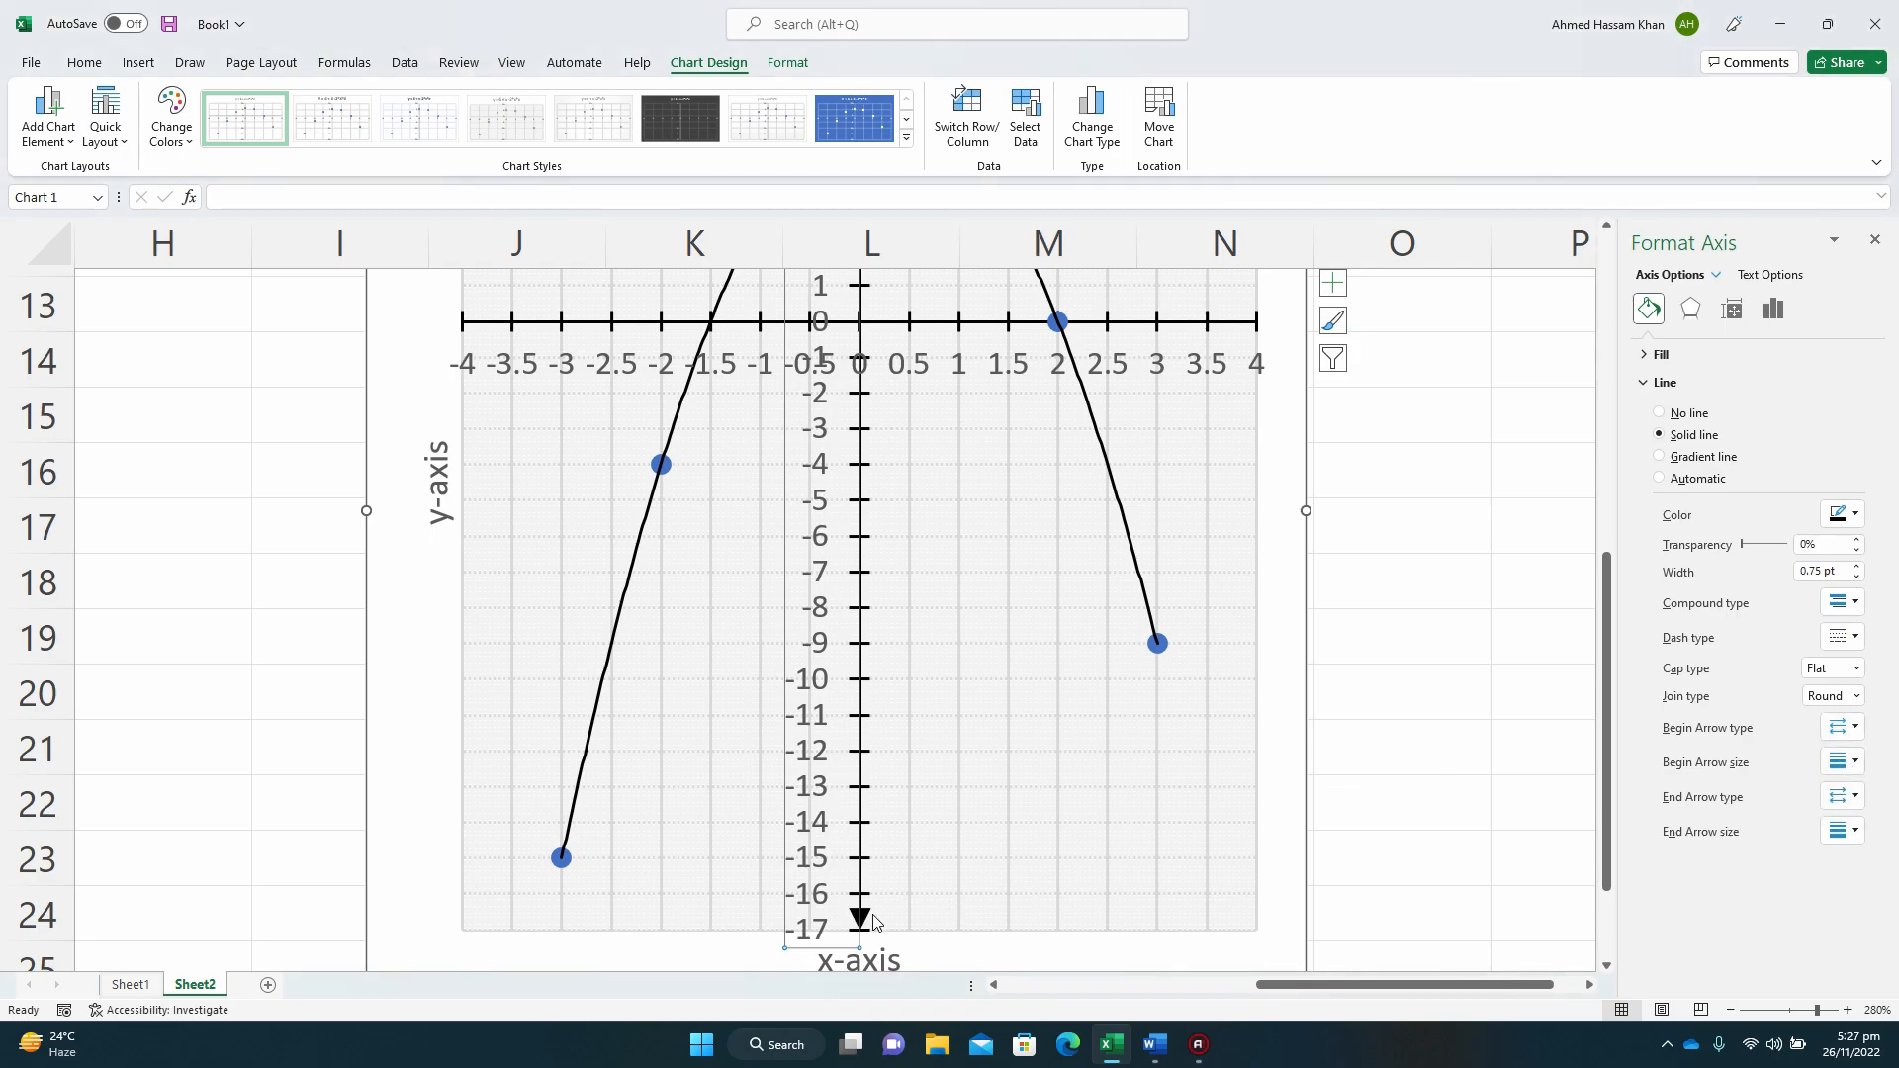
{"action": "left_click", "coordinate": [1856, 763]}
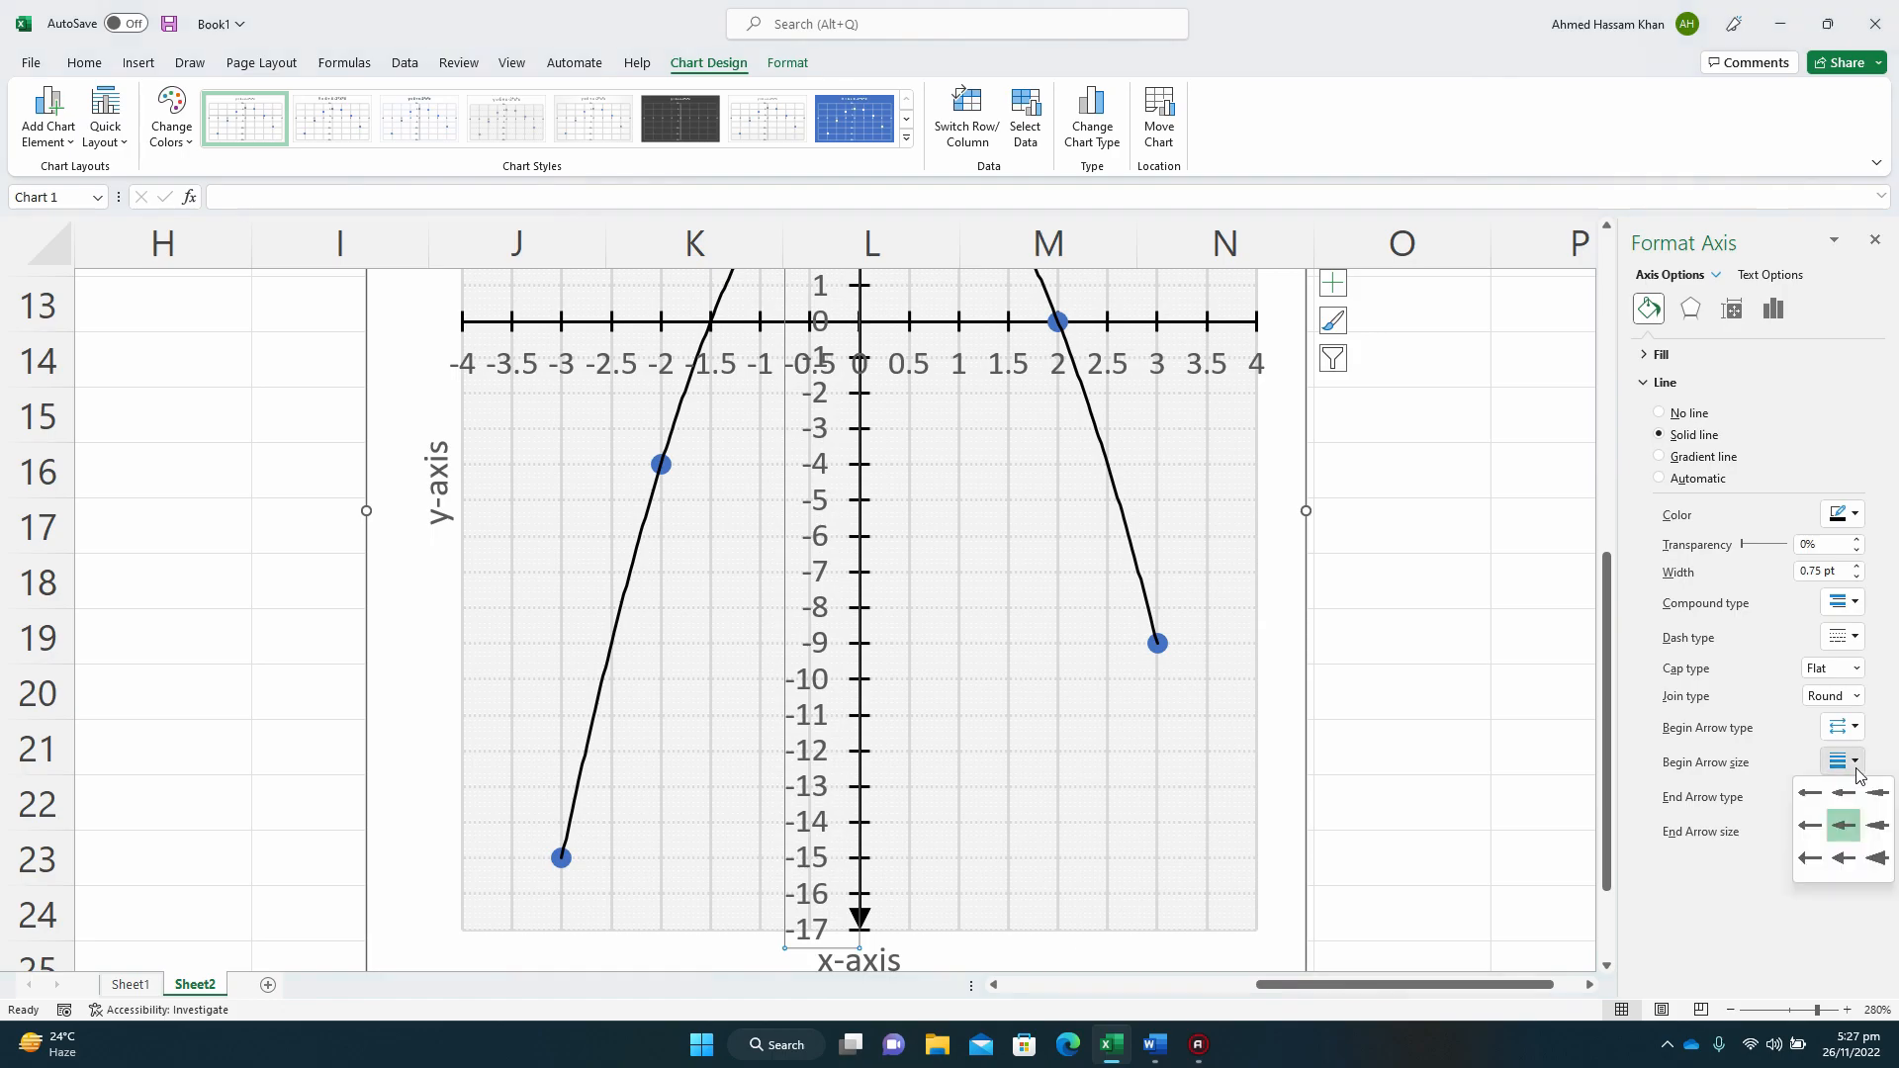
{"action": "left_click", "coordinate": [1843, 771]}
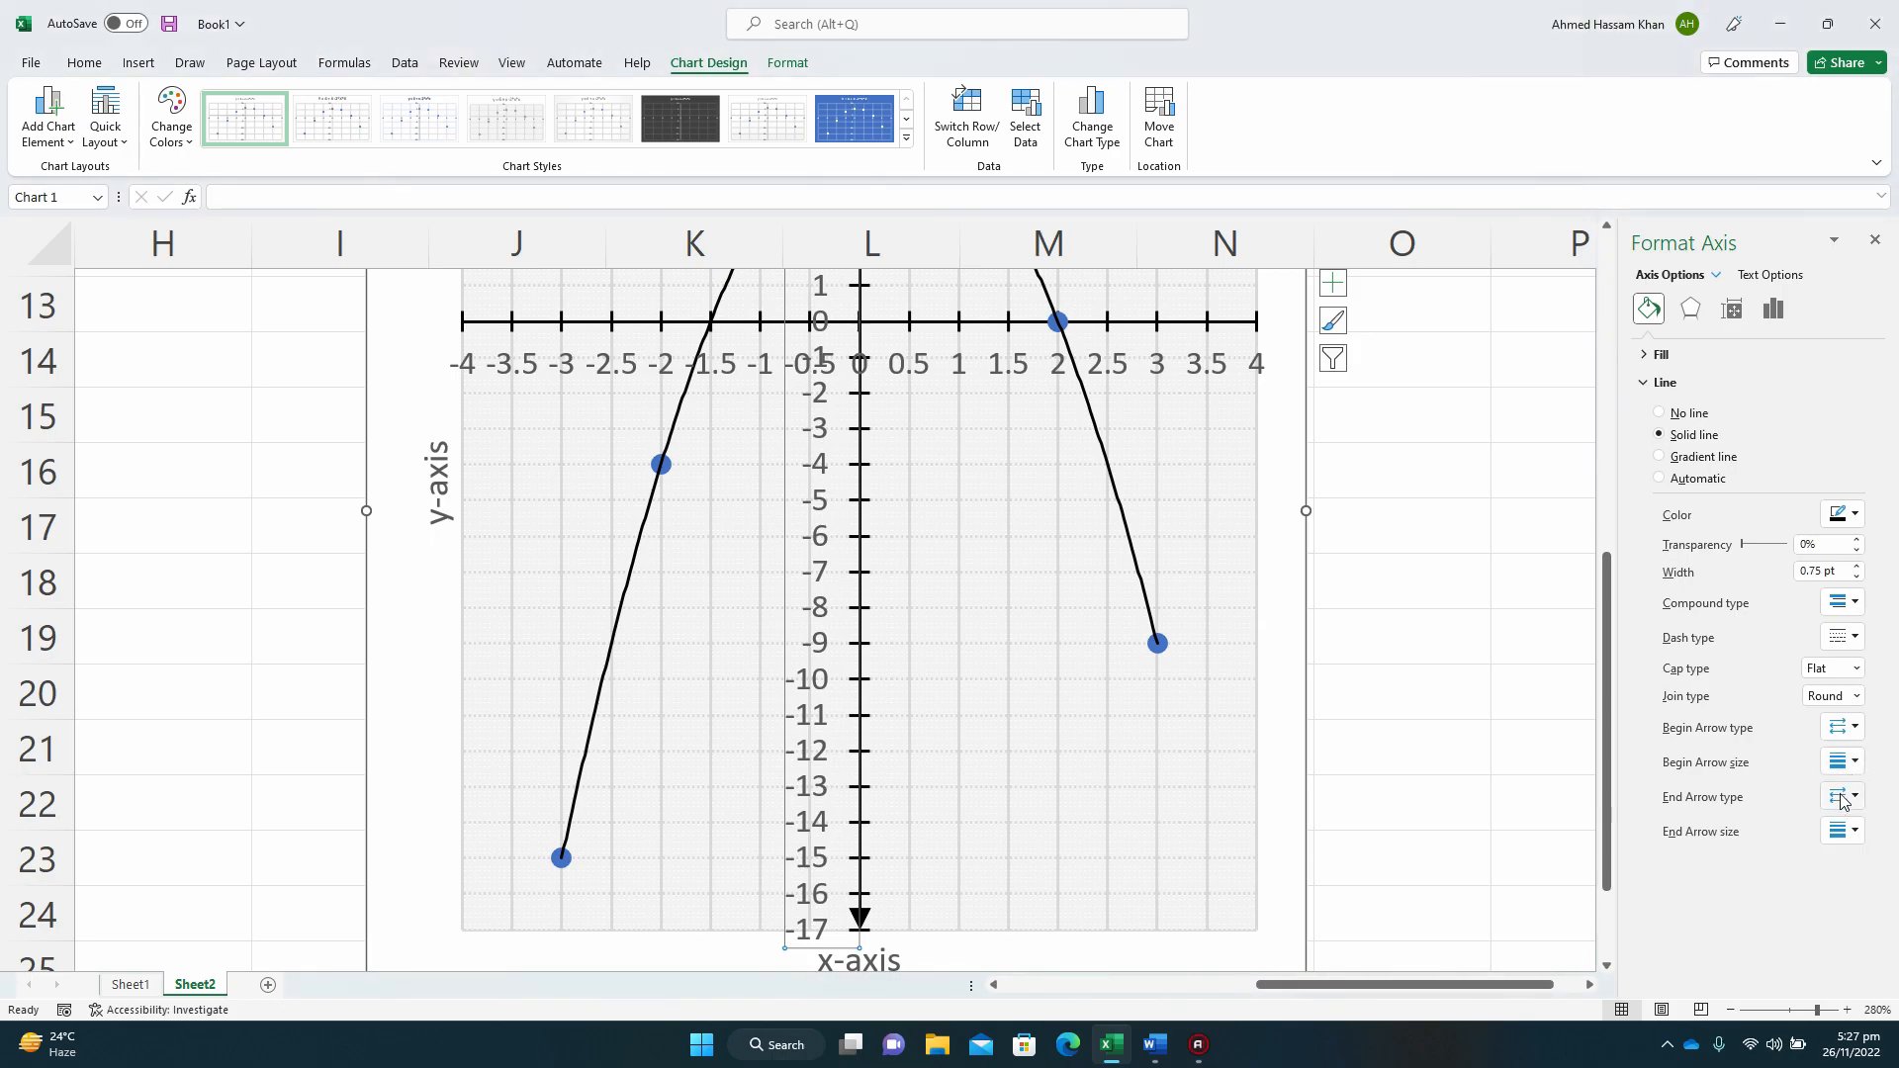
{"action": "left_click", "coordinate": [1842, 797]}
{"action": "left_click", "coordinate": [1842, 798]}
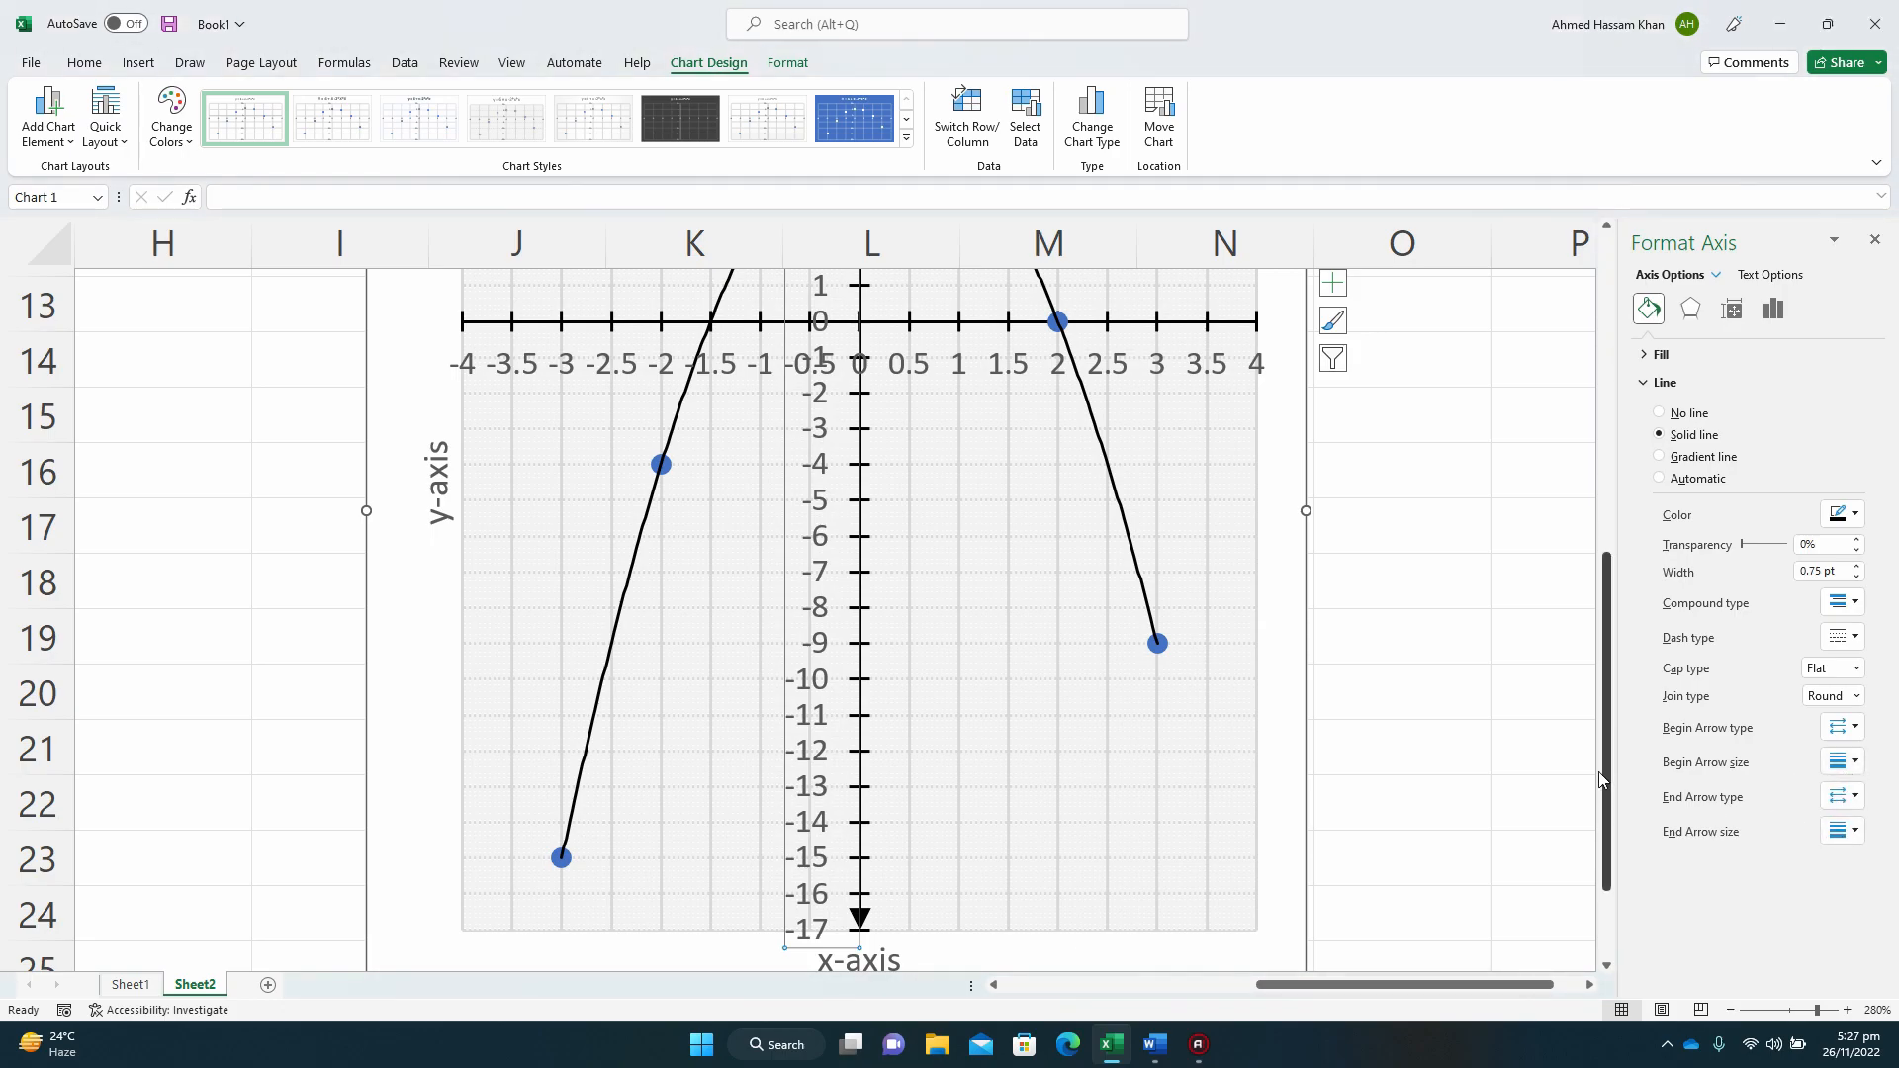
Step: Add solid triangular arrowheads to both the beginning and the end of the horizontal axis line
{"action": "left_click_drag", "start_coordinate": [1604, 779], "coordinate": [1604, 639]}
{"action": "left_click", "coordinate": [1207, 658]}
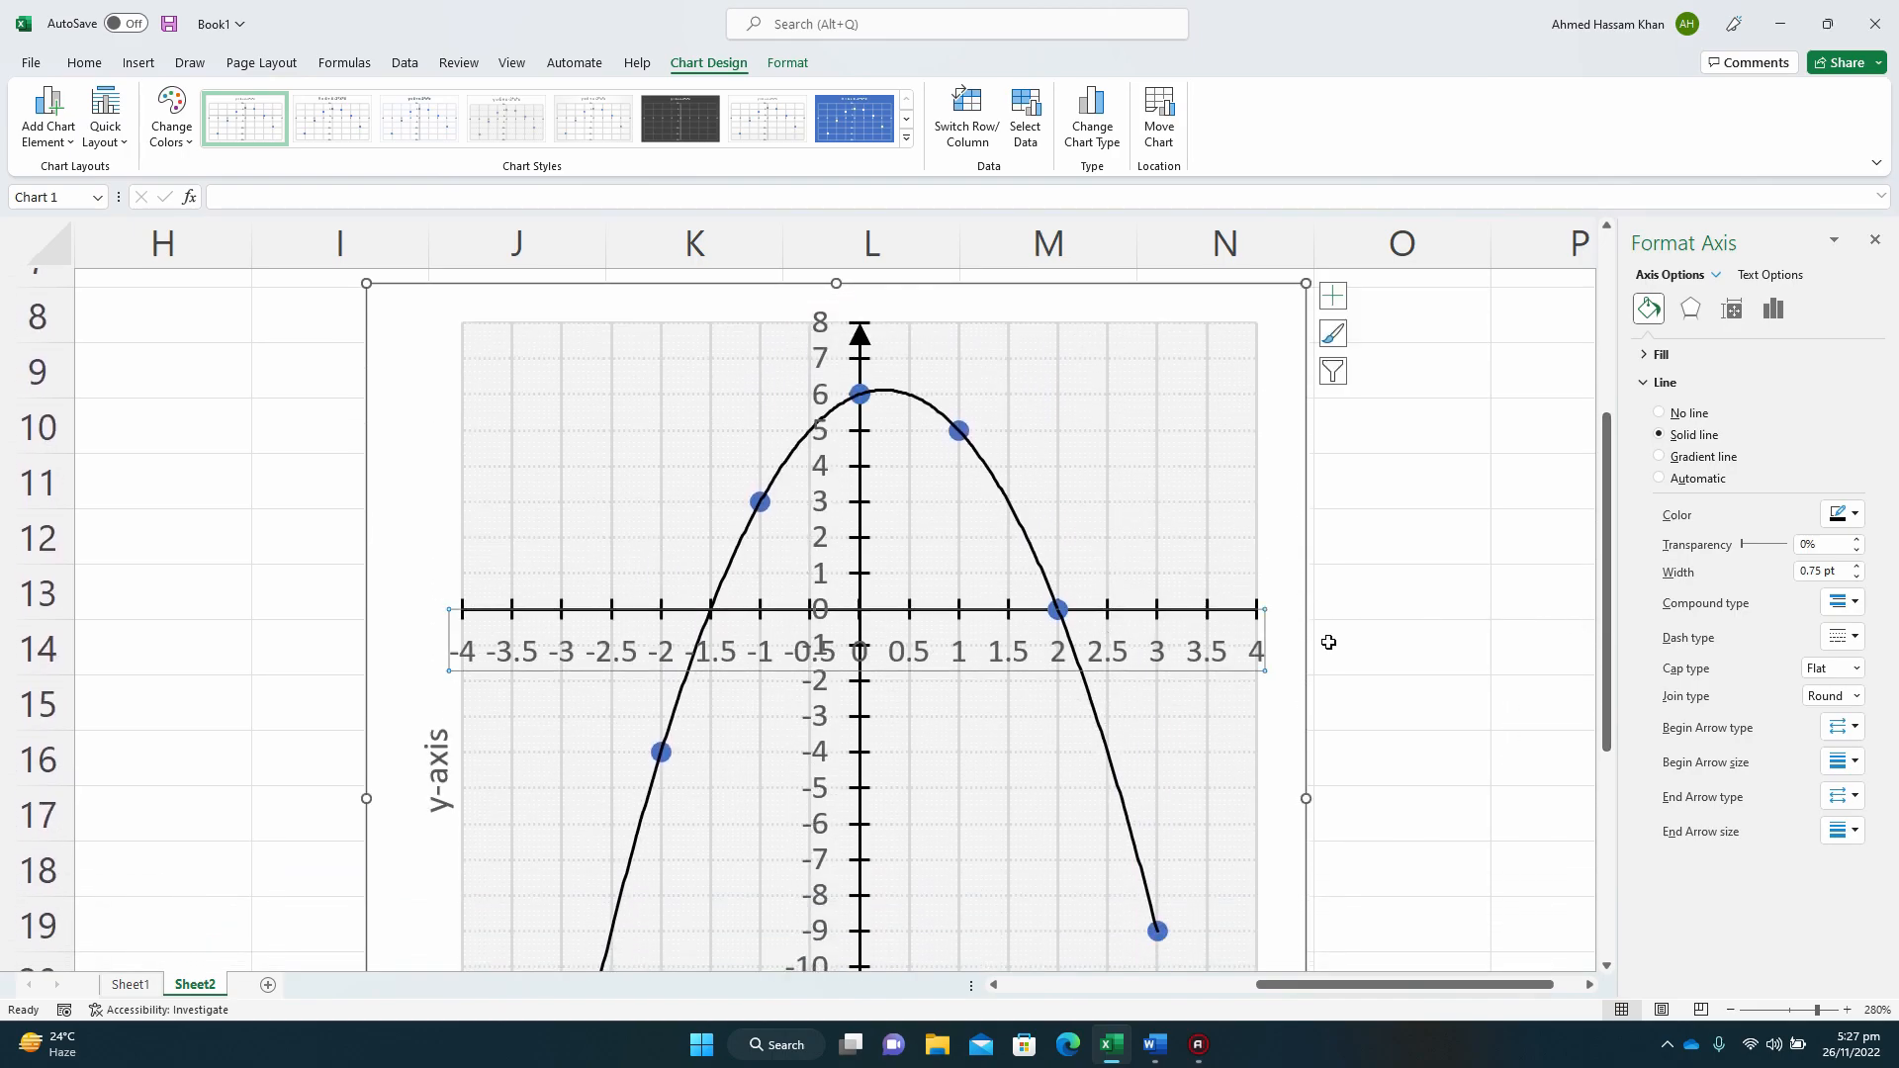
{"action": "left_click", "coordinate": [1845, 733]}
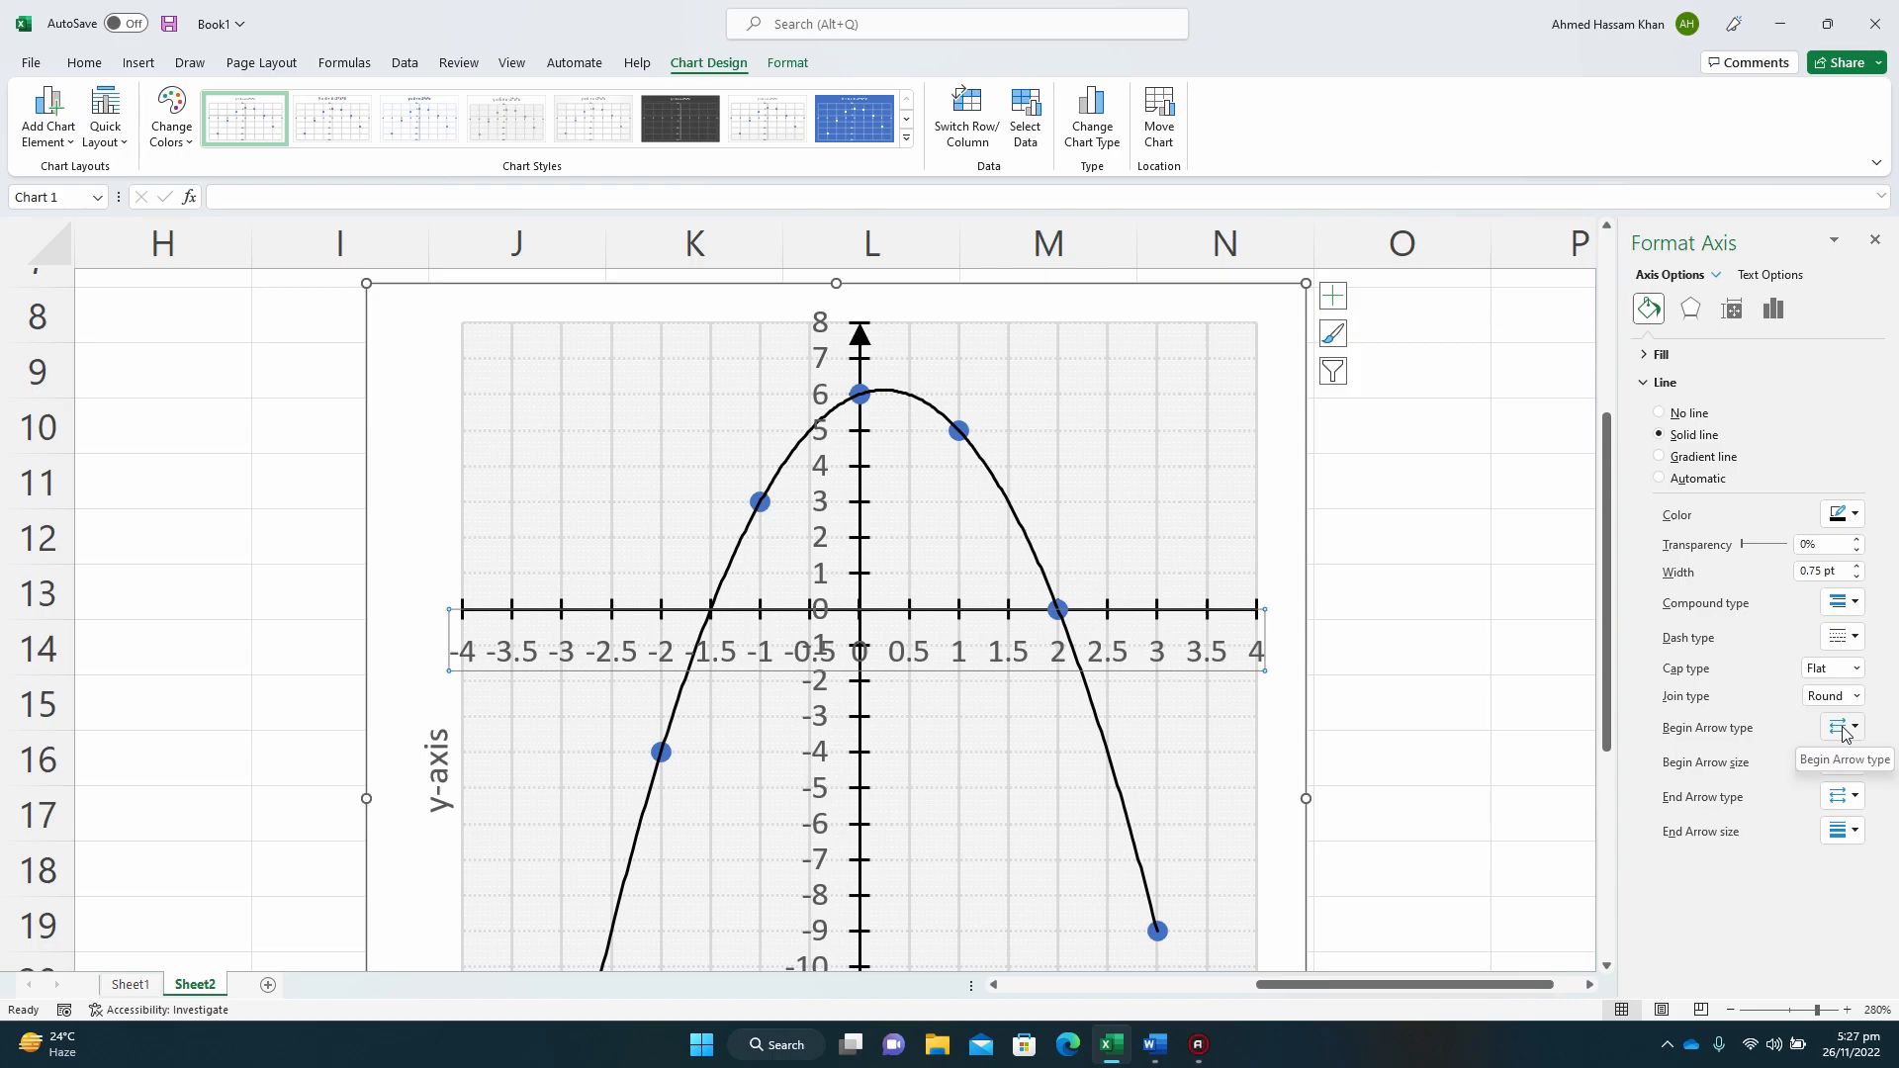
{"action": "left_click", "coordinate": [1846, 784]}
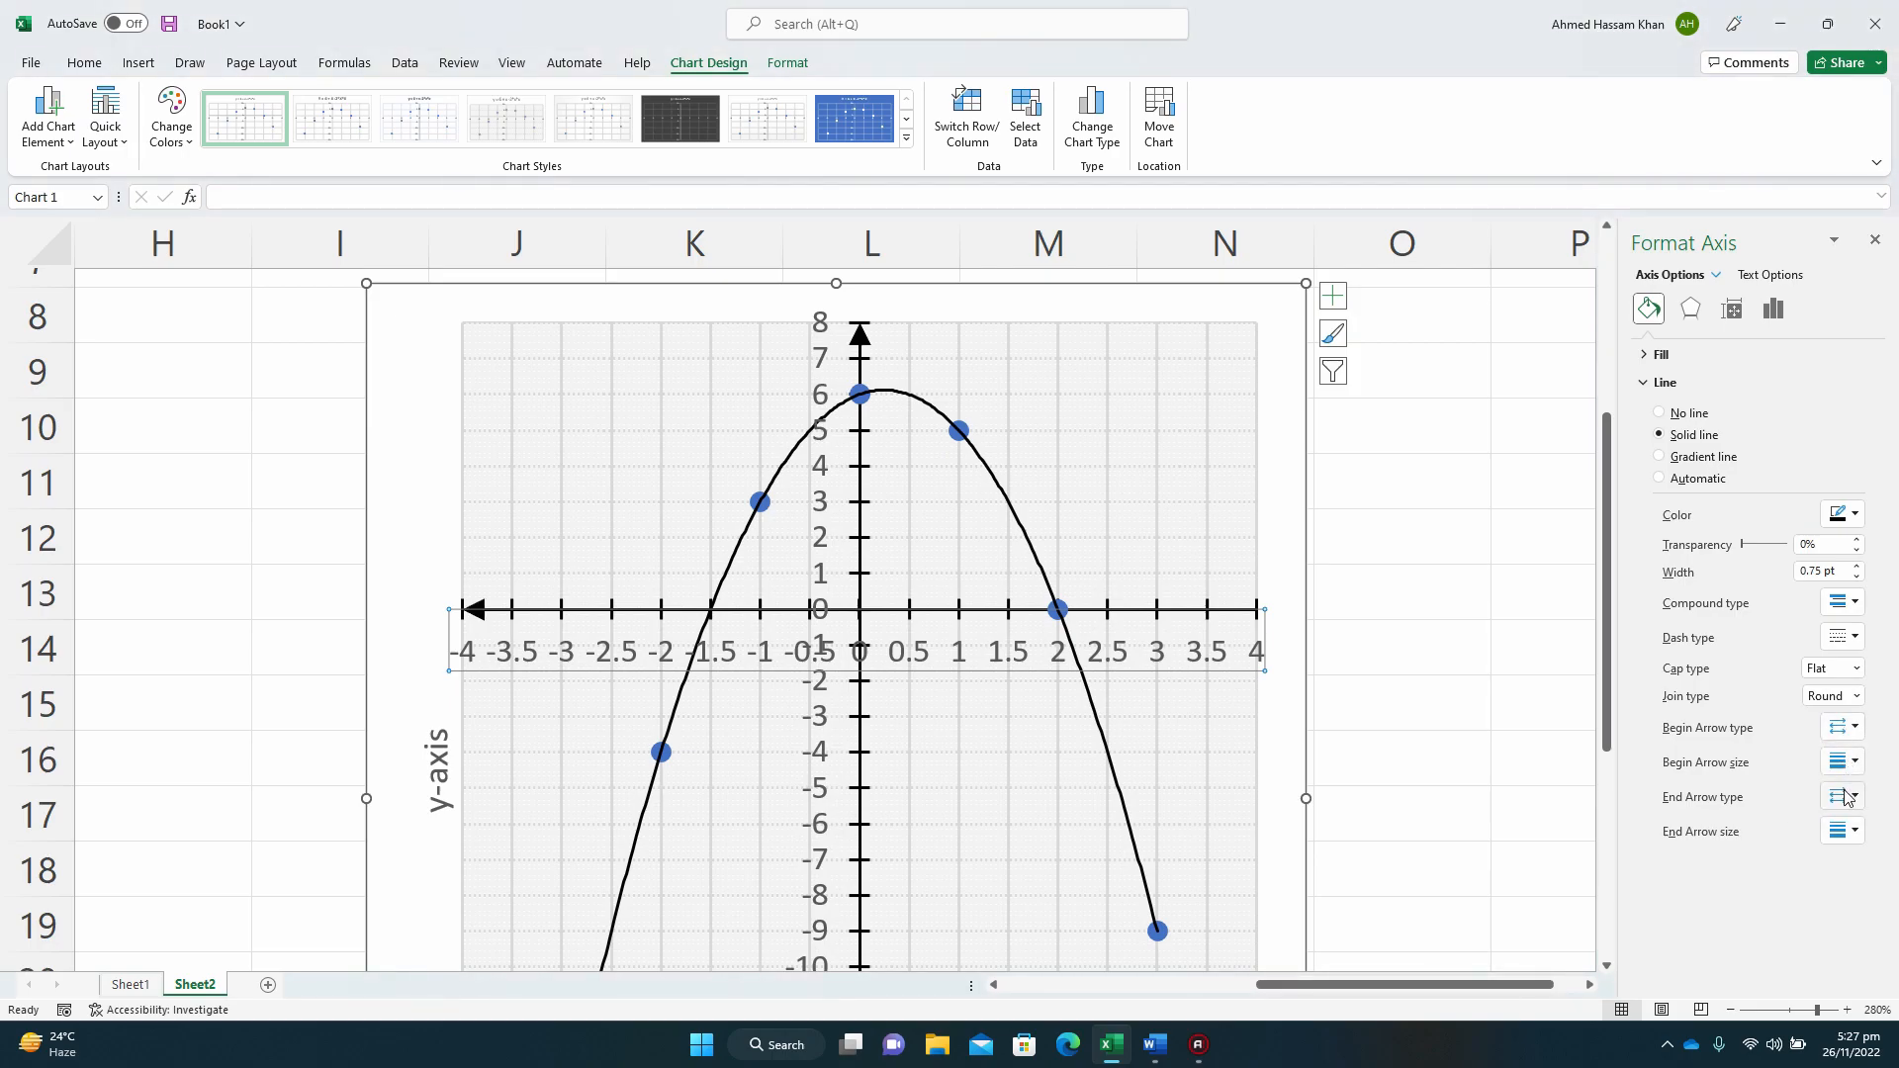
{"action": "left_click", "coordinate": [1844, 796]}
{"action": "left_click", "coordinate": [1846, 829]}
{"action": "left_click_drag", "start_coordinate": [1610, 634], "coordinate": [1600, 685]}
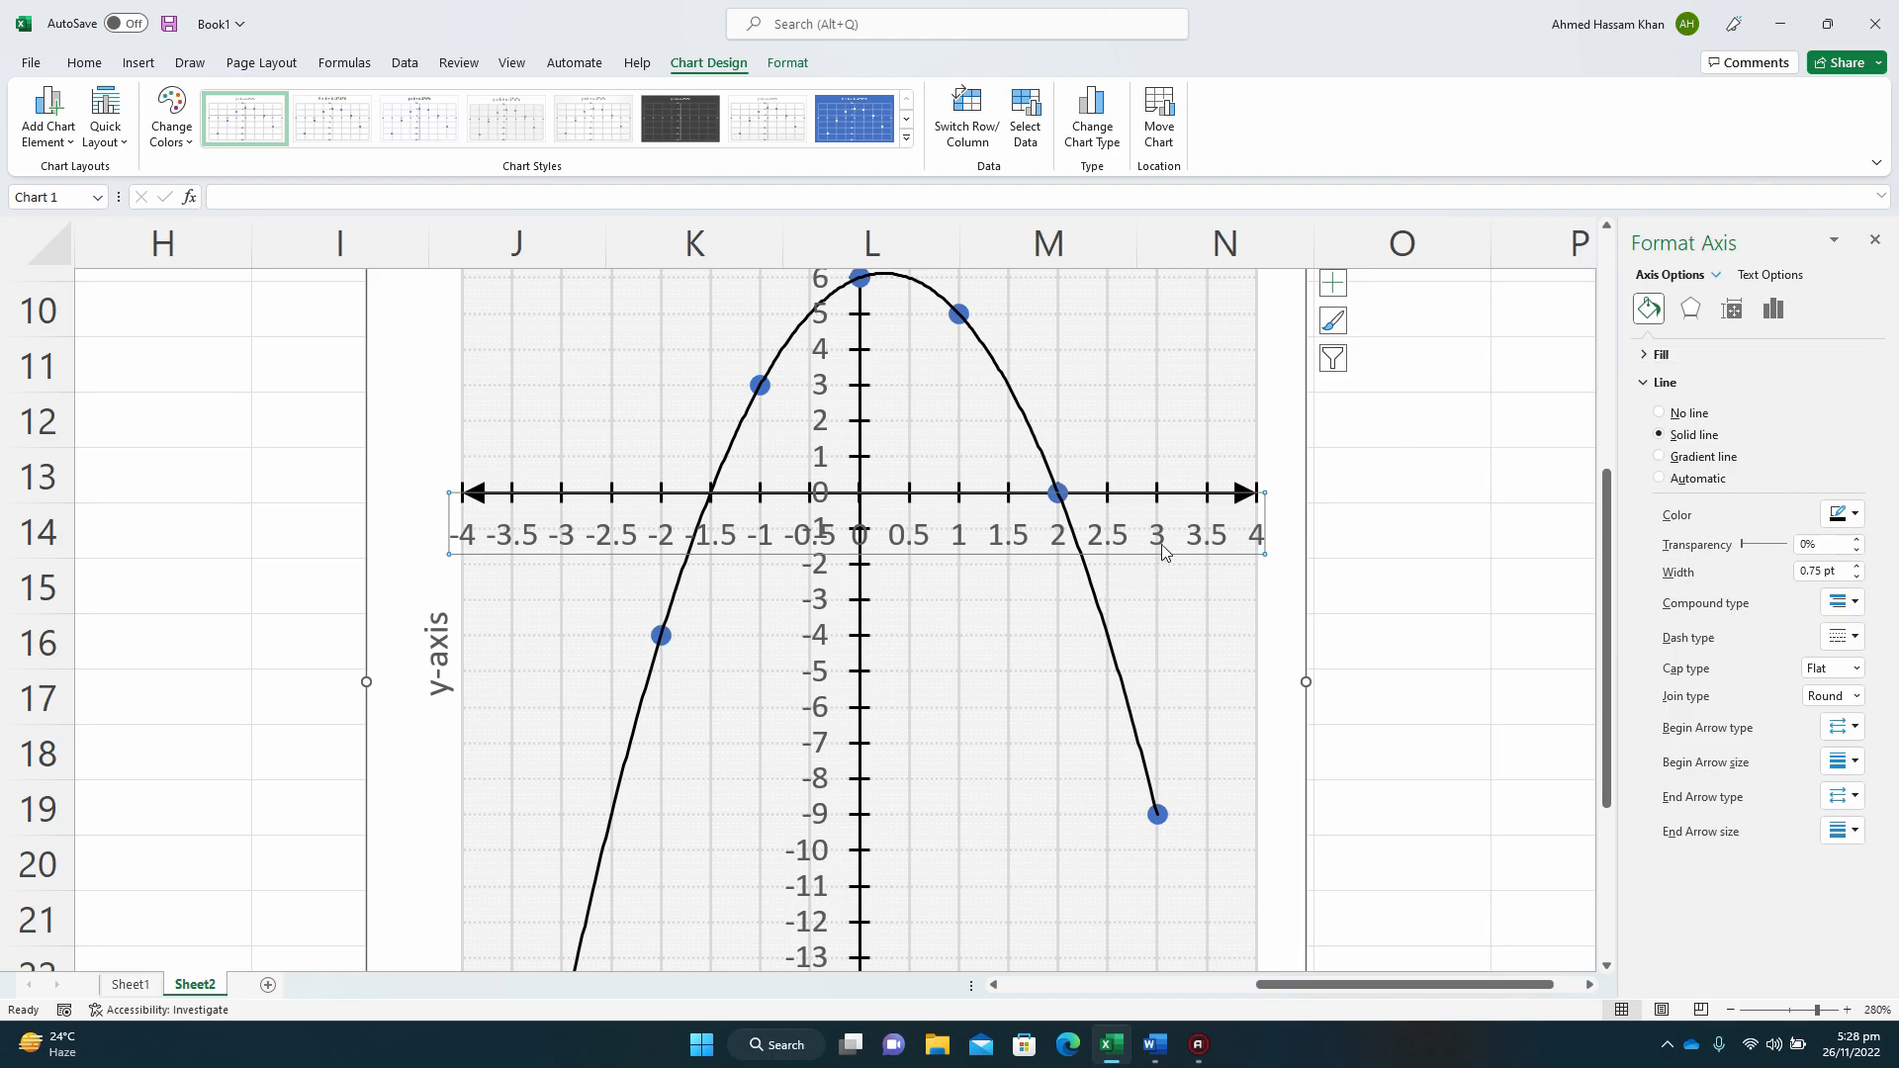
Step: Change the text fill of the horizontal axis's number labels to black
{"action": "left_click", "coordinate": [1785, 275]}
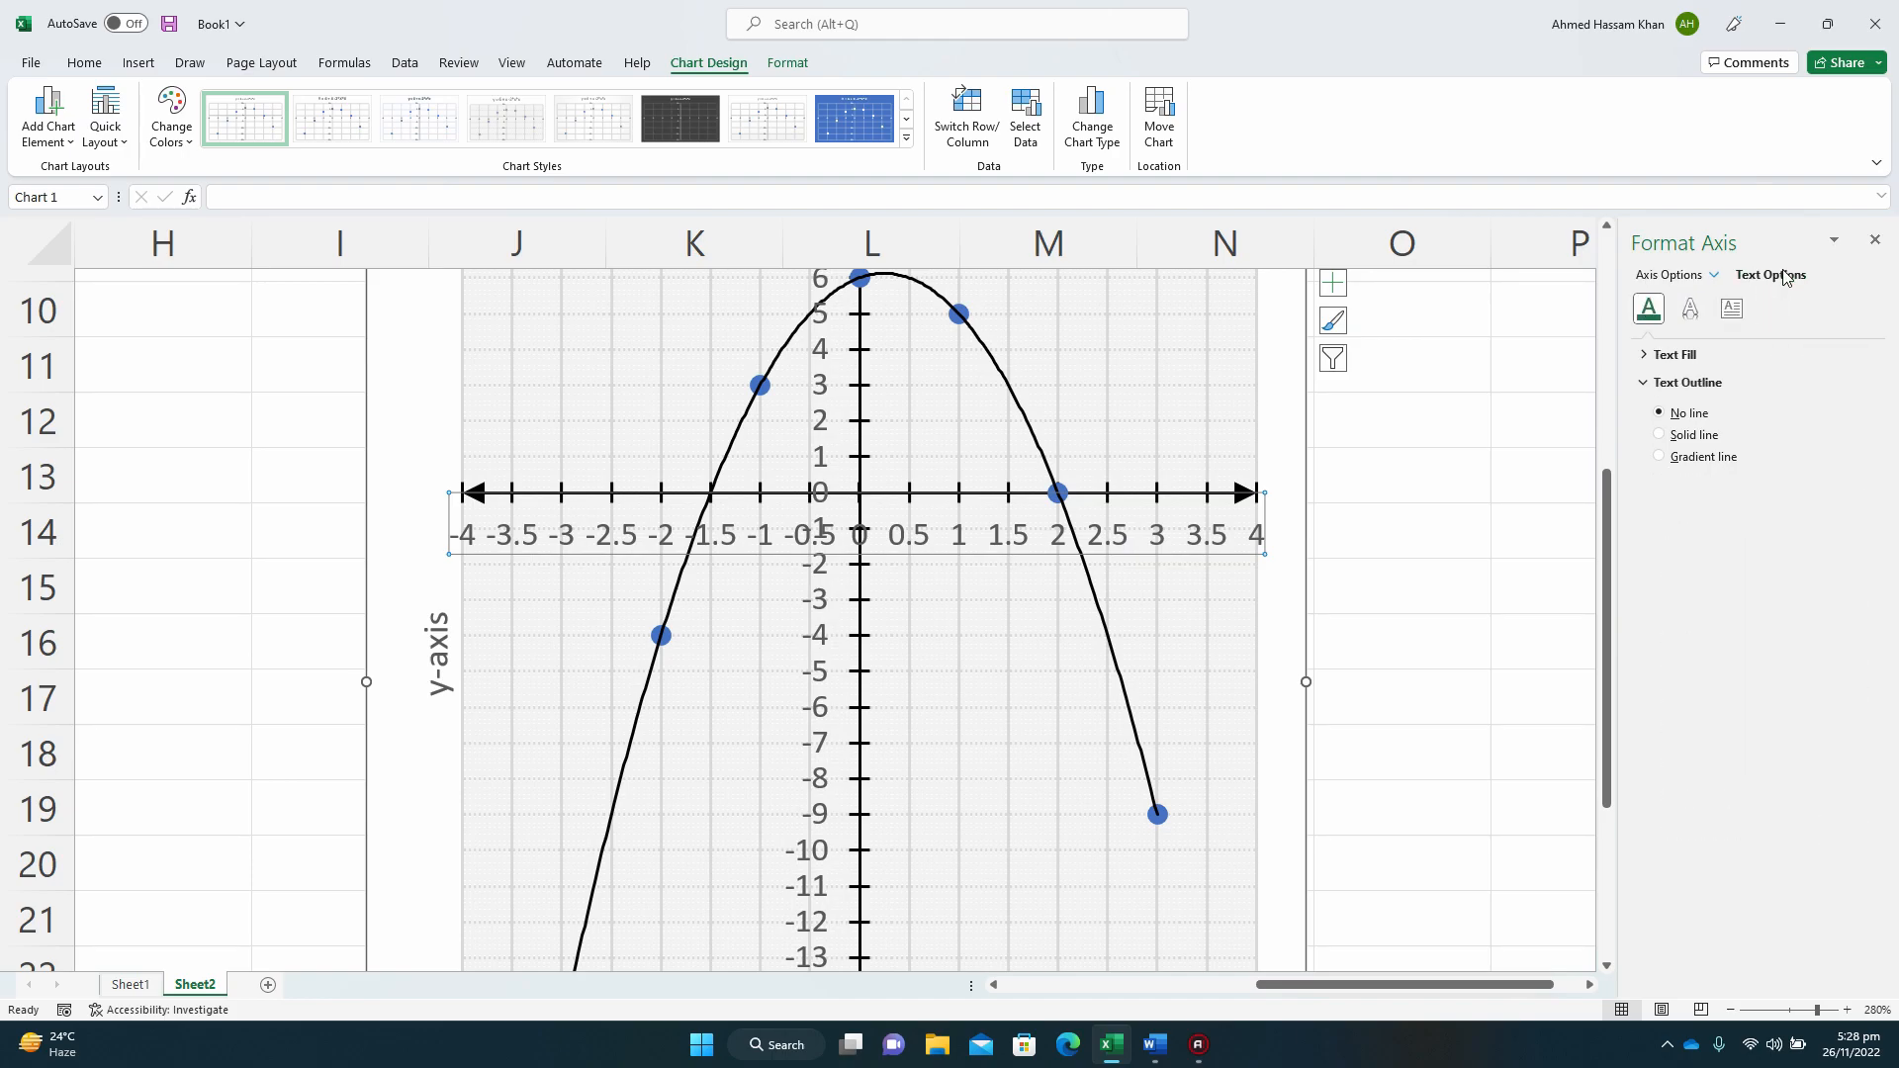
{"action": "left_click", "coordinate": [1642, 358]}
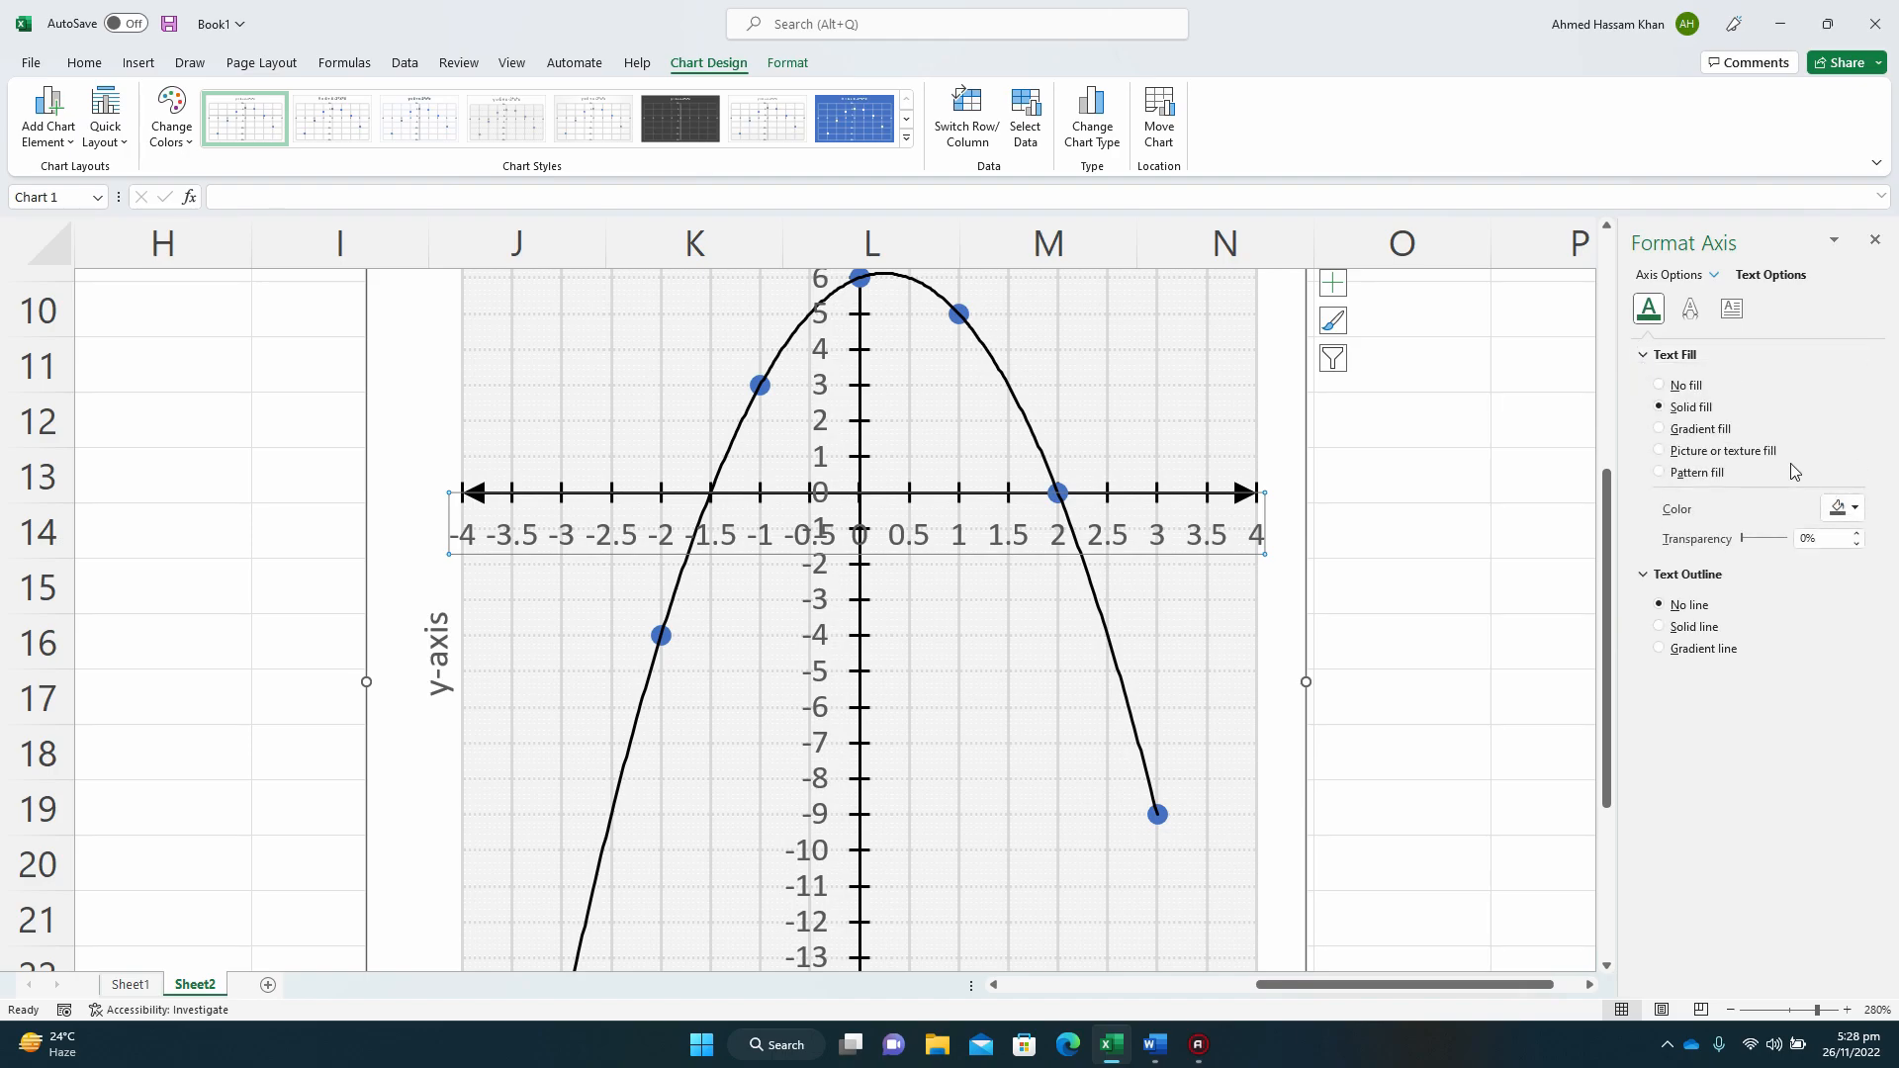
{"action": "left_click", "coordinate": [1837, 510]}
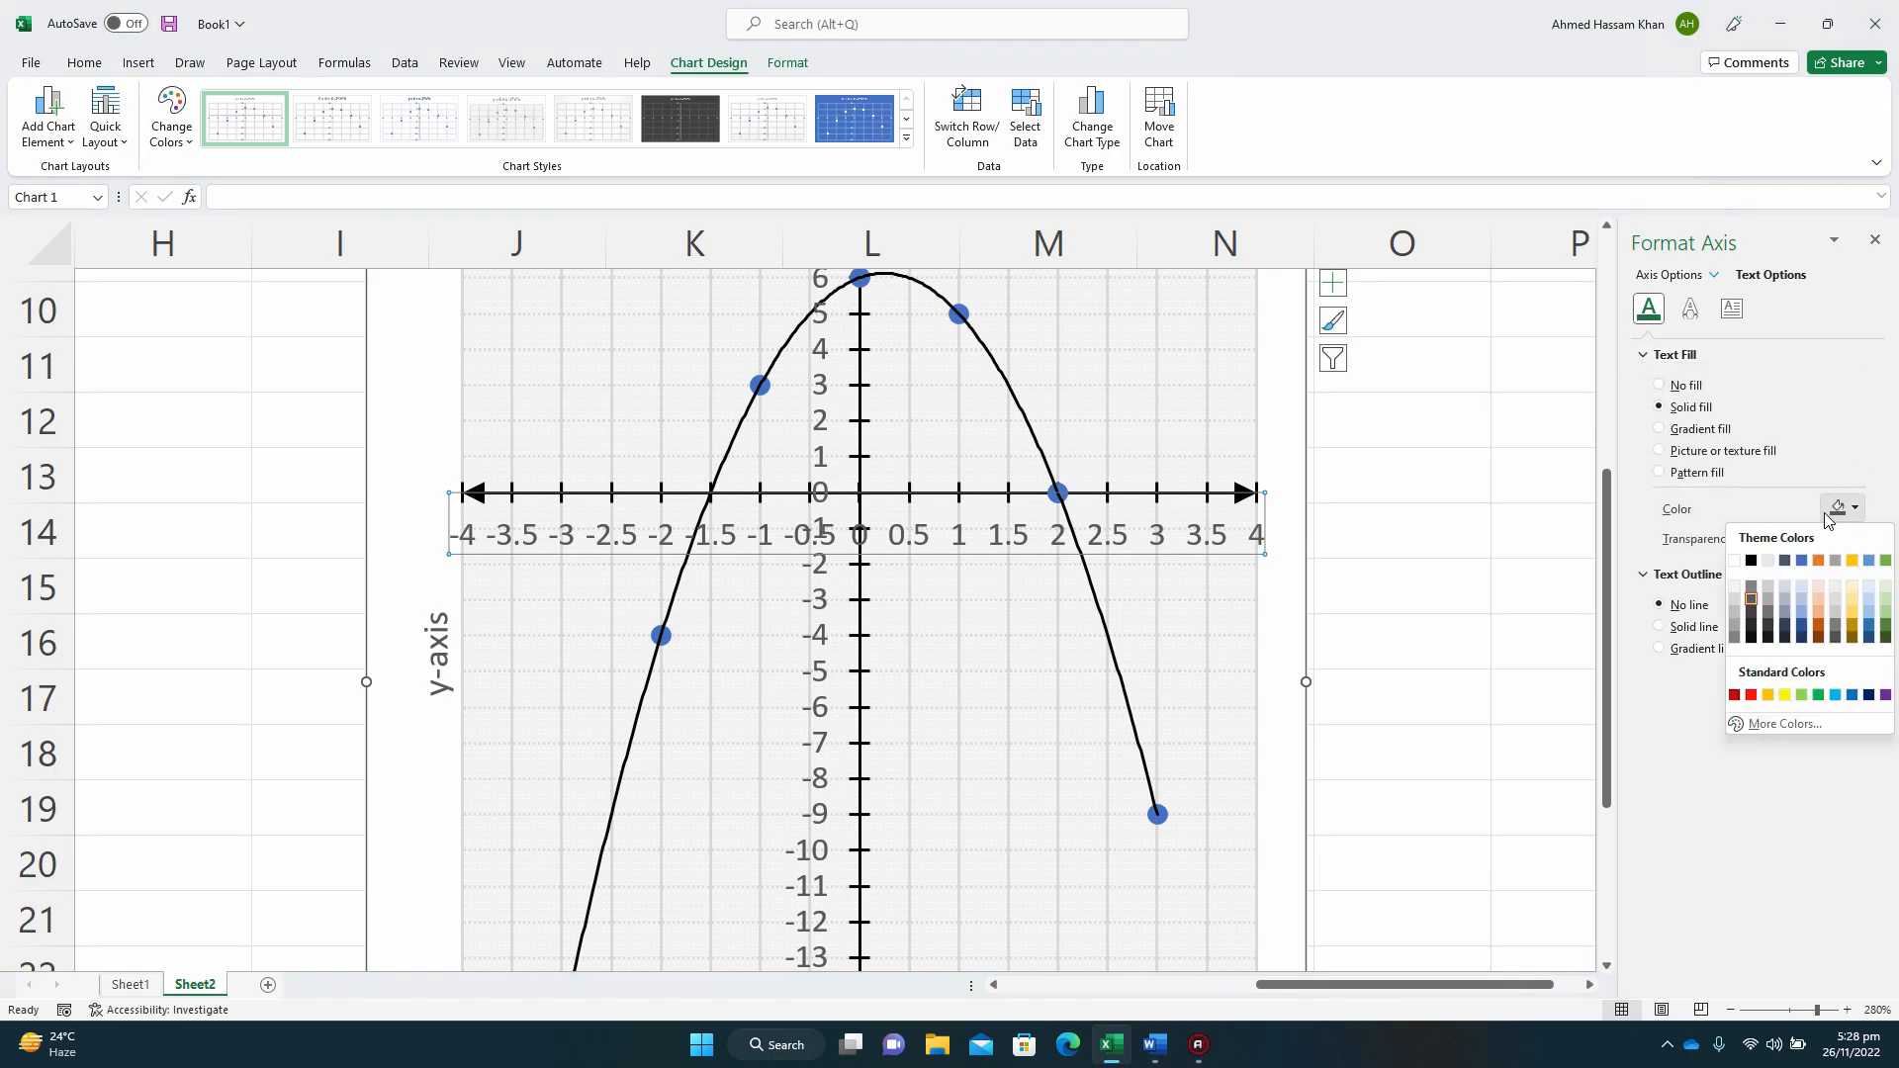
{"action": "left_click", "coordinate": [1752, 560]}
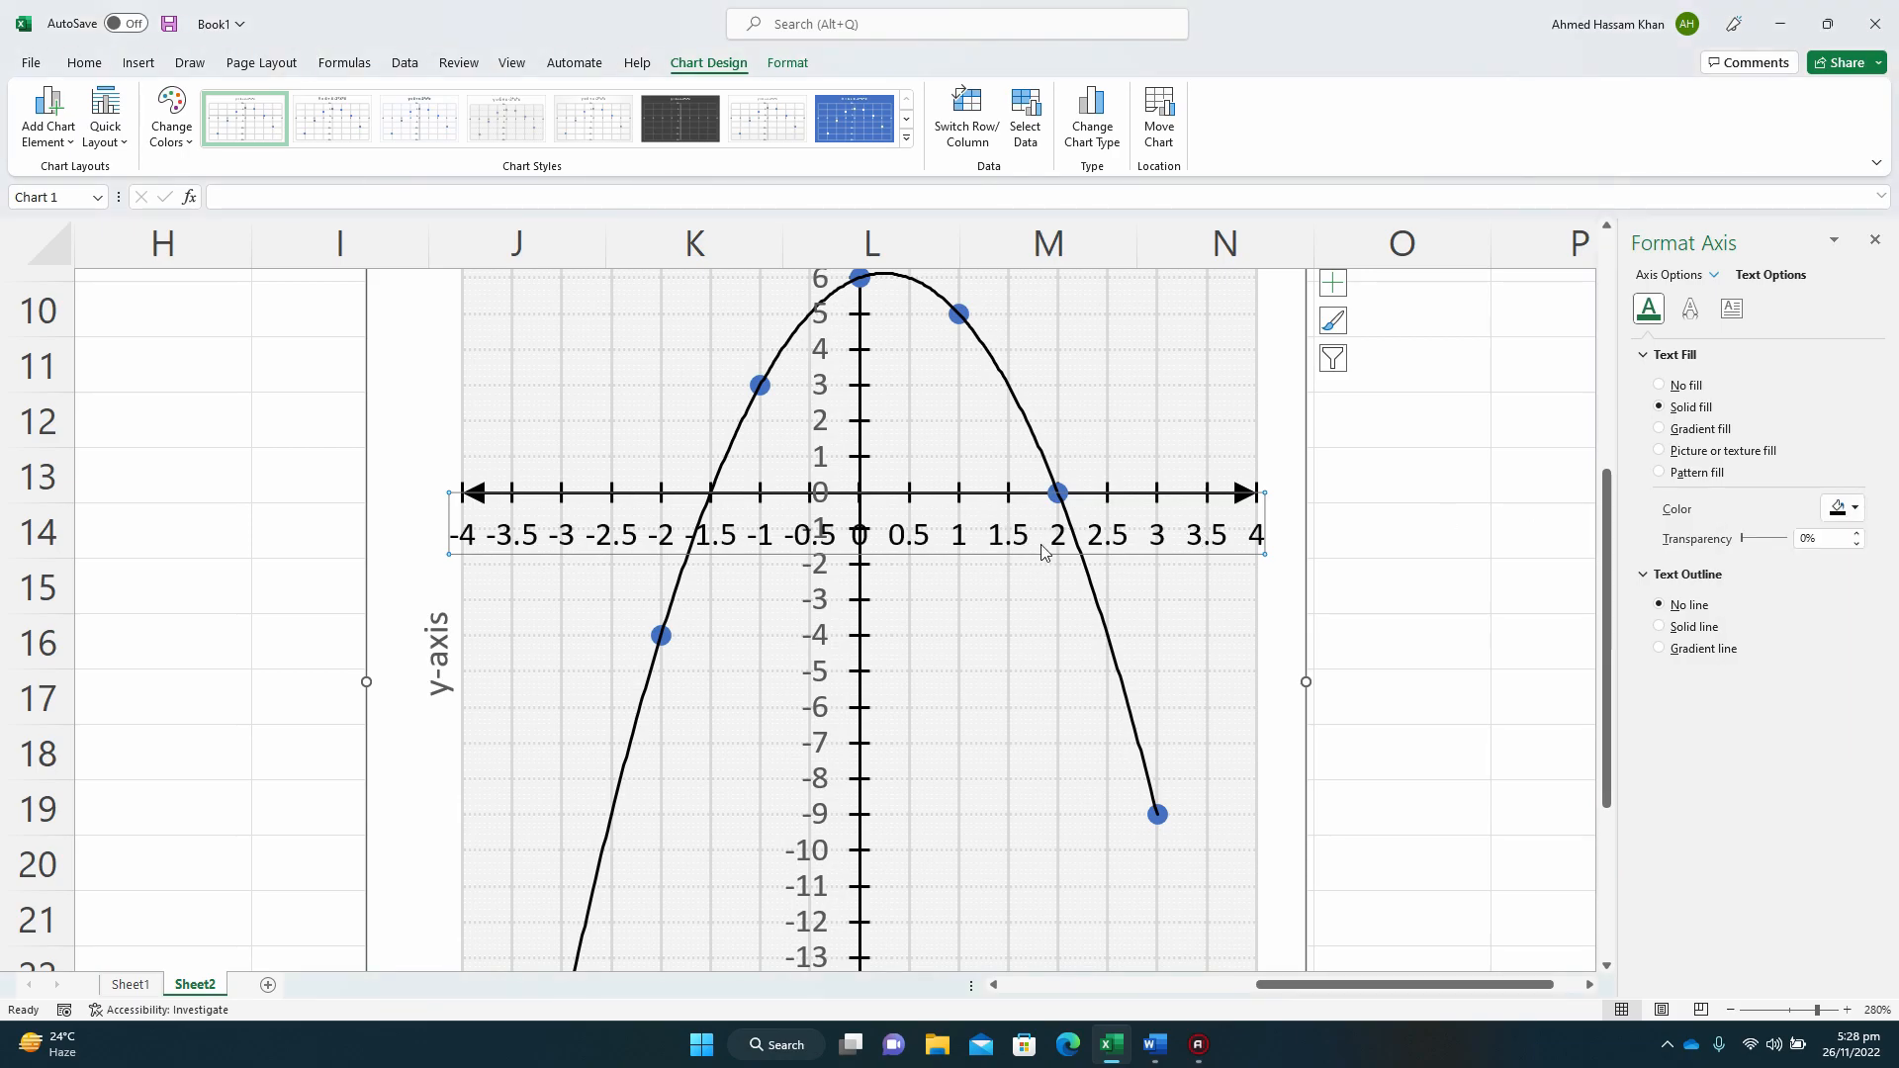
Step: Change the text fill of the vertical axis's number labels to black
{"action": "left_click_drag", "start_coordinate": [1607, 542], "coordinate": [1608, 401]}
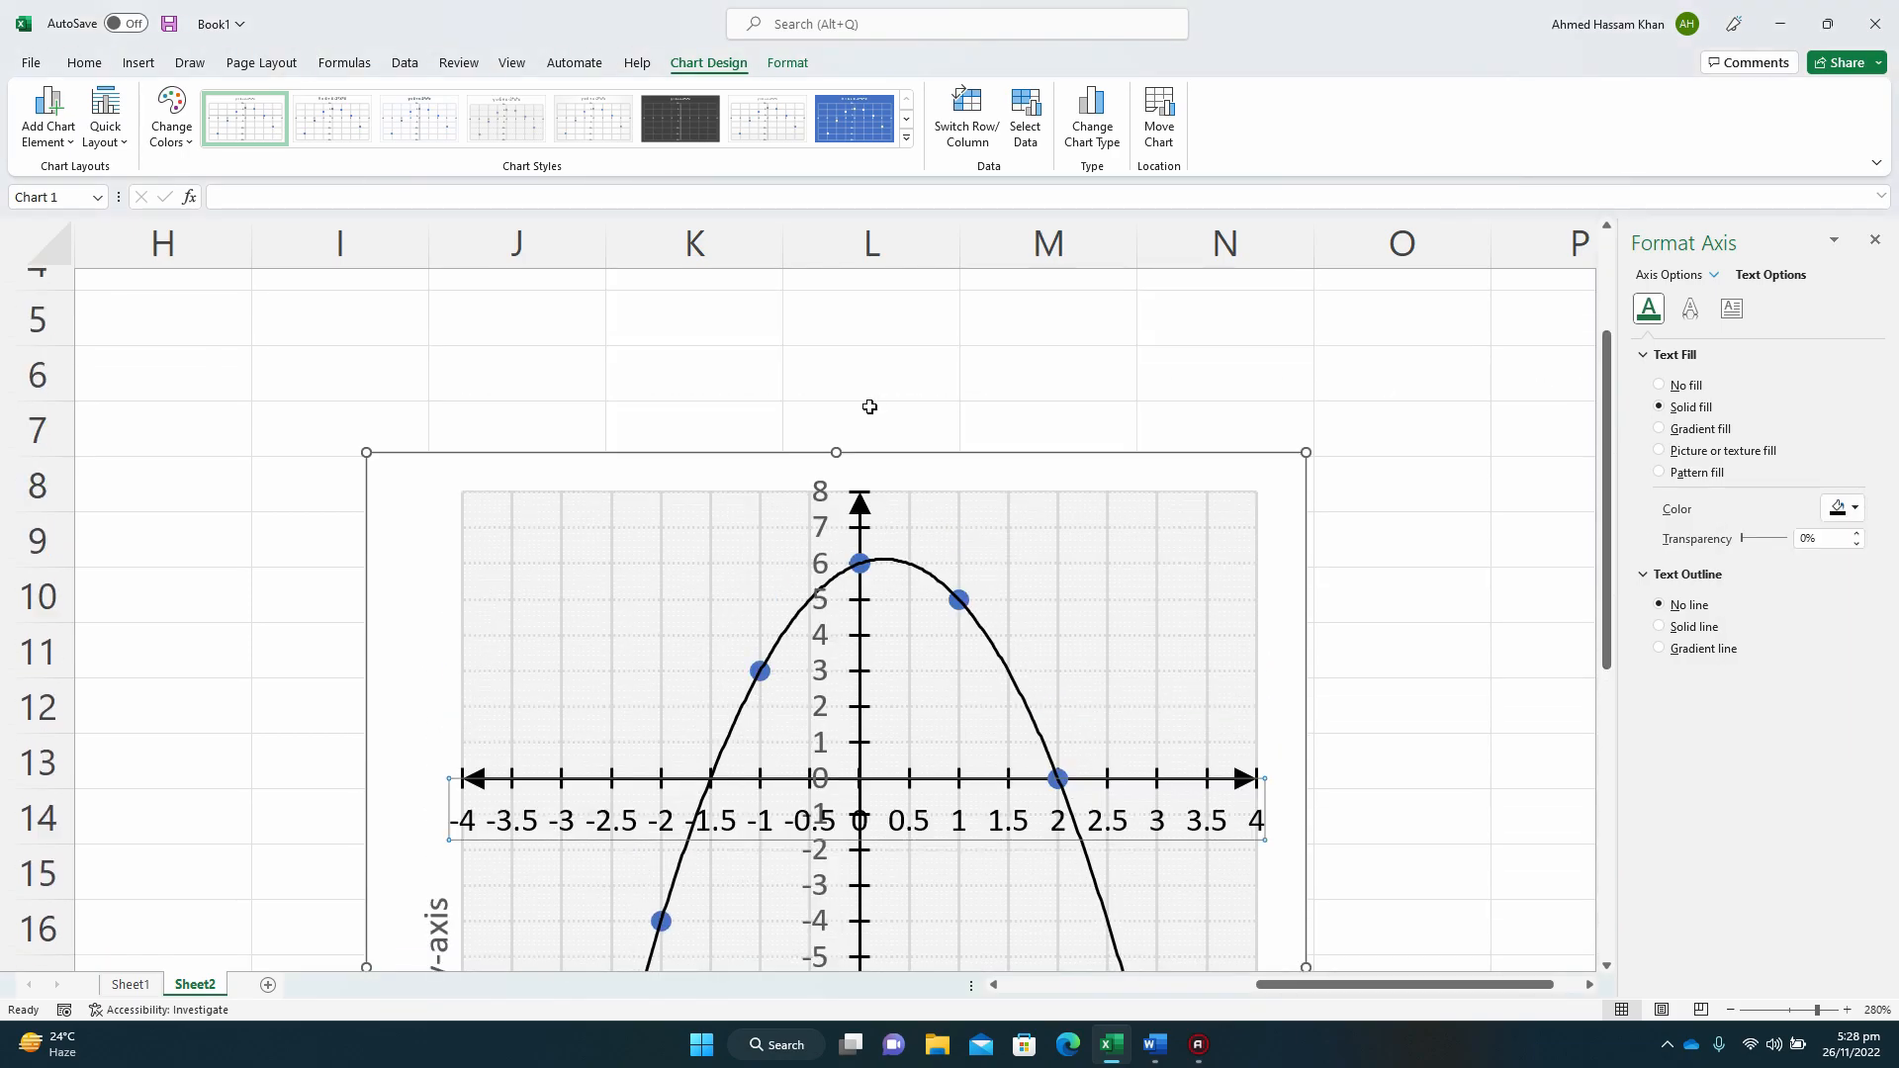
{"action": "left_click", "coordinate": [820, 498]}
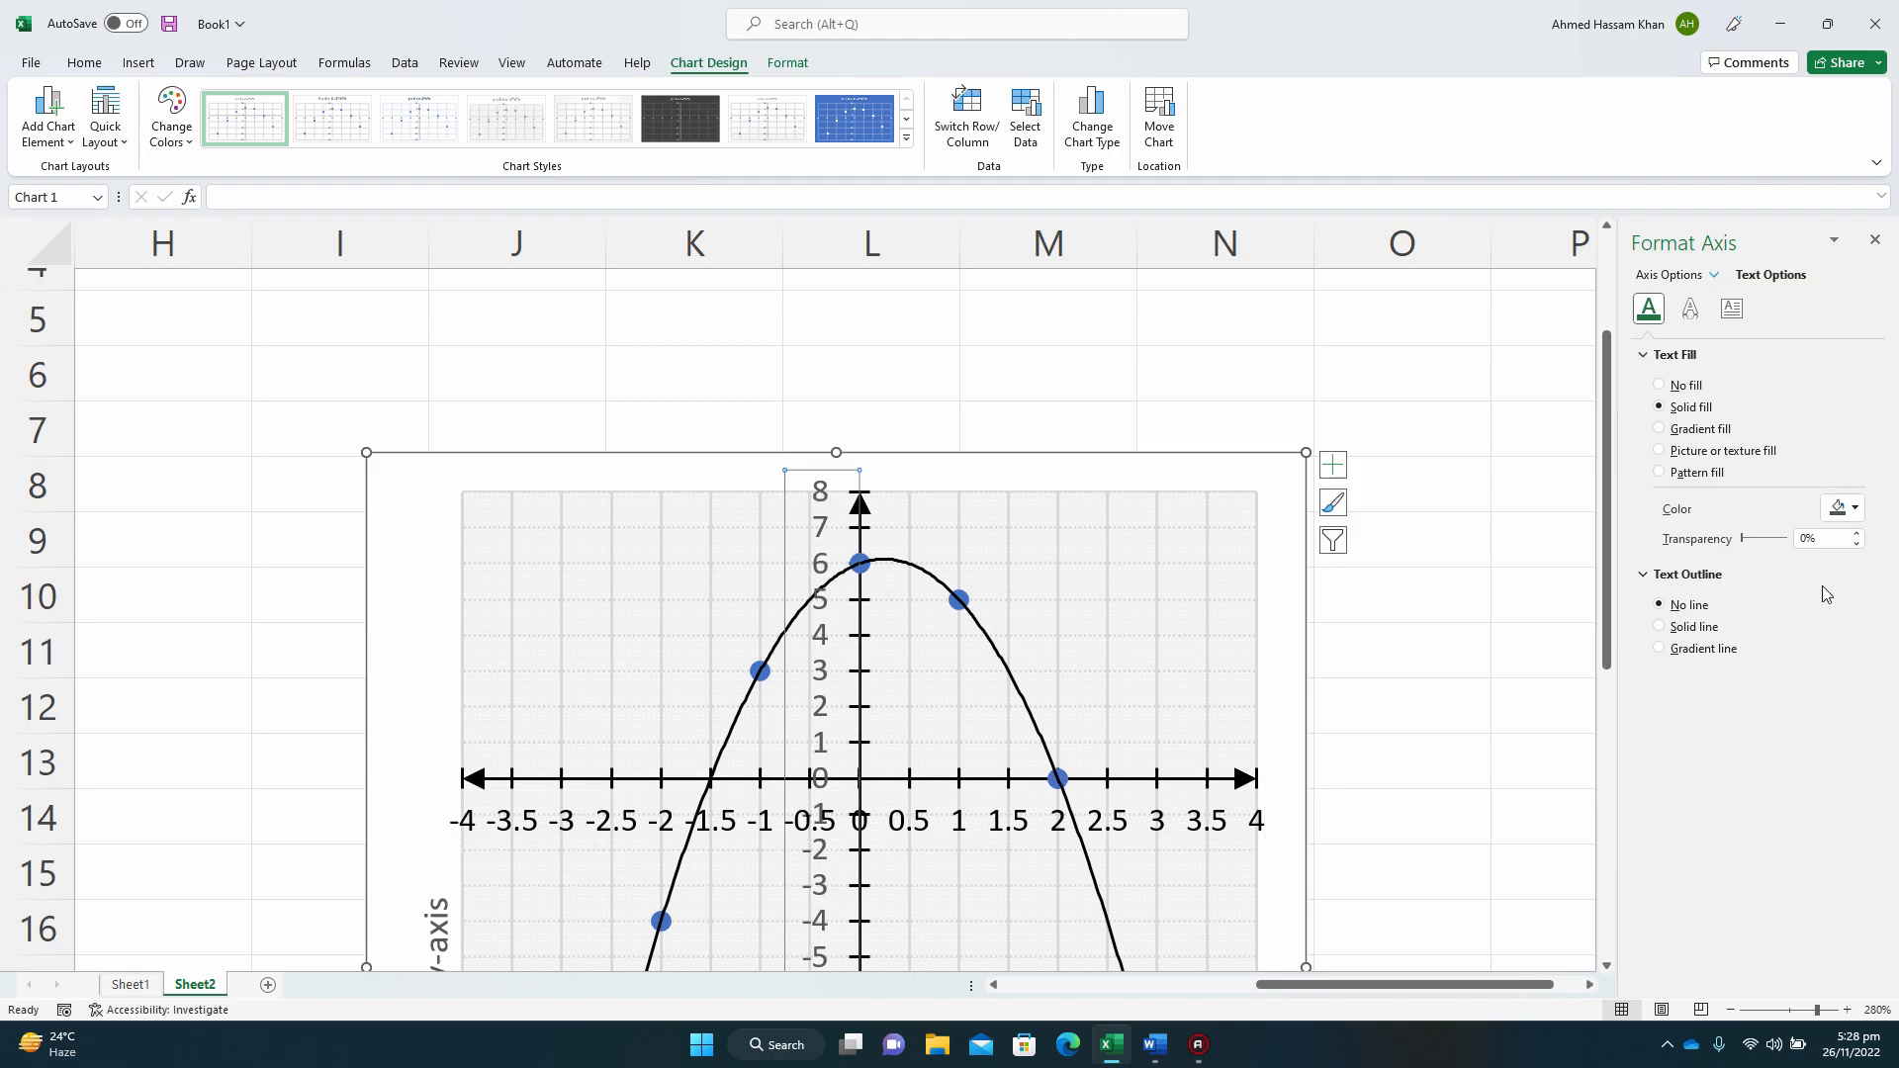
{"action": "left_click", "coordinate": [1856, 508]}
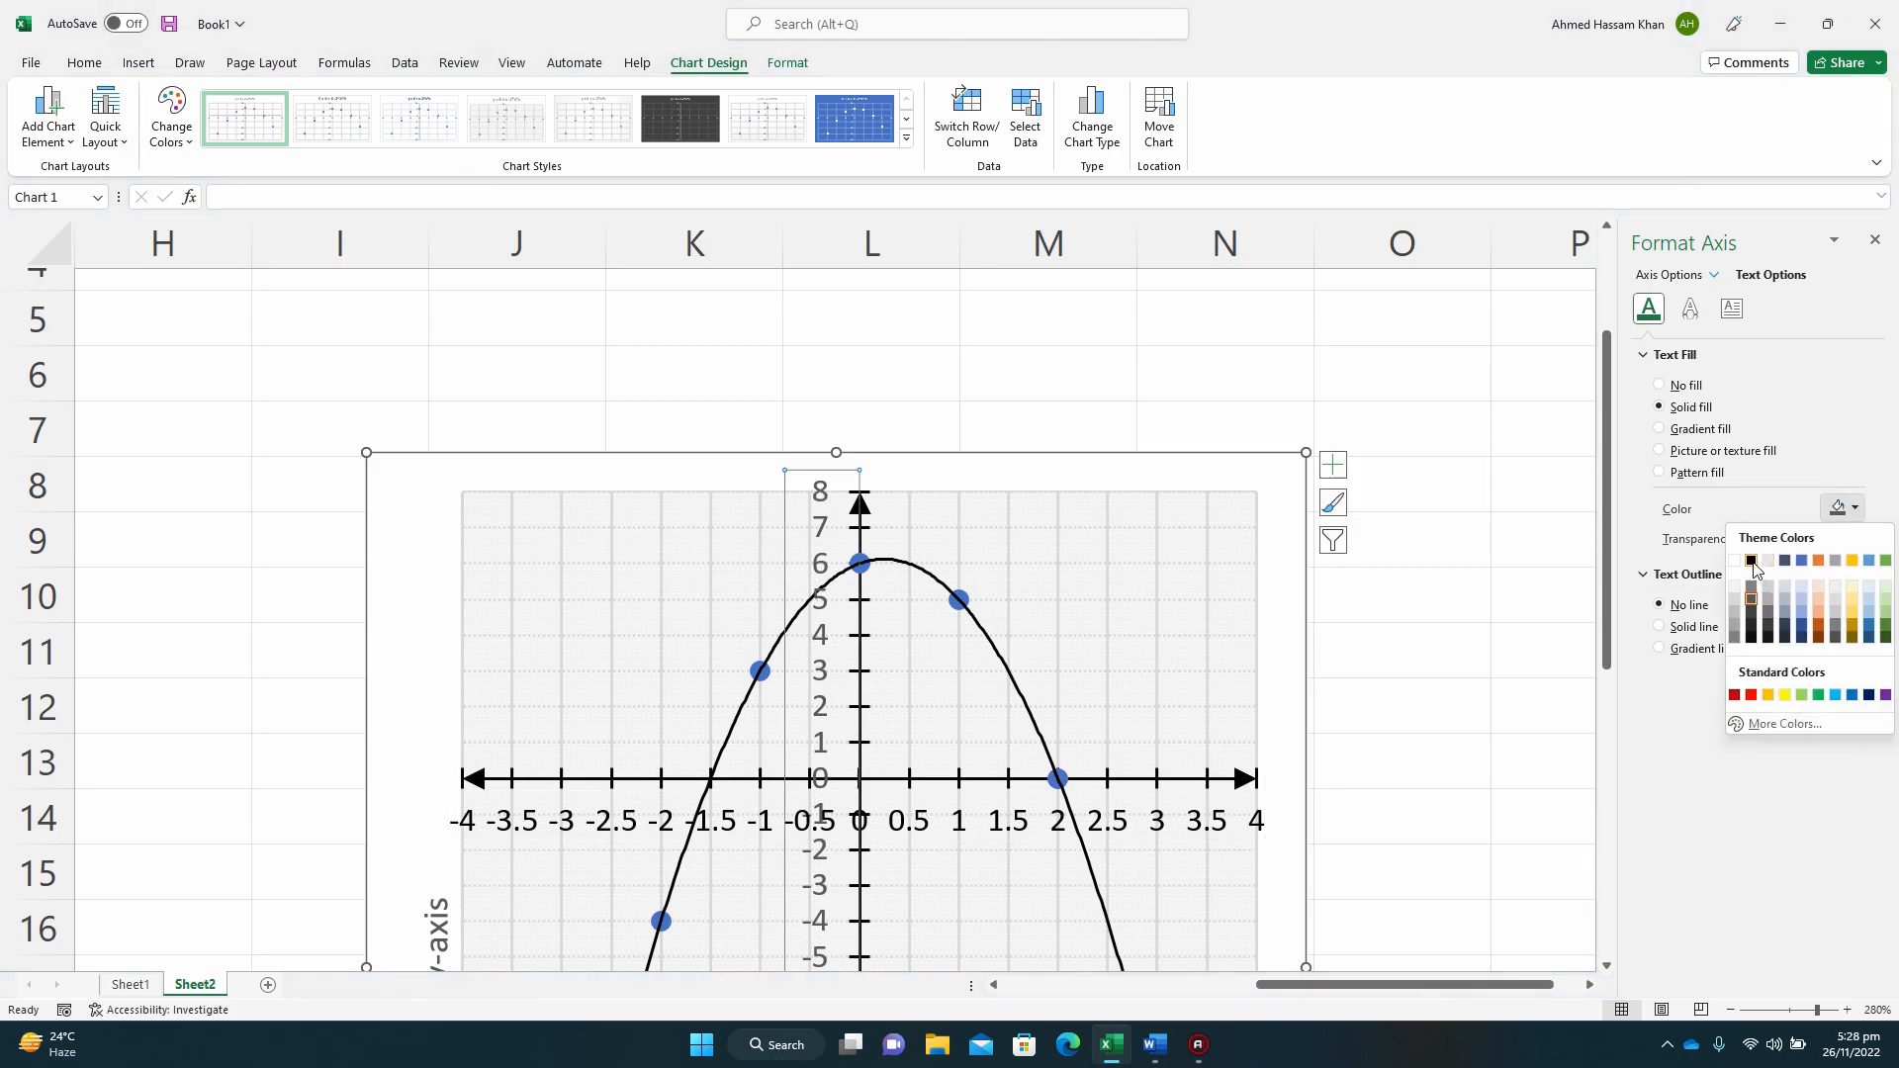
{"action": "left_click", "coordinate": [1751, 562]}
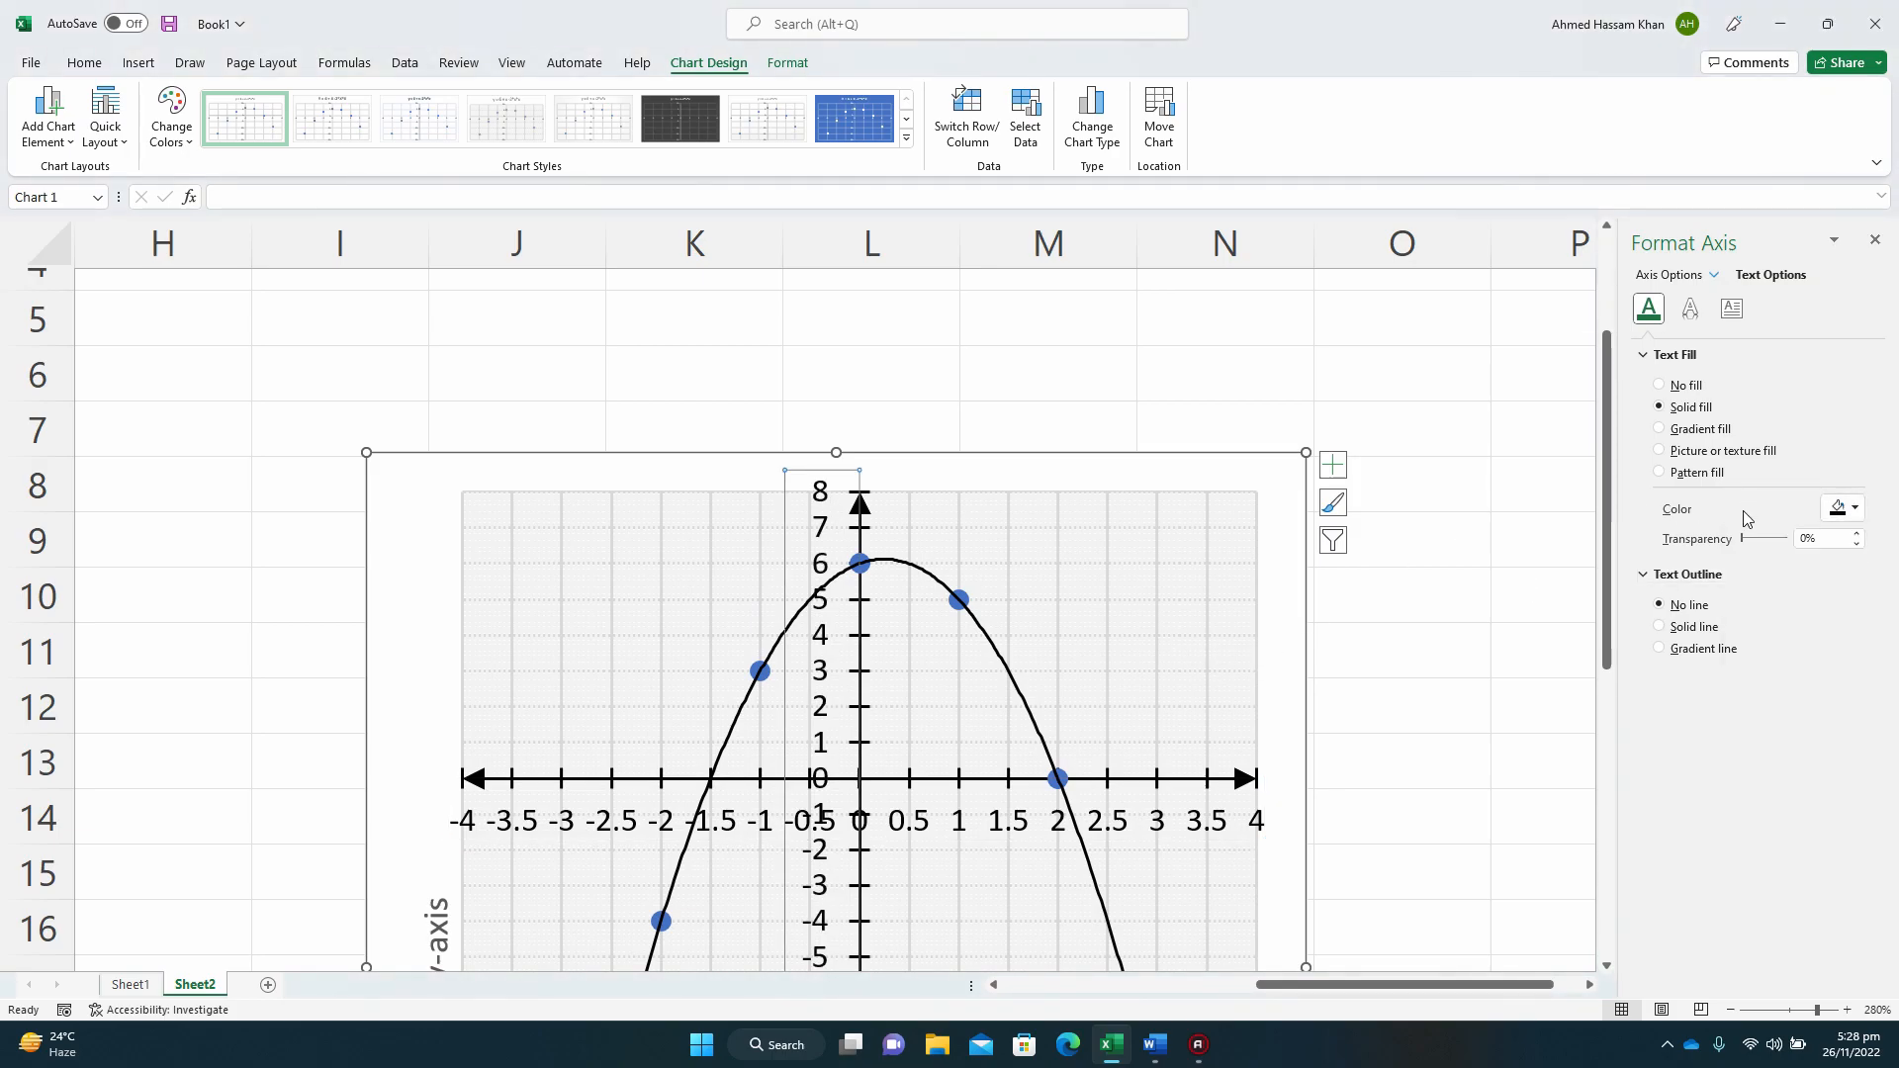
{"action": "left_click_drag", "start_coordinate": [1615, 537], "coordinate": [1599, 769]}
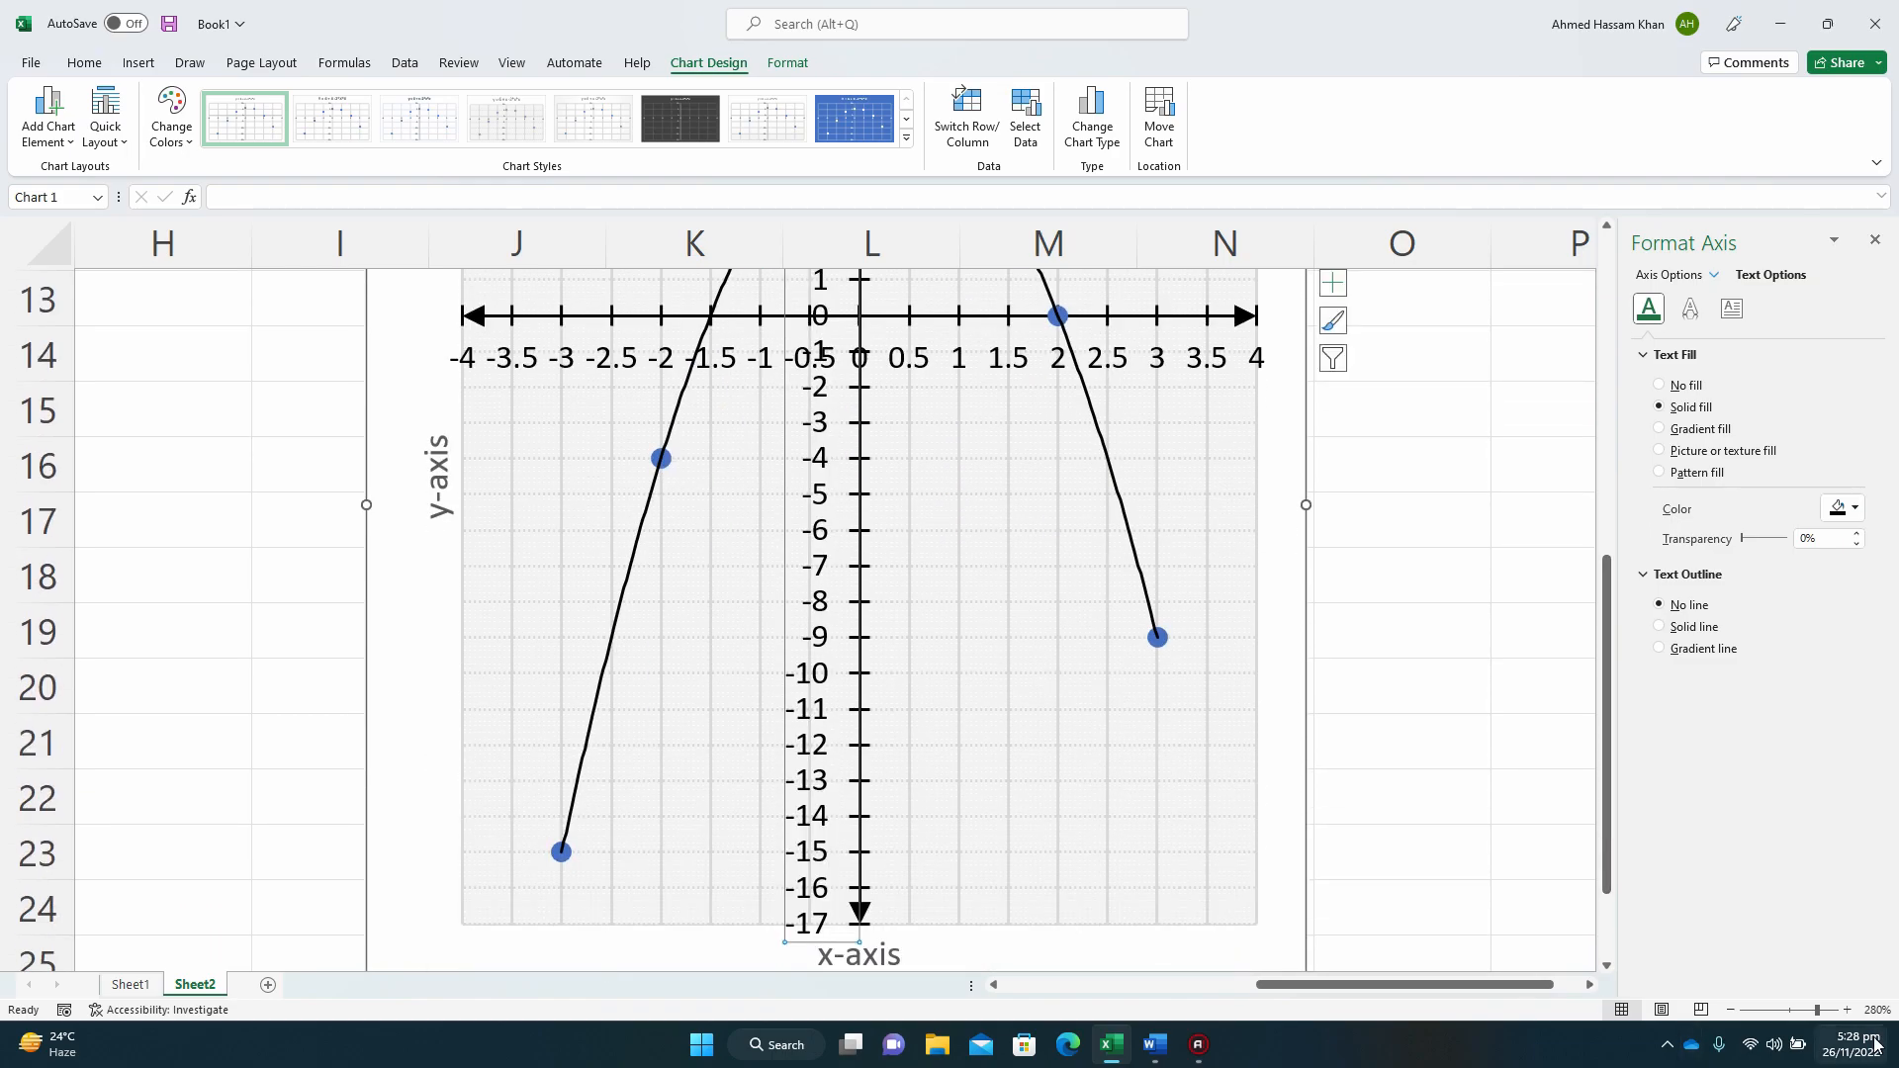
{"action": "left_click", "coordinate": [1848, 1010]}
{"action": "left_click", "coordinate": [1849, 1010]}
{"action": "left_click", "coordinate": [1849, 1010]}
{"action": "left_click", "coordinate": [1849, 1010]}
{"action": "left_click", "coordinate": [1848, 1010]}
{"action": "left_click", "coordinate": [1849, 1010]}
{"action": "left_click", "coordinate": [1849, 1010]}
{"action": "left_click", "coordinate": [1849, 1010]}
{"action": "left_click", "coordinate": [1849, 1010]}
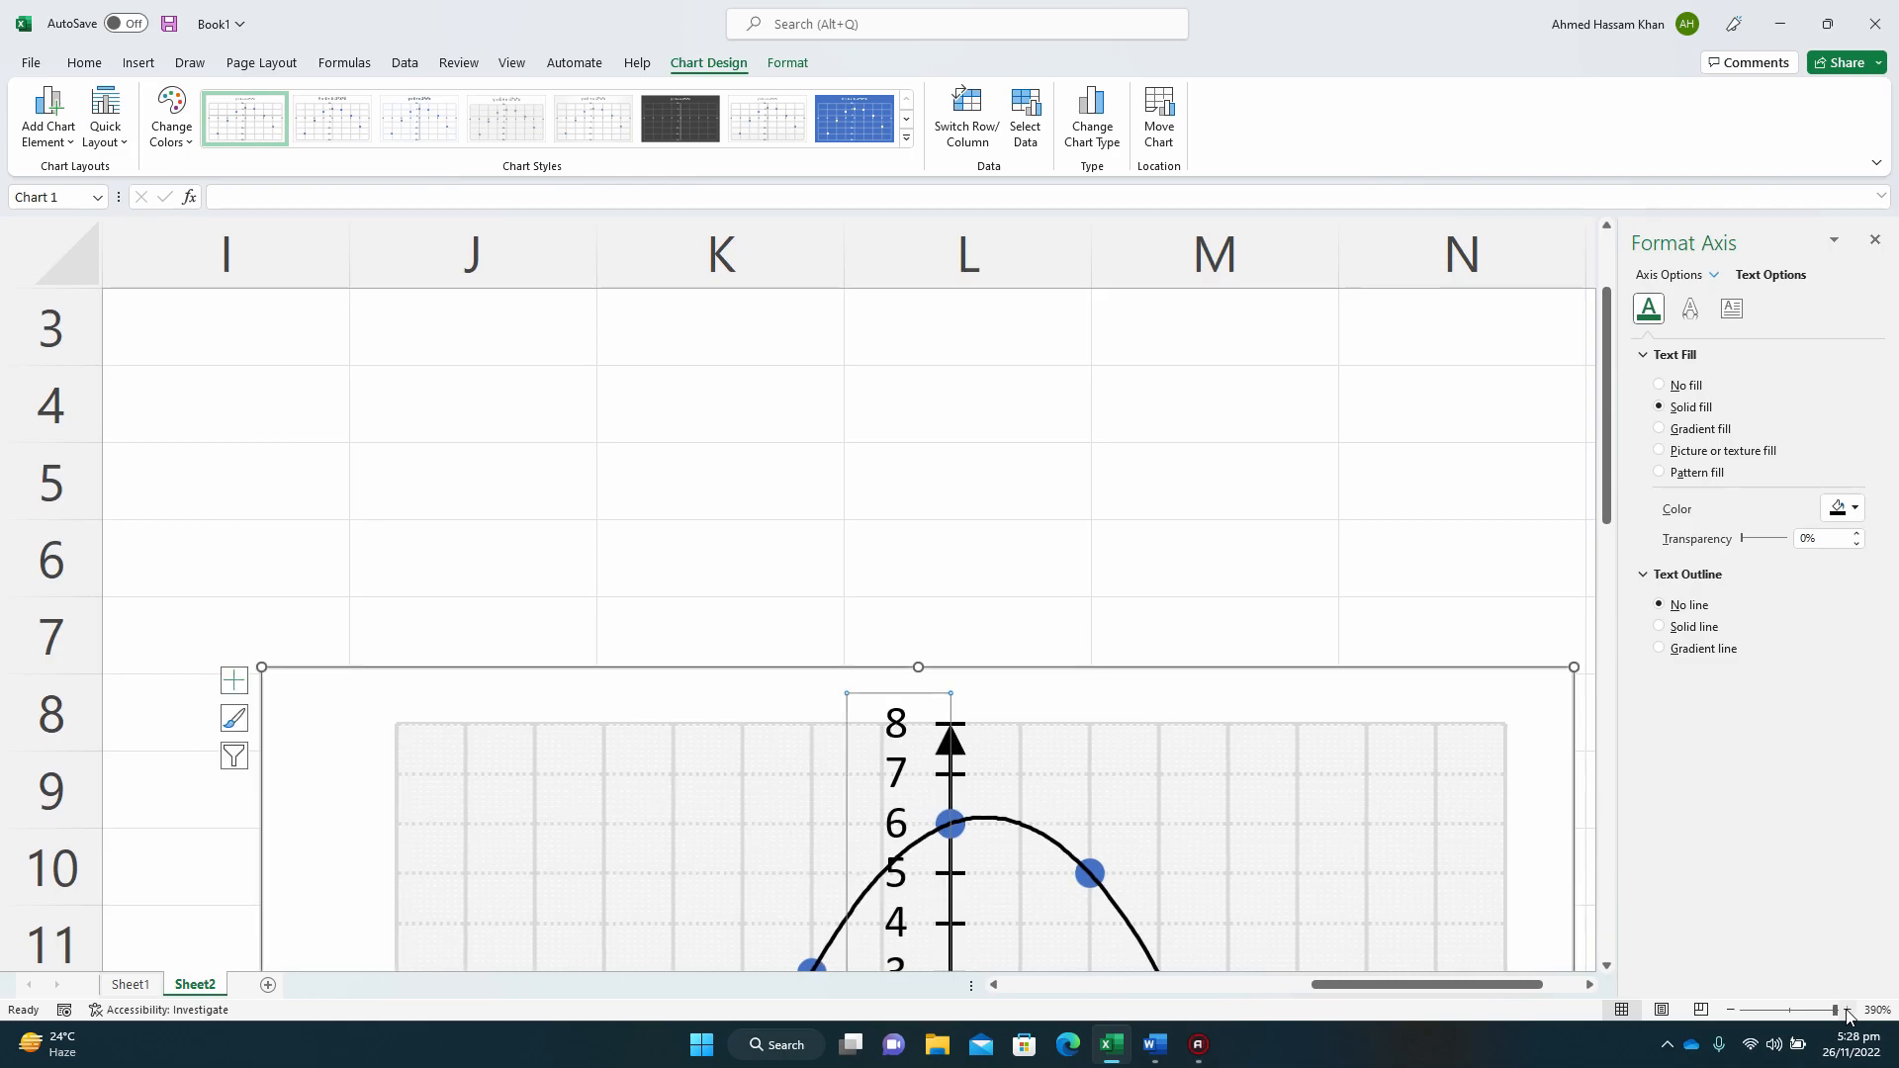
Step: Move the chart directly beside the x and y data table, with its upper edge at row 5 and its left edge in column D
{"action": "left_click", "coordinate": [1732, 1011]}
{"action": "left_click", "coordinate": [1732, 1011]}
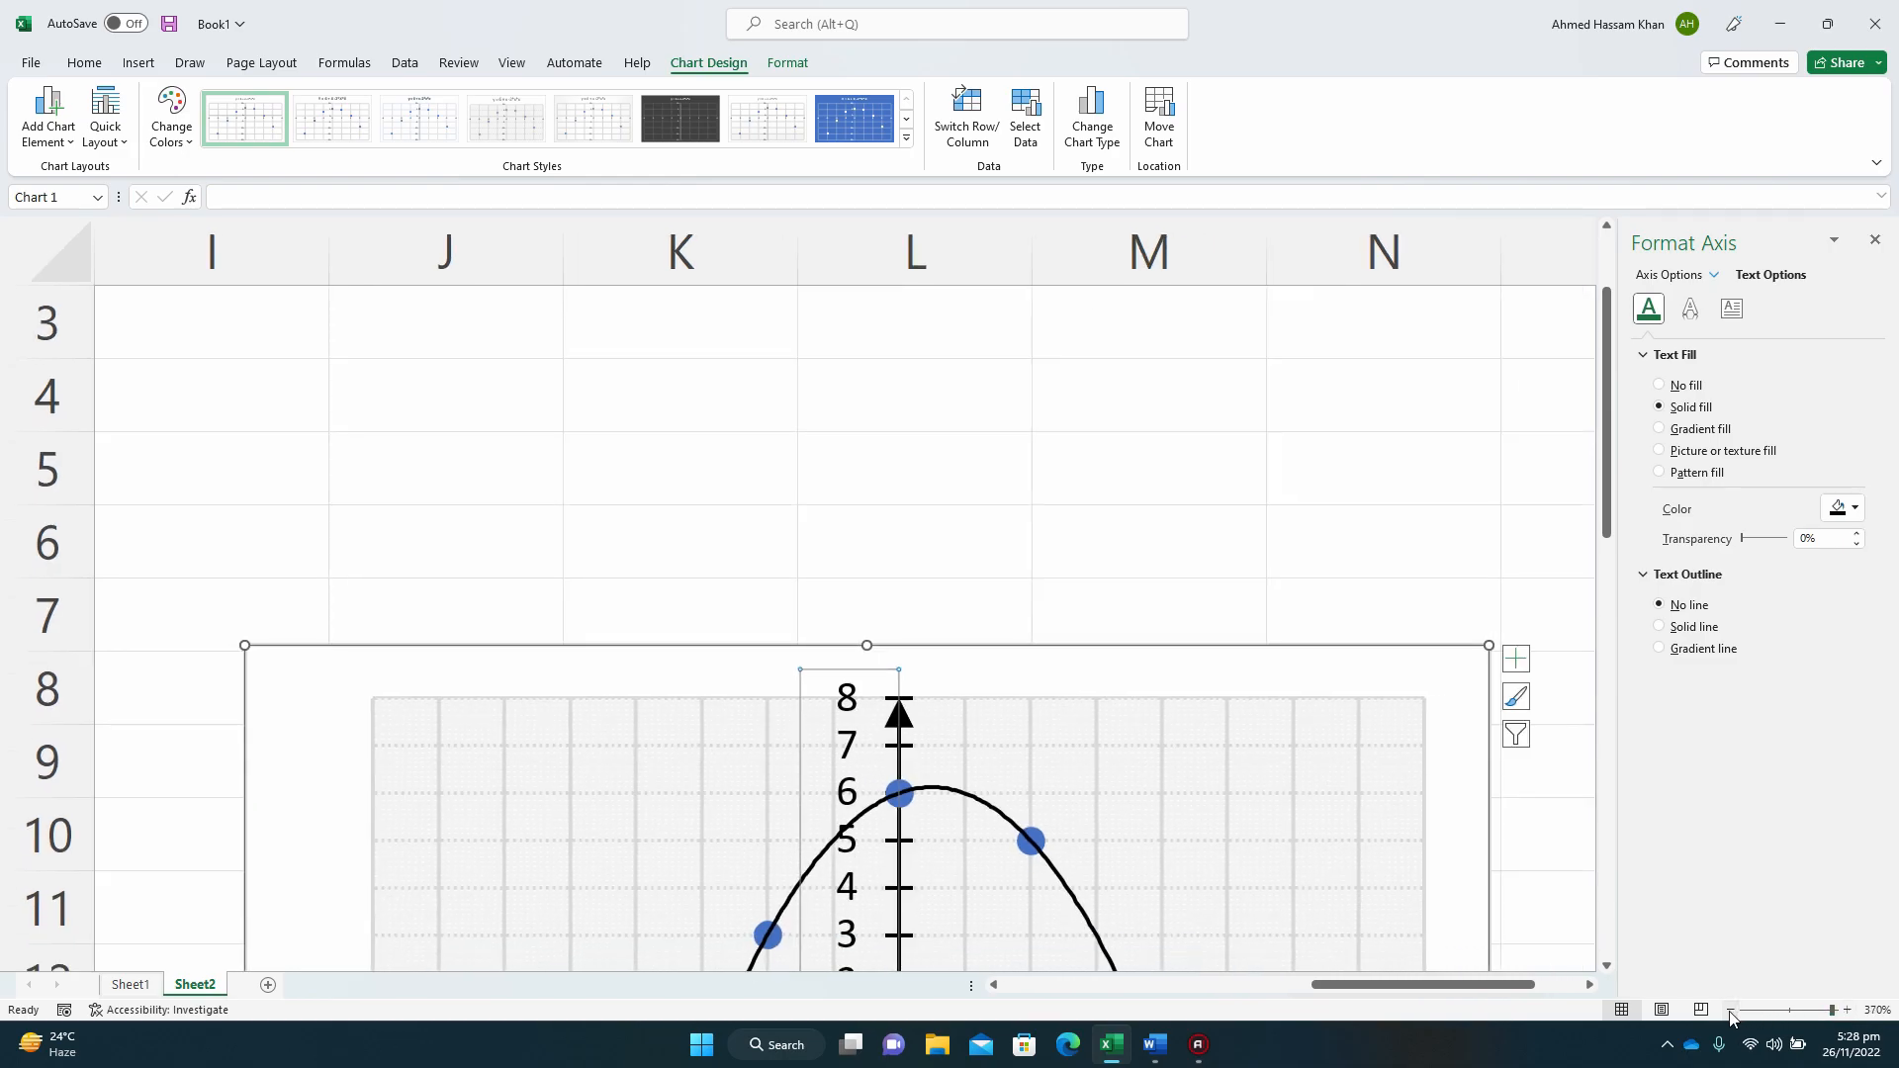
{"action": "left_click", "coordinate": [1733, 1011]}
{"action": "left_click", "coordinate": [1732, 1011]}
{"action": "left_click", "coordinate": [1732, 1011]}
{"action": "left_click", "coordinate": [1732, 1011]}
{"action": "left_click", "coordinate": [1732, 1011]}
{"action": "left_click", "coordinate": [1732, 1011]}
{"action": "left_click", "coordinate": [1732, 1011]}
{"action": "left_click", "coordinate": [1732, 1011]}
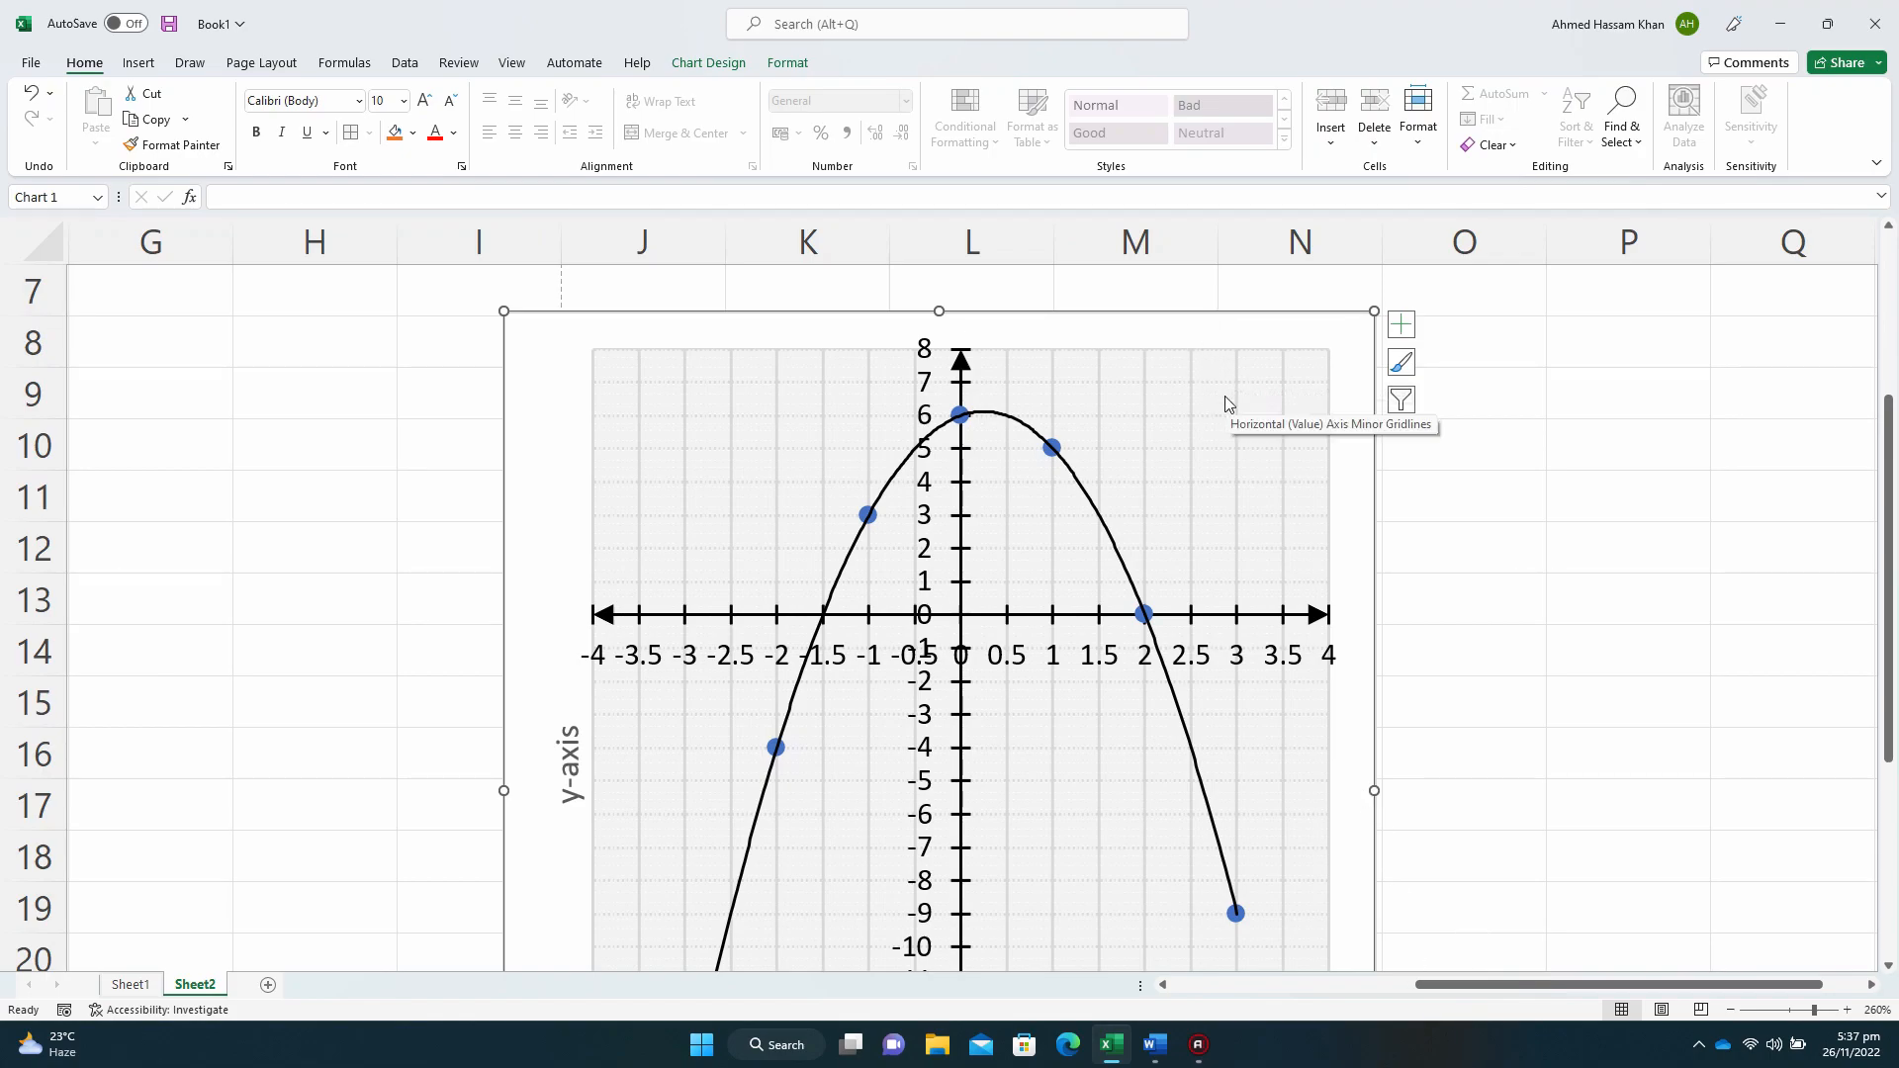
{"action": "left_click", "coordinate": [1730, 1010]}
{"action": "left_click", "coordinate": [1730, 1010]}
{"action": "left_click", "coordinate": [1730, 1010]}
{"action": "left_click", "coordinate": [1730, 1010]}
{"action": "left_click", "coordinate": [1730, 1010]}
{"action": "left_click", "coordinate": [1730, 1010]}
{"action": "left_click", "coordinate": [1730, 1010]}
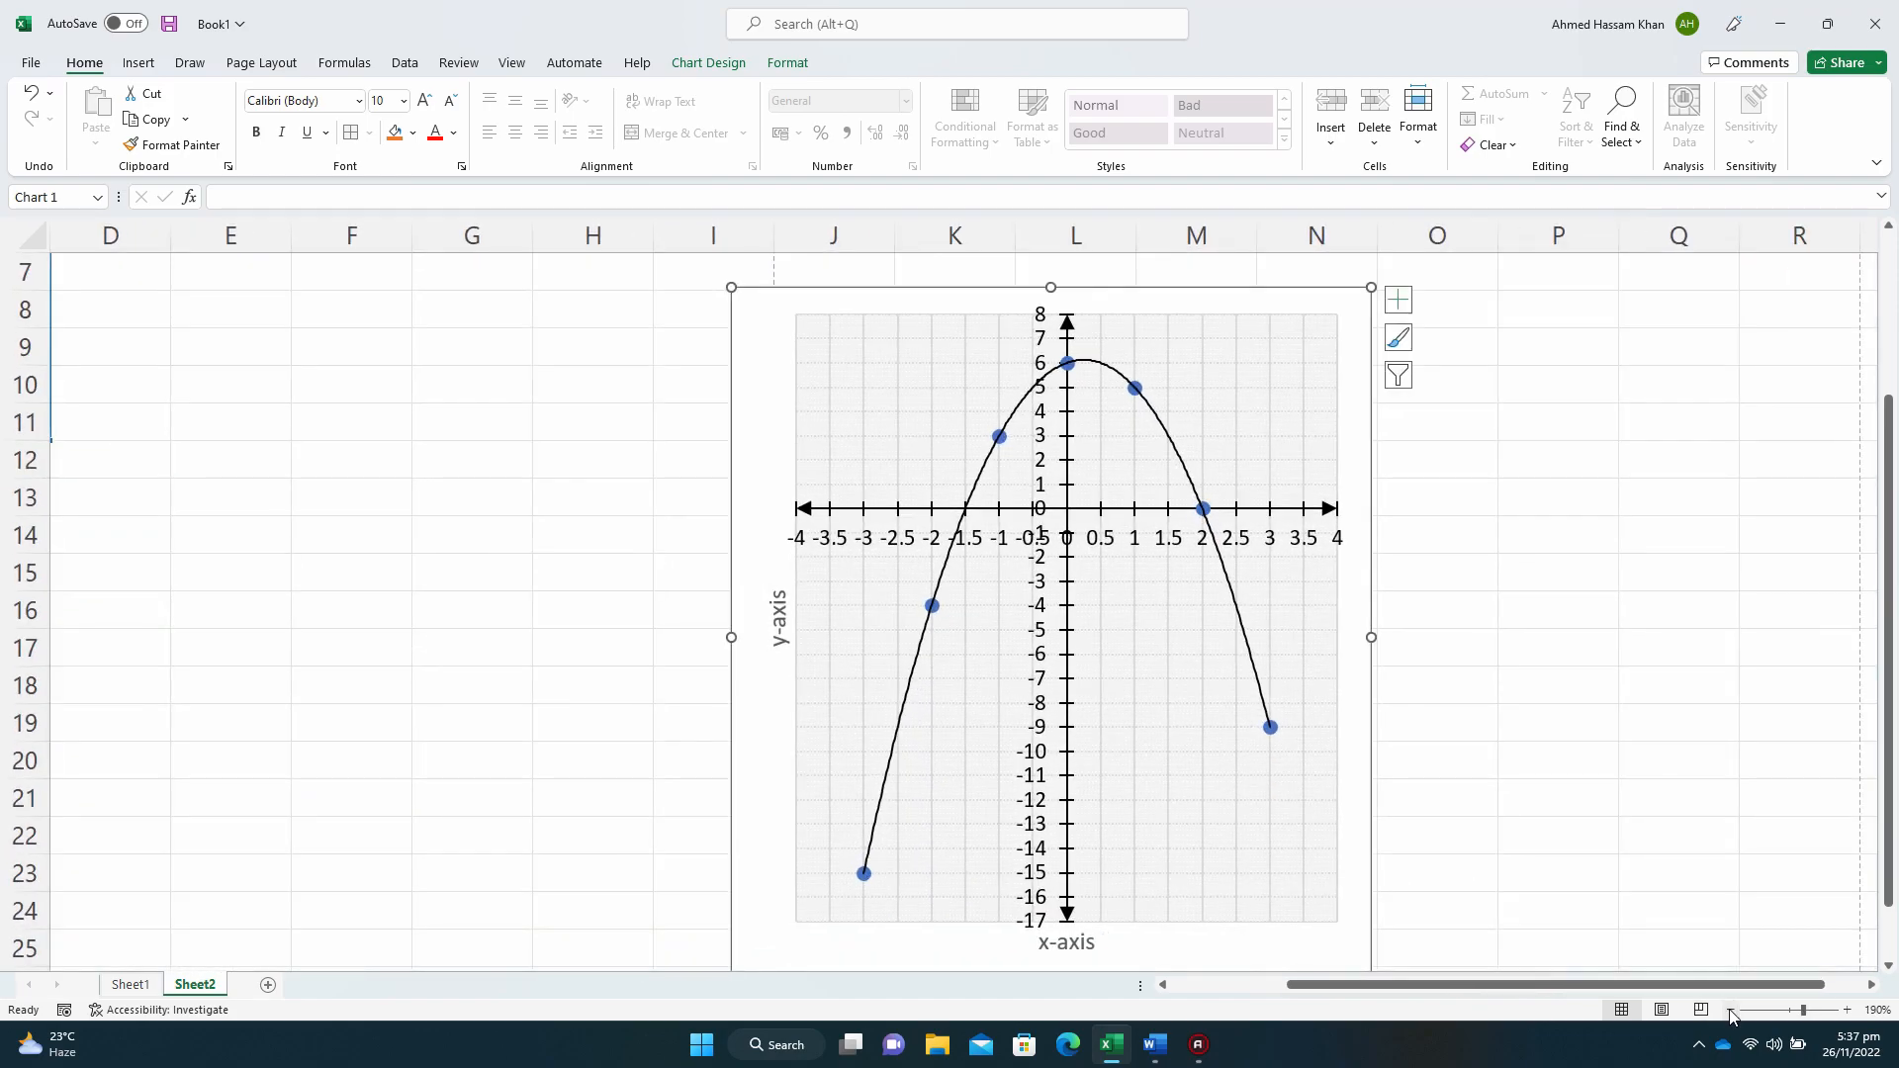
{"action": "left_click", "coordinate": [1730, 1010]}
{"action": "left_click", "coordinate": [1730, 1010]}
{"action": "left_click", "coordinate": [1730, 1010]}
{"action": "left_click", "coordinate": [1730, 1010]}
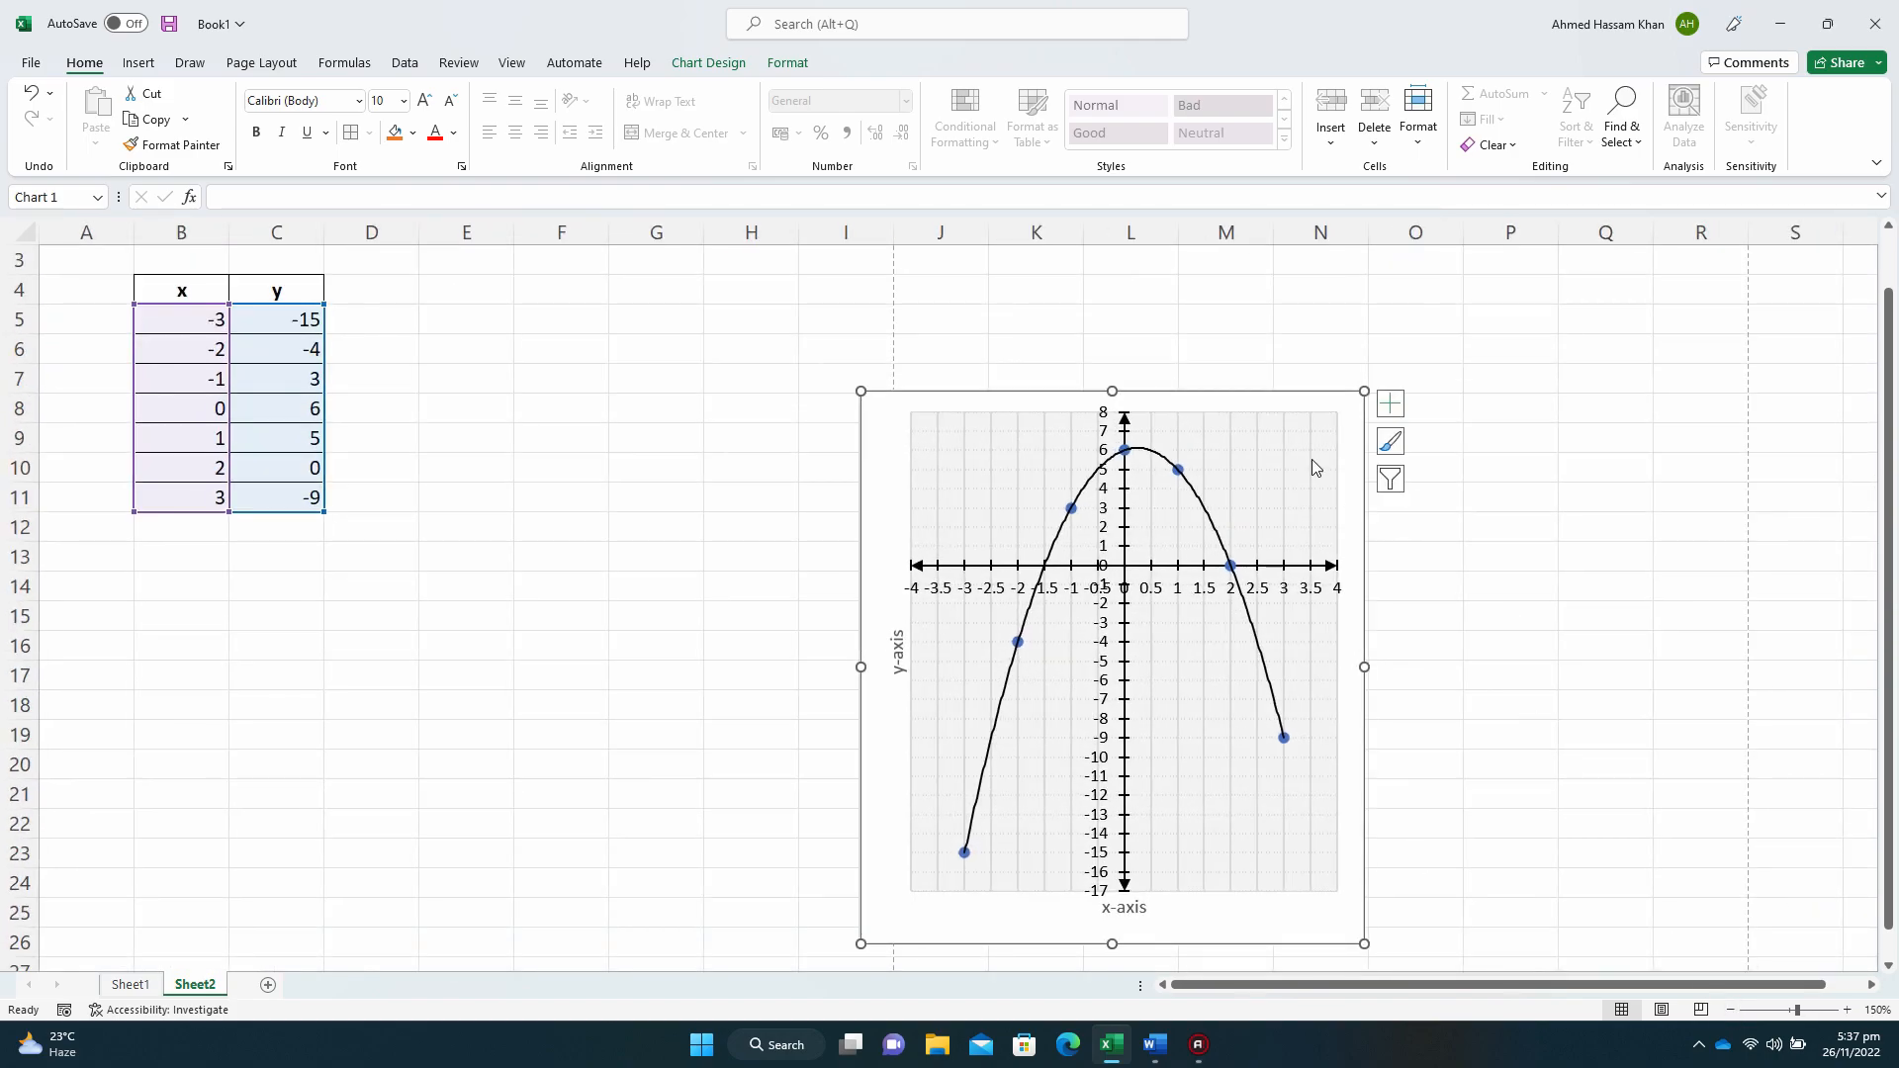
{"action": "mouse_move", "coordinate": [1281, 403]}
{"action": "left_mouse_down"}
{"action": "mouse_move", "coordinate": [746, 382]}
{"action": "mouse_move", "coordinate": [767, 302]}
{"action": "left_mouse_up"}
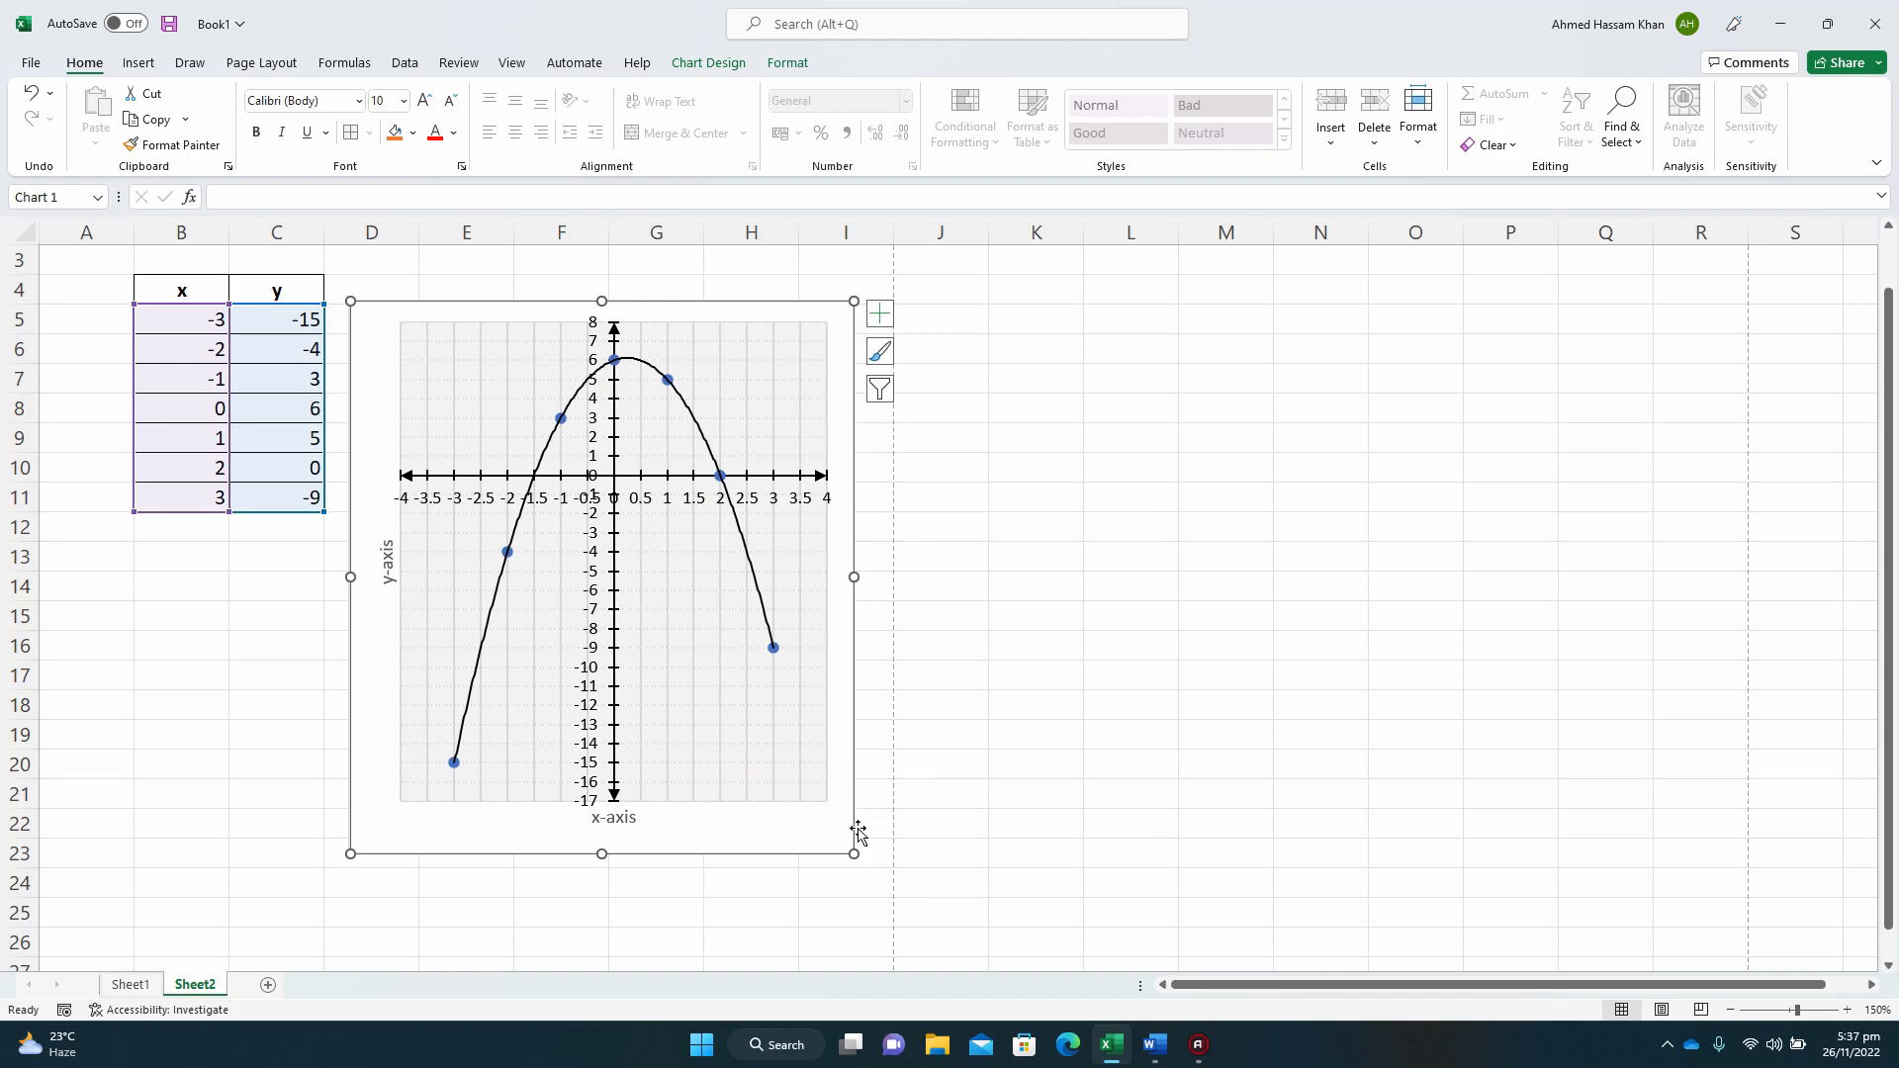
Step: Enlarge the chart so it spans columns D to K and reaches down to about row 36
{"action": "left_click_drag", "start_coordinate": [853, 855], "coordinate": [1024, 1049]}
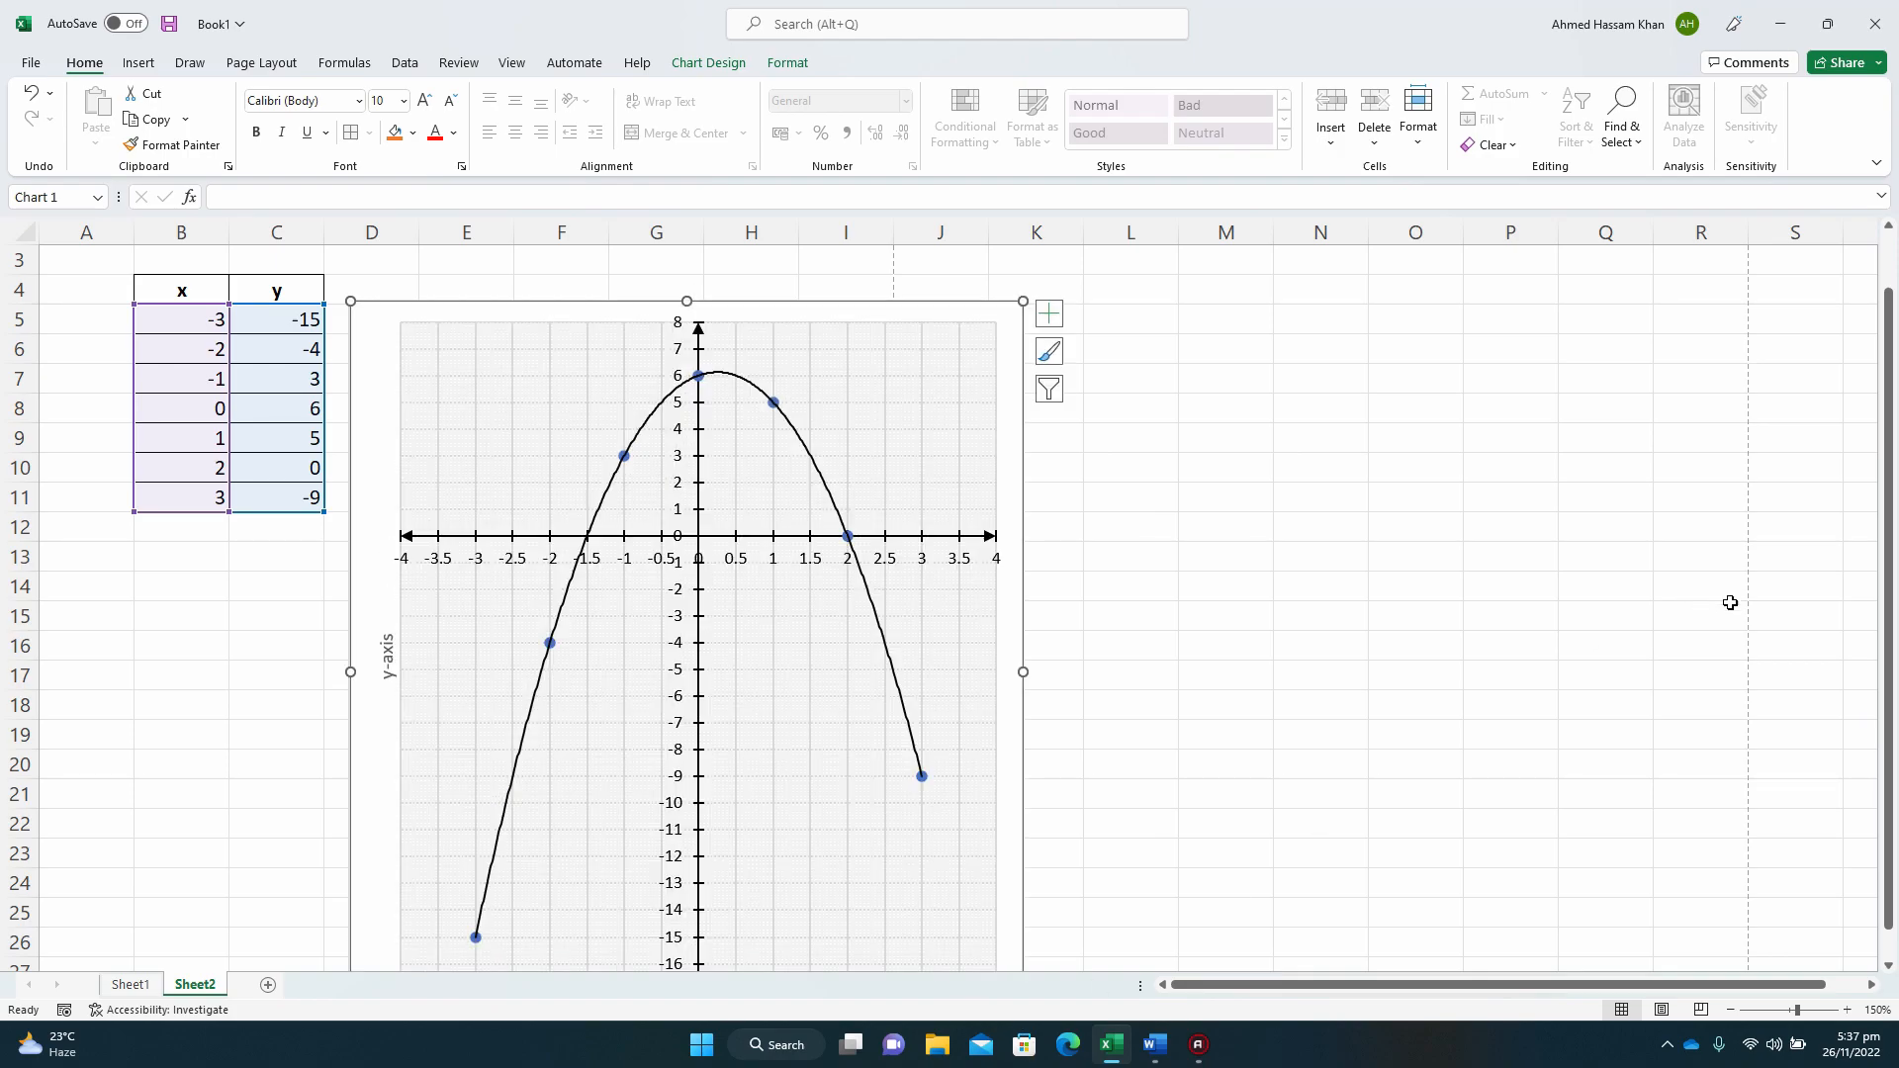
{"action": "scroll", "coordinate": [1871, 869], "scroll_direction": "down", "scroll_amount": 1}
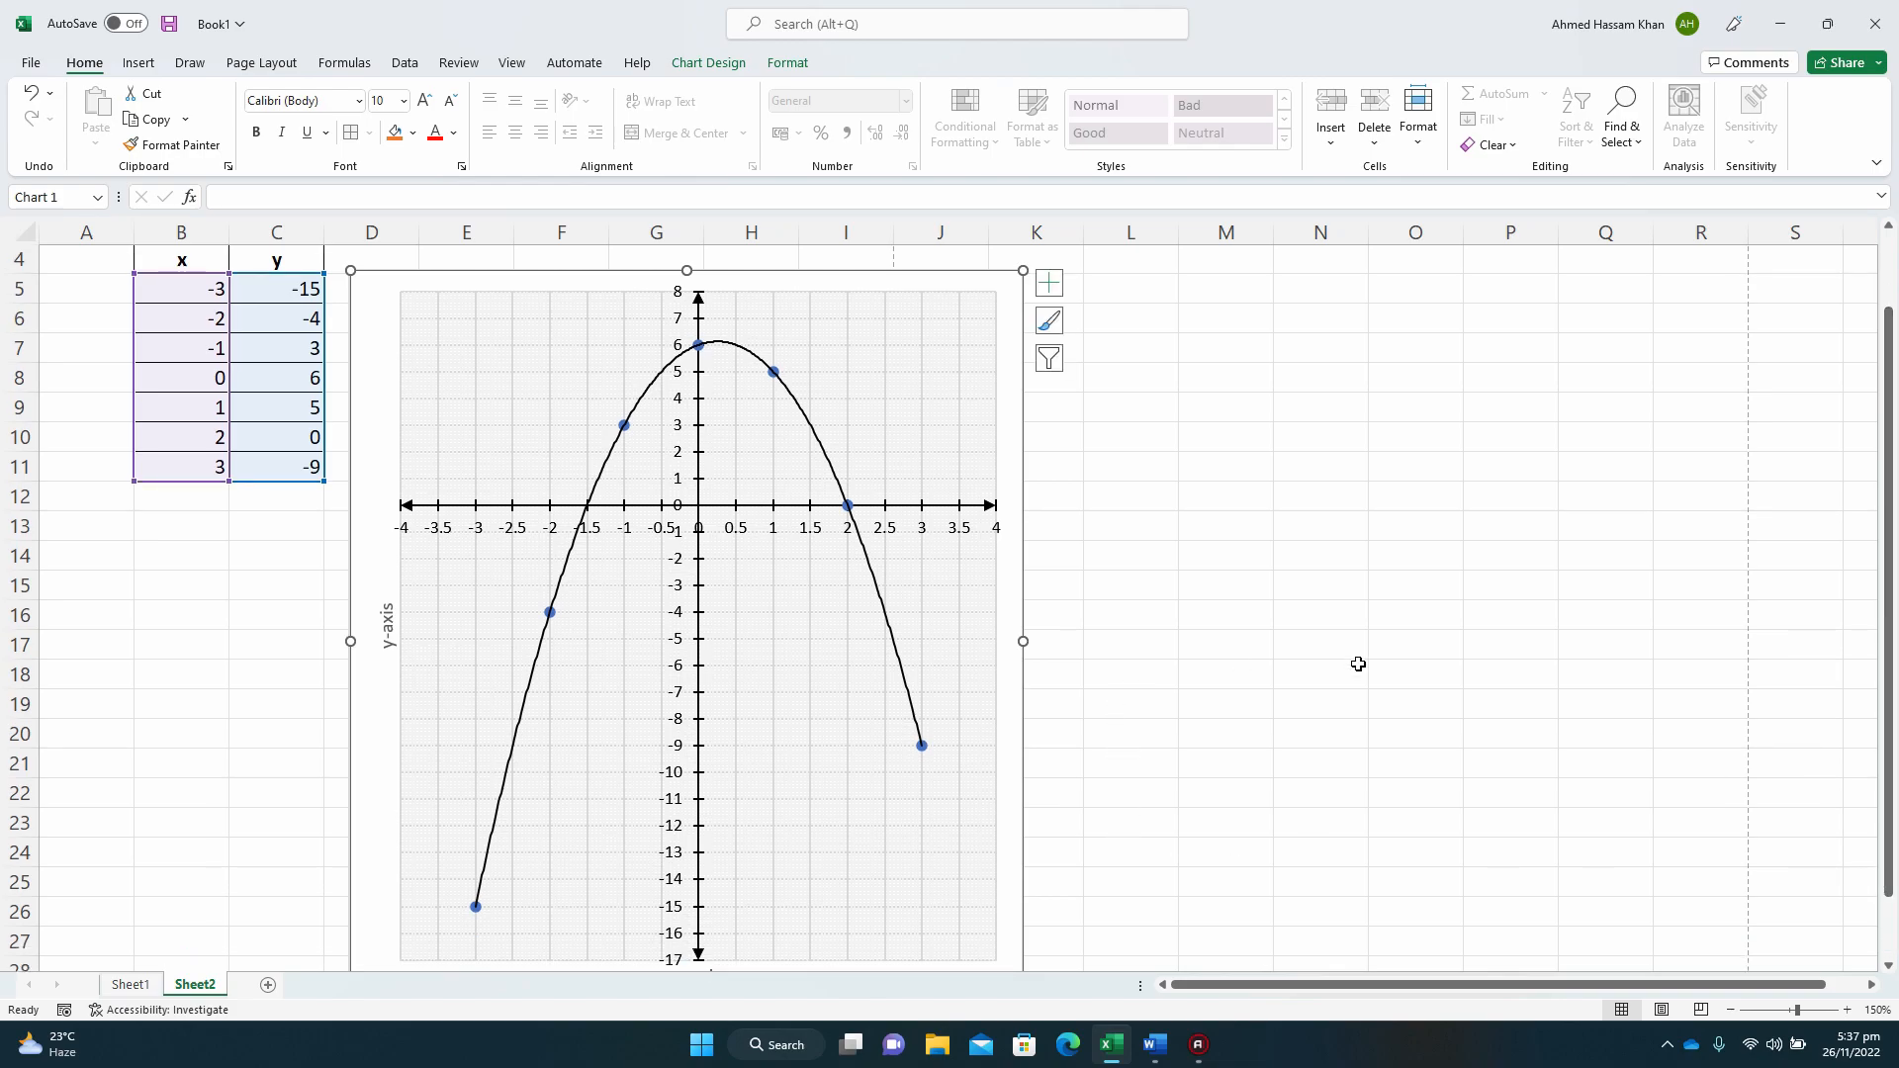
{"action": "left_click", "coordinate": [1730, 1009]}
{"action": "left_click", "coordinate": [1730, 1010]}
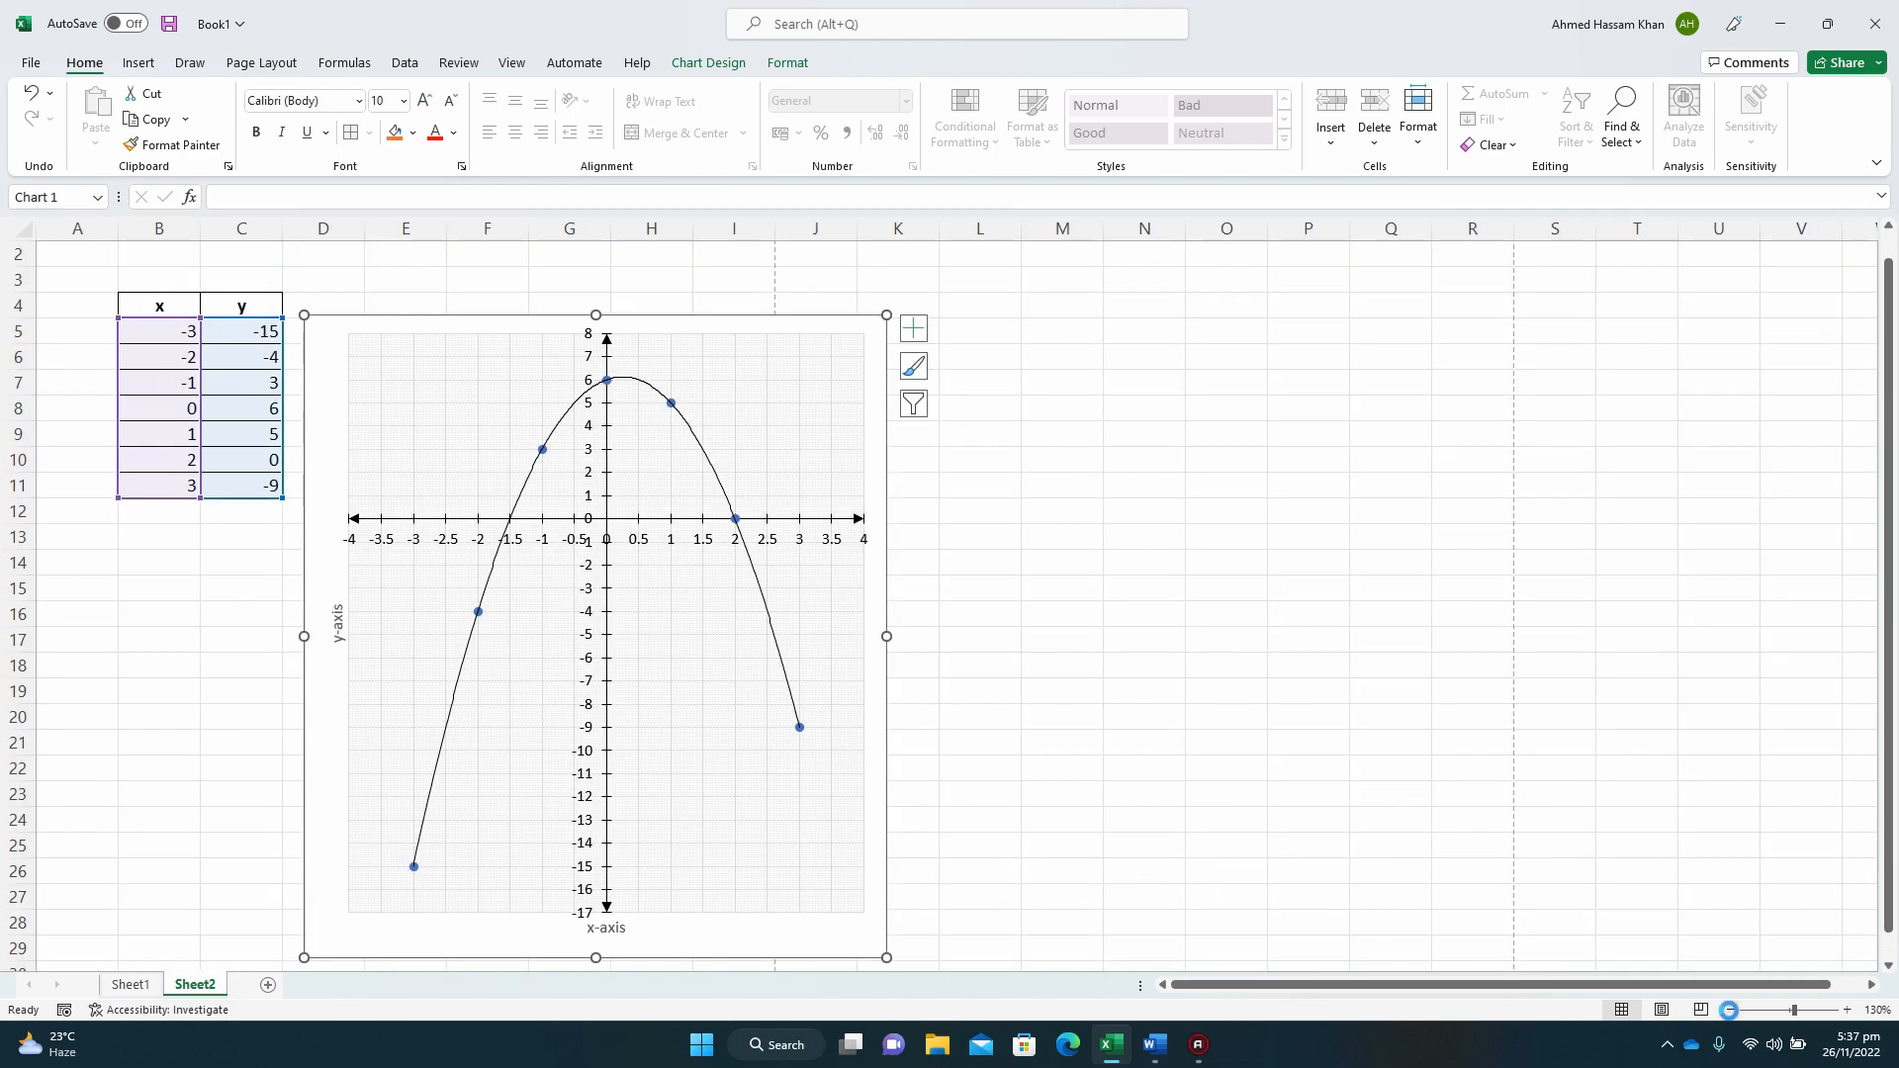
{"action": "left_click", "coordinate": [1730, 1010]}
{"action": "left_click_drag", "start_coordinate": [821, 925], "coordinate": [908, 1061]}
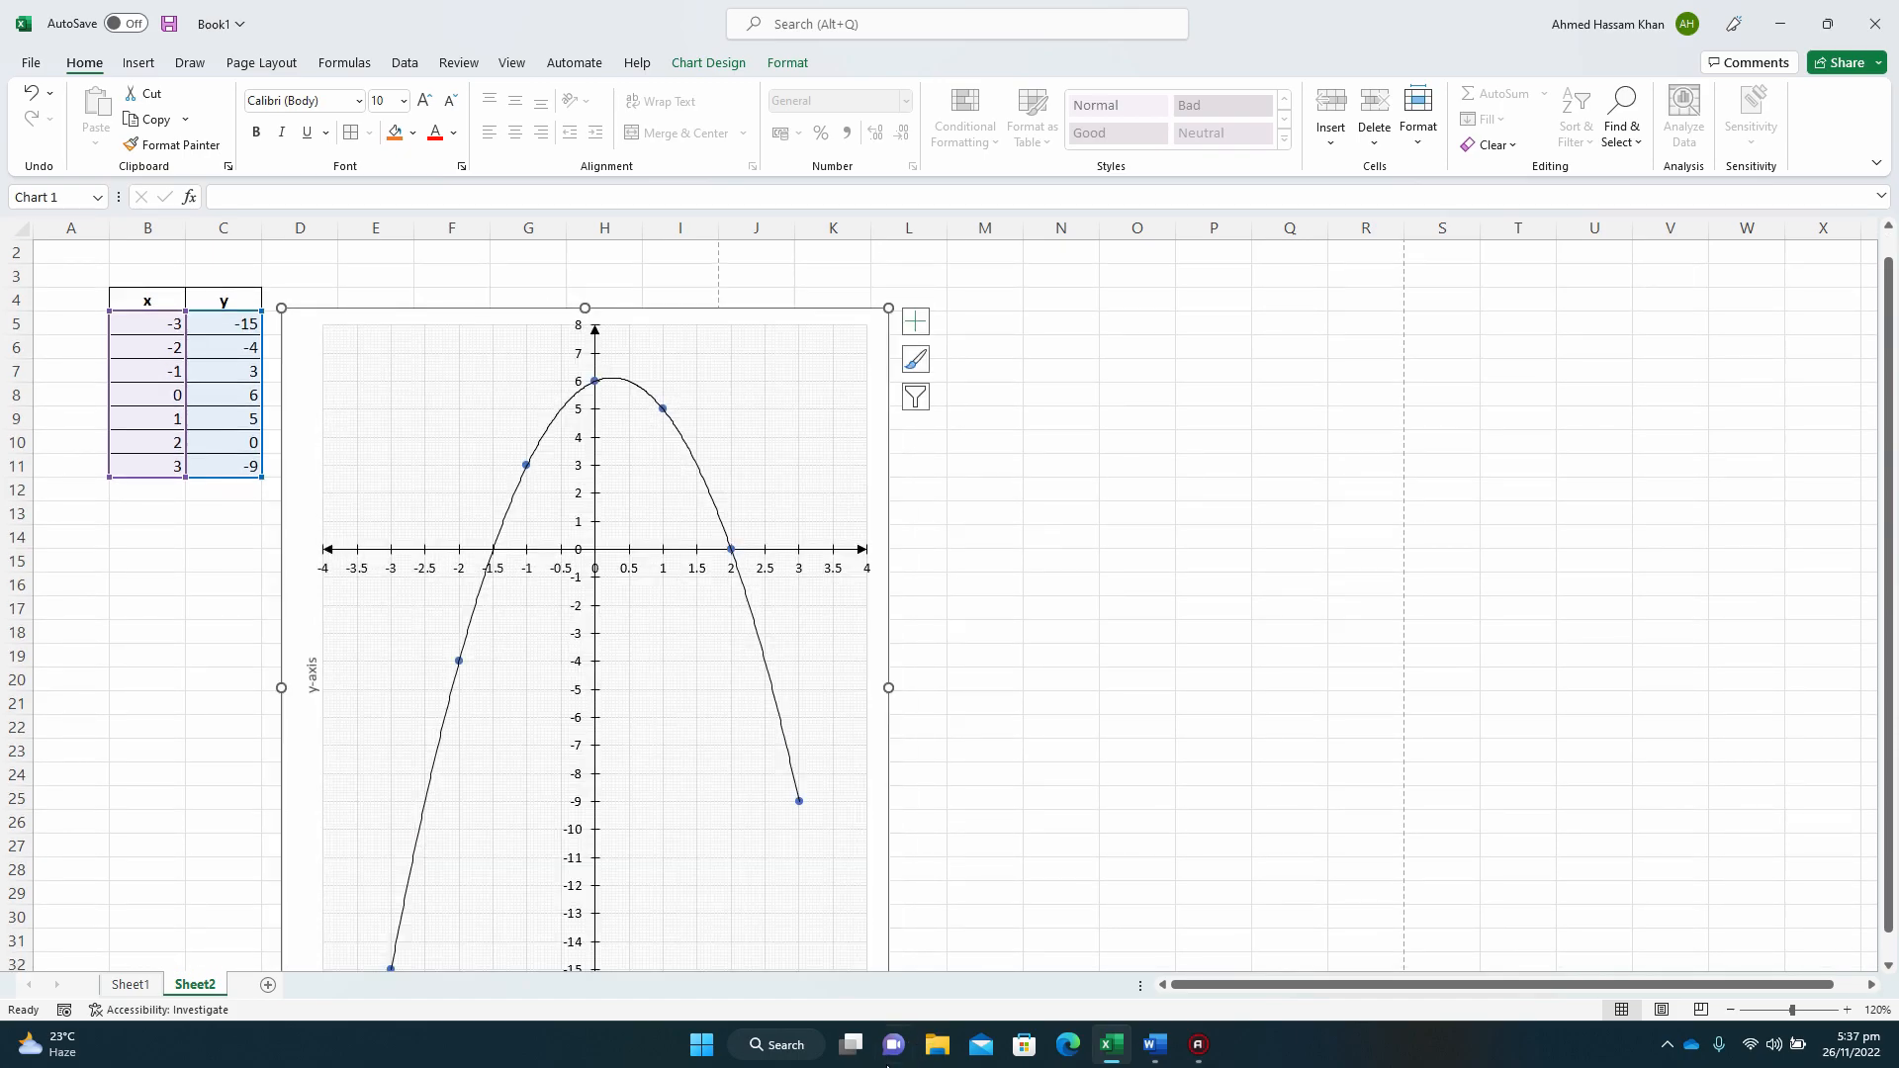
{"action": "left_click_drag", "start_coordinate": [889, 687], "coordinate": [863, 693]}
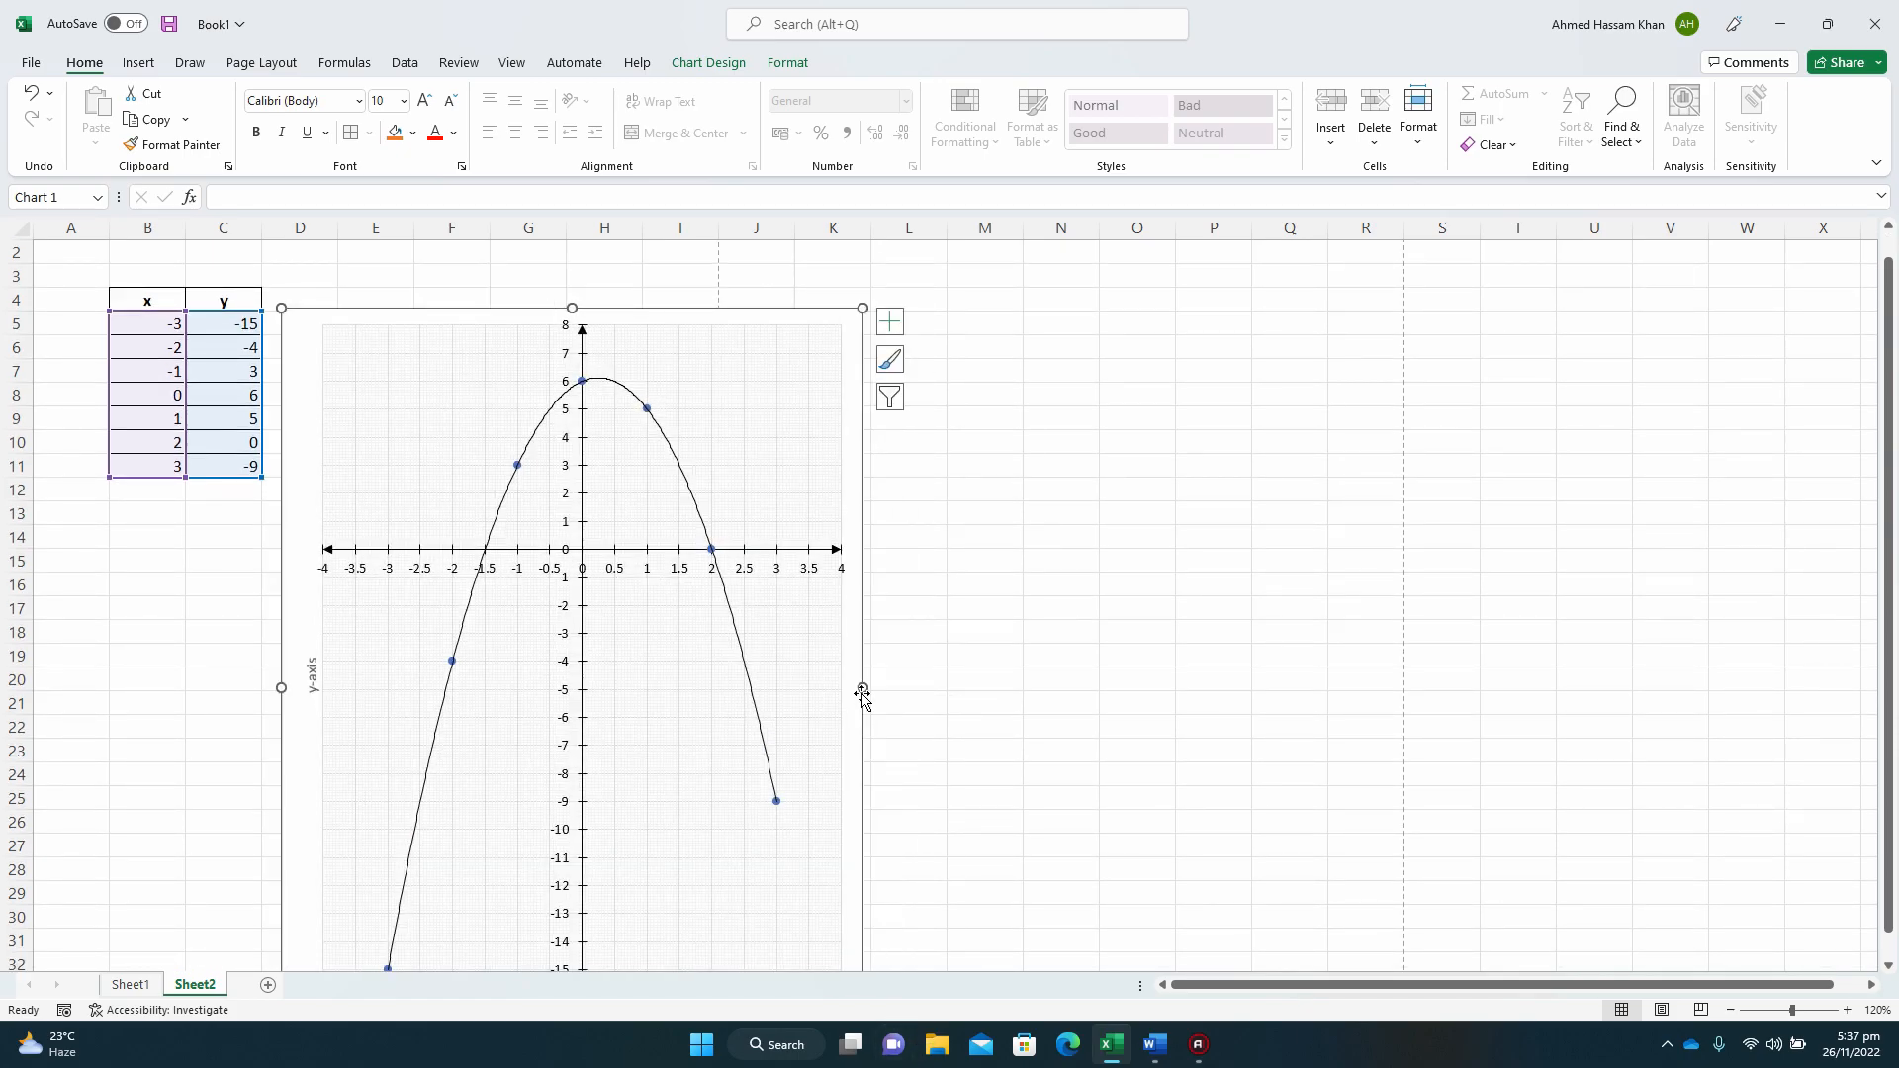
Step: Examine the enlarged chart at 200% zoom, from the upper end of the vertical axis down to the x-axis title
{"action": "left_click", "coordinate": [1846, 1012]}
{"action": "left_click", "coordinate": [1846, 1013]}
{"action": "left_click", "coordinate": [1846, 1013]}
{"action": "left_click", "coordinate": [1846, 1013]}
{"action": "left_click", "coordinate": [1846, 1013]}
{"action": "left_click", "coordinate": [1845, 1013]}
{"action": "left_click", "coordinate": [1846, 1013]}
{"action": "left_click", "coordinate": [1846, 1013]}
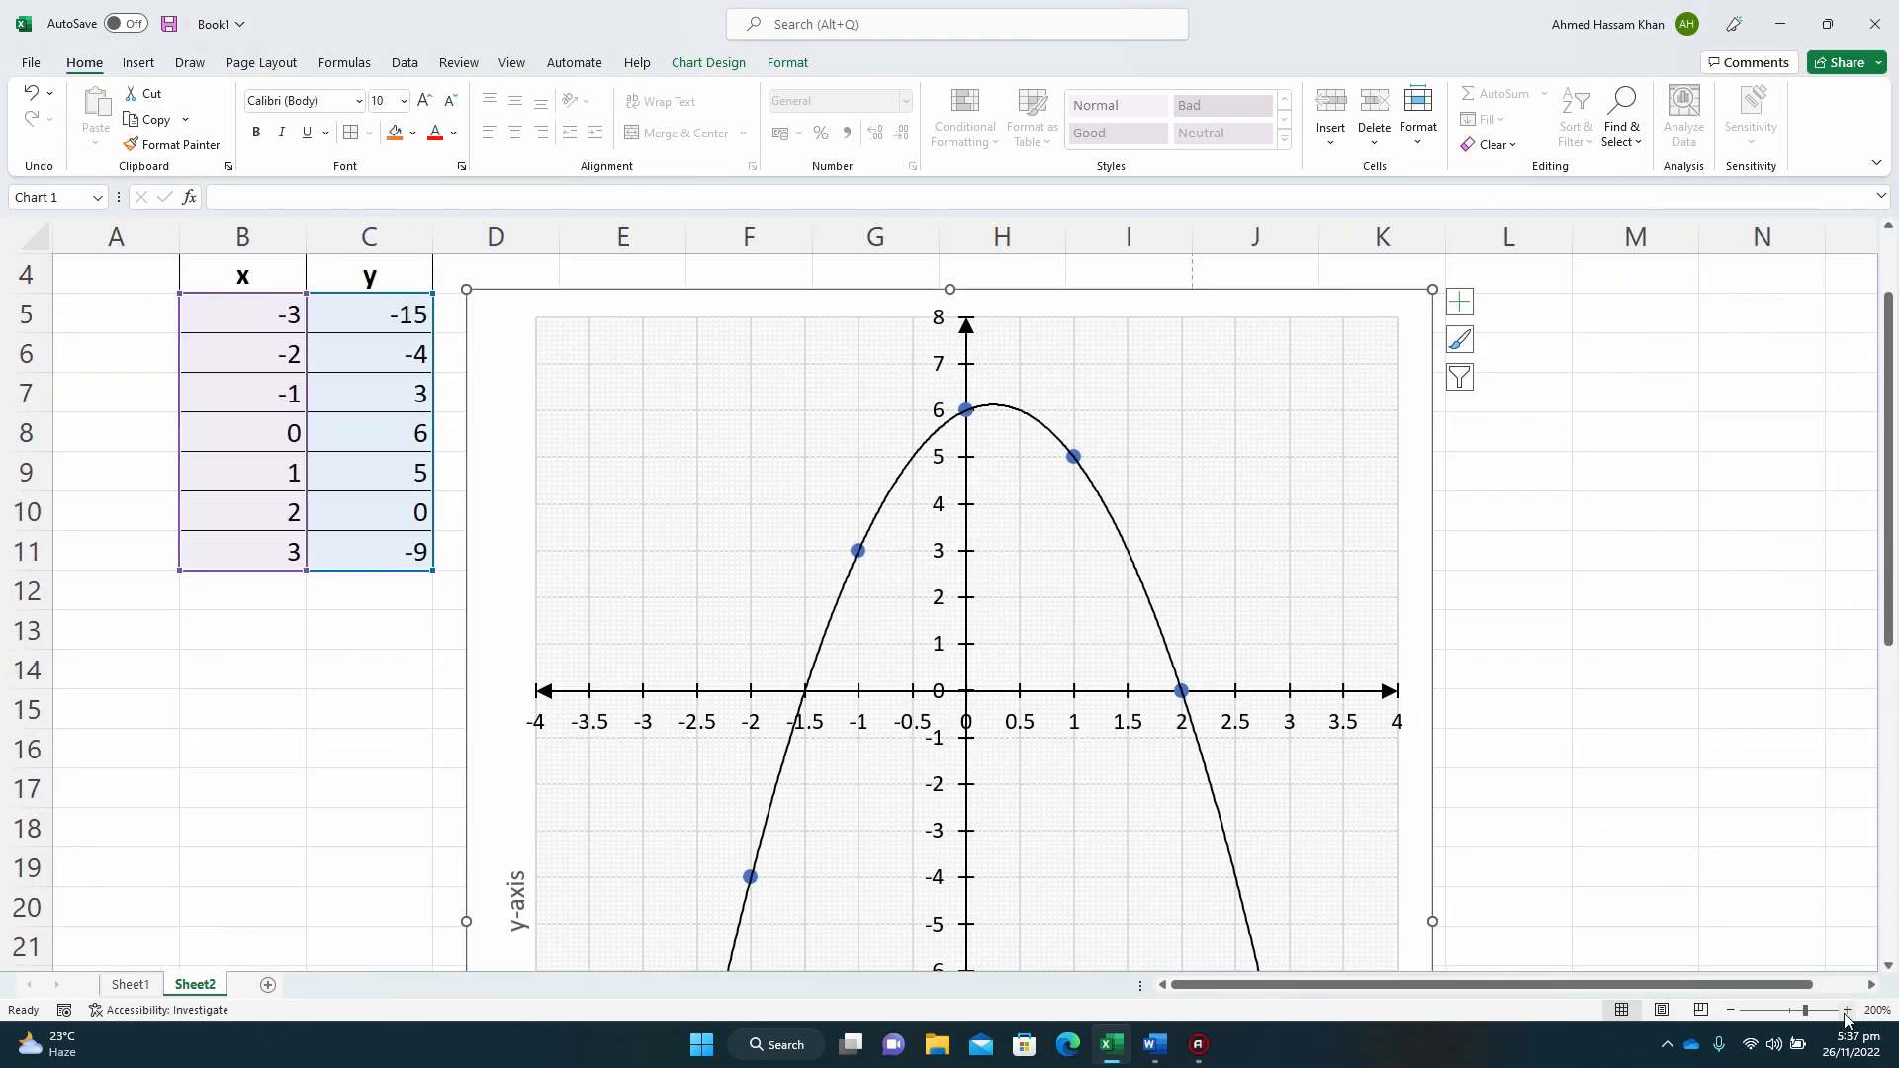
{"action": "left_click_drag", "start_coordinate": [1890, 559], "coordinate": [1885, 861]}
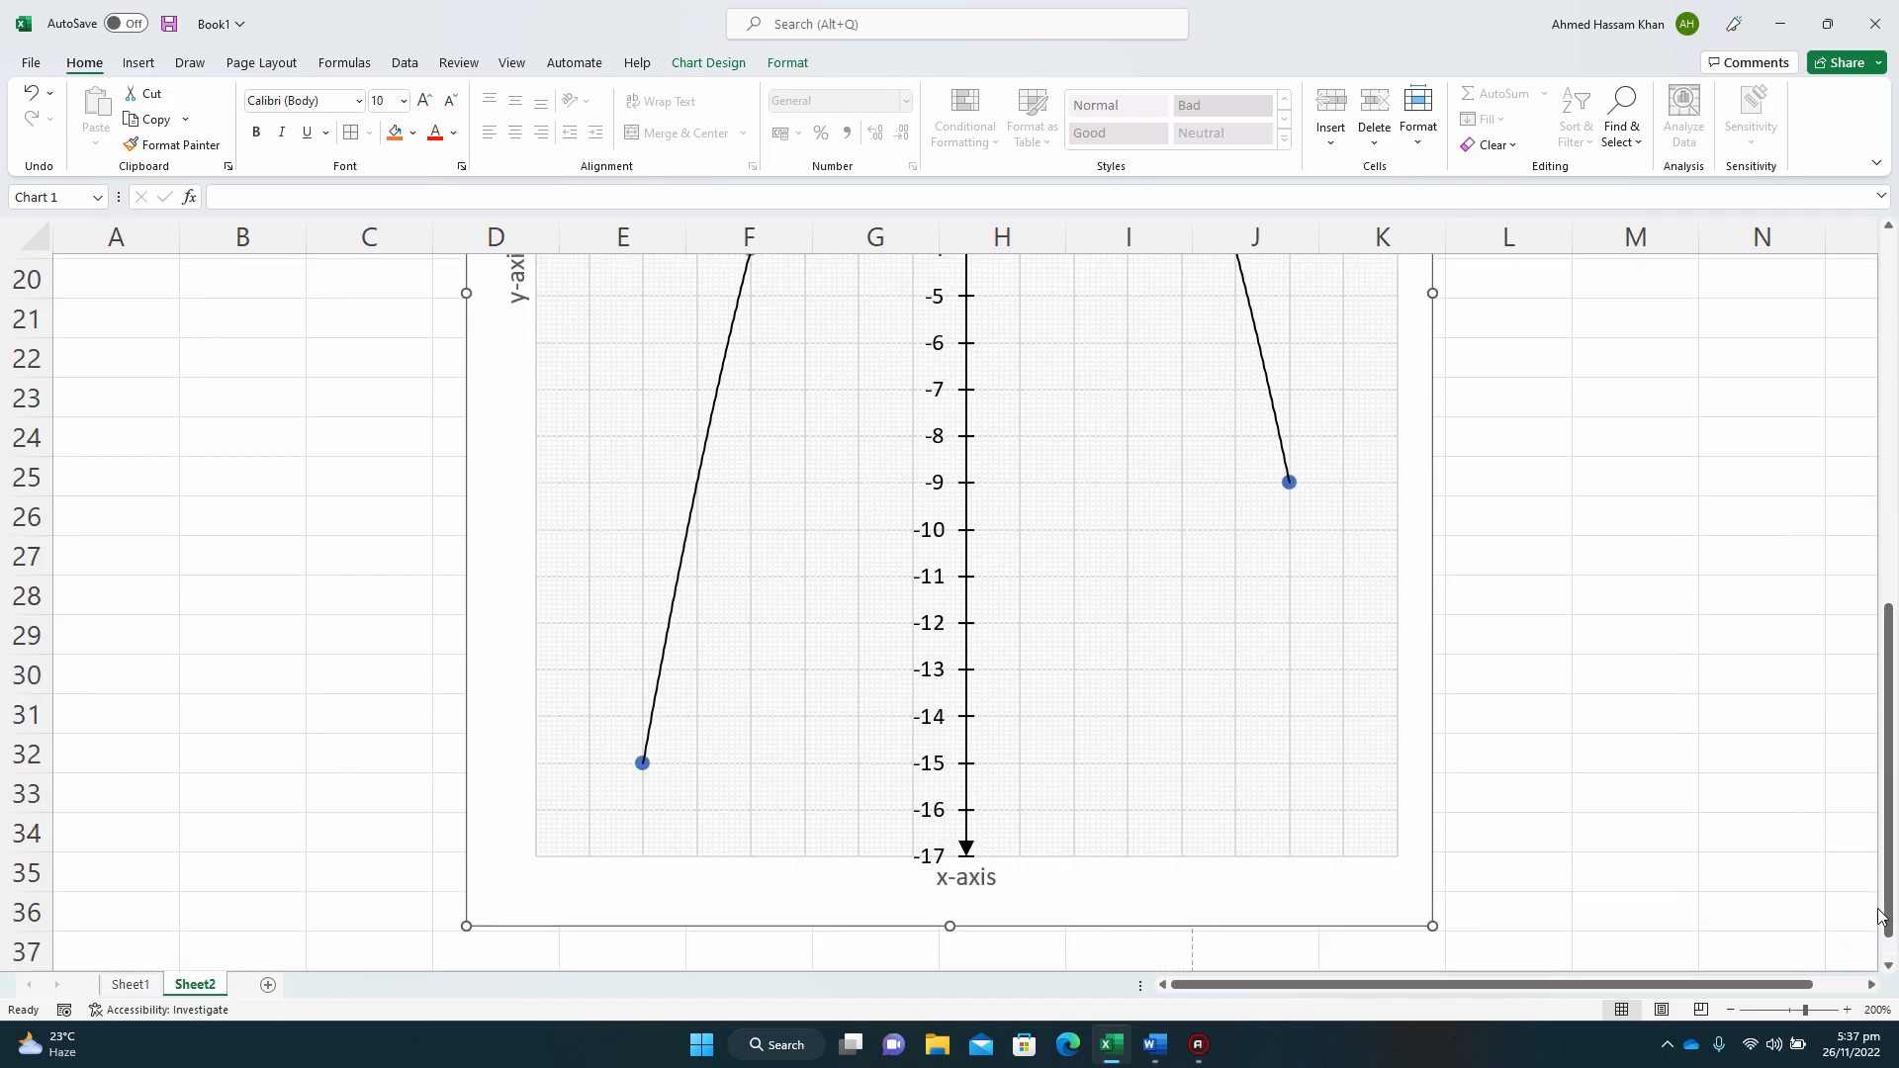
{"action": "left_click", "coordinate": [1730, 1010]}
{"action": "left_click", "coordinate": [1730, 1010]}
{"action": "left_click", "coordinate": [1730, 1009]}
{"action": "left_click", "coordinate": [1730, 1010]}
{"action": "left_click", "coordinate": [1730, 1010]}
{"action": "left_click", "coordinate": [1730, 1010]}
{"action": "left_click", "coordinate": [1730, 1010]}
{"action": "left_click", "coordinate": [1730, 1010]}
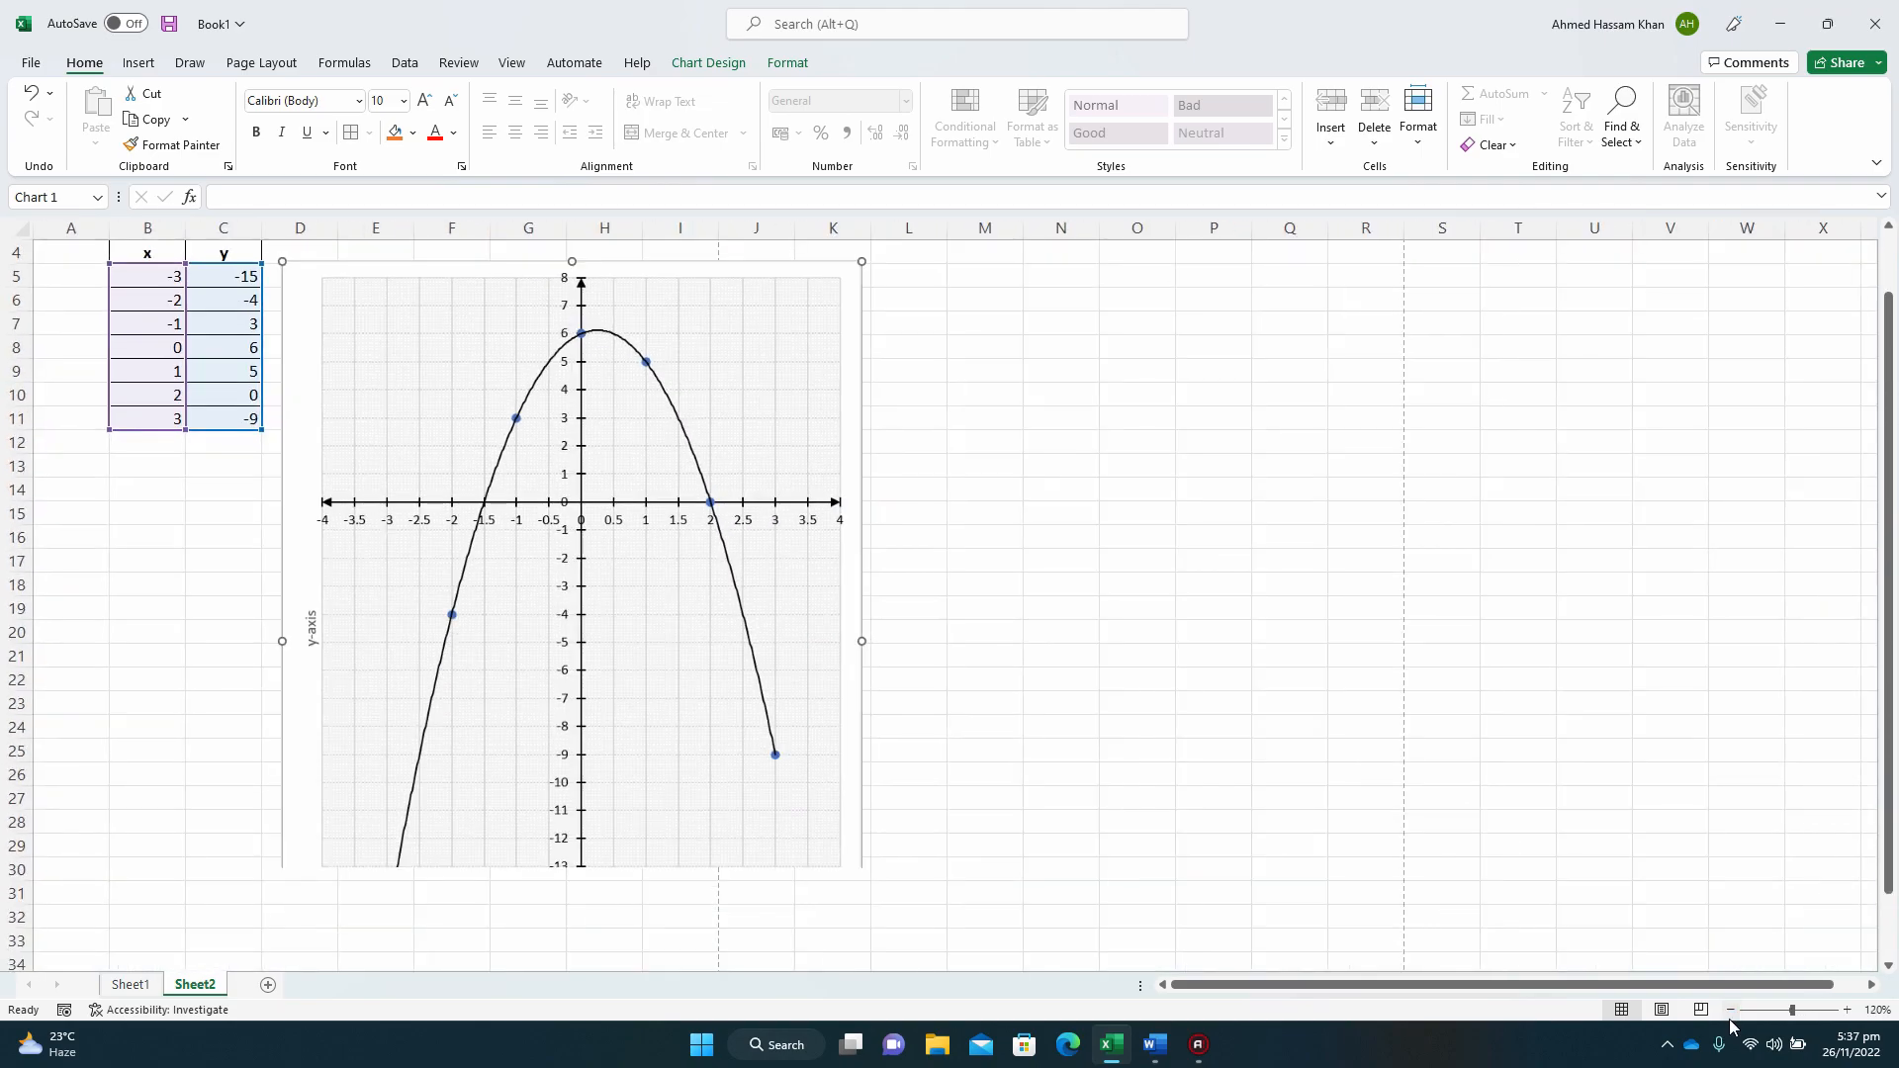
Step: Enlarge the chart further so it reaches column L and extends below row 42
{"action": "left_click", "coordinate": [1730, 1010]}
{"action": "left_click", "coordinate": [1730, 1010]}
{"action": "left_click", "coordinate": [1730, 1010]}
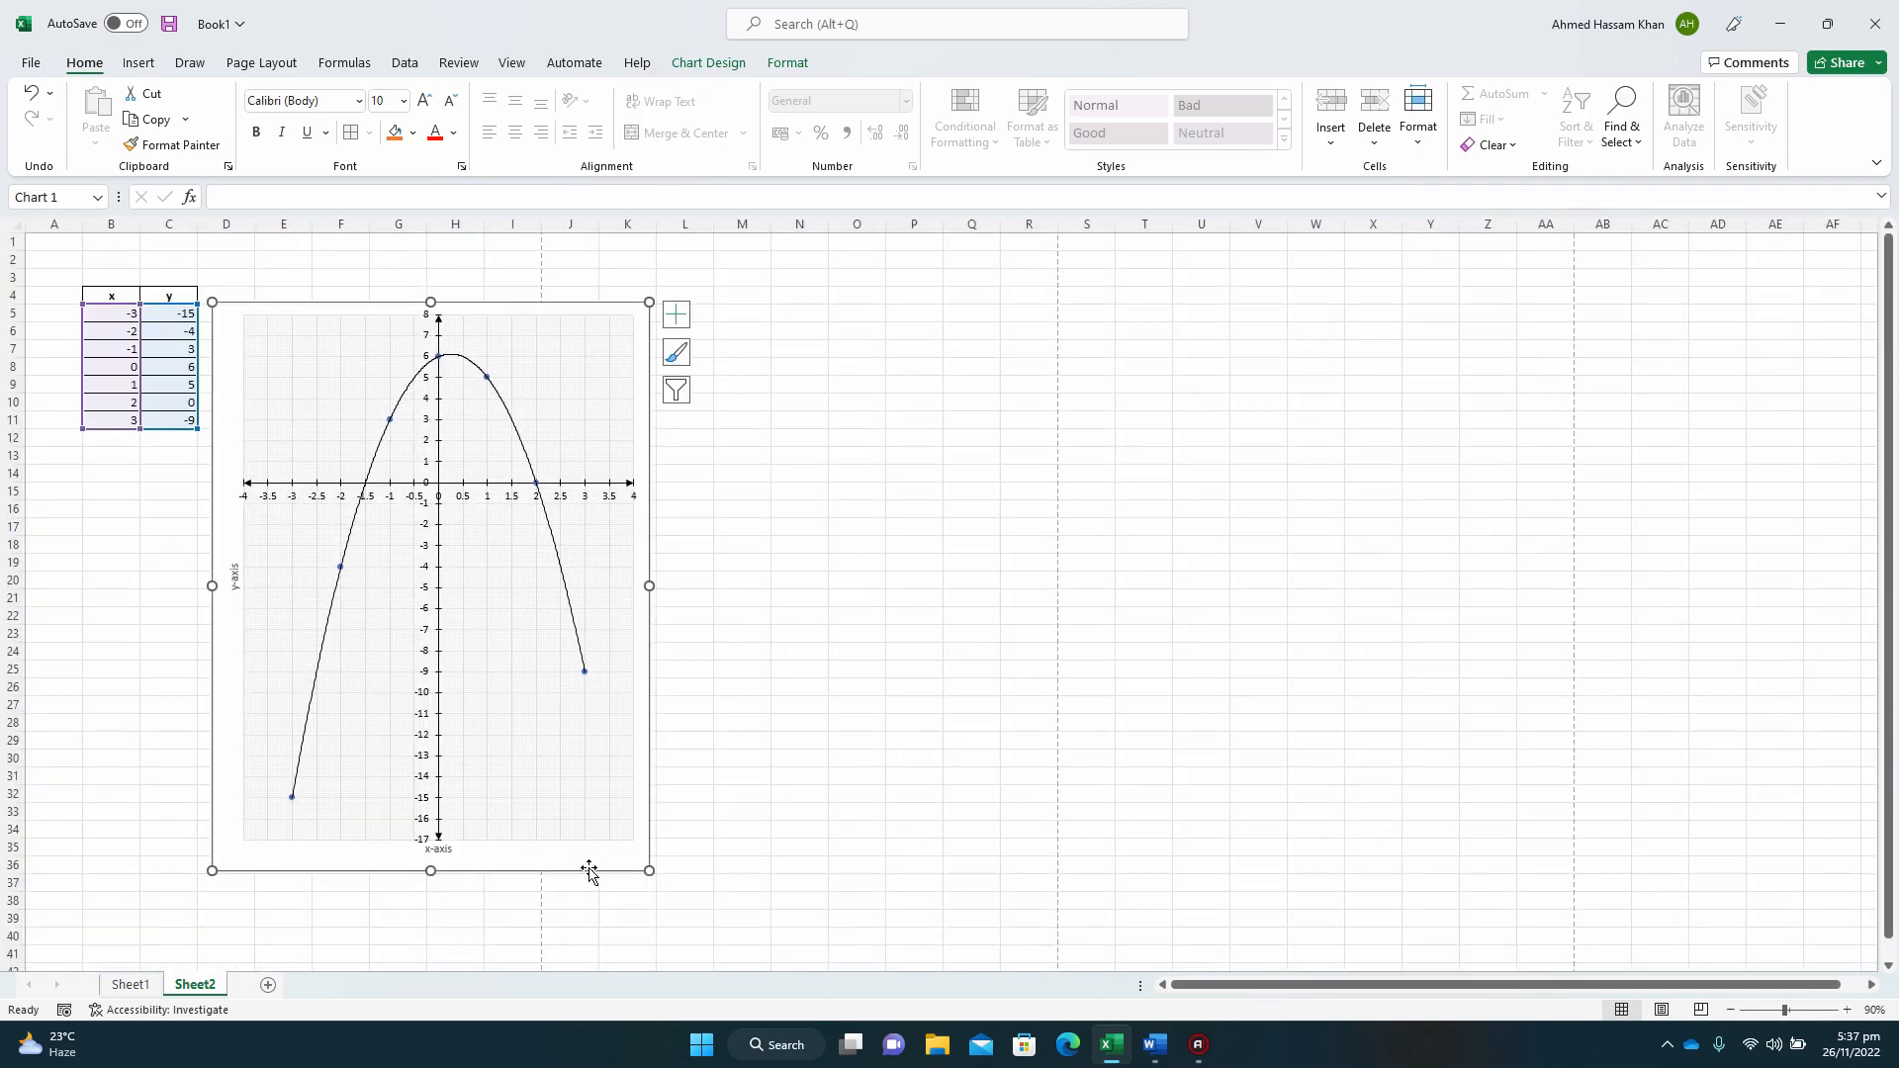
{"action": "left_click_drag", "start_coordinate": [648, 871], "coordinate": [689, 1029]}
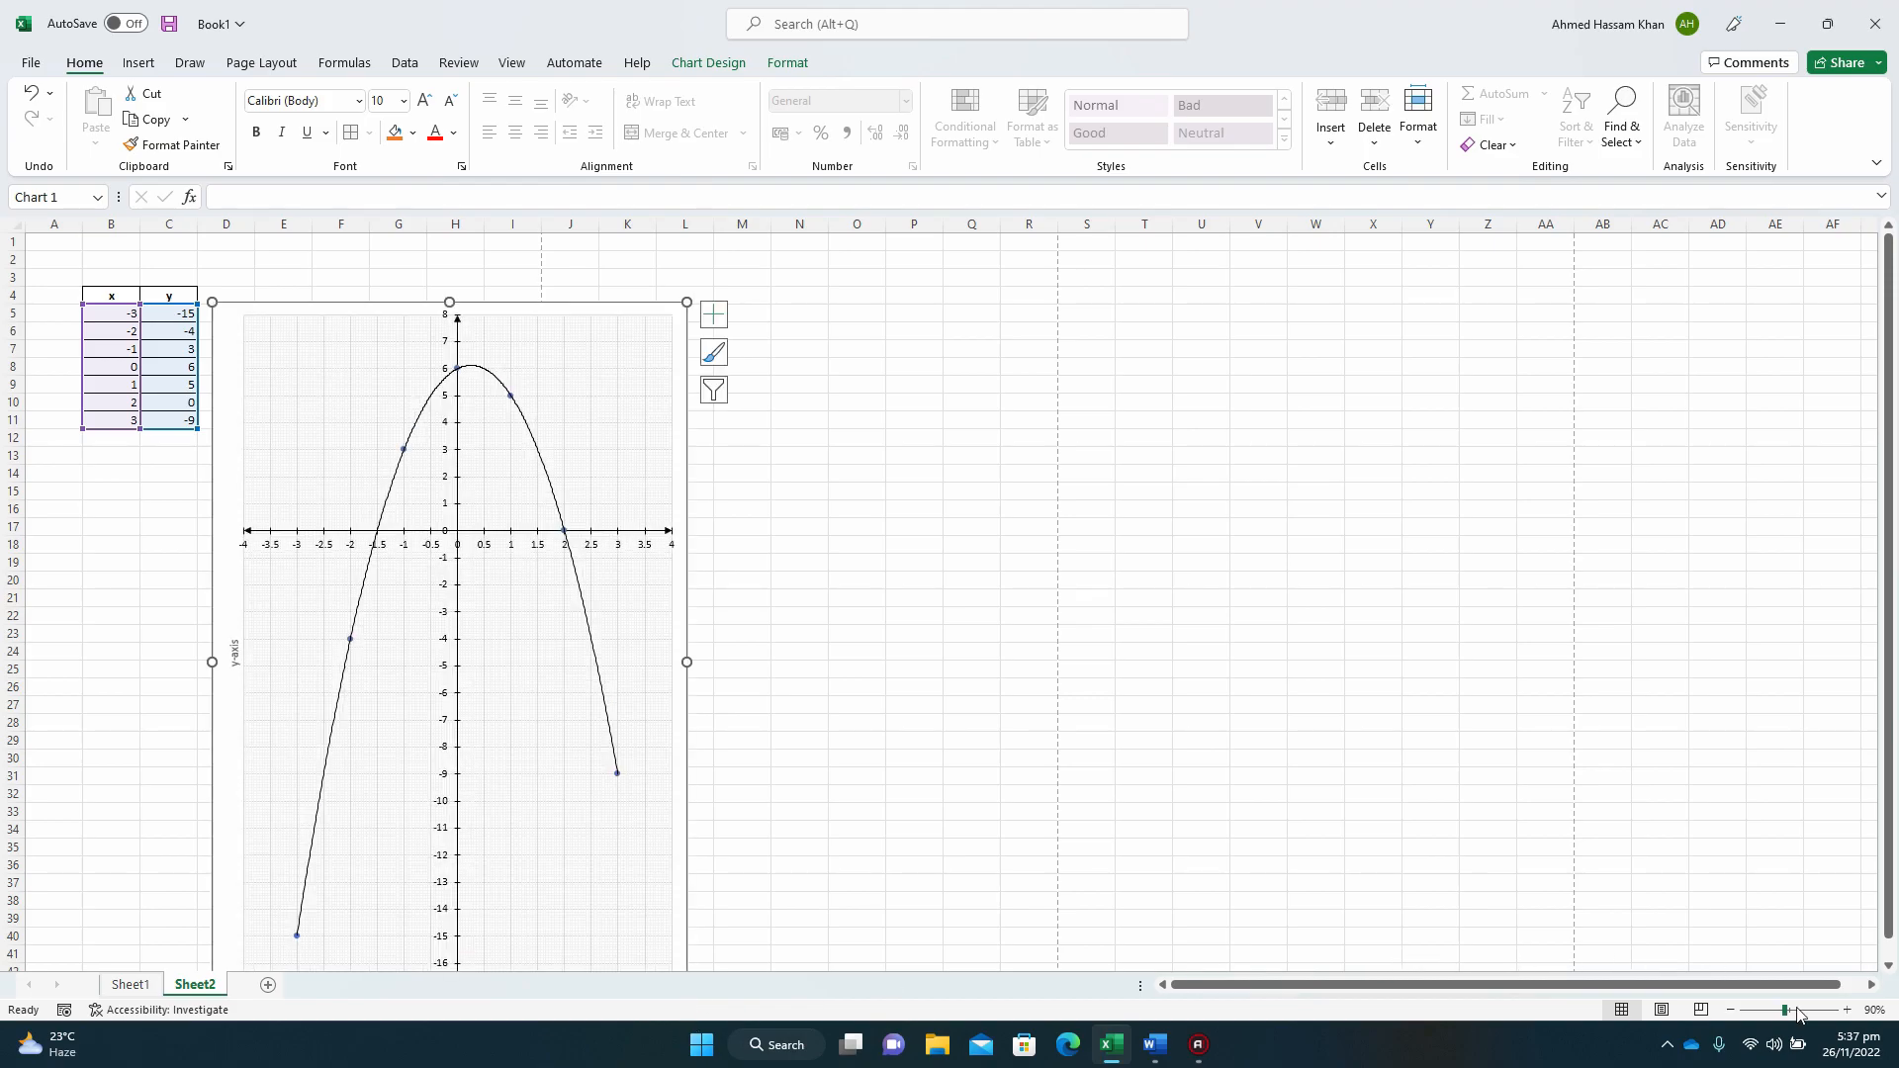
Step: Examine the resized chart's gridlines and axis labels at several magnifications up to 240%
{"action": "left_click", "coordinate": [1846, 1010]}
{"action": "left_click", "coordinate": [1846, 1010]}
{"action": "left_click", "coordinate": [1846, 1010]}
{"action": "left_click", "coordinate": [1846, 1010]}
{"action": "left_click", "coordinate": [1846, 1010]}
{"action": "left_click", "coordinate": [1846, 1010]}
{"action": "left_click", "coordinate": [1845, 1010]}
{"action": "left_click", "coordinate": [1846, 1010]}
{"action": "left_click", "coordinate": [1846, 1010]}
{"action": "left_click", "coordinate": [1846, 1010]}
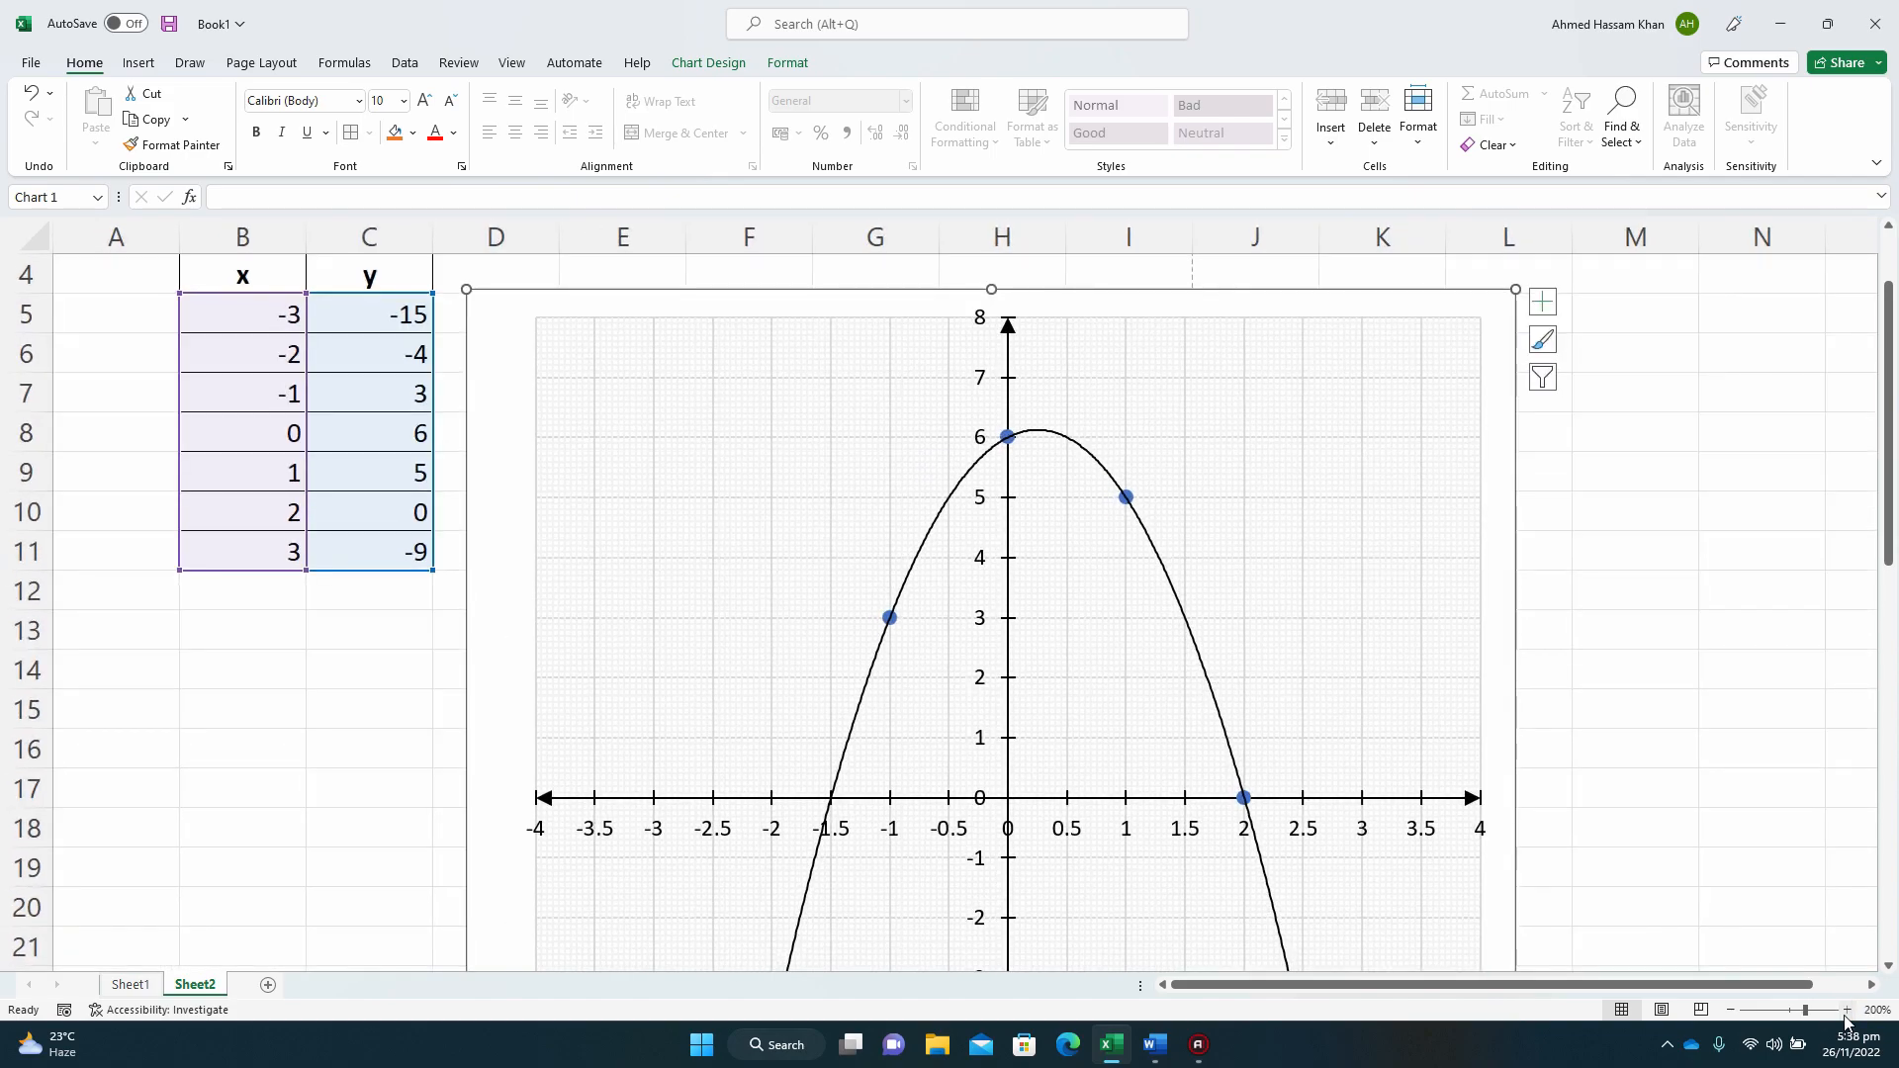
{"action": "left_click", "coordinate": [1846, 1010]}
{"action": "left_click", "coordinate": [1846, 1010]}
{"action": "left_click", "coordinate": [1845, 1010]}
{"action": "left_click", "coordinate": [1846, 1013]}
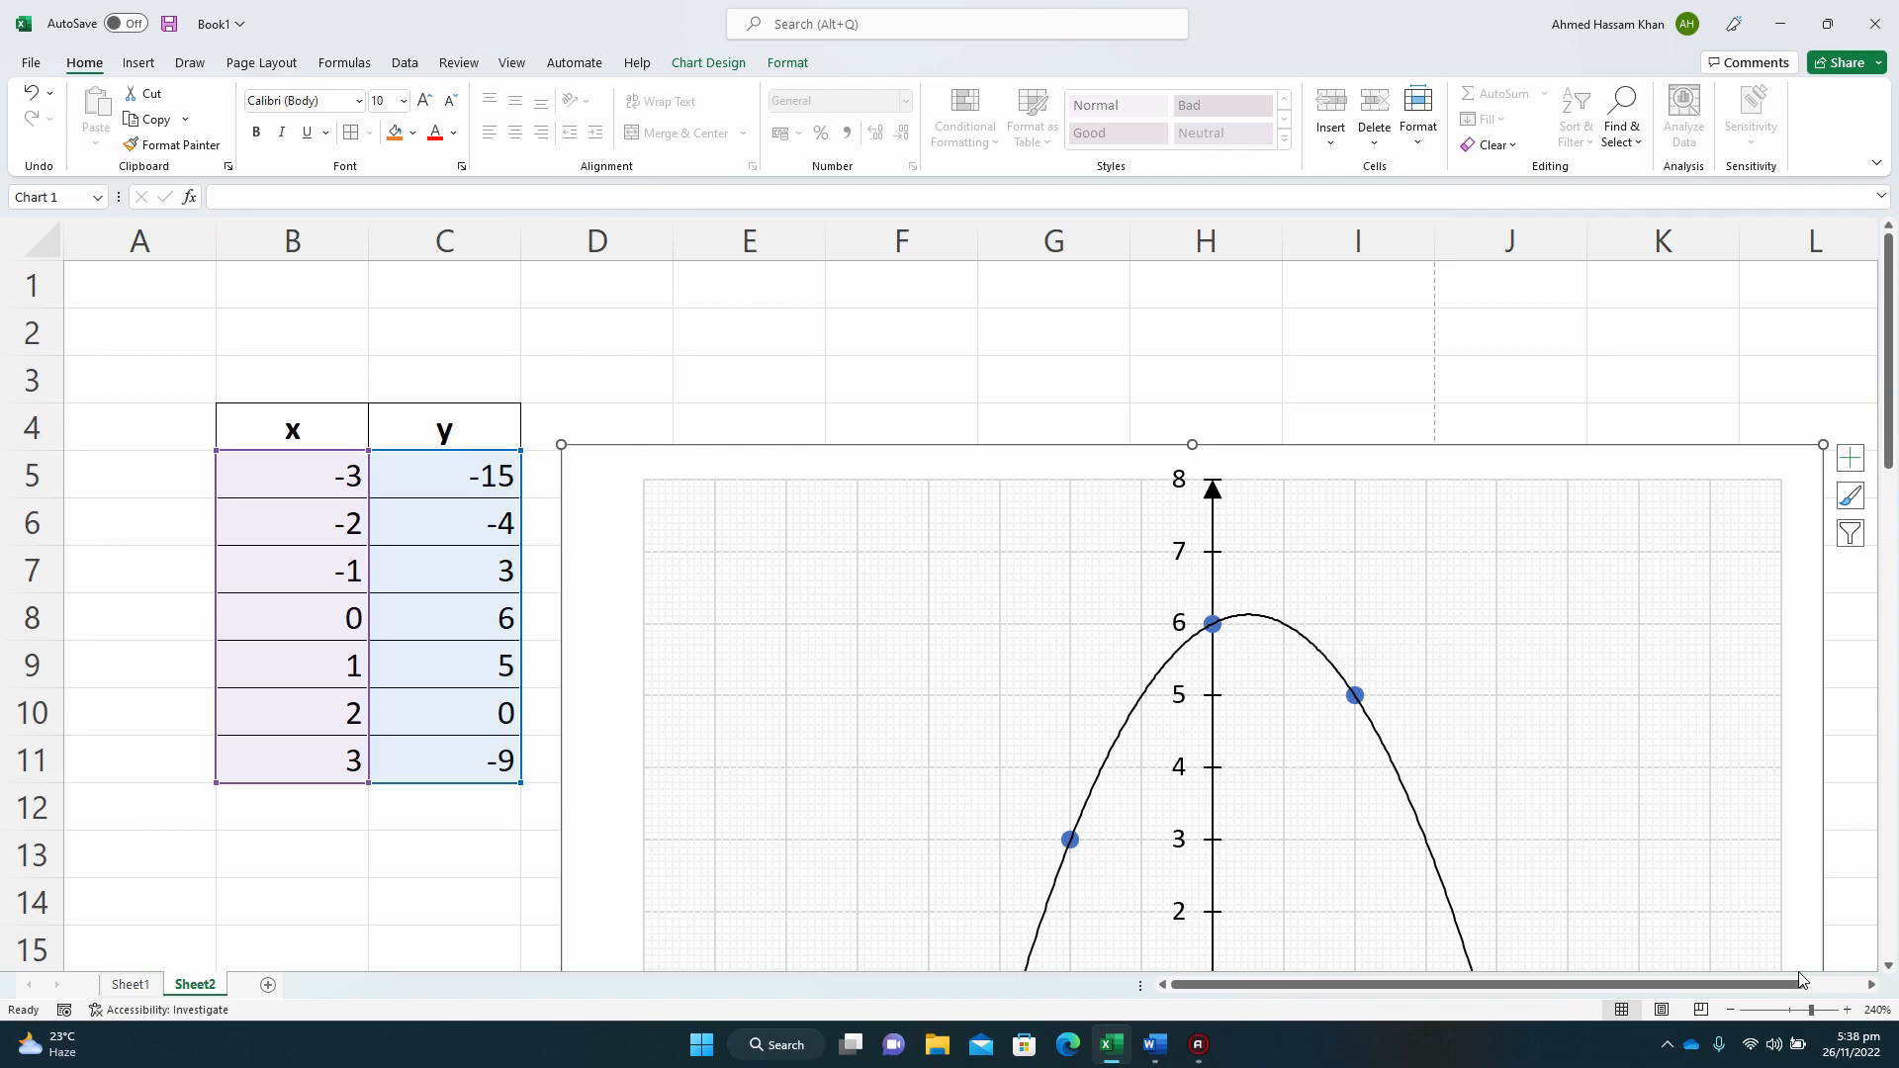
{"action": "left_click", "coordinate": [1731, 1010]}
{"action": "left_click", "coordinate": [1731, 1010]}
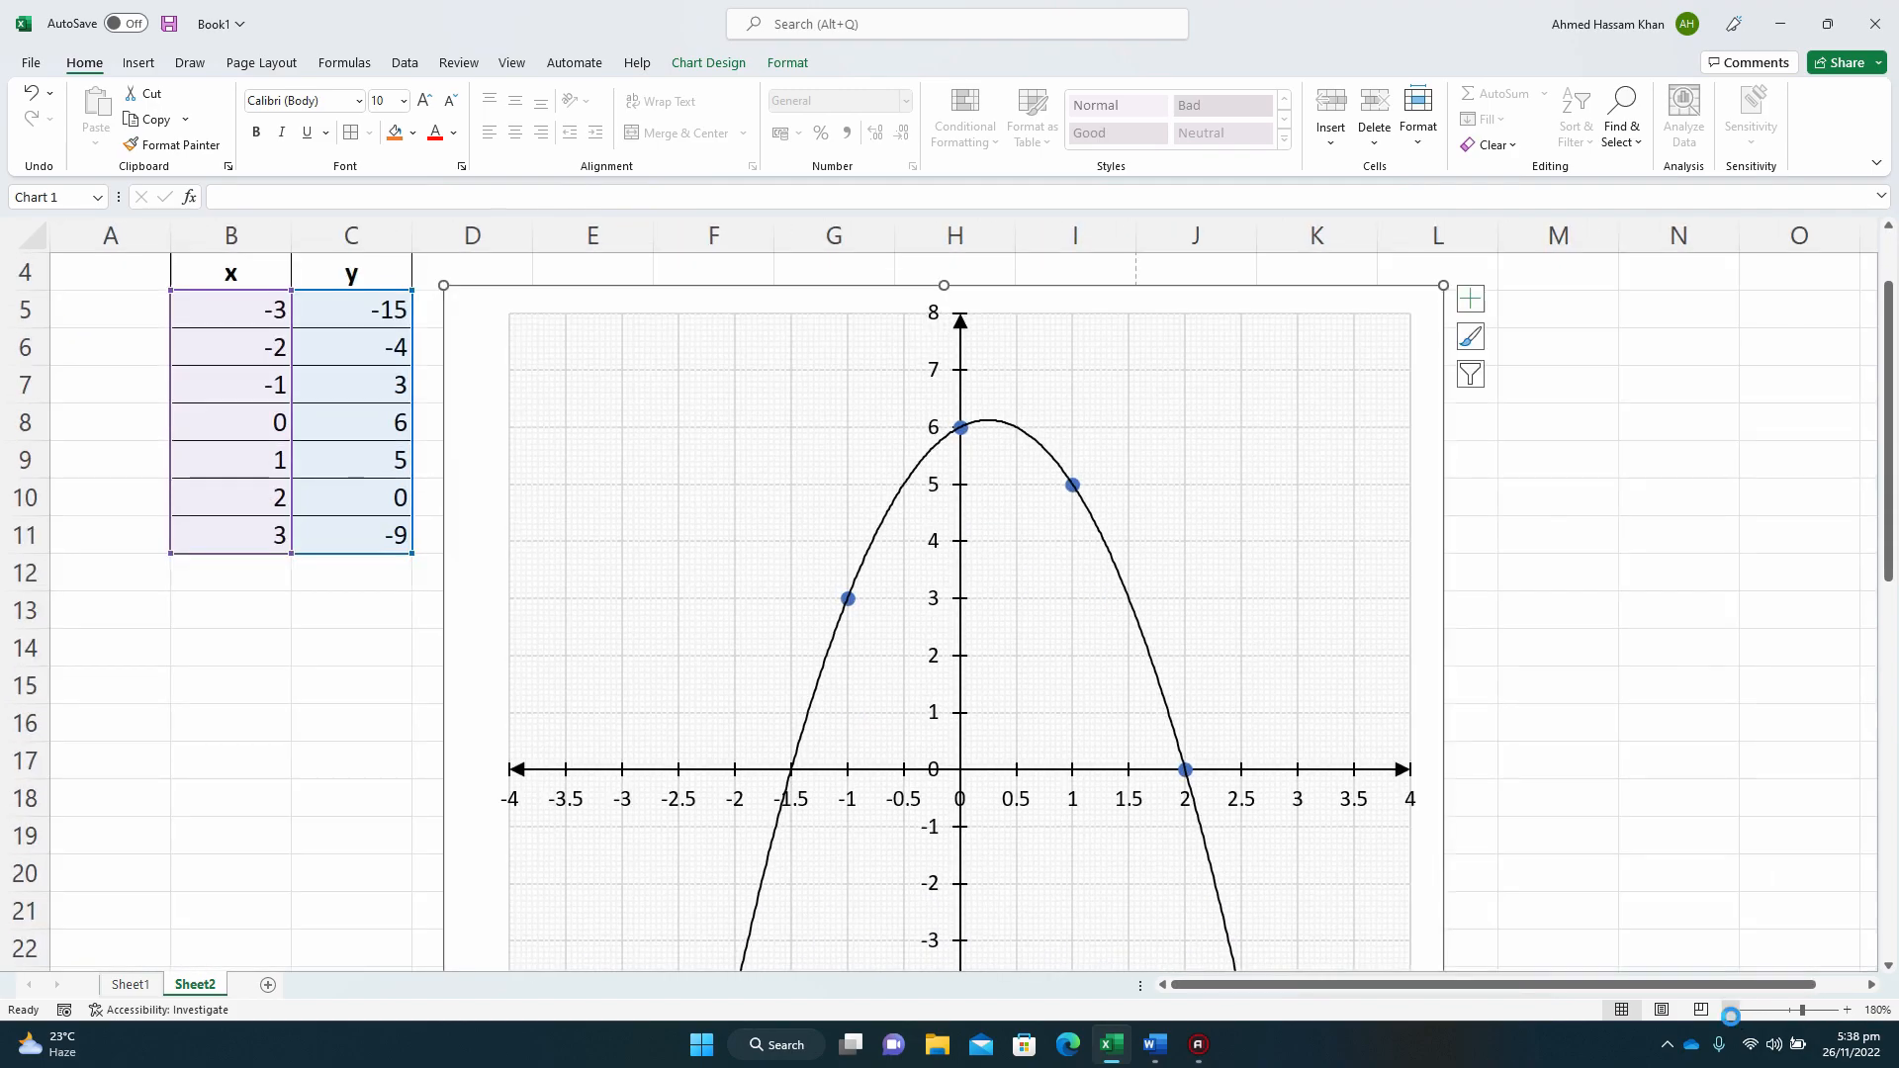
{"action": "left_click", "coordinate": [1732, 1010]}
{"action": "left_click", "coordinate": [1732, 1013]}
{"action": "left_click", "coordinate": [1732, 1013]}
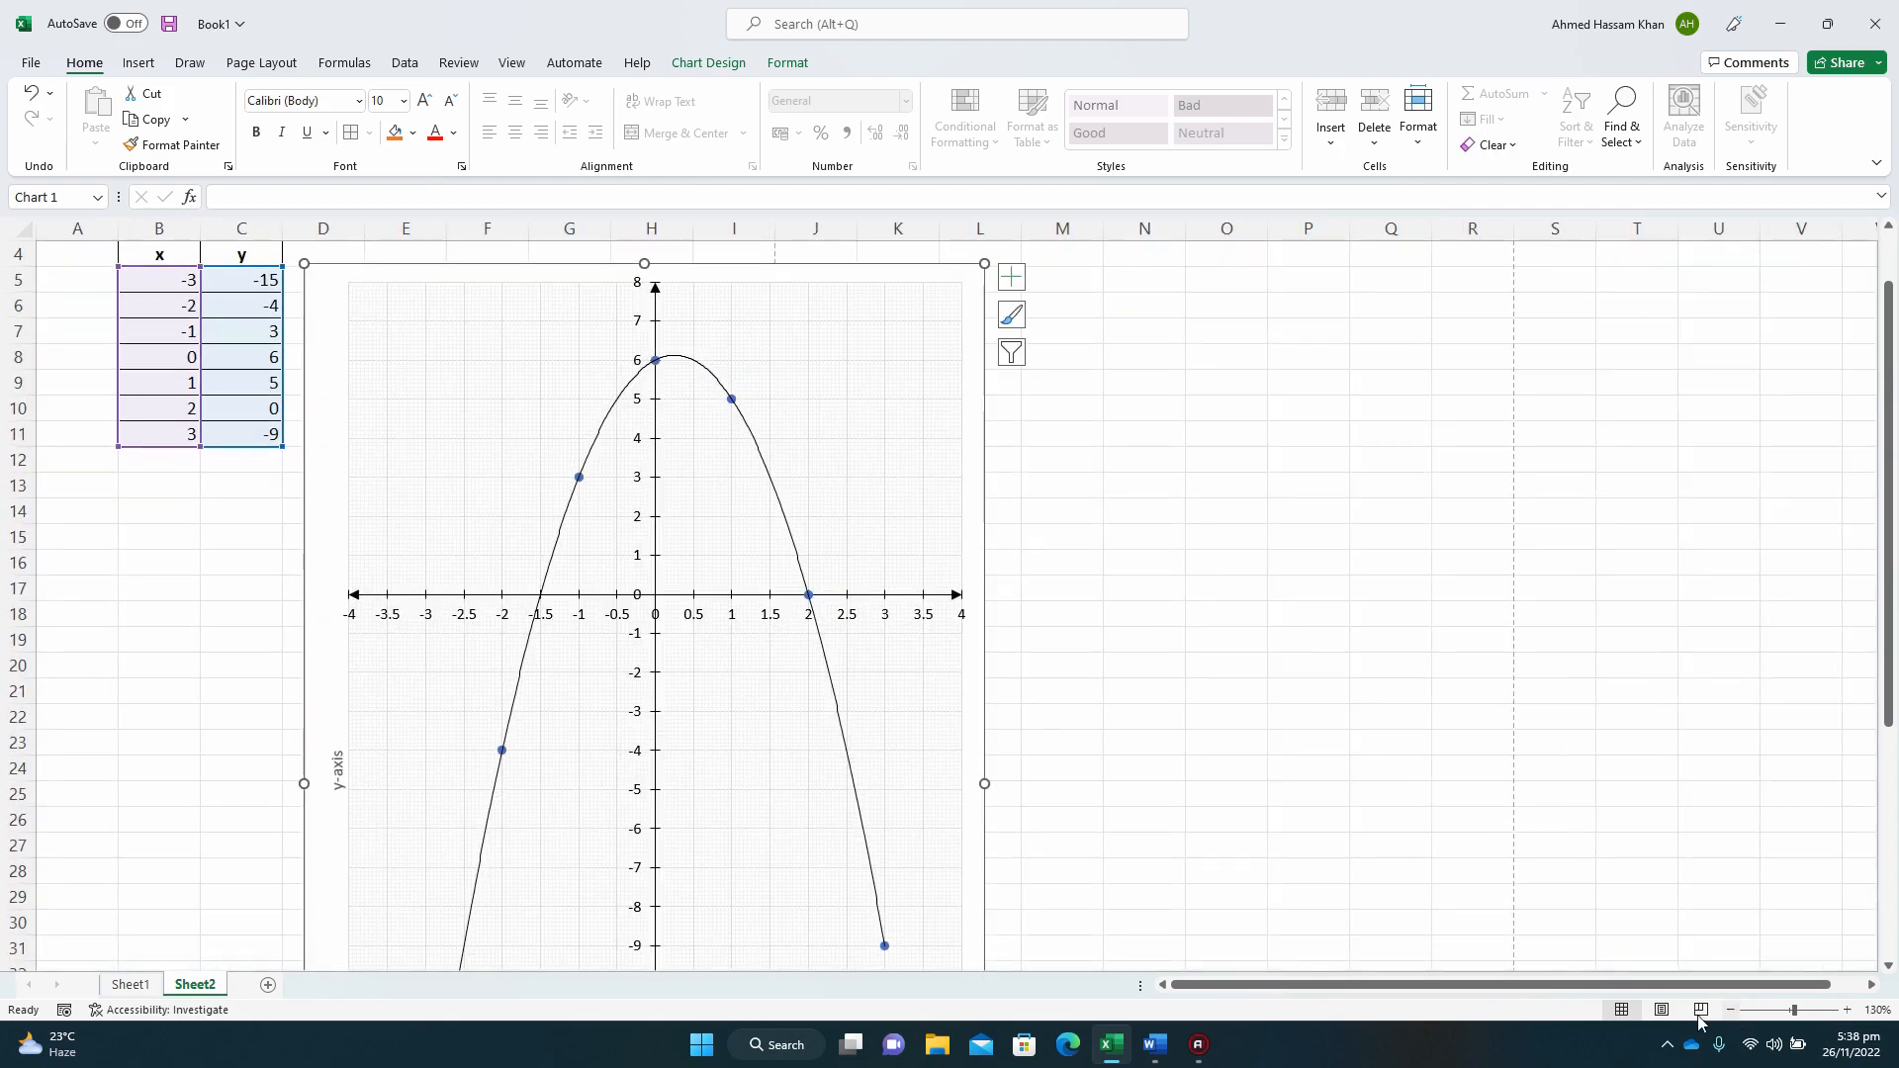
Step: Check the estimation questions in the Word document and examine the curve in Excel near x = 0.4 to read its y value
{"action": "left_click", "coordinate": [1165, 1050]}
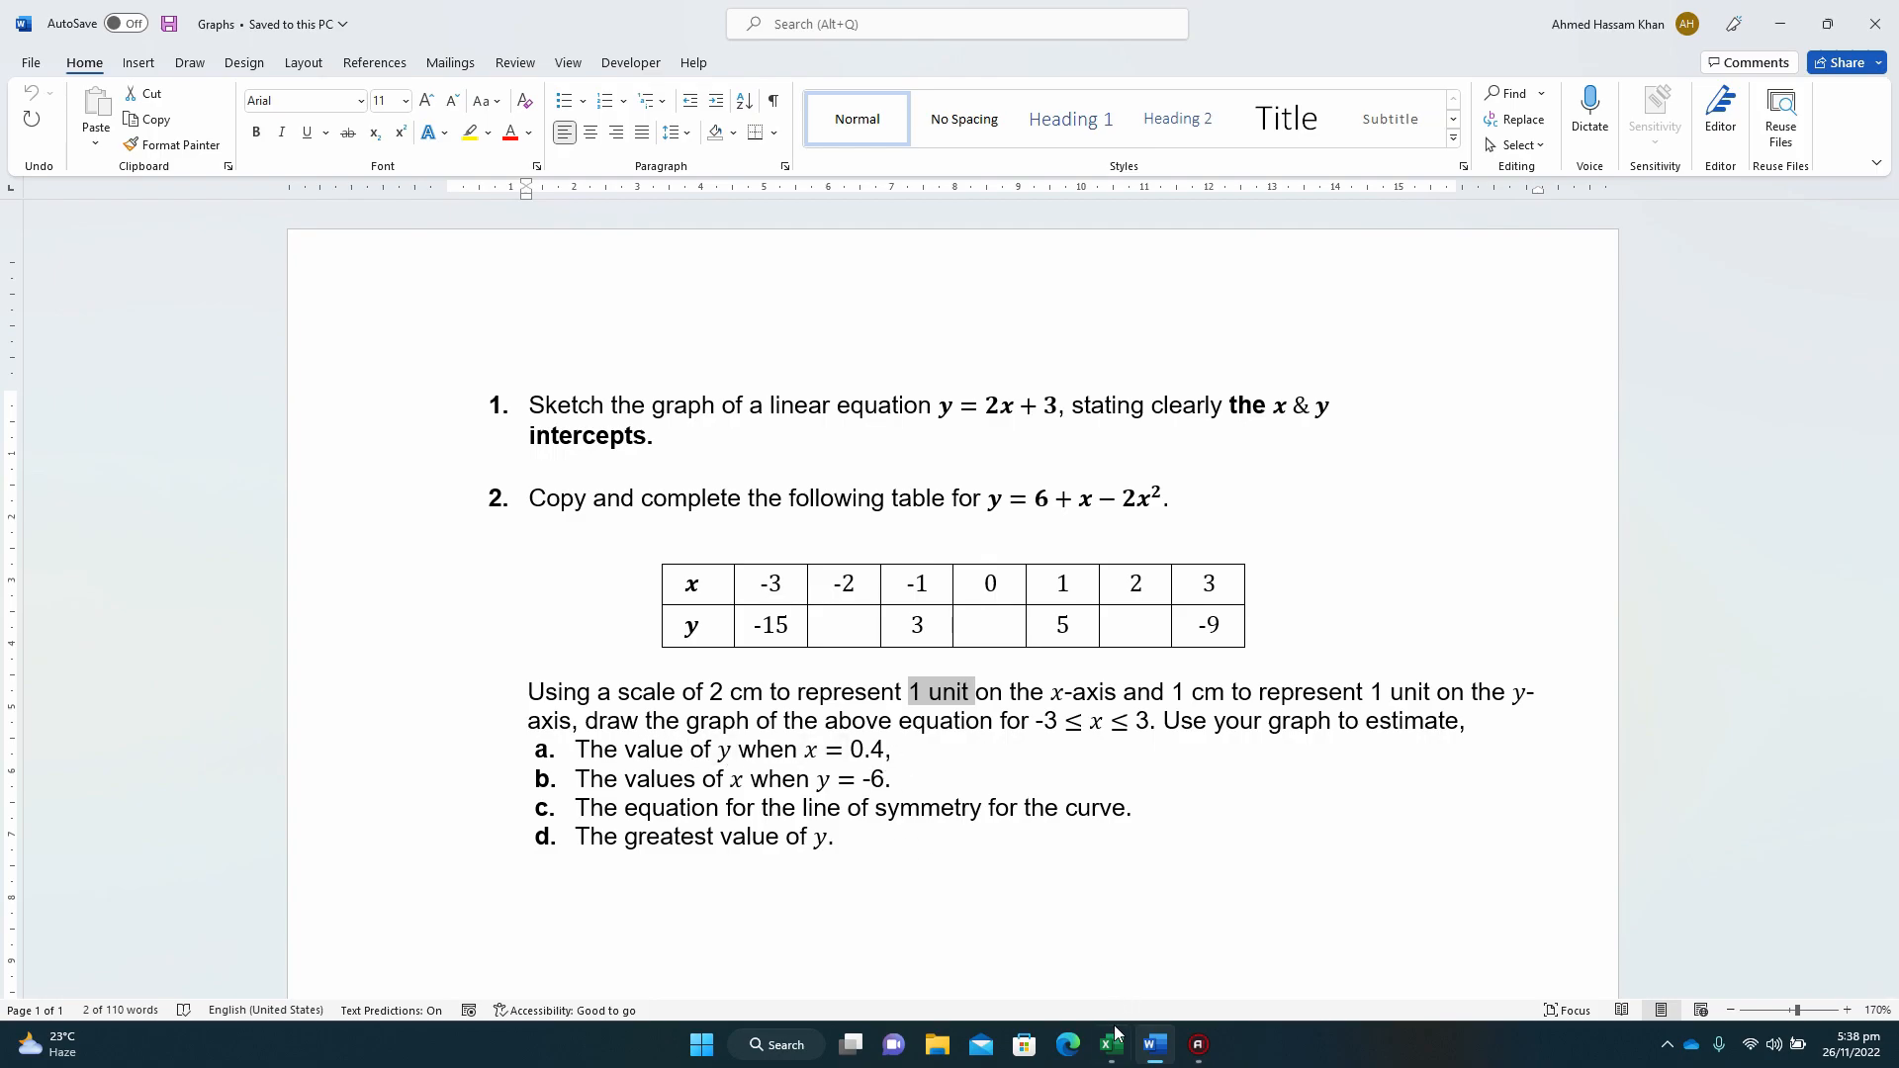
{"action": "mouse_move", "coordinate": [1116, 1035]}
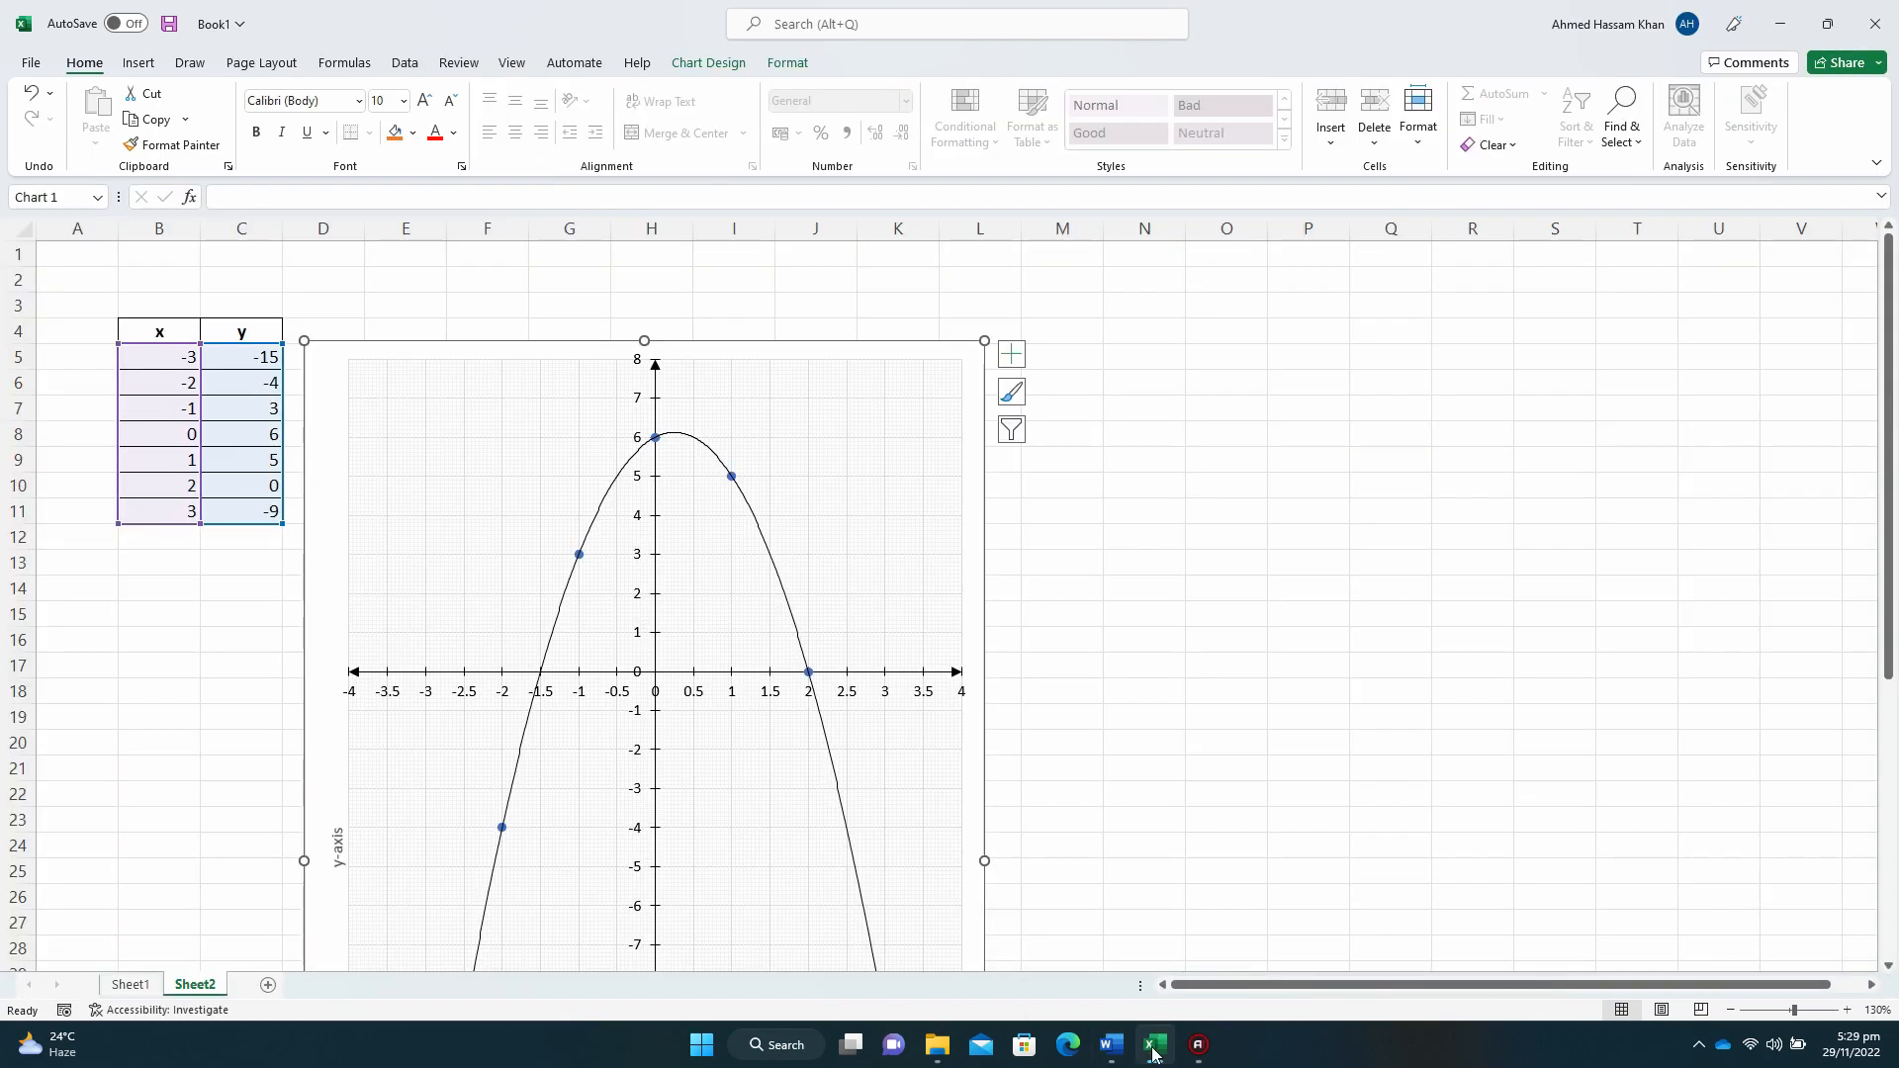
{"action": "left_click", "coordinate": [1846, 1010]}
{"action": "left_click", "coordinate": [1846, 1010]}
{"action": "left_click", "coordinate": [1846, 1010]}
{"action": "left_click", "coordinate": [1846, 1010]}
{"action": "left_click", "coordinate": [1846, 1010]}
{"action": "left_click", "coordinate": [1846, 1010]}
{"action": "left_click", "coordinate": [1846, 1010]}
{"action": "left_click", "coordinate": [1846, 1010]}
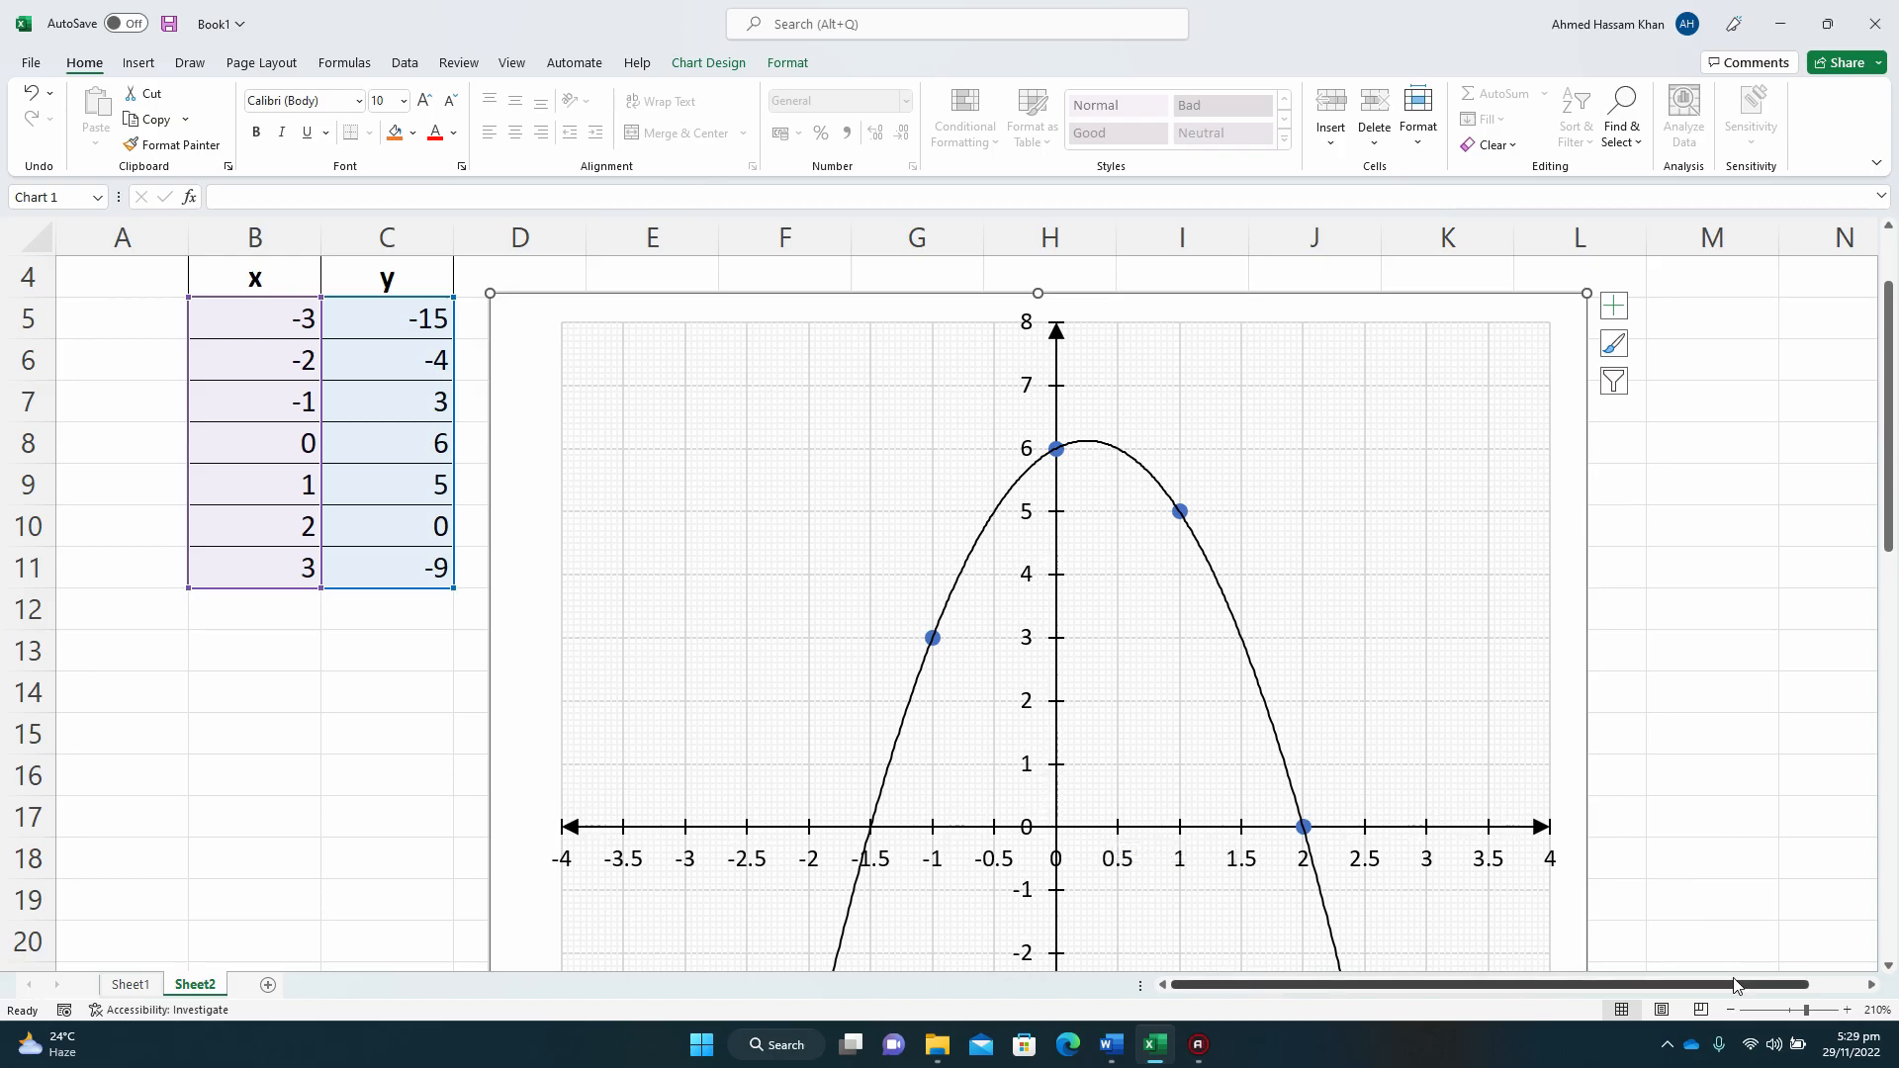
{"action": "left_click", "coordinate": [1847, 1010]}
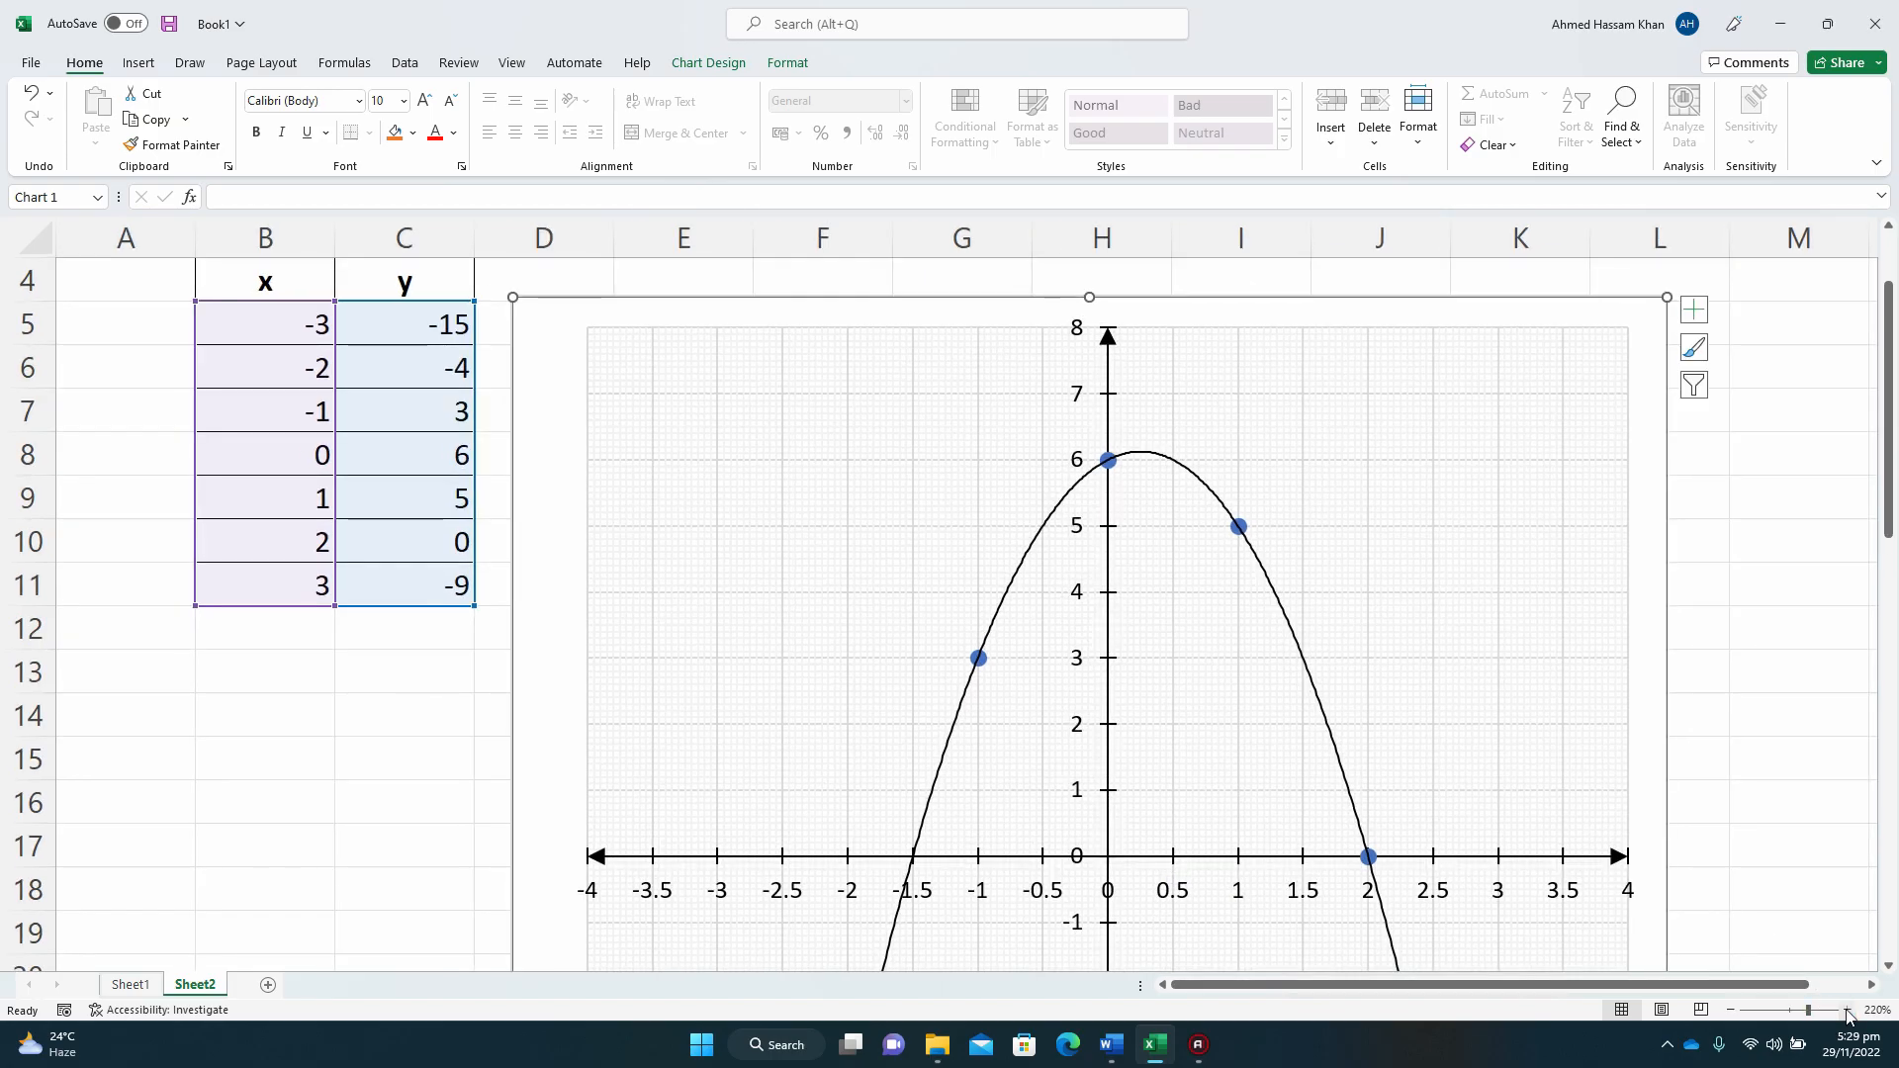
{"action": "left_click", "coordinate": [1847, 1010]}
{"action": "left_click", "coordinate": [1847, 1010]}
{"action": "left_click", "coordinate": [1847, 1010]}
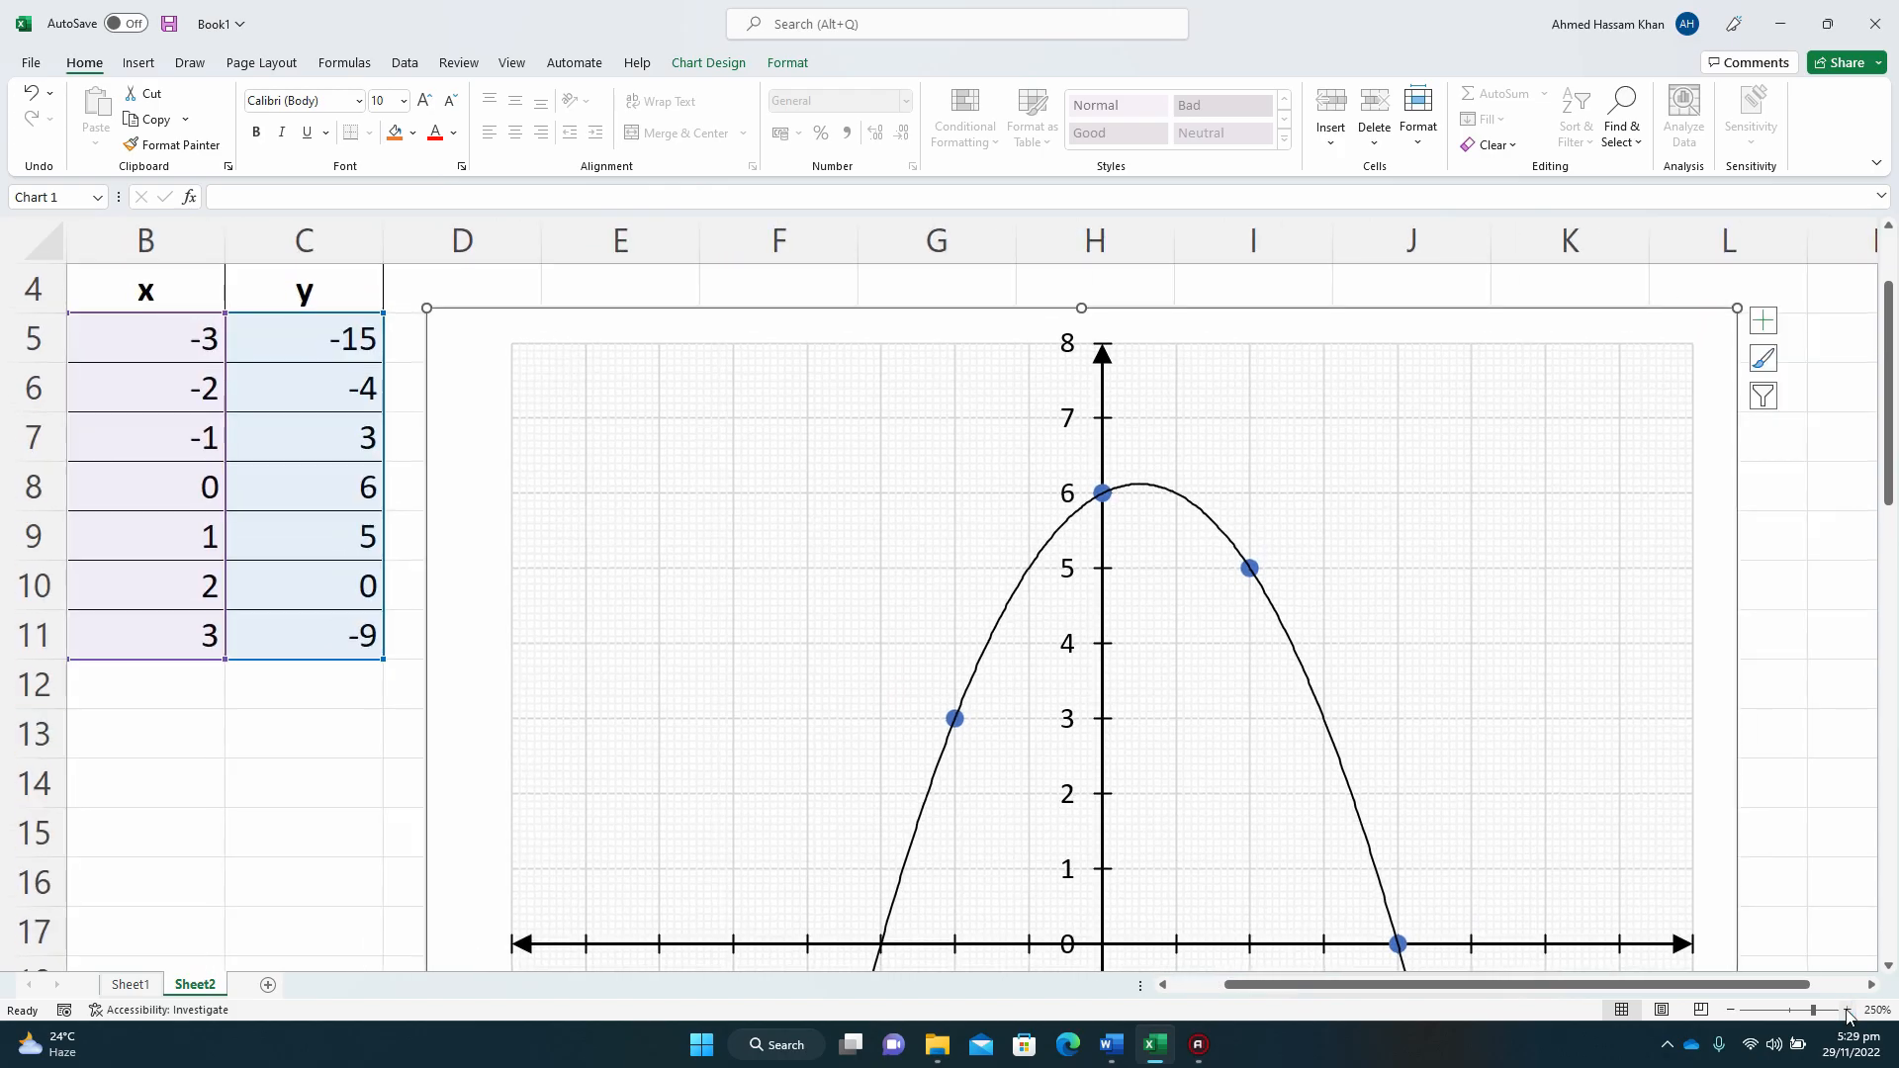
{"action": "left_click", "coordinate": [1846, 1010]}
{"action": "left_click", "coordinate": [1847, 1010]}
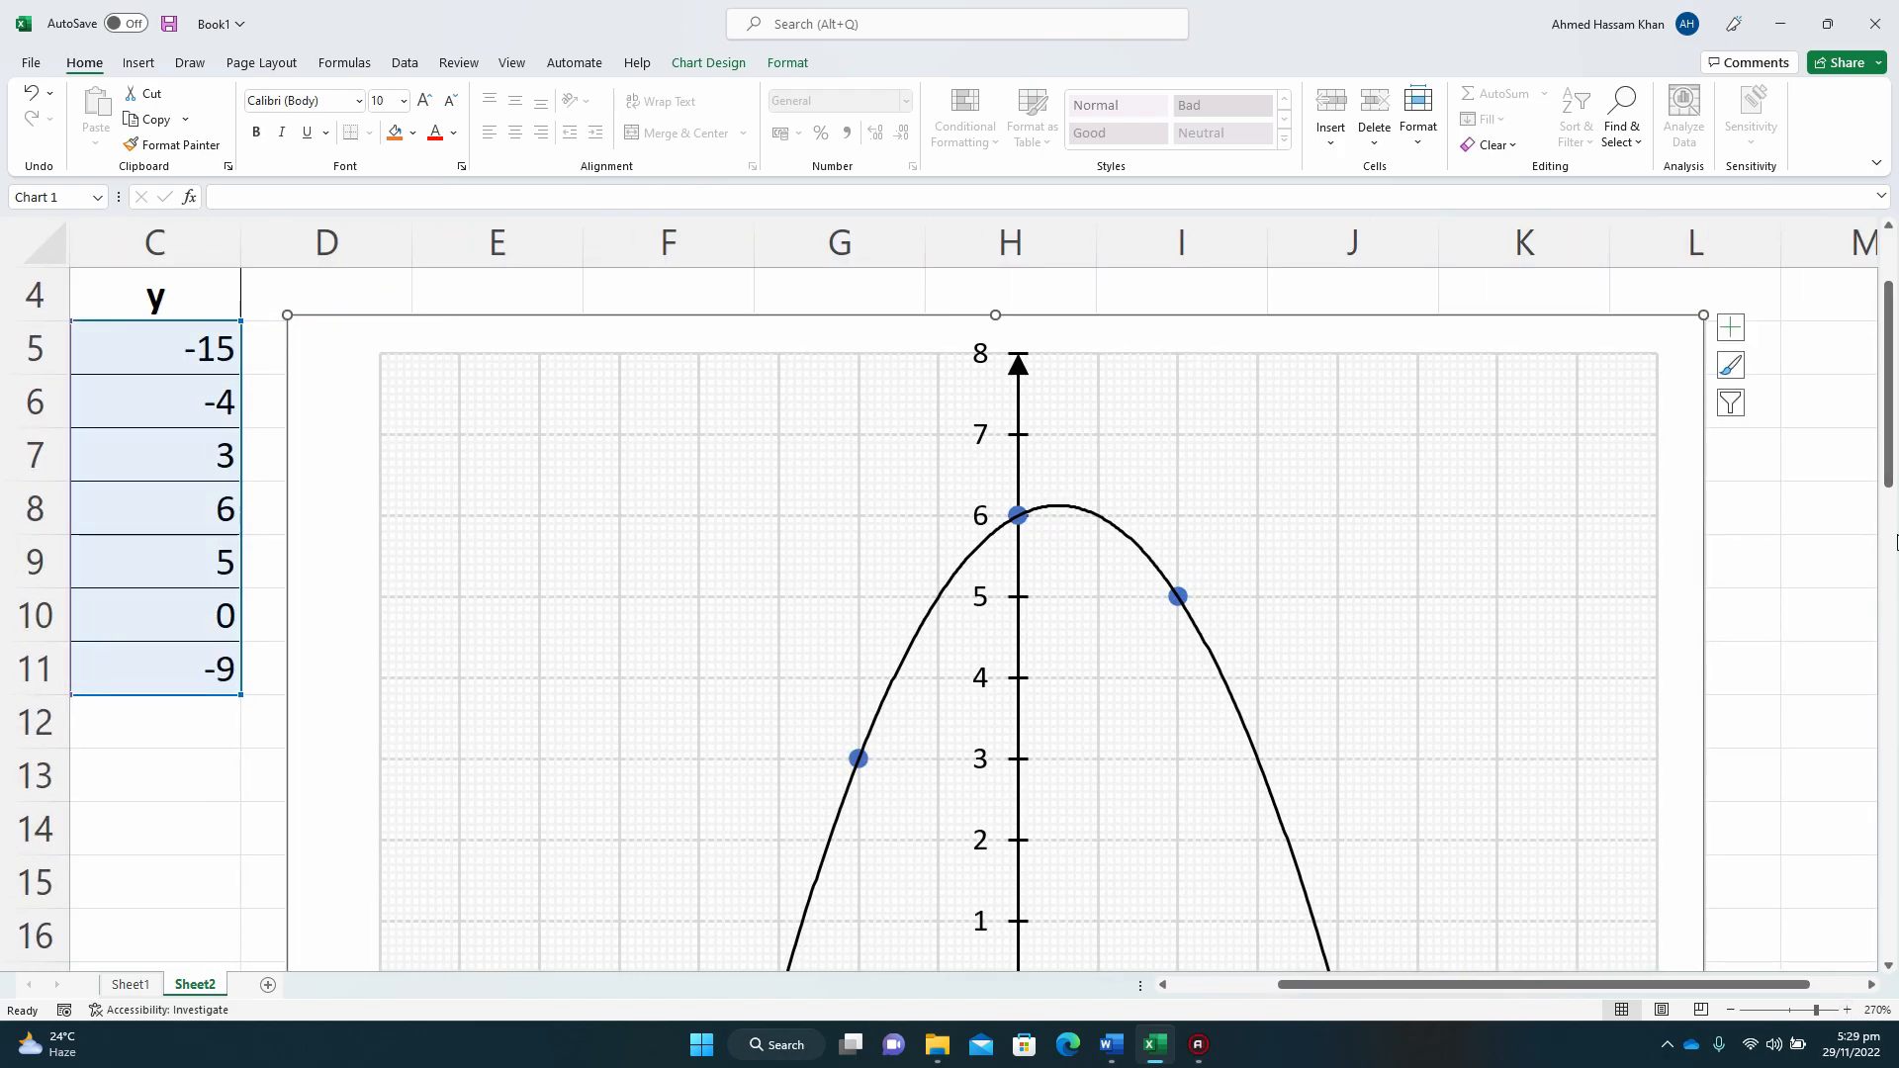
{"action": "left_click_drag", "start_coordinate": [1886, 460], "coordinate": [1887, 485]}
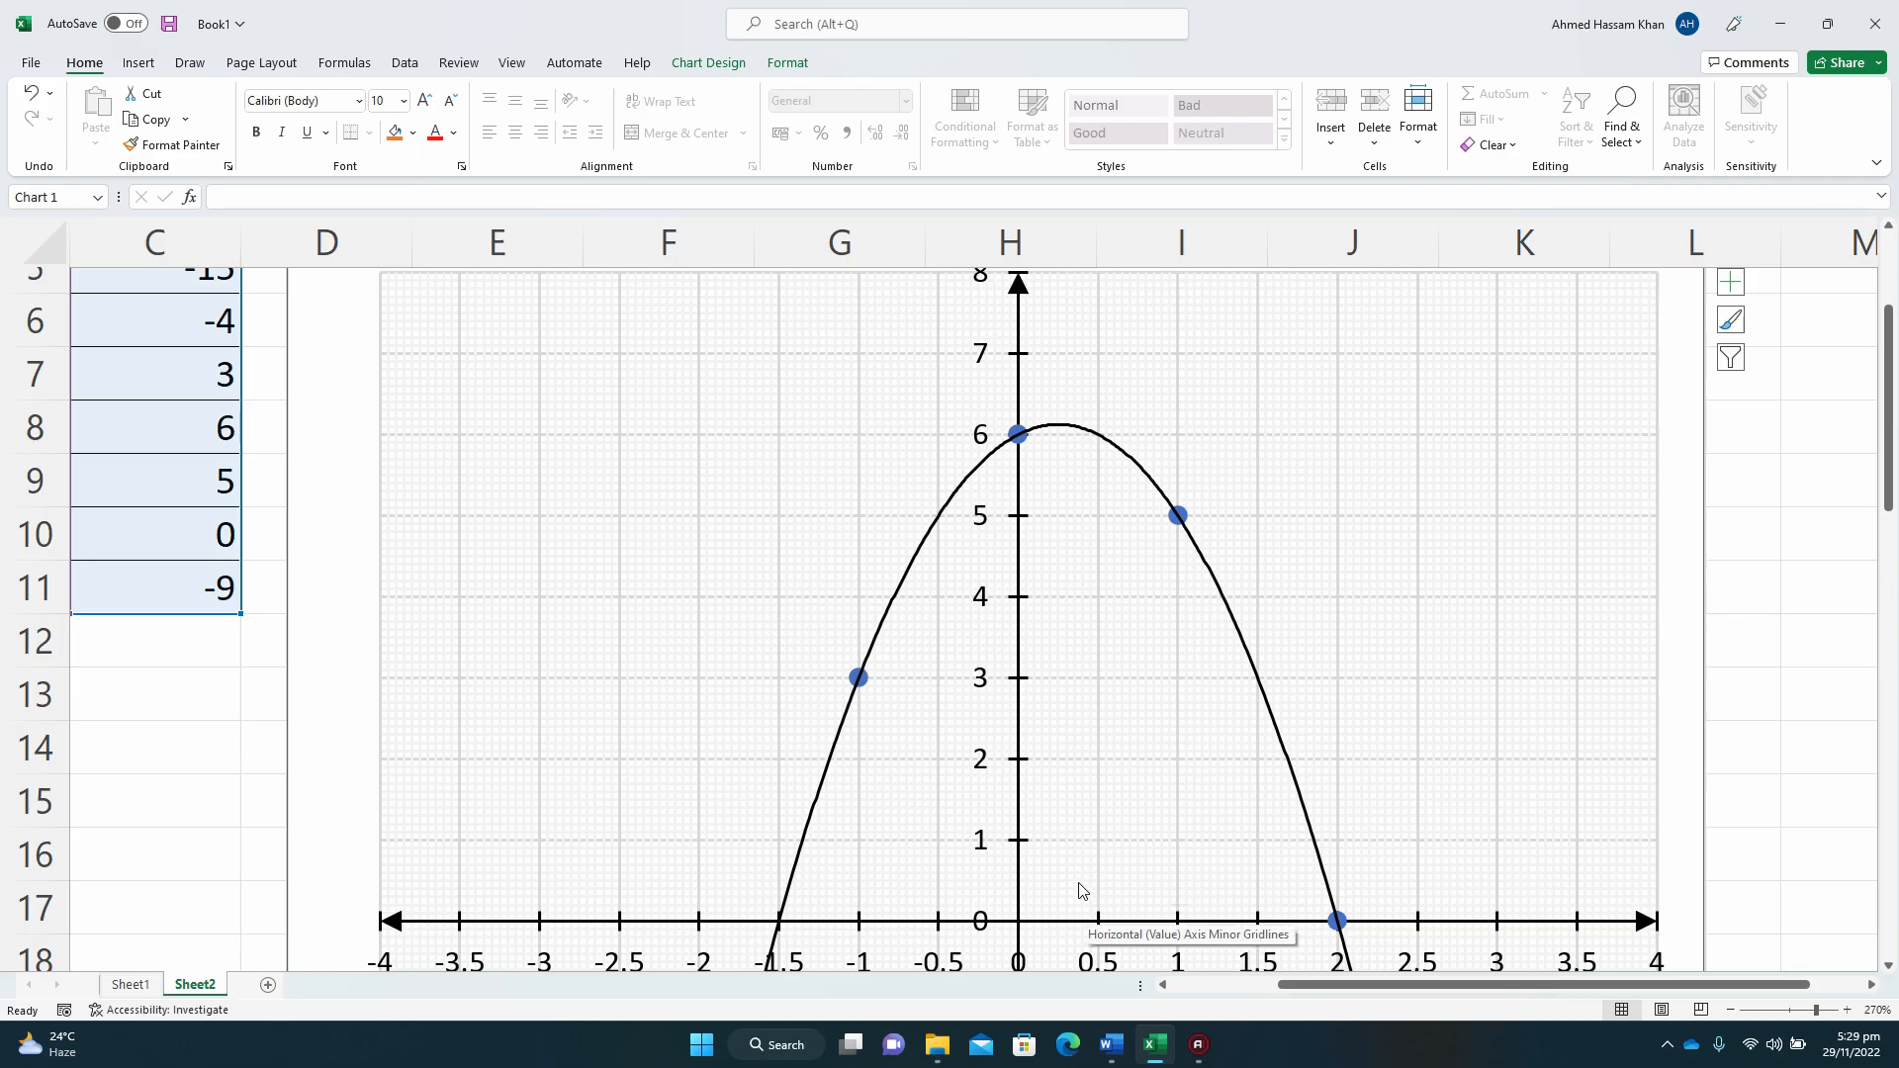
{"action": "left_click", "coordinate": [1849, 1011]}
{"action": "left_click", "coordinate": [1850, 1011]}
{"action": "left_click", "coordinate": [1850, 1011]}
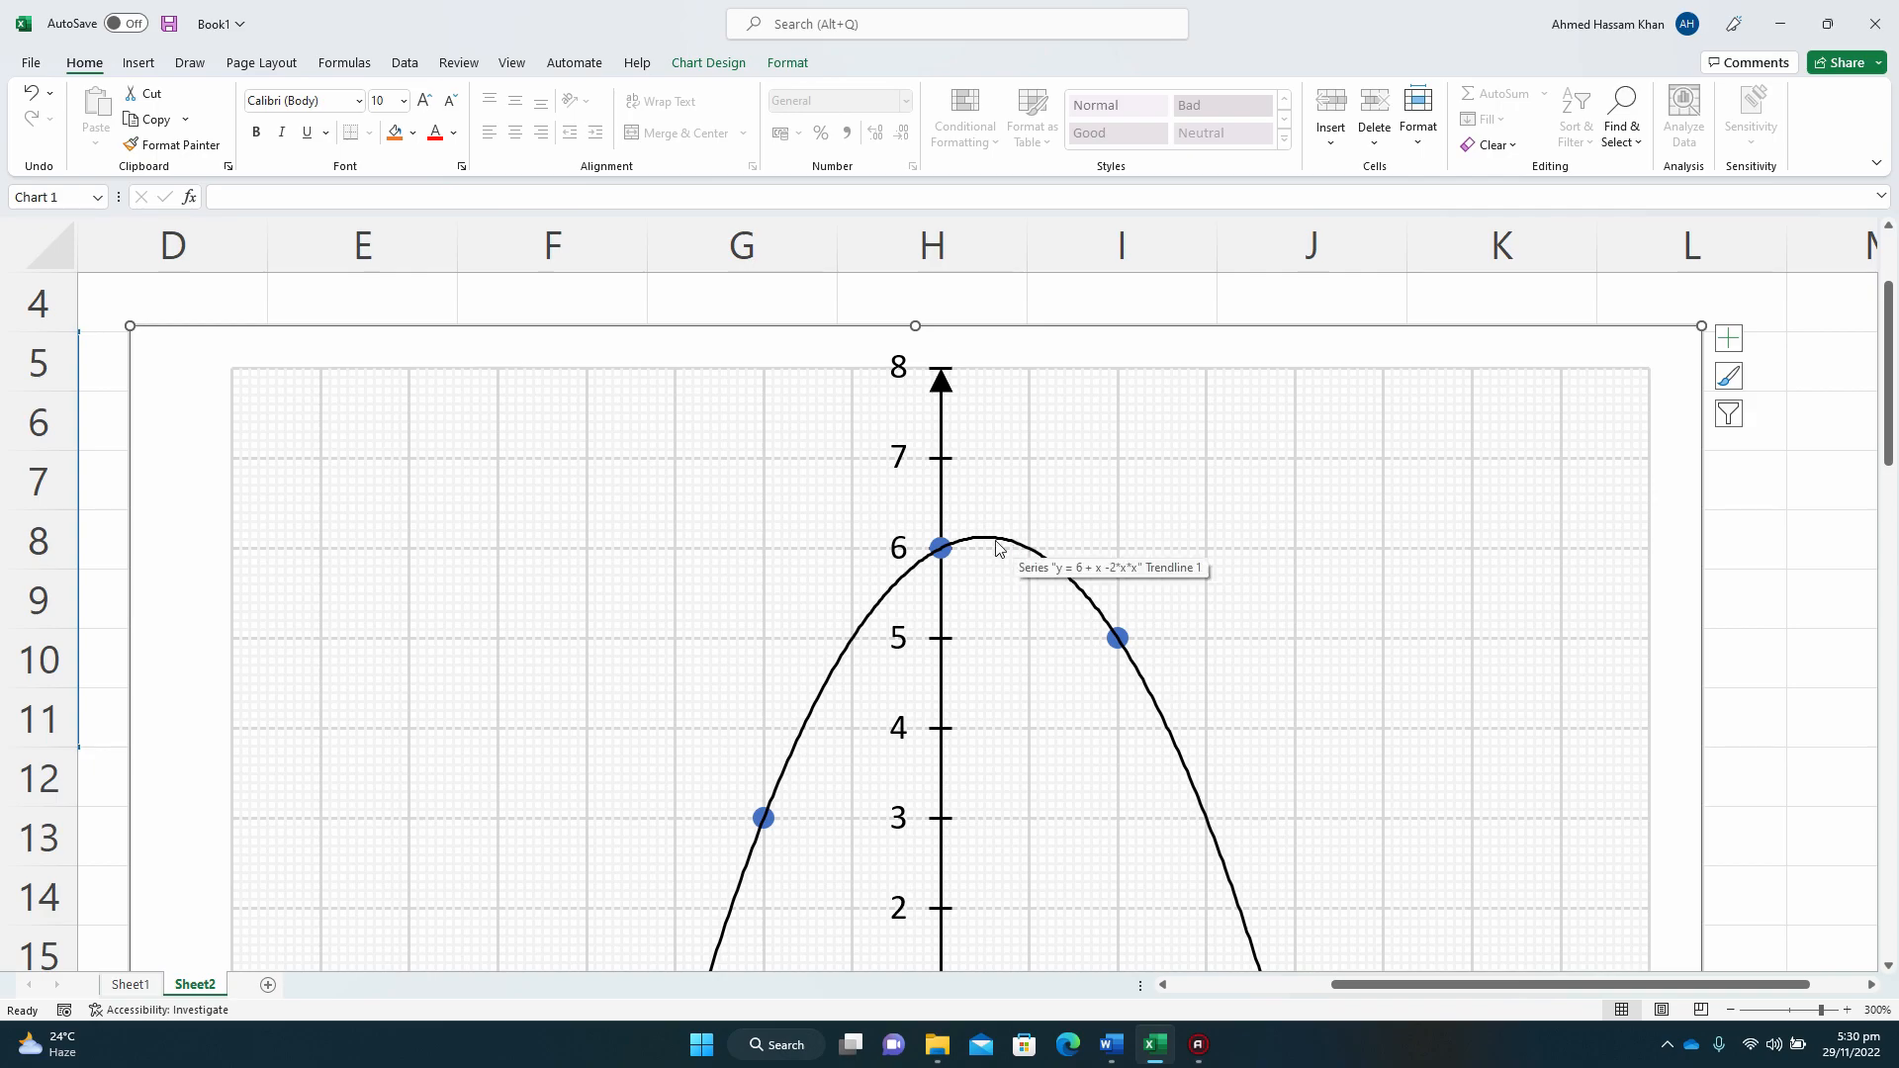
Step: Switch to Word and add y = 6.1 in bold as the answer to question a
{"action": "left_click", "coordinate": [1109, 1051]}
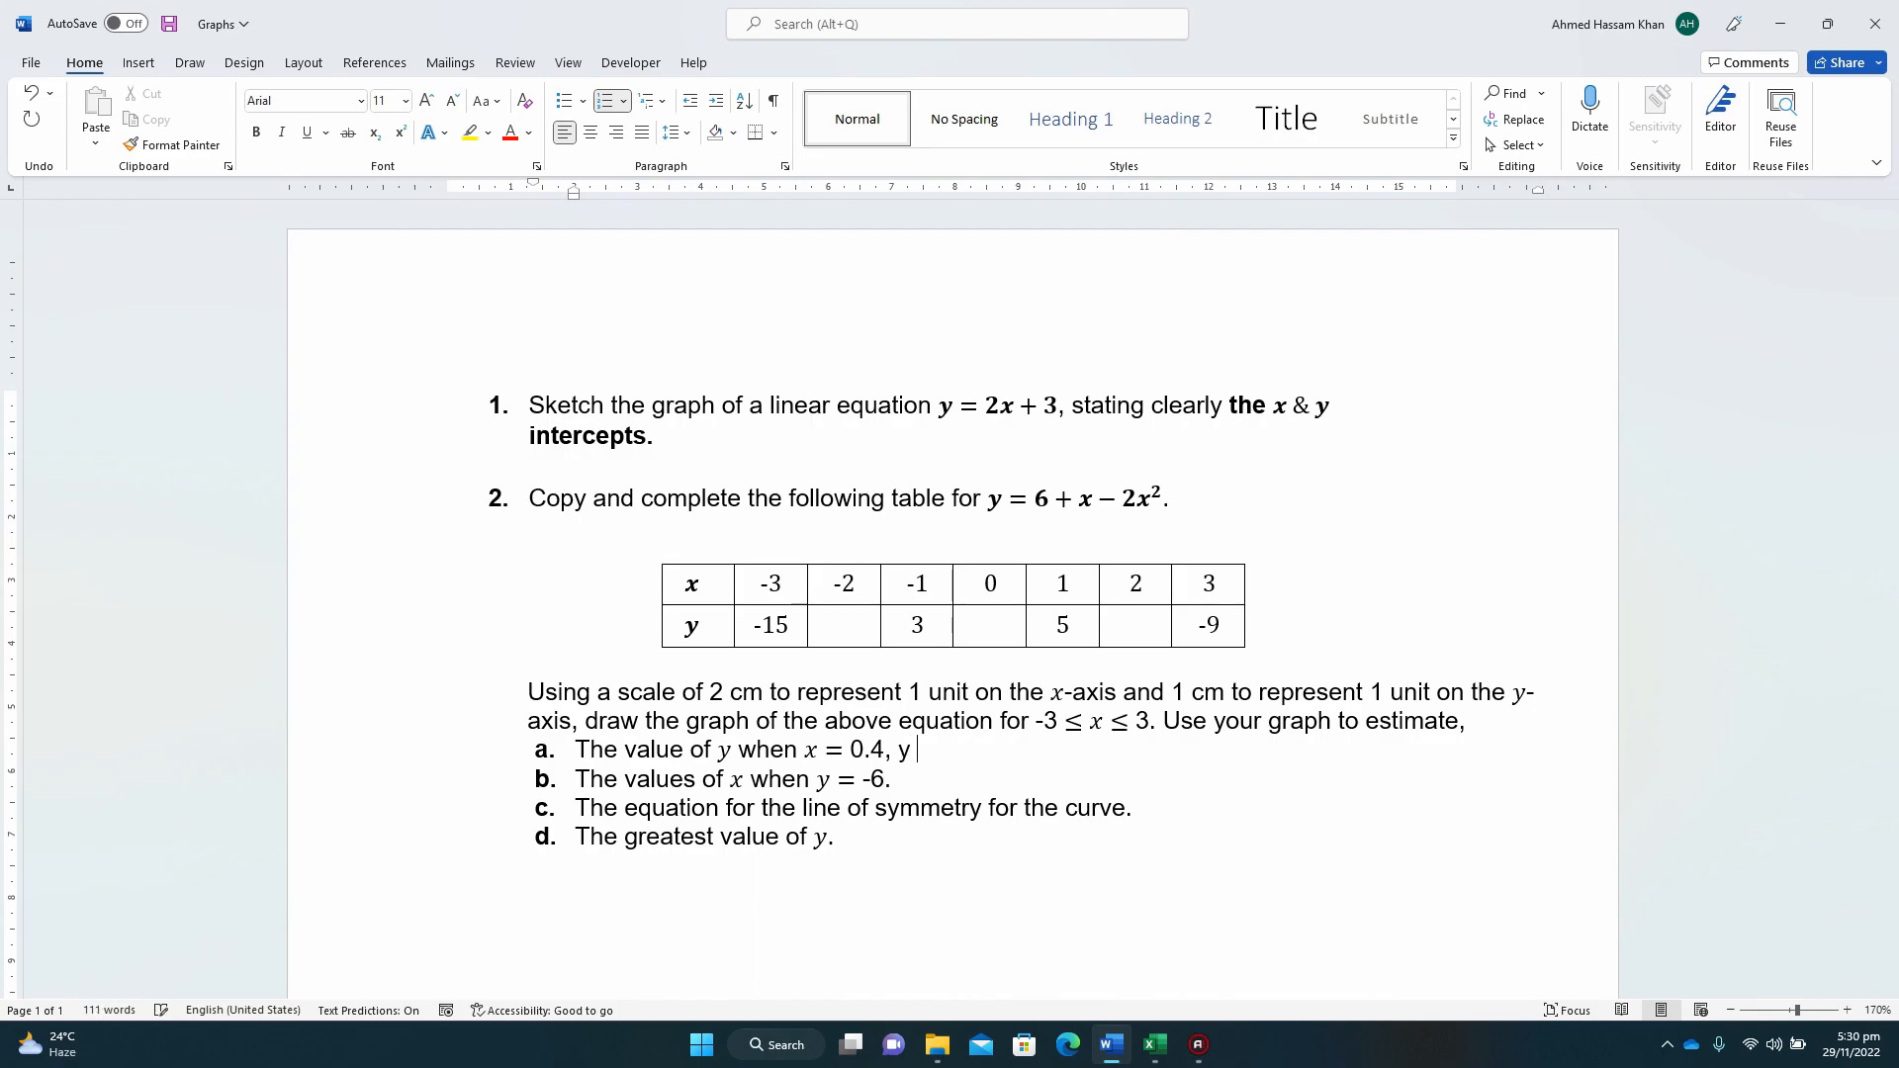
{"action": "type", "text": "y = 6.1"}
{"action": "left_click_drag", "start_coordinate": [897, 751], "coordinate": [975, 751]}
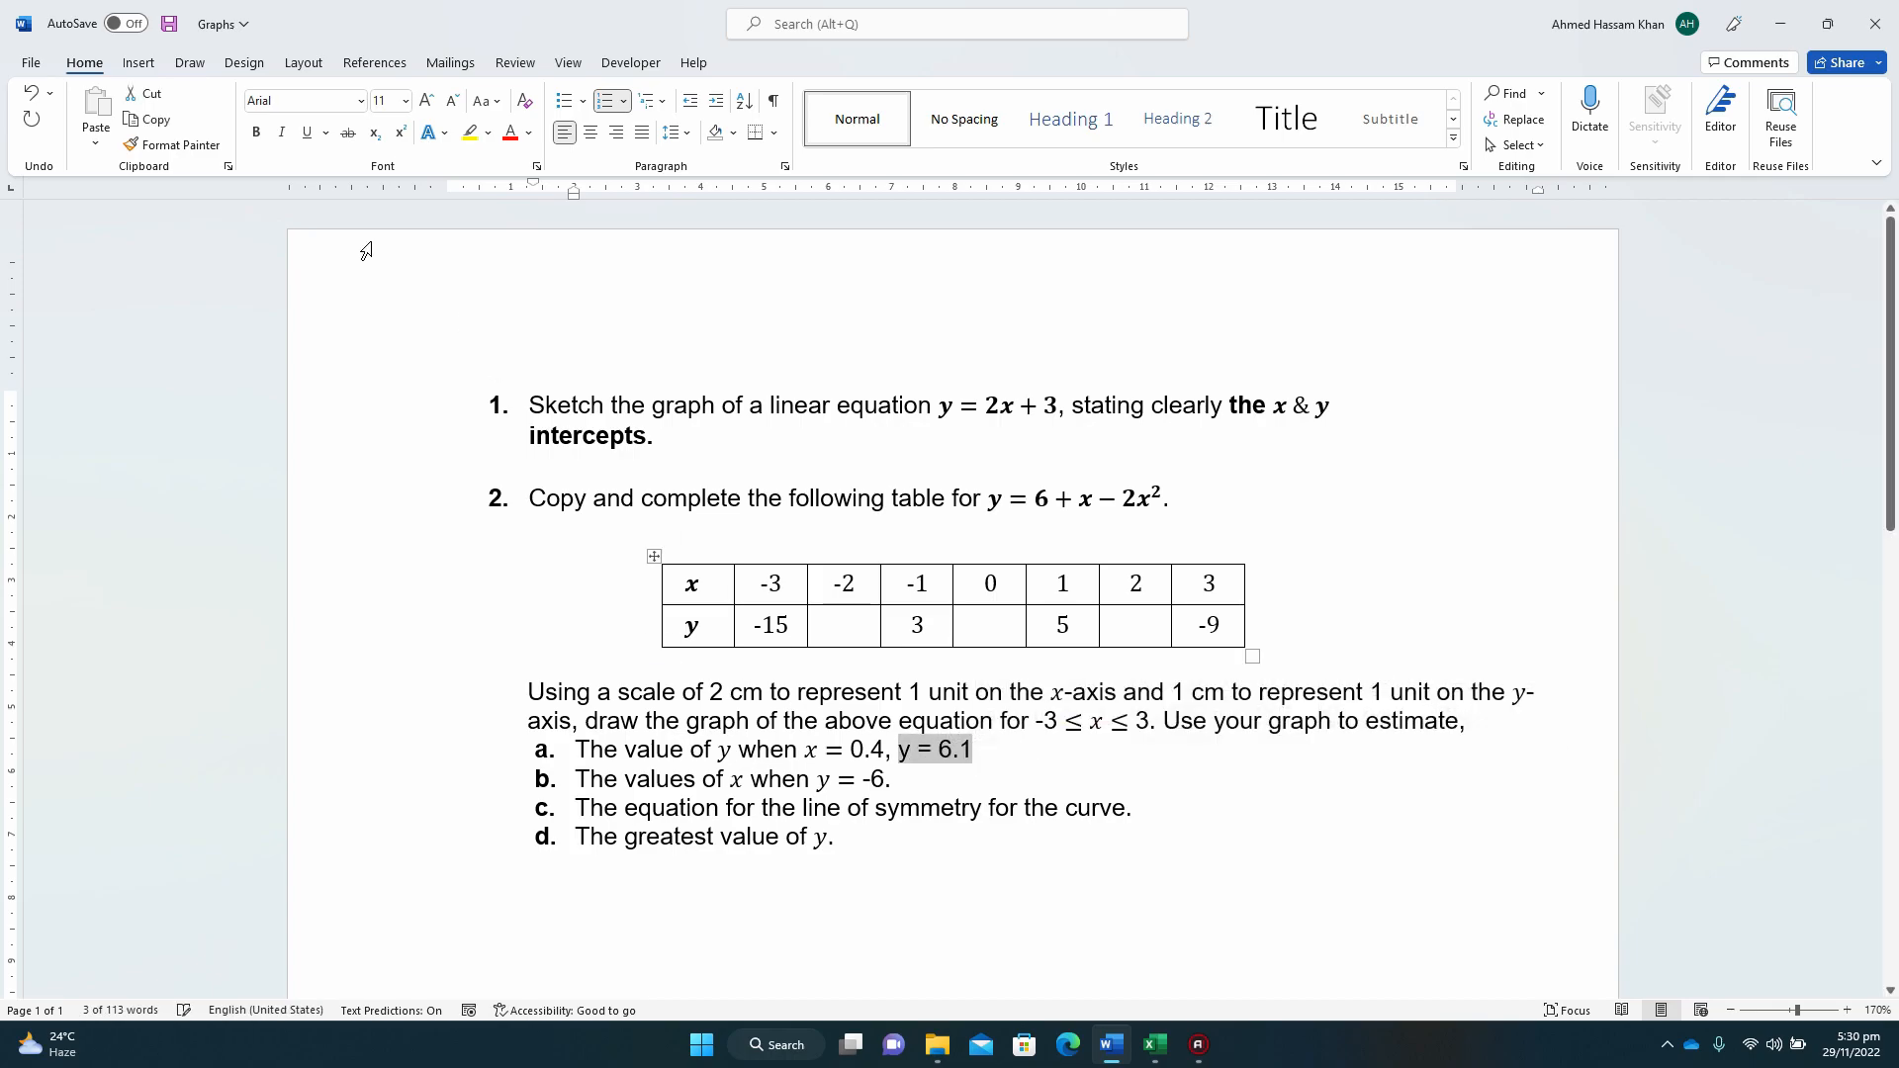
{"action": "left_click", "coordinate": [257, 133]}
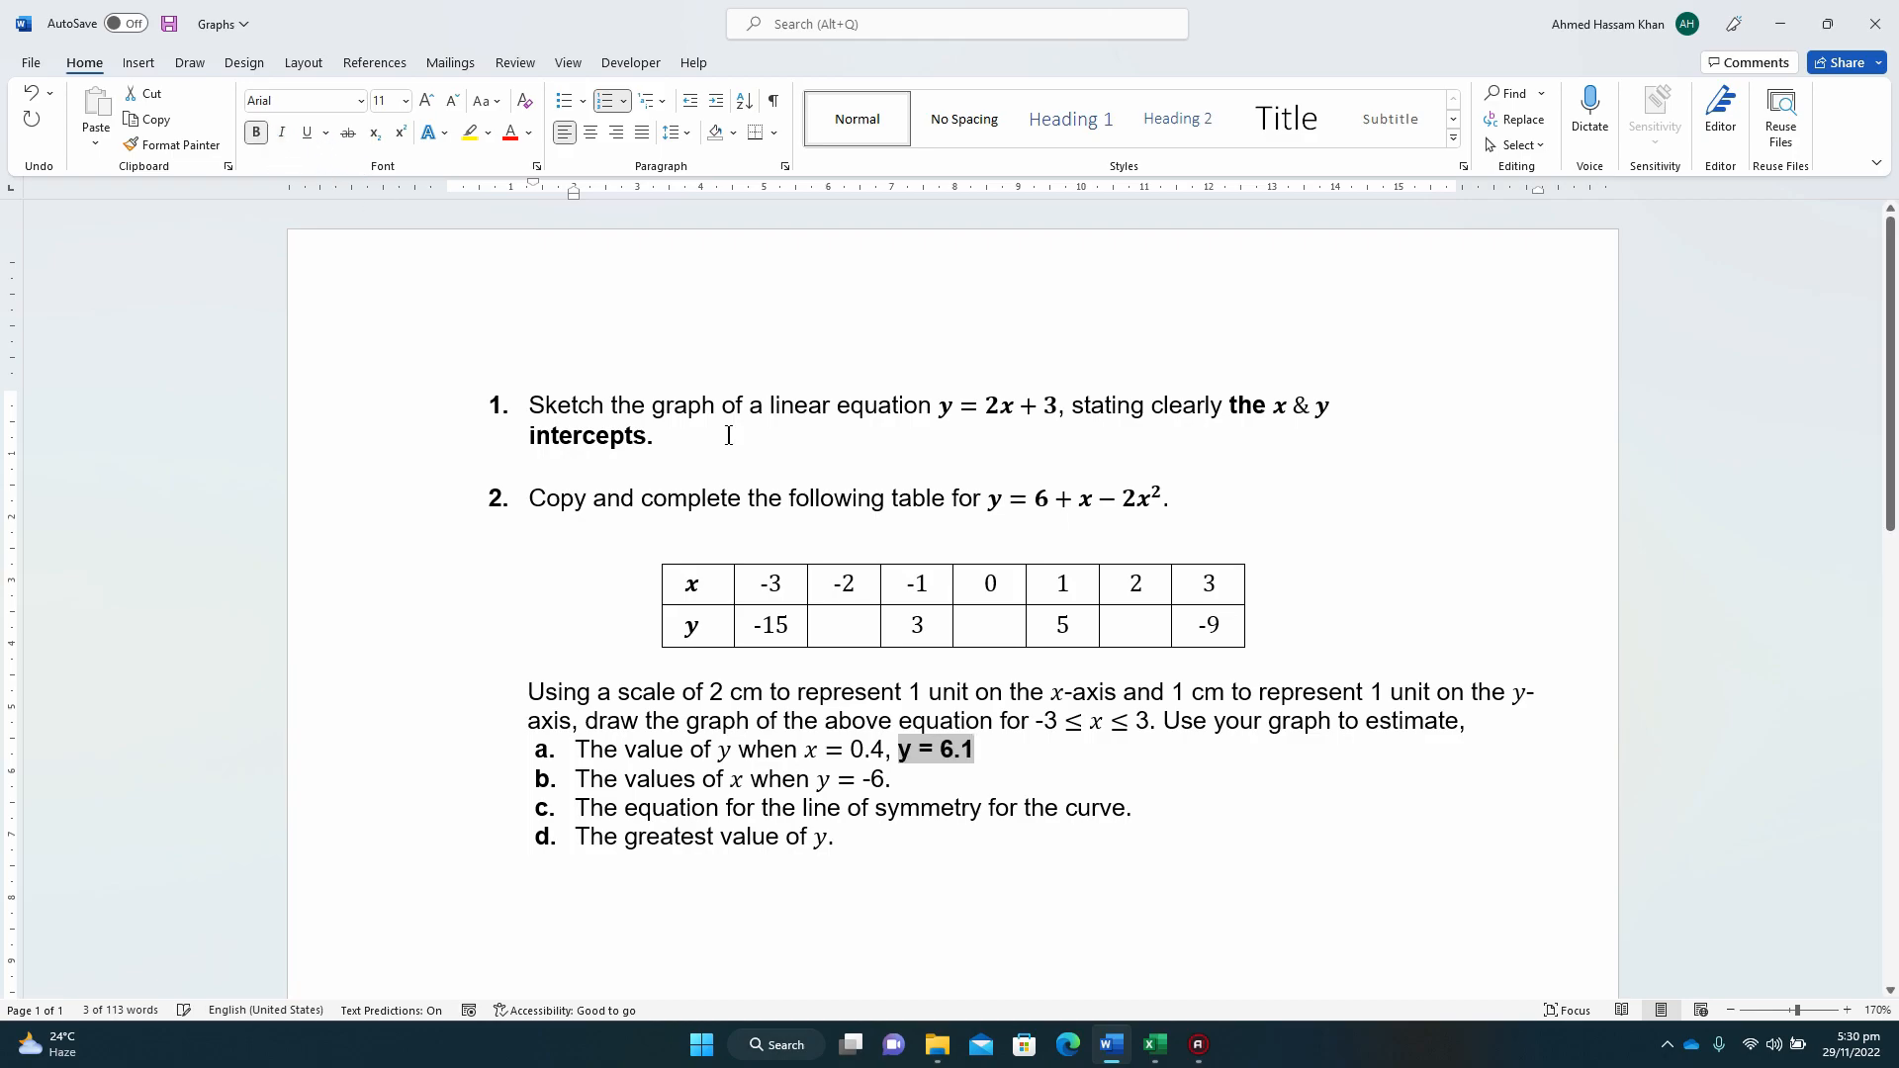
Step: Read question b in Word and return to Excel to examine where the curve meets y = -6
{"action": "left_click", "coordinate": [886, 782]}
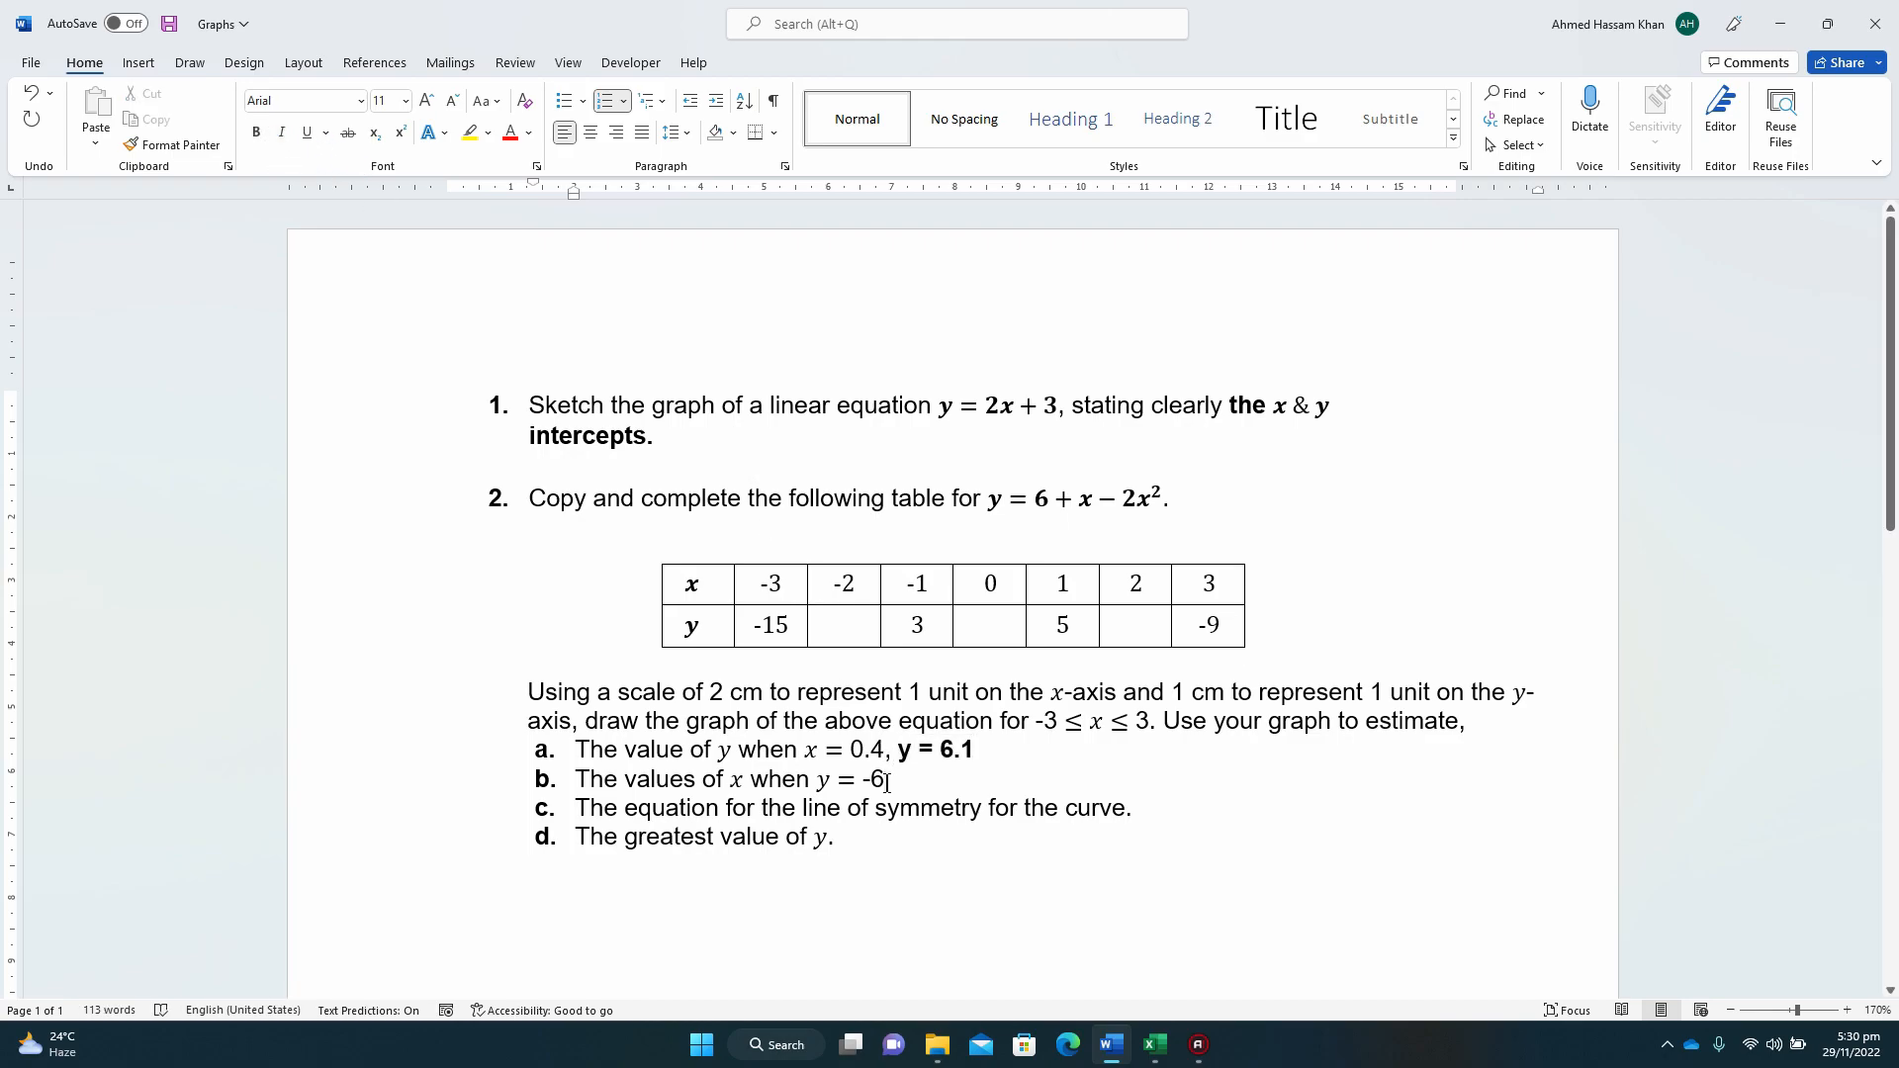
{"action": "type", "text": "."}
{"action": "double_click", "coordinate": [683, 778]}
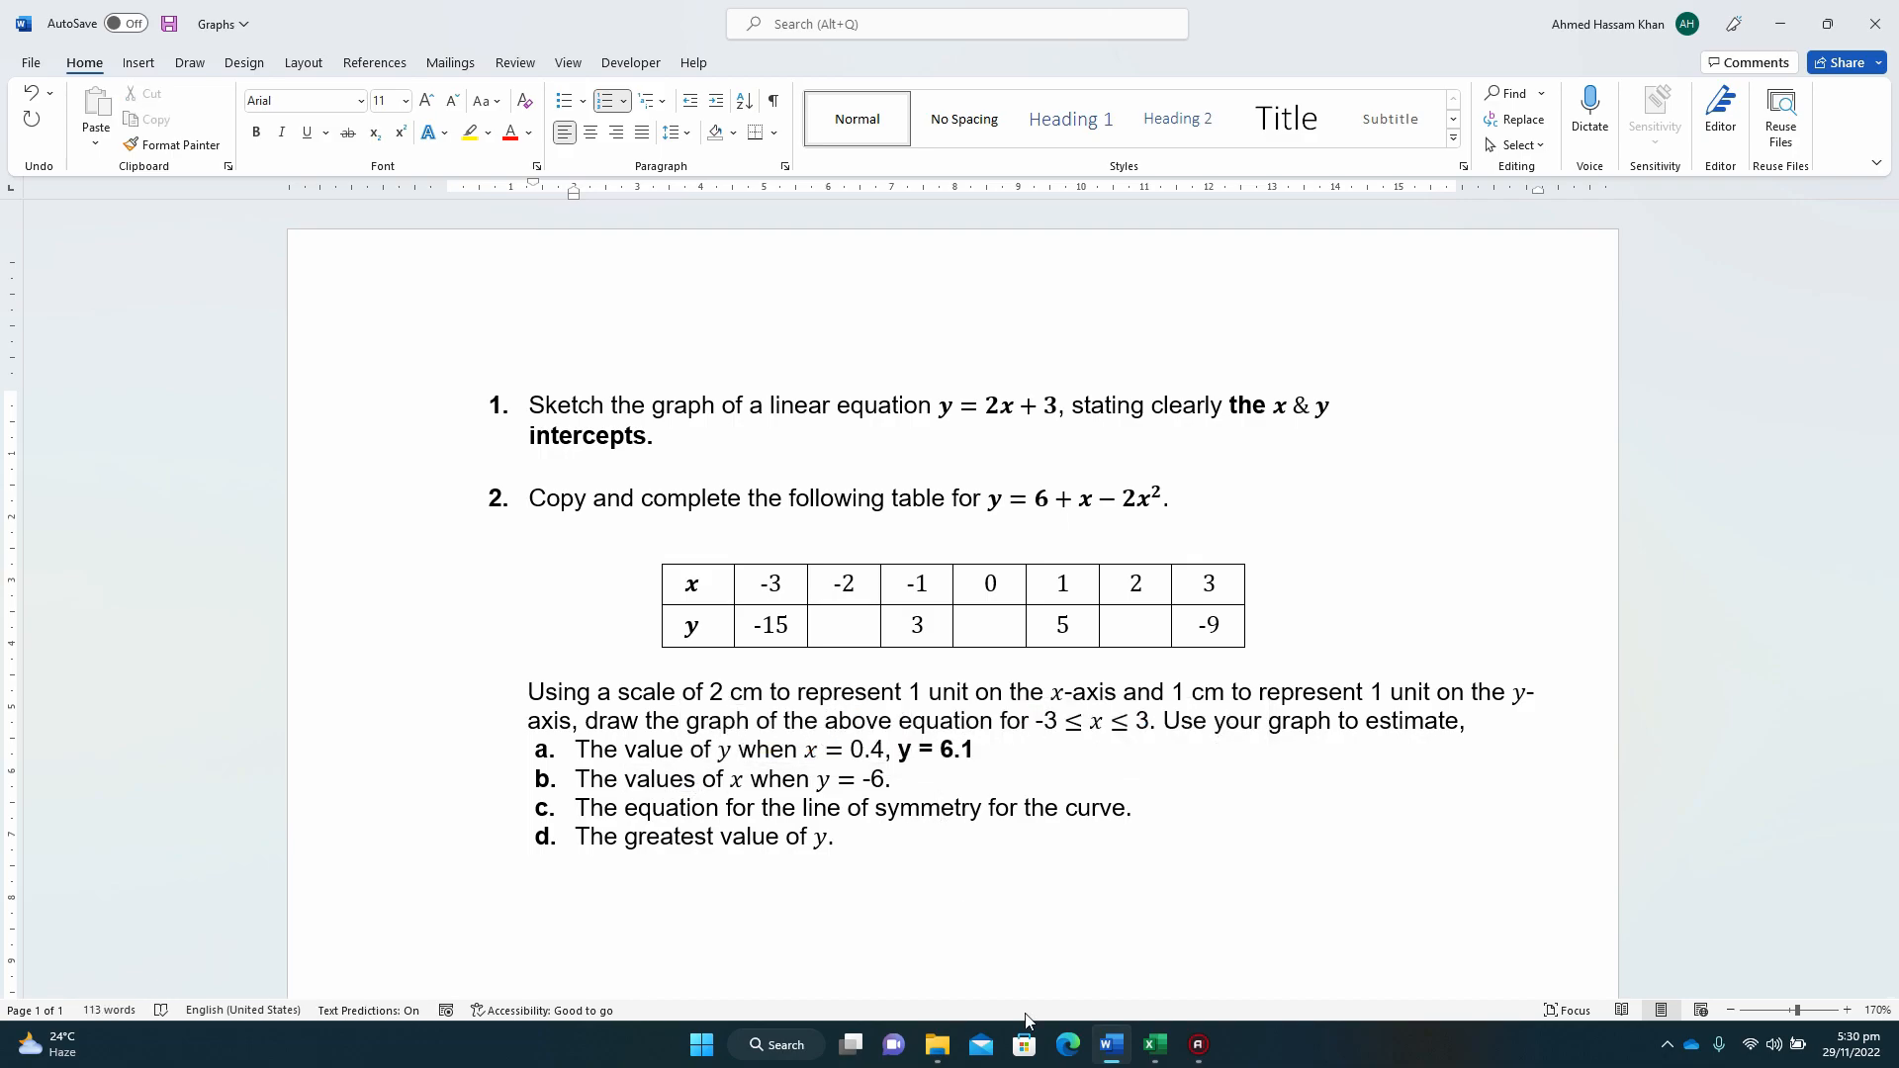
{"action": "left_click", "coordinate": [1153, 1045]}
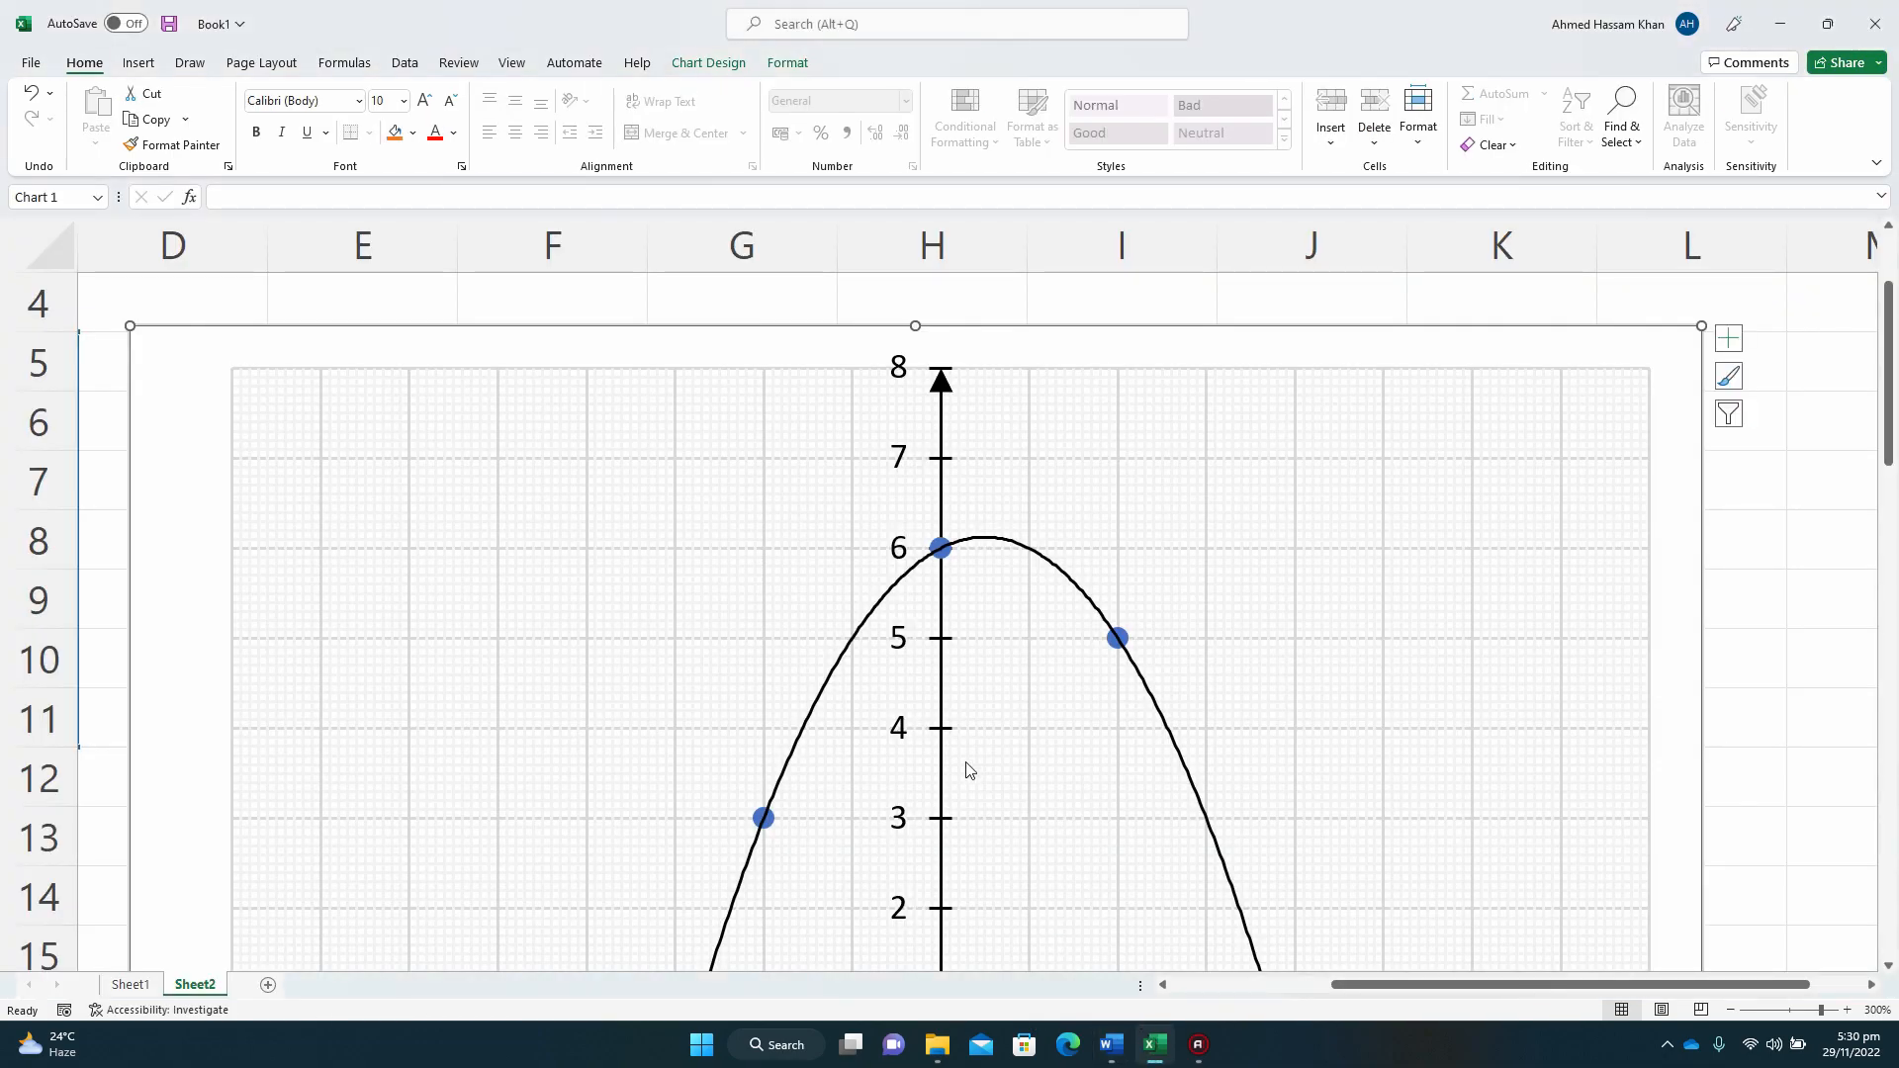
{"action": "left_click", "coordinate": [1100, 1053]}
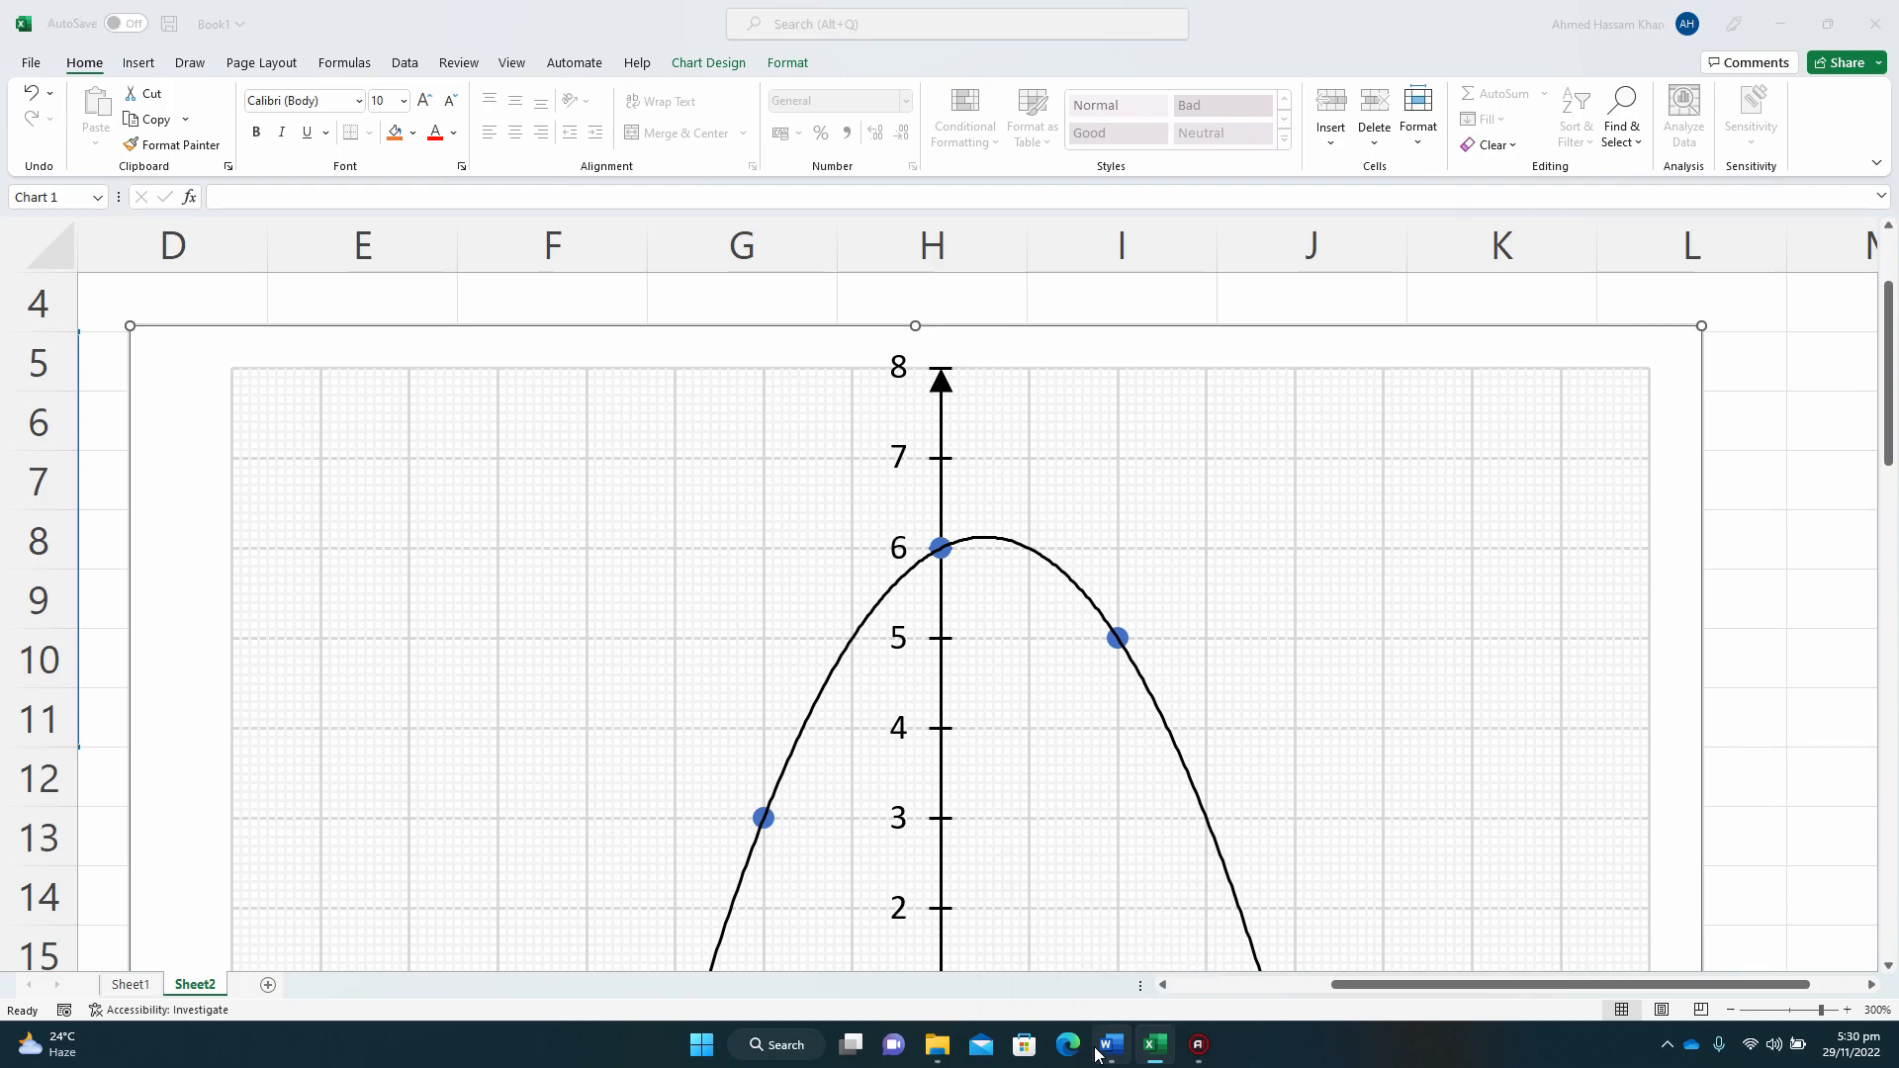
{"action": "left_click", "coordinate": [1154, 1045]}
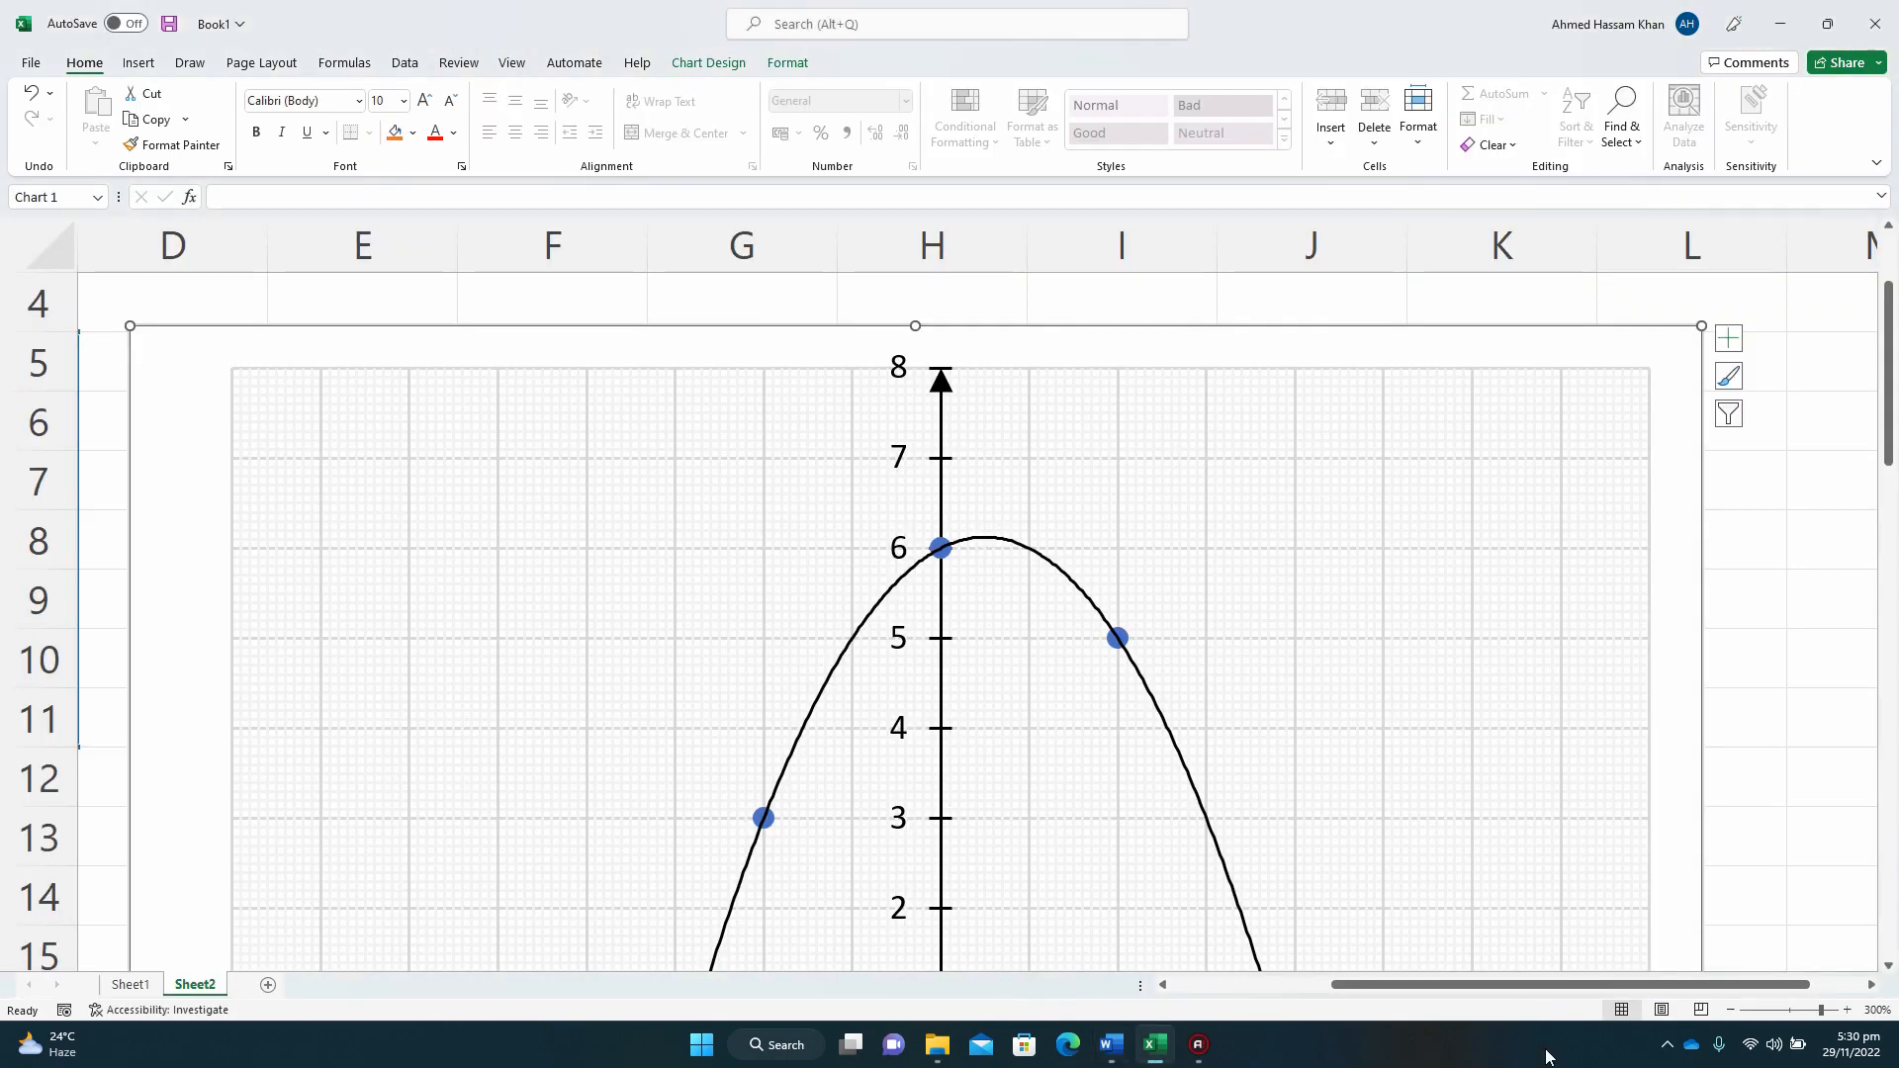
{"action": "left_click", "coordinate": [1731, 1010]}
{"action": "left_click", "coordinate": [1731, 1010]}
{"action": "left_click", "coordinate": [1731, 1010]}
{"action": "left_click", "coordinate": [1731, 1010]}
{"action": "left_click", "coordinate": [1731, 1010]}
{"action": "left_click", "coordinate": [1731, 1010]}
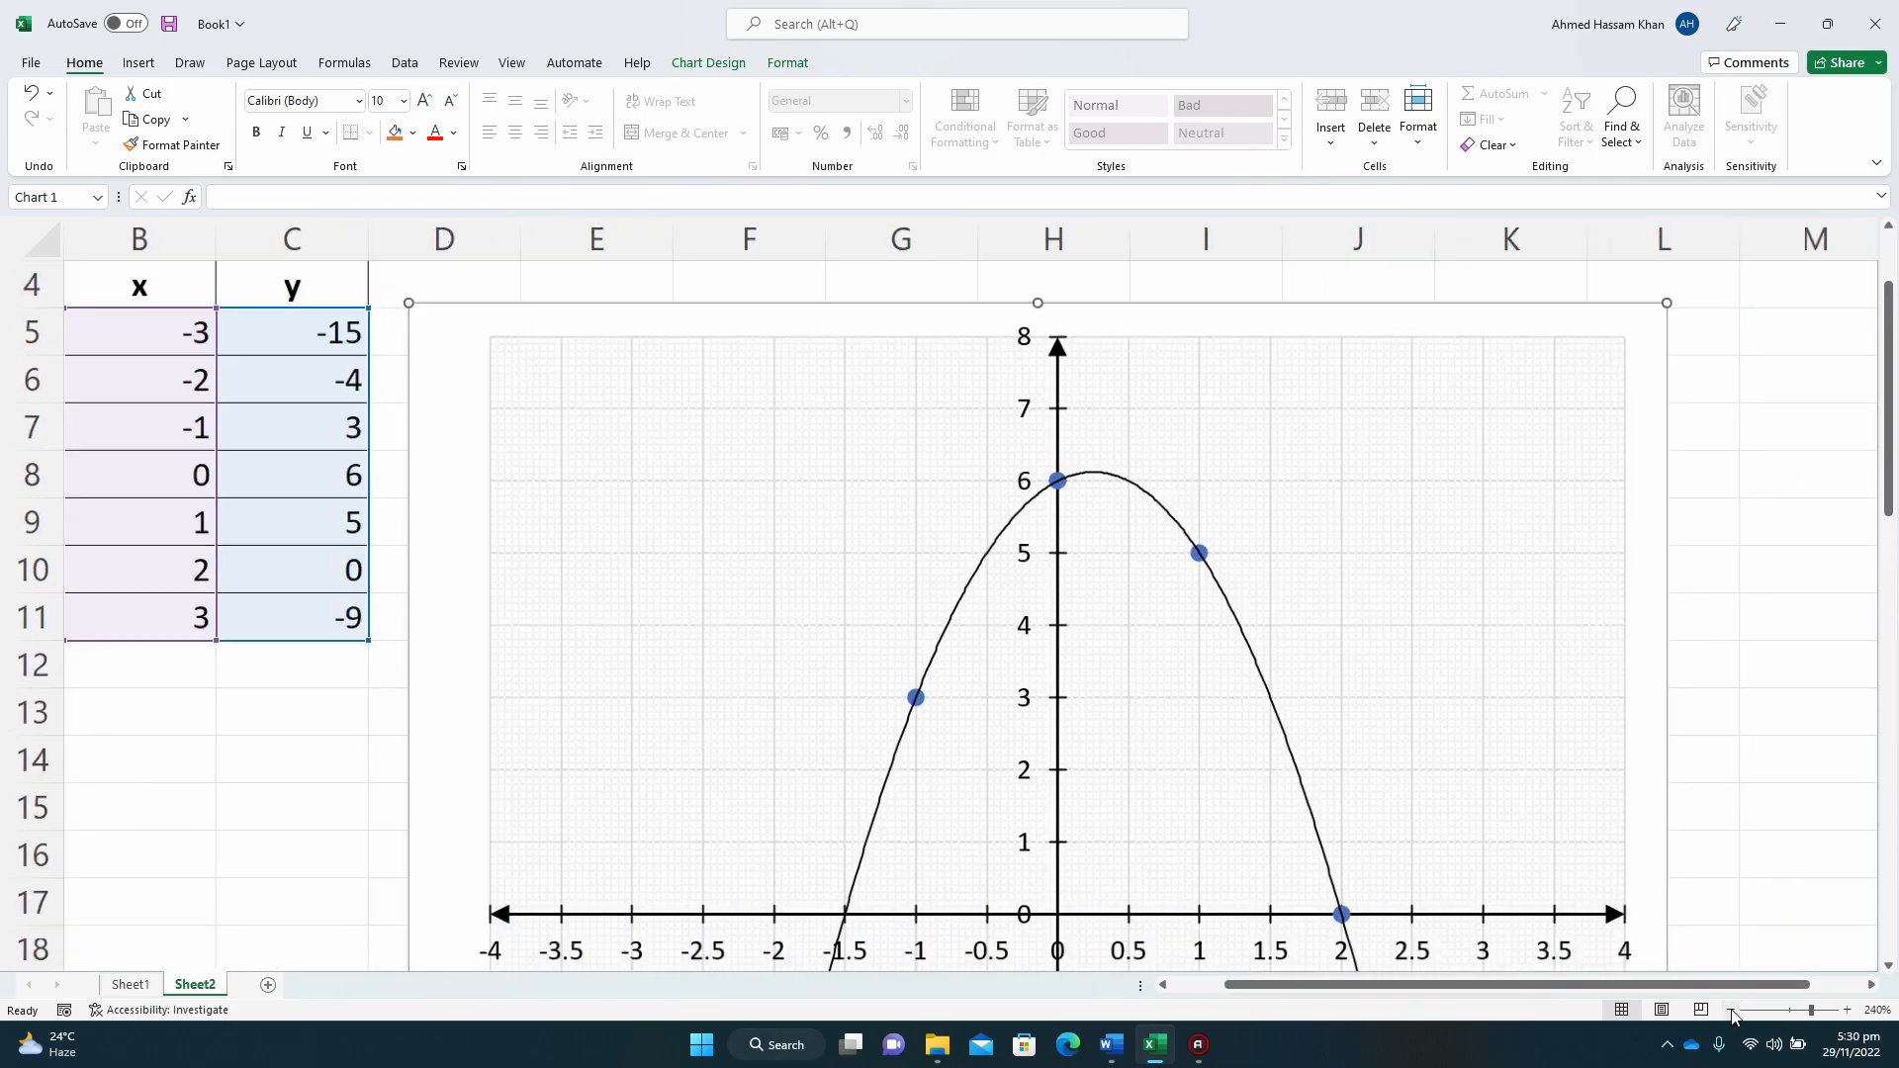
{"action": "left_click", "coordinate": [1731, 1009]}
{"action": "left_click", "coordinate": [1731, 1009]}
{"action": "left_click_drag", "start_coordinate": [1894, 379], "coordinate": [1894, 547]}
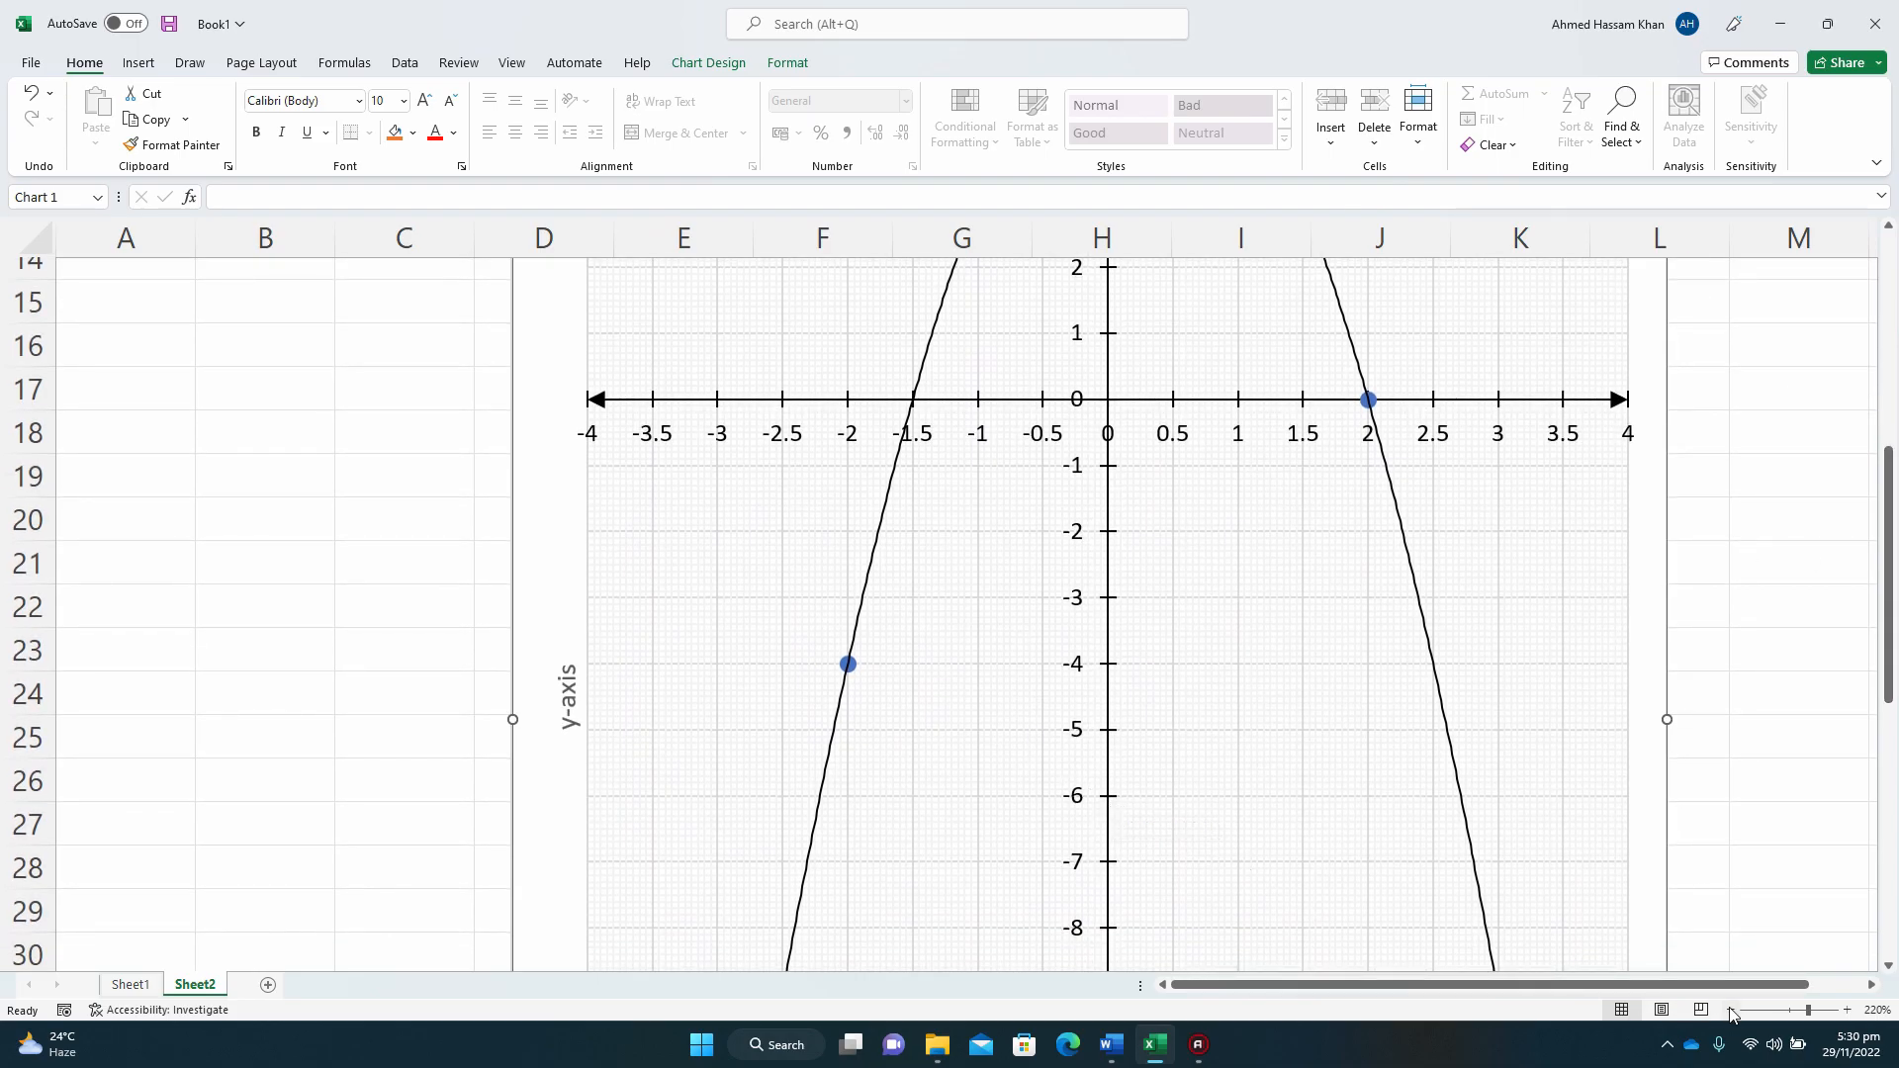
{"action": "left_click", "coordinate": [1848, 1010]}
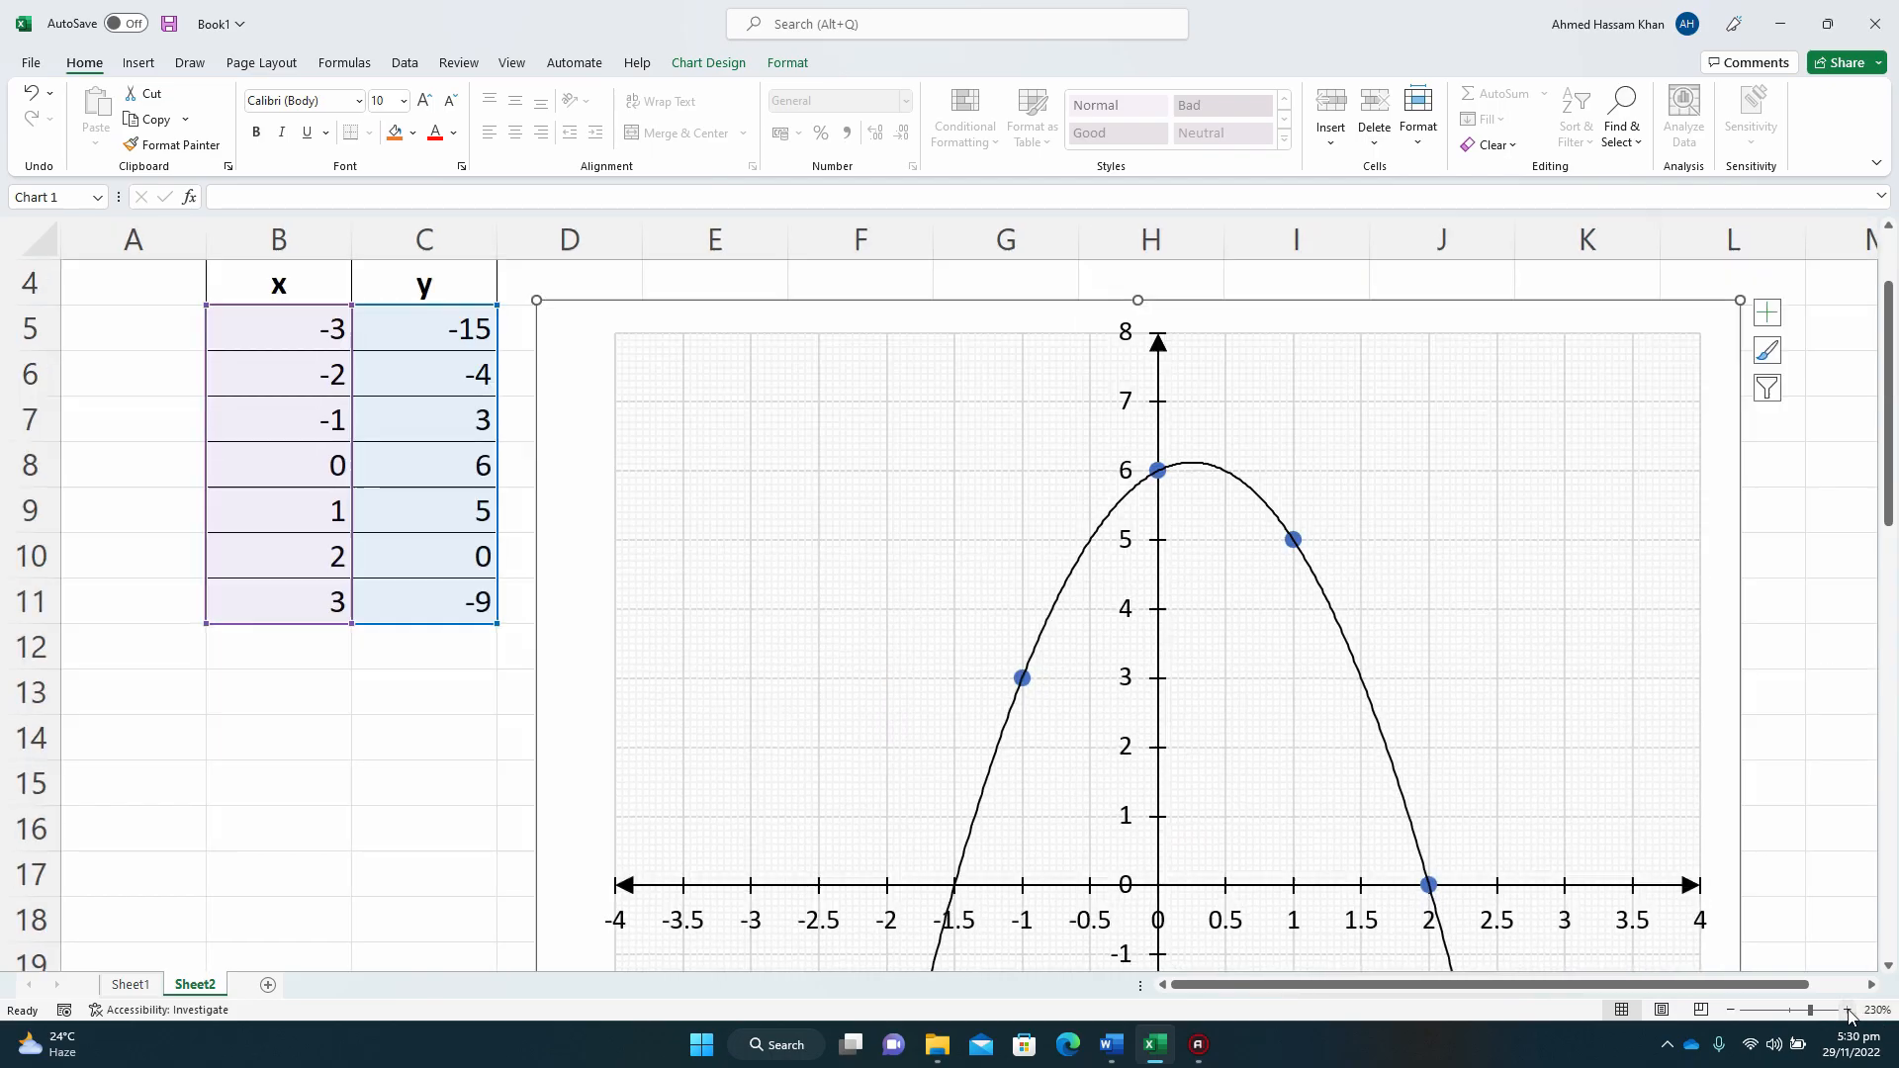
{"action": "left_click", "coordinate": [1847, 1010]}
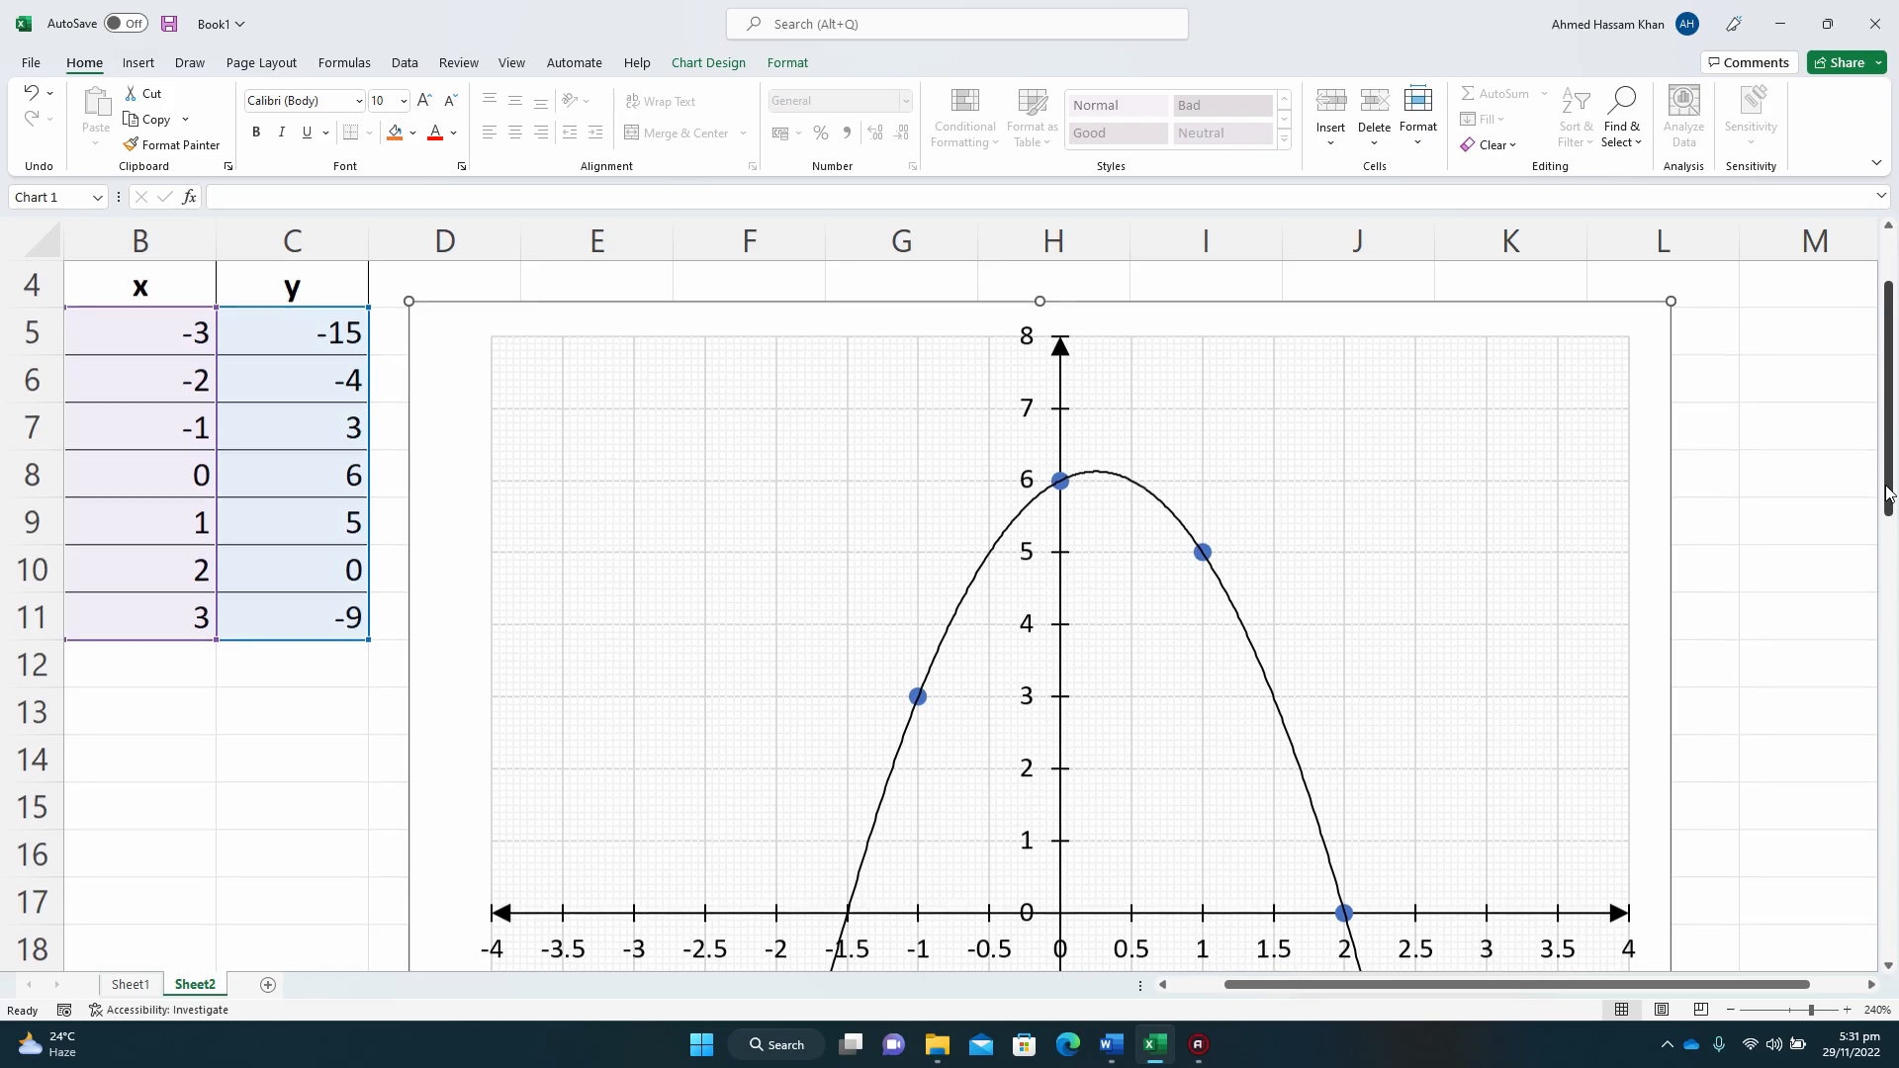
{"action": "left_click", "coordinate": [1889, 589]}
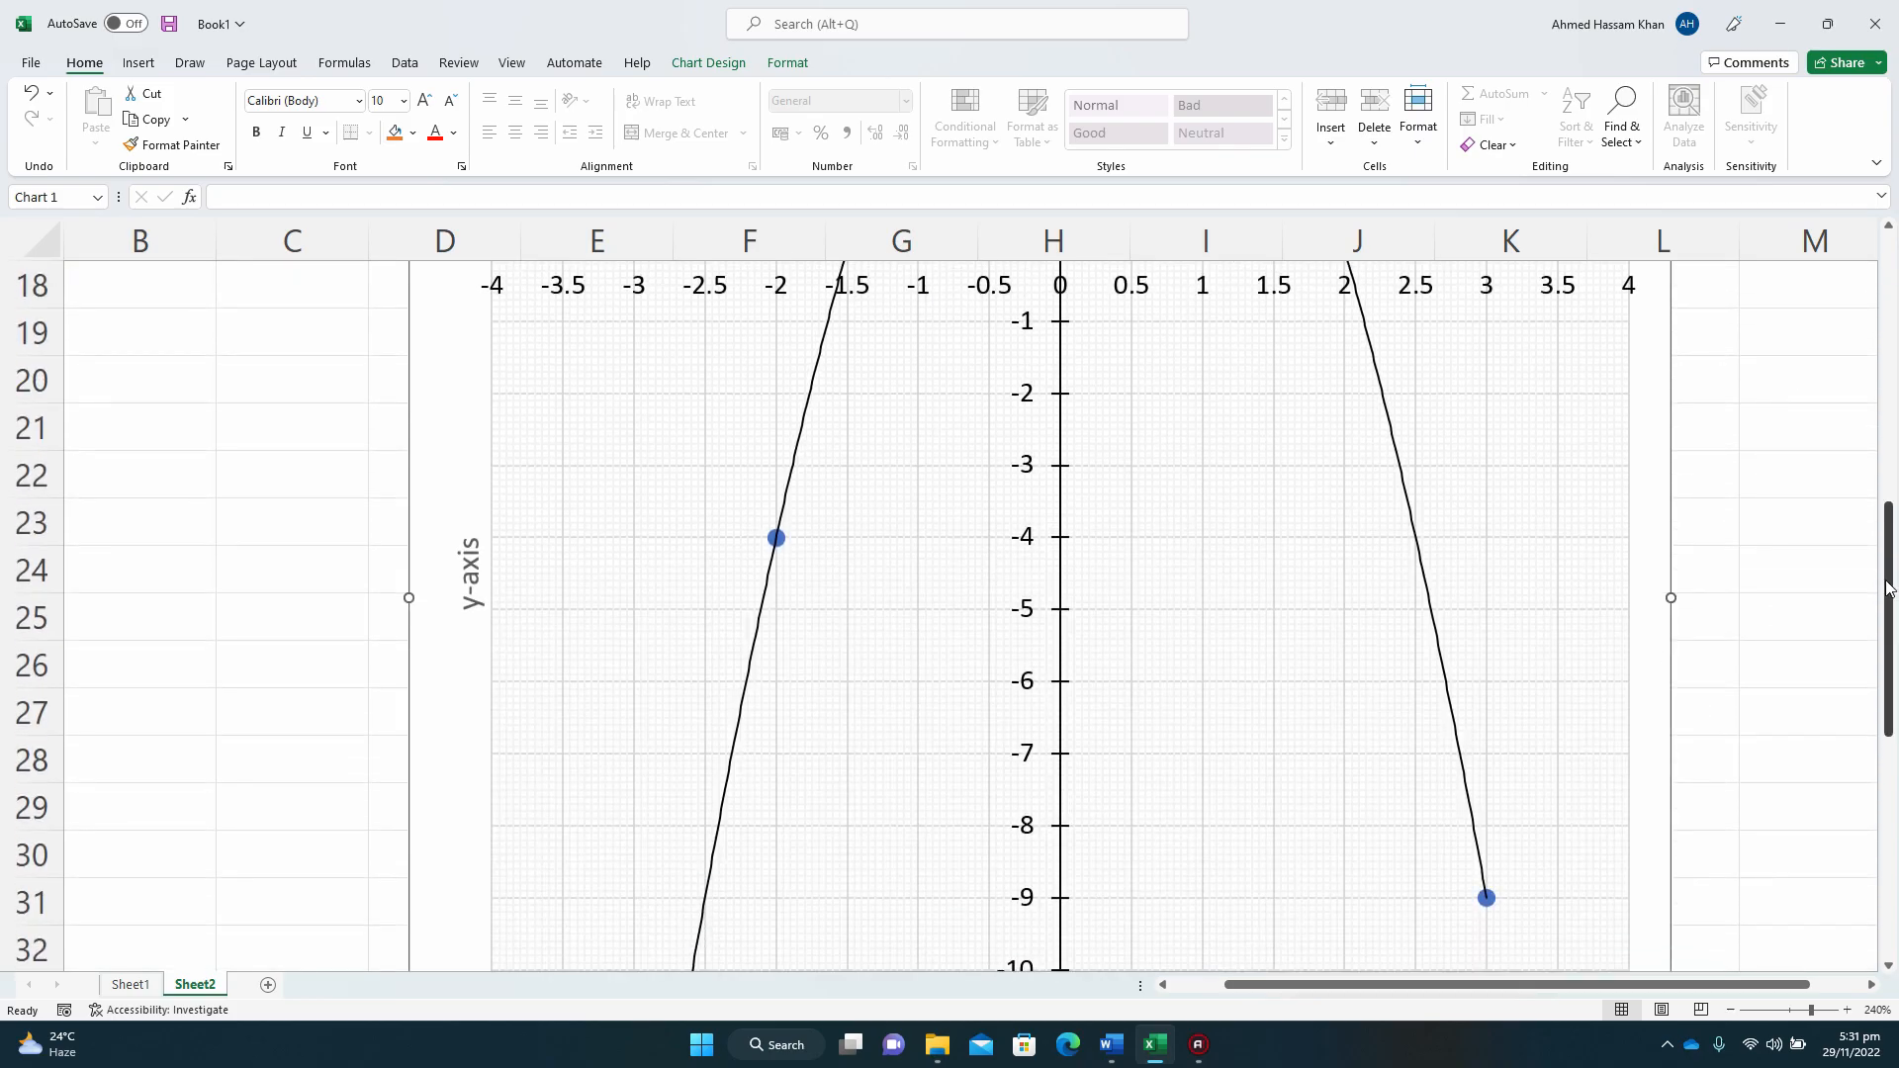
Step: Head a second table below the existing data with x in B13 and y in C13
{"action": "left_click_drag", "start_coordinate": [1889, 591], "coordinate": [1891, 618]}
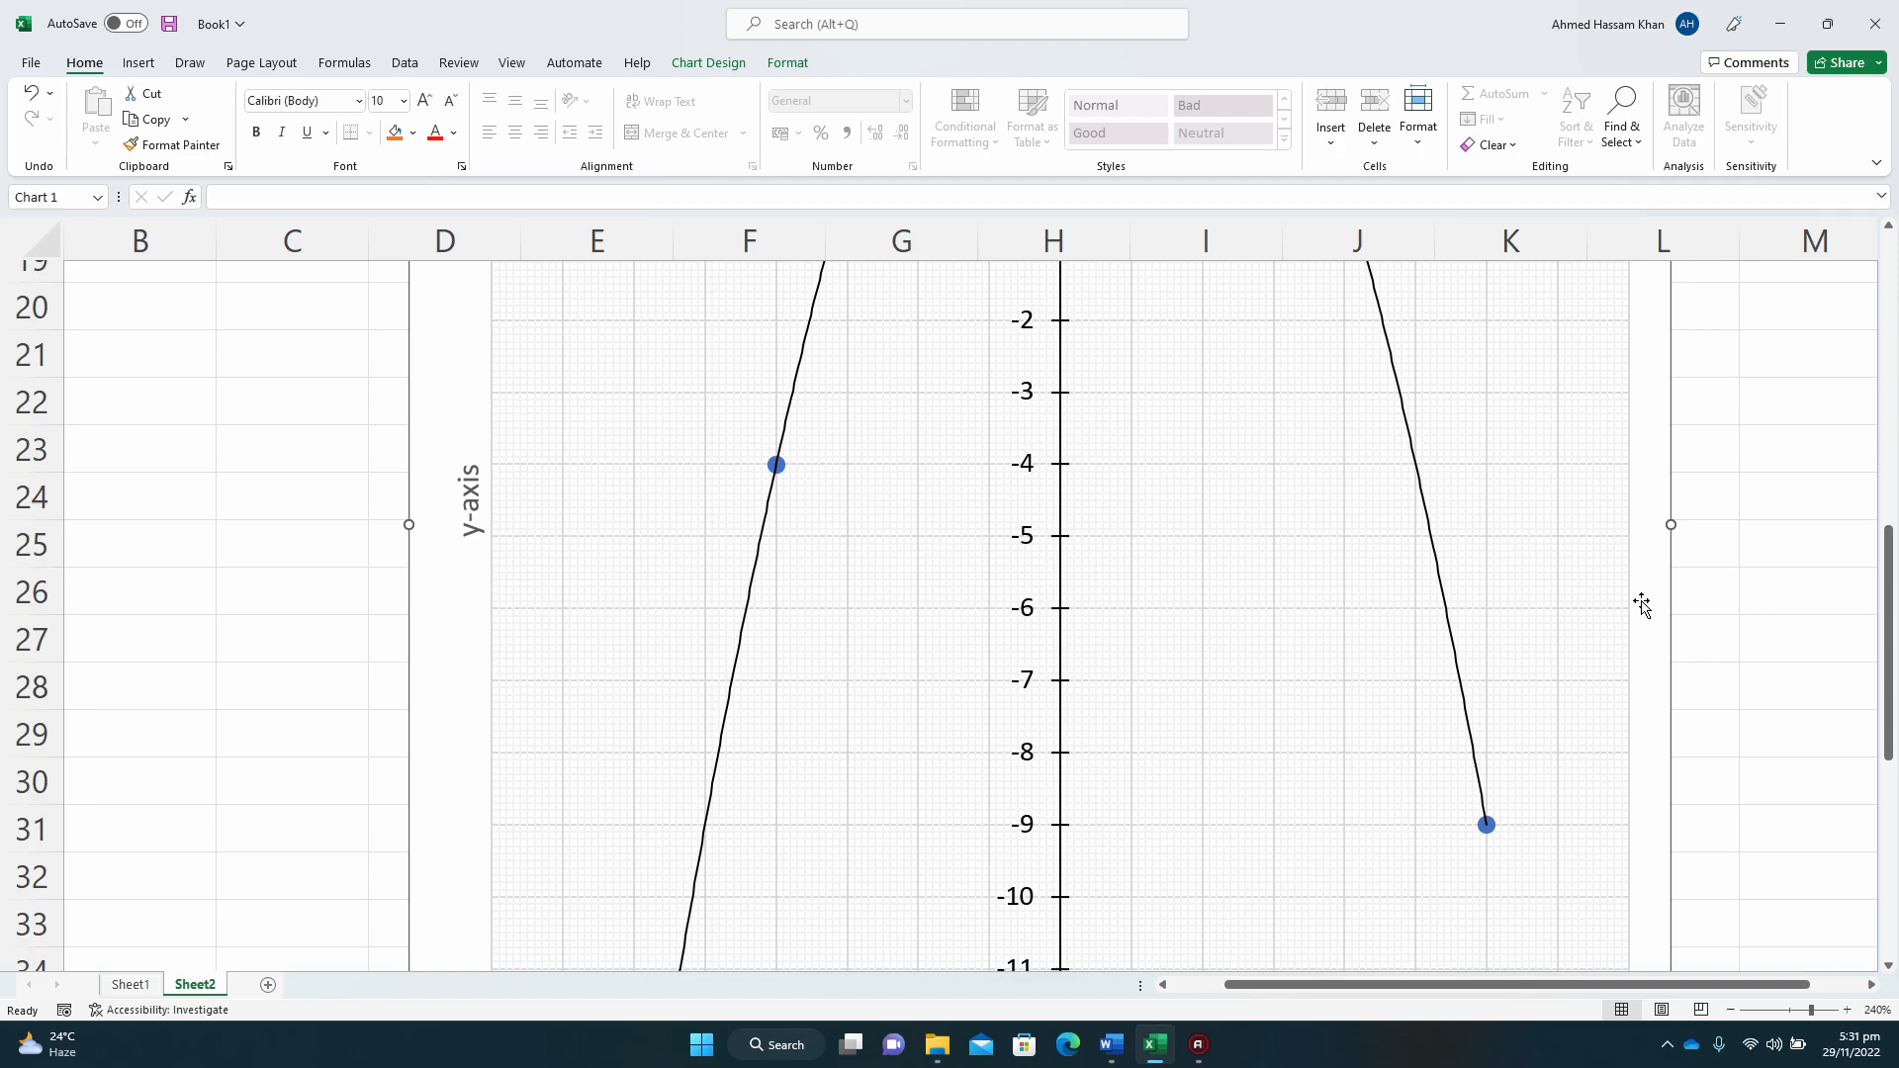
{"action": "left_click_drag", "start_coordinate": [1895, 608], "coordinate": [1894, 386]}
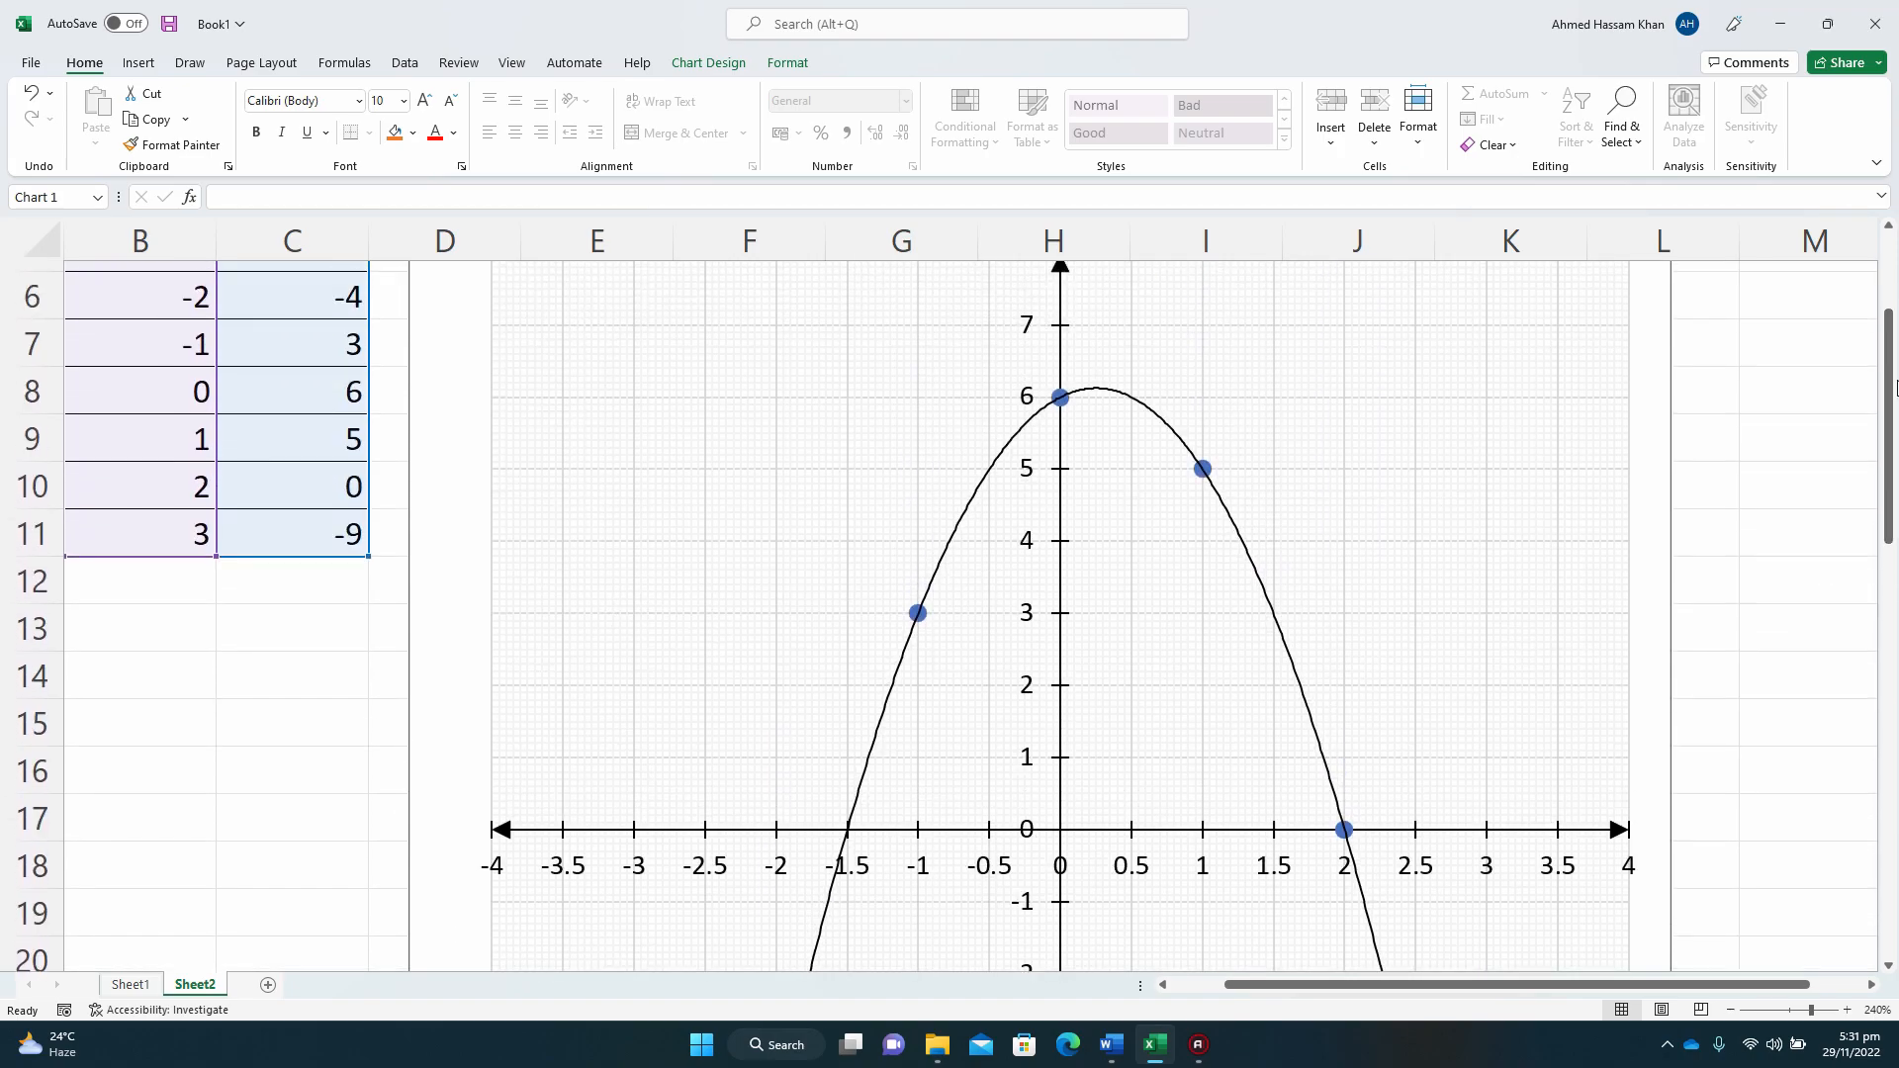
{"action": "left_click", "coordinate": [147, 641]}
{"action": "type", "text": "x"}
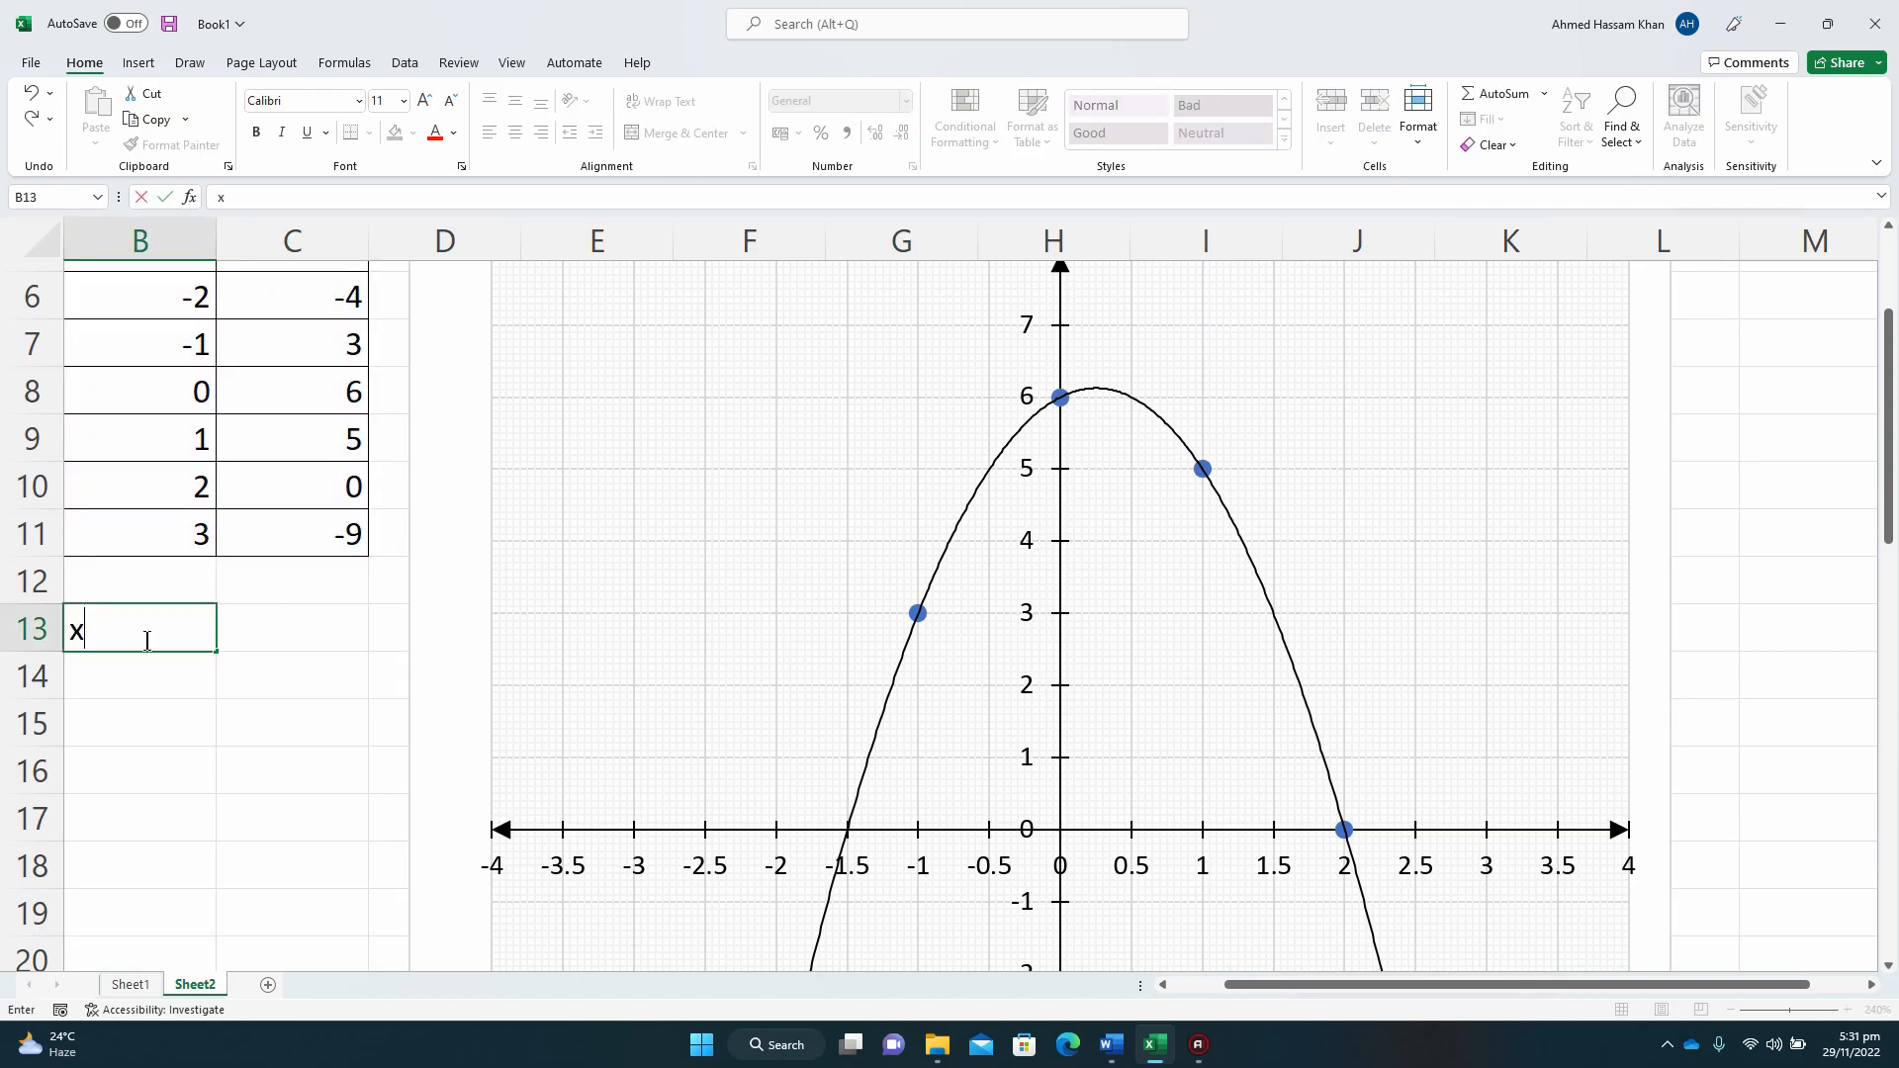
{"action": "key", "text": "Tab"}
{"action": "type", "text": "y"}
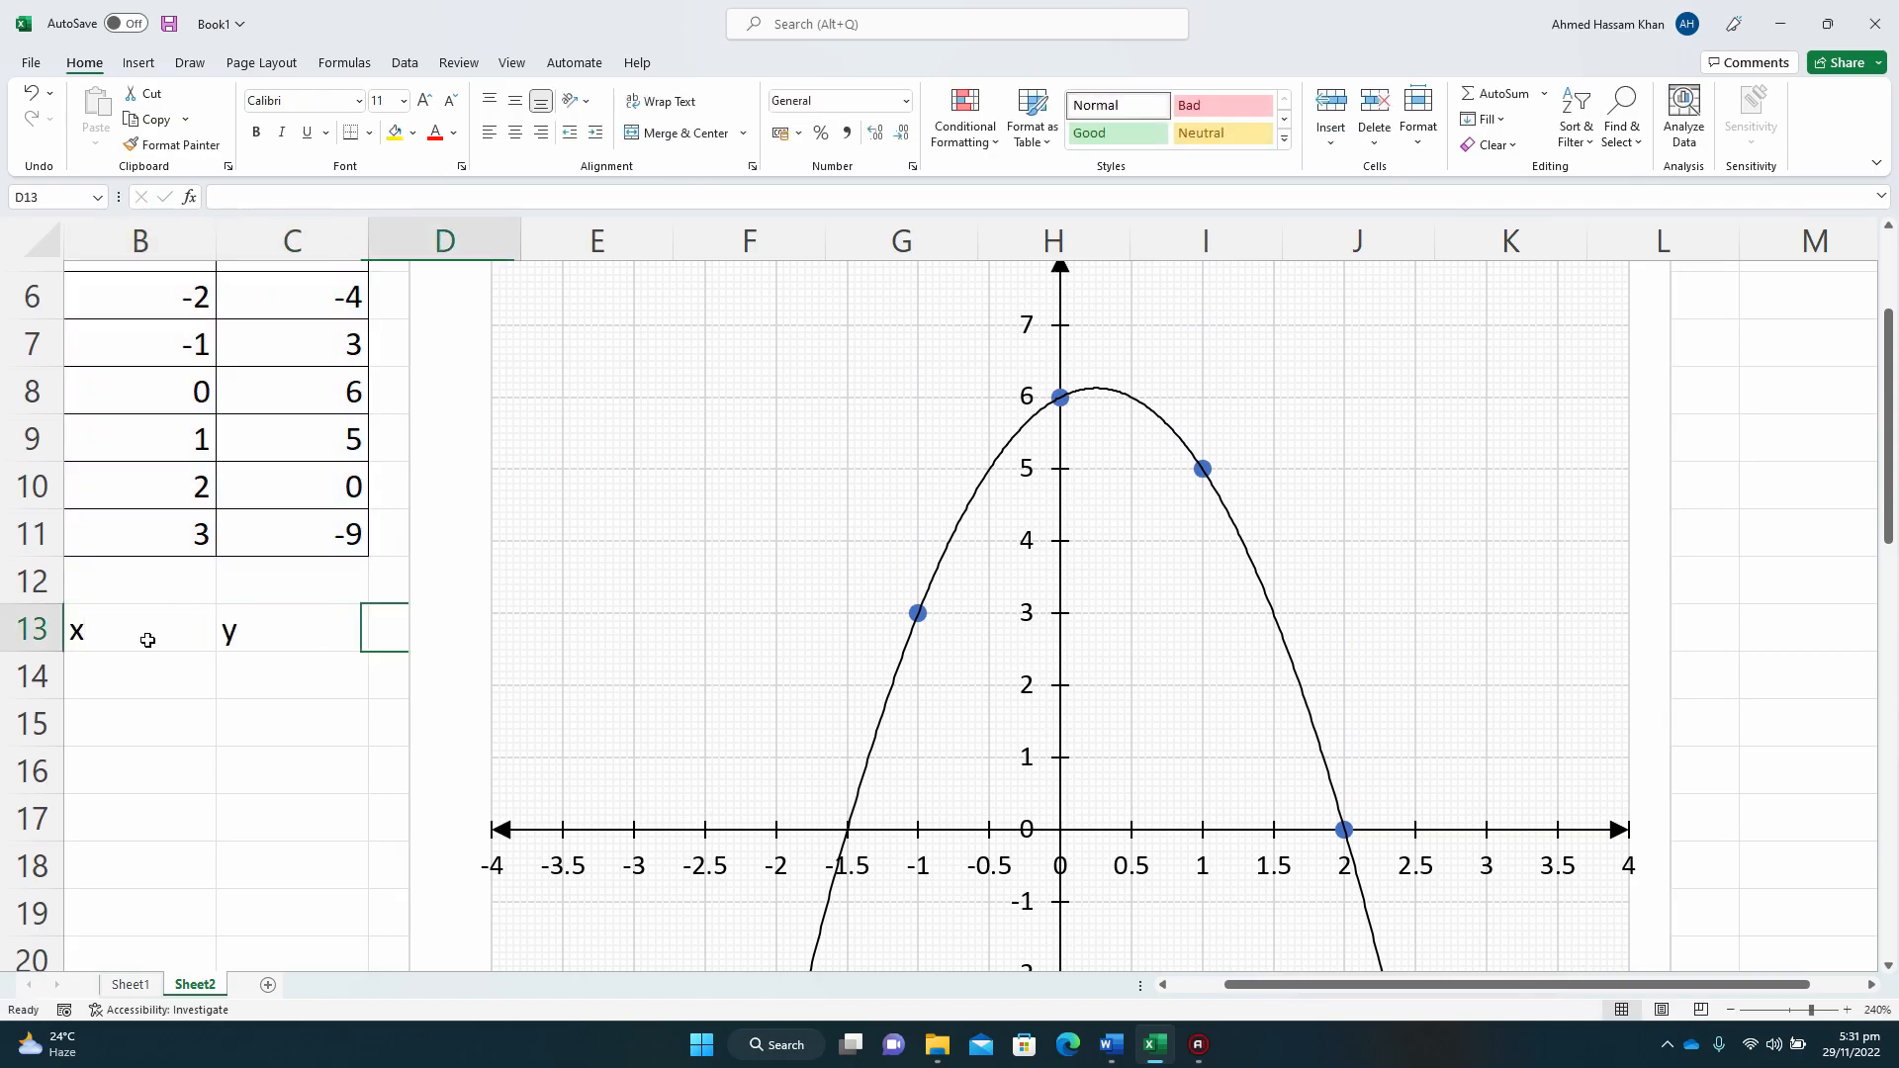
{"action": "key", "text": "Return"}
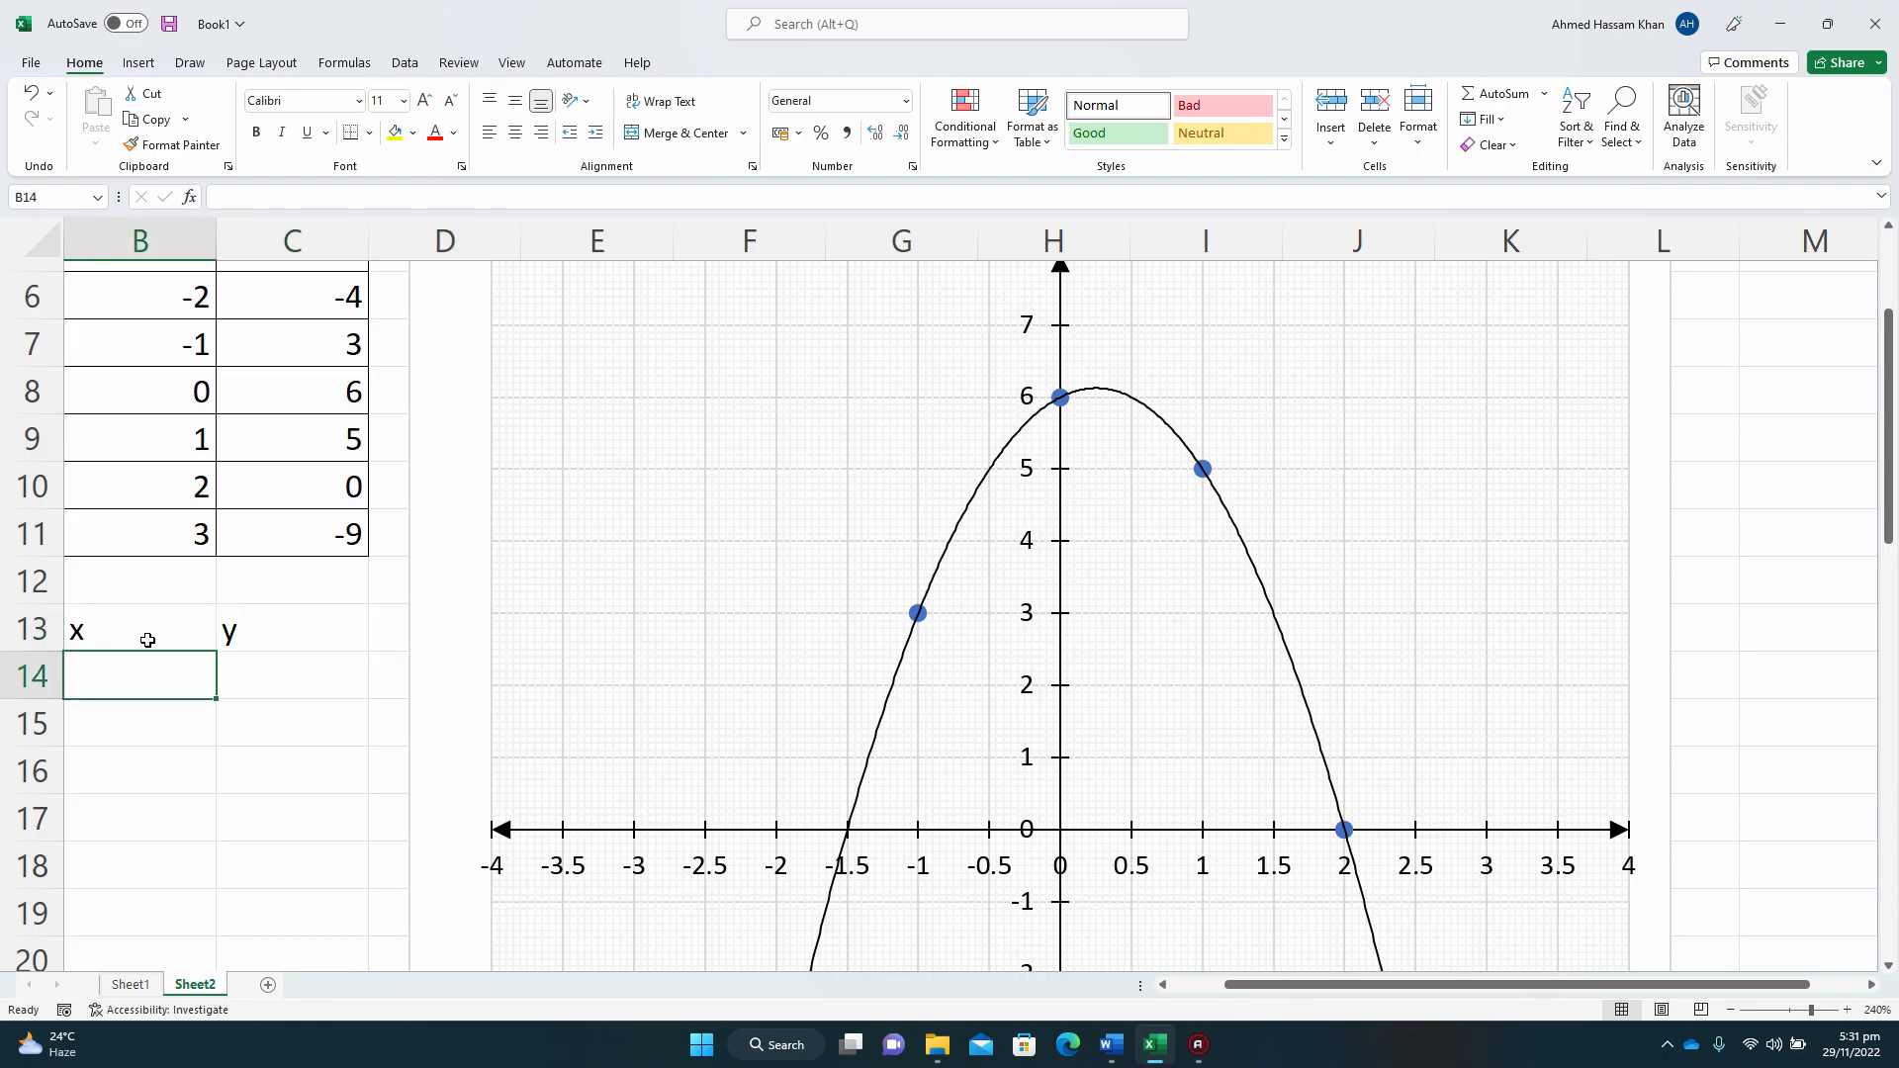
Step: Enter the whole-number x values from -3 to 3 in cells B14 to B20
{"action": "type", "text": "-3"}
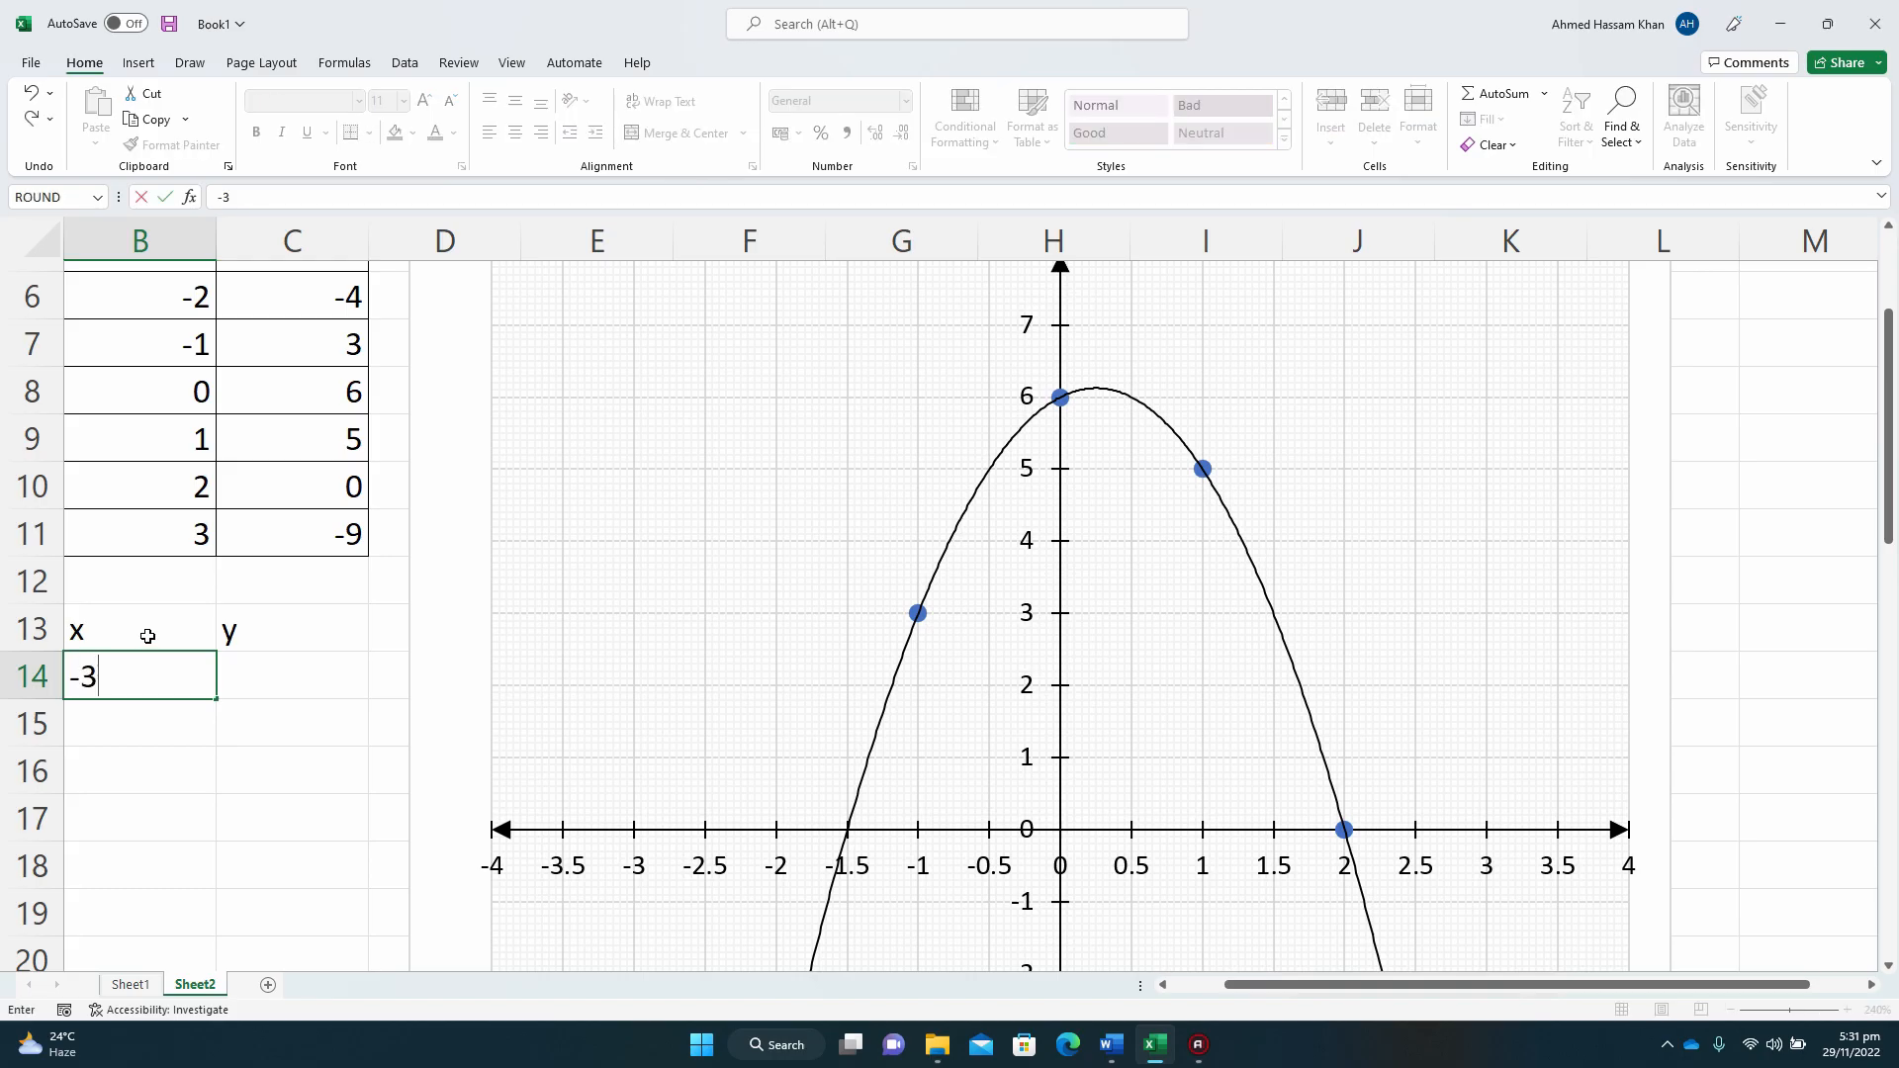
{"action": "key", "text": "Return"}
{"action": "type", "text": "-2"}
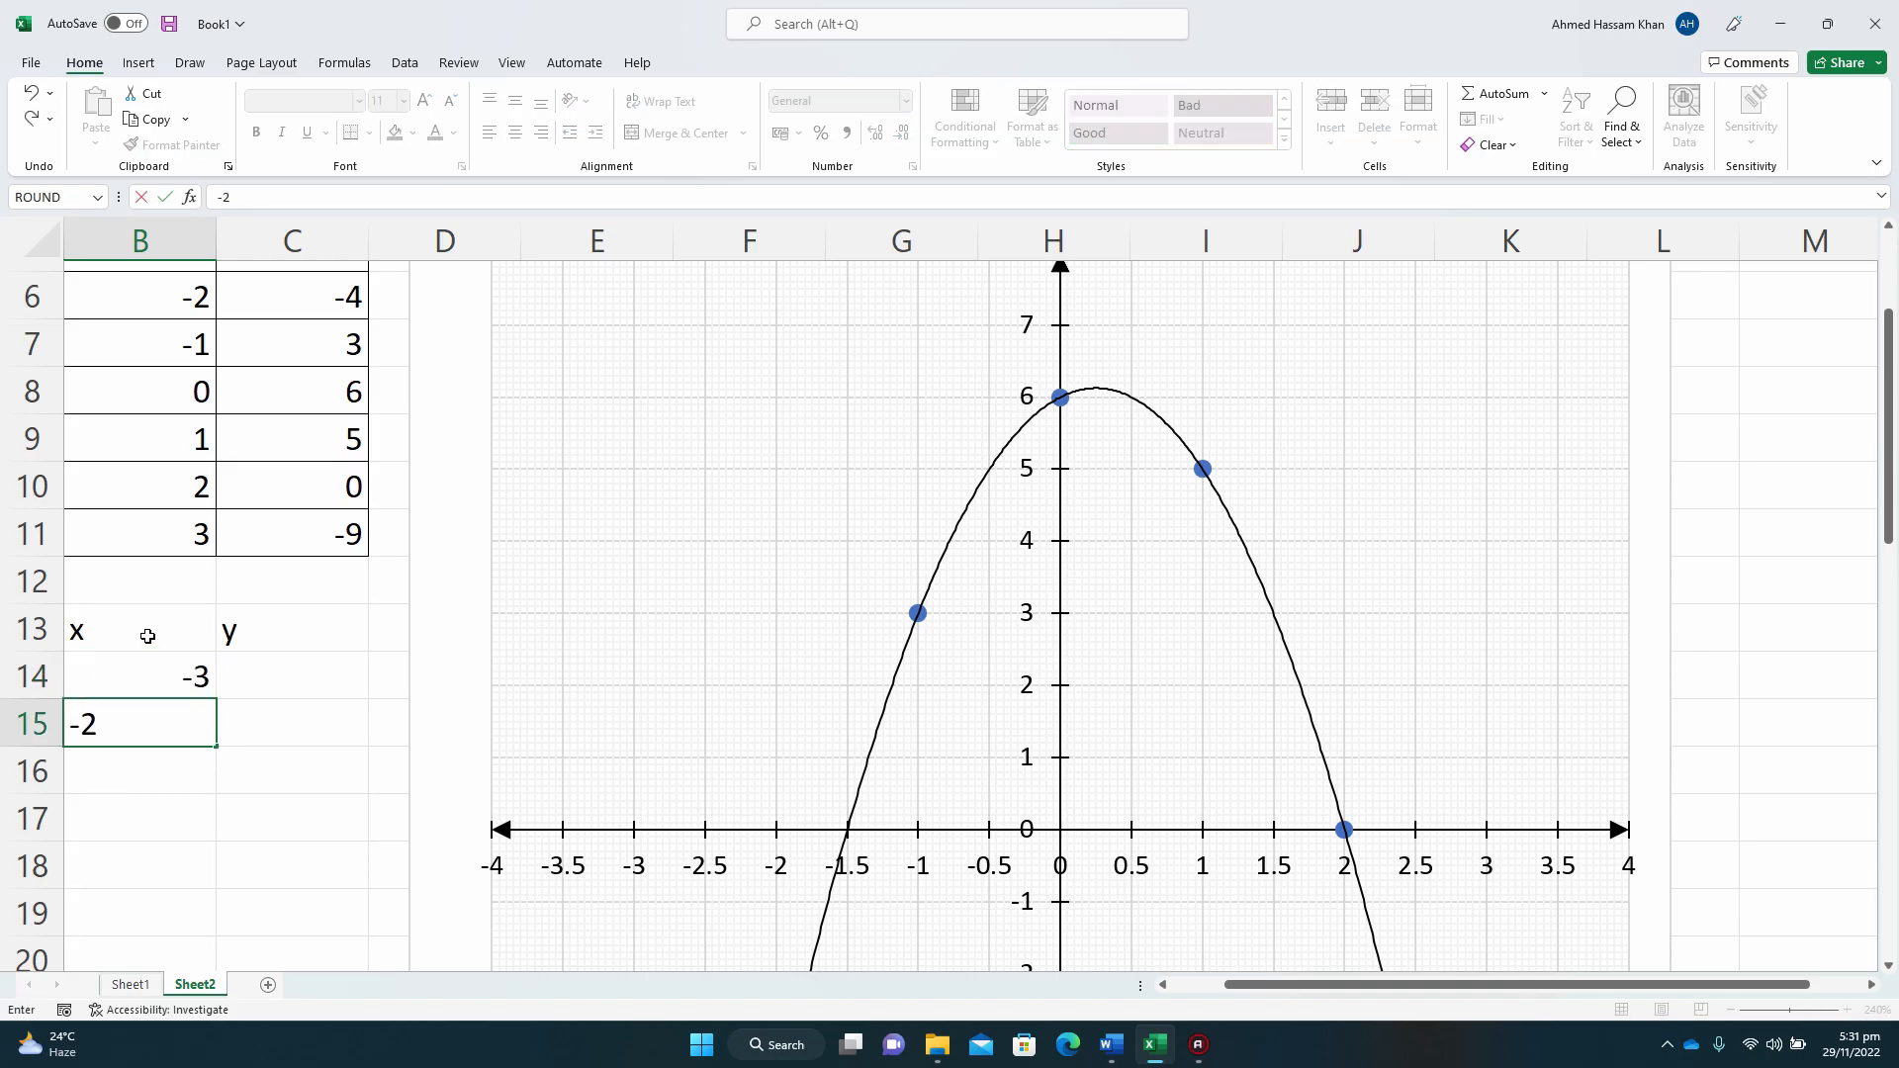
{"action": "key", "text": "Return"}
{"action": "type", "text": "-1"}
{"action": "key", "text": "Return"}
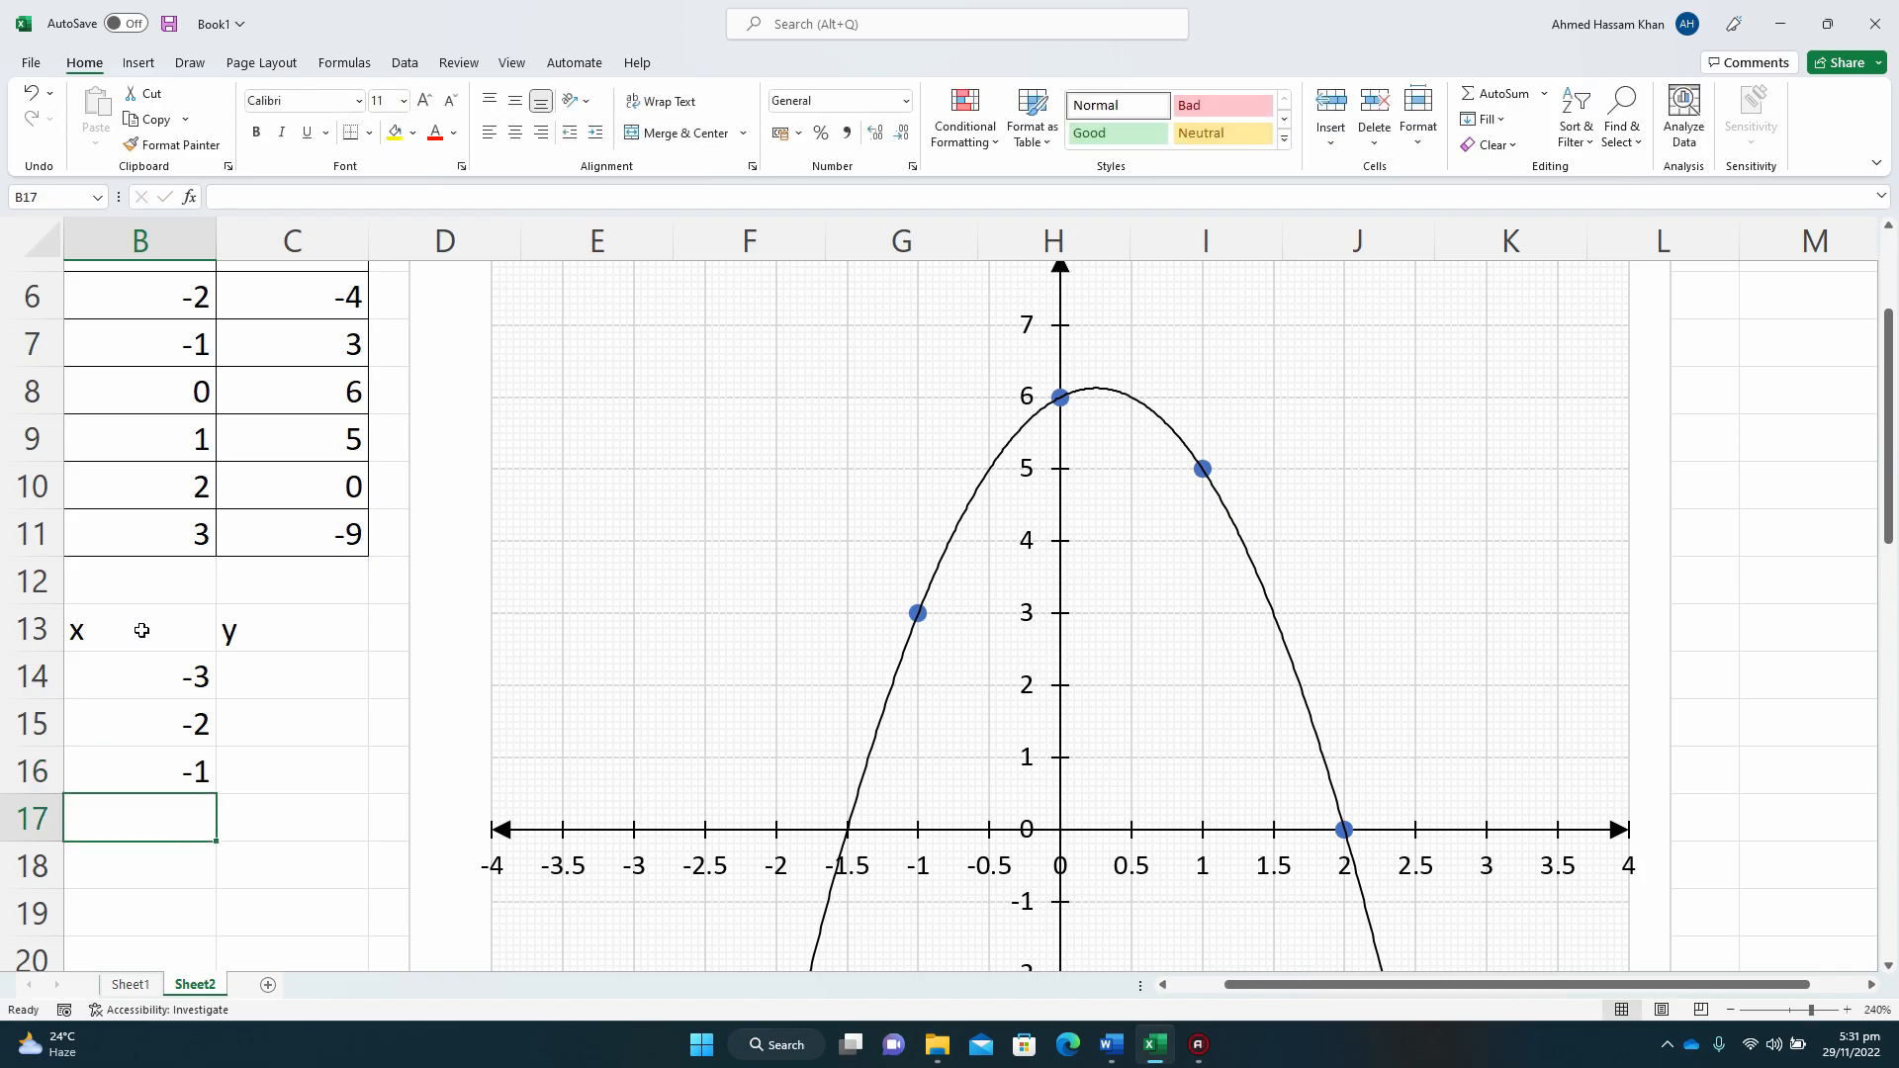
{"action": "type", "text": "0"}
{"action": "key", "text": "Return"}
{"action": "type", "text": "1"}
{"action": "key", "text": "Return"}
{"action": "type", "text": "2"}
{"action": "key", "text": "Return"}
{"action": "type", "text": "3"}
{"action": "key", "text": "Return"}
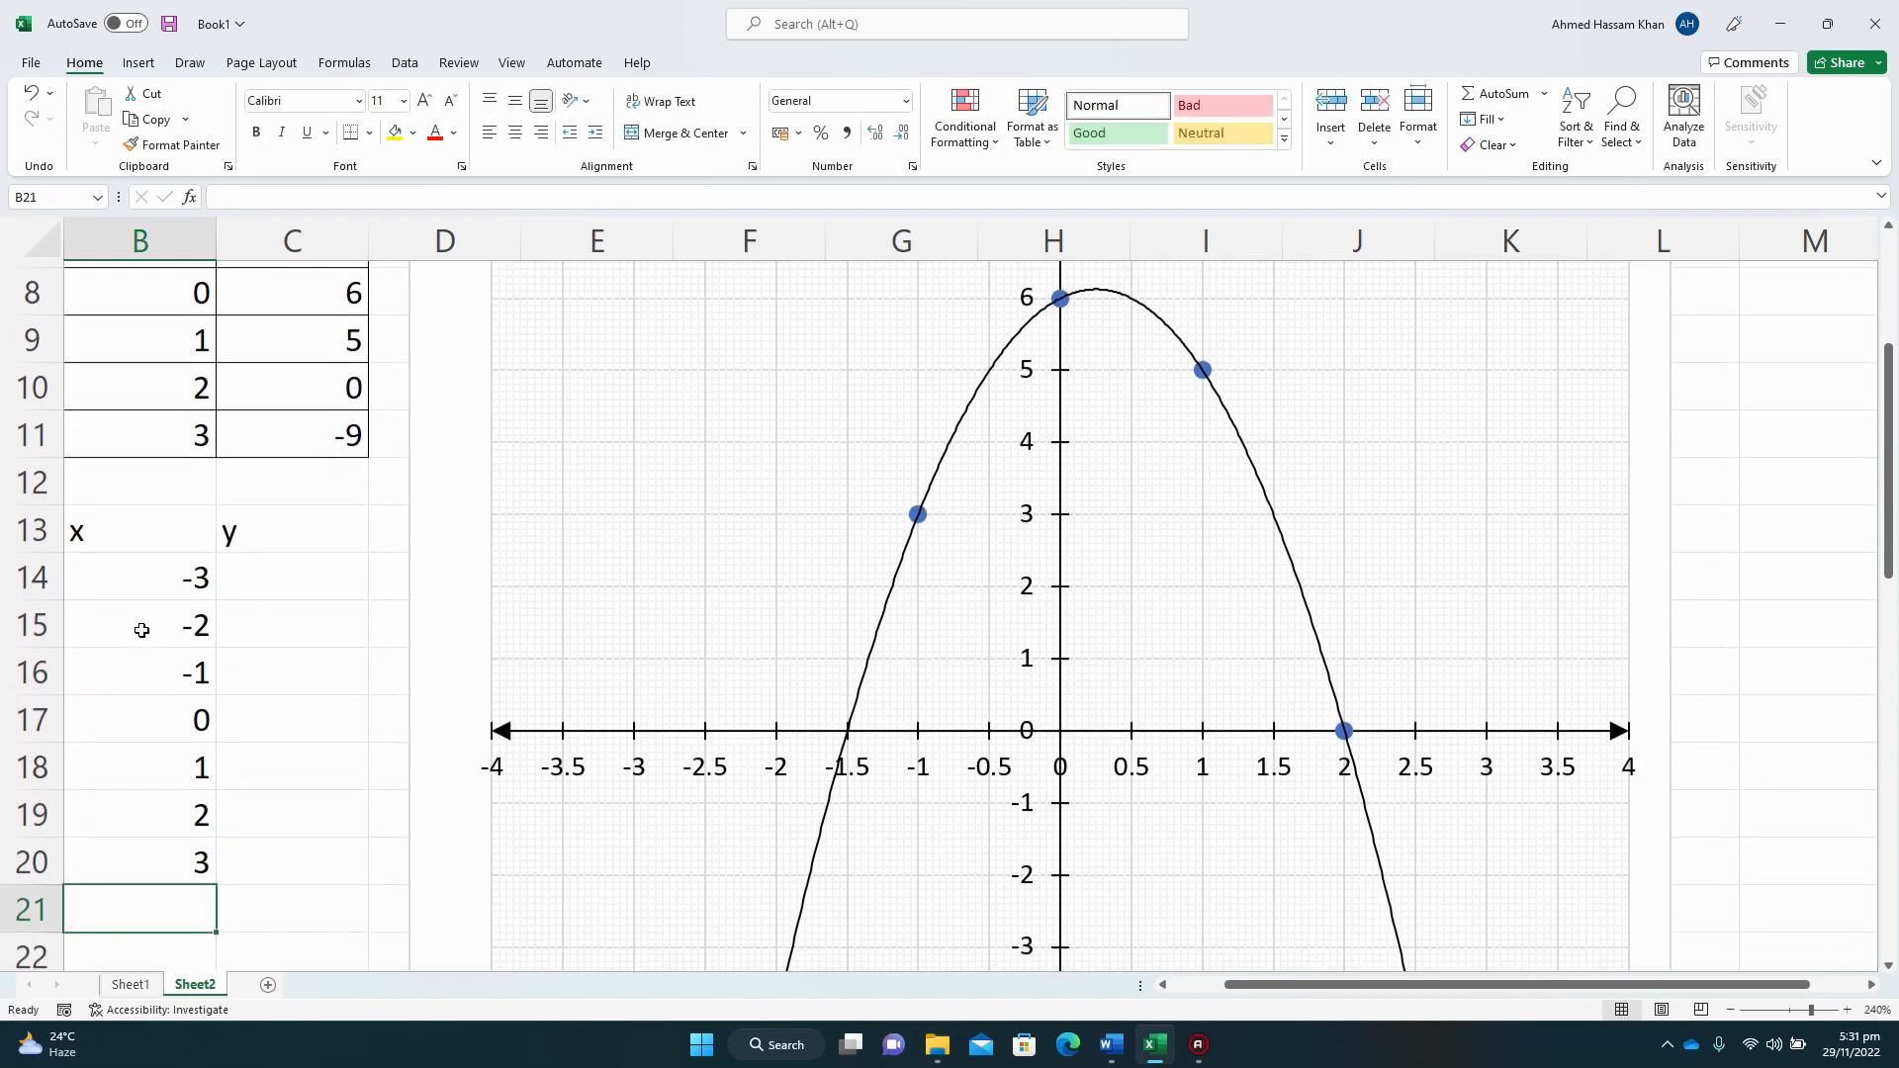
Step: Enter -6 in C14 and fill it down to C20 as the constant y values
{"action": "key", "text": "Up"}
{"action": "key", "text": "Up"}
{"action": "key", "text": "Up"}
{"action": "key", "text": "Up"}
{"action": "key", "text": "Up"}
{"action": "key", "text": "Up"}
{"action": "key", "text": "Up"}
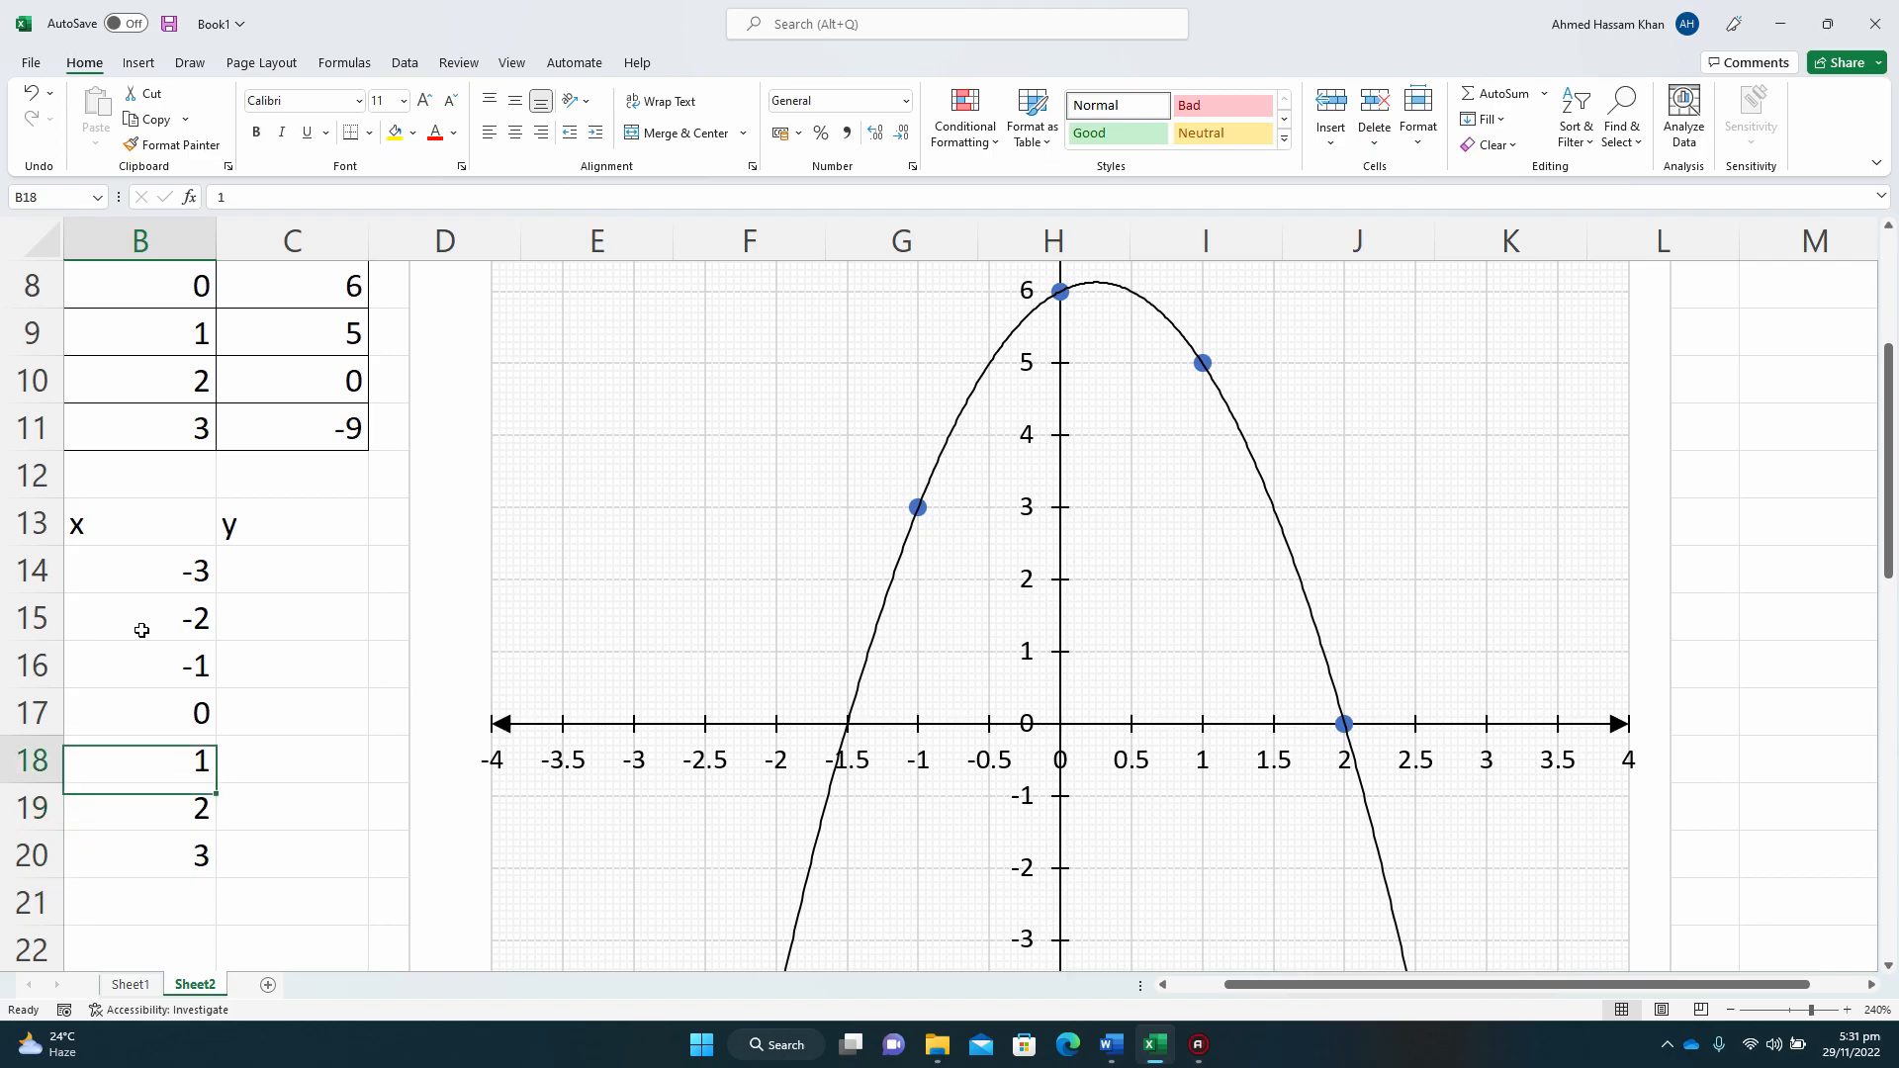
{"action": "key", "text": "Right"}
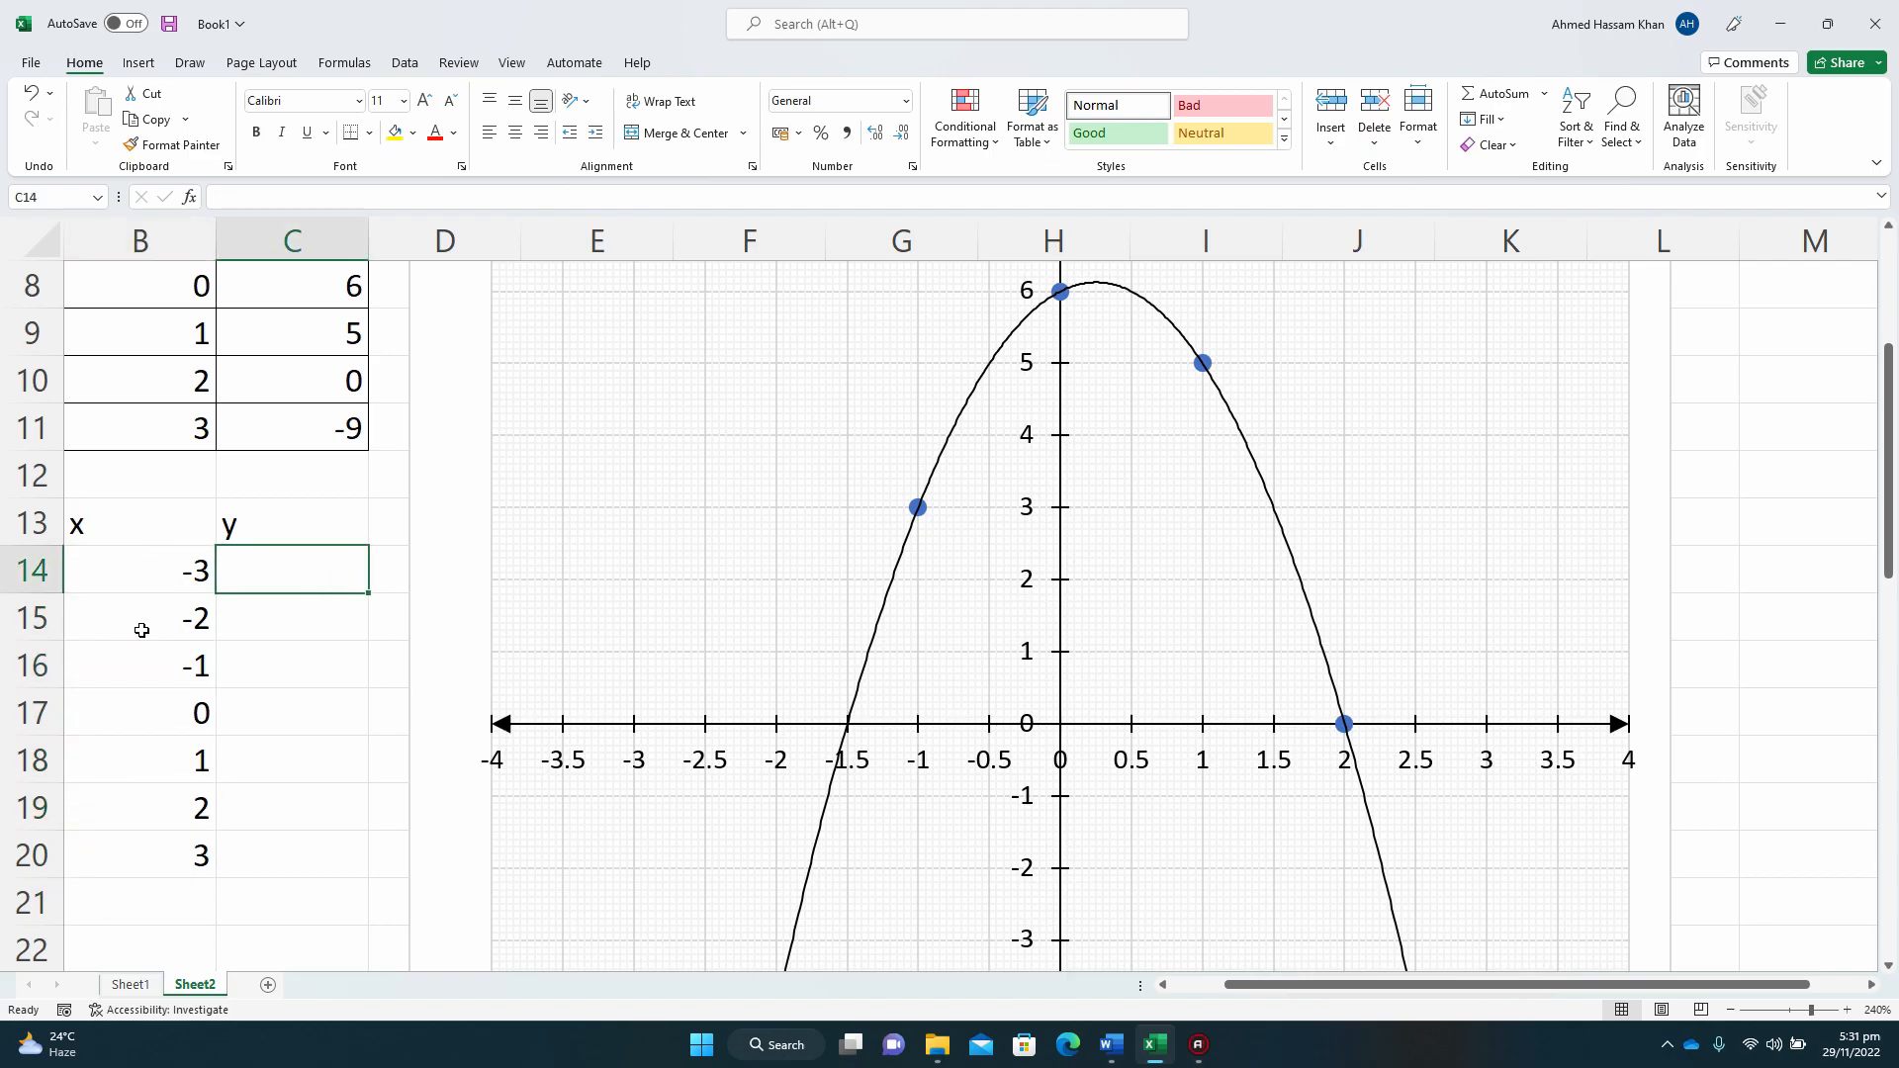
{"action": "type", "text": "="}
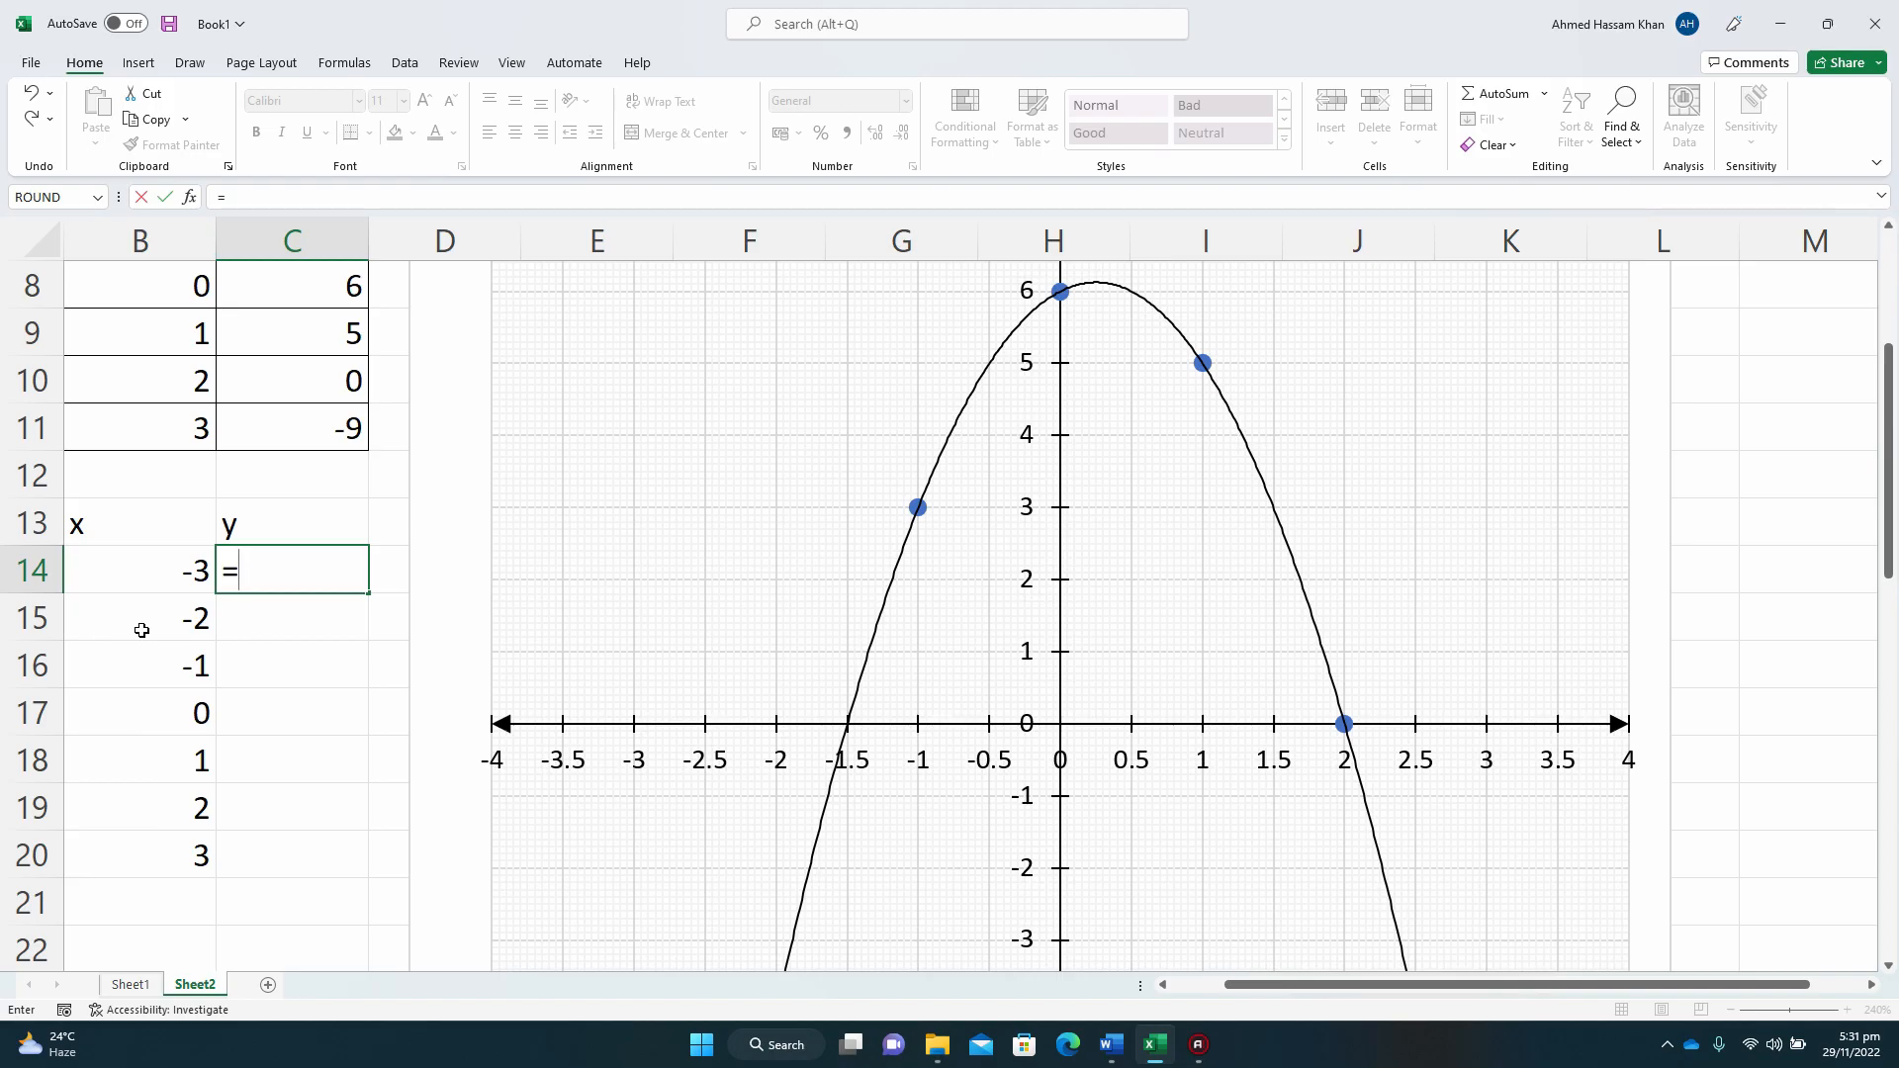
{"action": "type", "text": "-6"}
{"action": "key", "text": "BackSpace"}
{"action": "key", "text": "BackSpace"}
{"action": "key", "text": "BackSpace"}
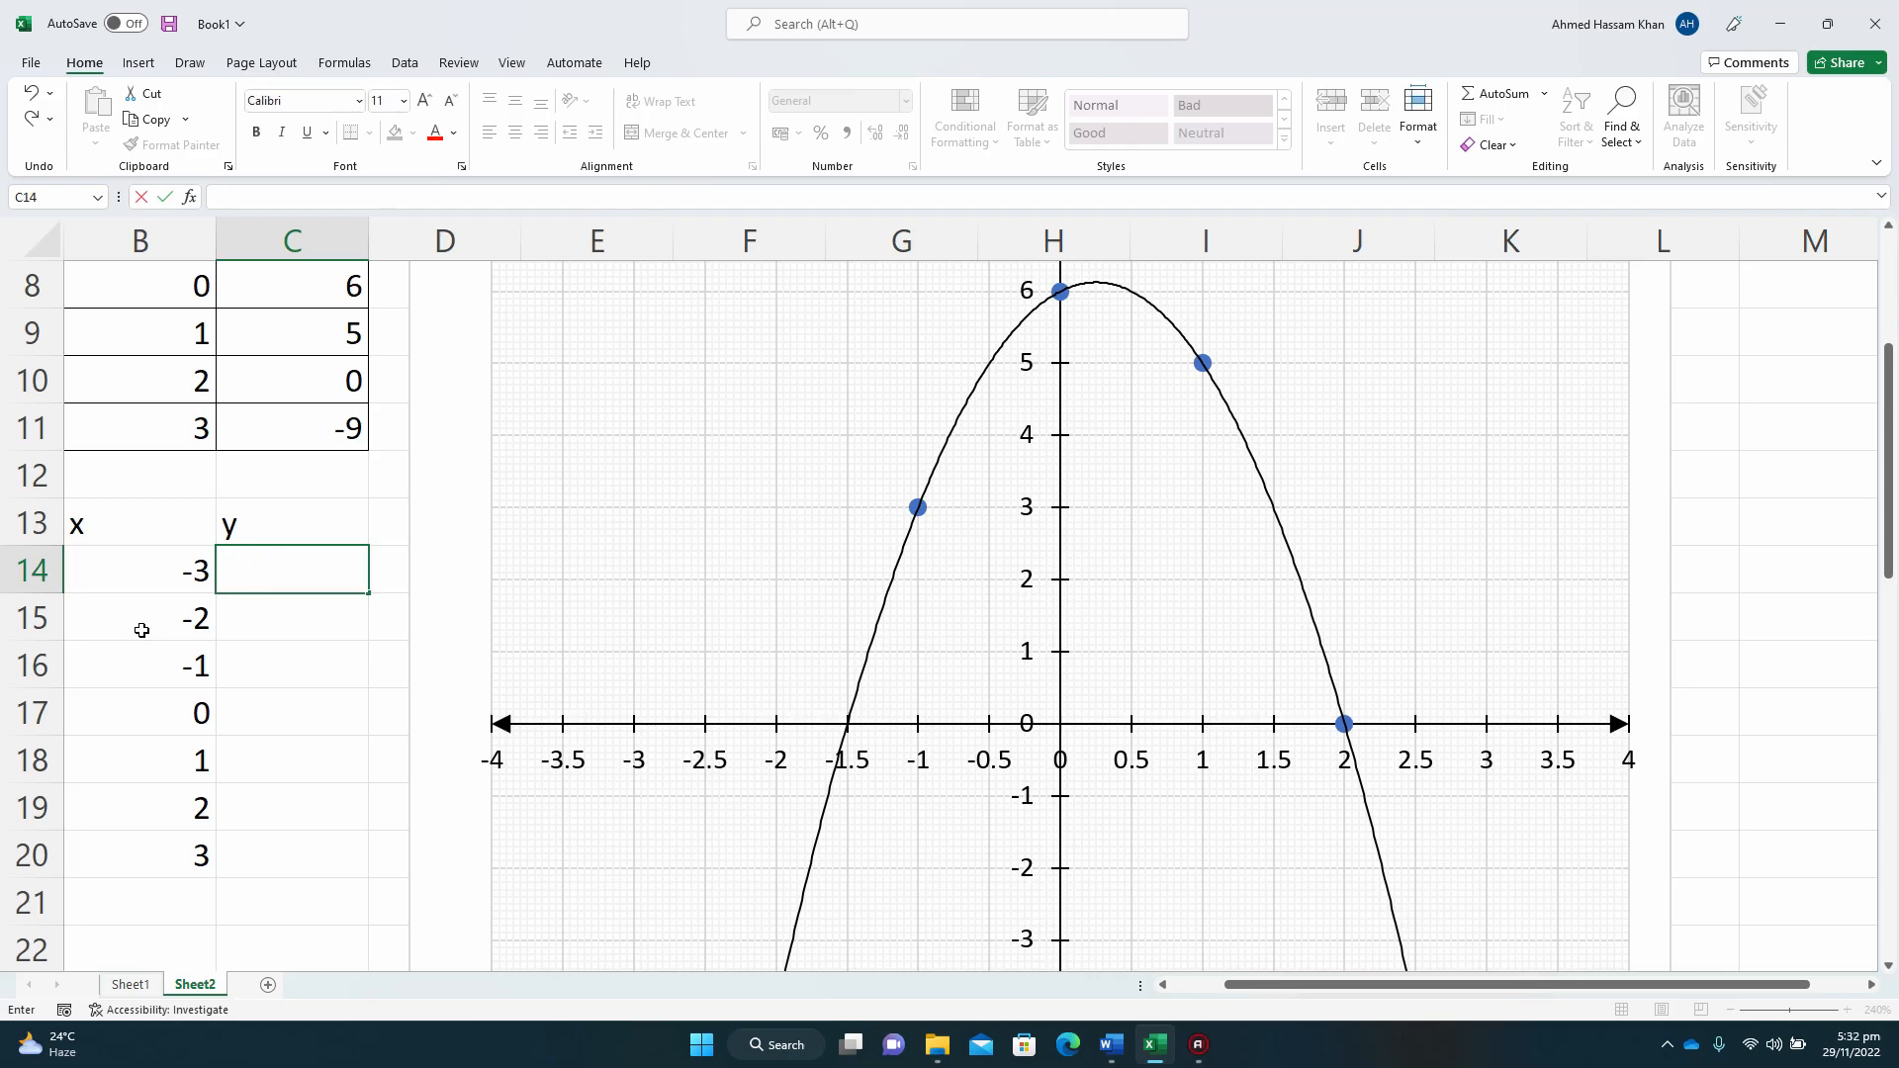
{"action": "type", "text": "-6"}
{"action": "key", "text": "Return"}
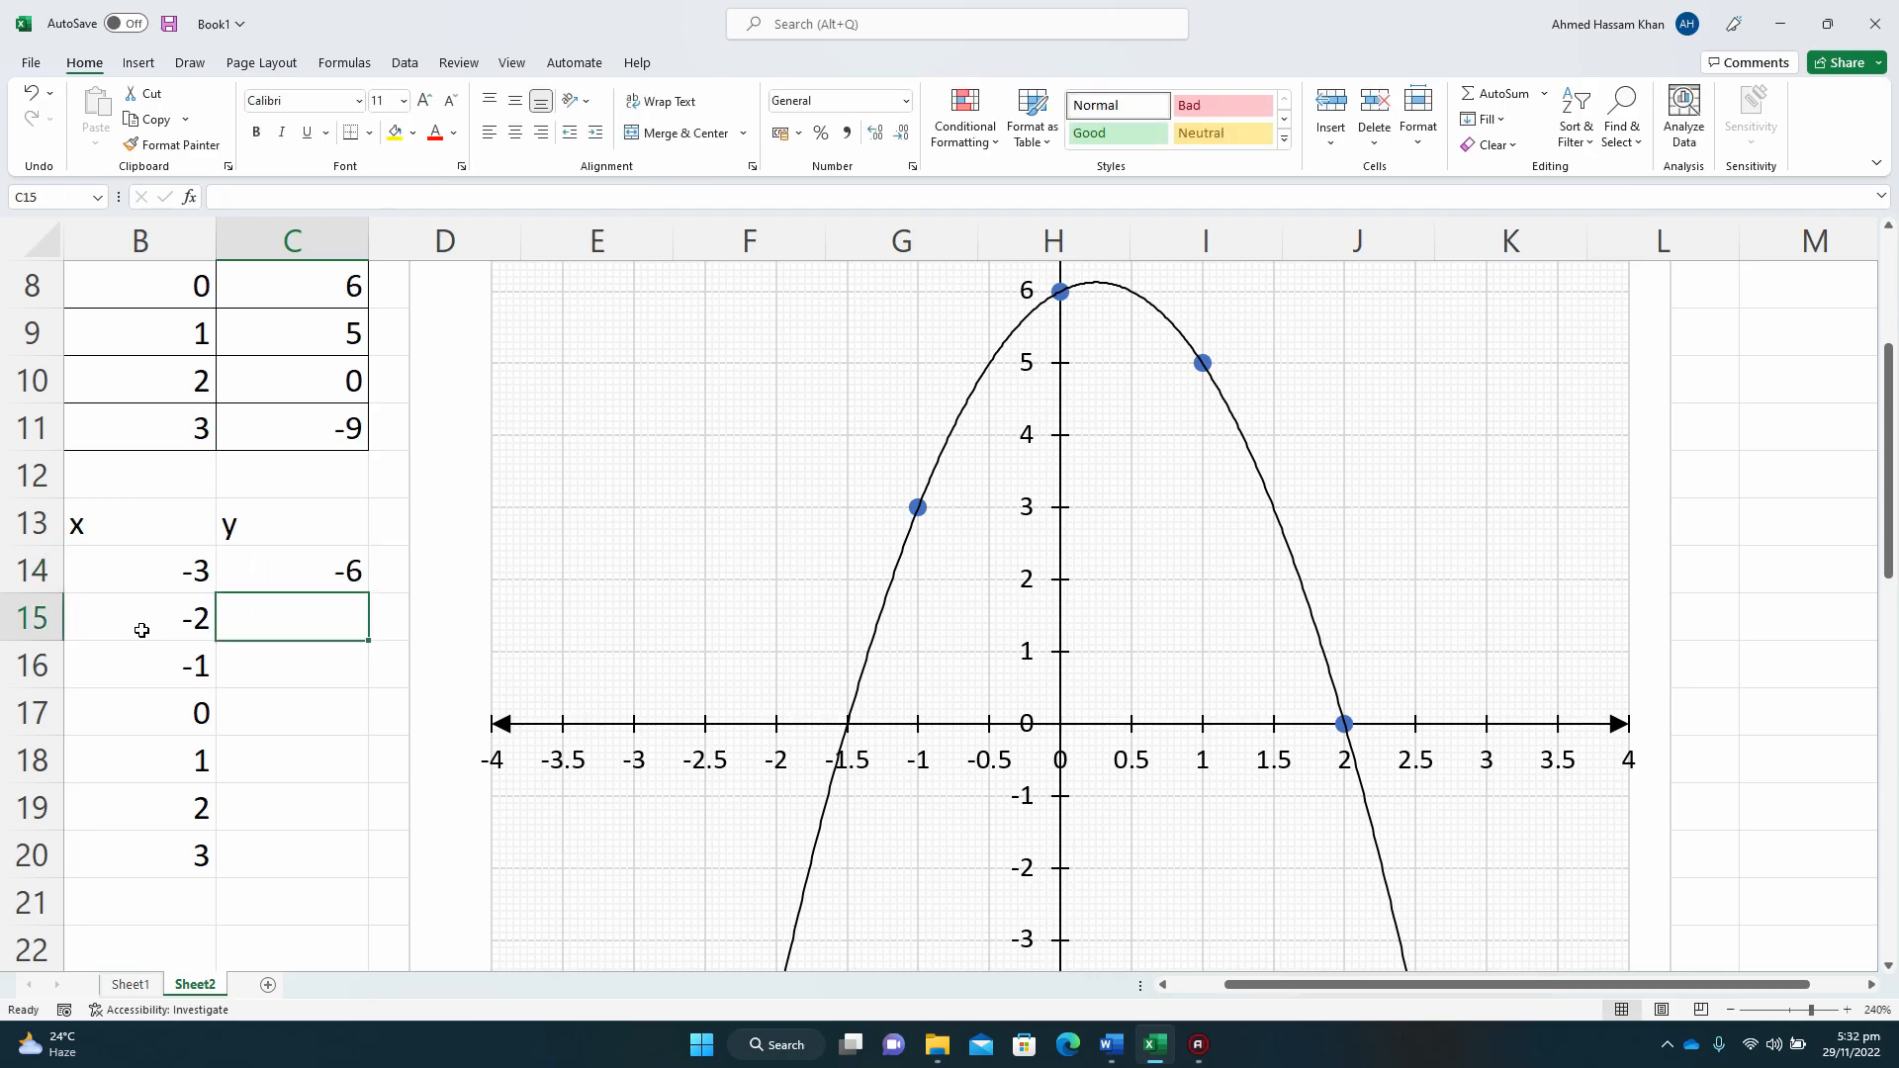
{"action": "left_click", "coordinate": [299, 571]}
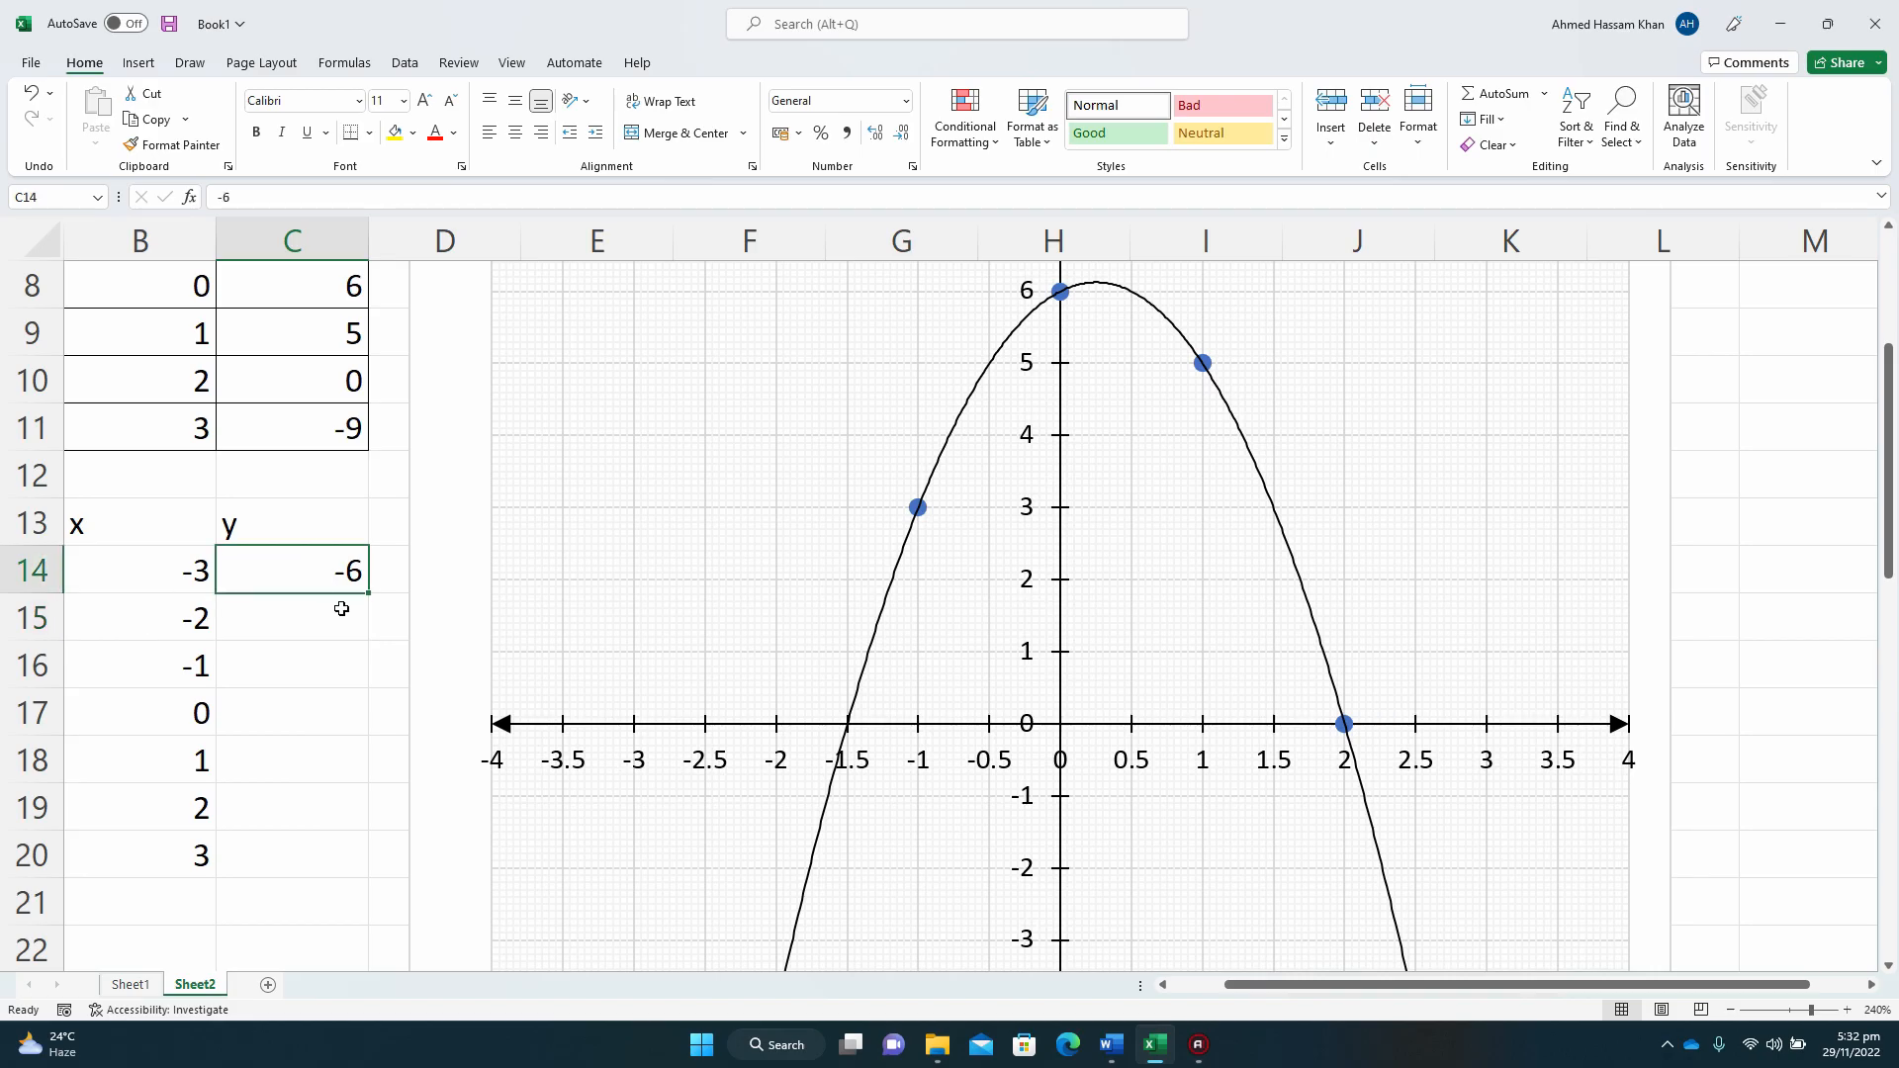
{"action": "left_click_drag", "start_coordinate": [370, 592], "coordinate": [355, 863]}
{"action": "left_click", "coordinate": [307, 610]}
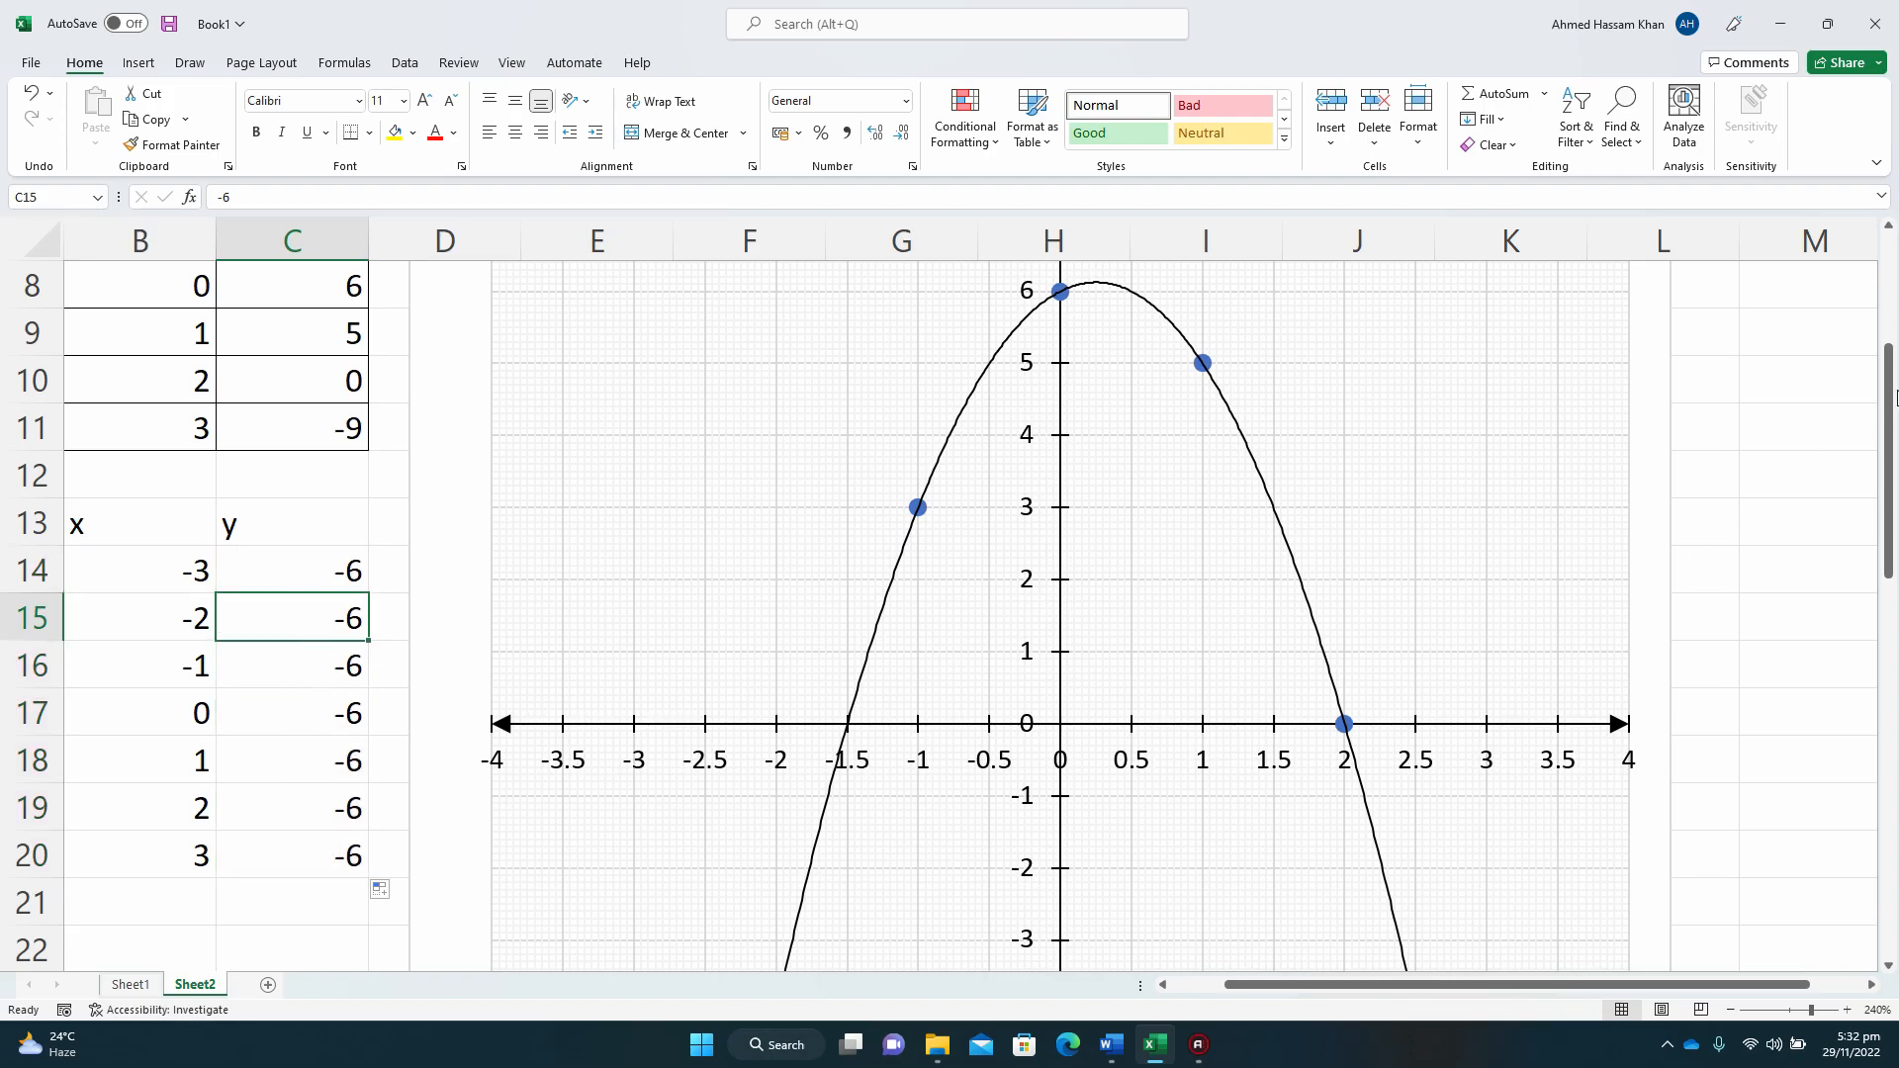
Step: Add a series named y = -6 to the chart, with B14:B20 as X values and C14:C20 as Y values
{"action": "left_click_drag", "start_coordinate": [1888, 407], "coordinate": [1888, 472]}
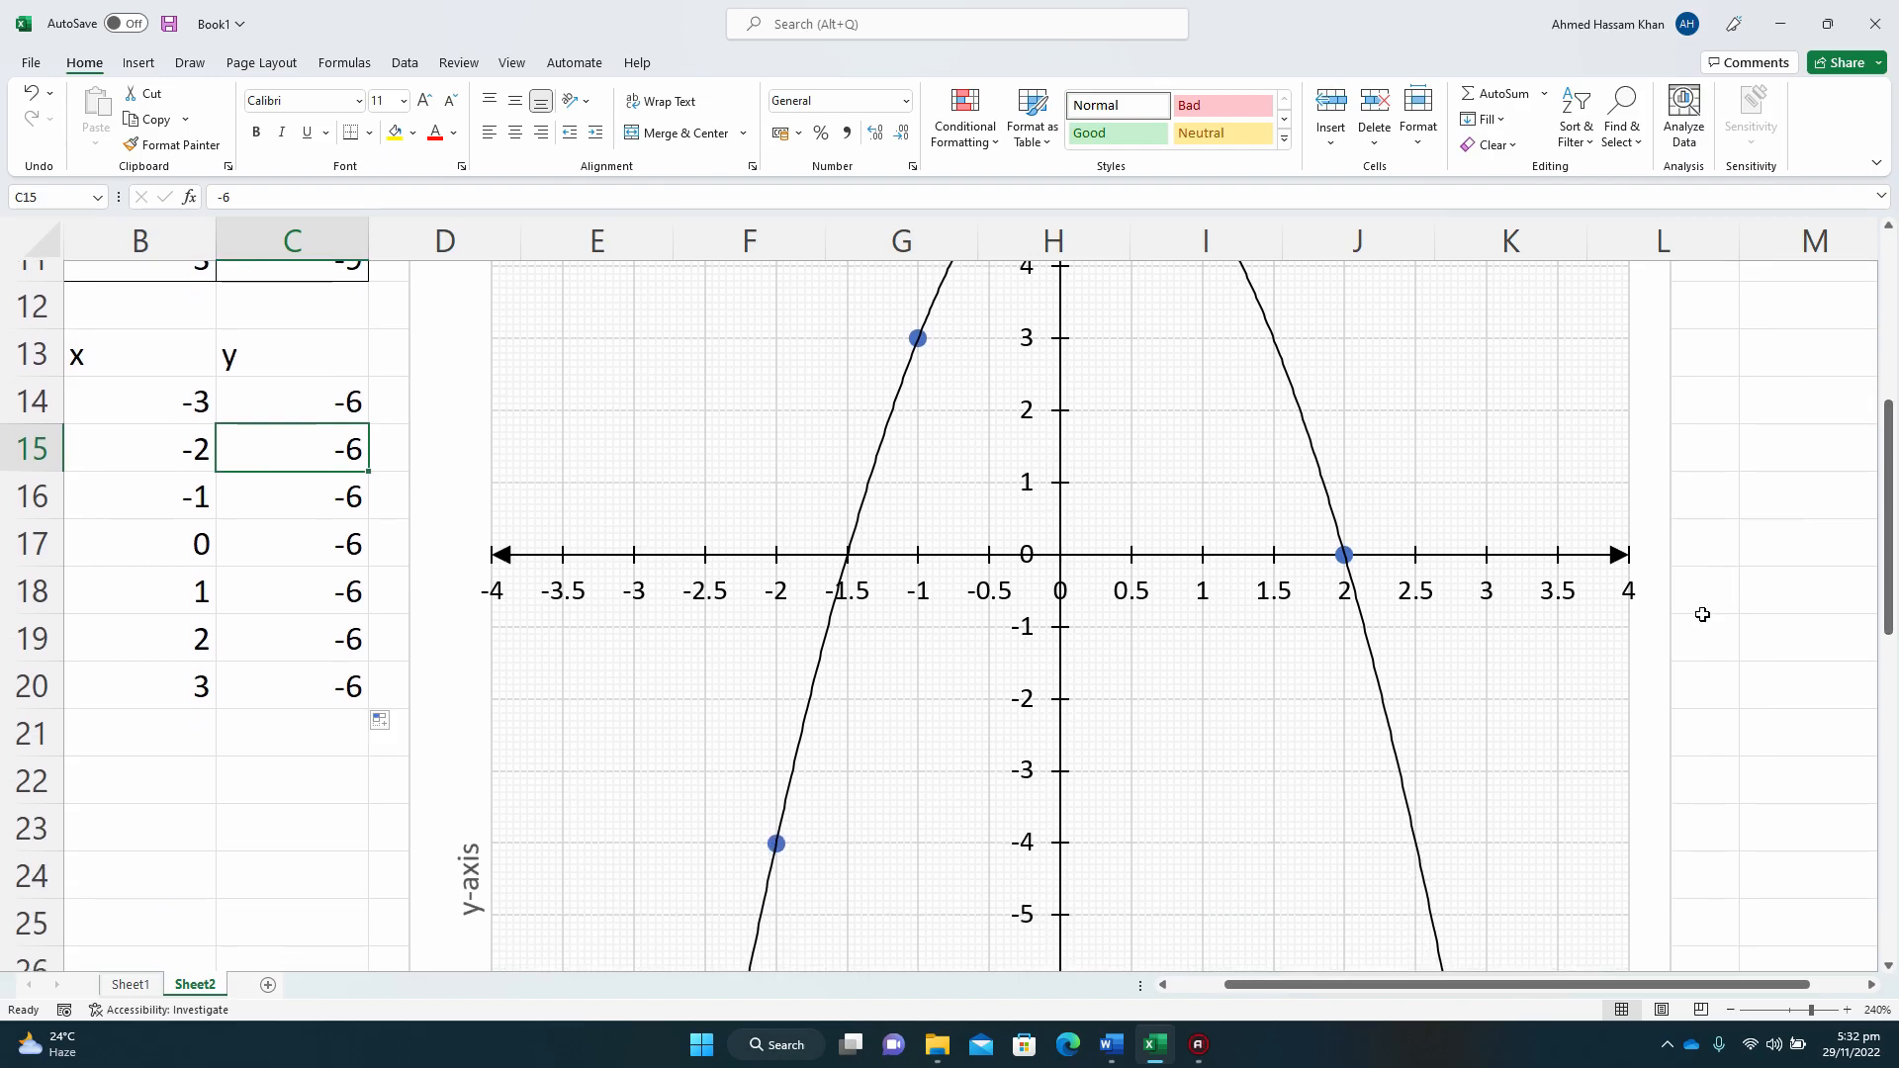
{"action": "left_click", "coordinate": [1708, 648]}
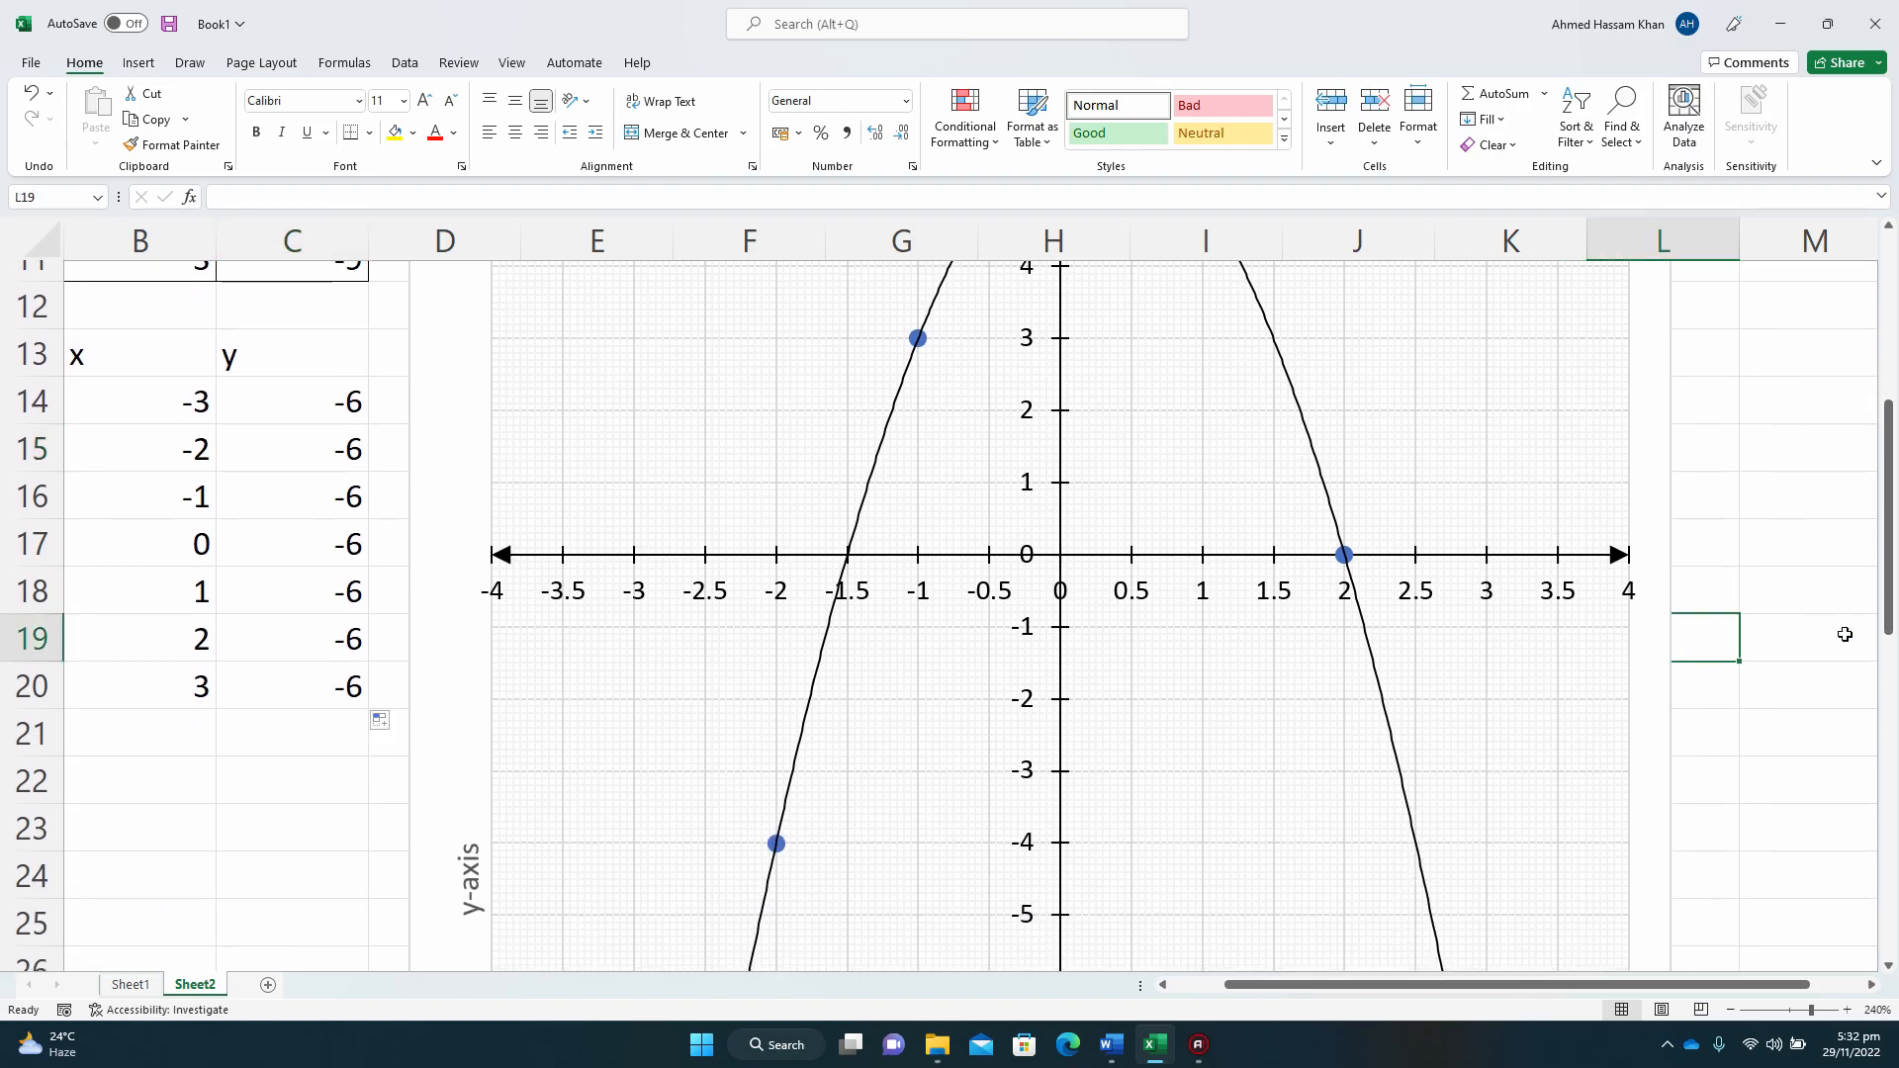
{"action": "double_click", "coordinate": [1729, 1012]}
{"action": "left_click", "coordinate": [1729, 1010]}
{"action": "left_click", "coordinate": [1729, 1010]}
{"action": "left_click", "coordinate": [1729, 1010]}
{"action": "double_click", "coordinate": [1729, 1010]}
{"action": "left_click_drag", "start_coordinate": [1887, 309], "coordinate": [1886, 532]}
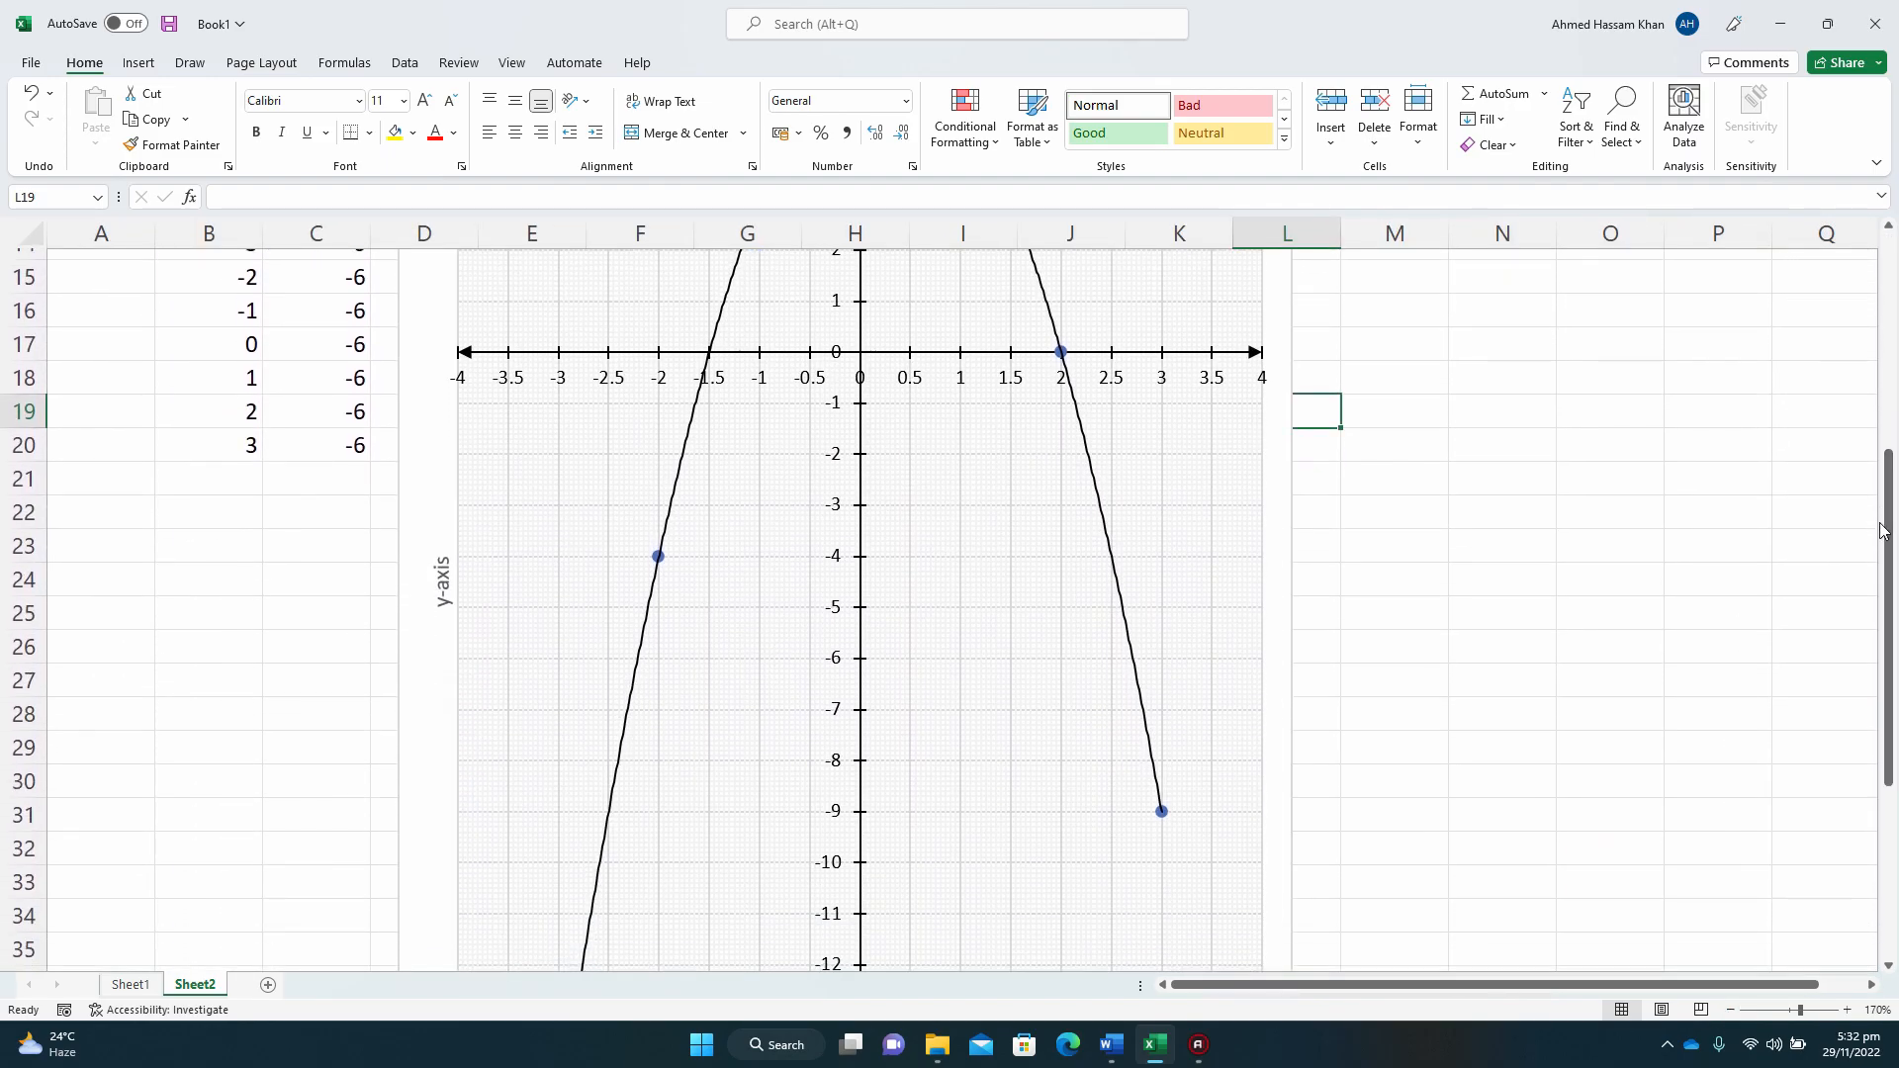
{"action": "left_click", "coordinate": [1280, 550]}
{"action": "right_click", "coordinate": [1282, 556]}
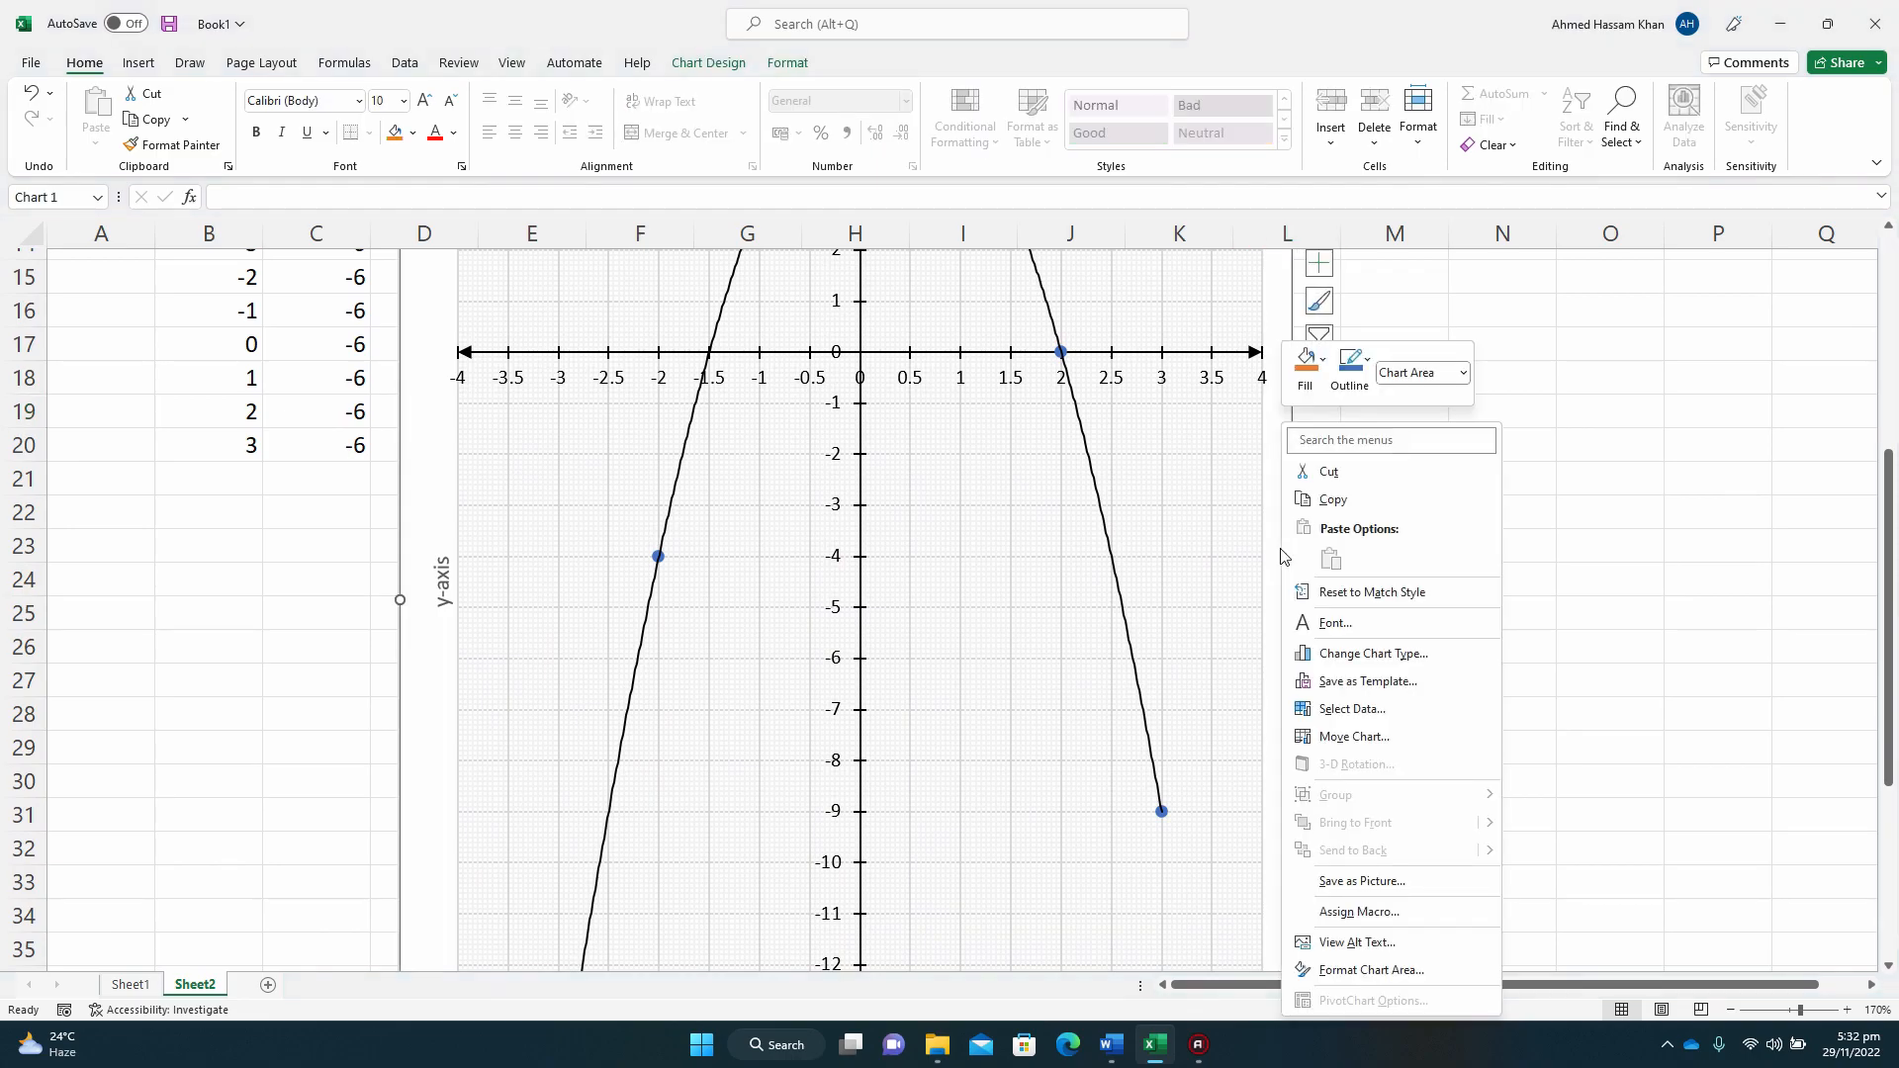
{"action": "left_click", "coordinate": [1386, 721]}
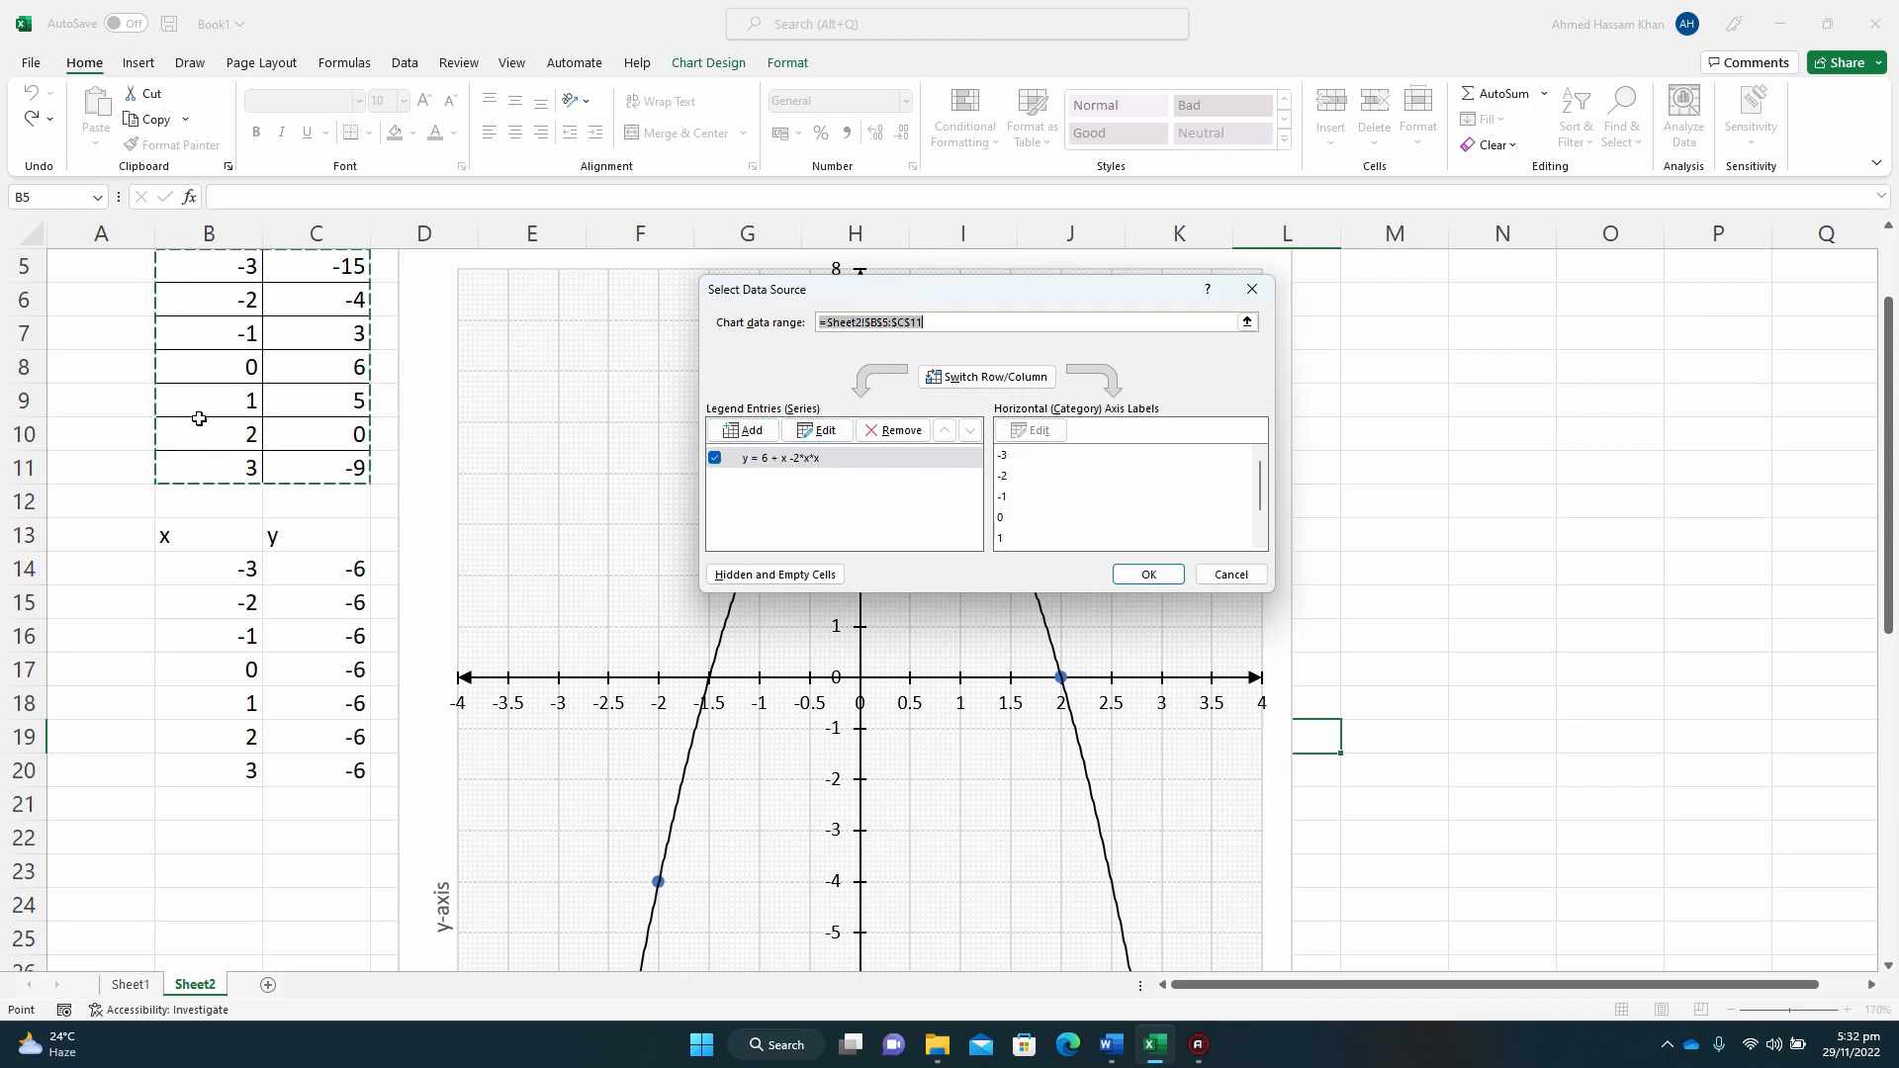
{"action": "left_click", "coordinate": [755, 432]}
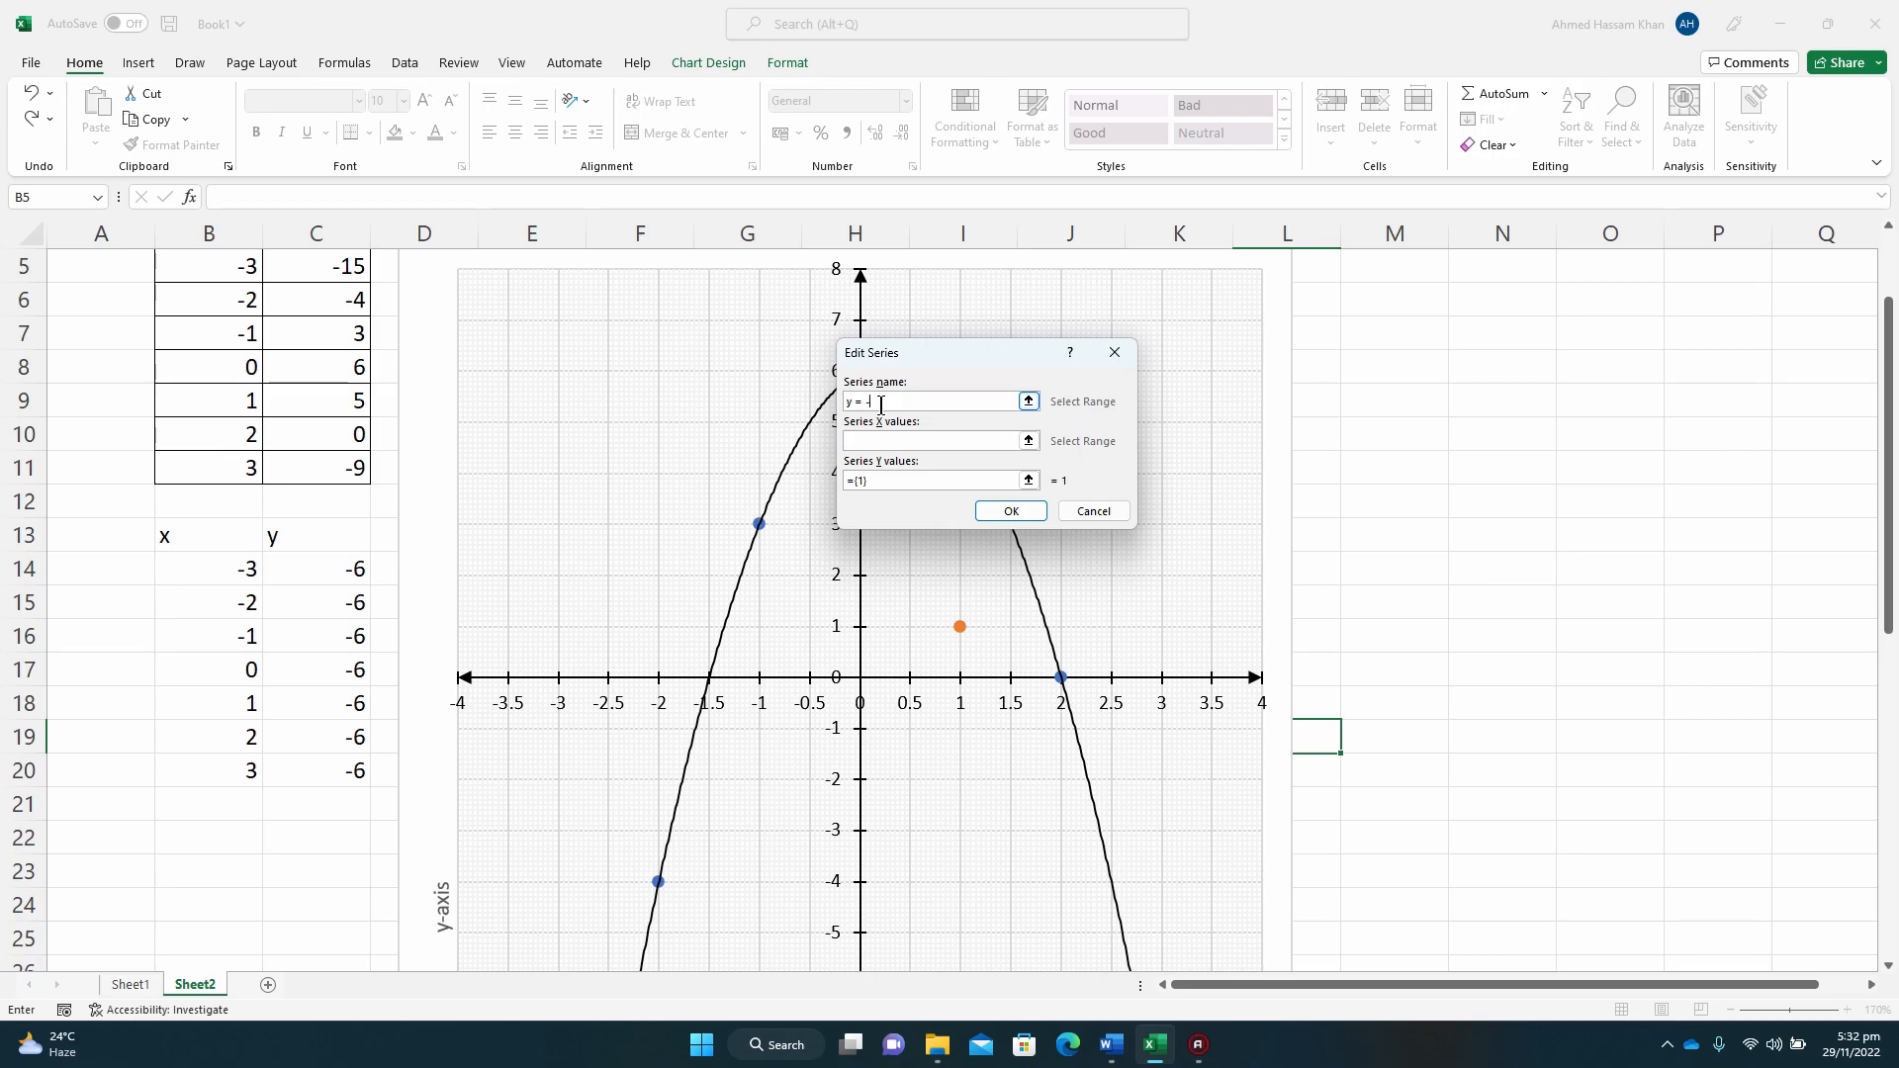
{"action": "left_click", "coordinate": [1014, 441]}
{"action": "left_click_drag", "start_coordinate": [235, 571], "coordinate": [211, 759]}
{"action": "left_click", "coordinate": [881, 482]}
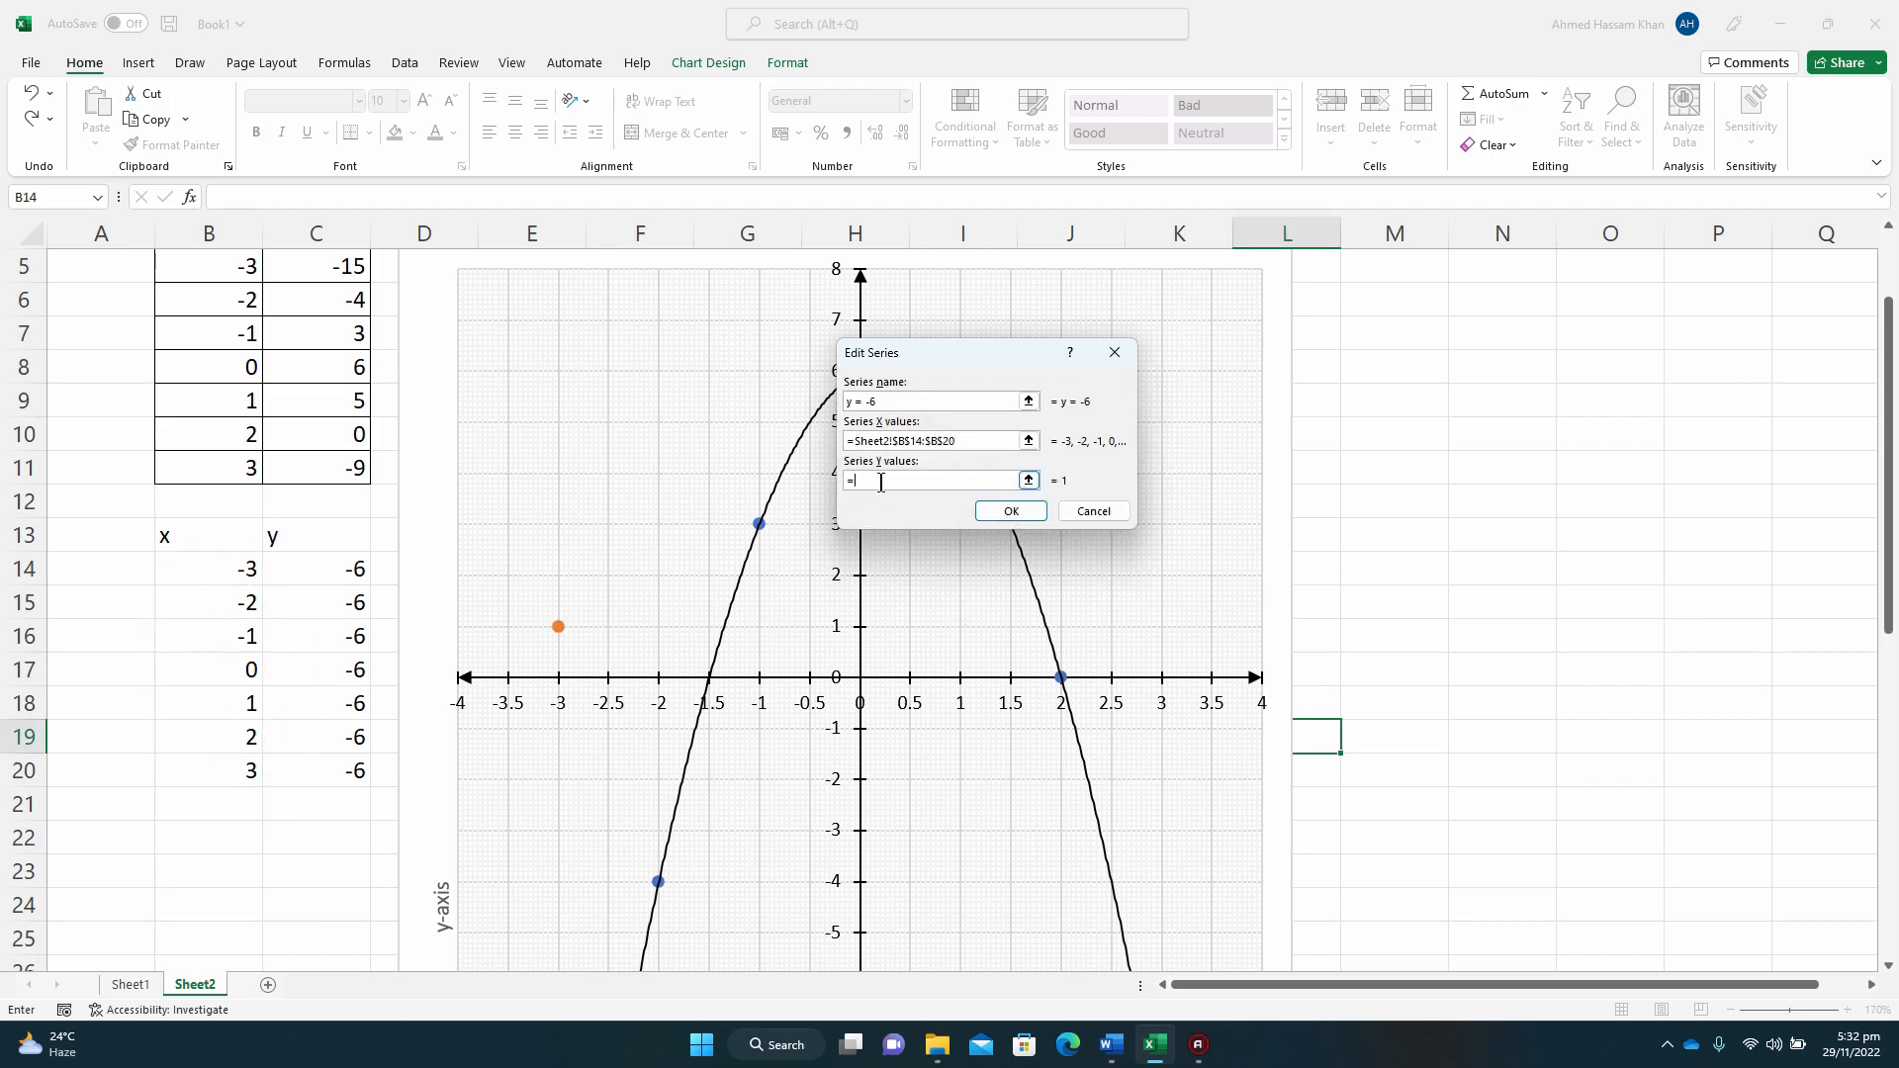
{"action": "left_click_drag", "start_coordinate": [342, 572], "coordinate": [318, 781]}
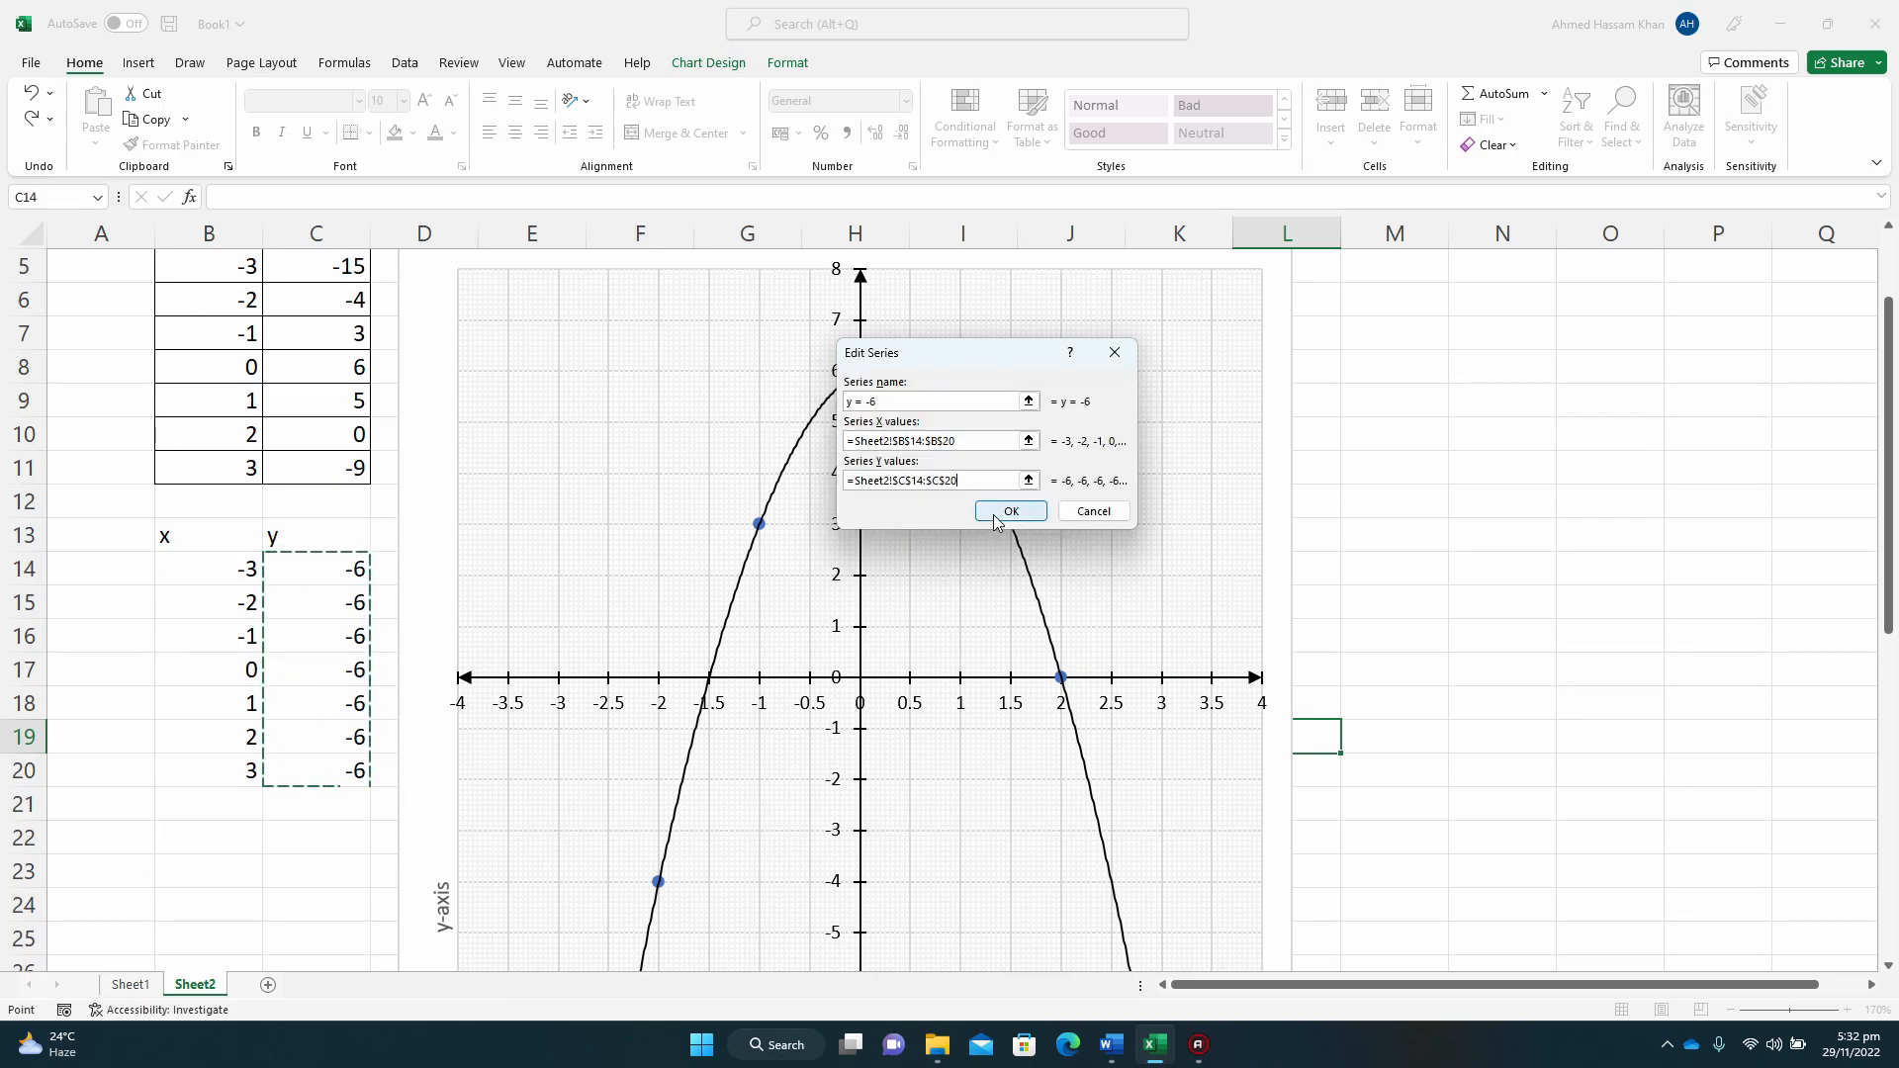
{"action": "left_click", "coordinate": [1011, 510]}
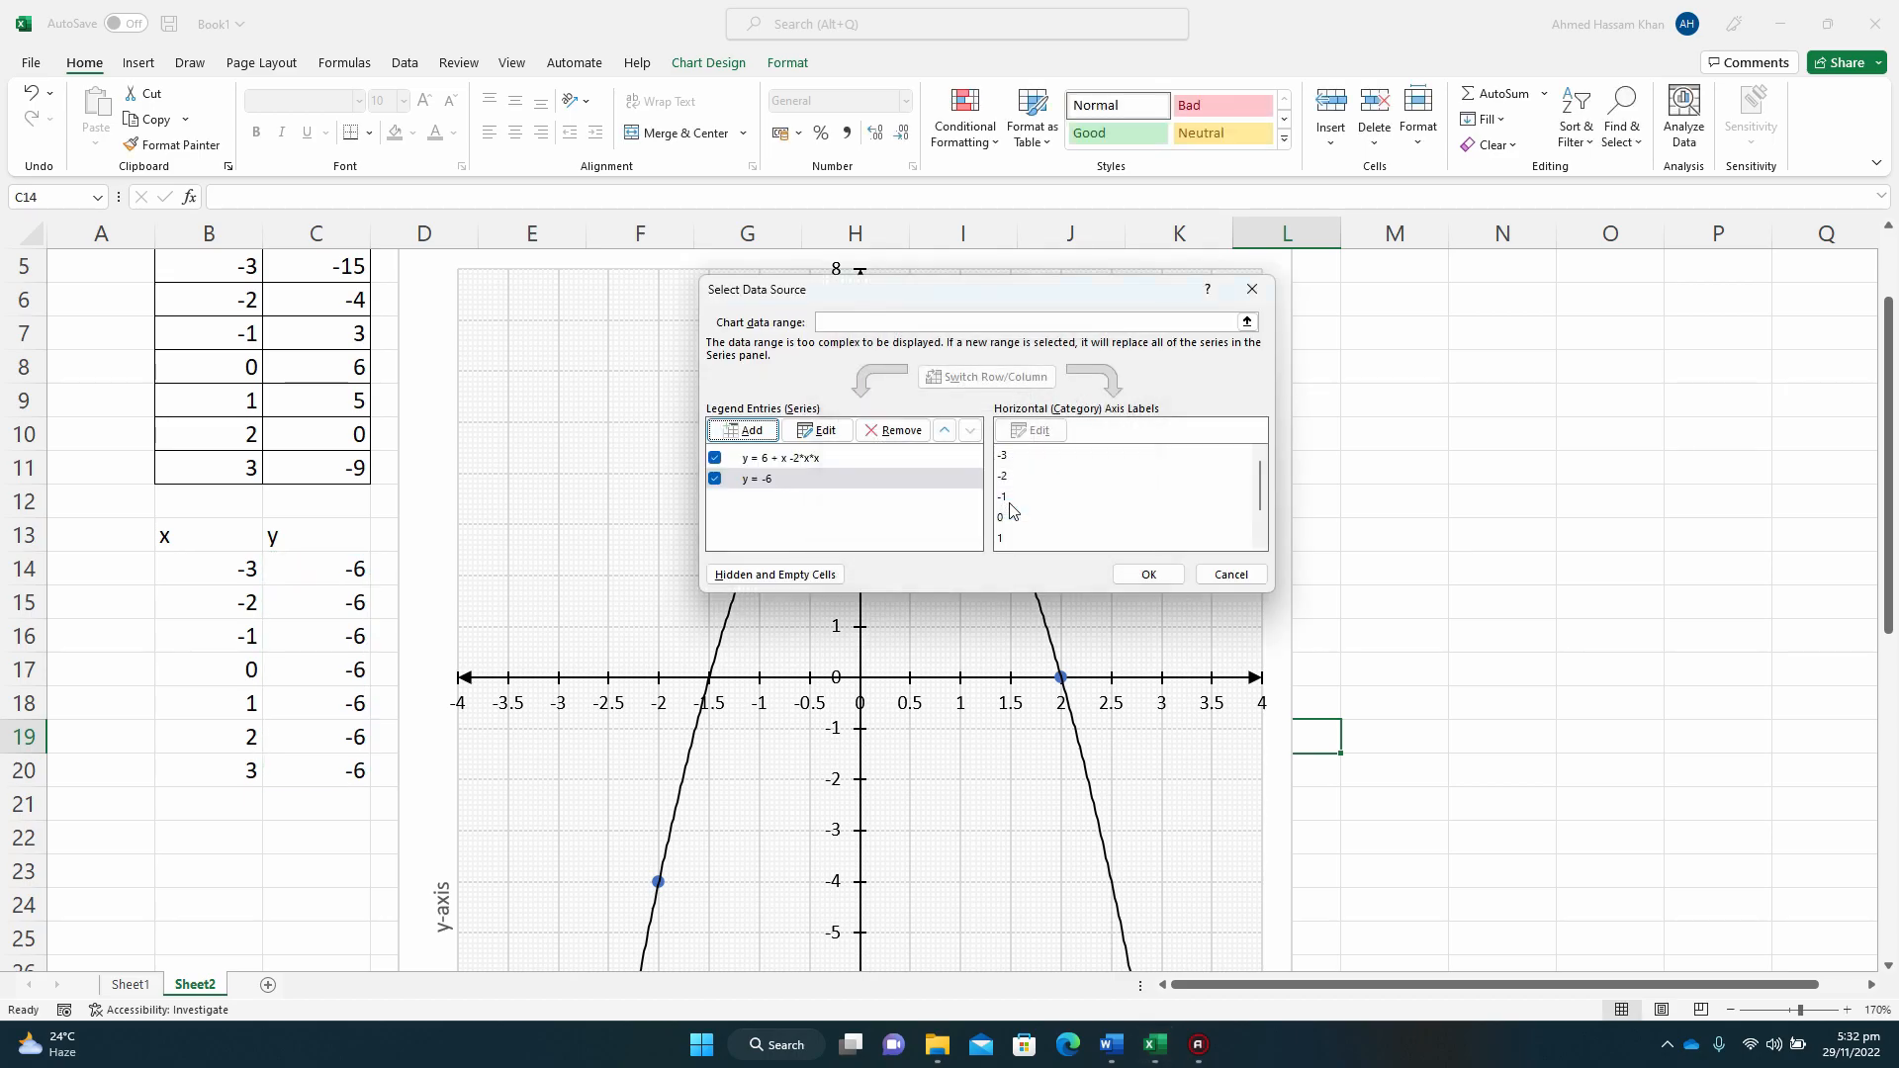
{"action": "left_click", "coordinate": [1146, 574]}
Step: Add a linear trendline through the orange y = -6 points
{"action": "left_click_drag", "start_coordinate": [1889, 469], "coordinate": [1892, 599]}
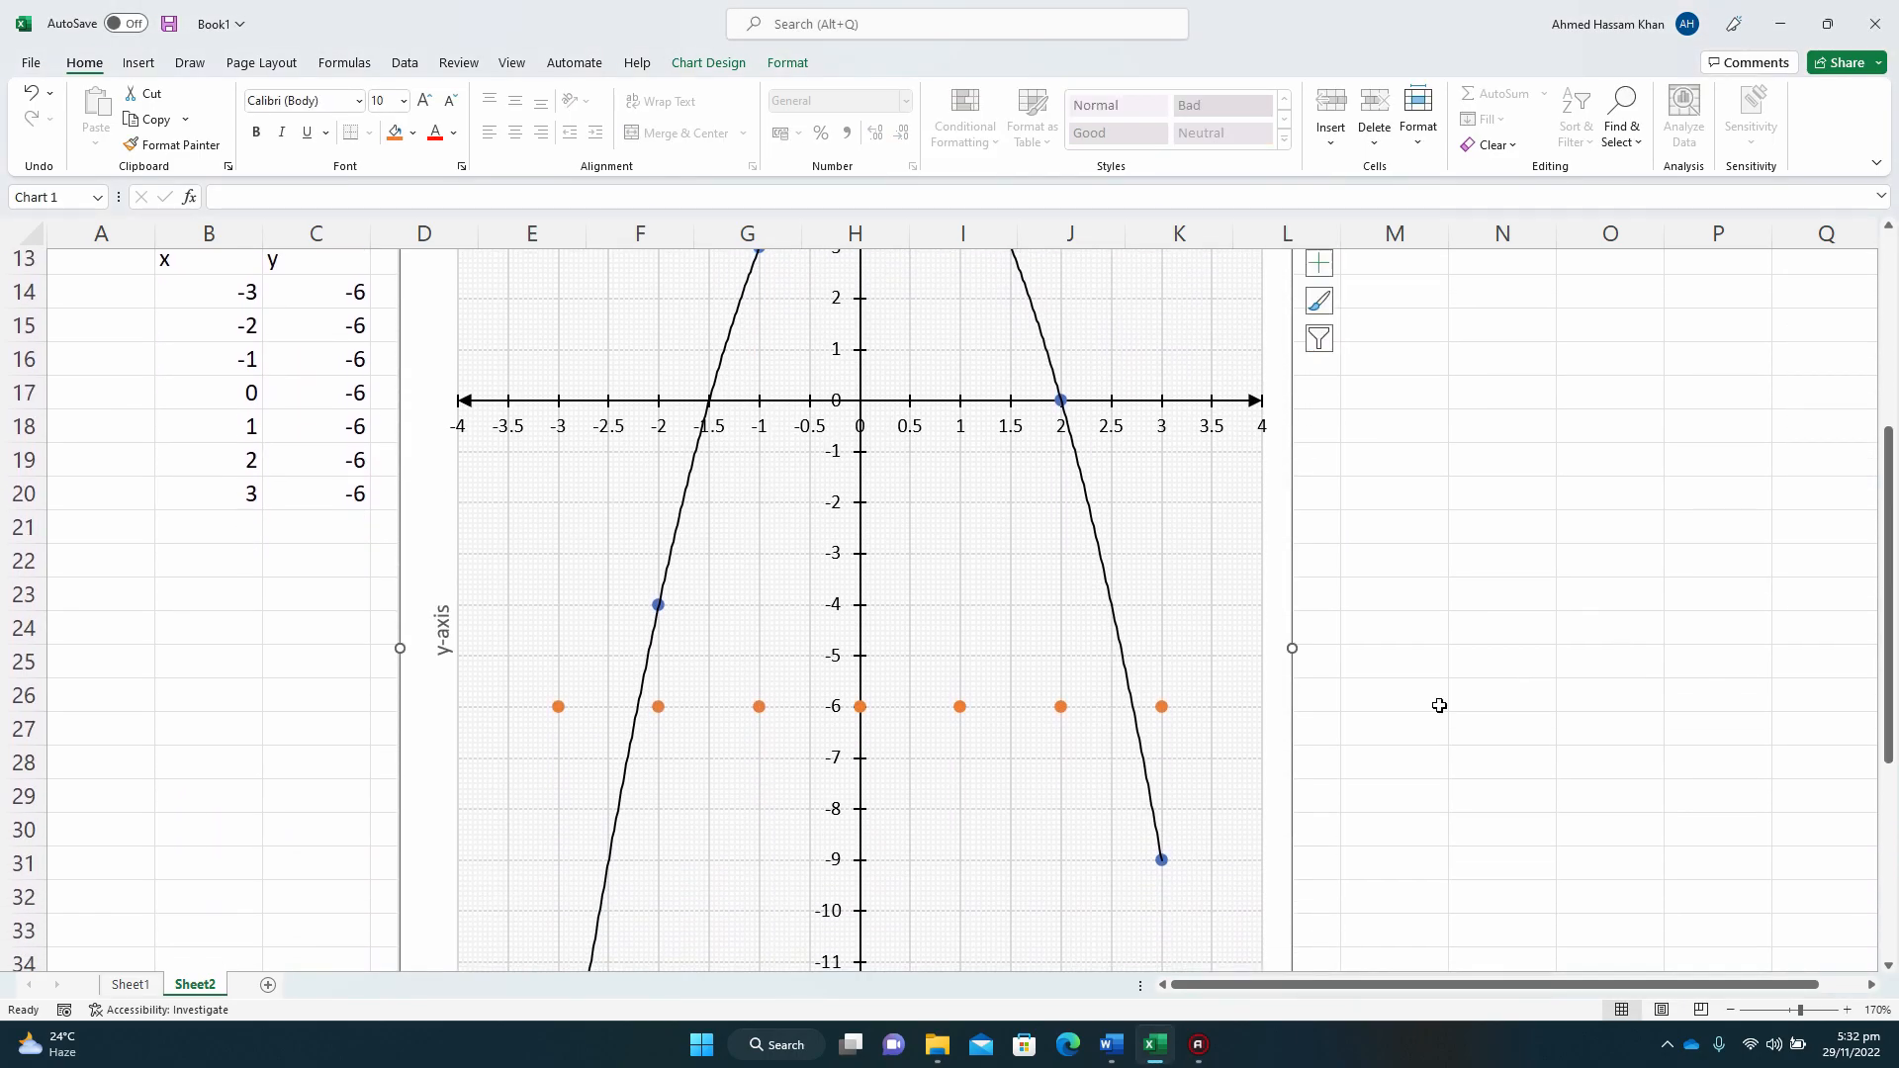
{"action": "left_click", "coordinate": [1161, 706]}
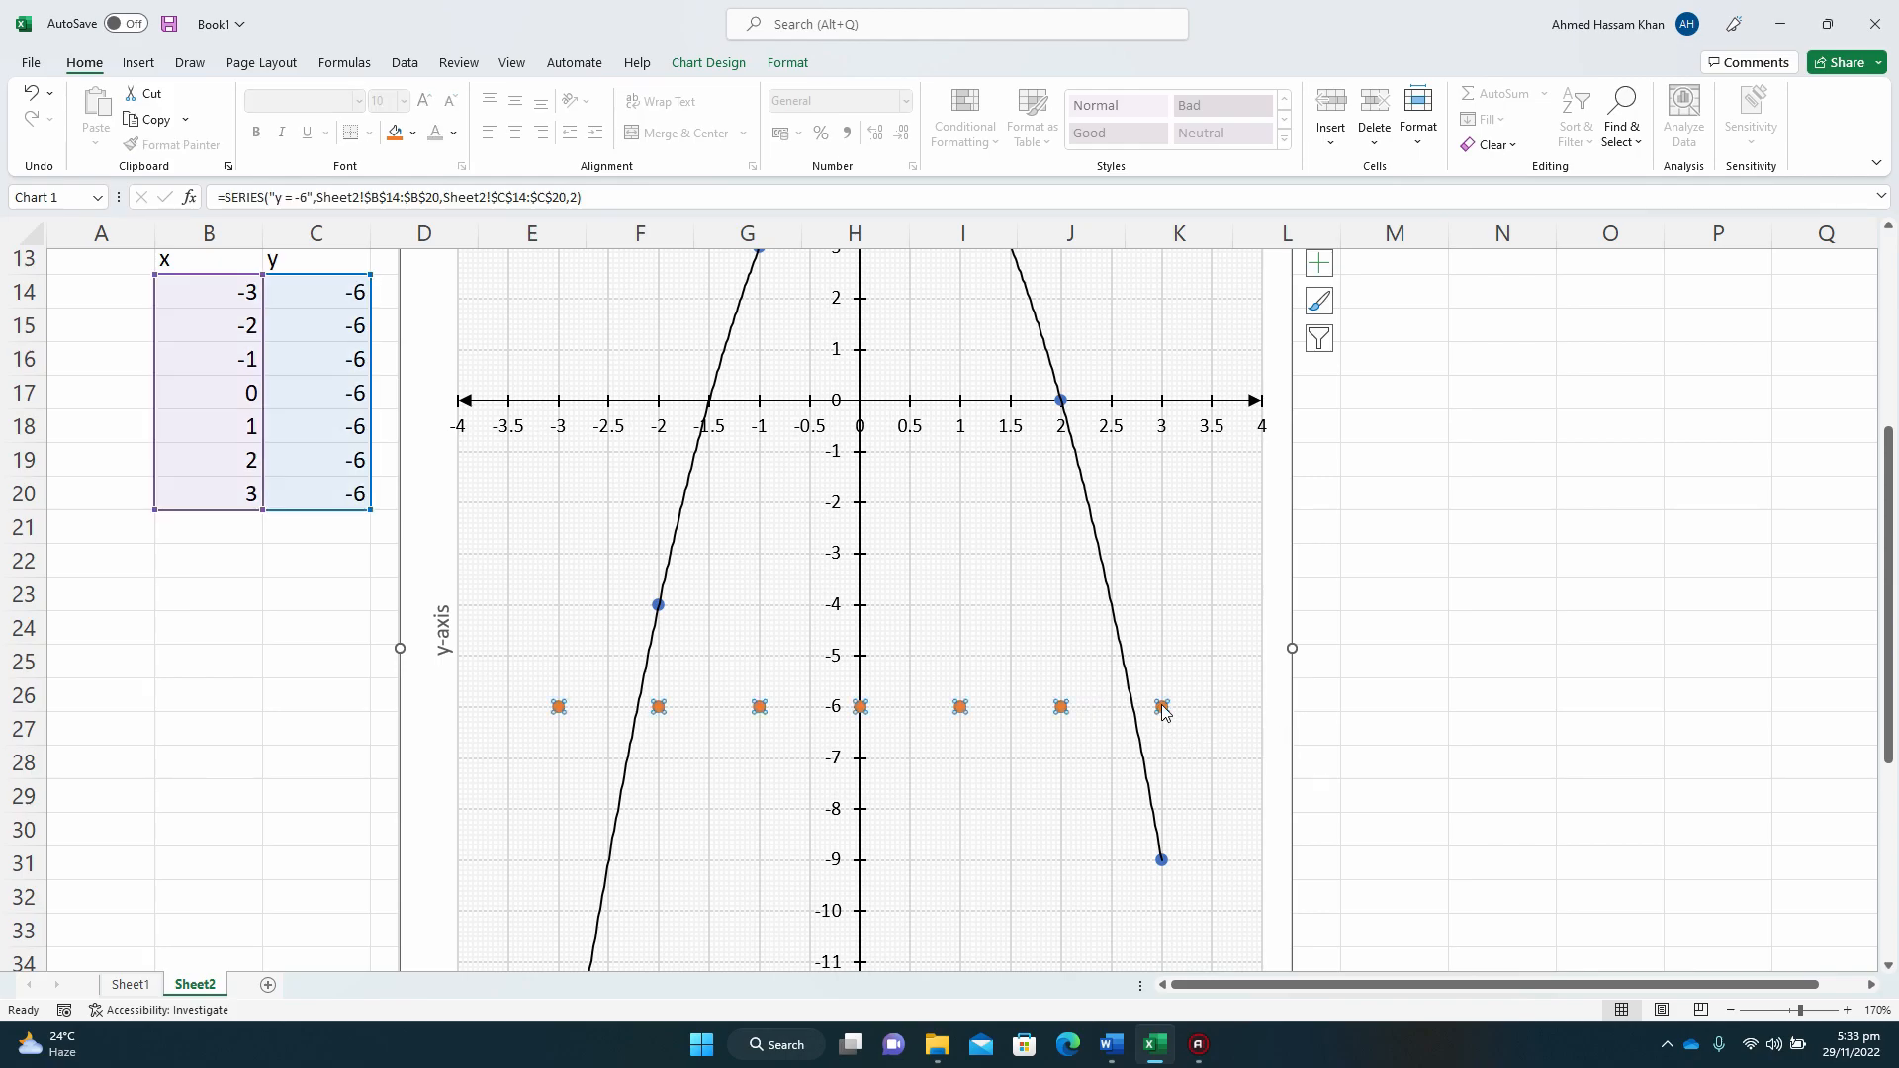
{"action": "right_click", "coordinate": [1164, 706]}
{"action": "left_click", "coordinate": [1209, 892]}
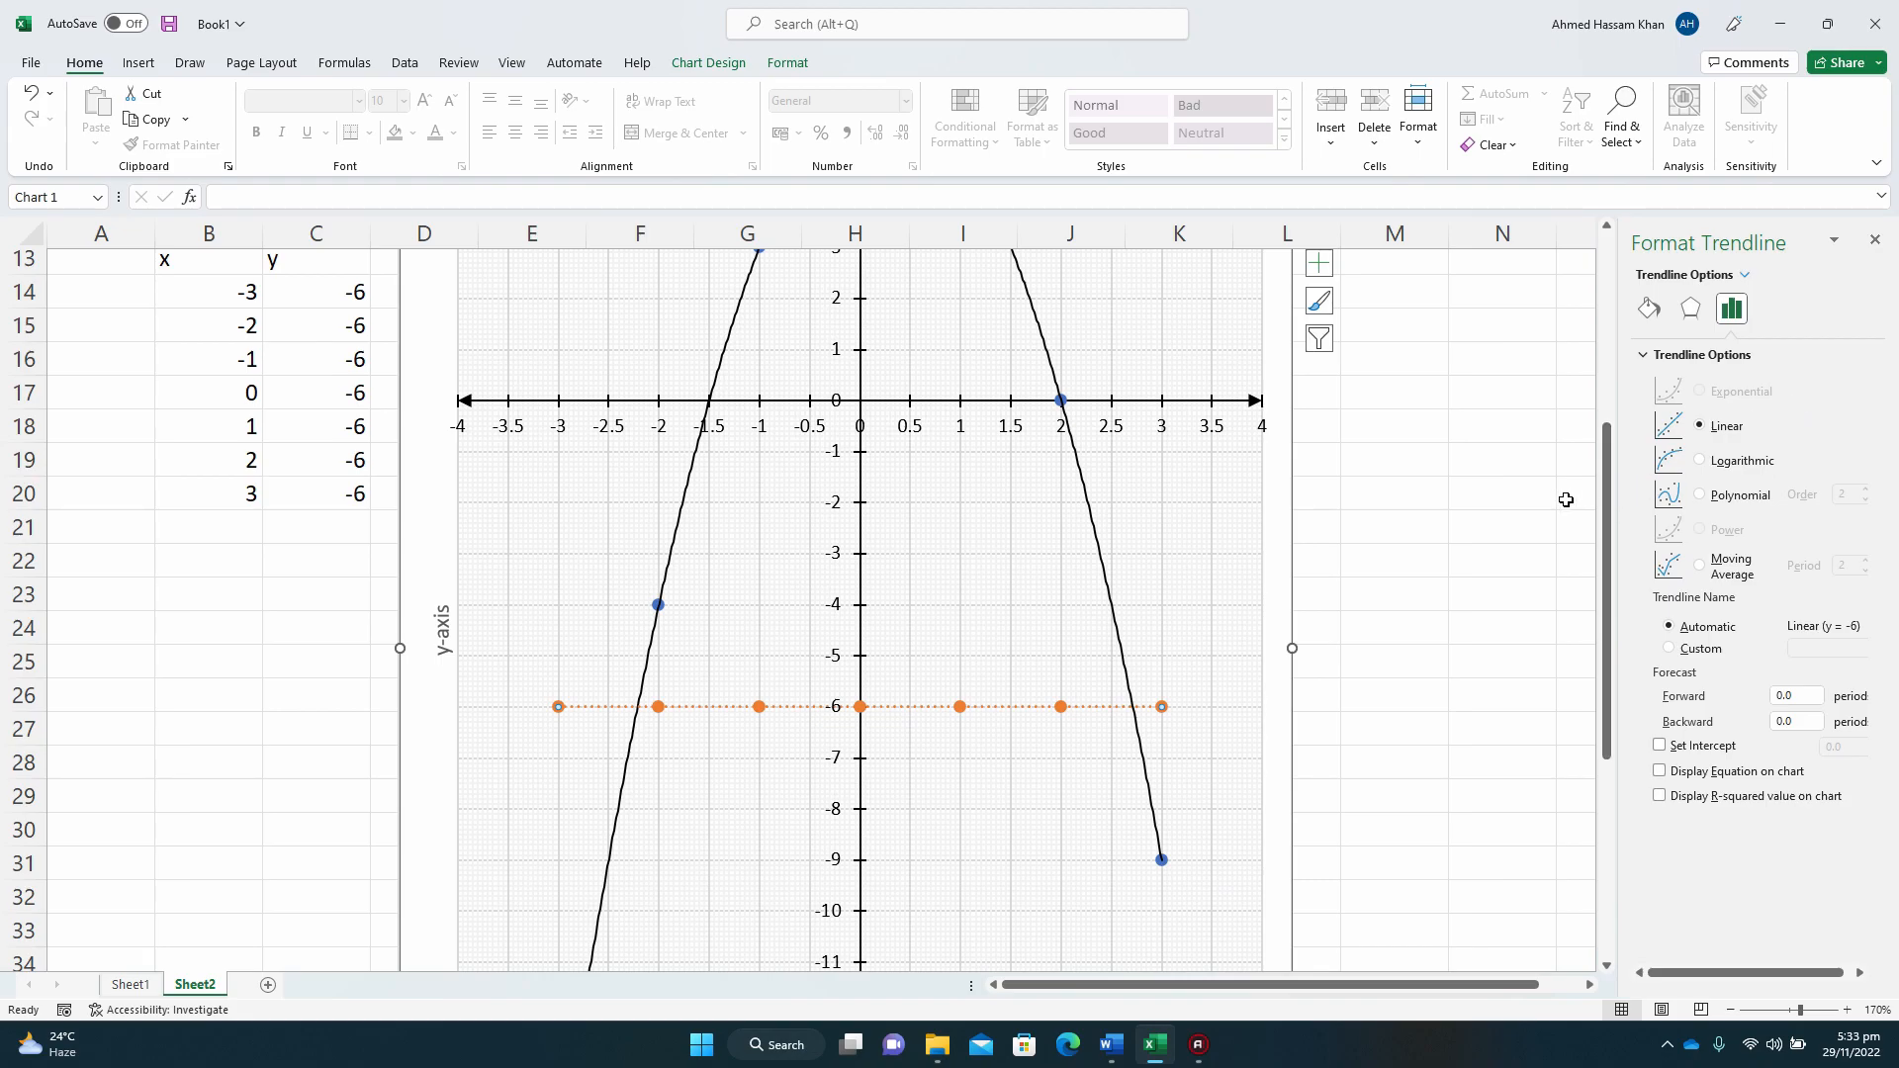
Step: Format the y = -6 trendline as a solid line 0.75 pt wide
{"action": "left_click", "coordinate": [1649, 308]}
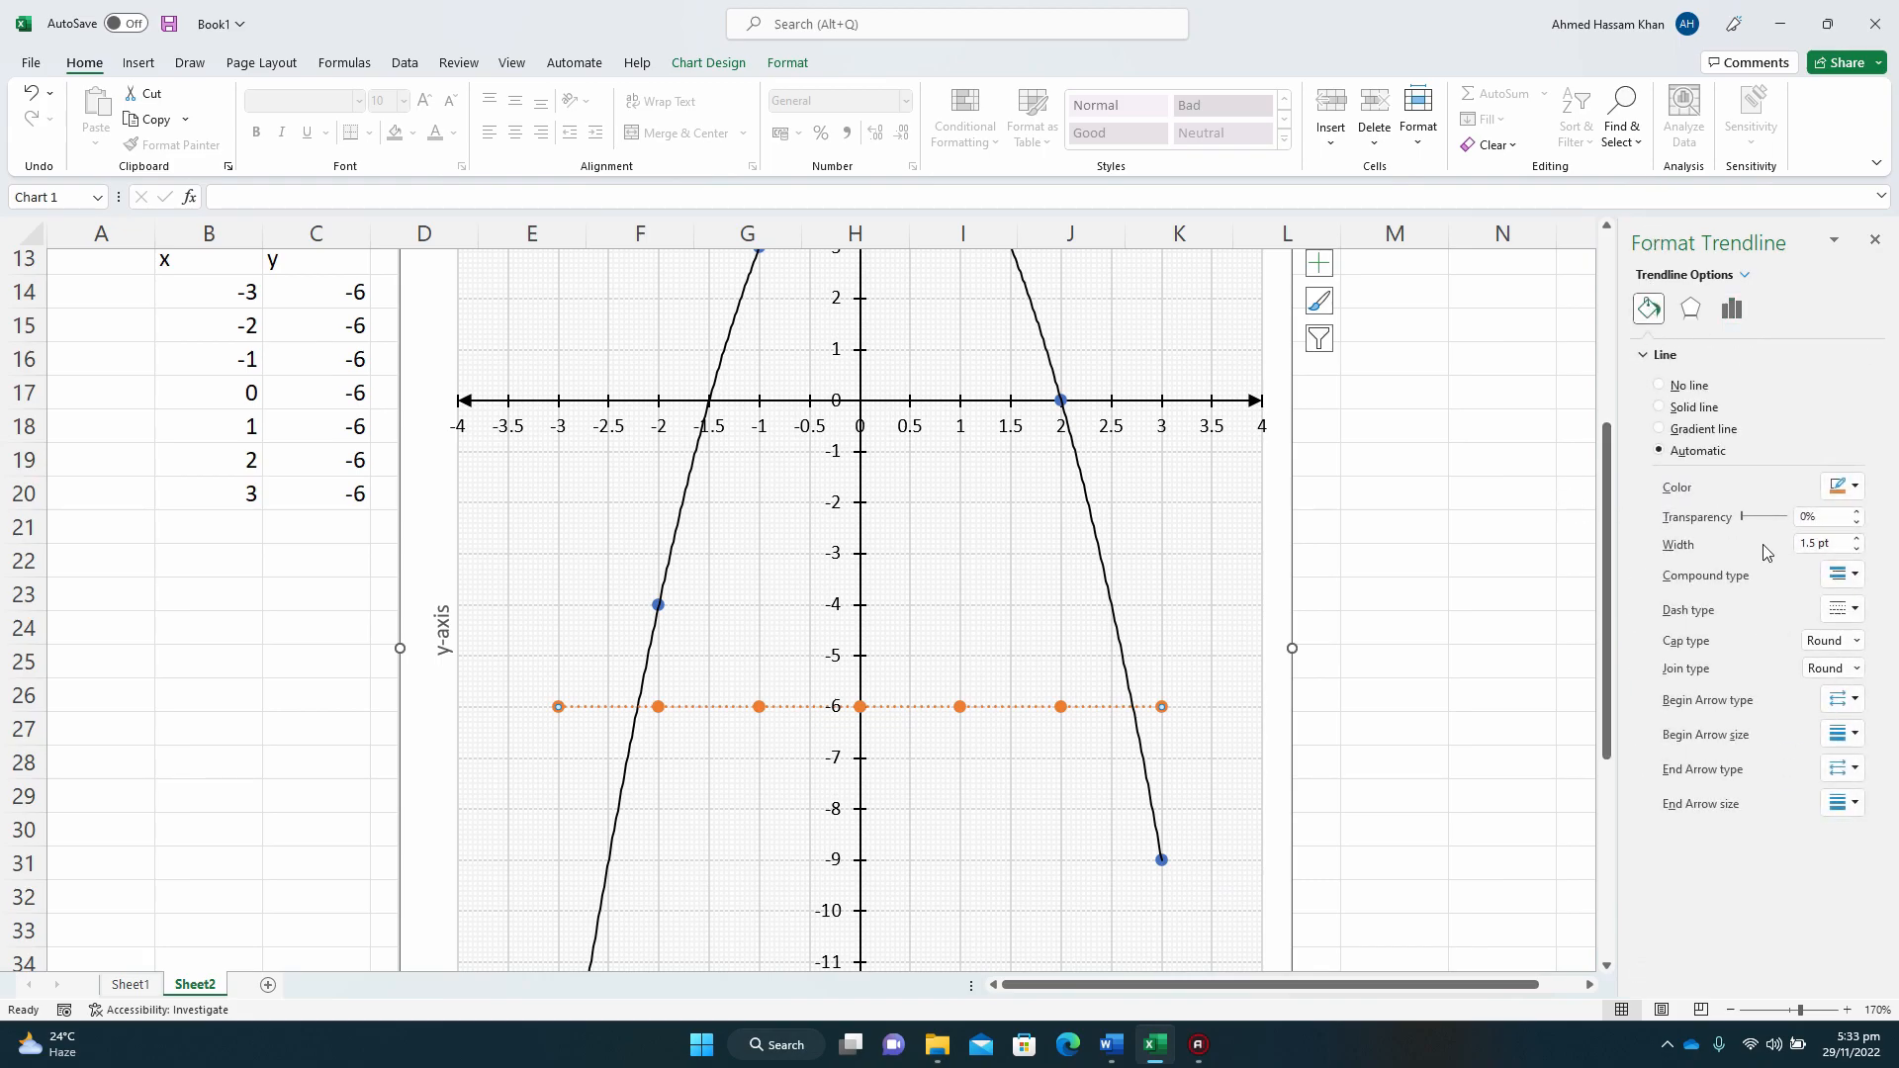
{"action": "left_click", "coordinate": [1852, 578]}
{"action": "left_click", "coordinate": [1851, 578]}
{"action": "left_click", "coordinate": [1846, 610]}
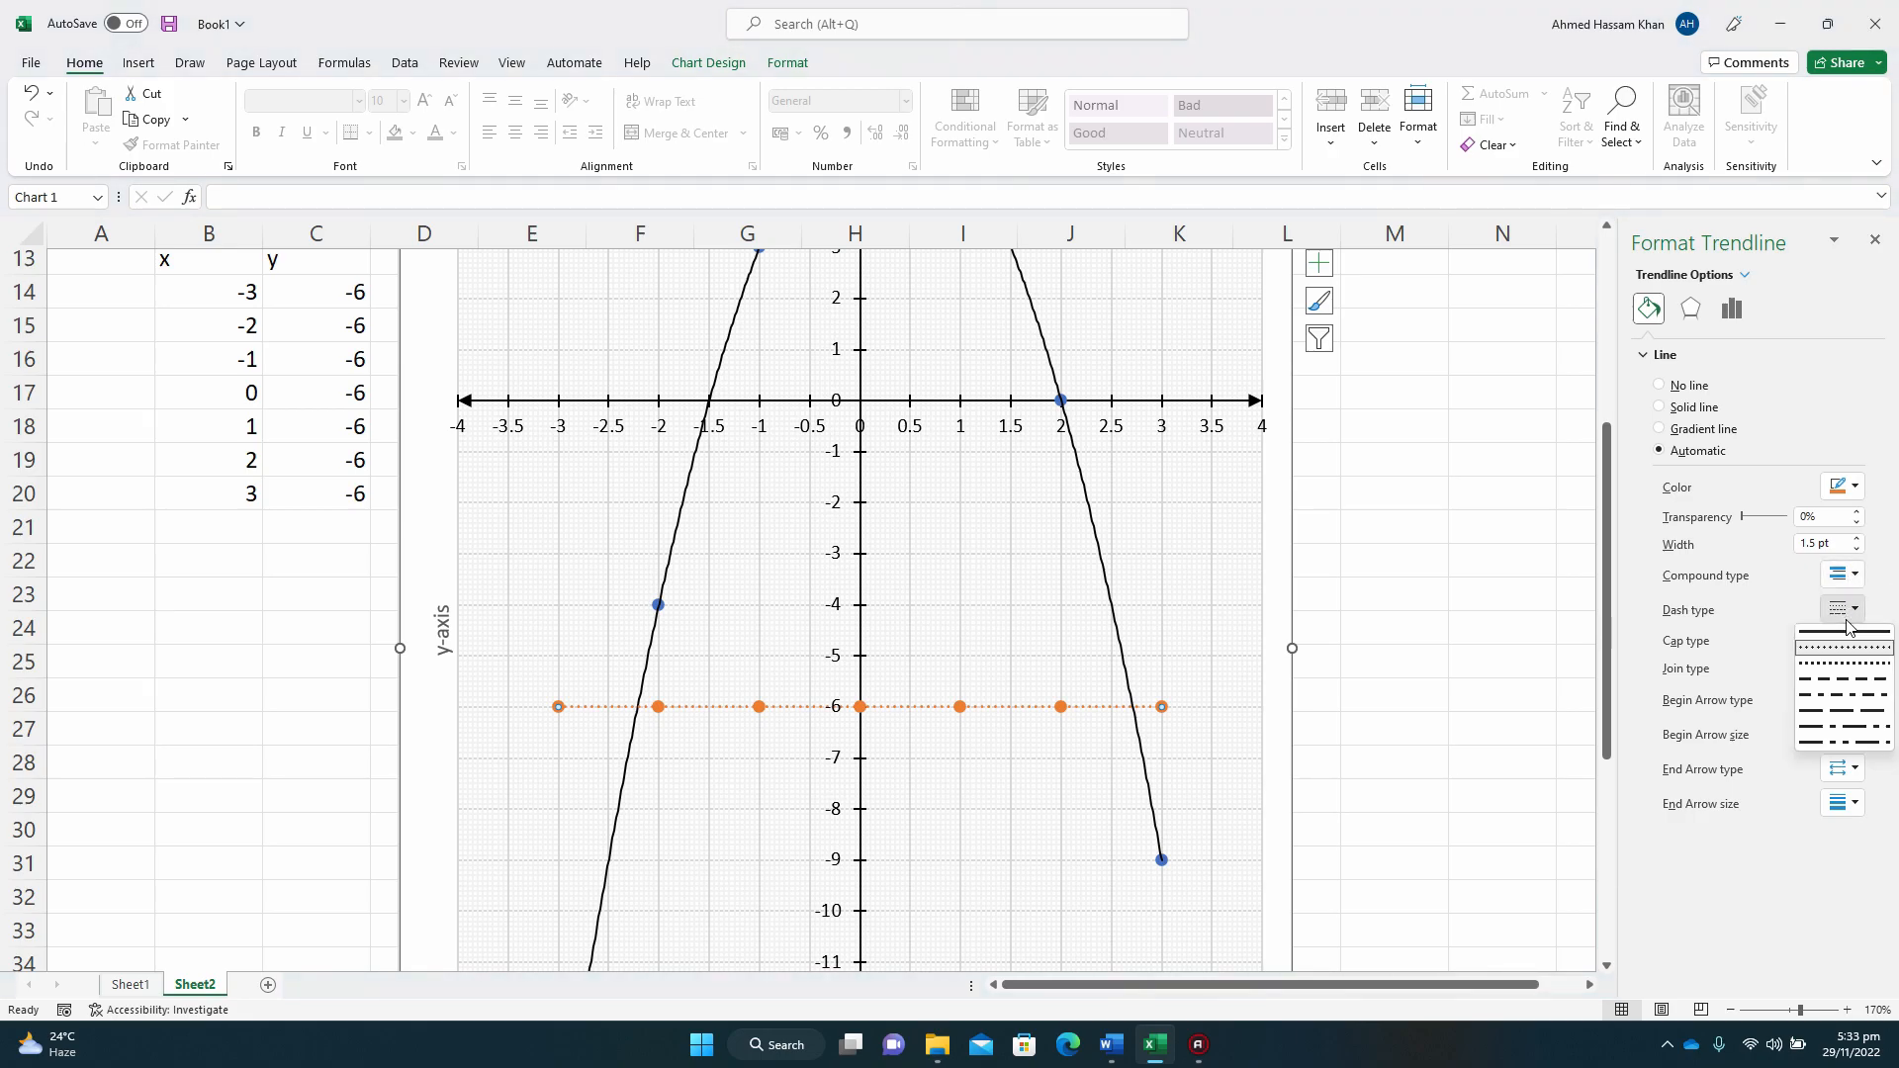
{"action": "left_click", "coordinate": [1845, 632]}
{"action": "left_click", "coordinate": [1846, 641]}
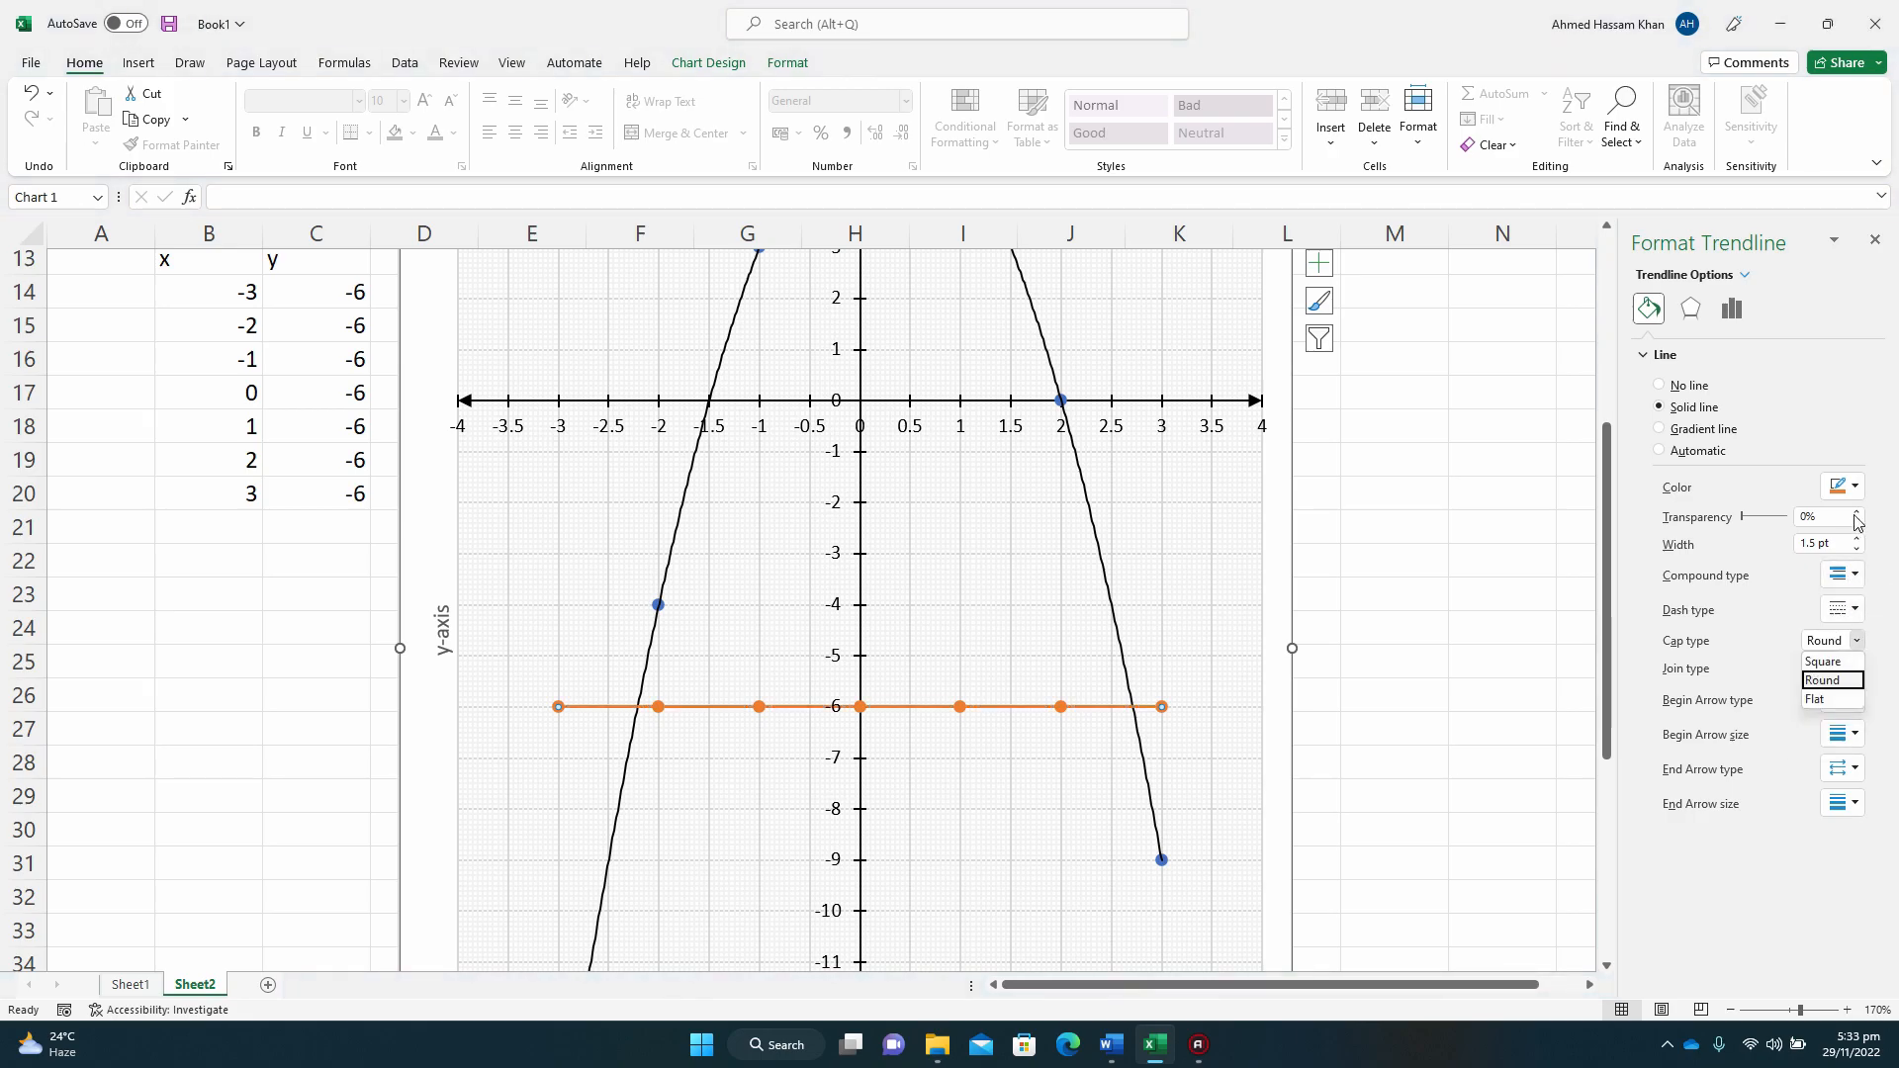
{"action": "left_click", "coordinate": [1856, 549]}
{"action": "left_click", "coordinate": [1856, 549]}
{"action": "left_click", "coordinate": [1856, 549]}
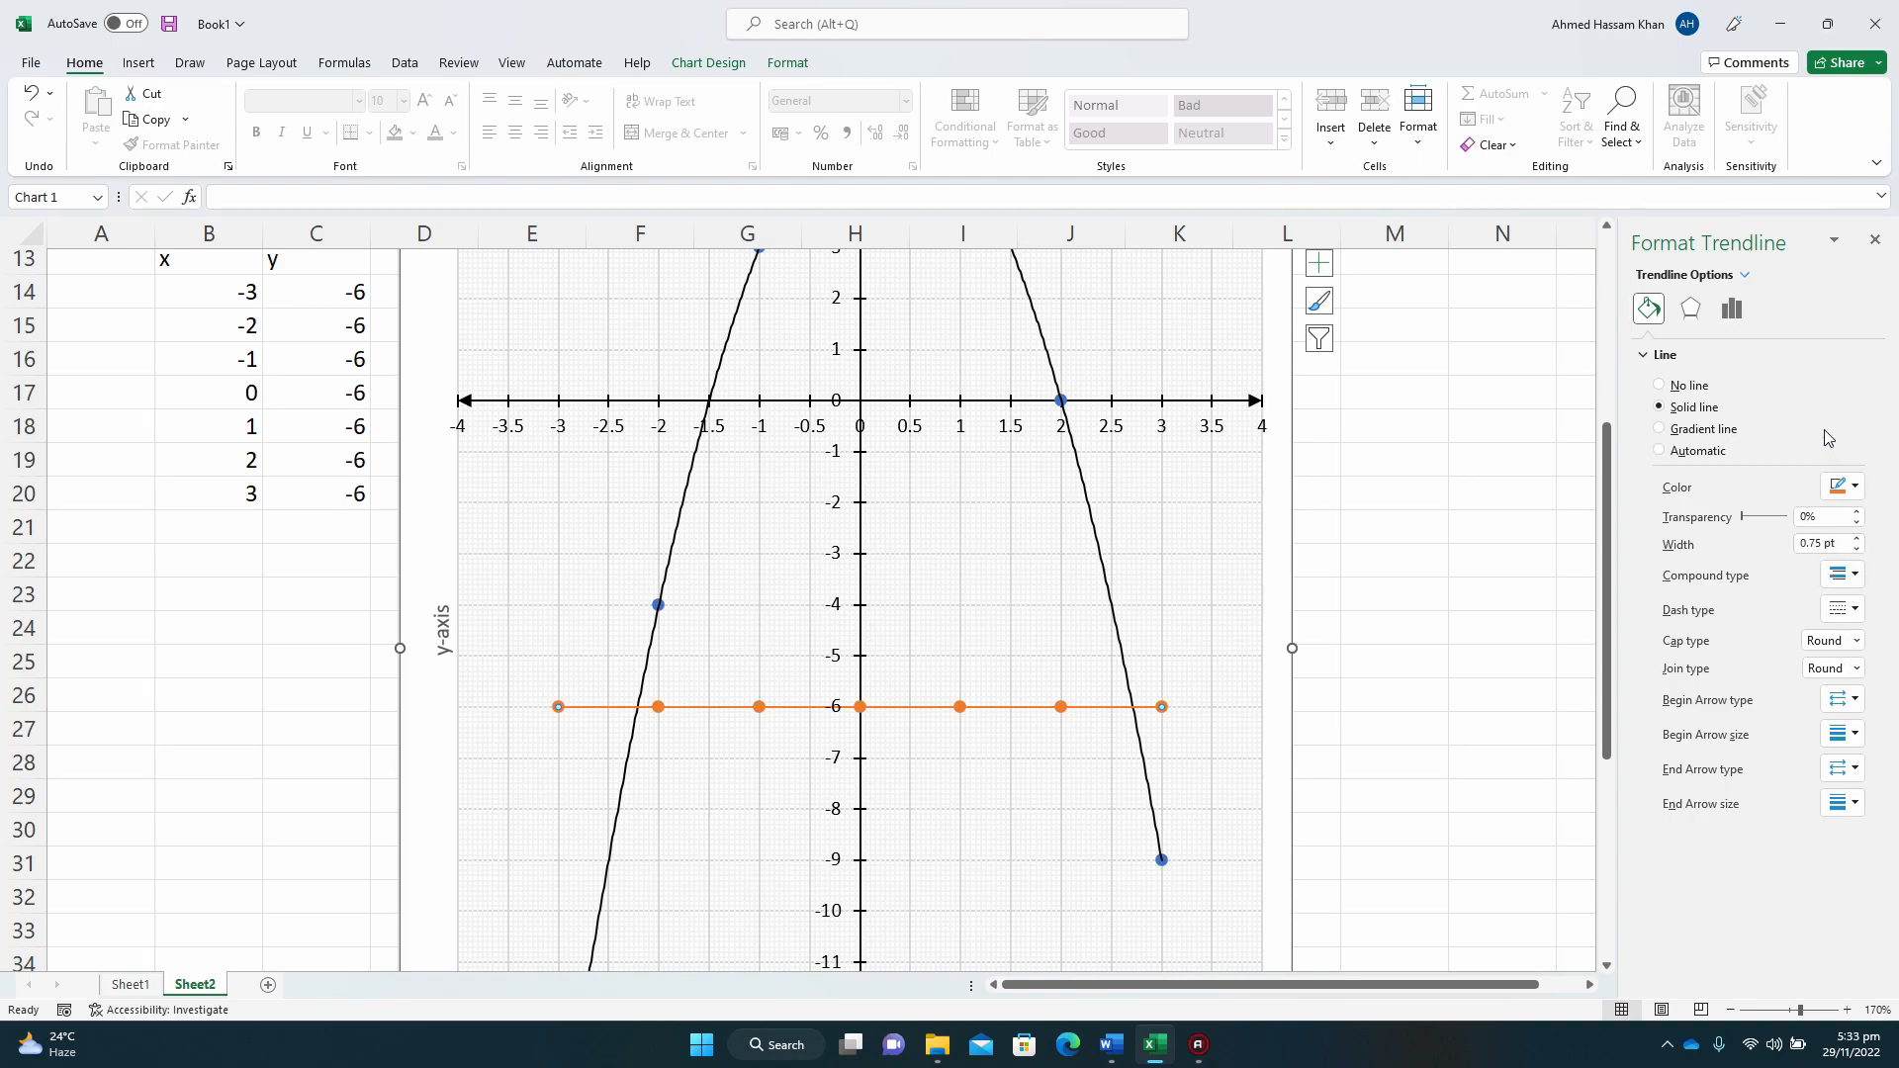
Step: Display the trendline's equation on the chart and move its label just below the line near x = 2
{"action": "left_click", "coordinate": [1732, 309]}
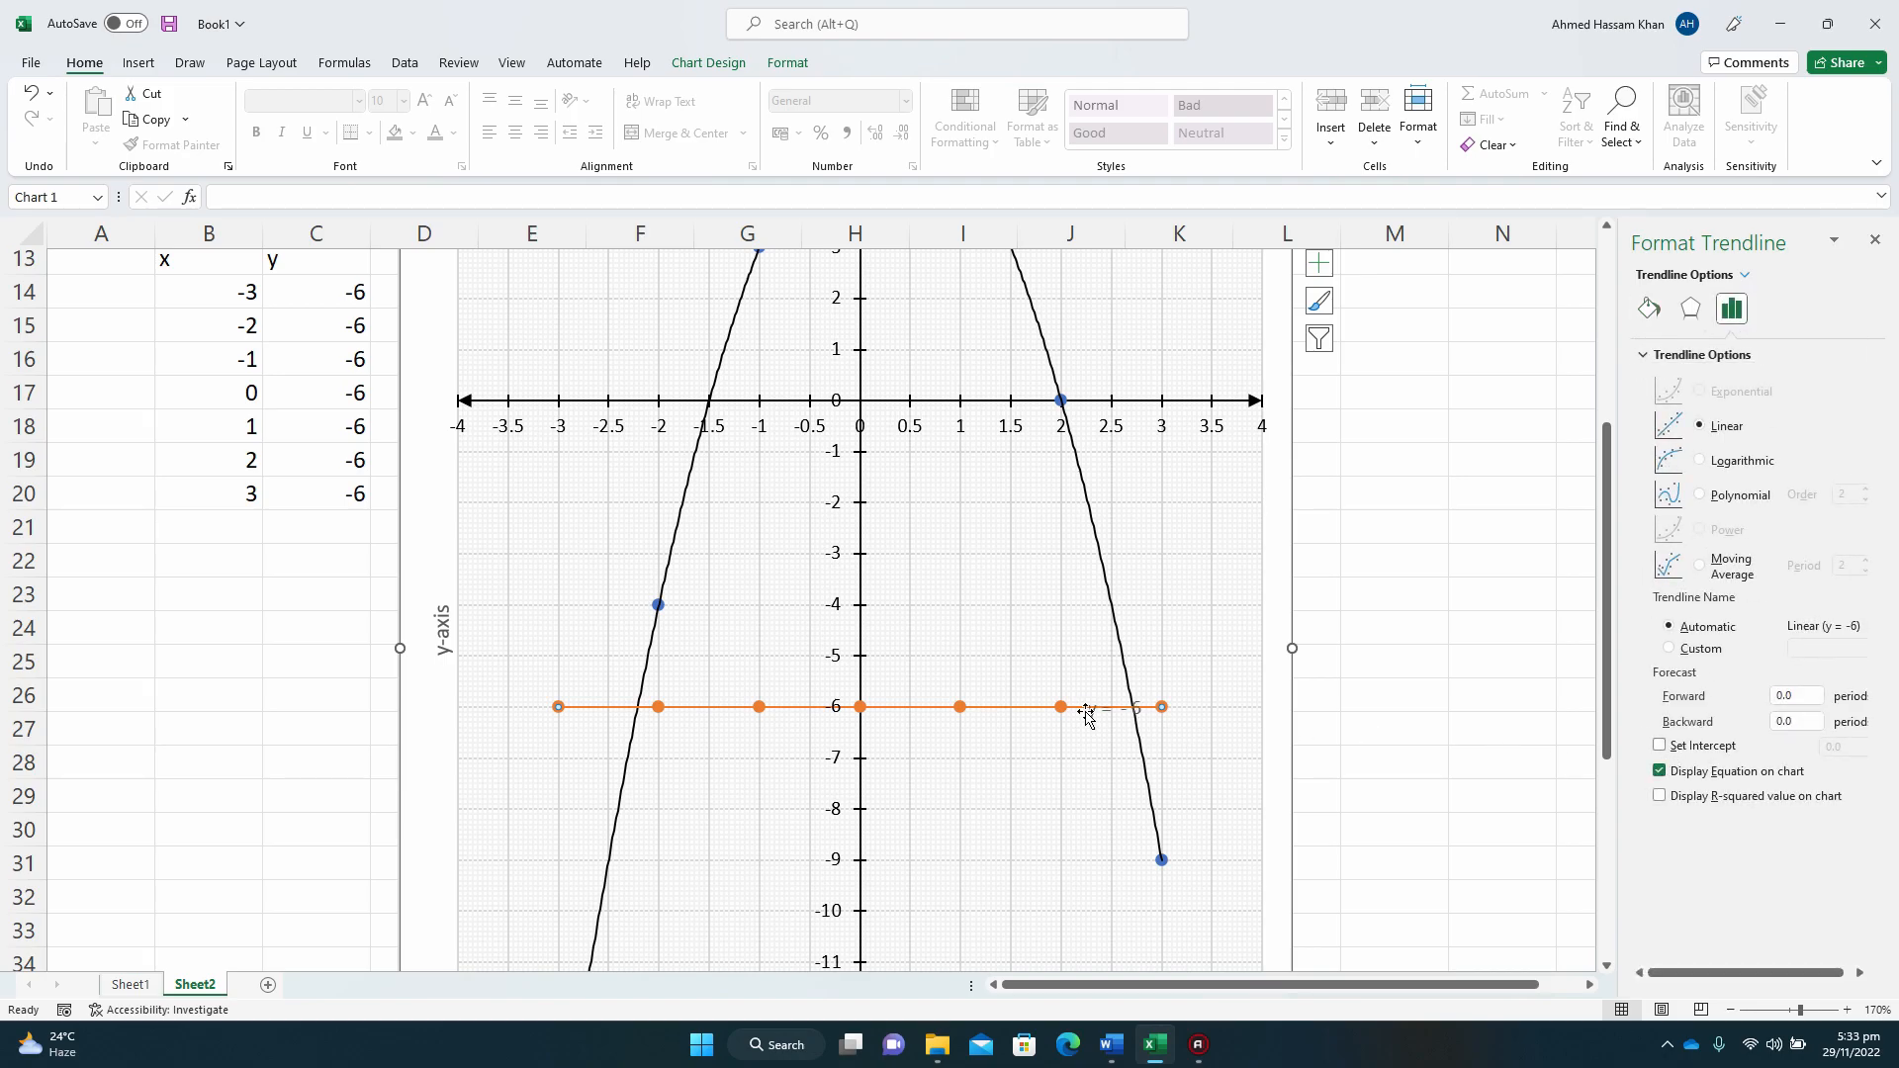
{"action": "left_click_drag", "start_coordinate": [1090, 715], "coordinate": [1073, 745]}
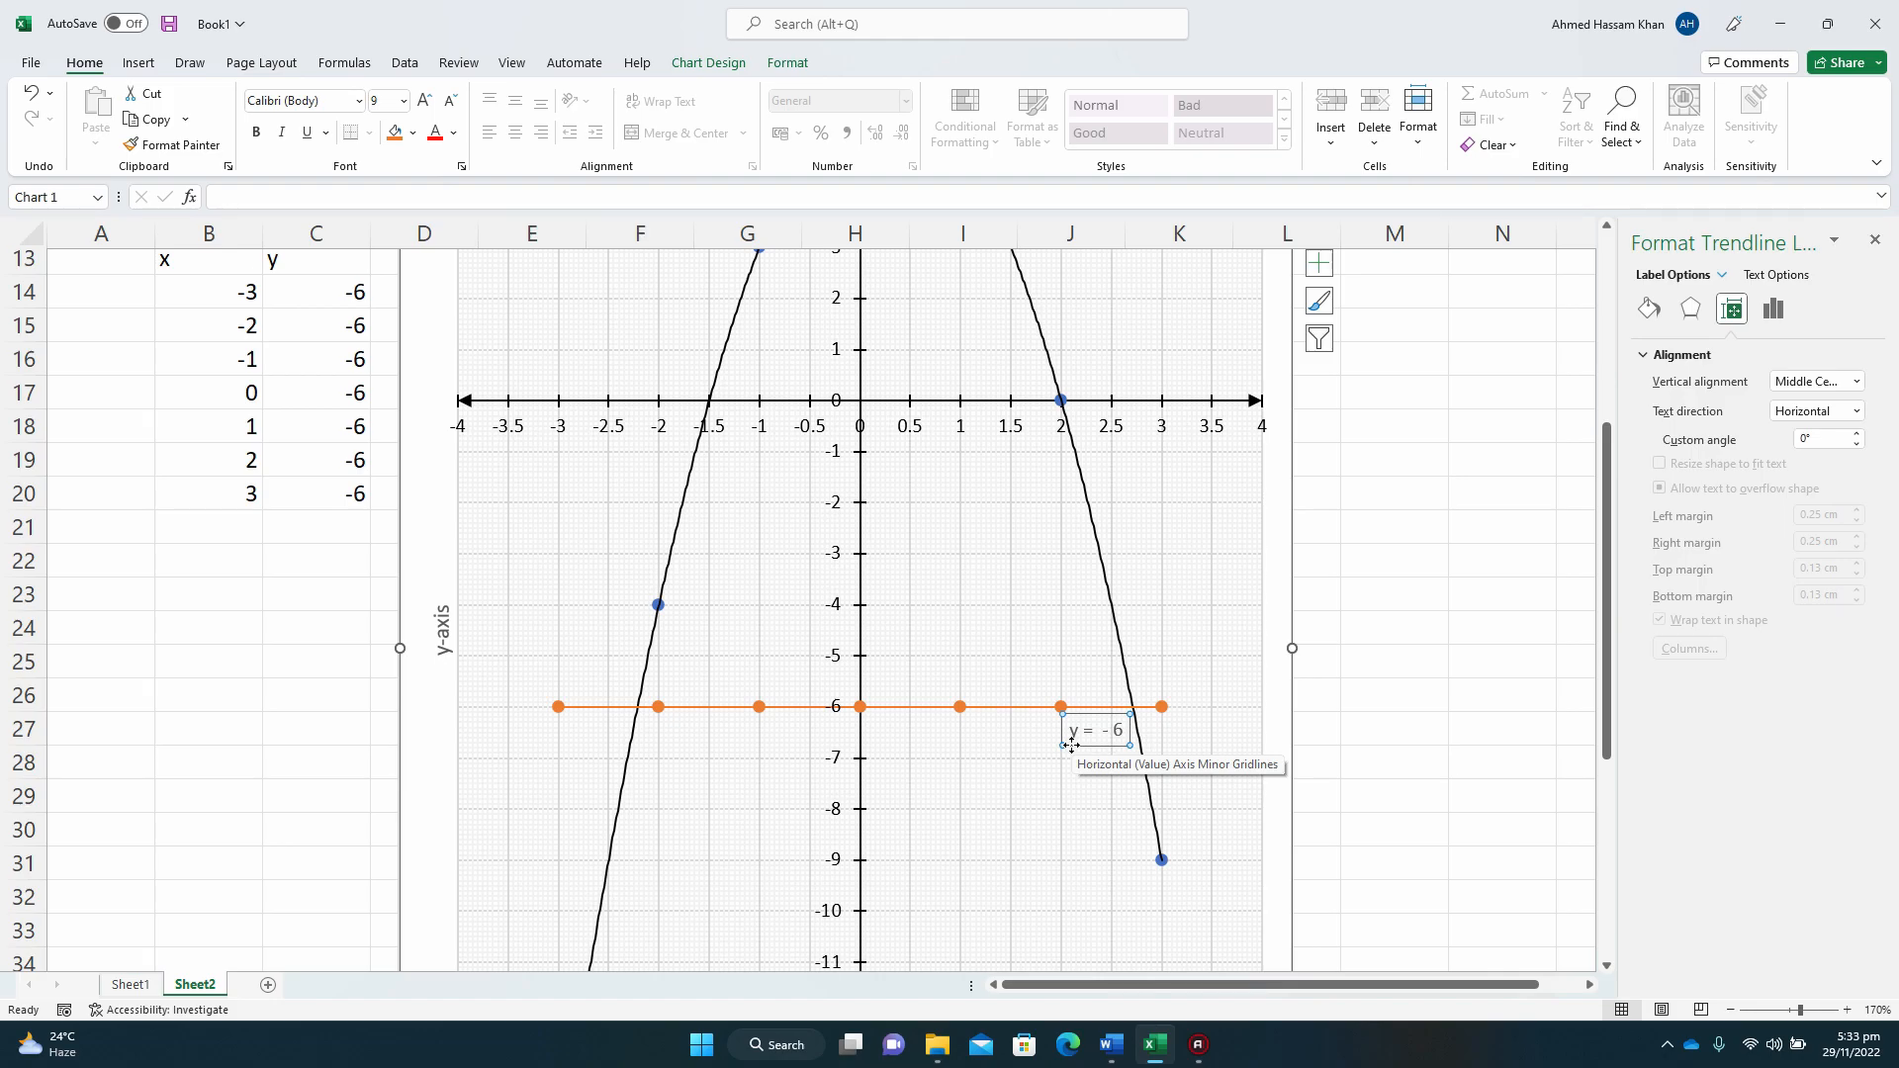
{"action": "left_click", "coordinate": [1225, 806]}
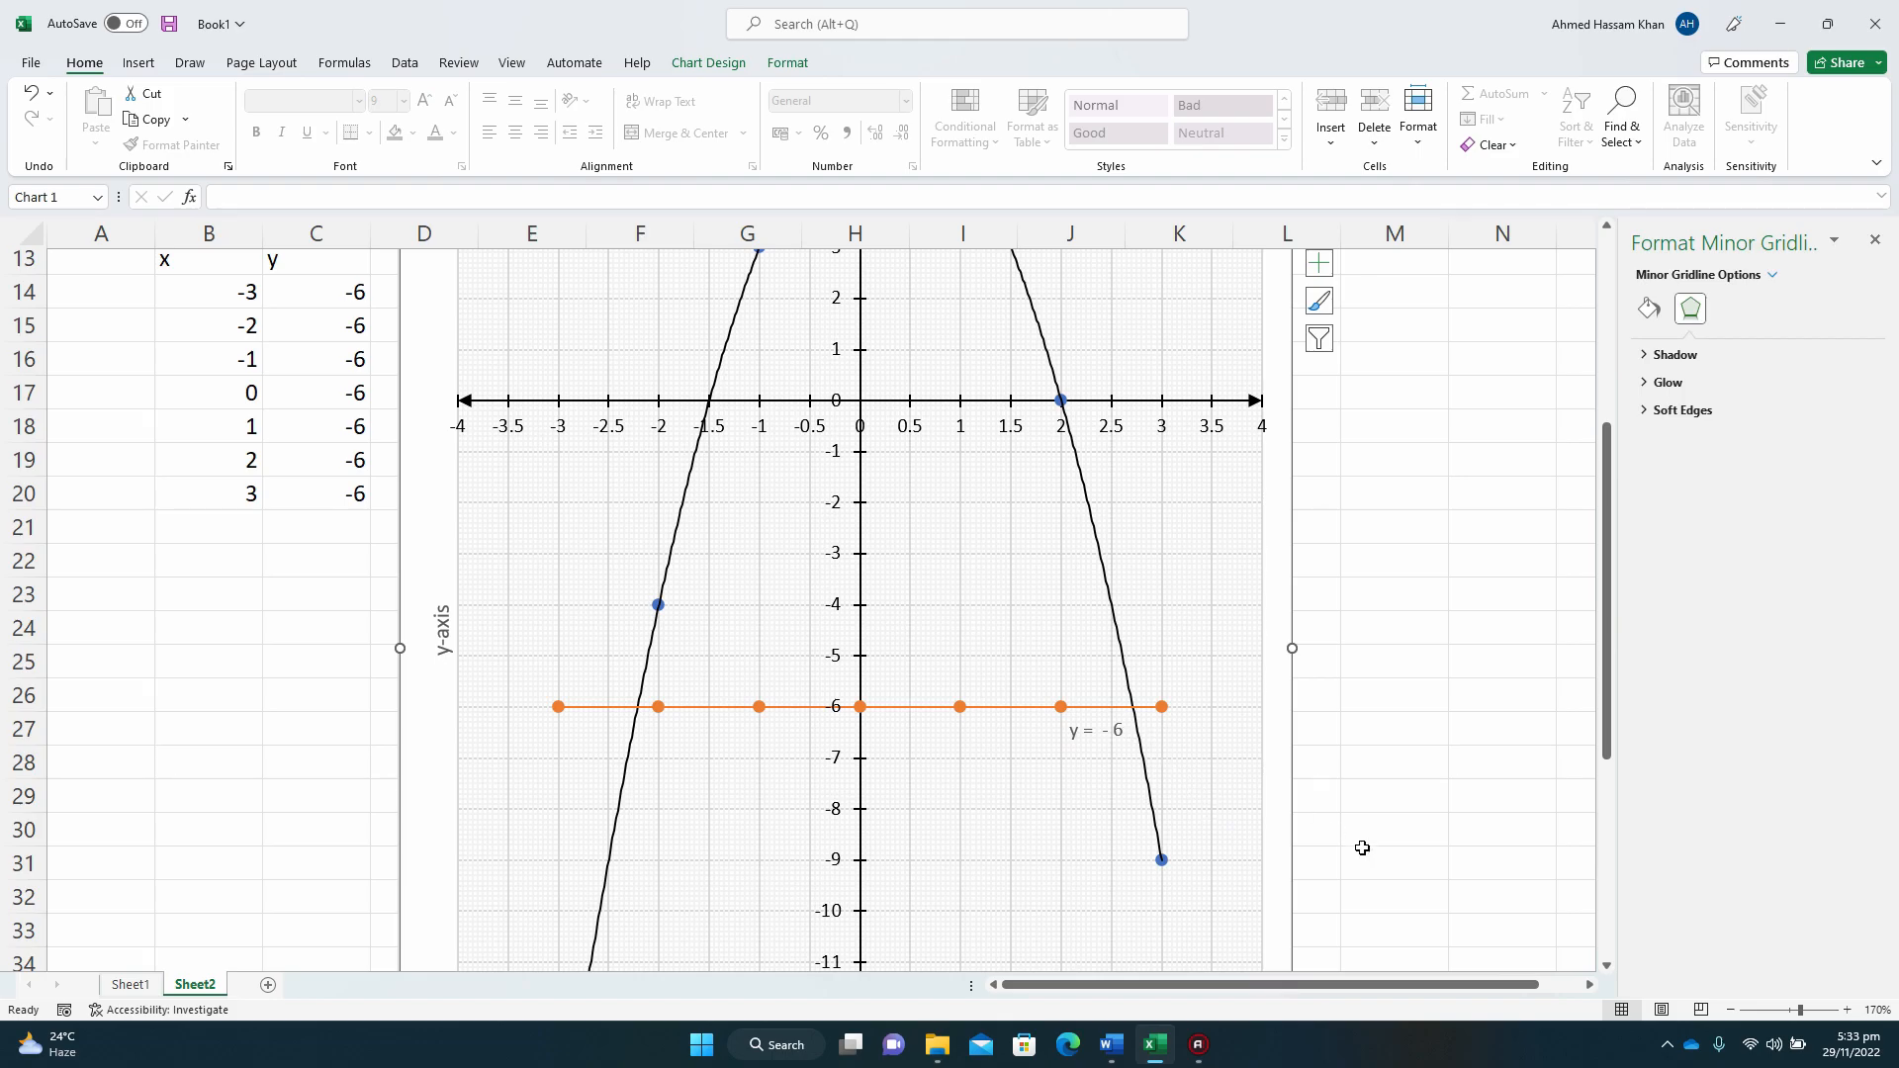
Step: Close the gridline formatting pane and examine where the curve crosses the y = -6 line to estimate both x values
{"action": "left_click", "coordinate": [1847, 1010]}
{"action": "left_click", "coordinate": [1847, 1010]}
{"action": "left_click", "coordinate": [1847, 1010]}
{"action": "left_click", "coordinate": [1847, 1010]}
{"action": "left_click", "coordinate": [1847, 1010]}
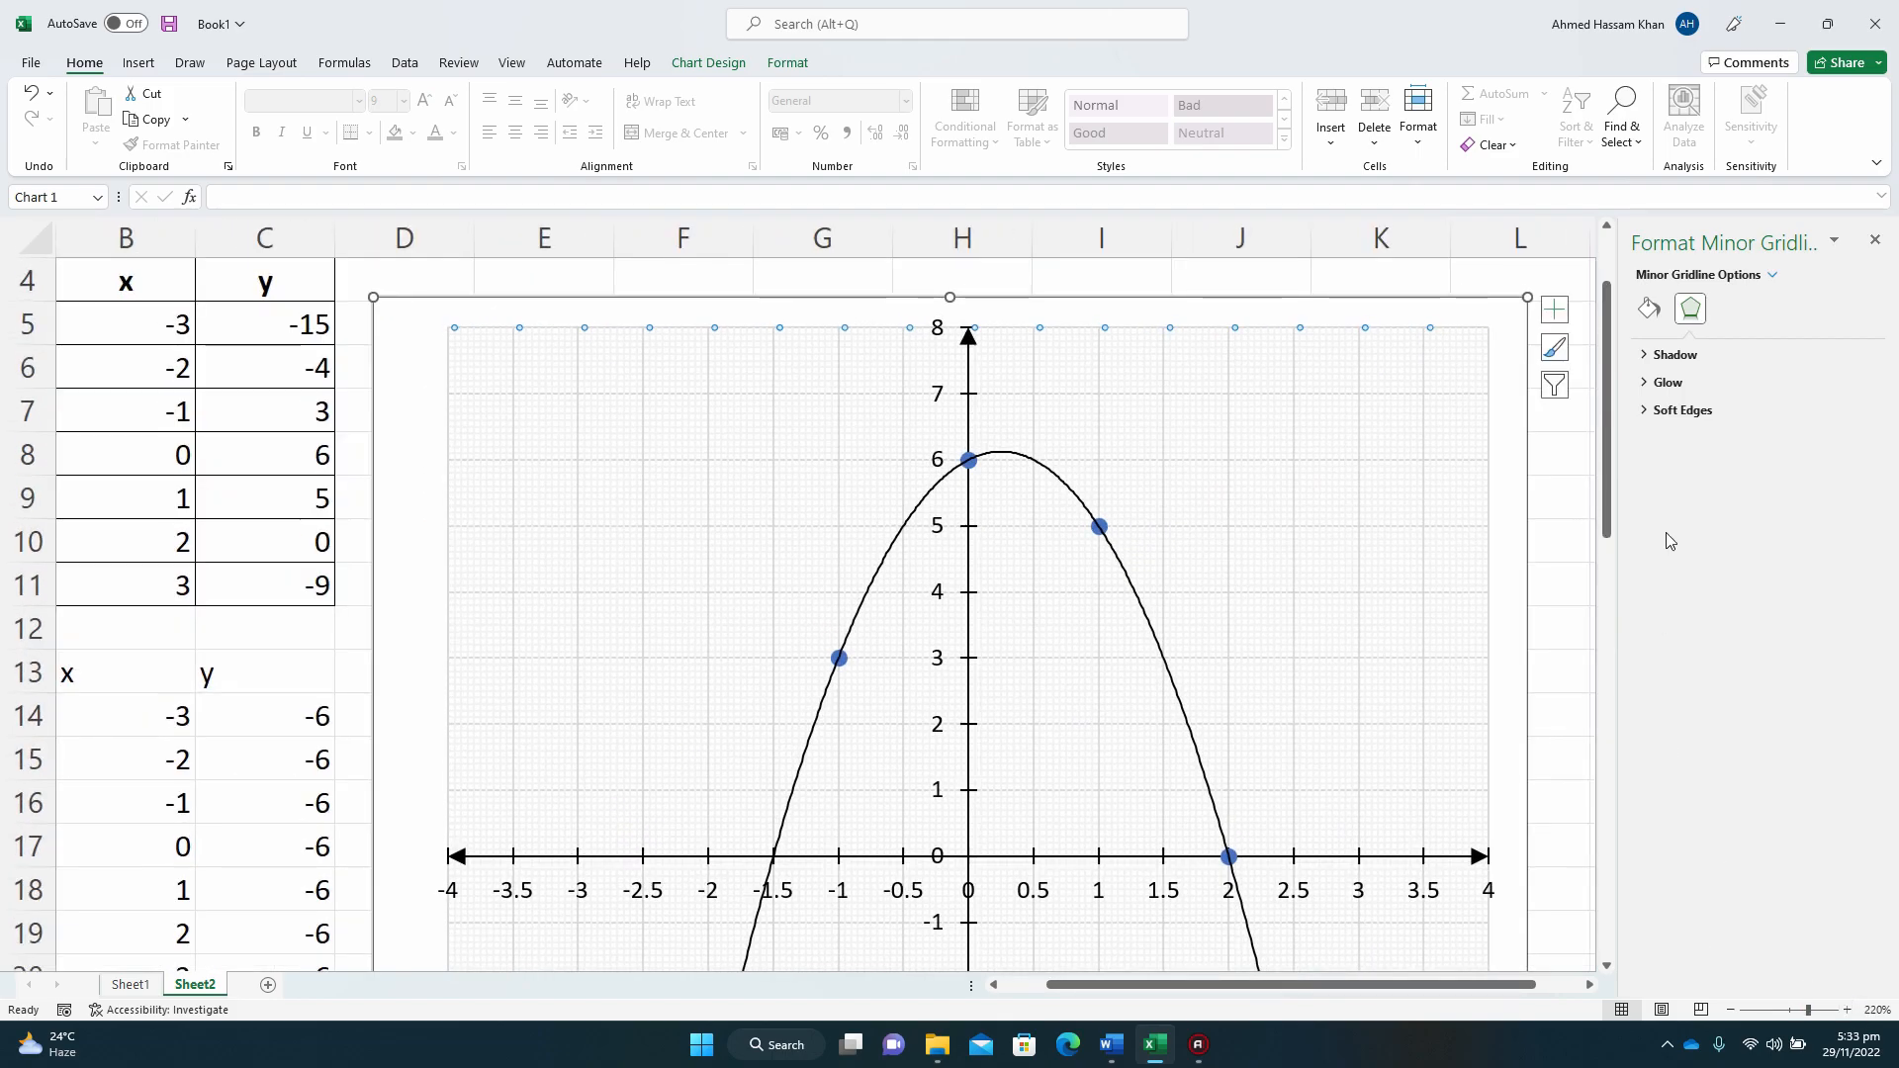
{"action": "left_click", "coordinate": [1875, 240]}
{"action": "left_click_drag", "start_coordinate": [1890, 361], "coordinate": [1890, 583]}
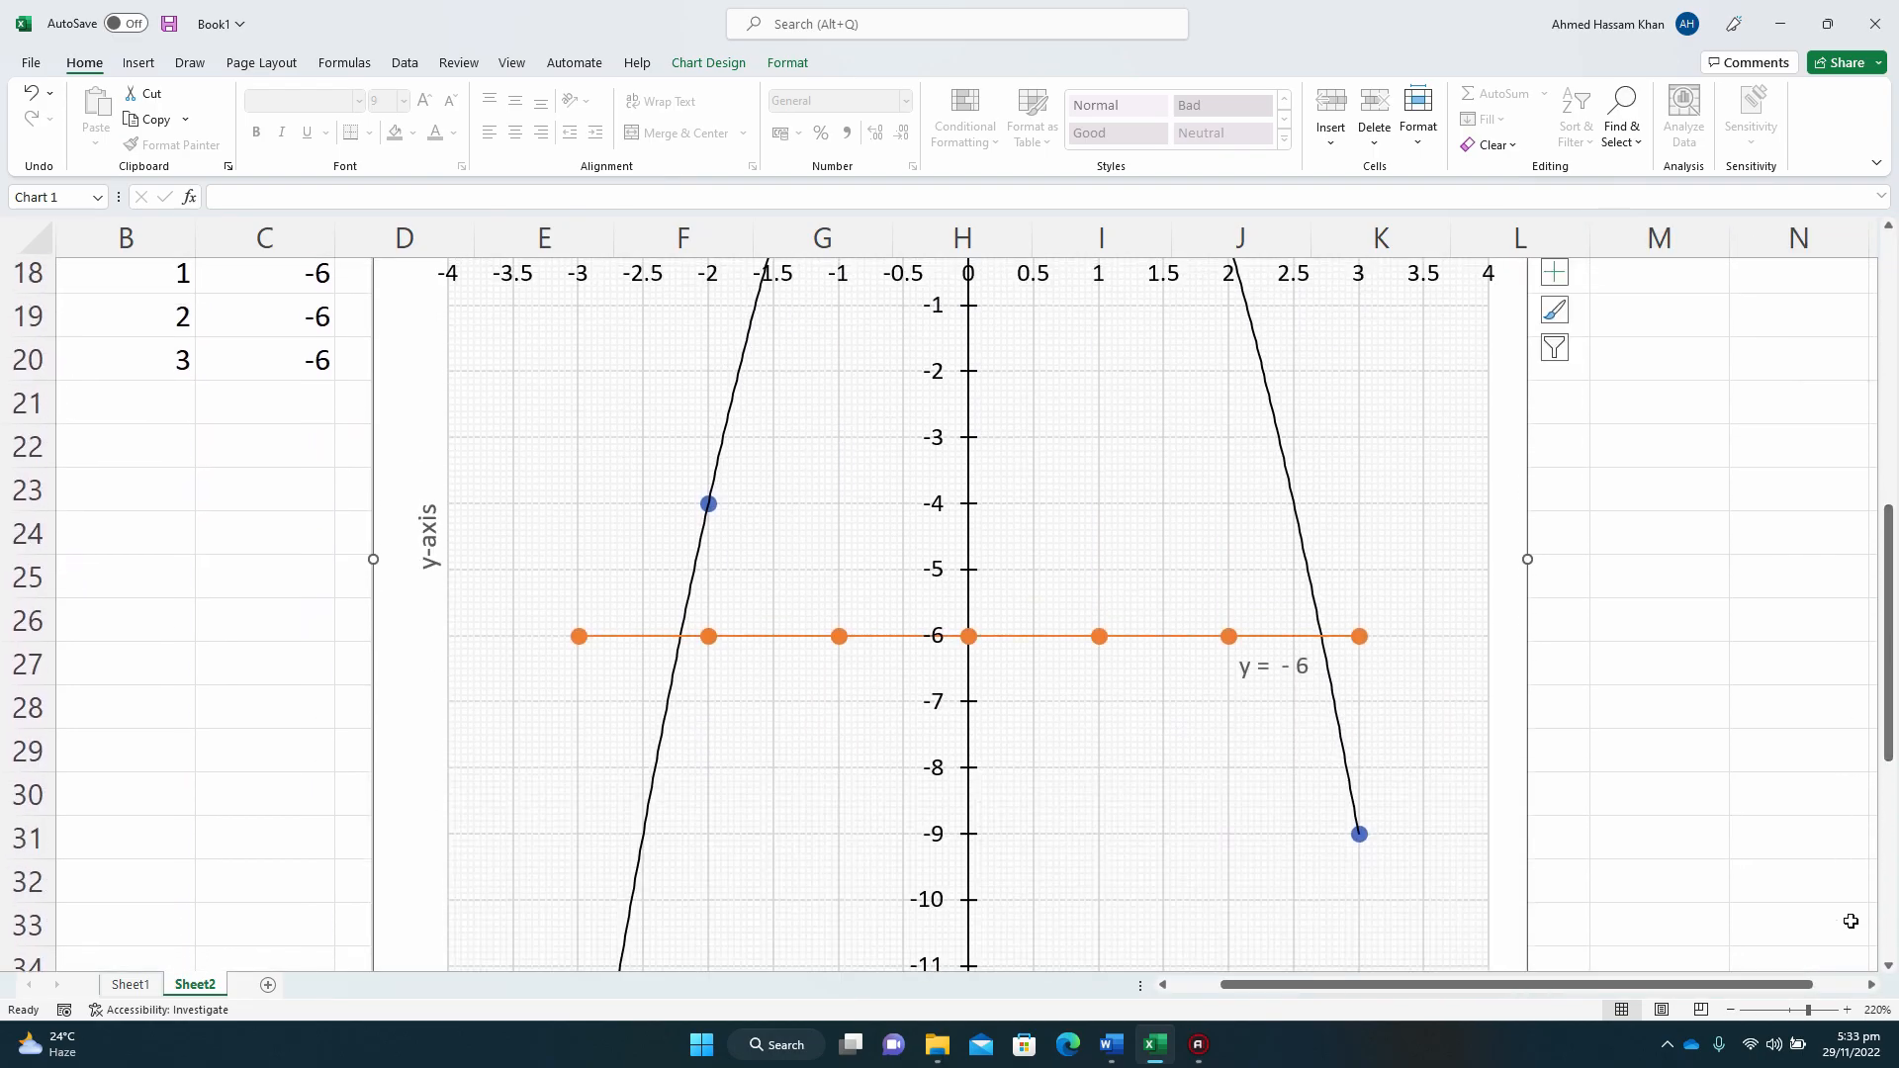
{"action": "left_click", "coordinate": [1847, 1010]}
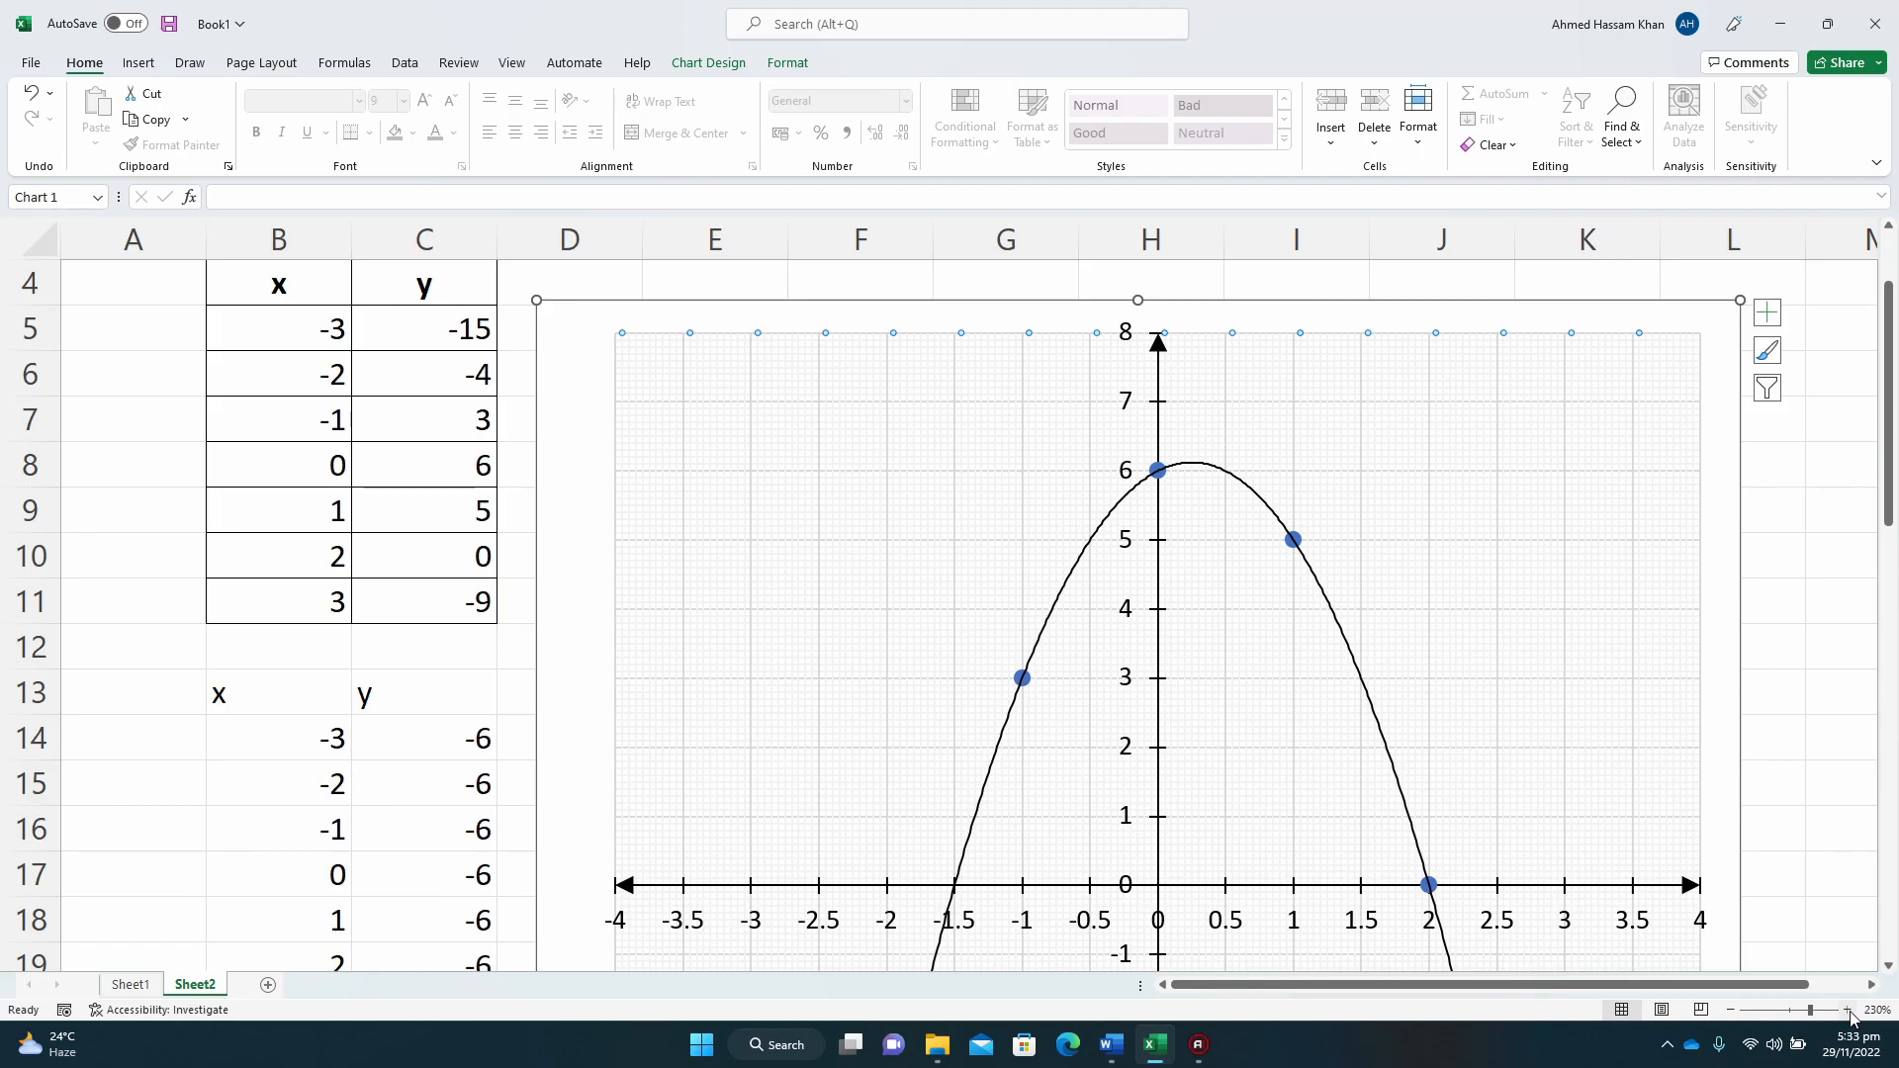
{"action": "left_click", "coordinate": [1847, 1009]}
{"action": "left_click", "coordinate": [1847, 1010]}
{"action": "left_click", "coordinate": [1847, 1010]}
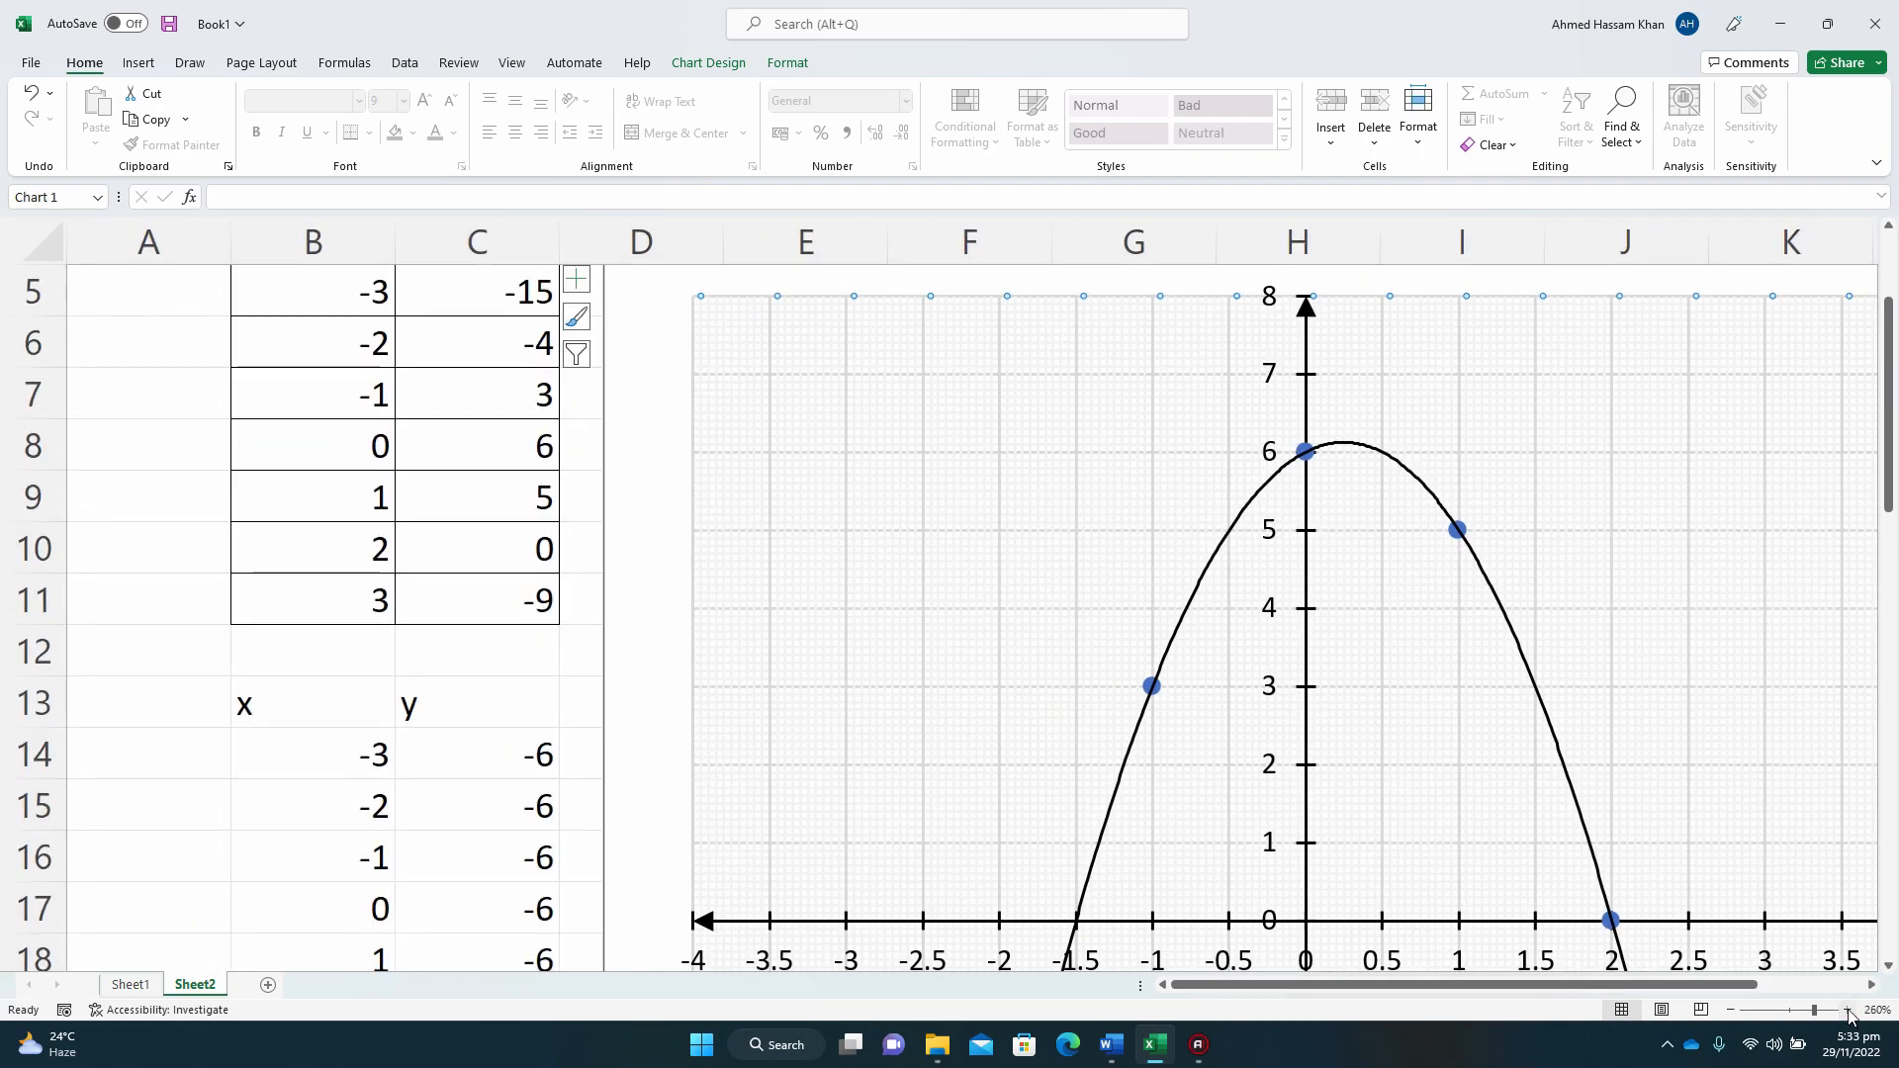
{"action": "left_click_drag", "start_coordinate": [1894, 412], "coordinate": [1893, 587]}
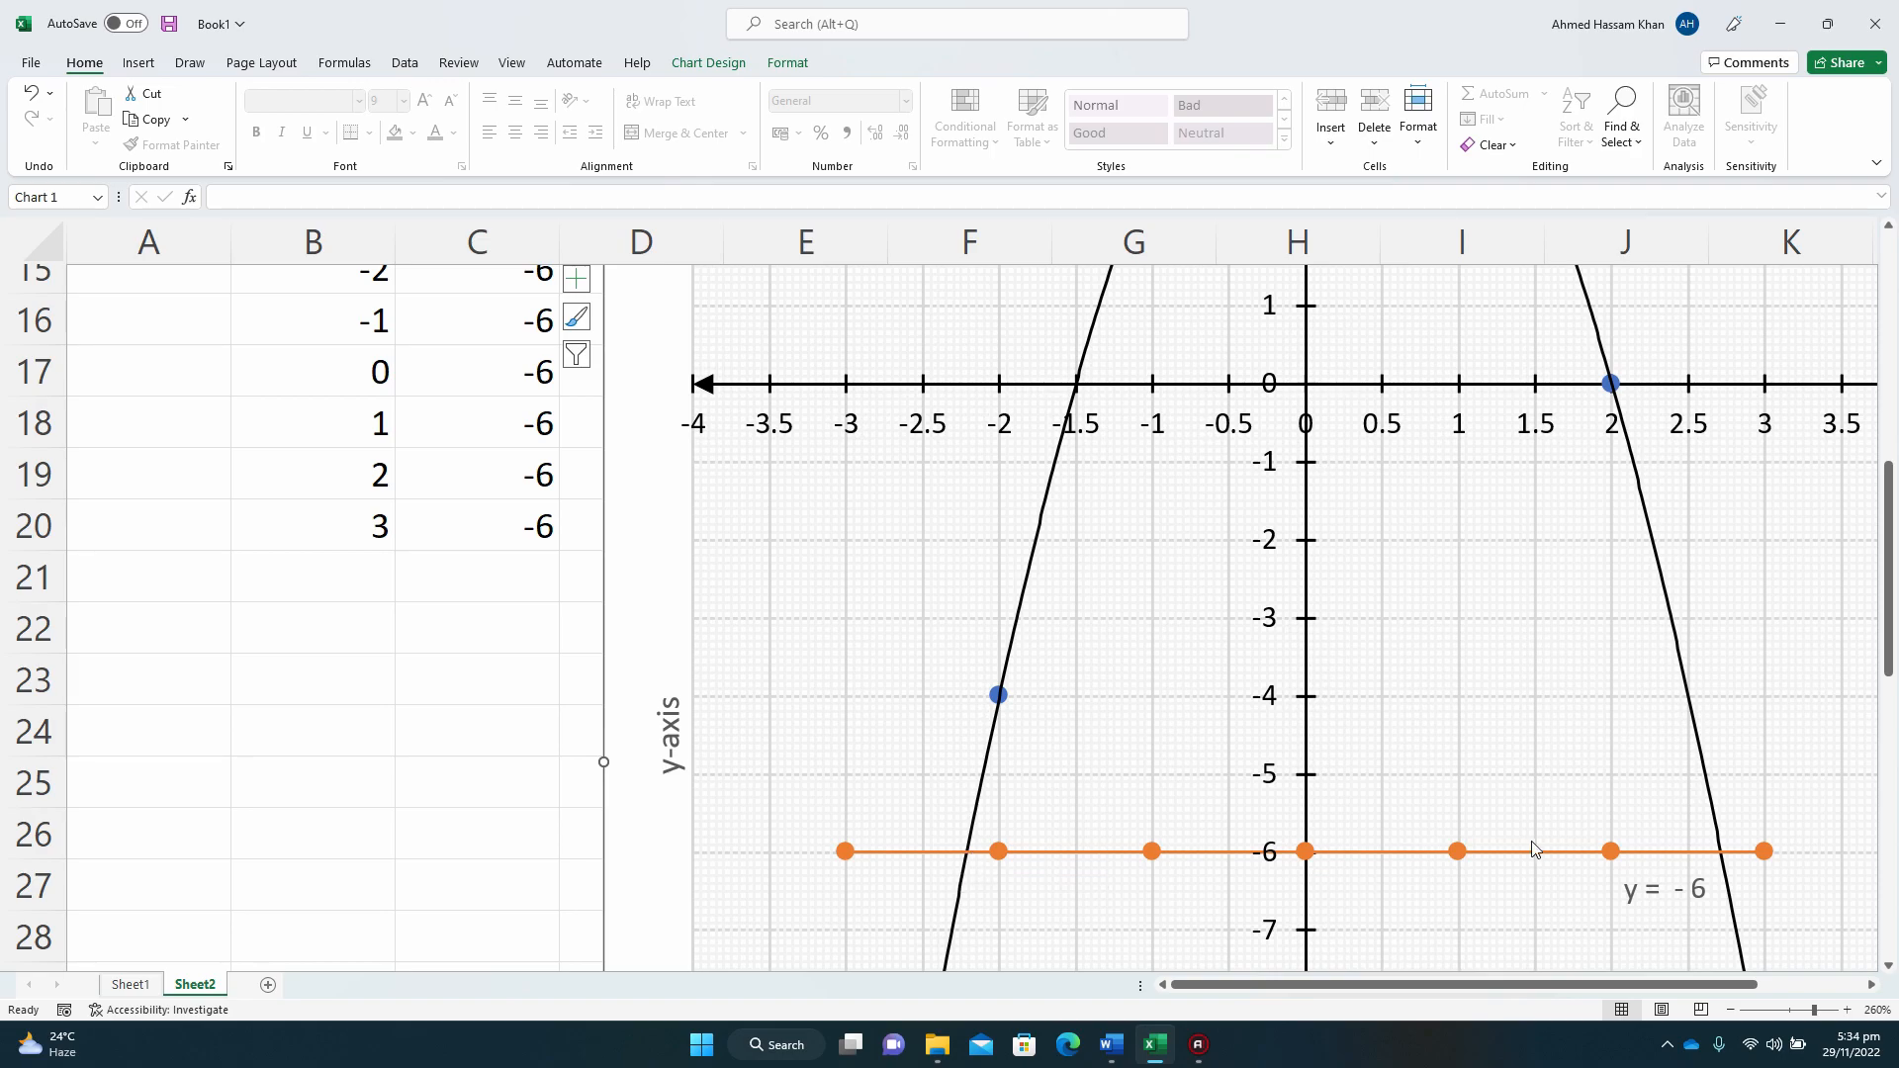
{"action": "left_click", "coordinate": [1850, 1011]}
{"action": "left_click", "coordinate": [1850, 1011]}
{"action": "left_click_drag", "start_coordinate": [1890, 415], "coordinate": [1894, 628]}
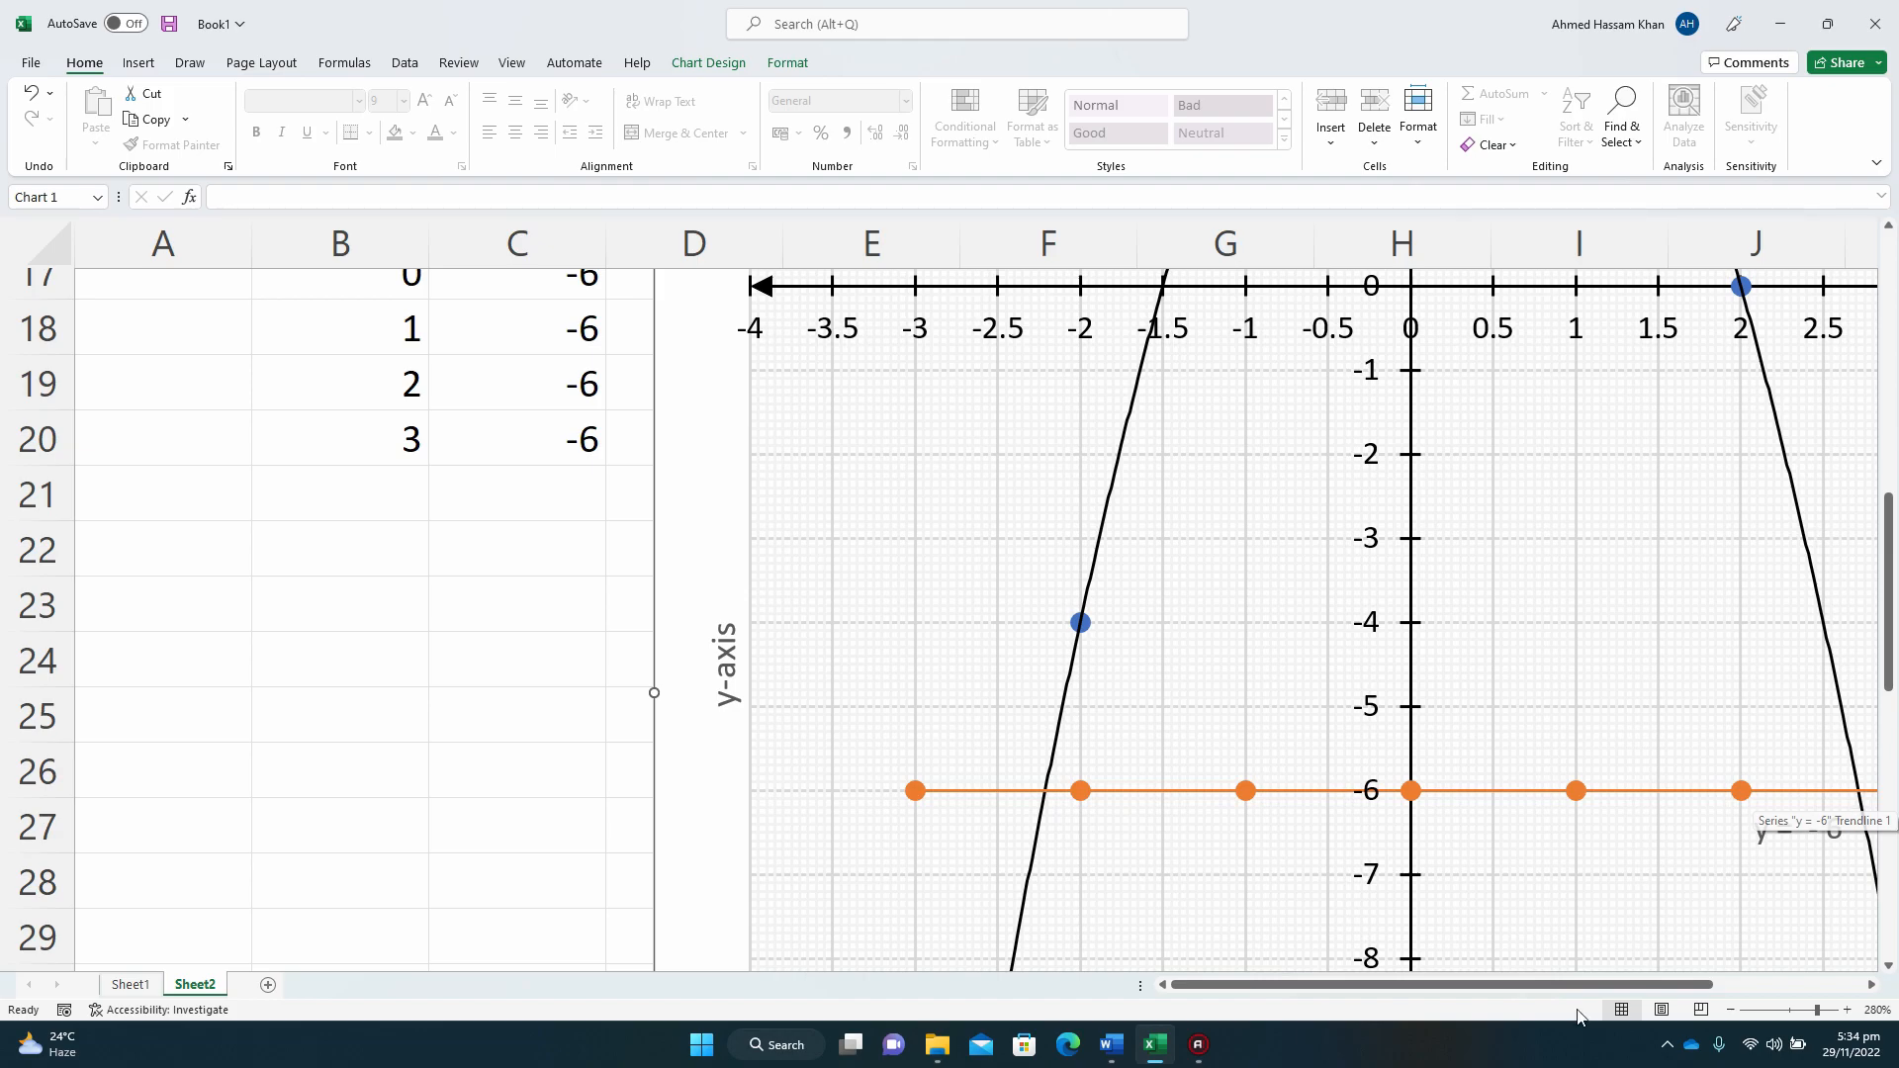
Step: Switch to the Graphs worksheet in Word to answer question b
{"action": "left_click", "coordinate": [1112, 1045]}
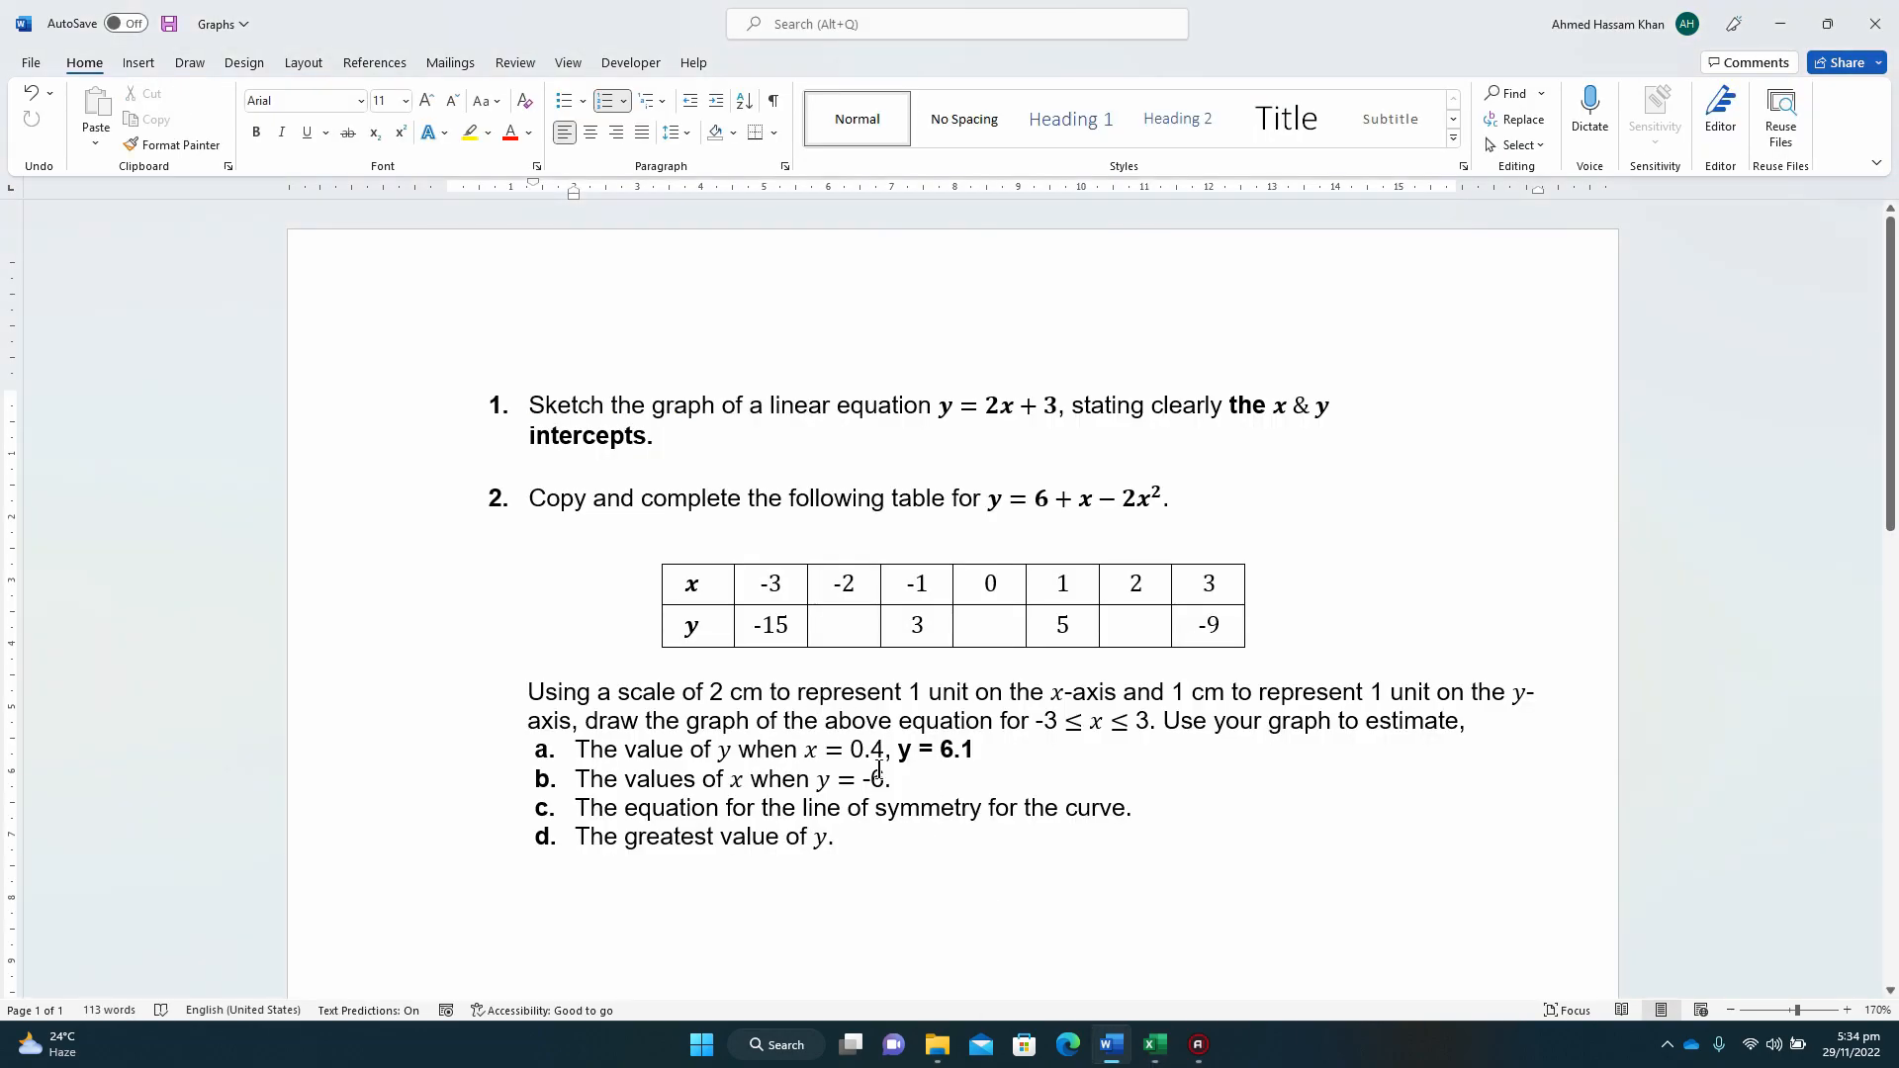